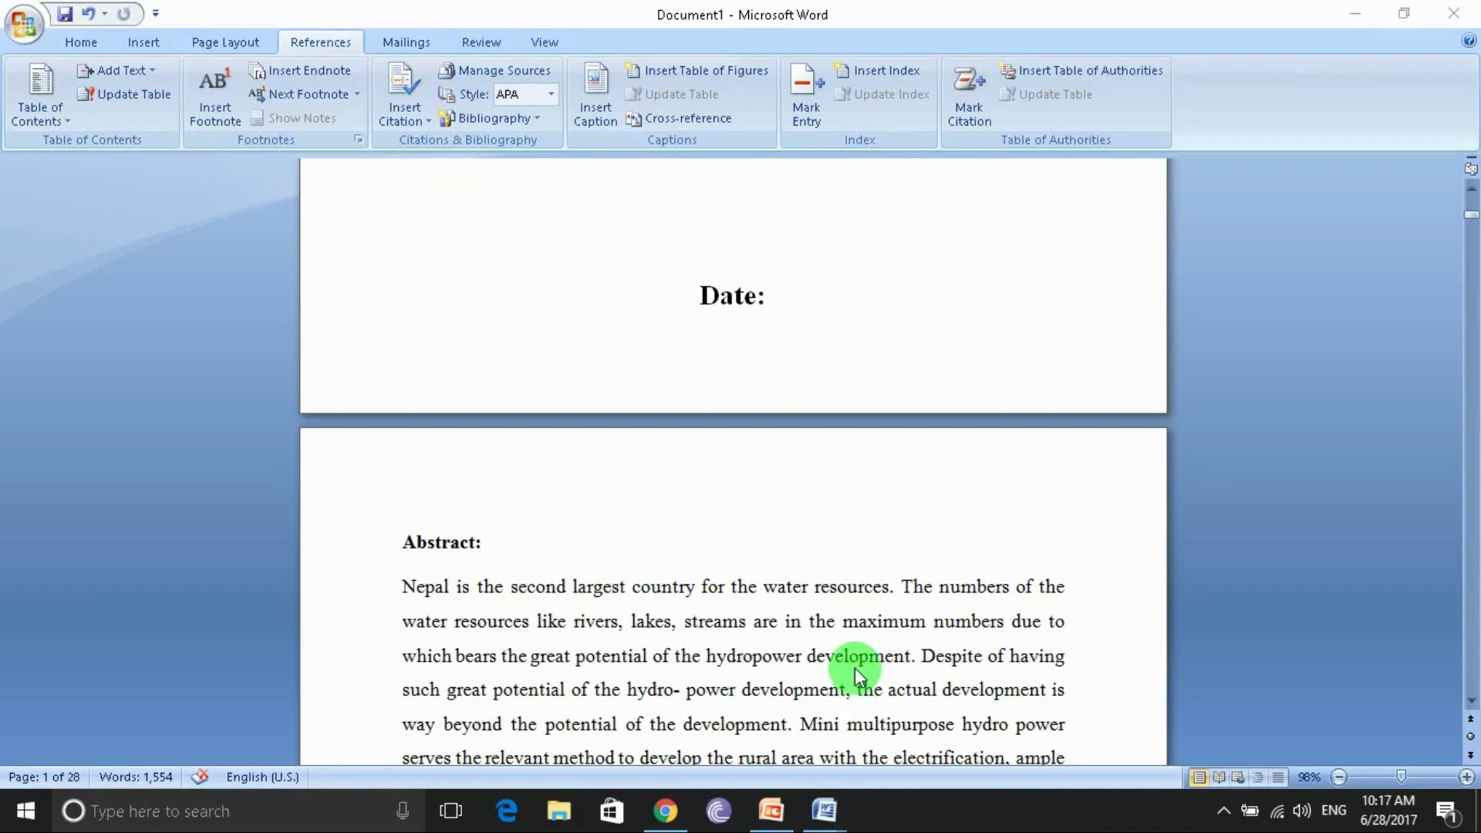
- Insert a Next Page section break just before the 'Abstract' heading
{"action": "scroll", "coordinate": [493, 568], "scroll_direction": "down", "scroll_amount": 1}
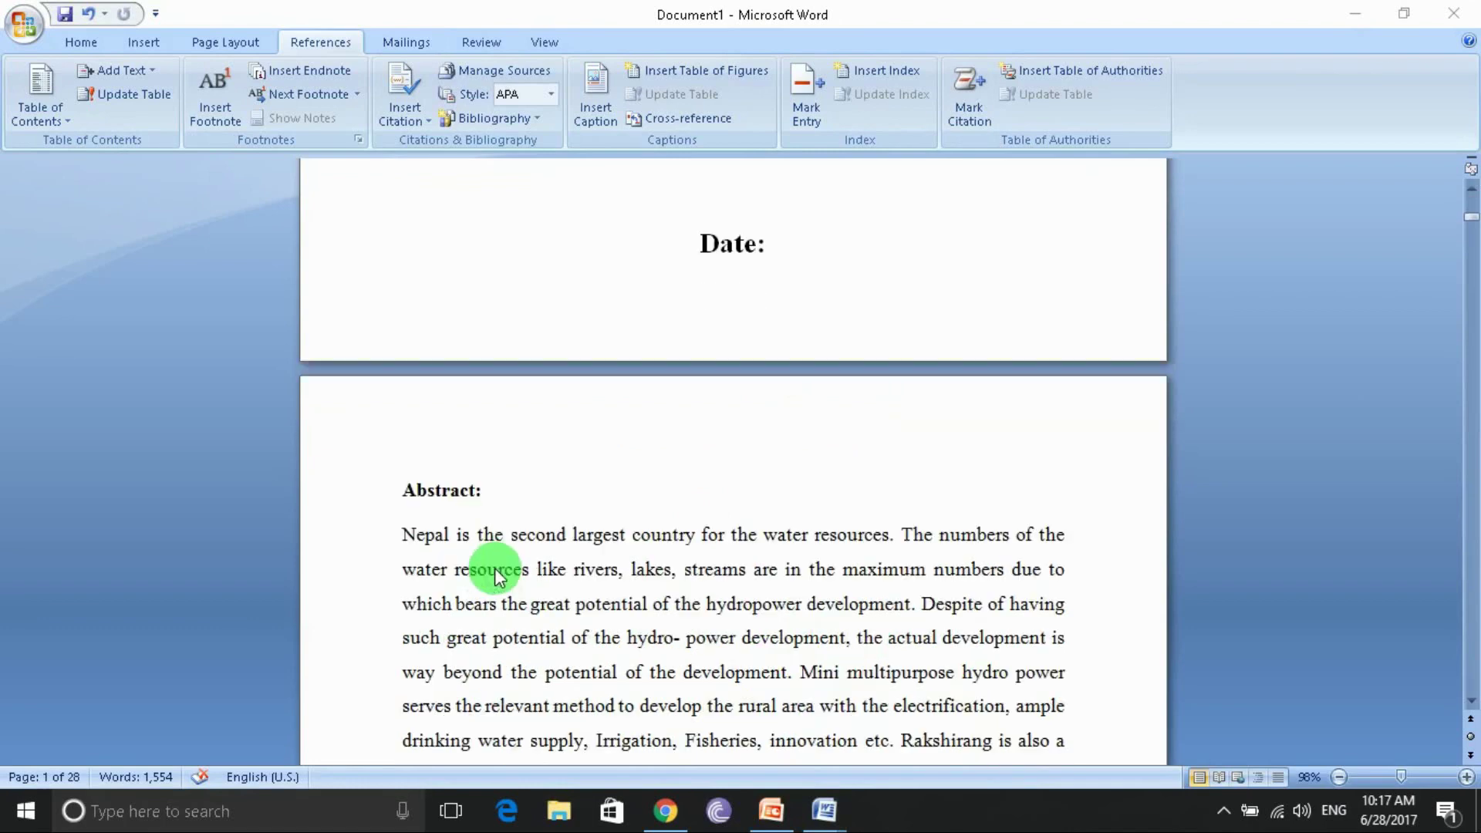
{"action": "scroll", "coordinate": [490, 513], "scroll_direction": "down", "scroll_amount": 2}
{"action": "scroll", "coordinate": [488, 455], "scroll_direction": "down", "scroll_amount": 3}
{"action": "scroll", "coordinate": [488, 455], "scroll_direction": "up", "scroll_amount": 4}
{"action": "scroll", "coordinate": [487, 455], "scroll_direction": "down", "scroll_amount": 6}
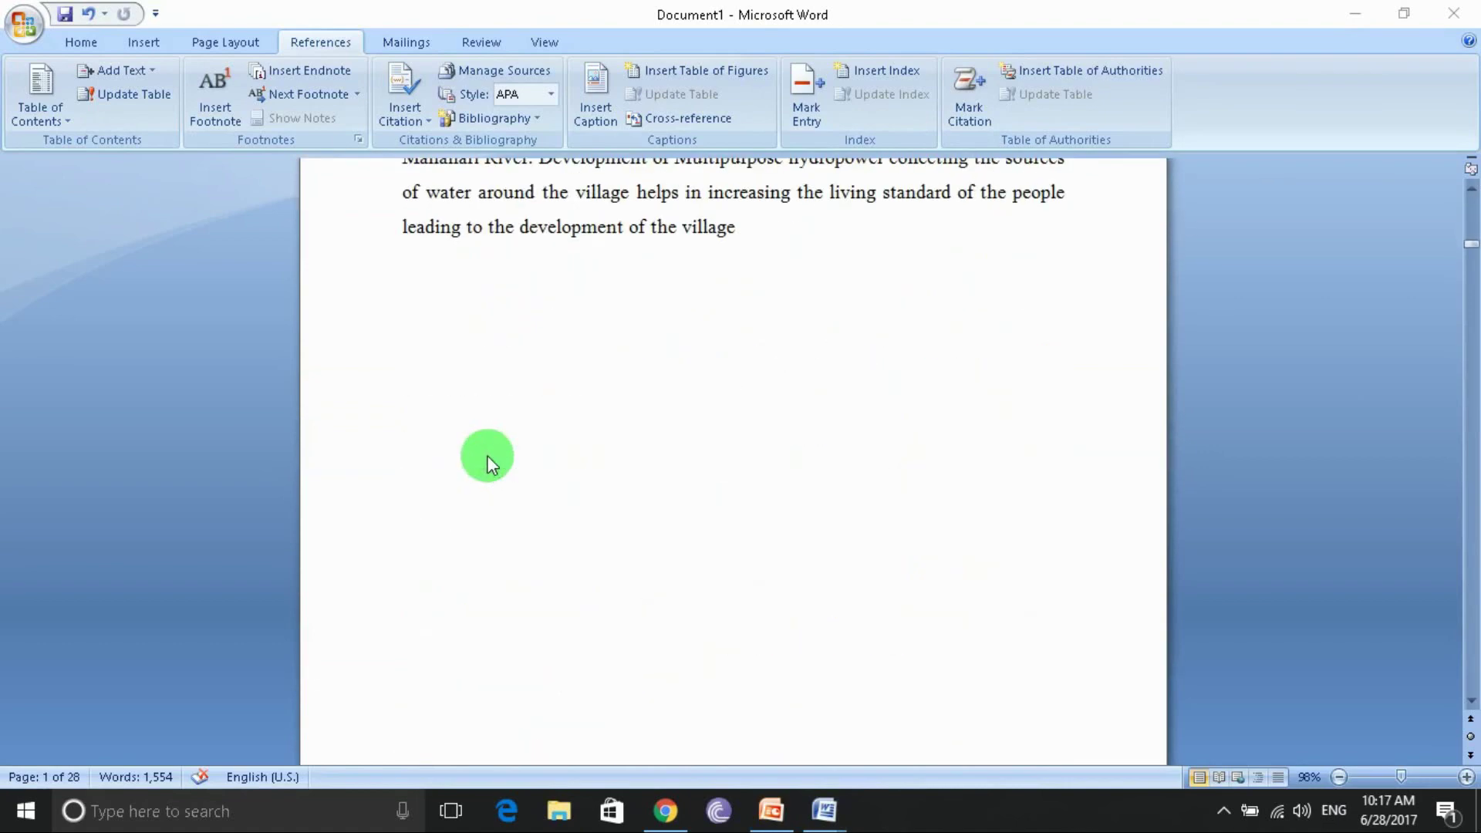
{"action": "scroll", "coordinate": [487, 455], "scroll_direction": "down", "scroll_amount": 2}
{"action": "scroll", "coordinate": [501, 478], "scroll_direction": "down", "scroll_amount": 2}
{"action": "scroll", "coordinate": [512, 501], "scroll_direction": "up", "scroll_amount": 4}
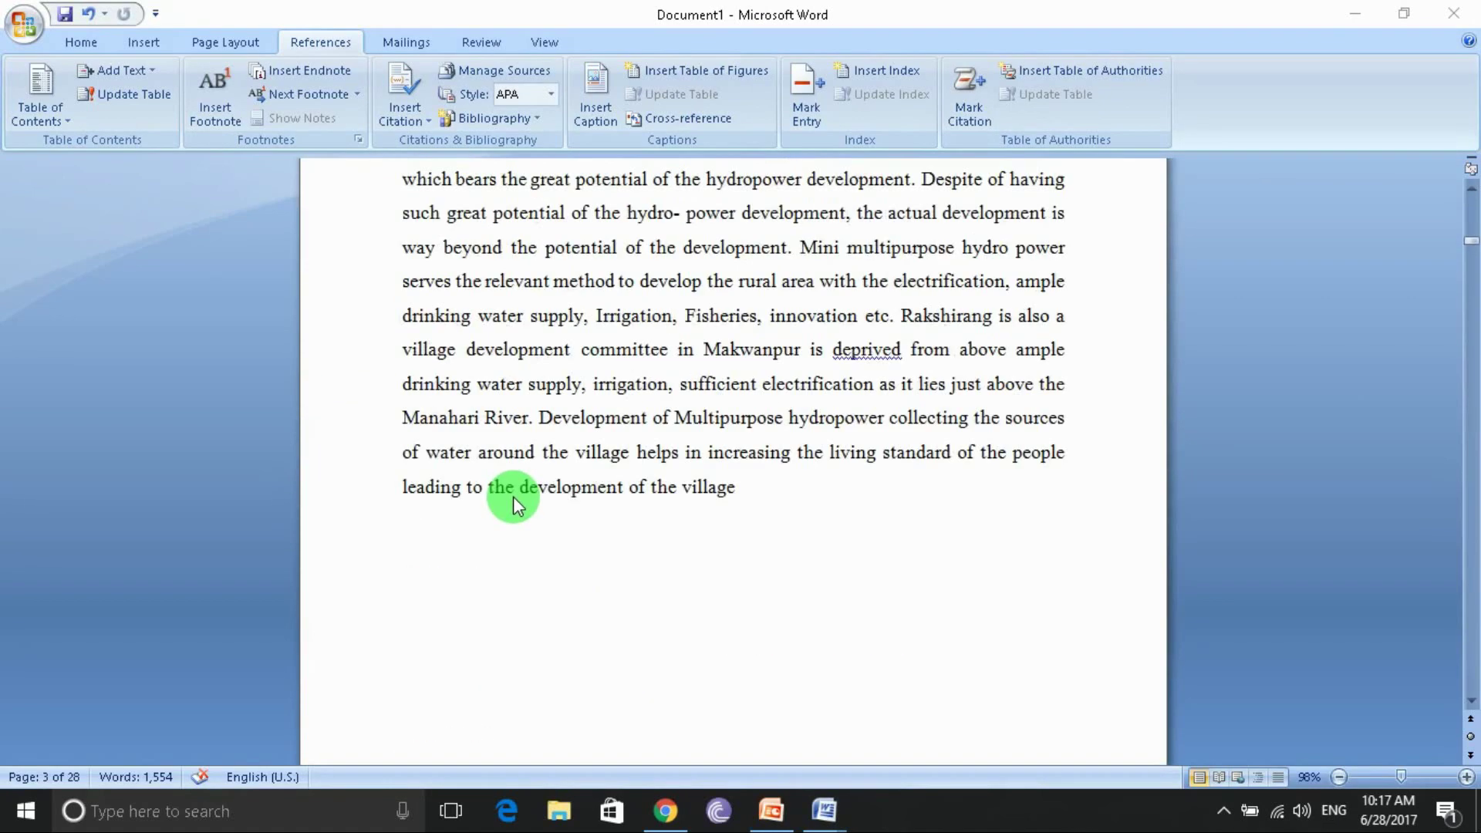
{"action": "scroll", "coordinate": [512, 501], "scroll_direction": "up", "scroll_amount": 6}
{"action": "scroll", "coordinate": [512, 501], "scroll_direction": "down", "scroll_amount": 5}
{"action": "scroll", "coordinate": [512, 498], "scroll_direction": "up", "scroll_amount": 4}
{"action": "scroll", "coordinate": [512, 498], "scroll_direction": "up", "scroll_amount": 2}
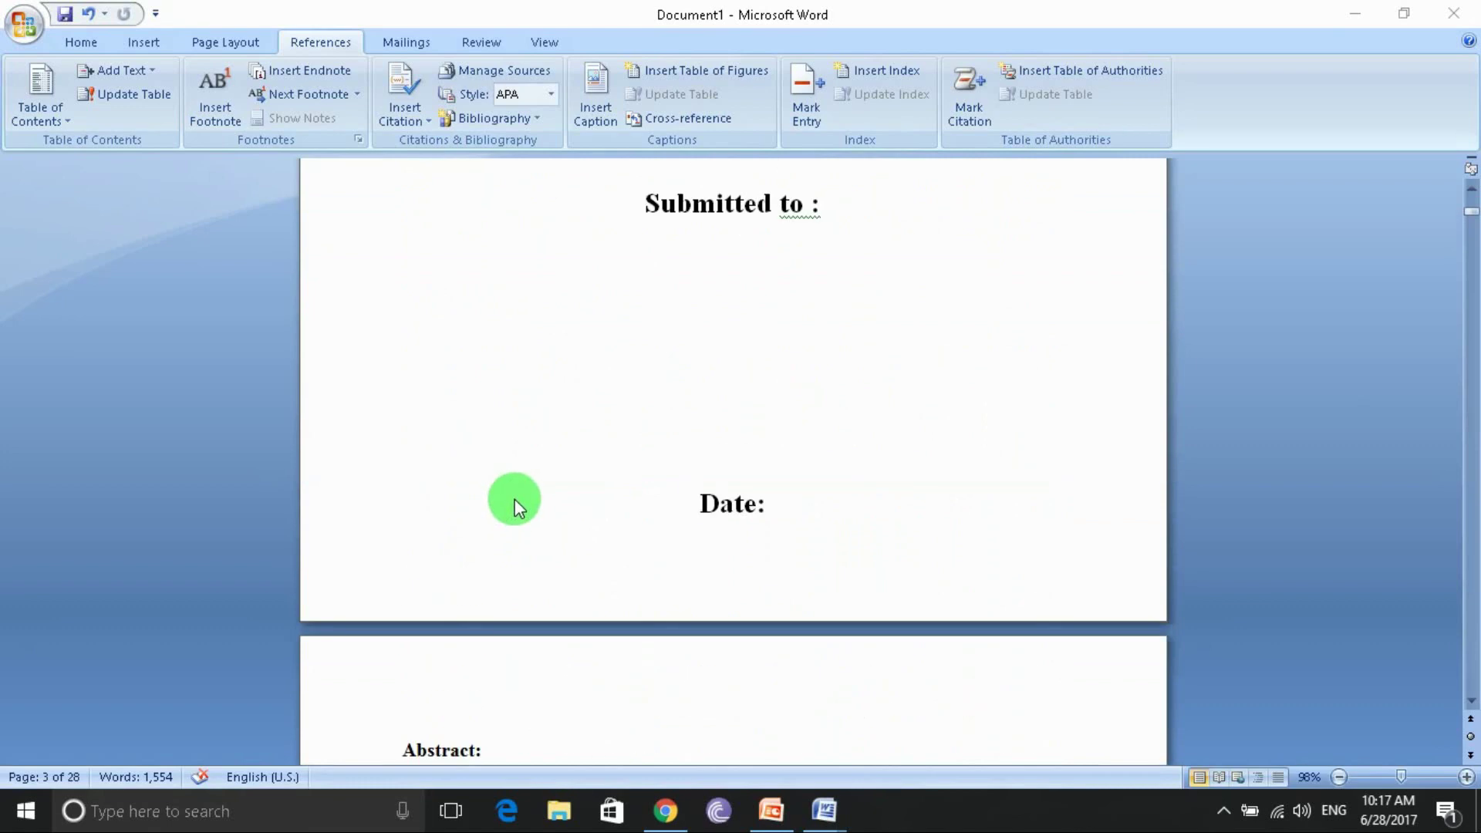
{"action": "scroll", "coordinate": [512, 497], "scroll_direction": "down", "scroll_amount": 4}
{"action": "scroll", "coordinate": [774, 323], "scroll_direction": "up", "scroll_amount": 3}
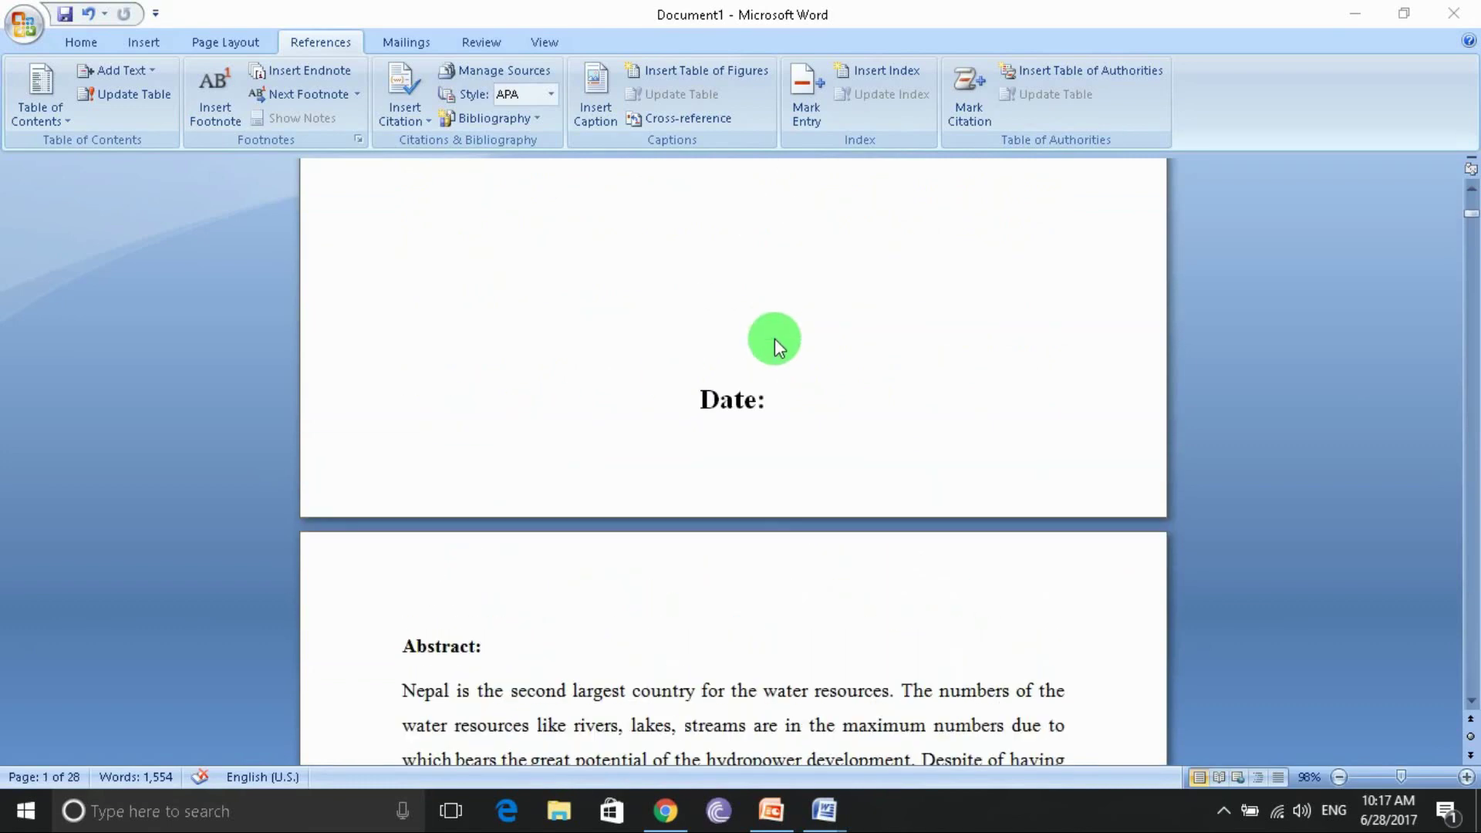
{"action": "scroll", "coordinate": [774, 338], "scroll_direction": "up", "scroll_amount": 3}
{"action": "scroll", "coordinate": [771, 355], "scroll_direction": "up", "scroll_amount": 3}
{"action": "scroll", "coordinate": [770, 359], "scroll_direction": "up", "scroll_amount": 3}
{"action": "scroll", "coordinate": [769, 359], "scroll_direction": "down", "scroll_amount": 5}
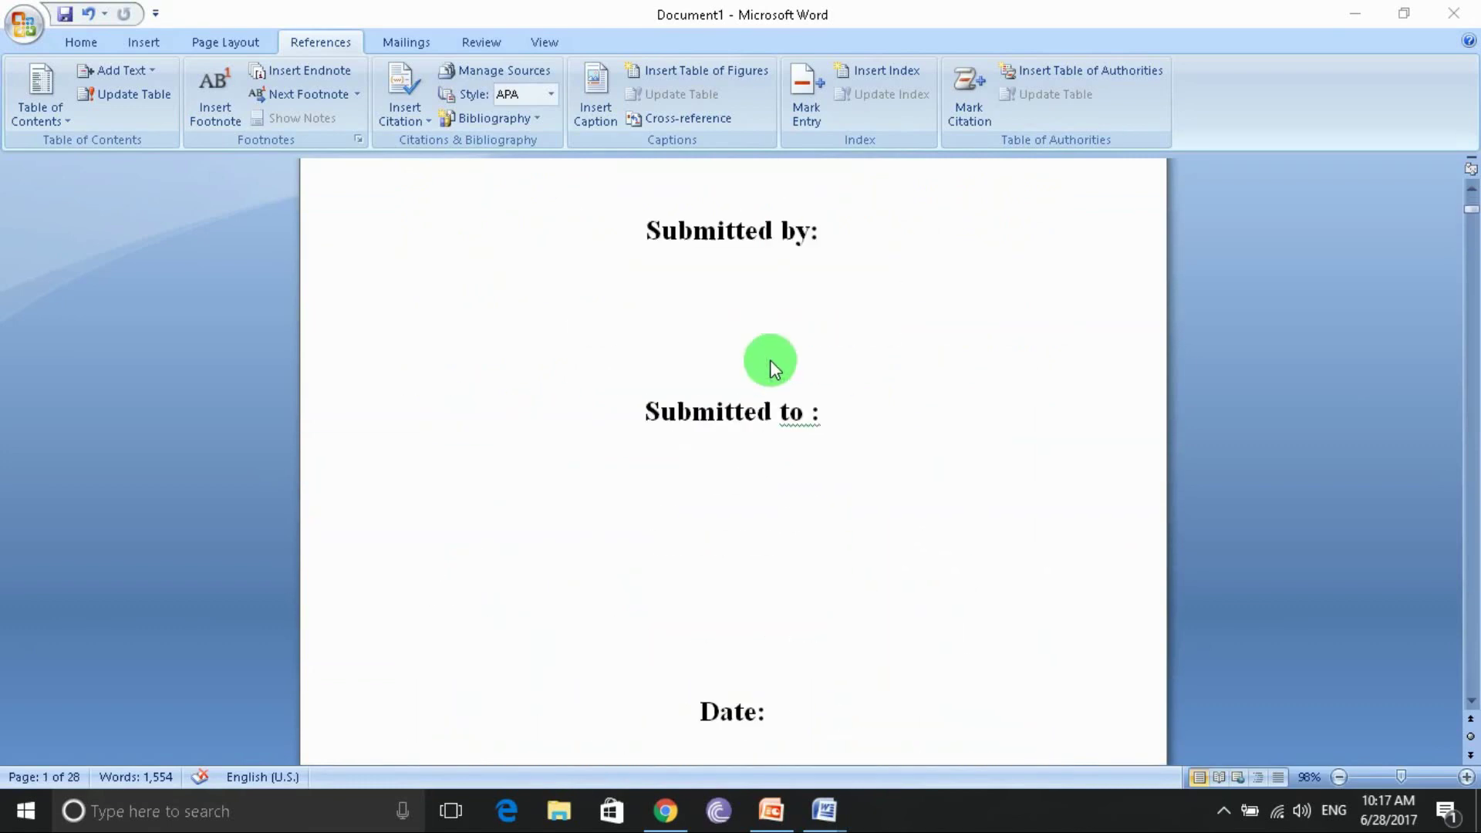
{"action": "scroll", "coordinate": [769, 359], "scroll_direction": "down", "scroll_amount": 5}
{"action": "scroll", "coordinate": [770, 360], "scroll_direction": "down", "scroll_amount": 4}
{"action": "scroll", "coordinate": [769, 359], "scroll_direction": "down", "scroll_amount": 3}
{"action": "scroll", "coordinate": [769, 359], "scroll_direction": "down", "scroll_amount": 3}
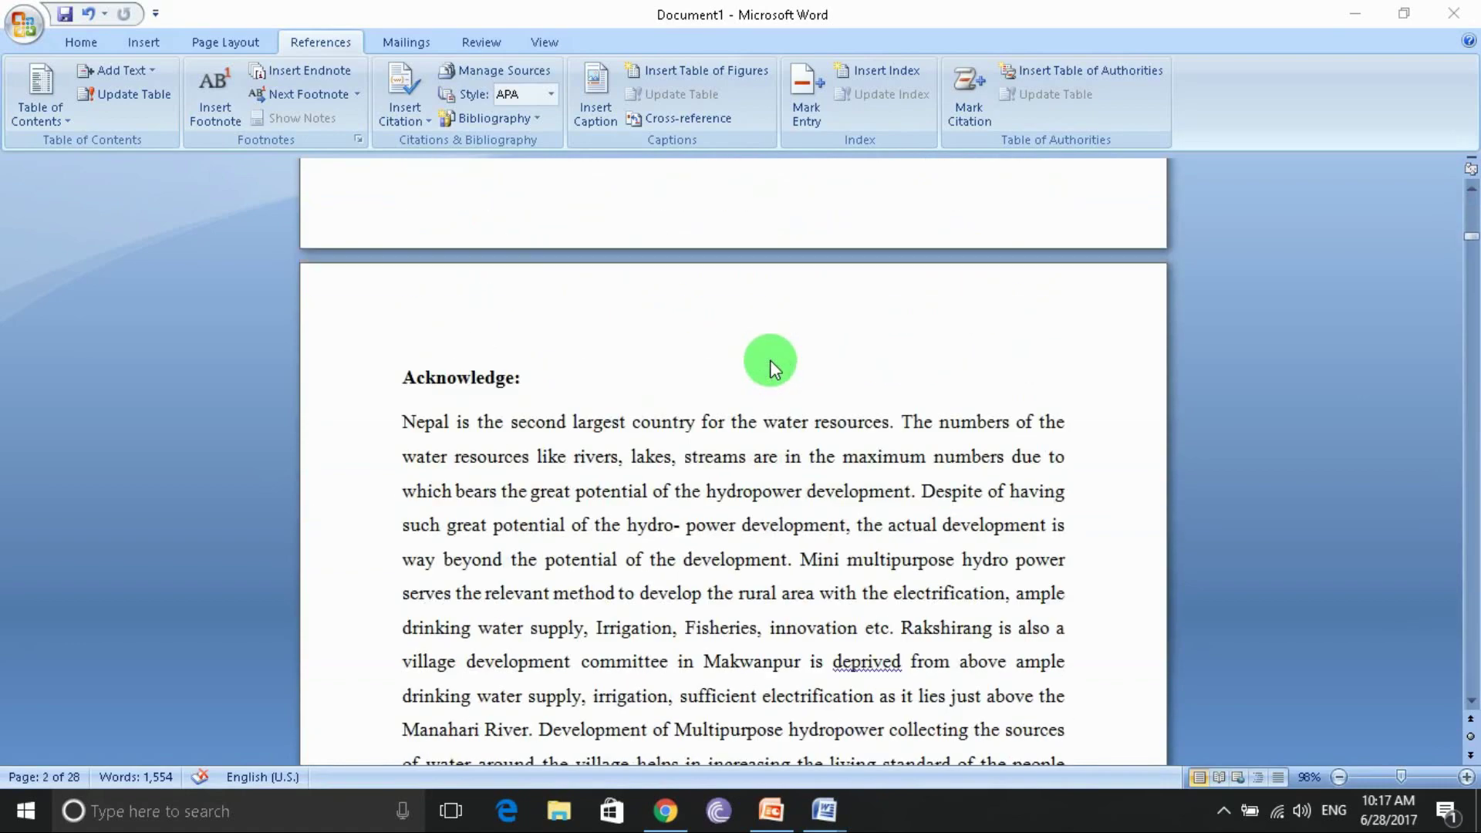
{"action": "scroll", "coordinate": [770, 359], "scroll_direction": "down", "scroll_amount": 1}
{"action": "scroll", "coordinate": [770, 359], "scroll_direction": "down", "scroll_amount": 5}
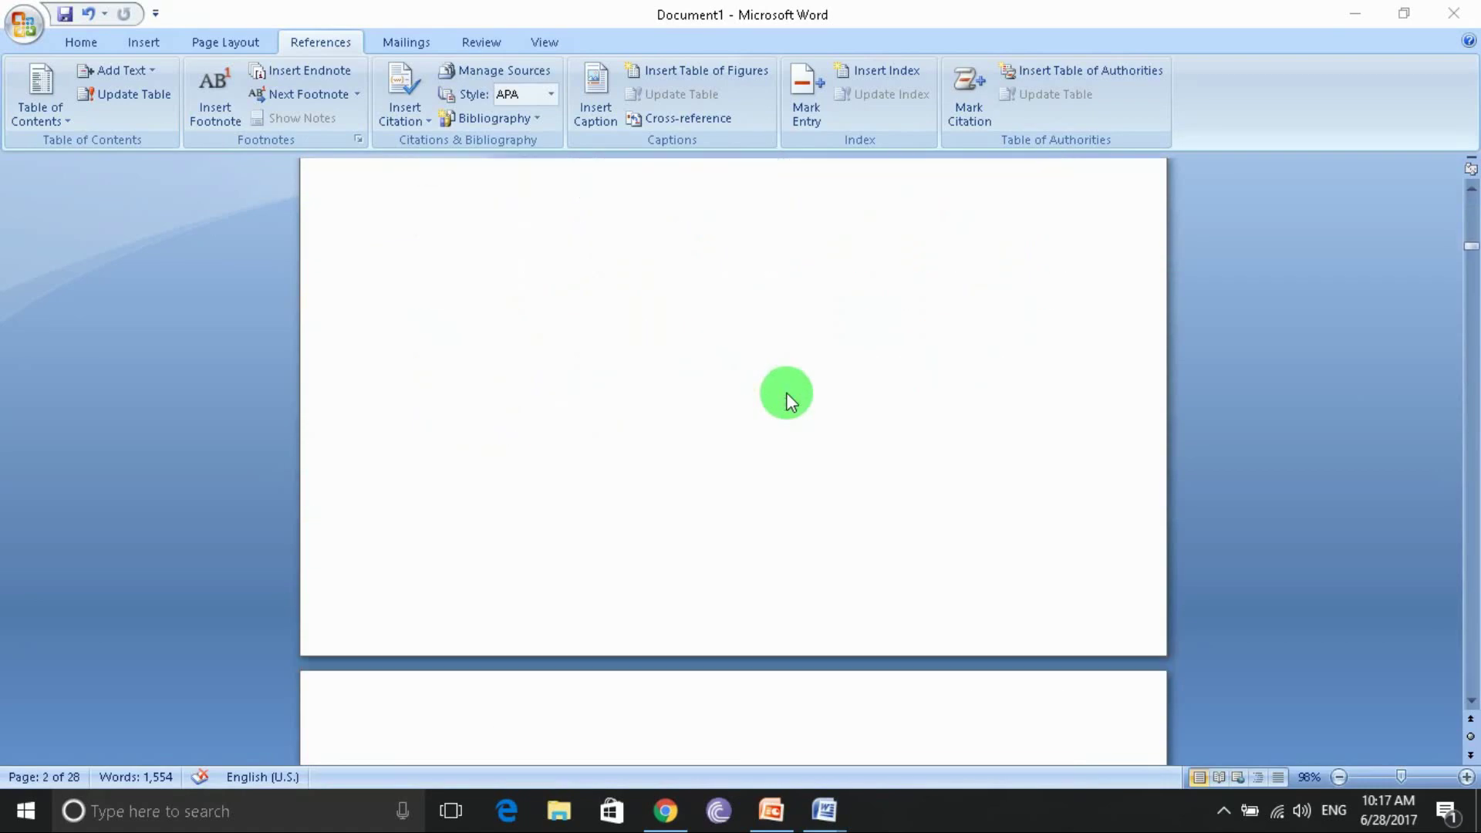
{"action": "scroll", "coordinate": [785, 392], "scroll_direction": "down", "scroll_amount": 3}
{"action": "scroll", "coordinate": [785, 392], "scroll_direction": "down", "scroll_amount": 3}
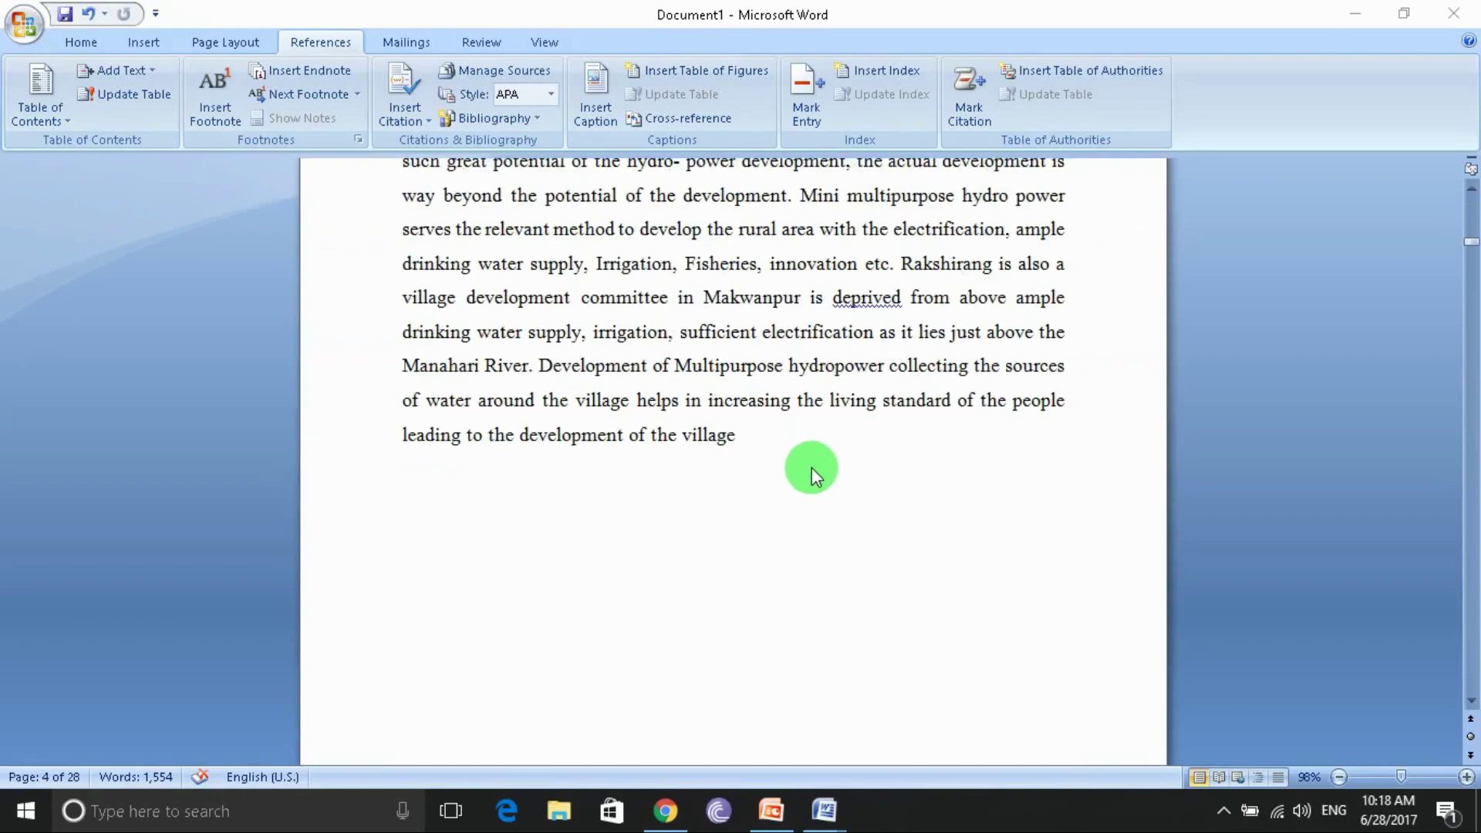
{"action": "scroll", "coordinate": [811, 467], "scroll_direction": "up", "scroll_amount": 5}
{"action": "scroll", "coordinate": [811, 467], "scroll_direction": "up", "scroll_amount": 3}
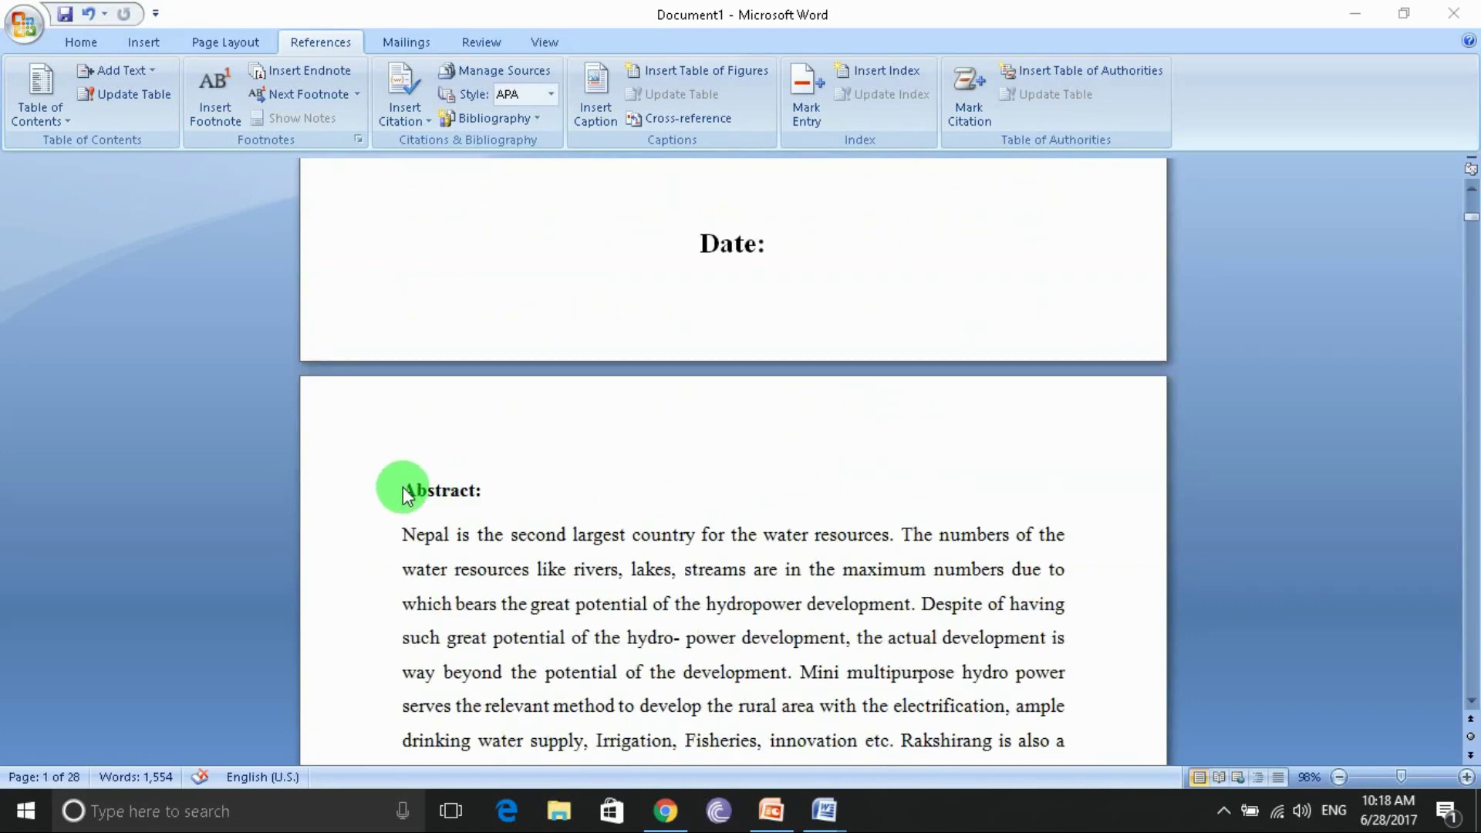
{"action": "double_click", "coordinate": [404, 488]}
{"action": "double_click", "coordinate": [404, 489]}
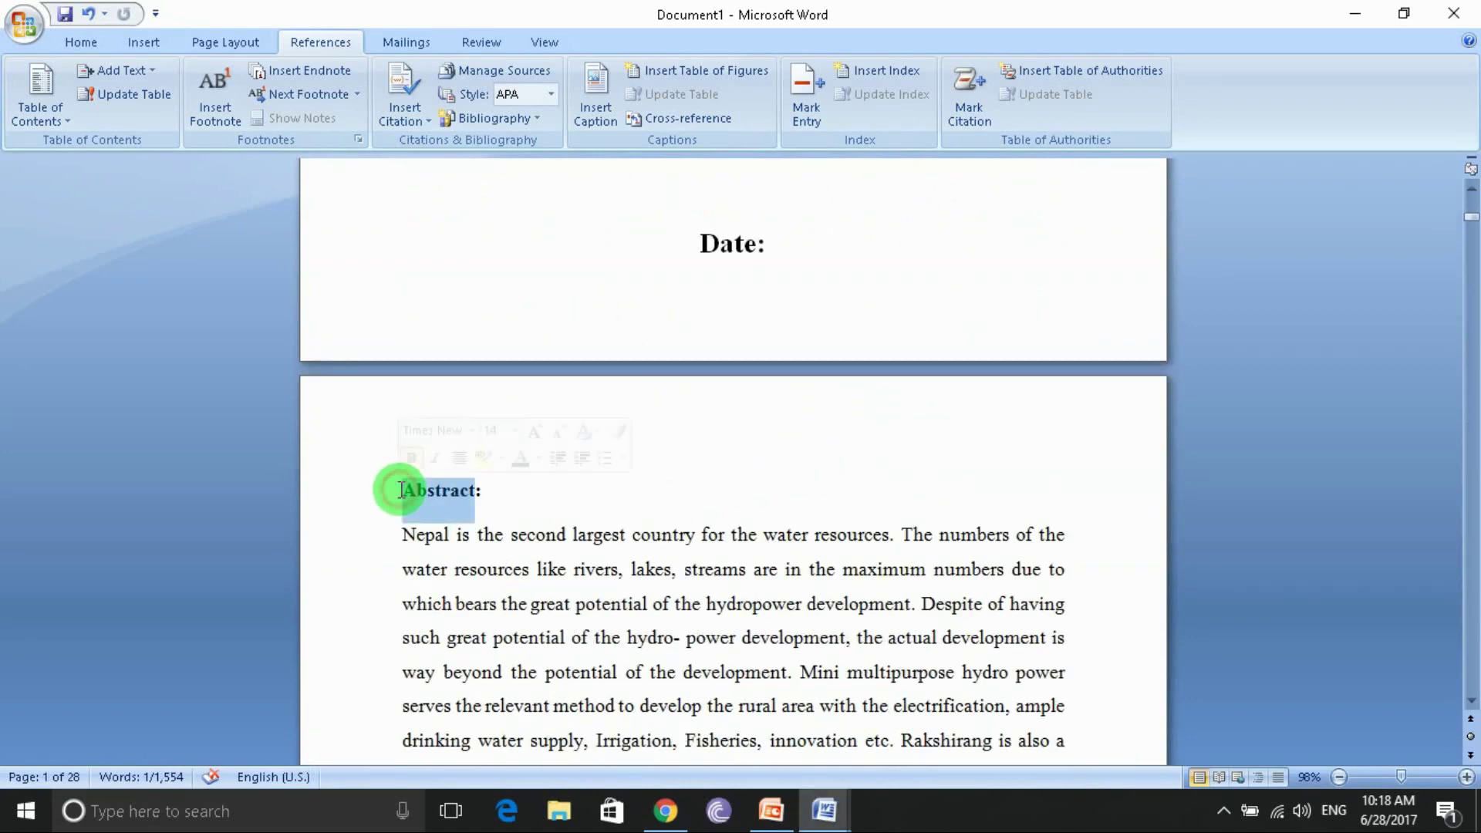
{"action": "left_click", "coordinate": [400, 489]}
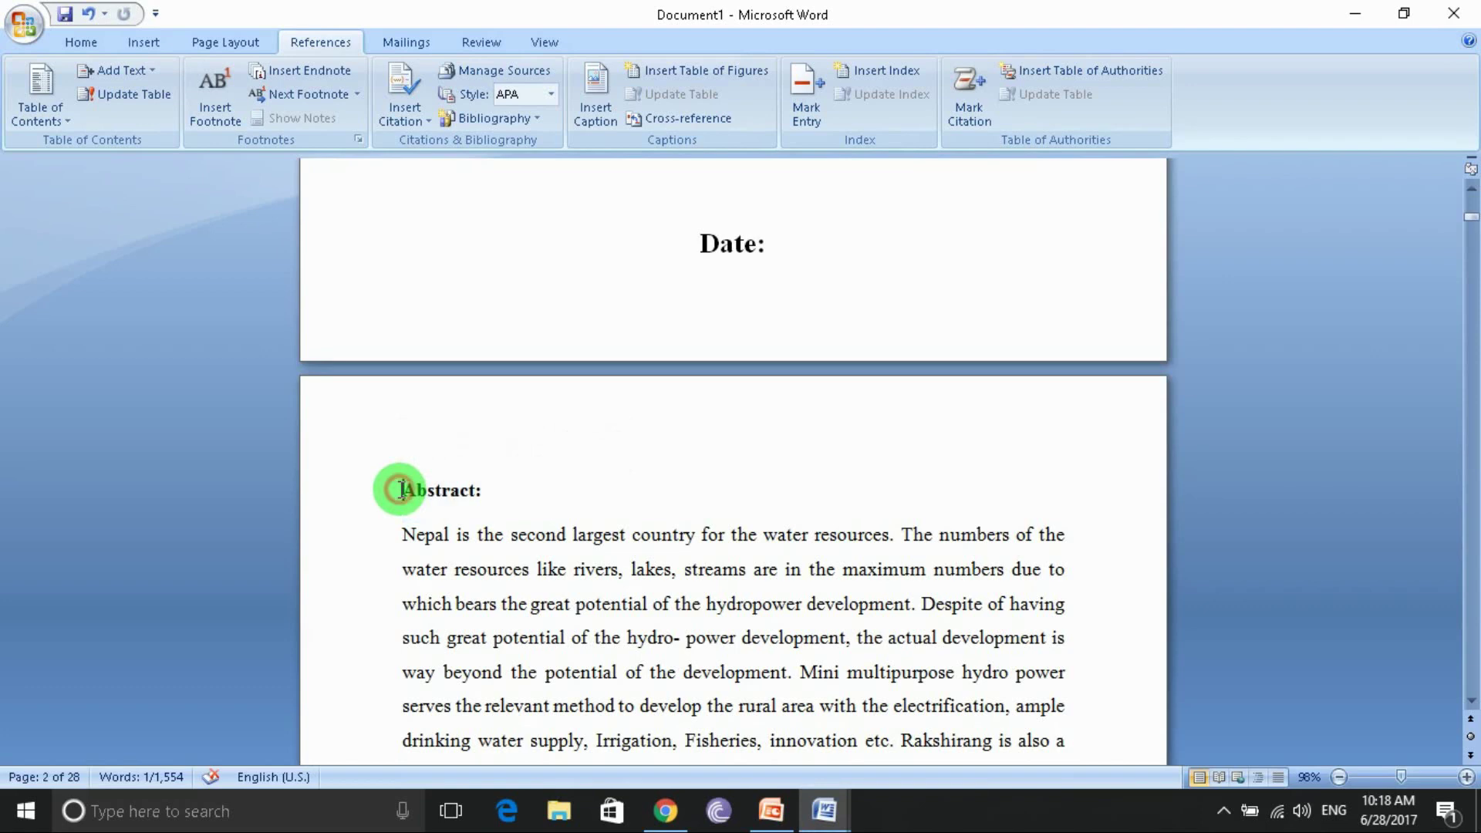
{"action": "left_click", "coordinate": [223, 43]}
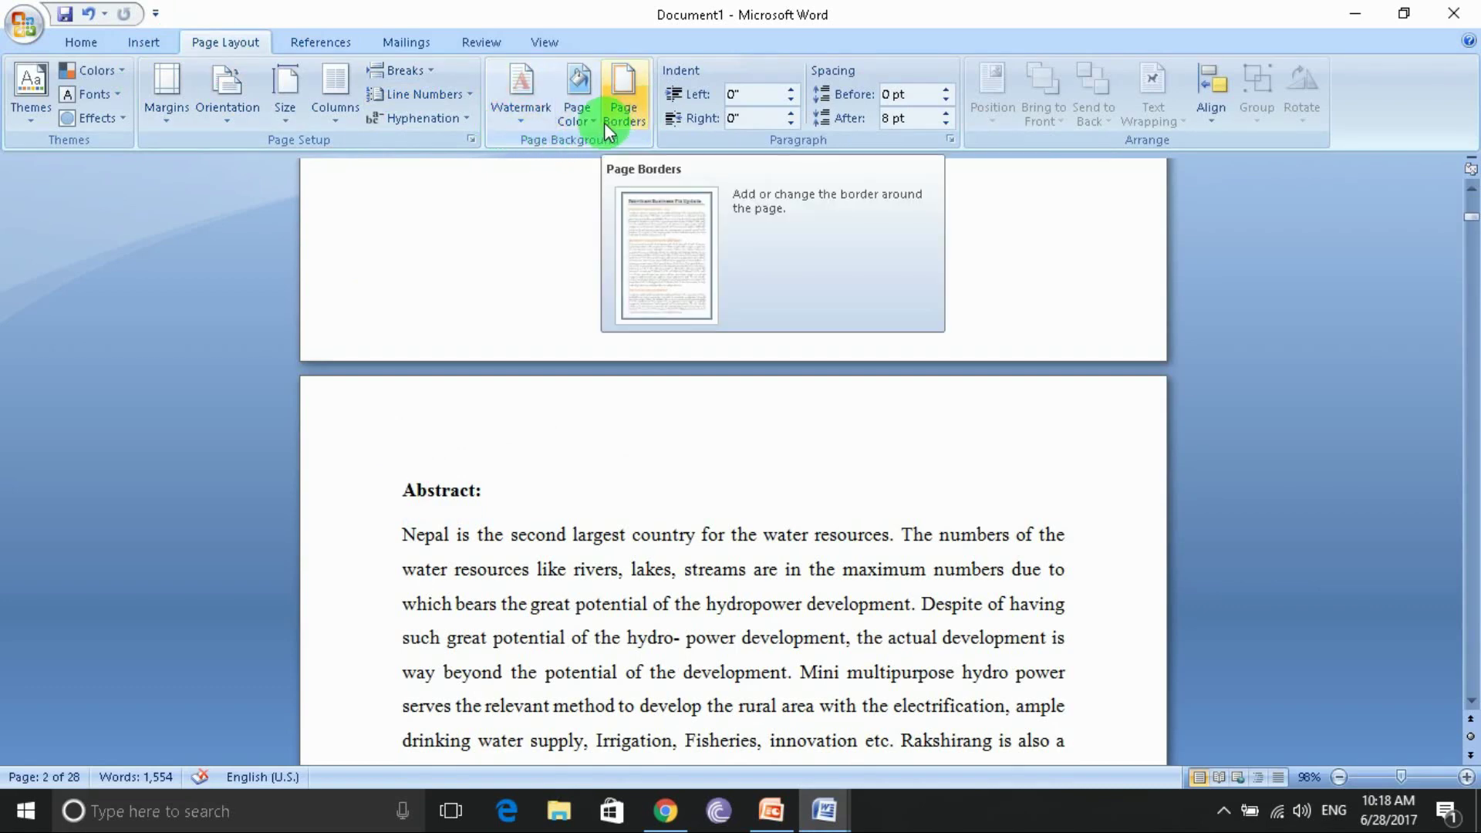
{"action": "left_click", "coordinate": [414, 72]}
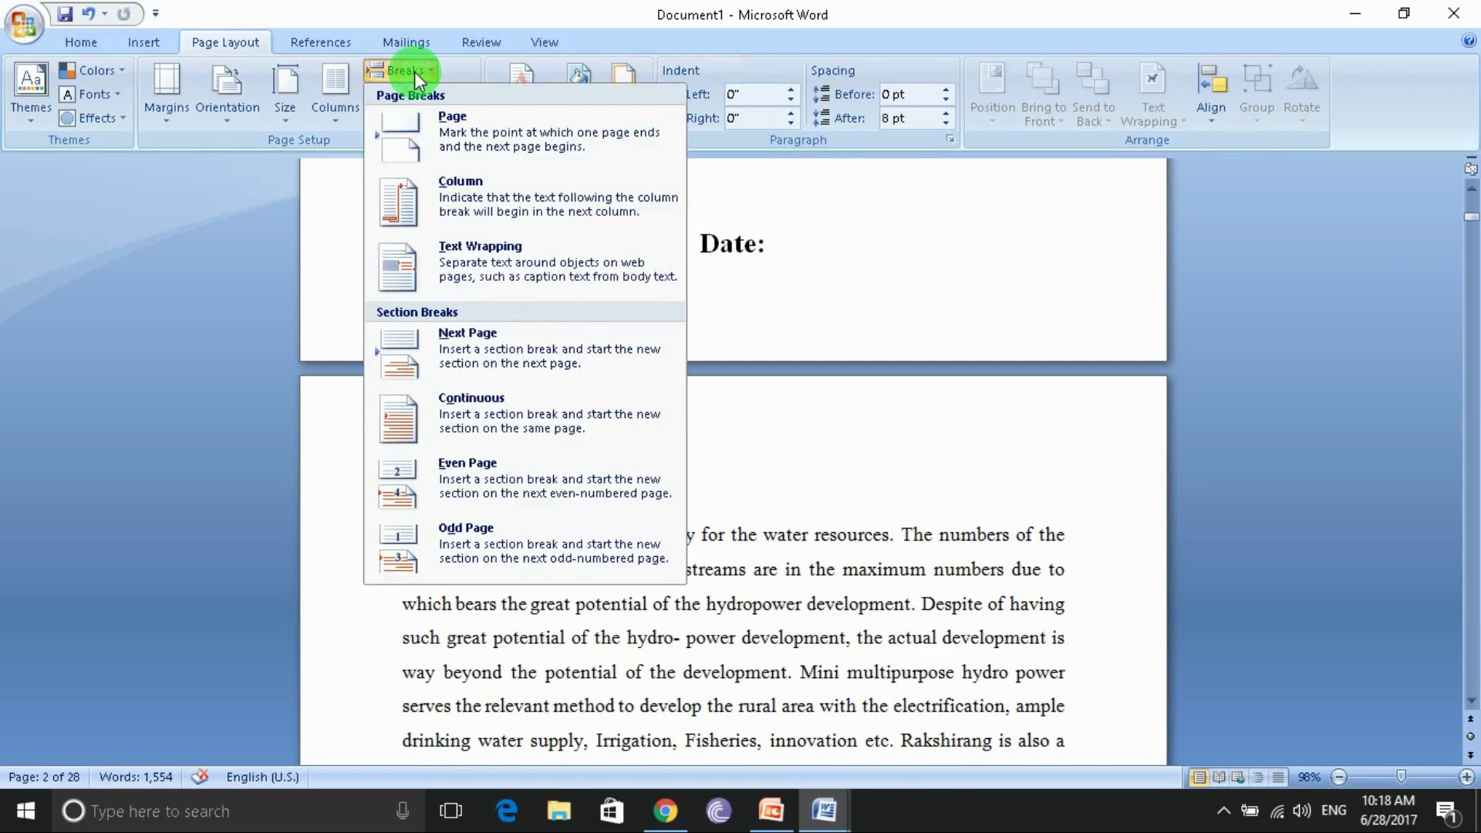
{"action": "left_click", "coordinate": [504, 370]}
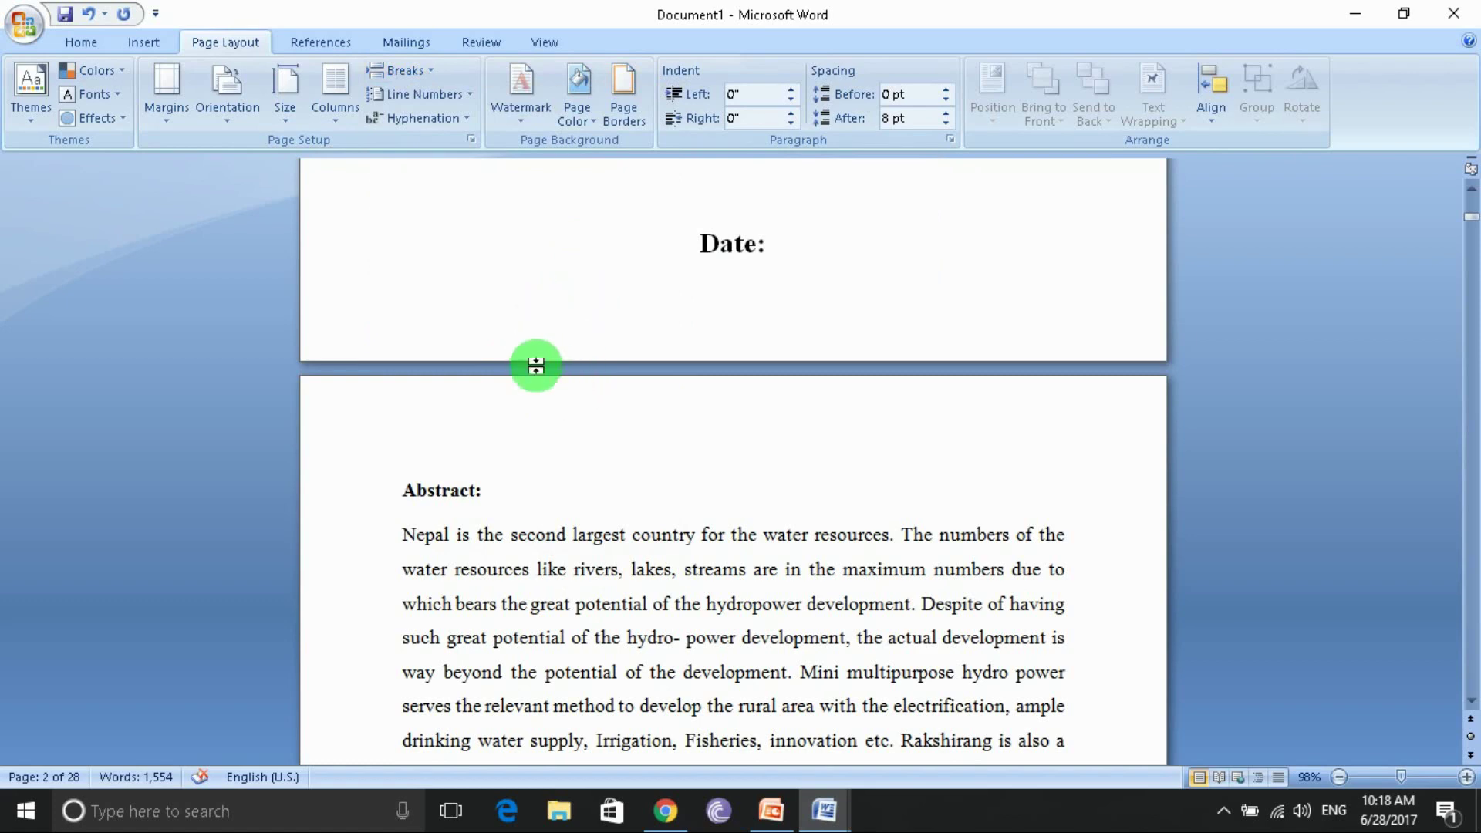
- Open the title page footer for editing
{"action": "scroll", "coordinate": [532, 363], "scroll_direction": "down", "scroll_amount": 6}
{"action": "scroll", "coordinate": [509, 370], "scroll_direction": "down", "scroll_amount": 4}
{"action": "scroll", "coordinate": [528, 373], "scroll_direction": "down", "scroll_amount": 3}
{"action": "scroll", "coordinate": [532, 447], "scroll_direction": "down", "scroll_amount": 5}
{"action": "left_click", "coordinate": [537, 486]}
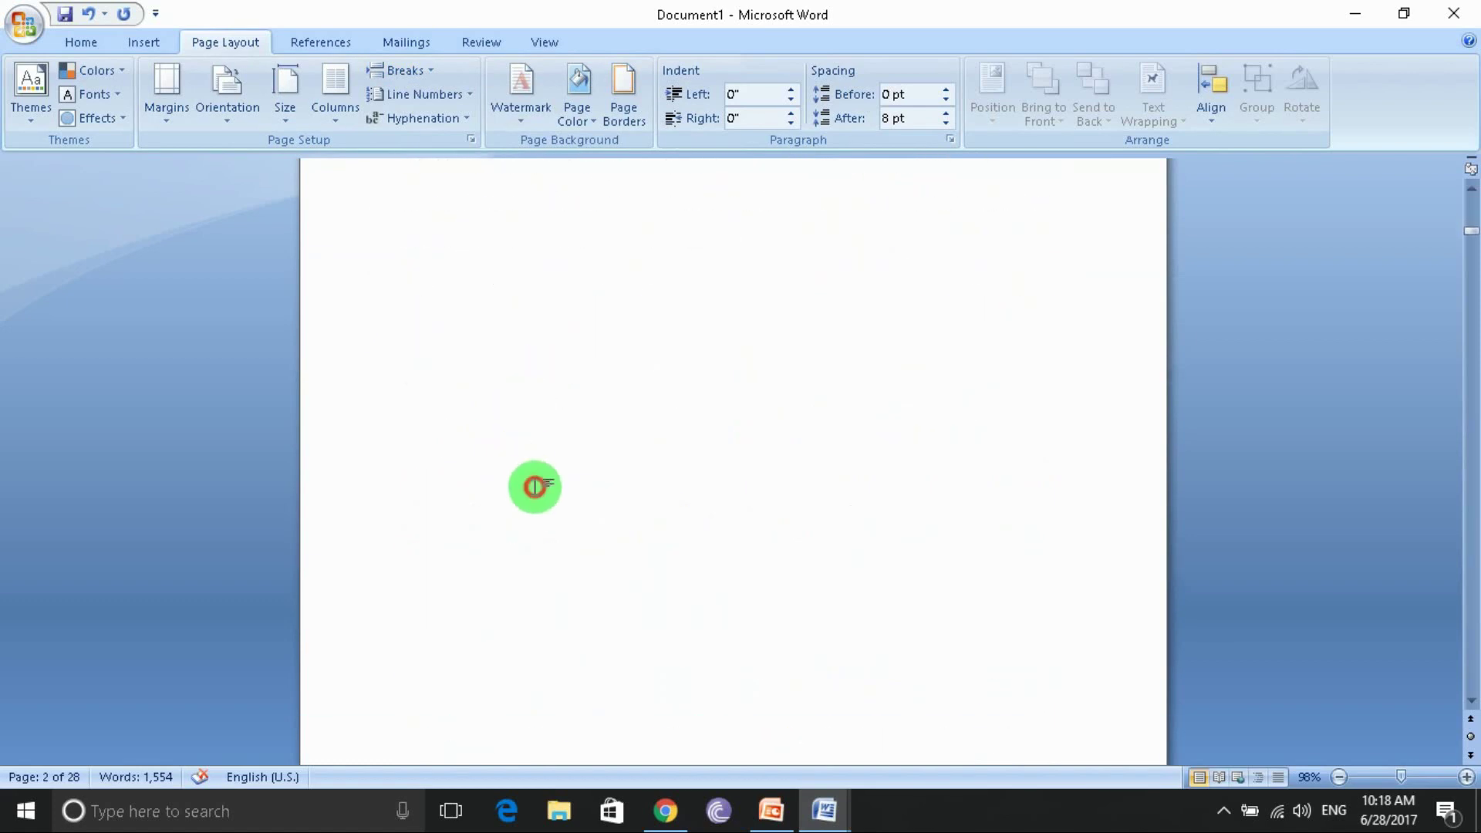
{"action": "scroll", "coordinate": [537, 485], "scroll_direction": "down", "scroll_amount": 3}
{"action": "left_click", "coordinate": [548, 465]}
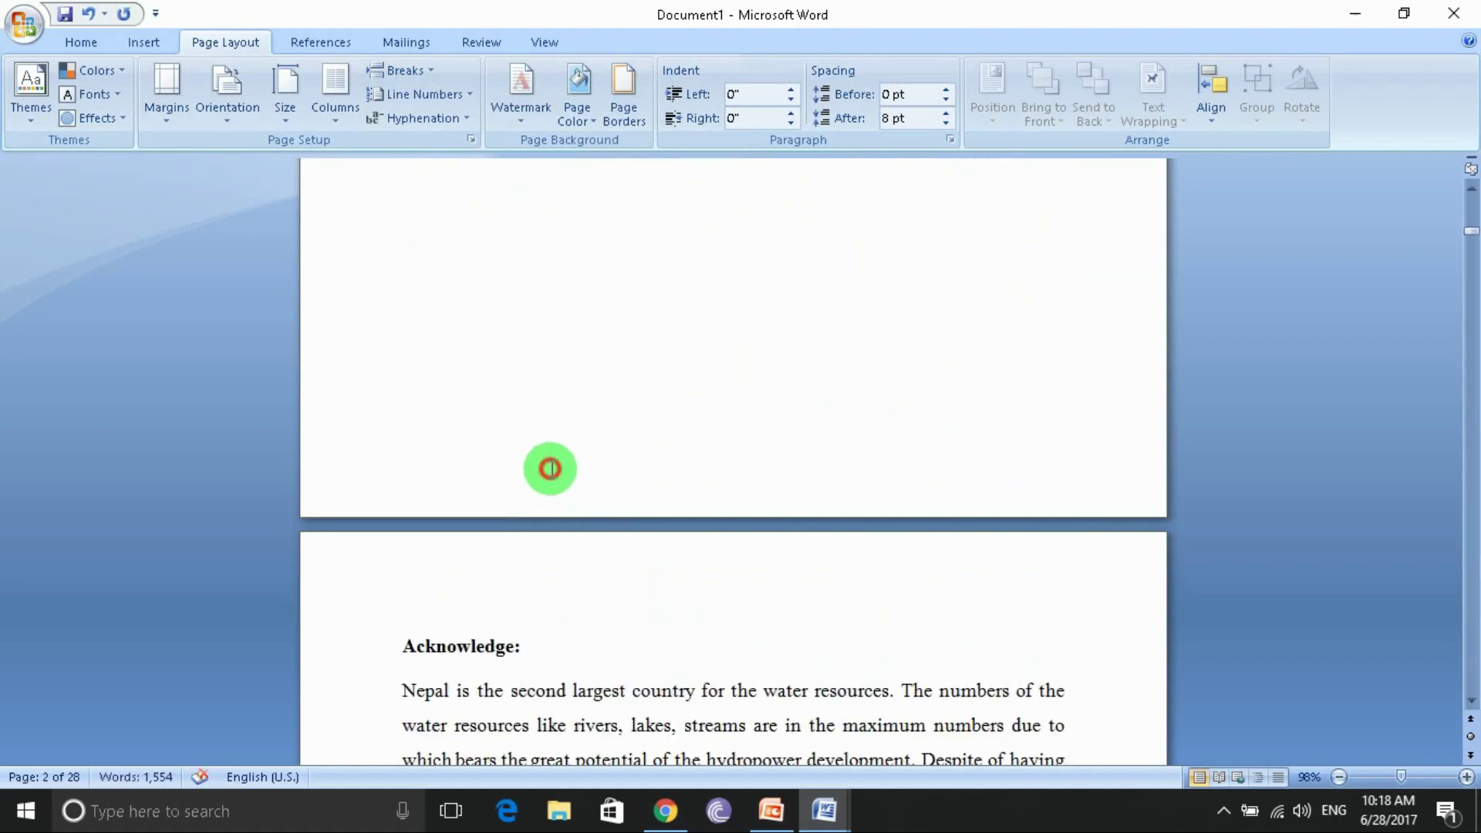
{"action": "scroll", "coordinate": [548, 466], "scroll_direction": "up", "scroll_amount": 3}
{"action": "scroll", "coordinate": [560, 459], "scroll_direction": "up", "scroll_amount": 3}
{"action": "scroll", "coordinate": [567, 432], "scroll_direction": "up", "scroll_amount": 5}
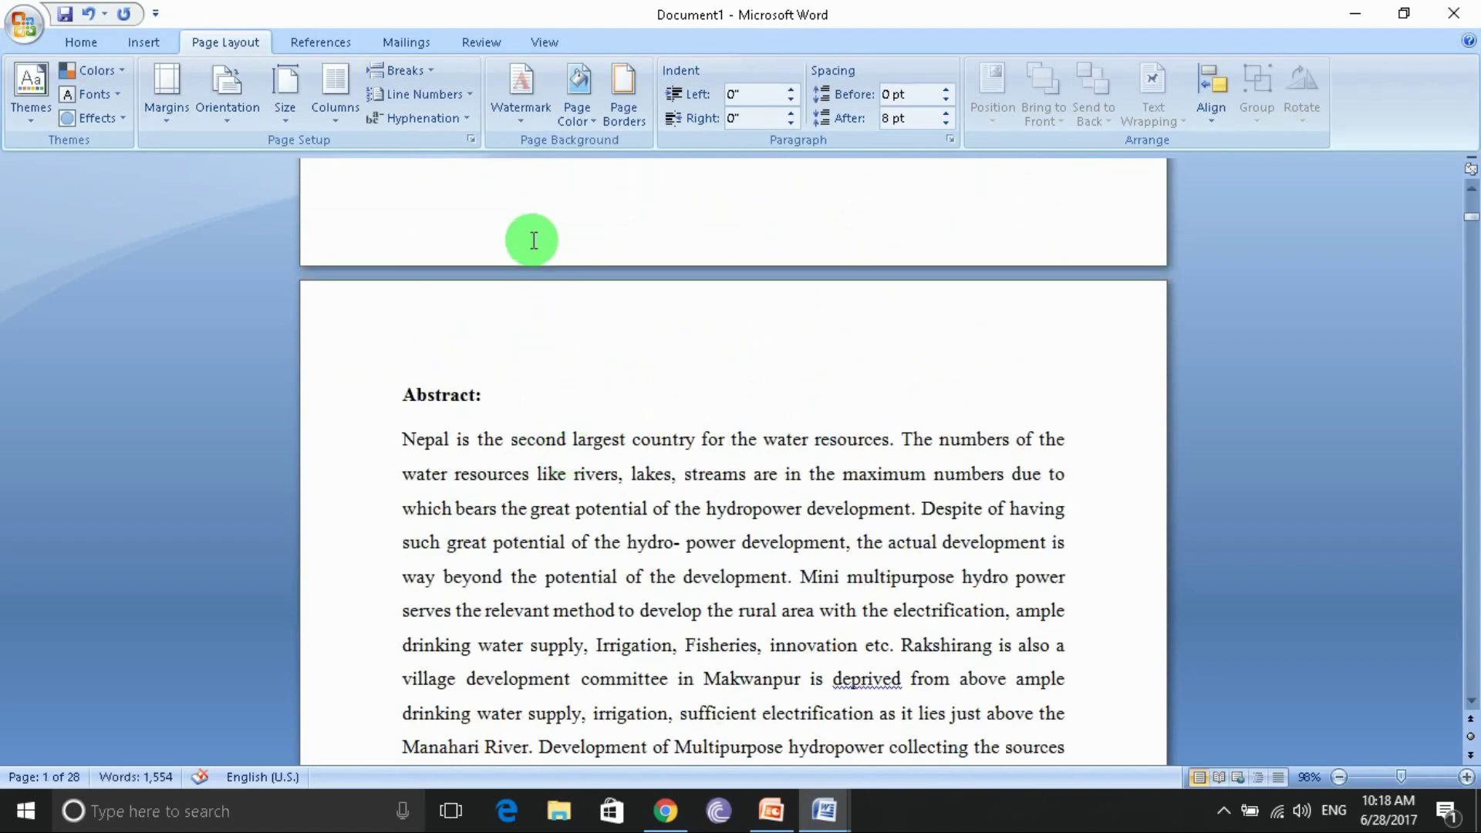
{"action": "scroll", "coordinate": [532, 232], "scroll_direction": "up", "scroll_amount": 1}
{"action": "left_click", "coordinate": [532, 225]}
{"action": "double_click", "coordinate": [551, 272]}
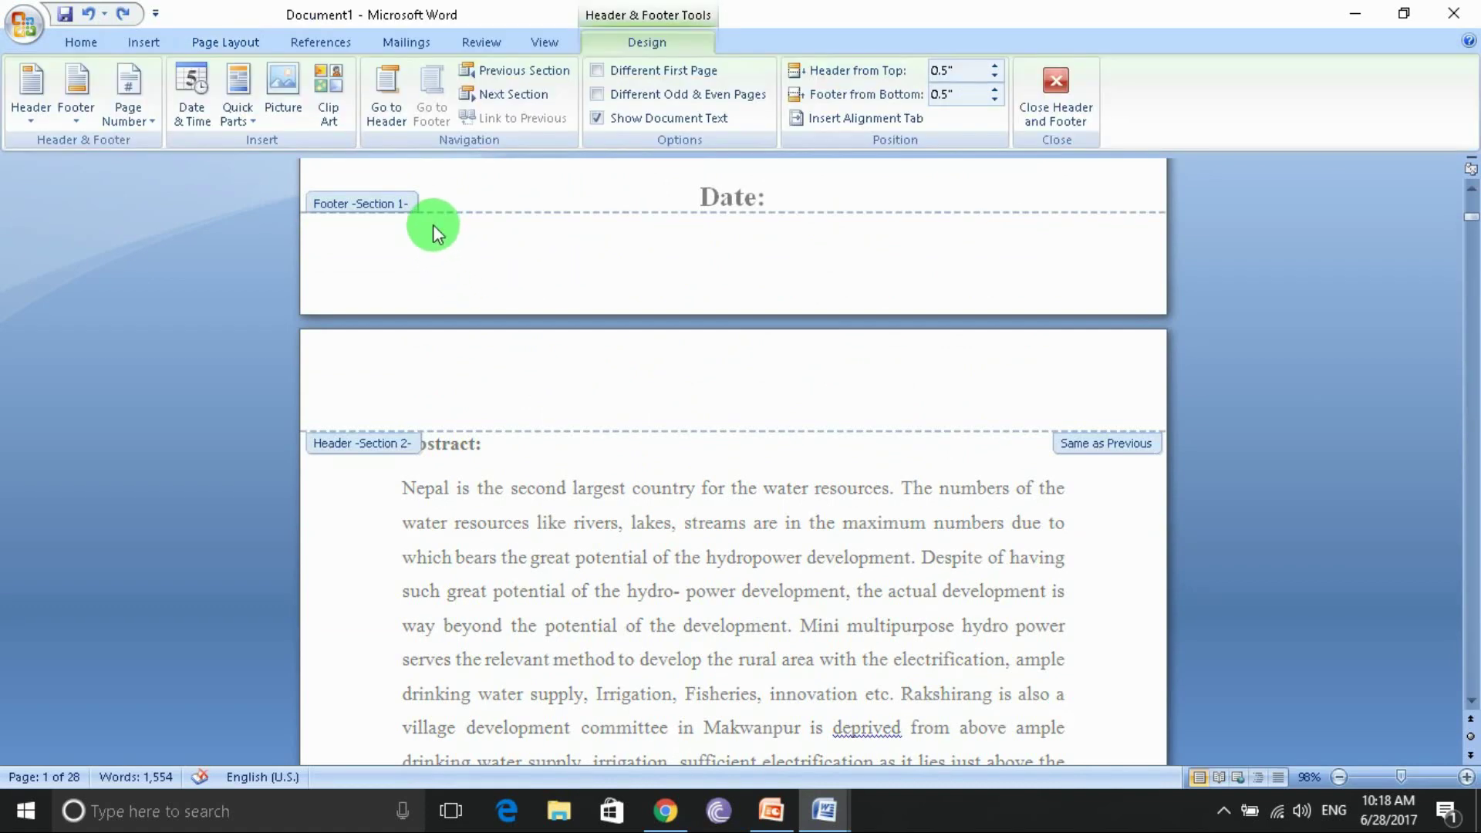
- Place the cursor in the Section 2 footer and show the Page Number placement choices
{"action": "scroll", "coordinate": [447, 239], "scroll_direction": "down", "scroll_amount": 3}
{"action": "scroll", "coordinate": [462, 262], "scroll_direction": "down", "scroll_amount": 6}
{"action": "scroll", "coordinate": [471, 275], "scroll_direction": "down", "scroll_amount": 4}
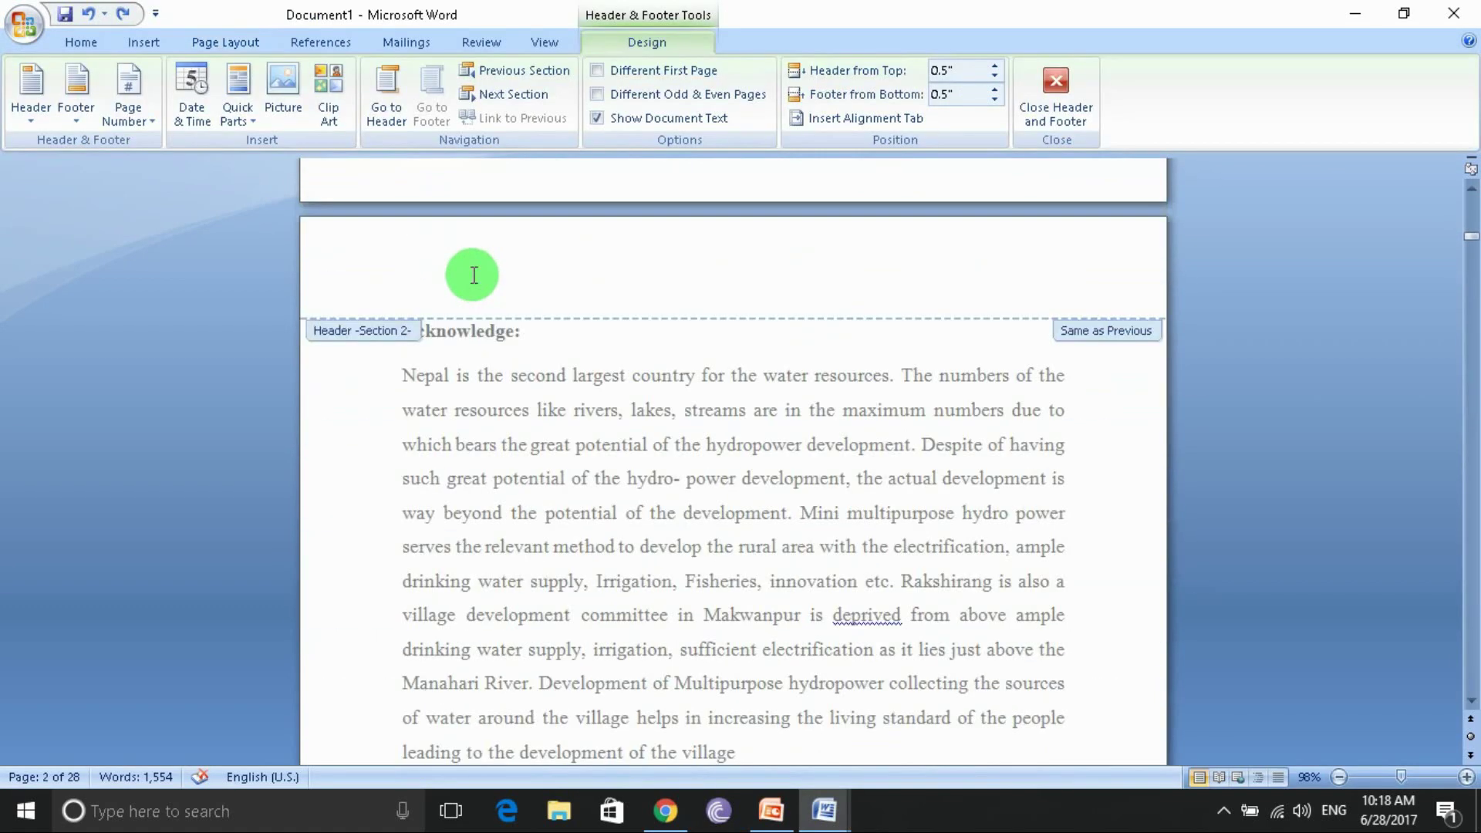
{"action": "scroll", "coordinate": [472, 275], "scroll_direction": "down", "scroll_amount": 2}
{"action": "scroll", "coordinate": [472, 275], "scroll_direction": "down", "scroll_amount": 4}
{"action": "scroll", "coordinate": [472, 274], "scroll_direction": "down", "scroll_amount": 1}
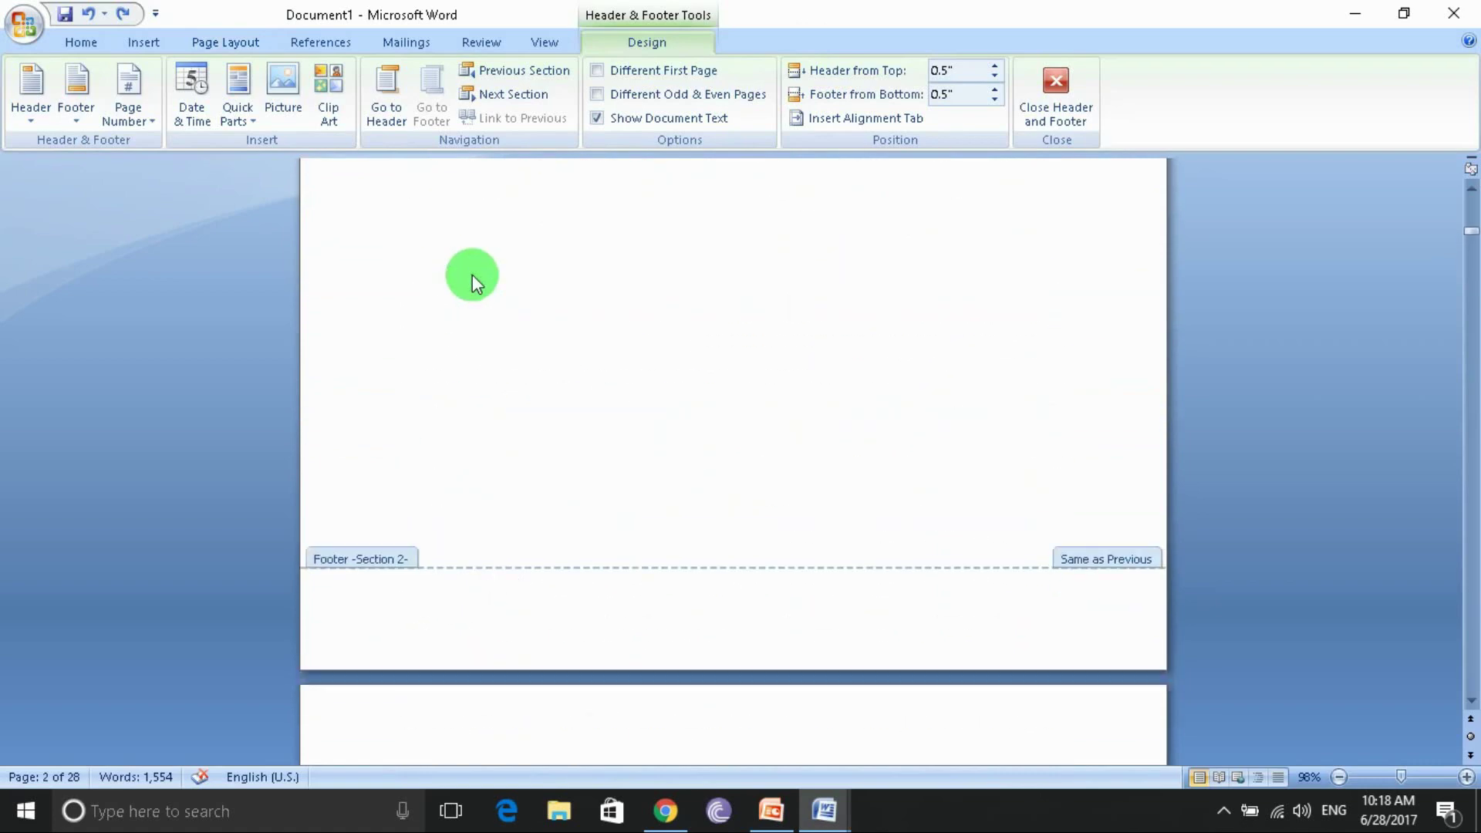
{"action": "scroll", "coordinate": [472, 275], "scroll_direction": "up", "scroll_amount": 6}
{"action": "scroll", "coordinate": [471, 274], "scroll_direction": "up", "scroll_amount": 7}
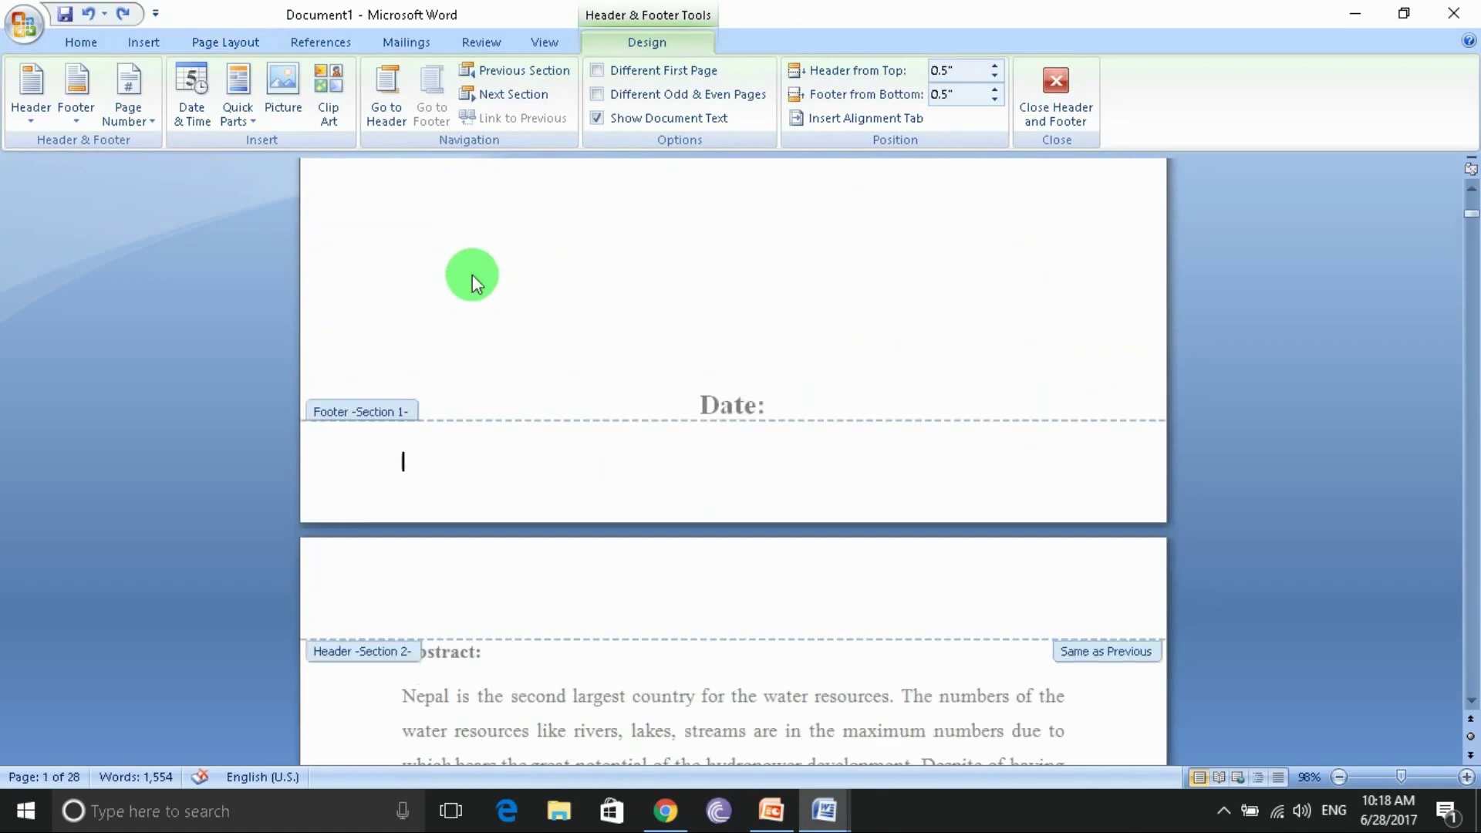
{"action": "scroll", "coordinate": [472, 274], "scroll_direction": "down", "scroll_amount": 3}
{"action": "scroll", "coordinate": [472, 274], "scroll_direction": "down", "scroll_amount": 4}
{"action": "scroll", "coordinate": [472, 274], "scroll_direction": "down", "scroll_amount": 6}
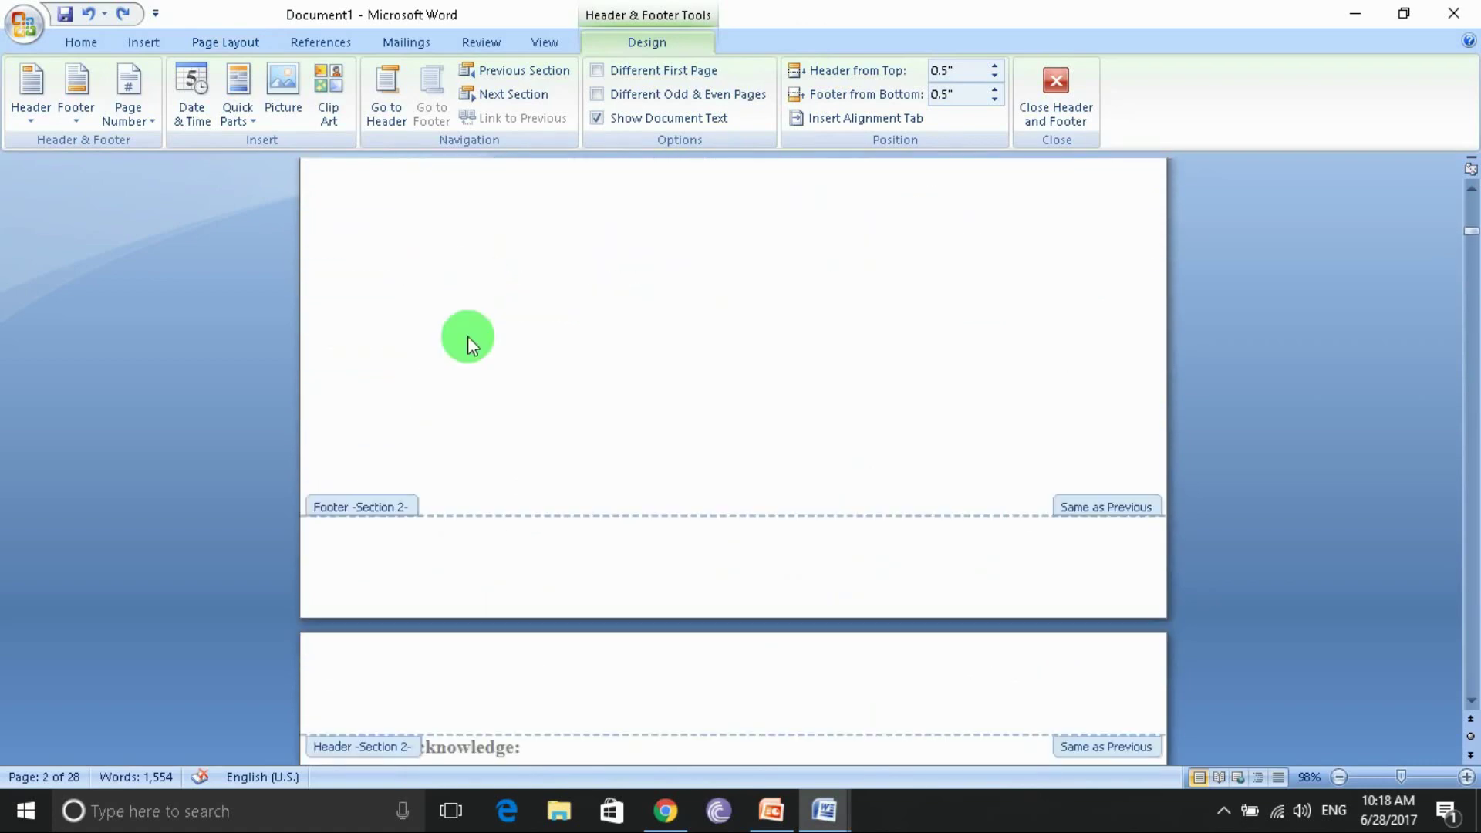
{"action": "left_click", "coordinate": [441, 571]}
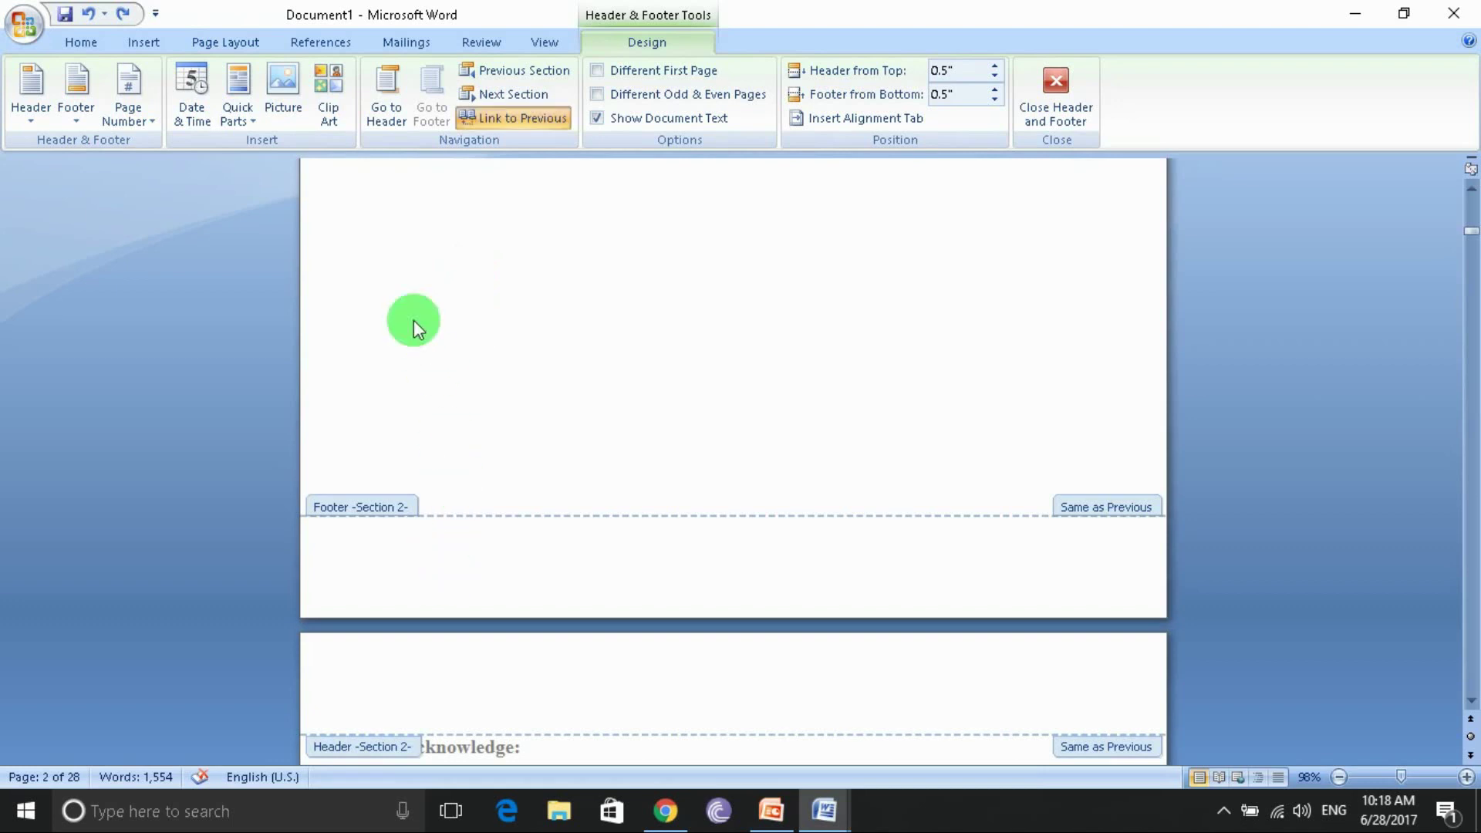
{"action": "left_click", "coordinate": [127, 108]}
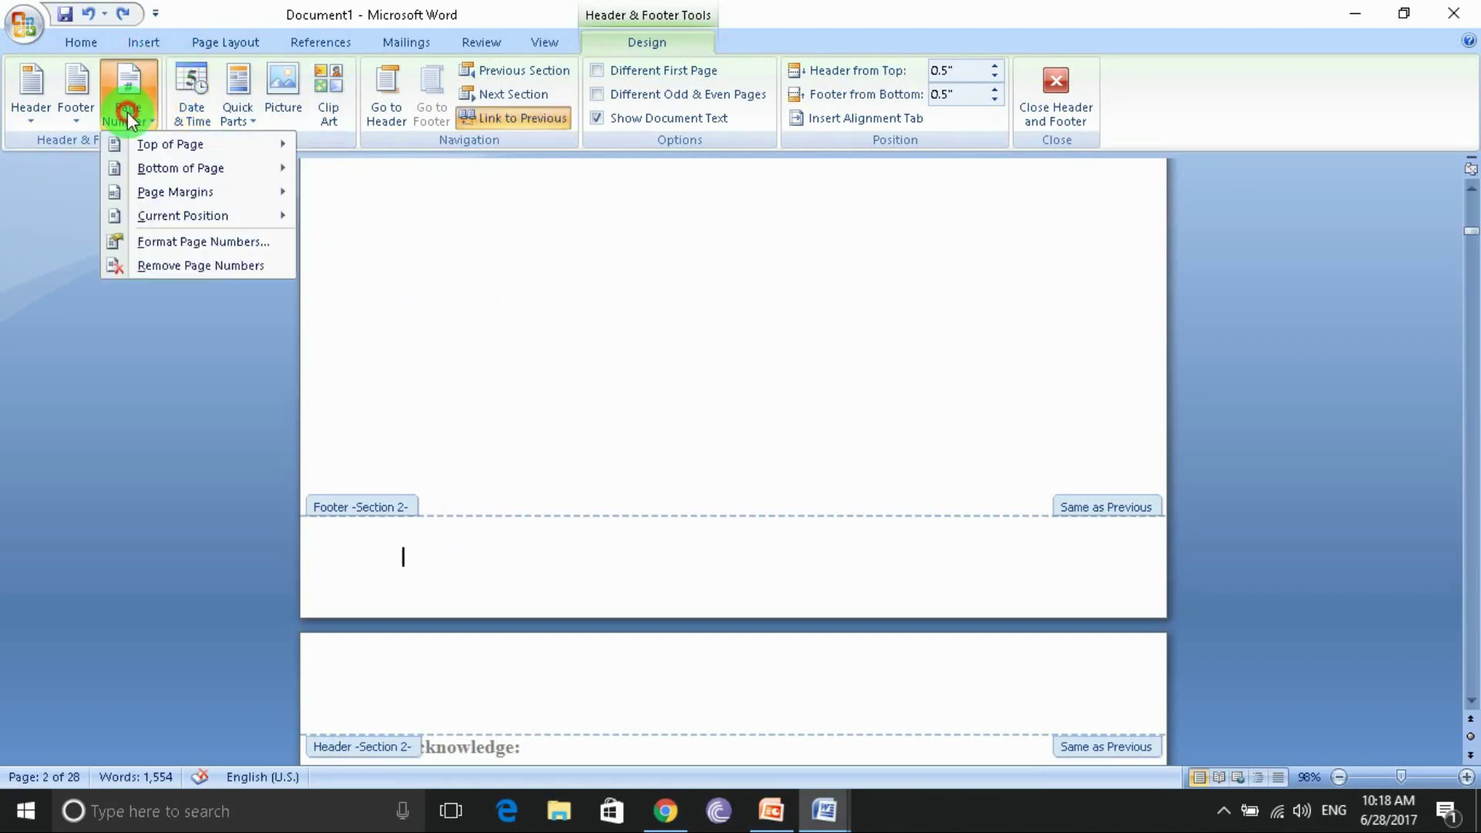
{"action": "mouse_move", "coordinate": [180, 169]}
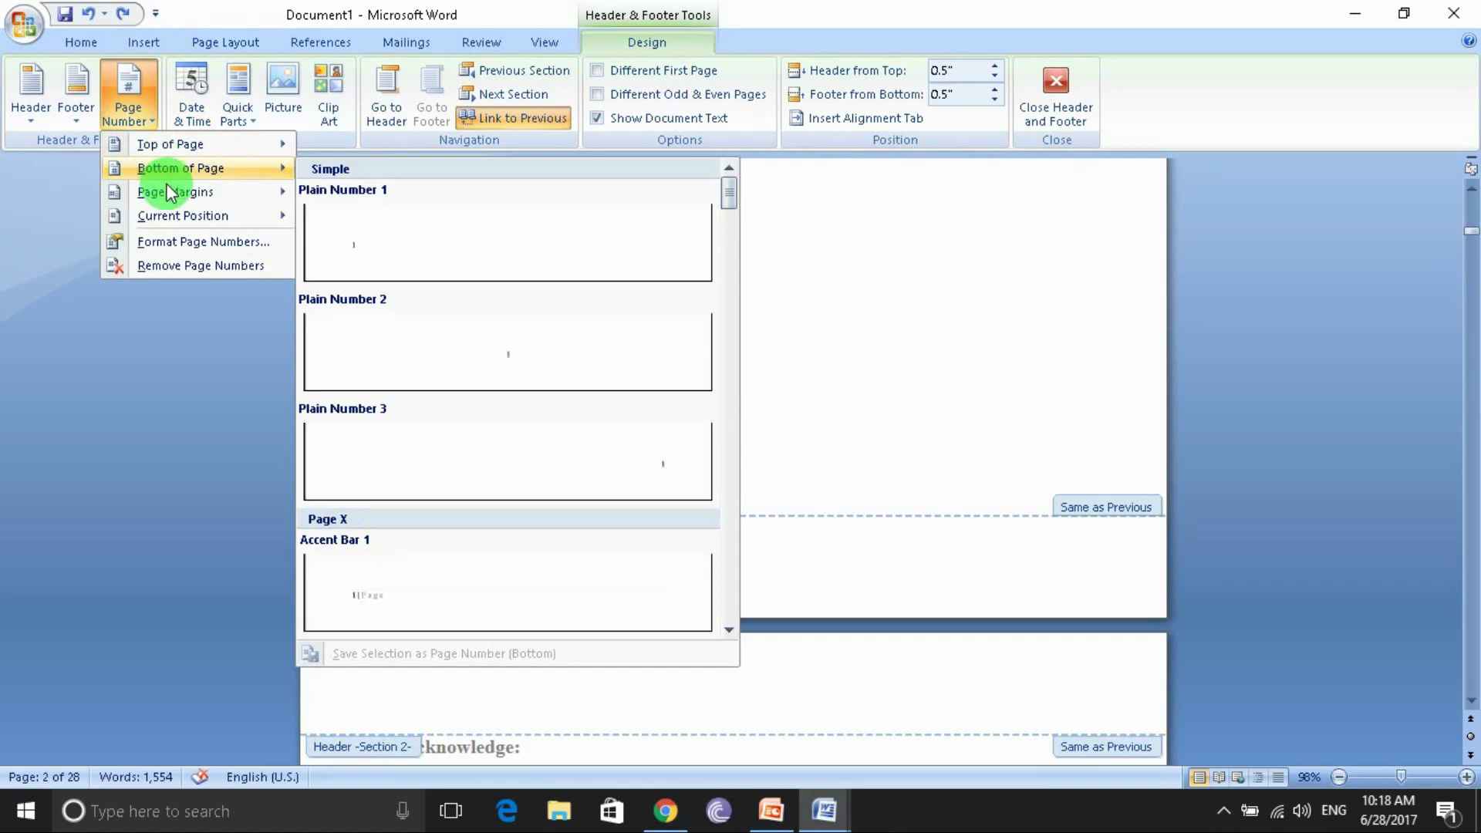
- Insert a centred page number at the bottom of the page
{"action": "left_click", "coordinate": [484, 383]}
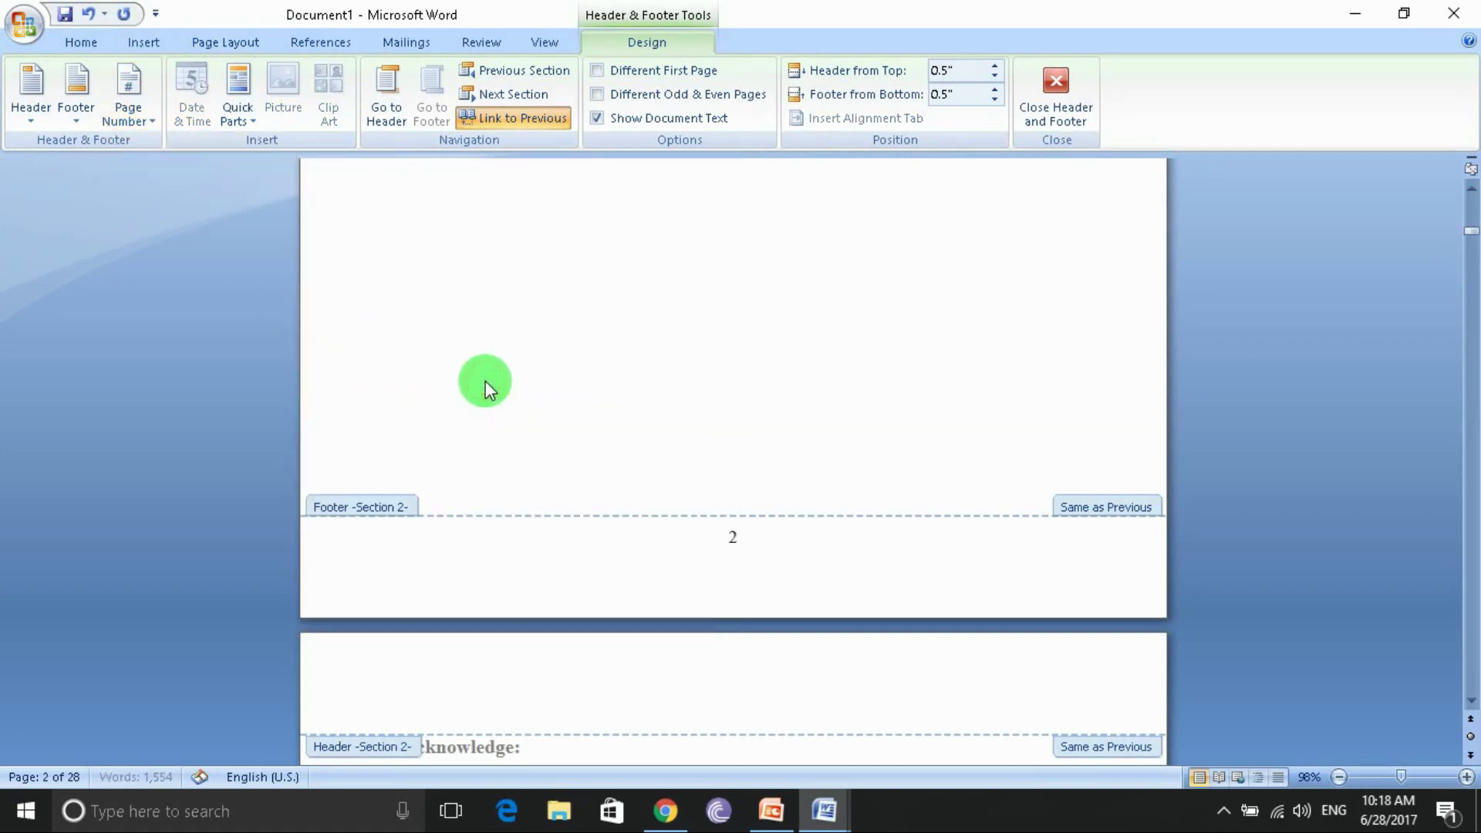
{"action": "scroll", "coordinate": [772, 451], "scroll_direction": "up", "scroll_amount": 2}
{"action": "scroll", "coordinate": [757, 447], "scroll_direction": "up", "scroll_amount": 6}
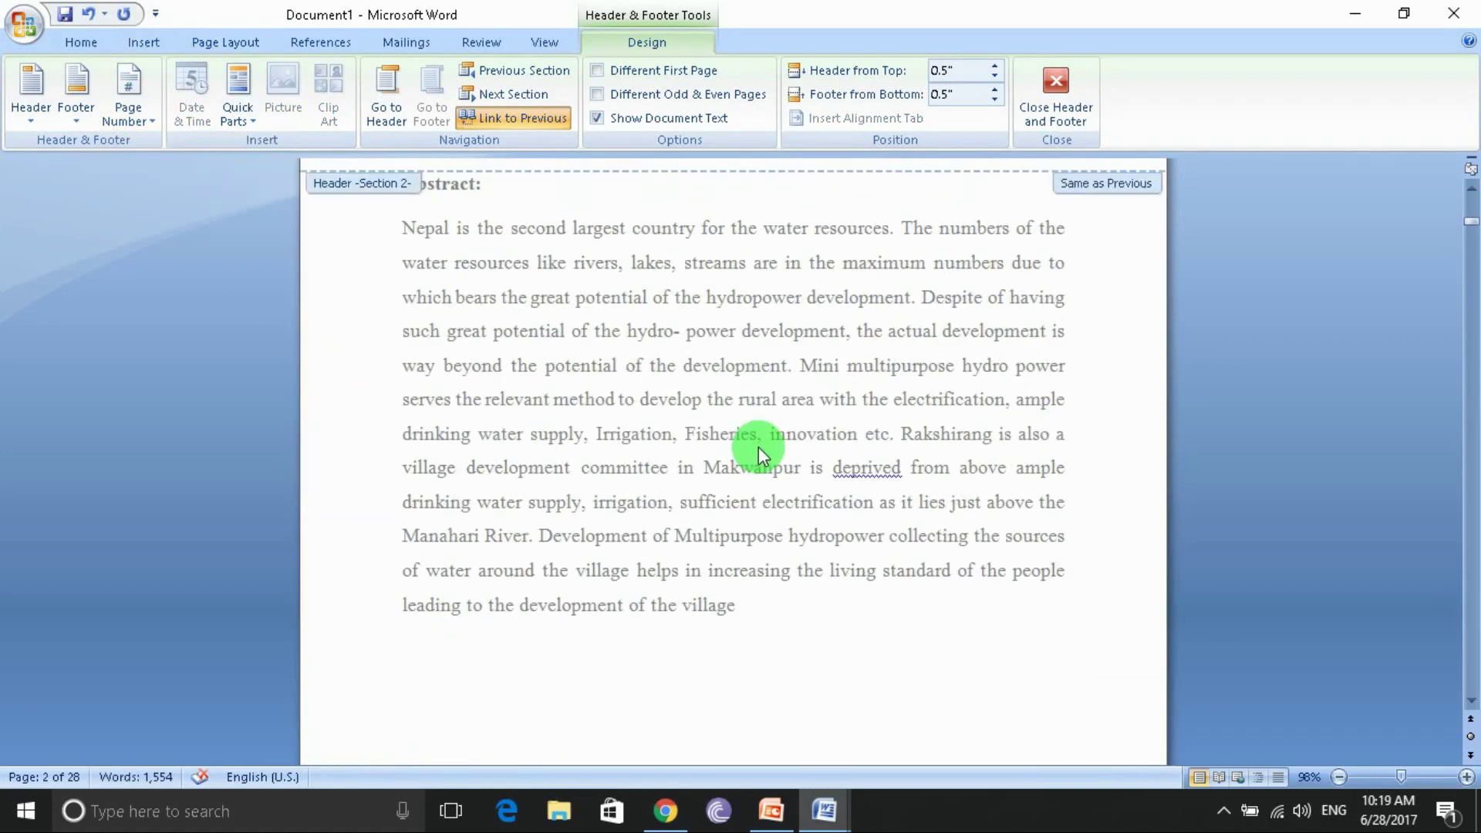
{"action": "scroll", "coordinate": [757, 446], "scroll_direction": "up", "scroll_amount": 5}
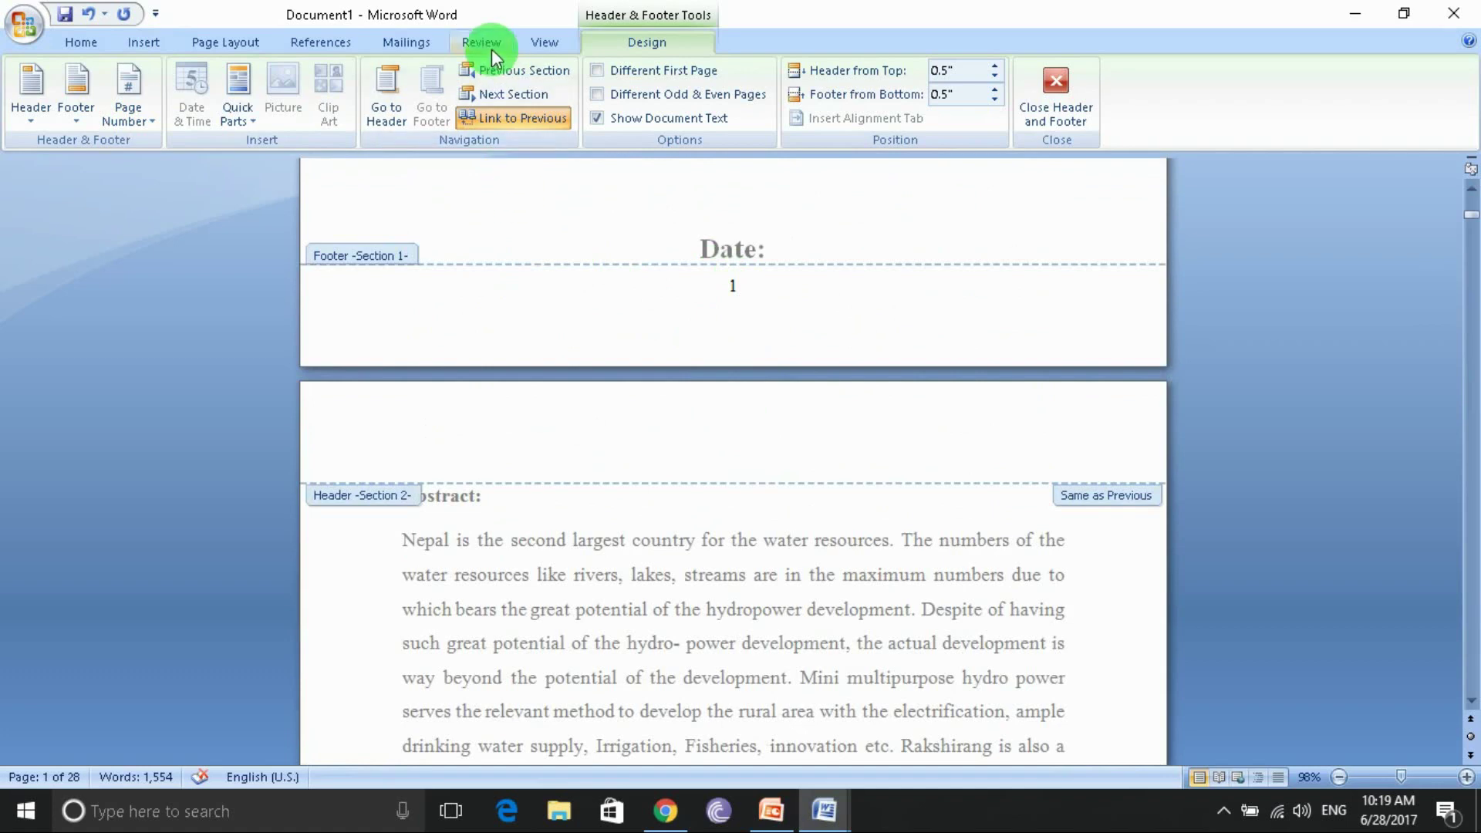
- Unlink the Section 2 footer from the cover page footer and return to Page Number options
{"action": "left_click", "coordinate": [502, 121]}
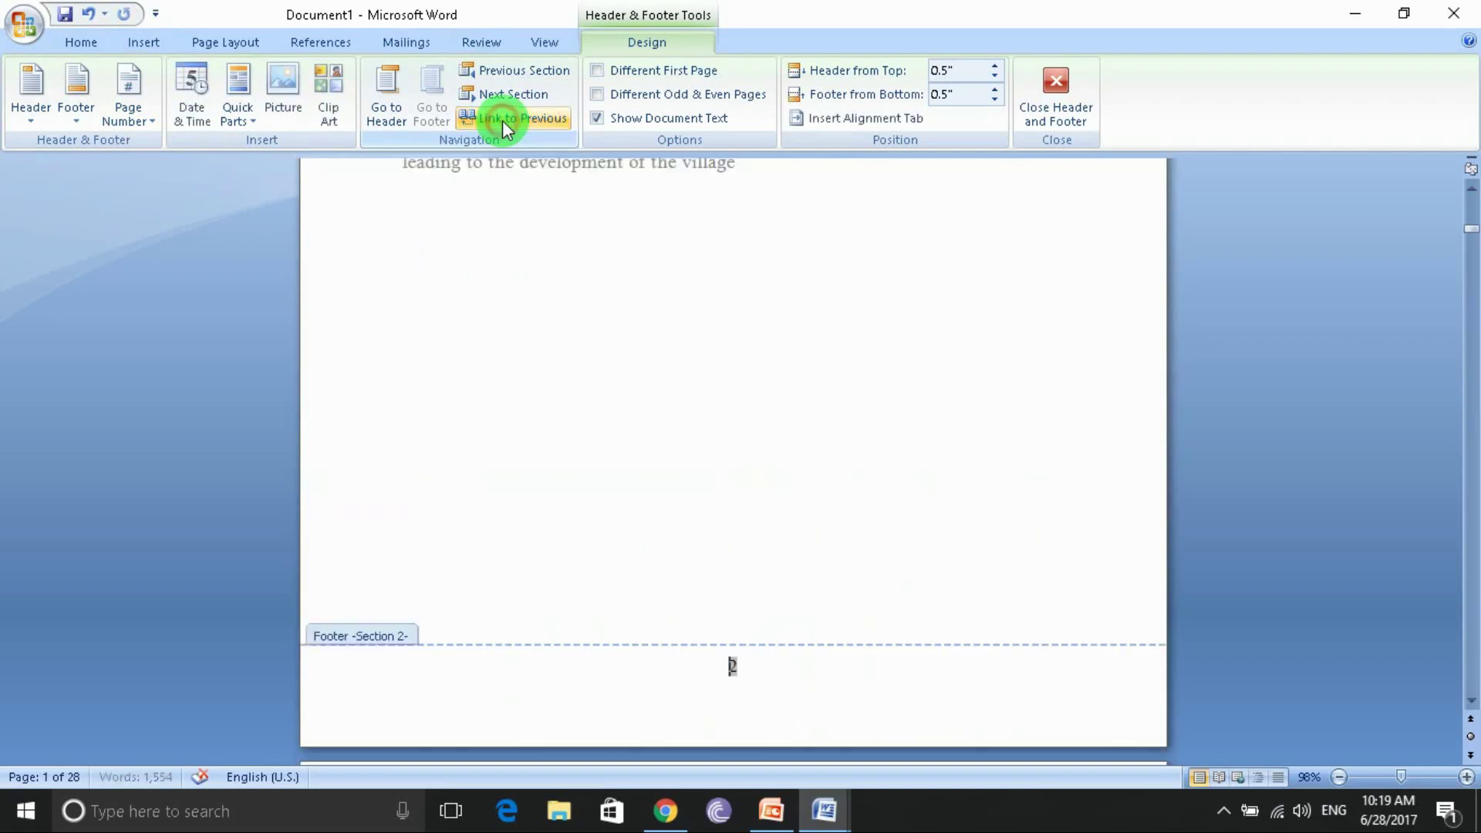
{"action": "scroll", "coordinate": [675, 519], "scroll_direction": "up", "scroll_amount": 5}
{"action": "scroll", "coordinate": [675, 519], "scroll_direction": "up", "scroll_amount": 10}
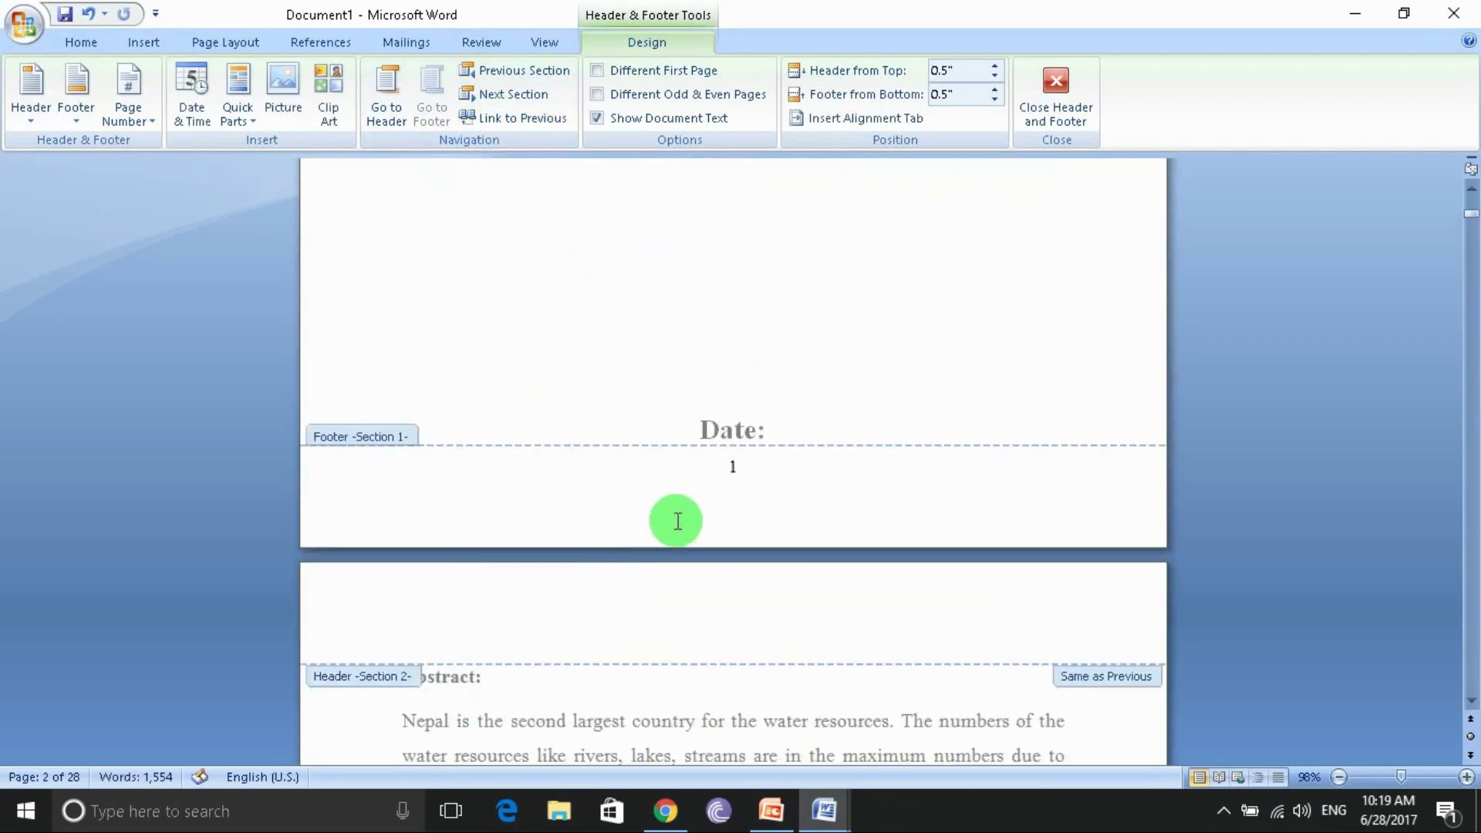
{"action": "left_click", "coordinate": [738, 471]}
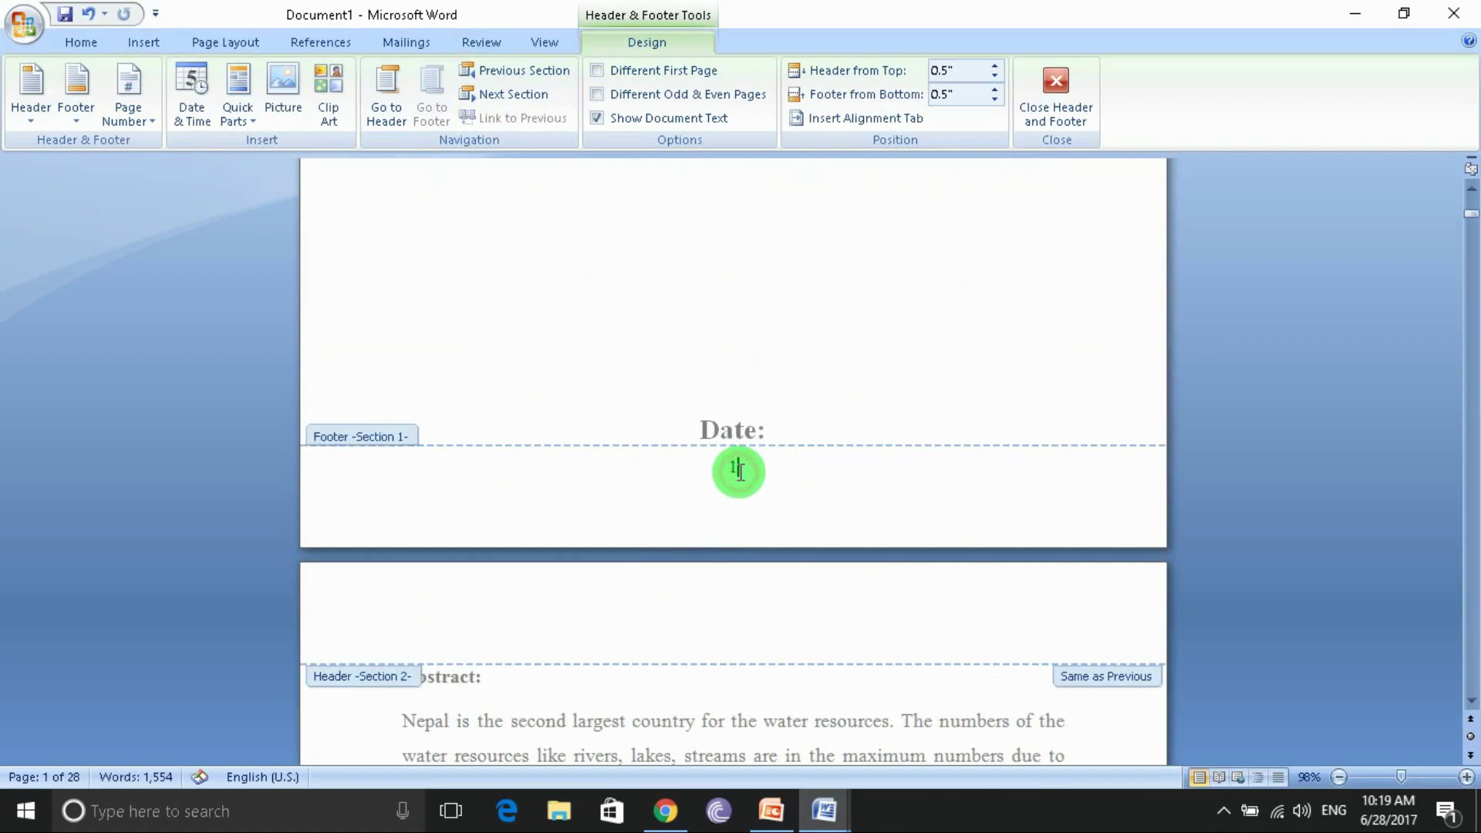
{"action": "scroll", "coordinate": [730, 497], "scroll_direction": "down", "scroll_amount": 5}
{"action": "scroll", "coordinate": [689, 603], "scroll_direction": "down", "scroll_amount": 4}
{"action": "scroll", "coordinate": [700, 623], "scroll_direction": "down", "scroll_amount": 5}
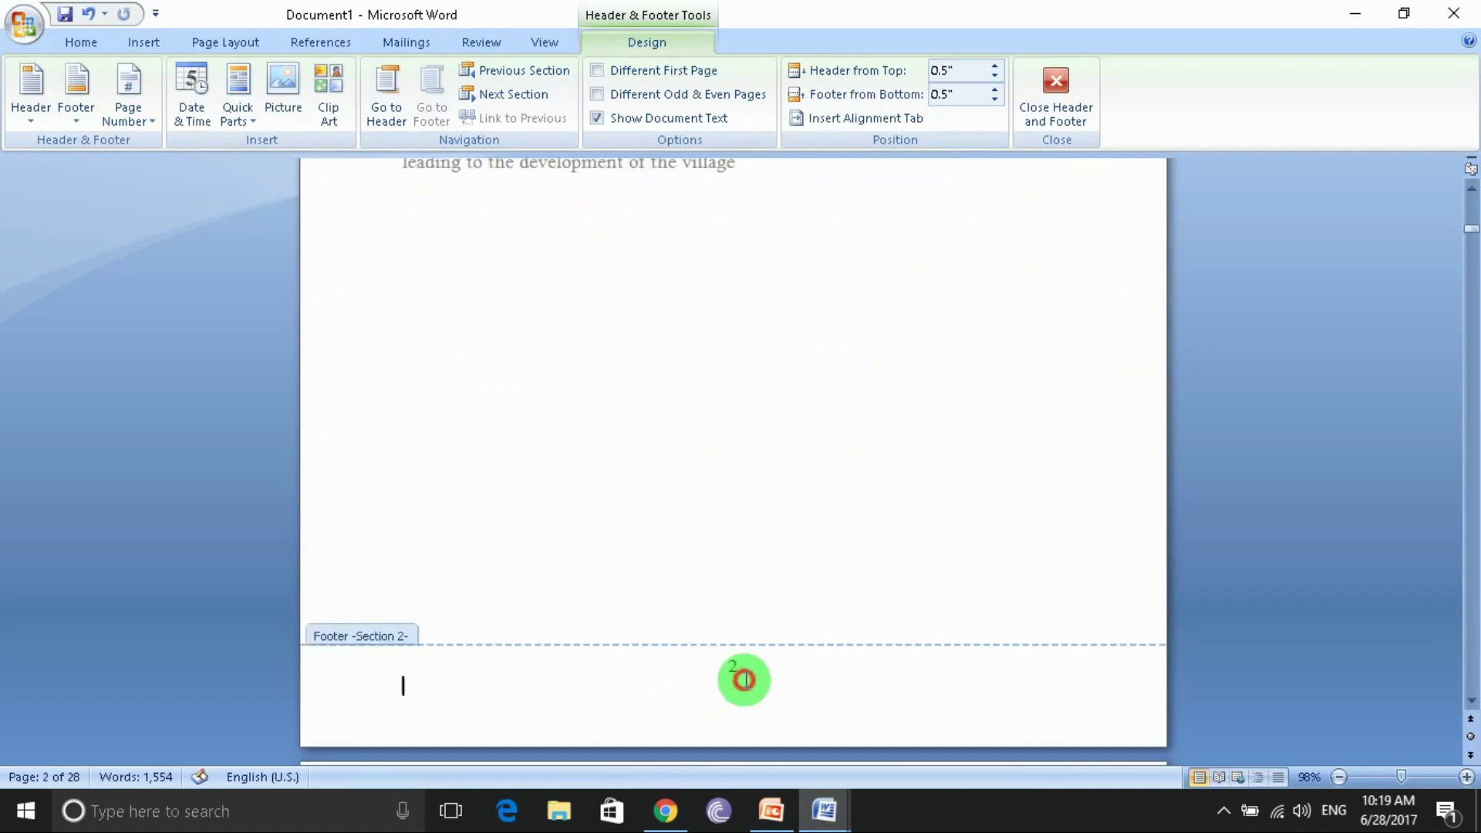
{"action": "left_click", "coordinate": [145, 118]}
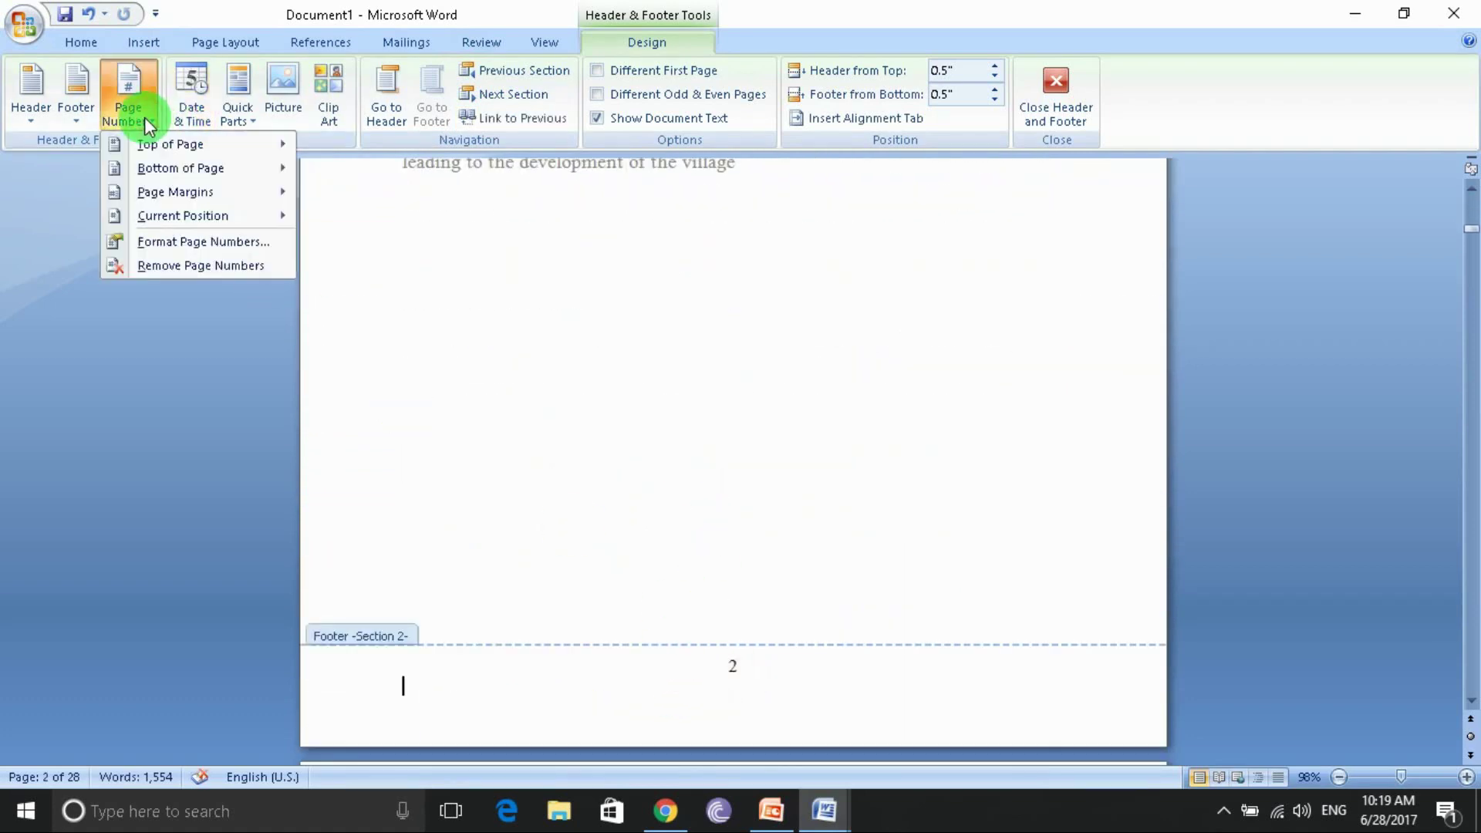
- Format Section 2 page numbers as lowercase roman numerals (i, ii, iii) starting at i
{"action": "left_click", "coordinate": [164, 240]}
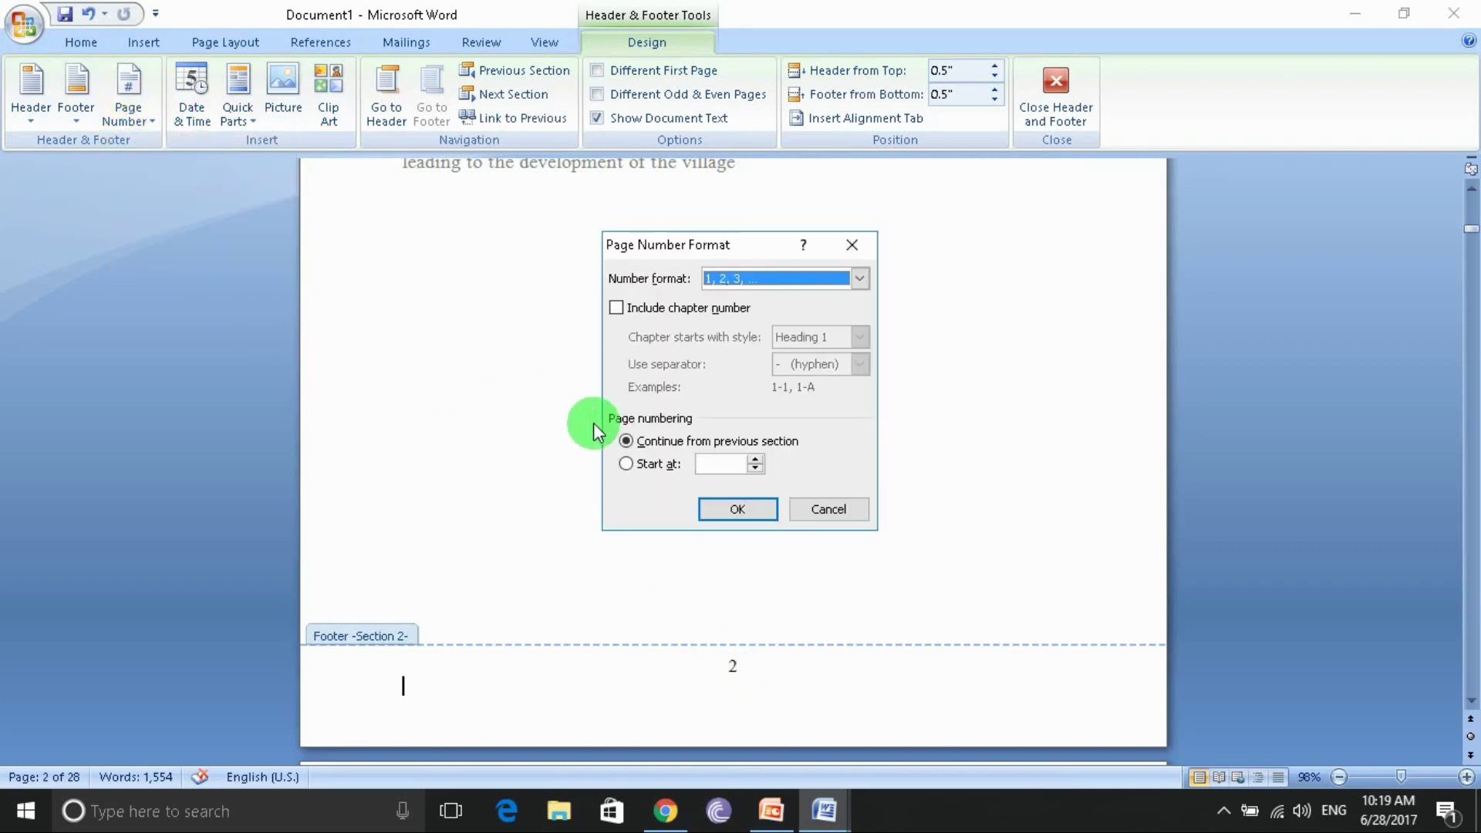
{"action": "left_click", "coordinate": [711, 468]}
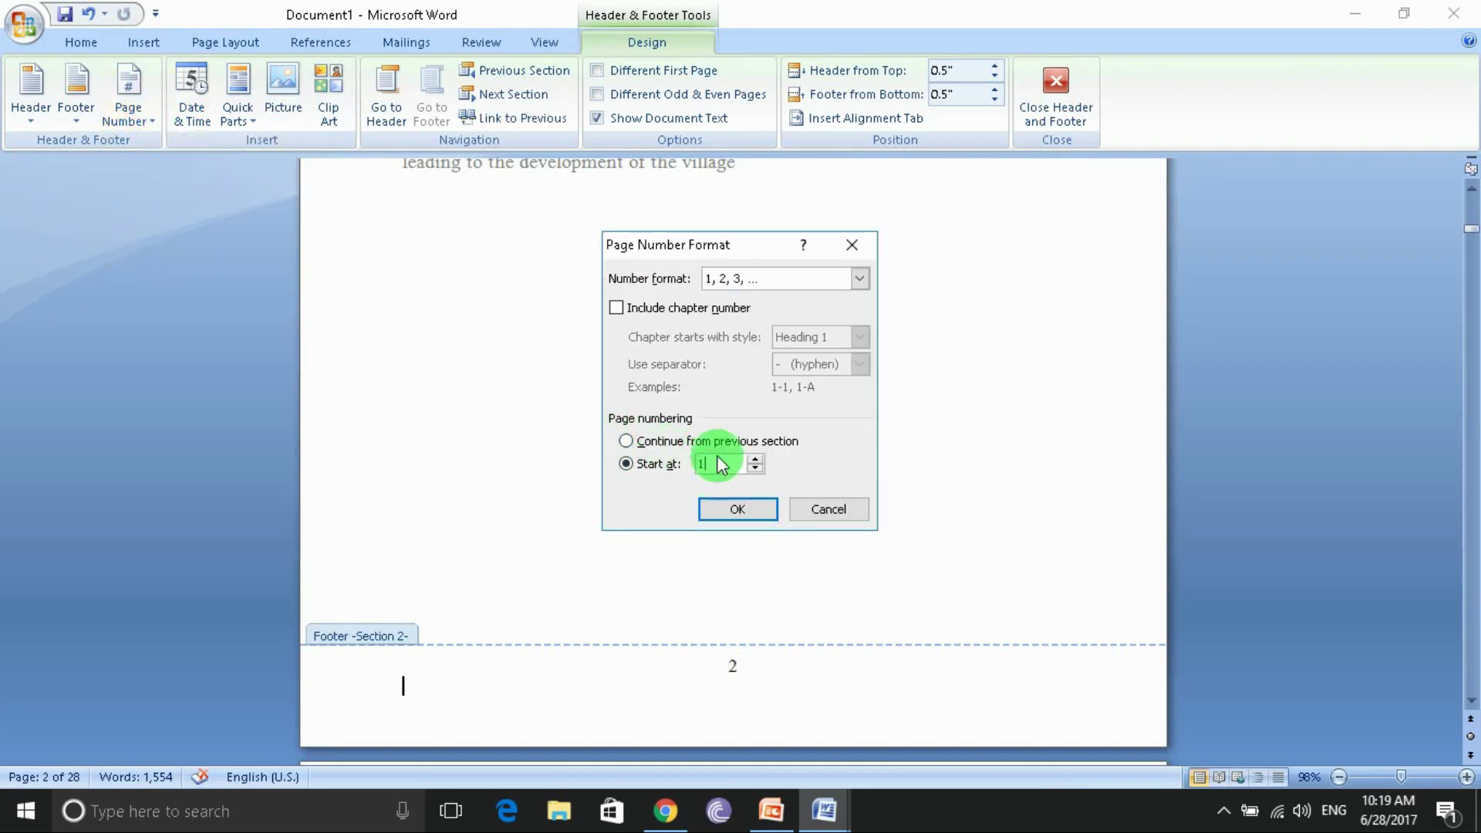
{"action": "left_click", "coordinate": [861, 280]}
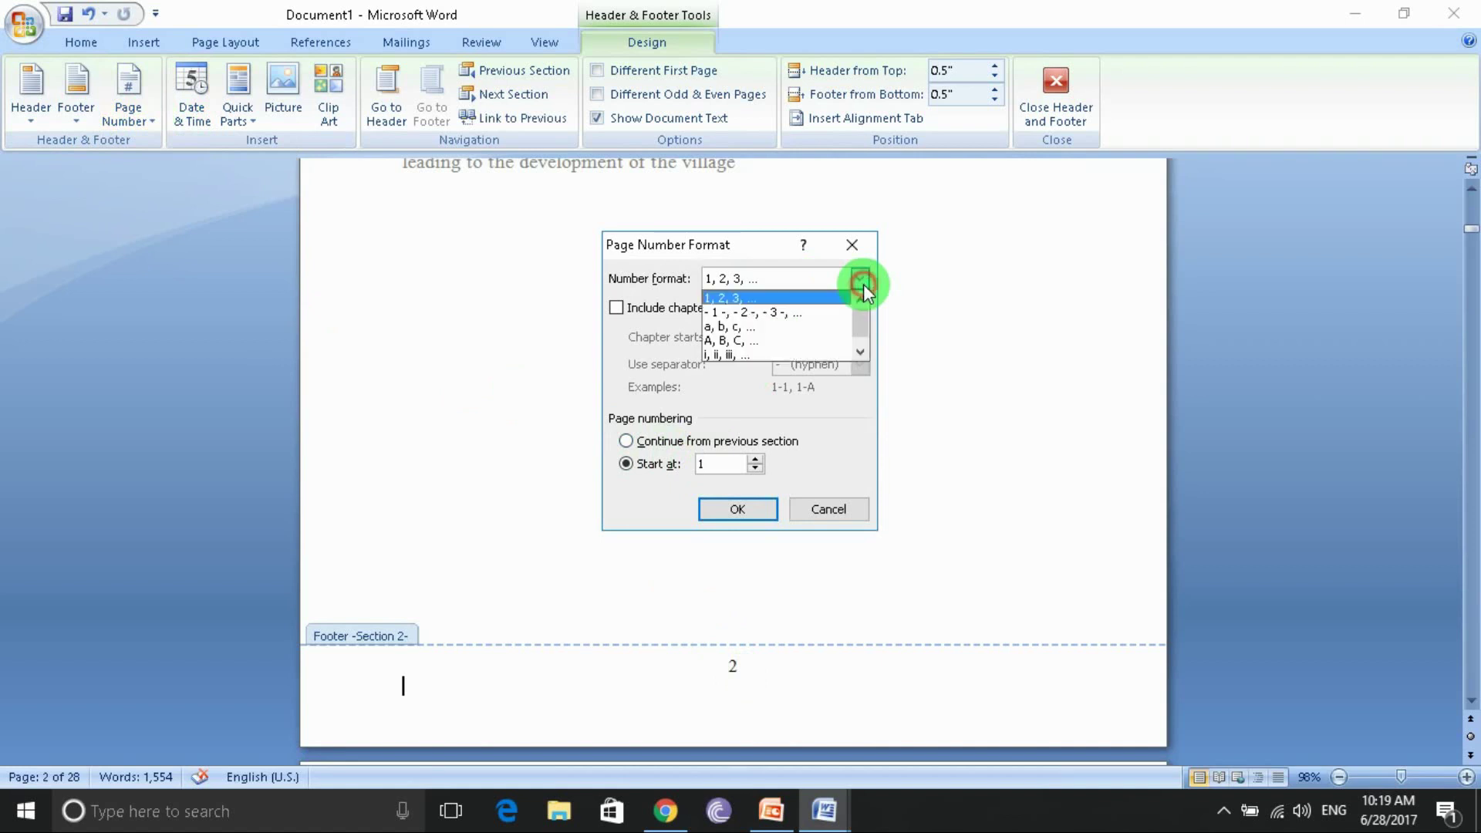
{"action": "left_click", "coordinate": [743, 354]}
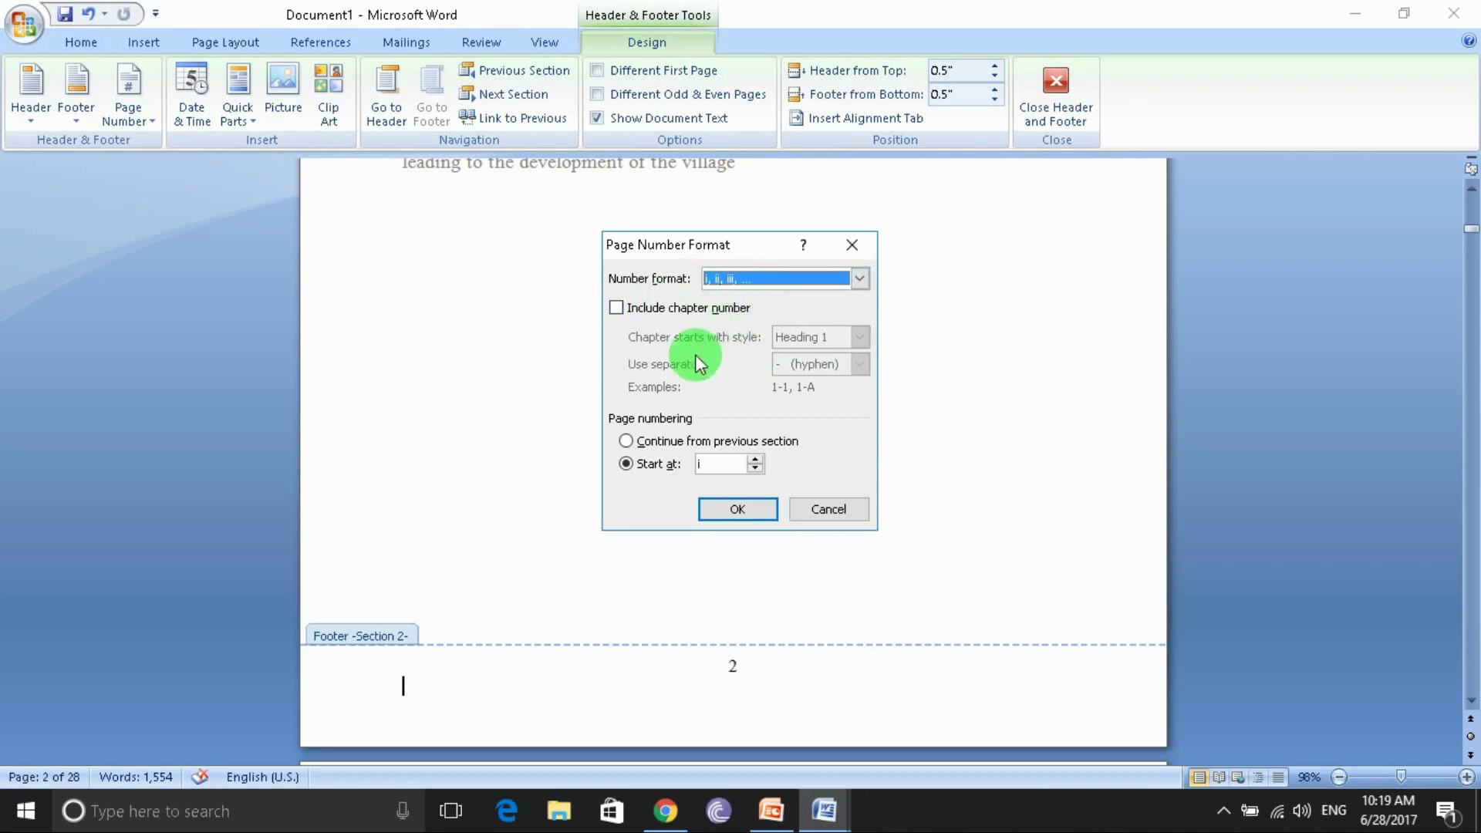
{"action": "left_click", "coordinate": [751, 506]}
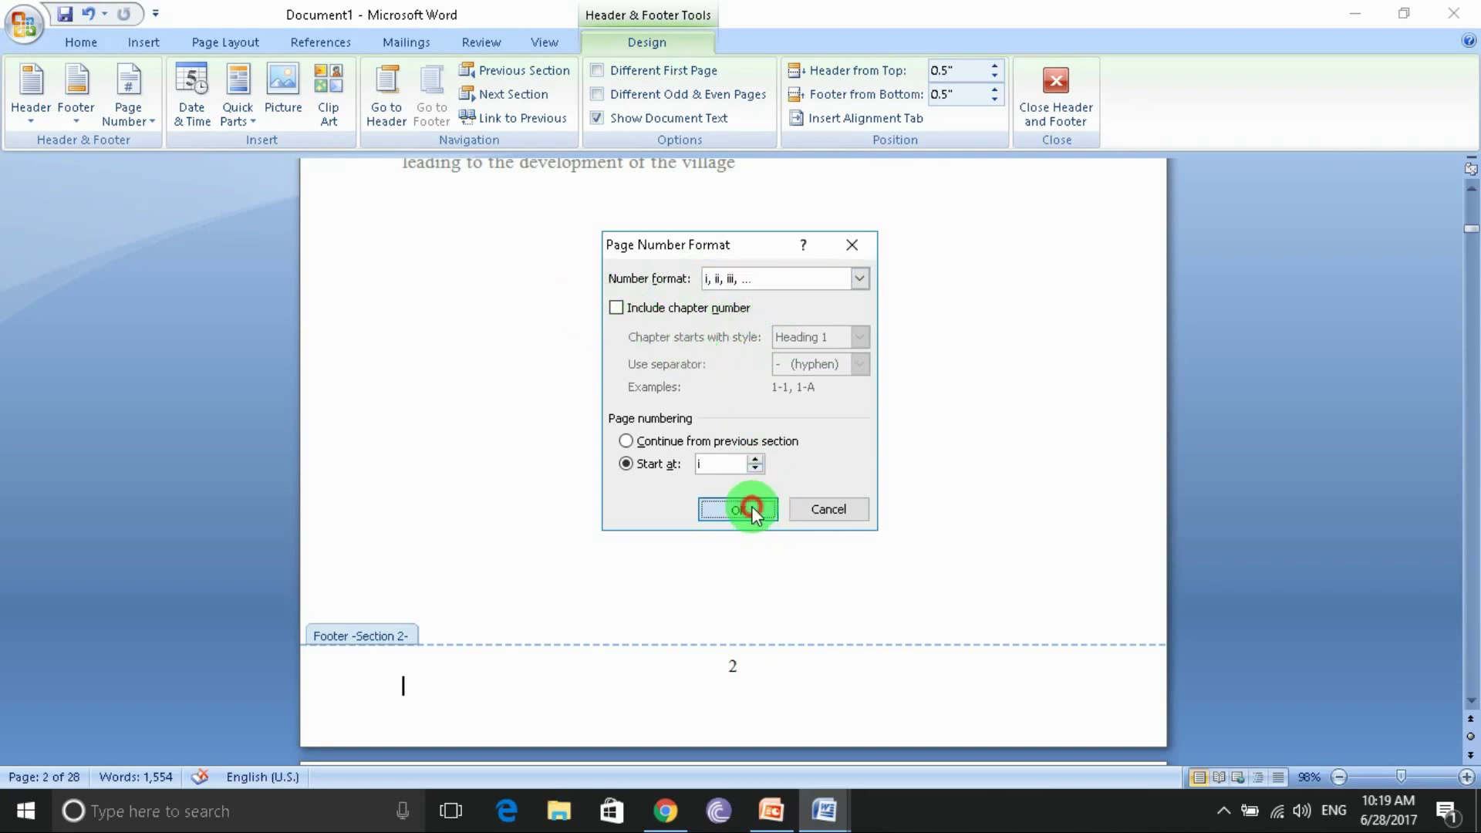
{"action": "scroll", "coordinate": [755, 588], "scroll_direction": "down", "scroll_amount": 3}
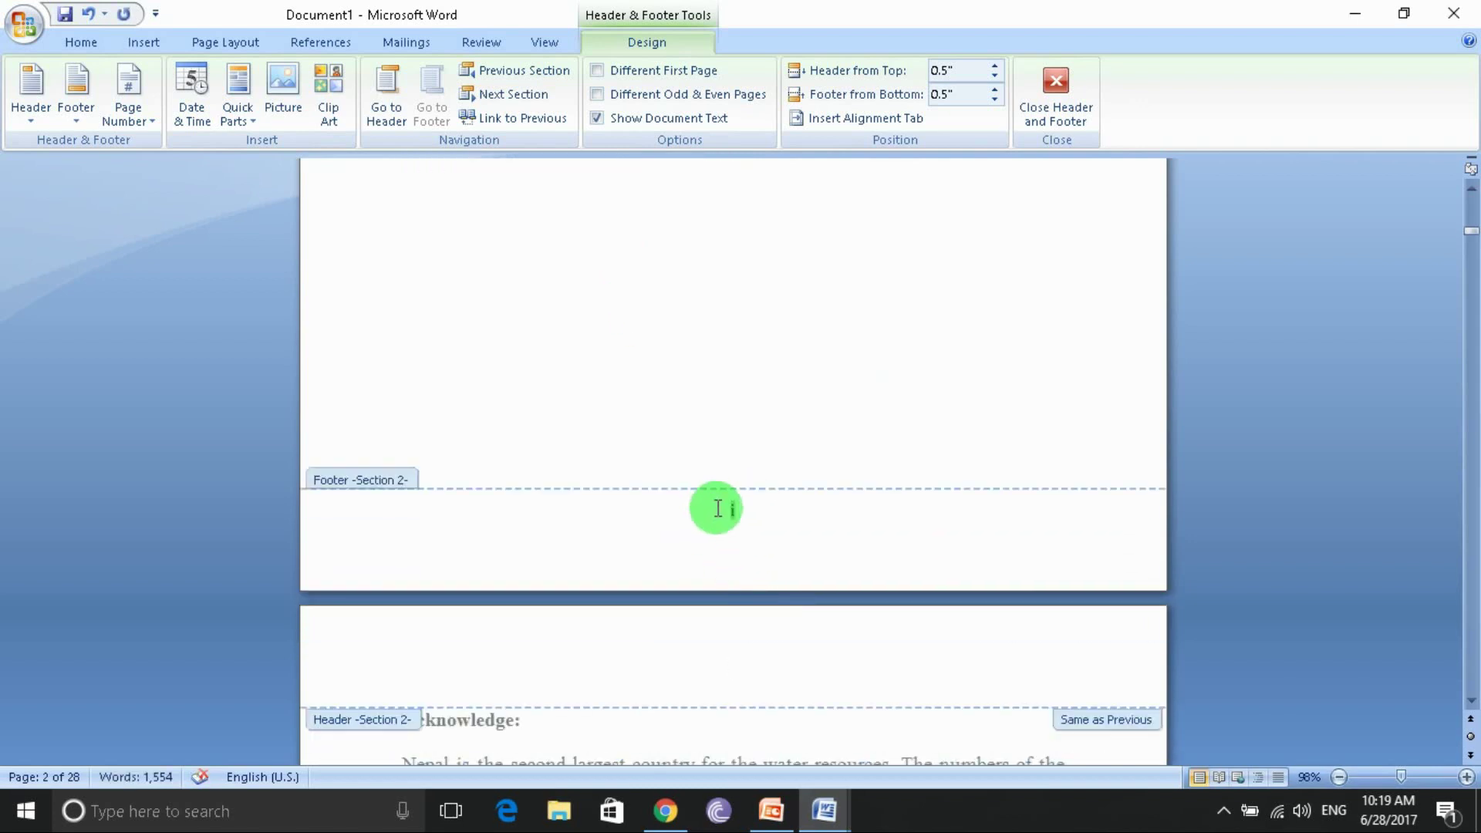
- Check the footer numbers through the front matter down to the page numbered vi
{"action": "scroll", "coordinate": [749, 518], "scroll_direction": "up", "scroll_amount": 10}
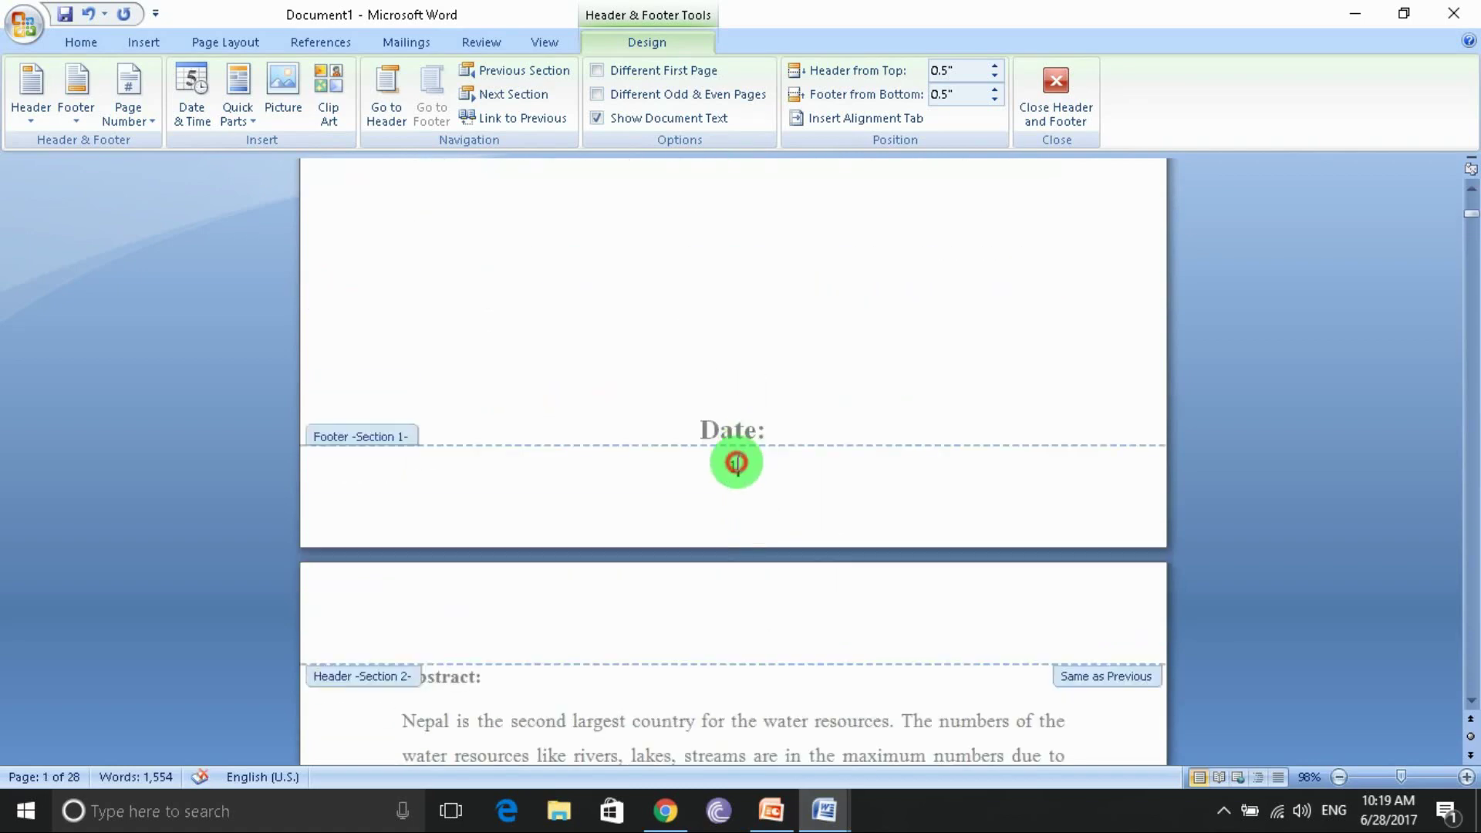
{"action": "left_click", "coordinate": [735, 462]}
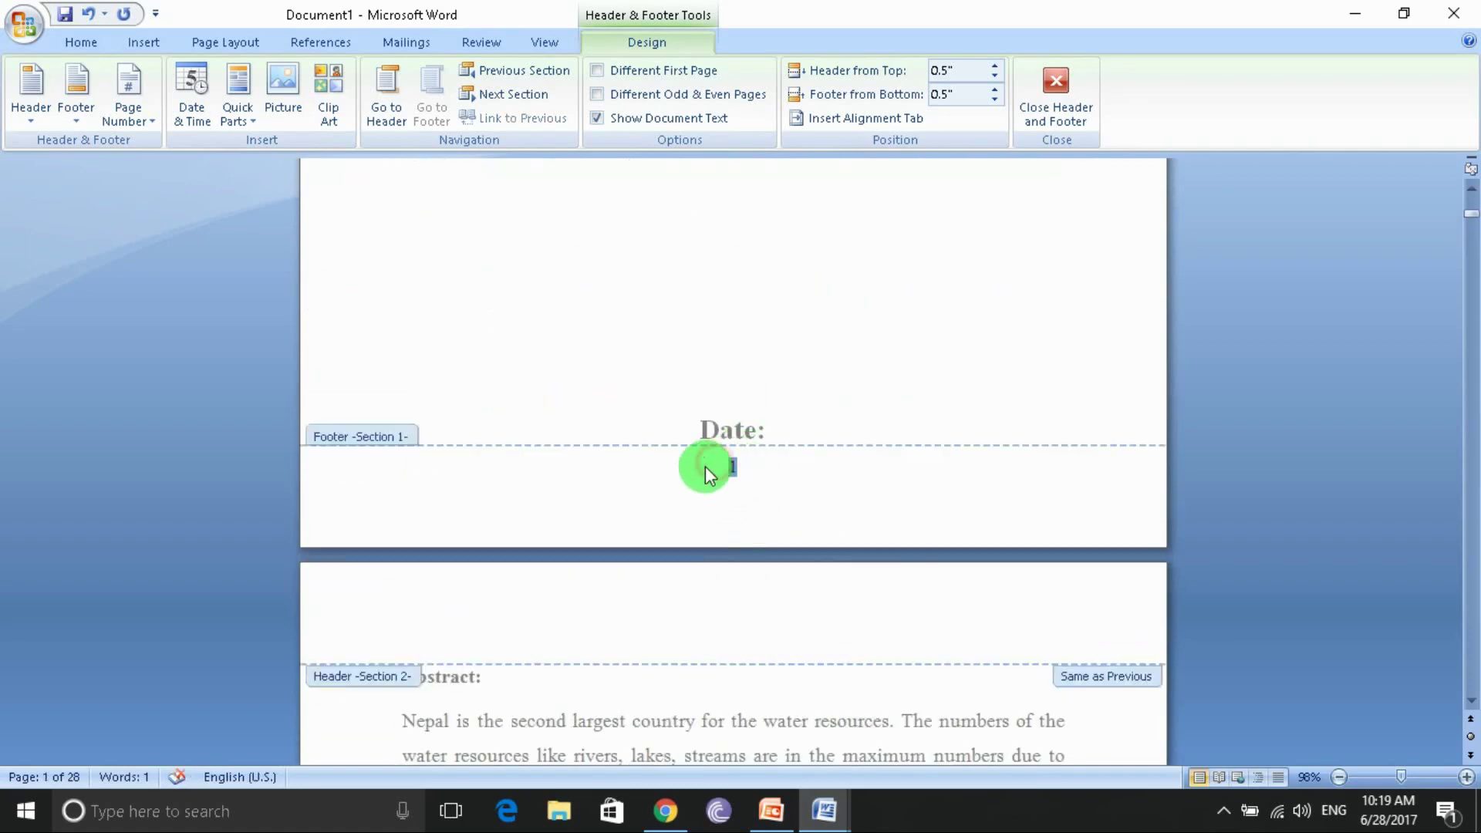
{"action": "scroll", "coordinate": [705, 465], "scroll_direction": "down", "scroll_amount": 3}
{"action": "scroll", "coordinate": [705, 465], "scroll_direction": "down", "scroll_amount": 6}
{"action": "scroll", "coordinate": [706, 465], "scroll_direction": "down", "scroll_amount": 5}
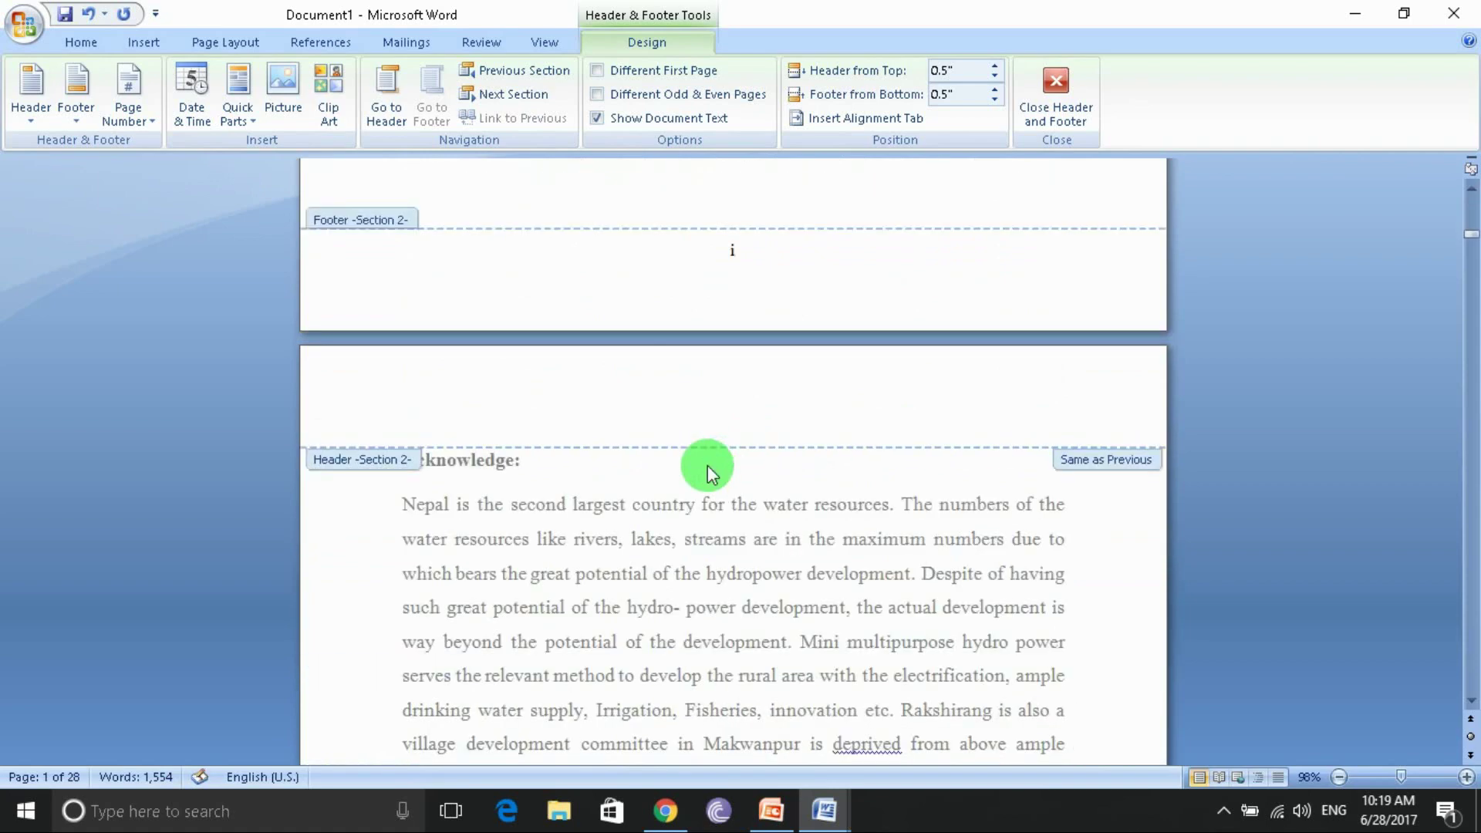
{"action": "scroll", "coordinate": [706, 465], "scroll_direction": "down", "scroll_amount": 5}
{"action": "scroll", "coordinate": [707, 465], "scroll_direction": "down", "scroll_amount": 4}
{"action": "scroll", "coordinate": [706, 465], "scroll_direction": "down", "scroll_amount": 5}
{"action": "scroll", "coordinate": [706, 465], "scroll_direction": "down", "scroll_amount": 5}
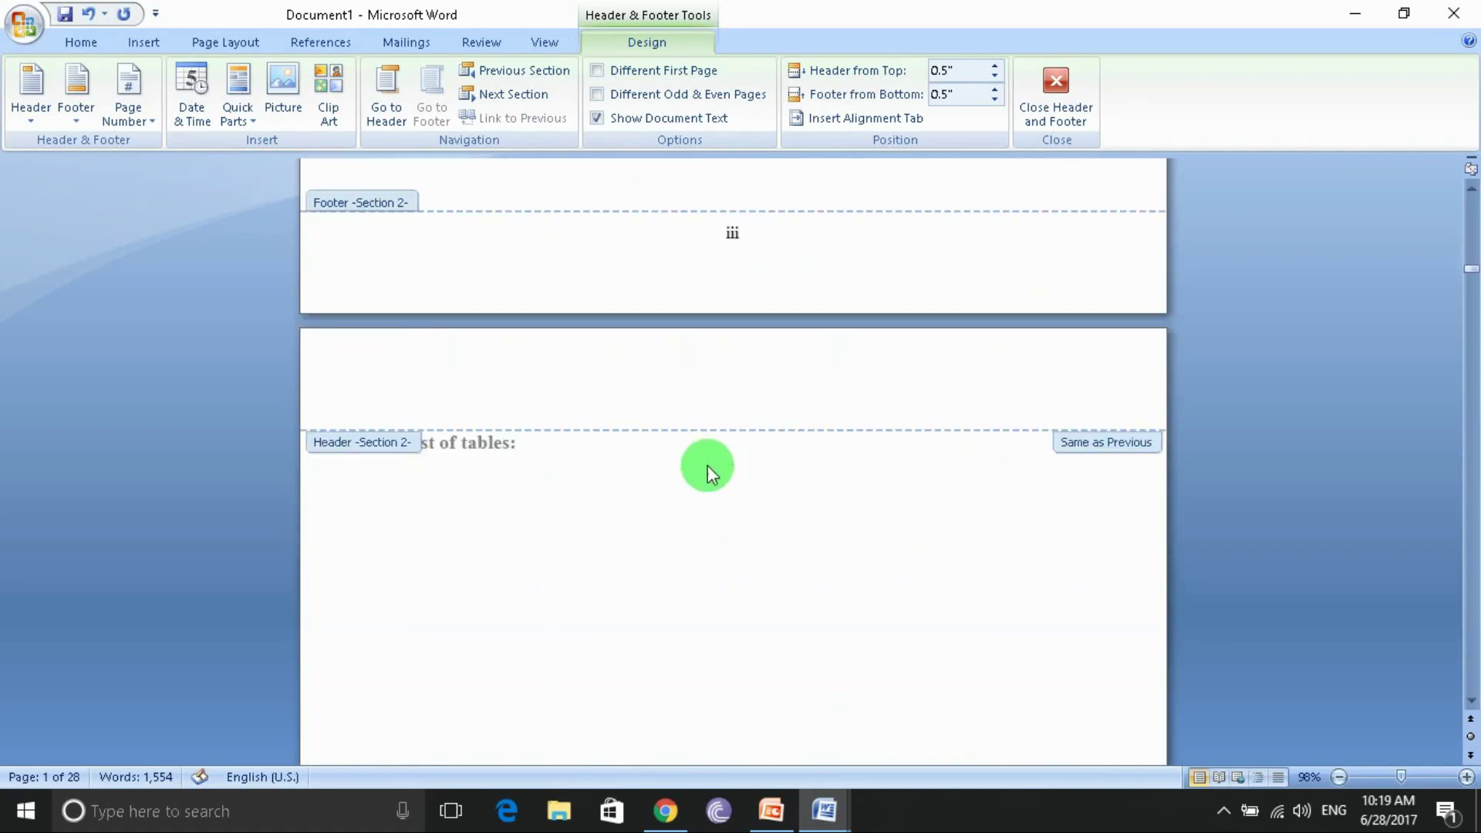
{"action": "scroll", "coordinate": [706, 465], "scroll_direction": "down", "scroll_amount": 5}
{"action": "scroll", "coordinate": [706, 465], "scroll_direction": "down", "scroll_amount": 5}
{"action": "scroll", "coordinate": [706, 465], "scroll_direction": "down", "scroll_amount": 5}
{"action": "scroll", "coordinate": [706, 465], "scroll_direction": "down", "scroll_amount": 3}
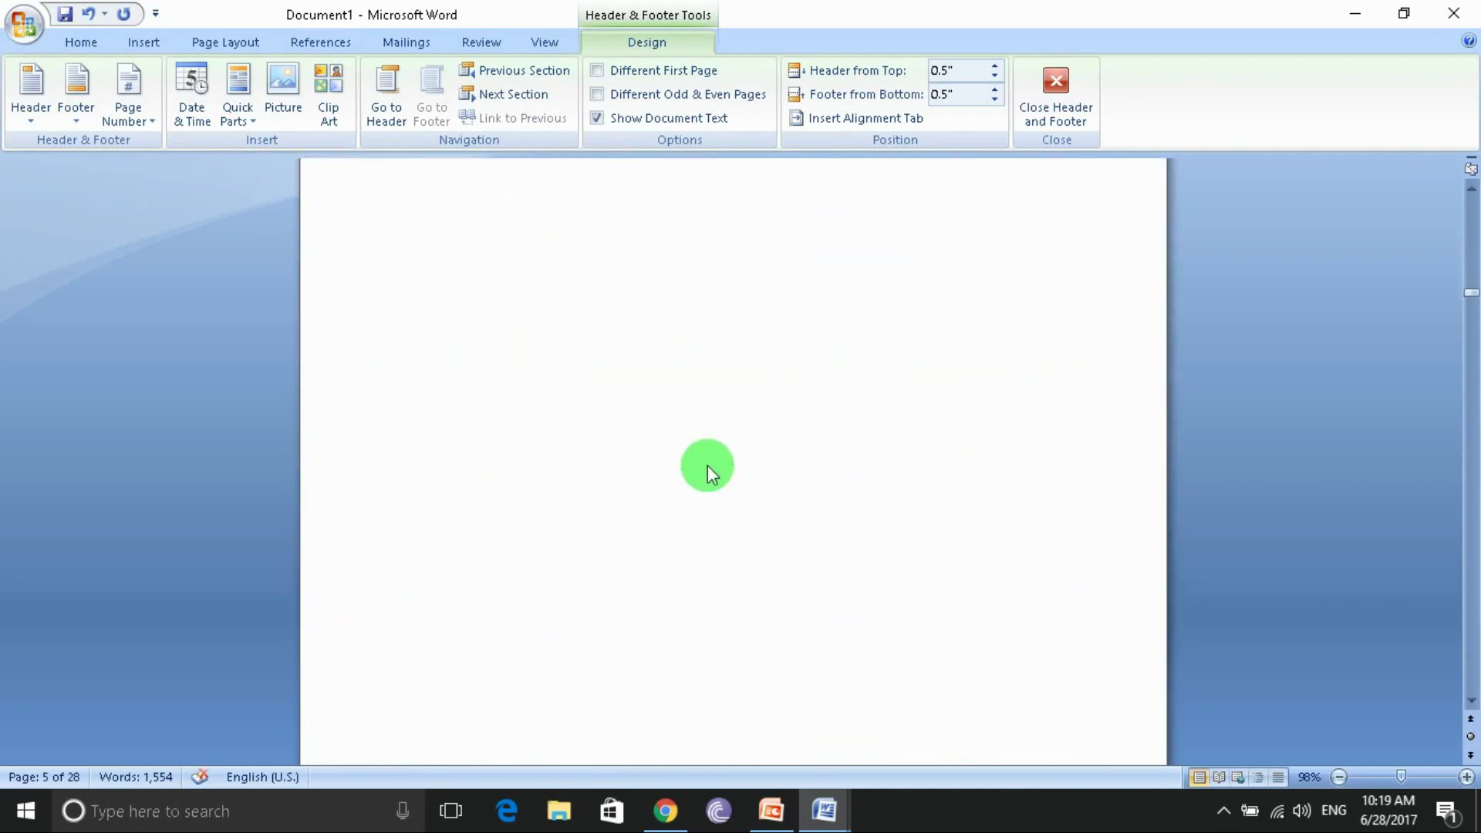
{"action": "scroll", "coordinate": [706, 465], "scroll_direction": "down", "scroll_amount": 1}
{"action": "scroll", "coordinate": [706, 465], "scroll_direction": "down", "scroll_amount": 4}
{"action": "scroll", "coordinate": [706, 464], "scroll_direction": "down", "scroll_amount": 4}
{"action": "scroll", "coordinate": [706, 465], "scroll_direction": "down", "scroll_amount": 5}
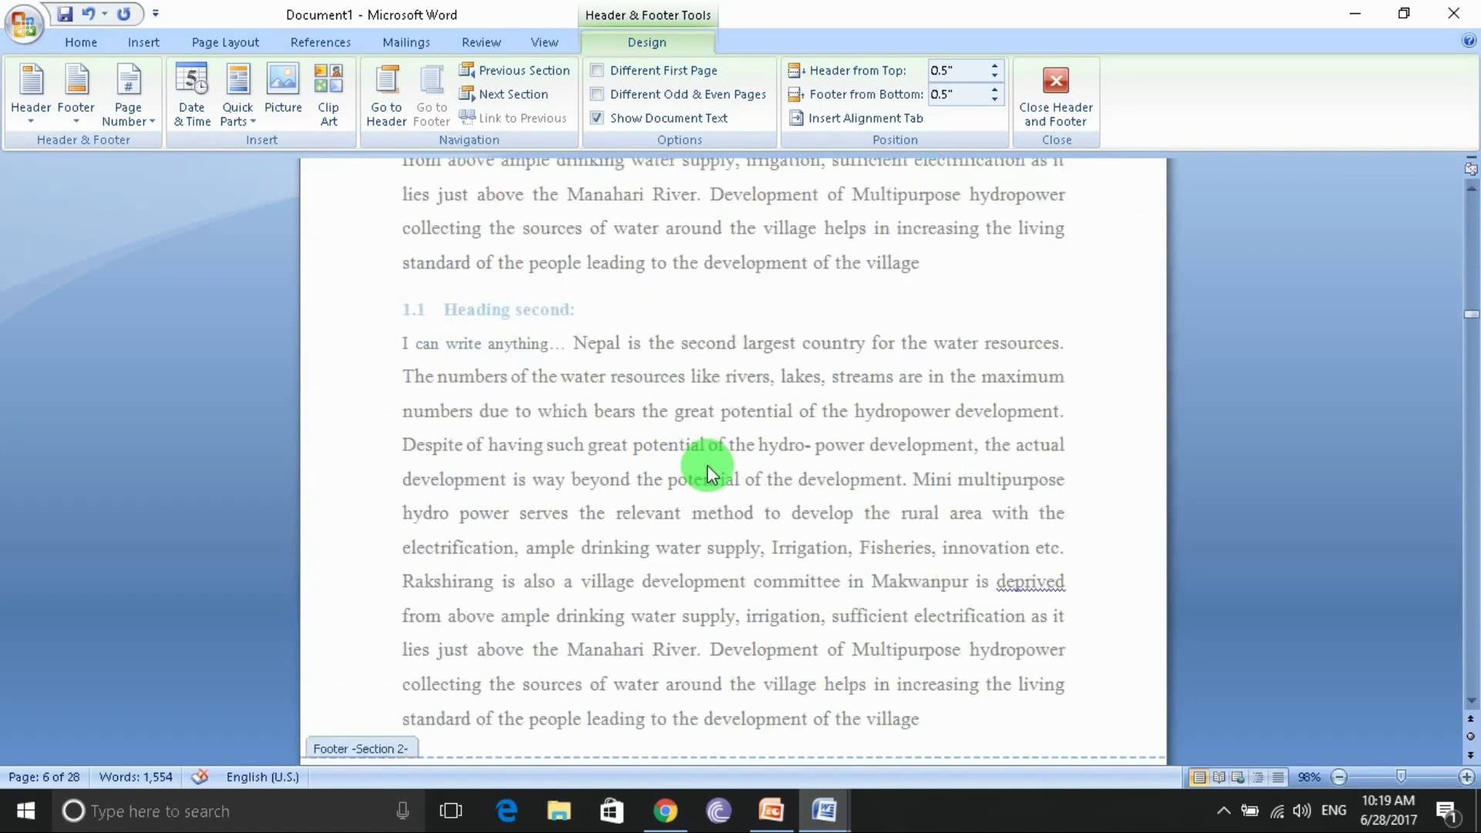
{"action": "scroll", "coordinate": [706, 465], "scroll_direction": "down", "scroll_amount": 4}
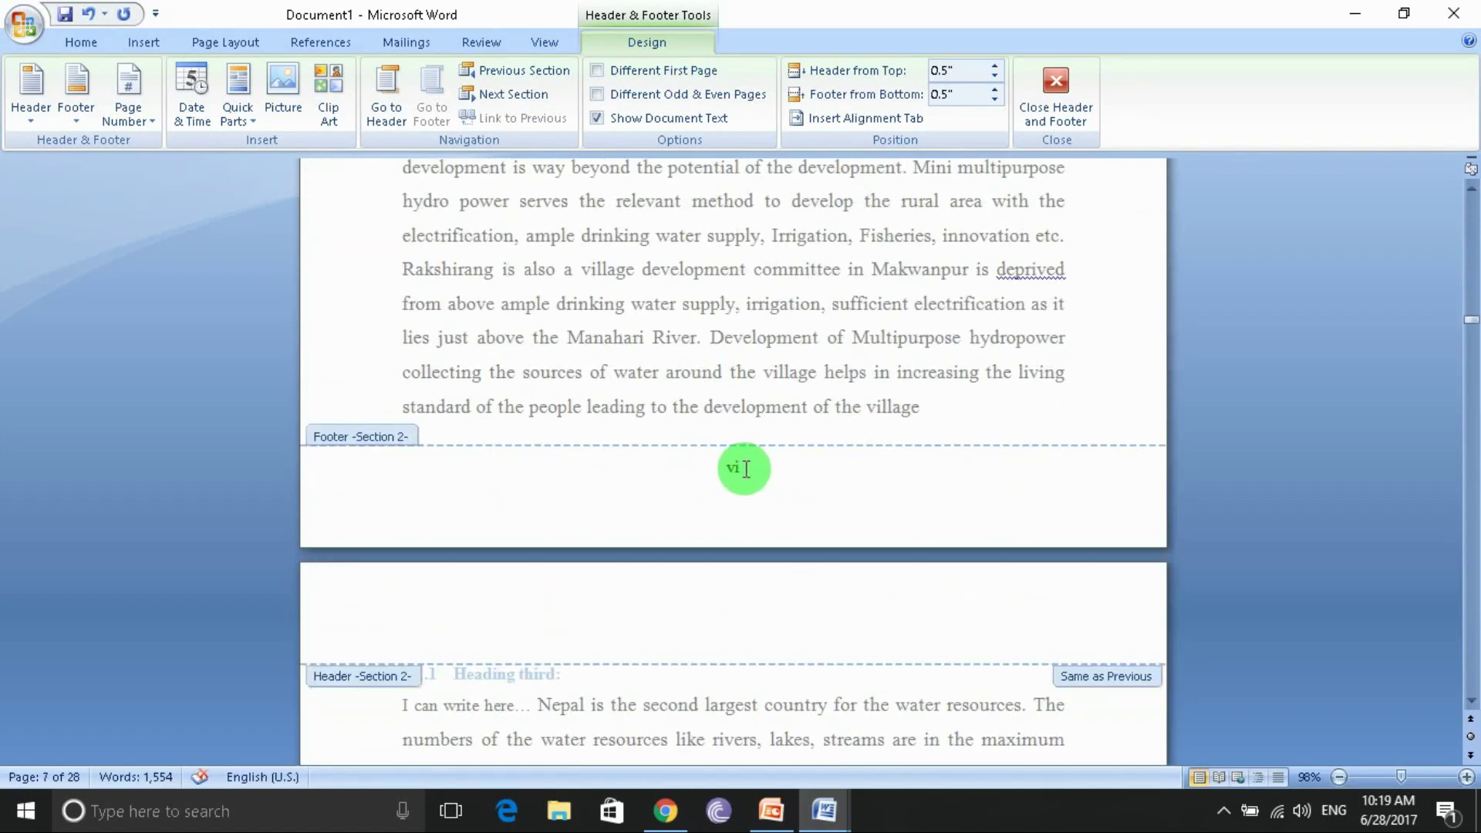
- Select the vi page number, close the Page Number menu, and exit footer editing to the body
{"action": "double_click", "coordinate": [734, 468]}
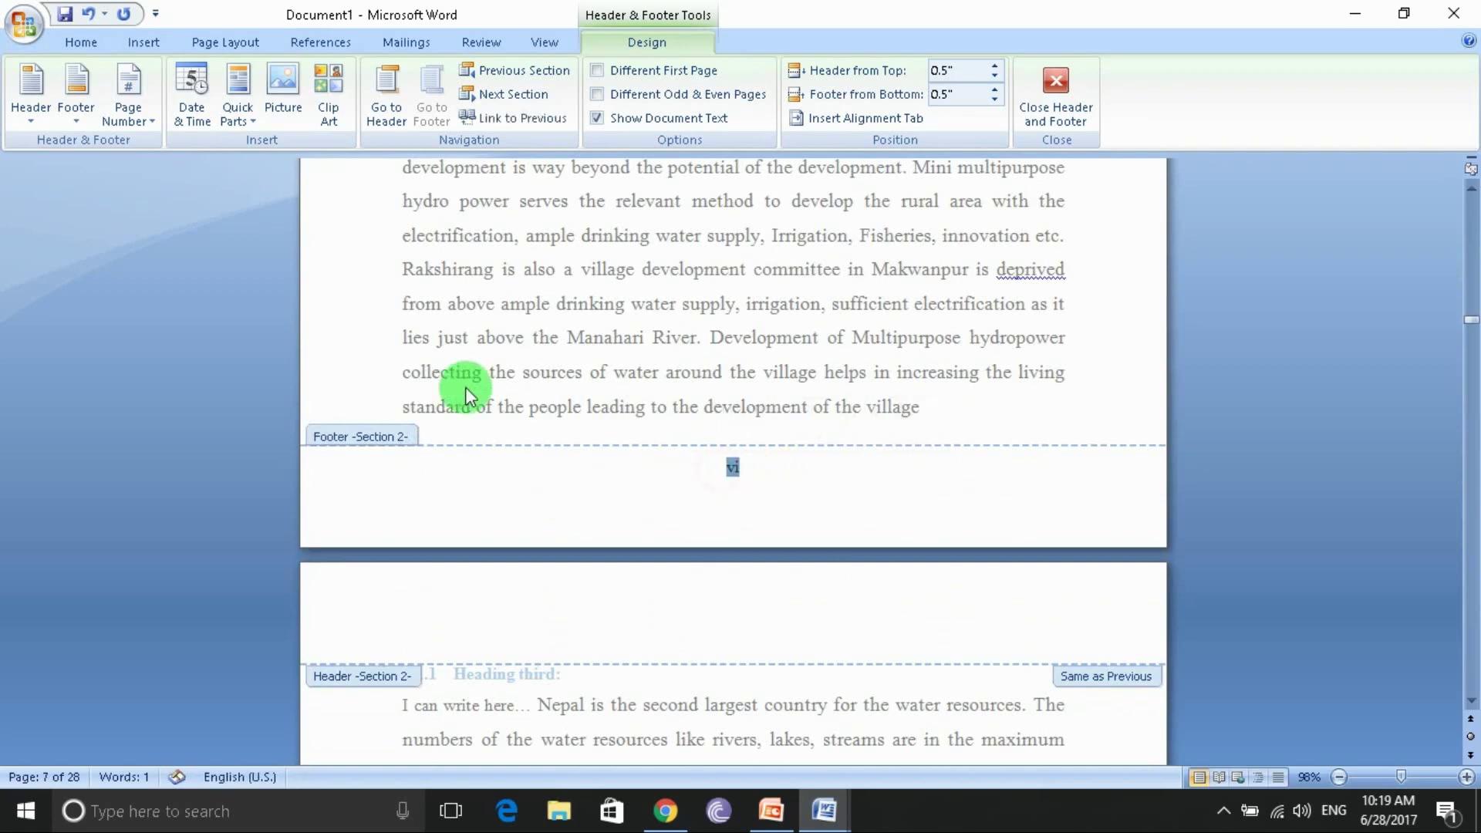
{"action": "left_click", "coordinate": [147, 117]}
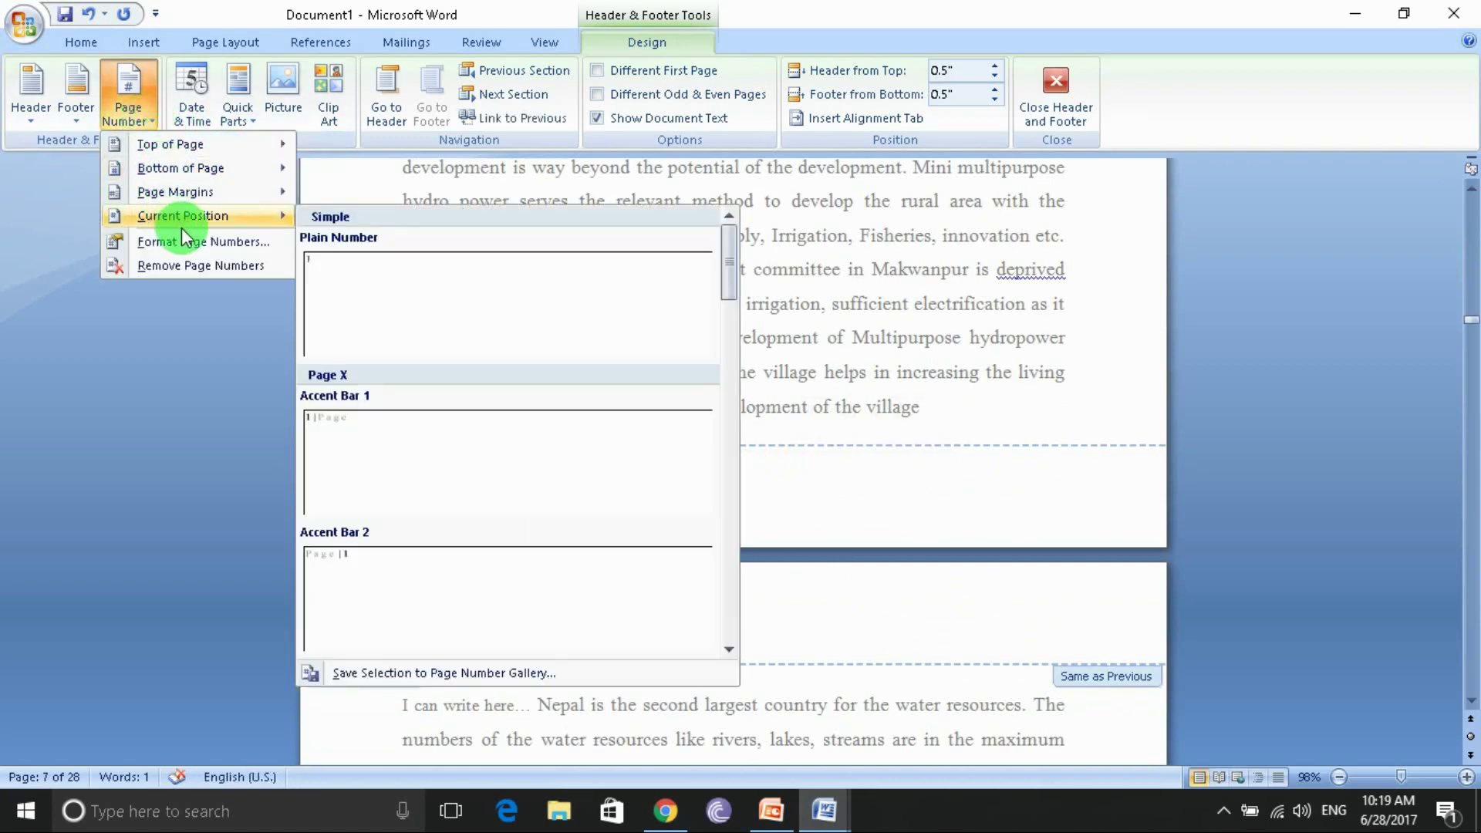
{"action": "left_click", "coordinate": [1343, 492]}
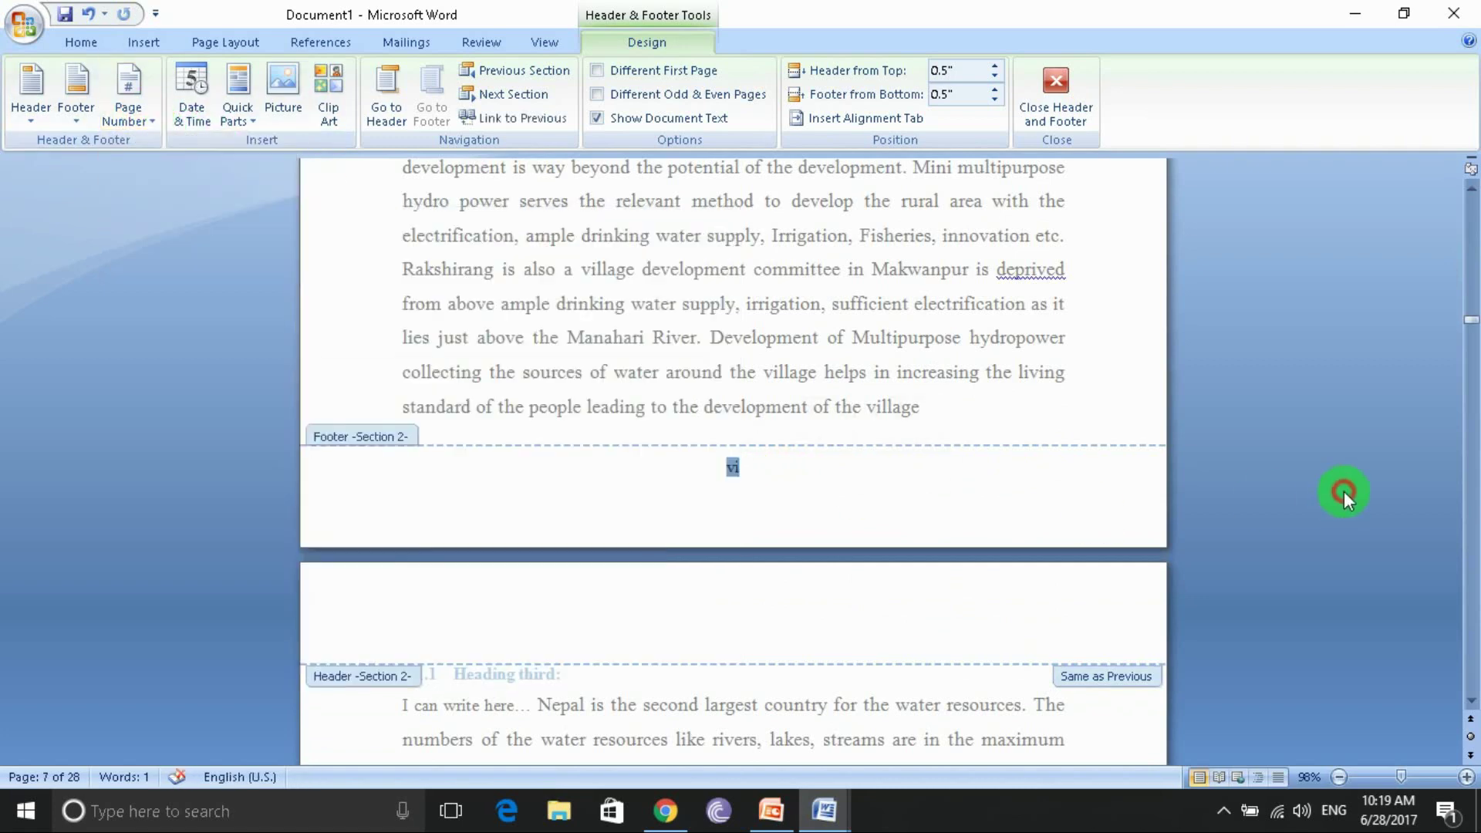
{"action": "double_click", "coordinate": [915, 559]}
- Insert a Next Page section break before the Introduction heading
{"action": "scroll", "coordinate": [795, 520], "scroll_direction": "down", "scroll_amount": 5}
{"action": "scroll", "coordinate": [795, 522], "scroll_direction": "down", "scroll_amount": 5}
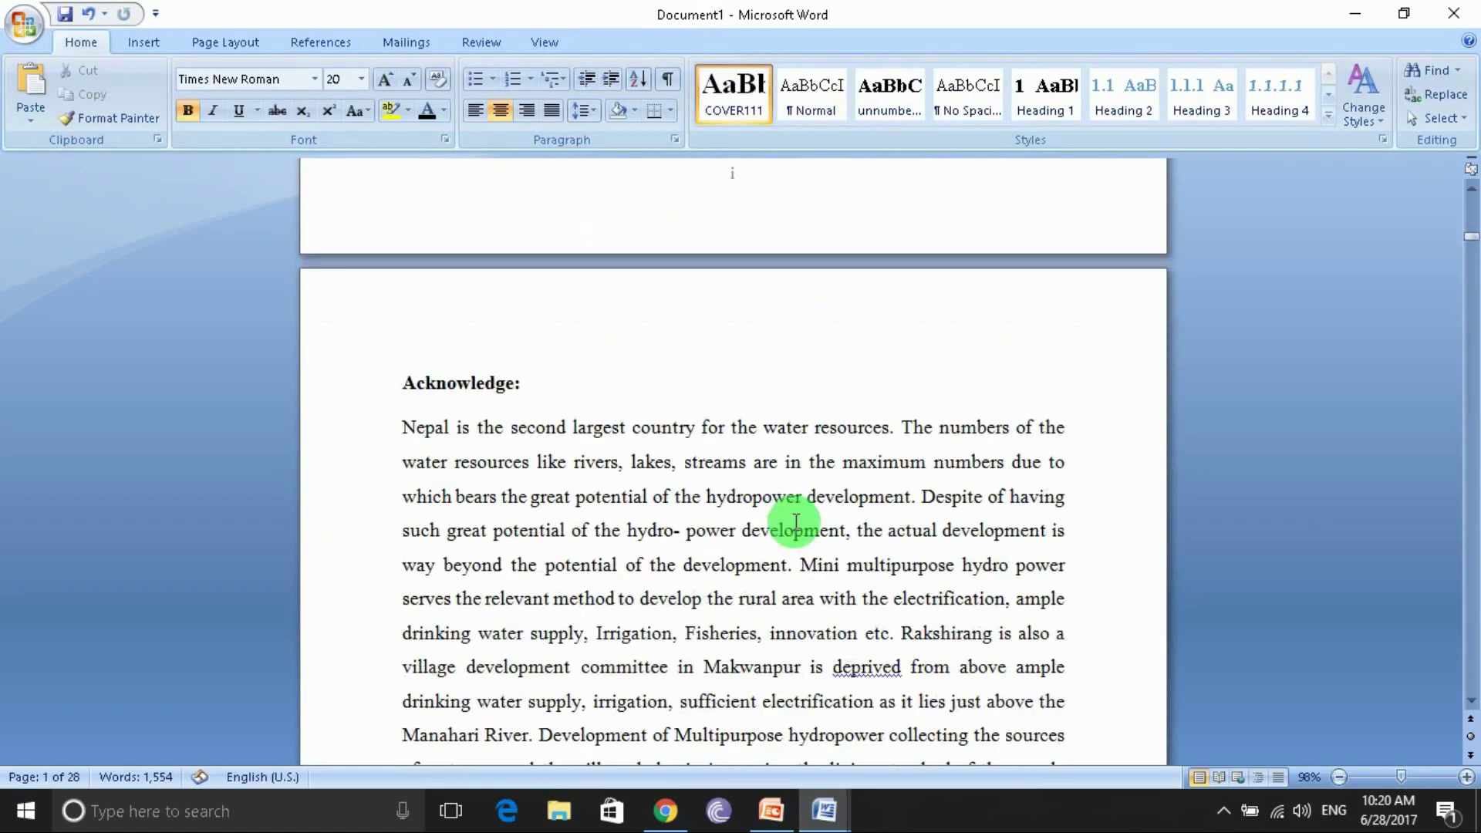
{"action": "scroll", "coordinate": [795, 521], "scroll_direction": "down", "scroll_amount": 10}
{"action": "scroll", "coordinate": [795, 521], "scroll_direction": "down", "scroll_amount": 10}
{"action": "scroll", "coordinate": [795, 521], "scroll_direction": "down", "scroll_amount": 10}
{"action": "scroll", "coordinate": [795, 521], "scroll_direction": "down", "scroll_amount": 10}
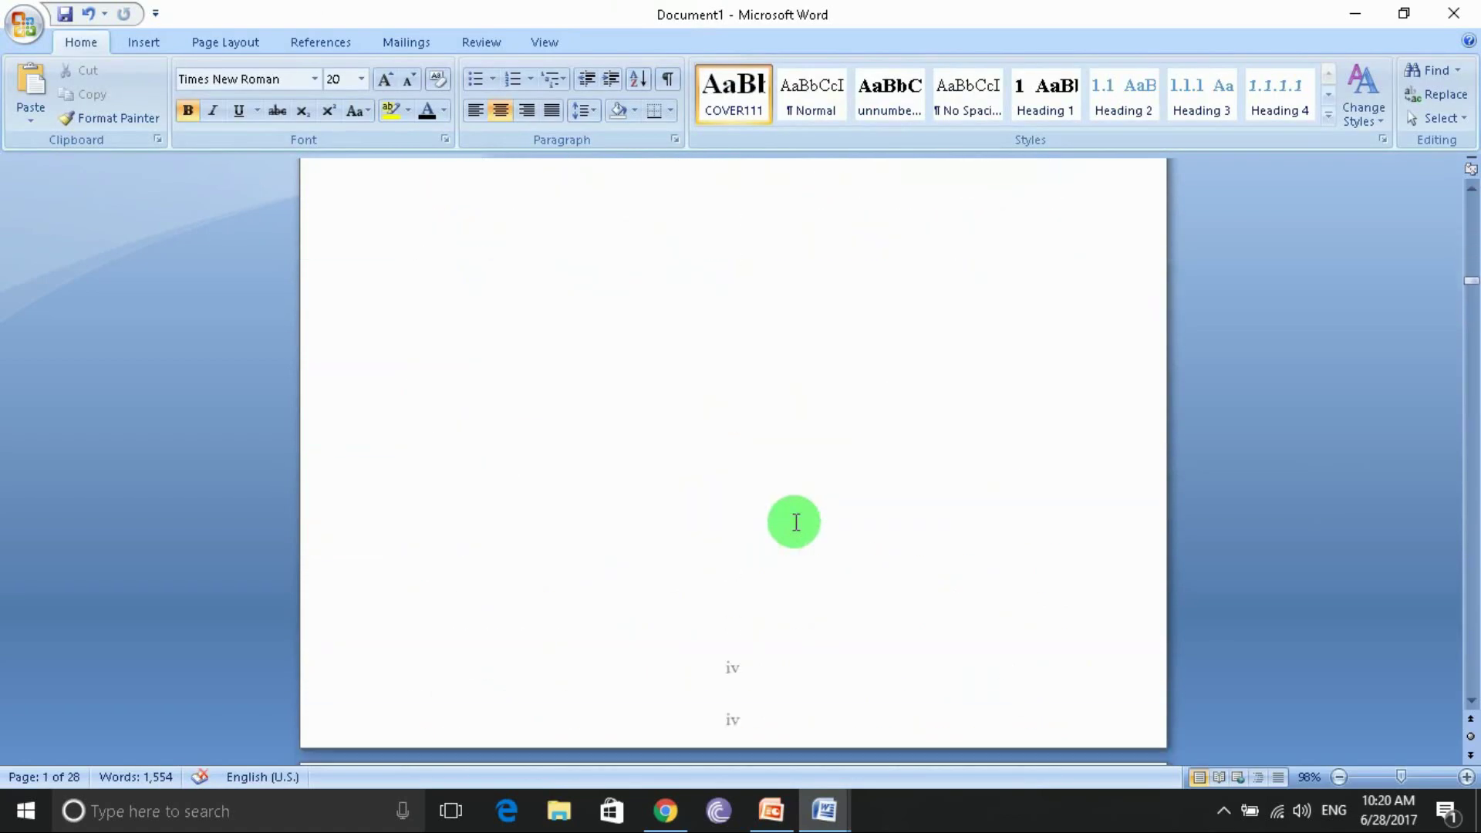
{"action": "scroll", "coordinate": [795, 521], "scroll_direction": "down", "scroll_amount": 10}
{"action": "scroll", "coordinate": [795, 521], "scroll_direction": "down", "scroll_amount": 10}
{"action": "scroll", "coordinate": [795, 521], "scroll_direction": "down", "scroll_amount": 10}
{"action": "scroll", "coordinate": [640, 294], "scroll_direction": "up", "scroll_amount": 3}
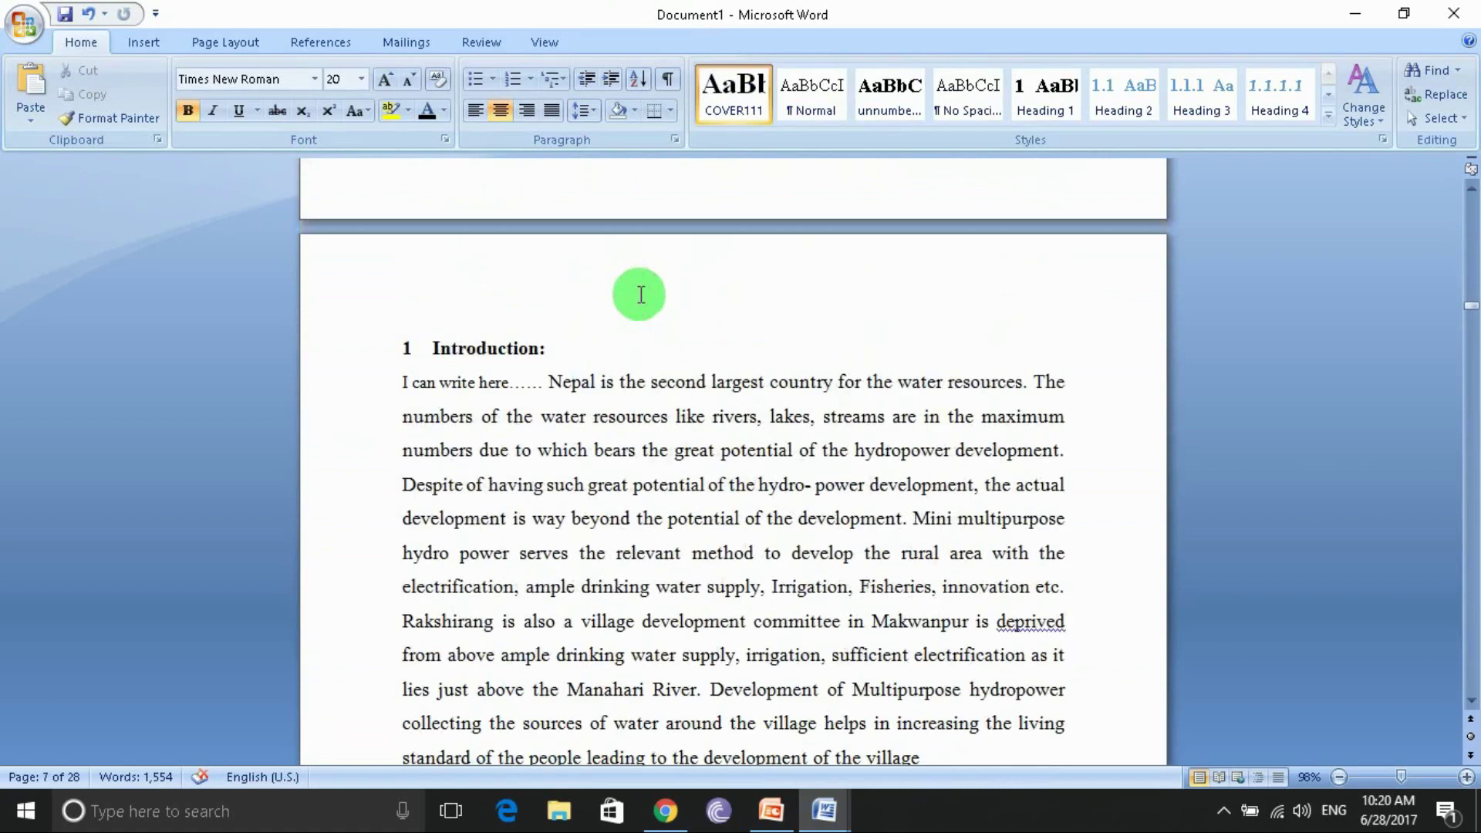
{"action": "left_click", "coordinate": [429, 339]}
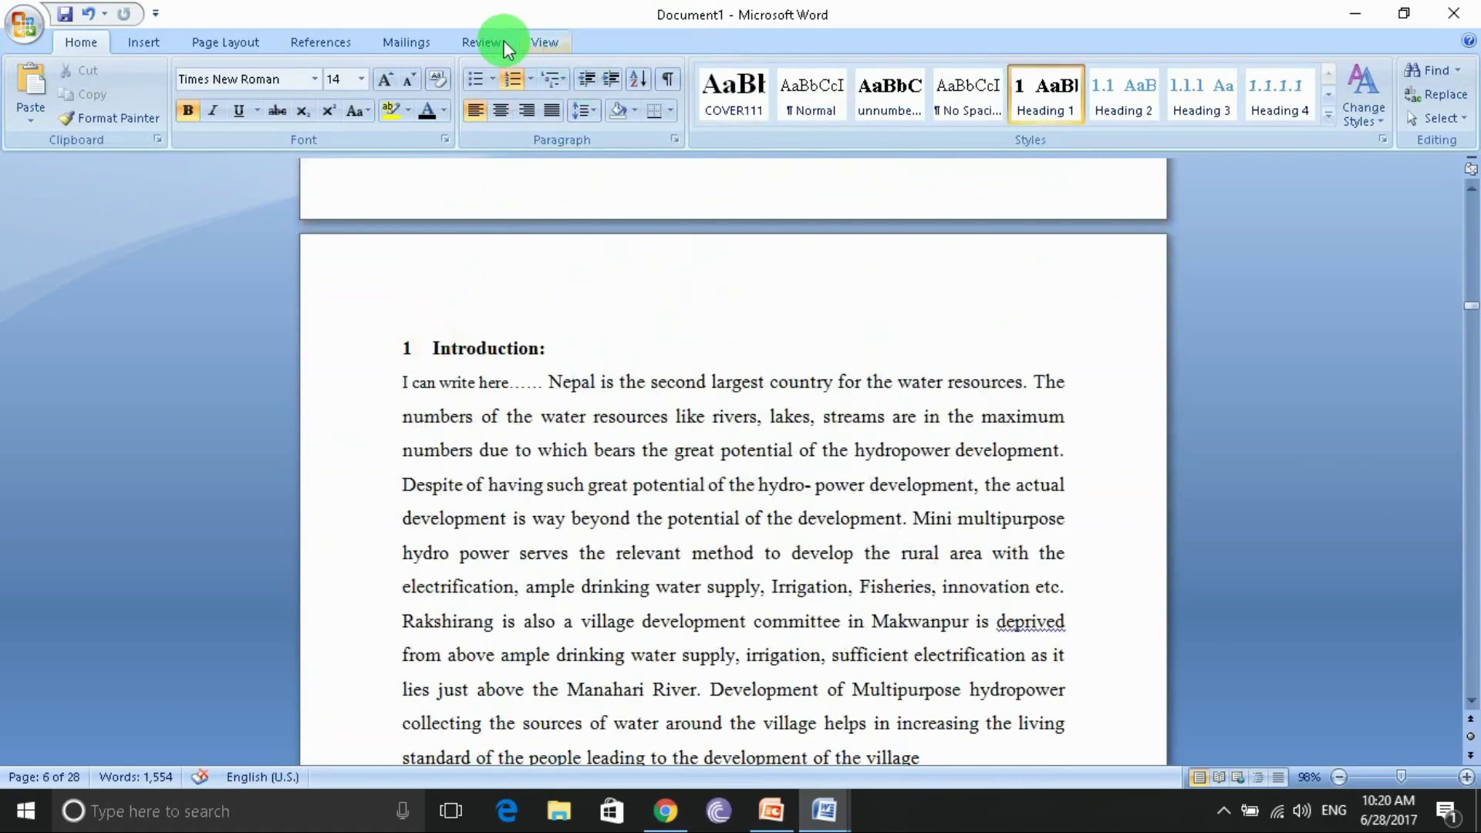
{"action": "left_click", "coordinate": [223, 41]}
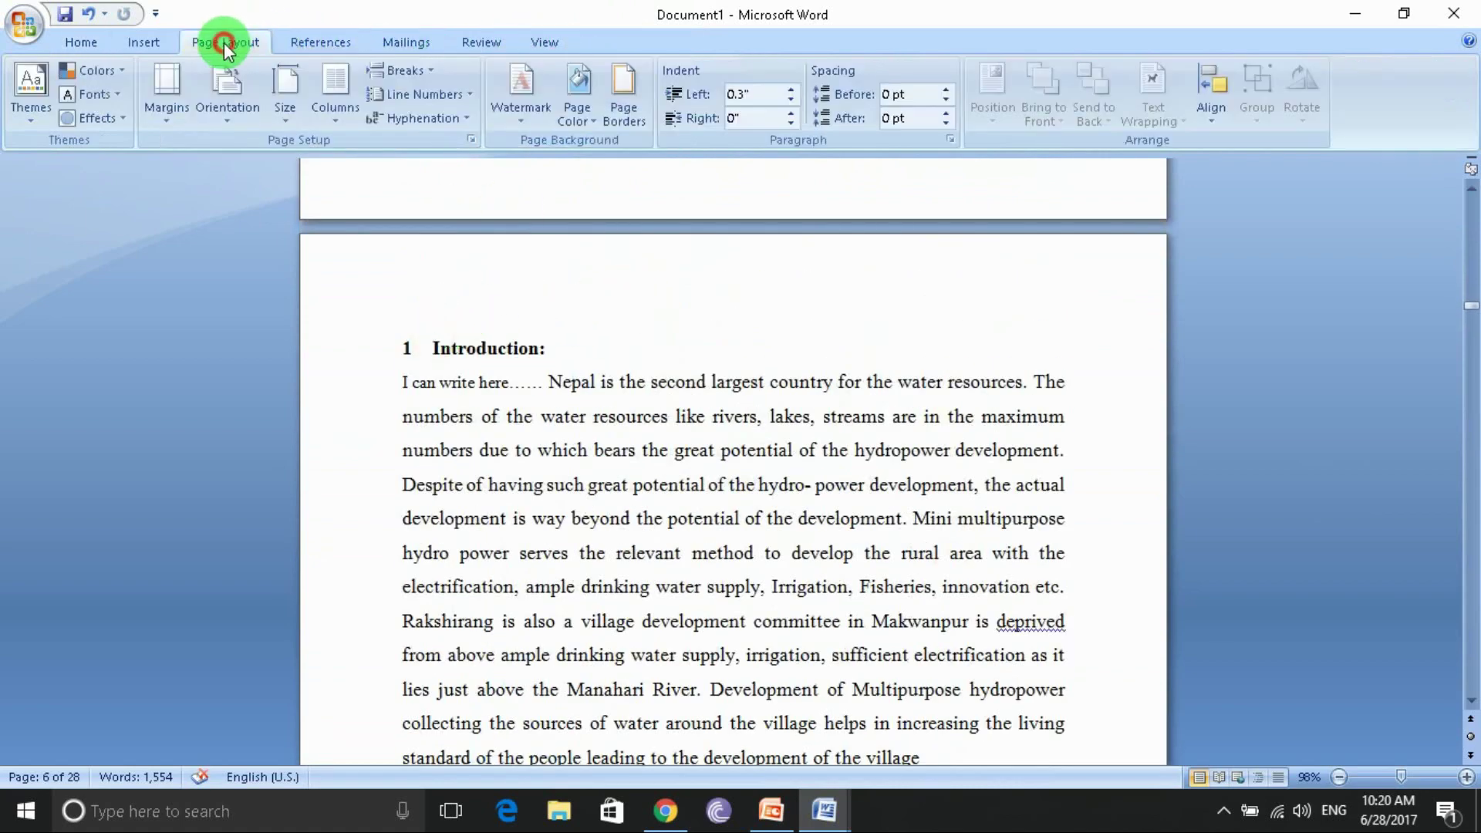
{"action": "left_click", "coordinate": [423, 69]}
{"action": "left_click", "coordinate": [503, 332]}
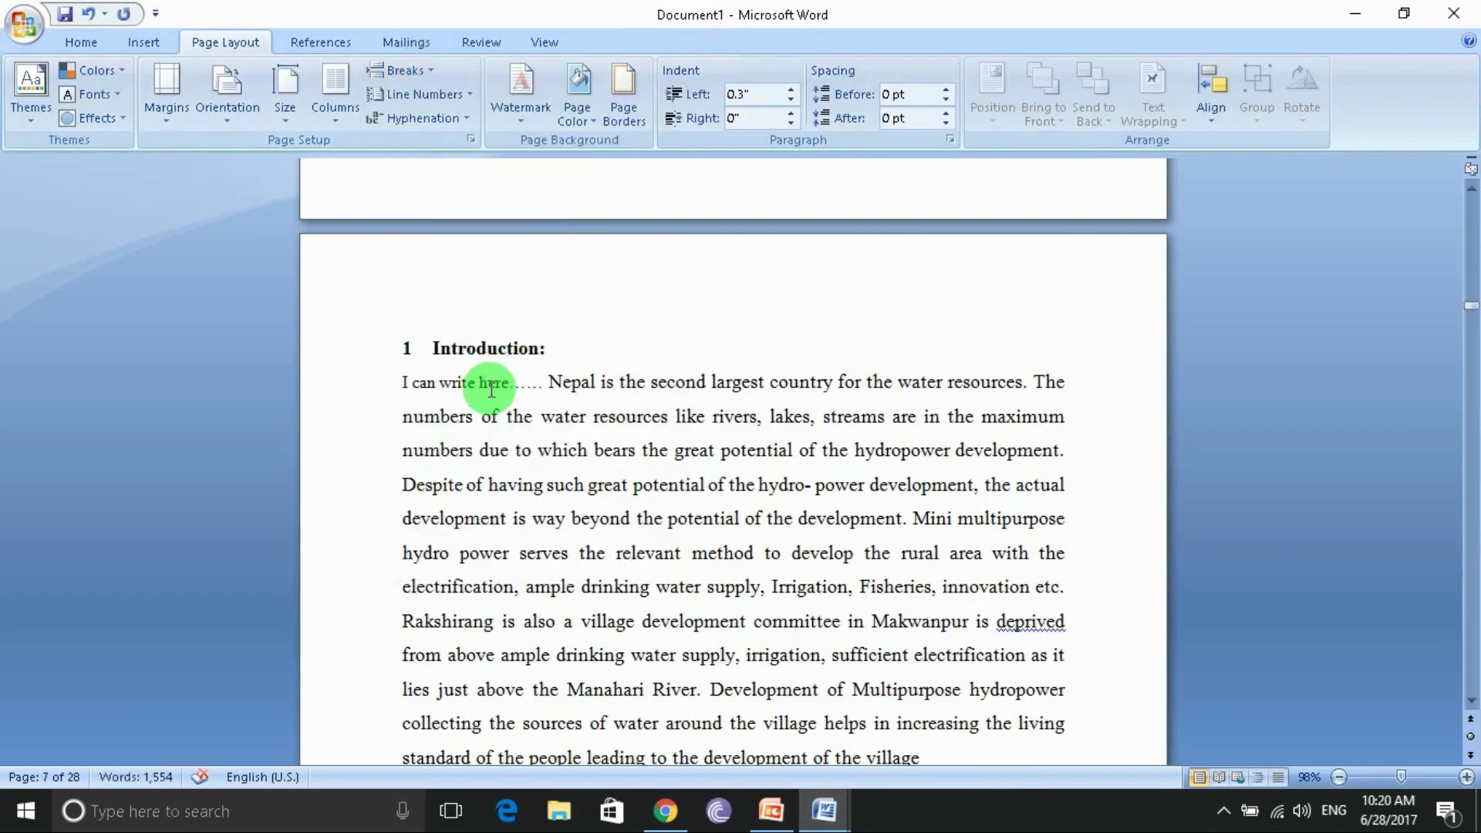
{"action": "scroll", "coordinate": [545, 529], "scroll_direction": "down", "scroll_amount": 4}
{"action": "scroll", "coordinate": [549, 346], "scroll_direction": "down", "scroll_amount": 3}
{"action": "scroll", "coordinate": [549, 345], "scroll_direction": "down", "scroll_amount": 3}
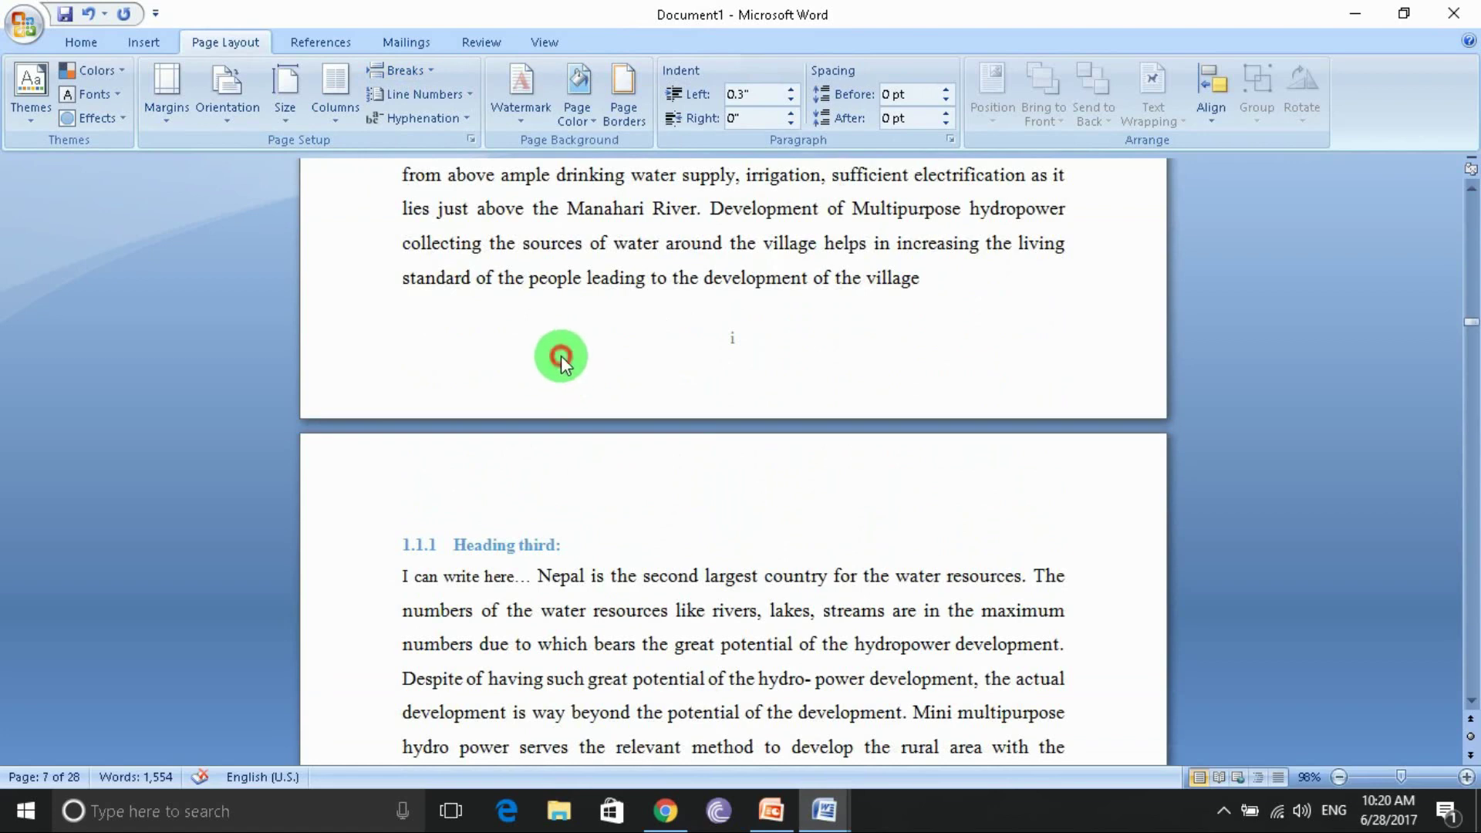
- Unlink the Section 3 footer and format its page numbers as arabic 1, 2, 3 with a fixed start
{"action": "double_click", "coordinate": [561, 356]}
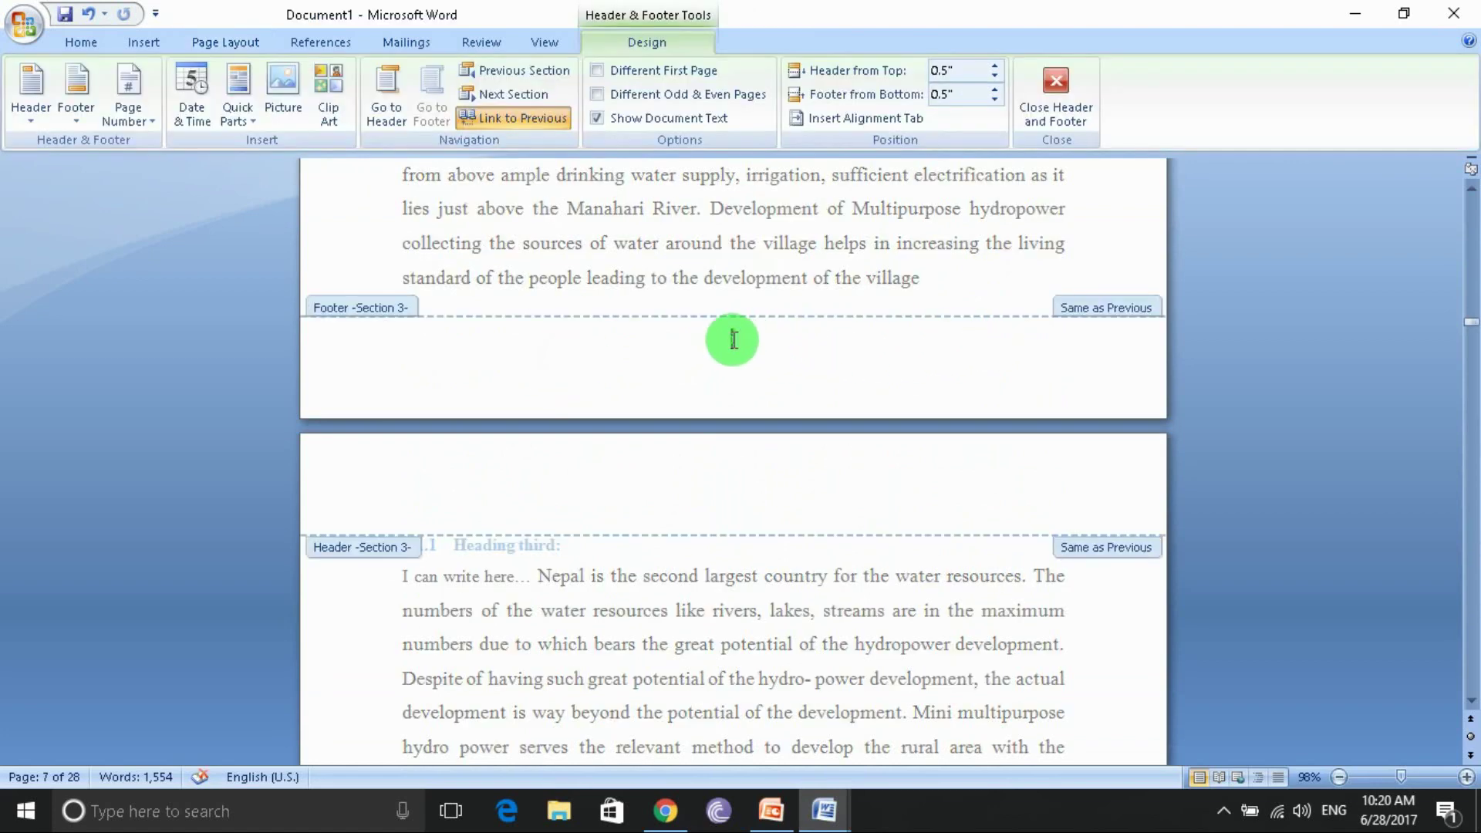
{"action": "left_click", "coordinate": [509, 106]}
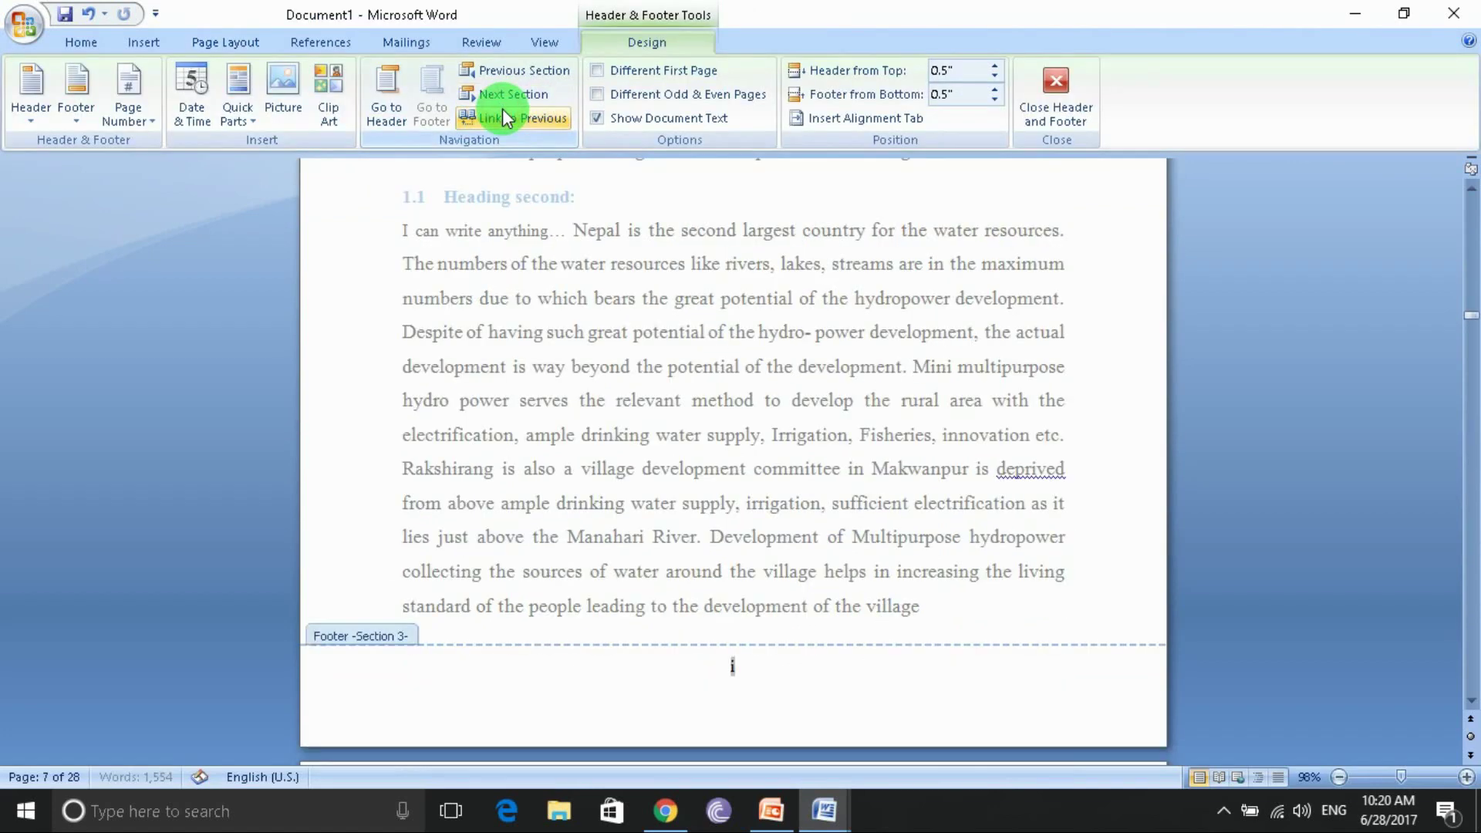
{"action": "left_click", "coordinate": [128, 108]}
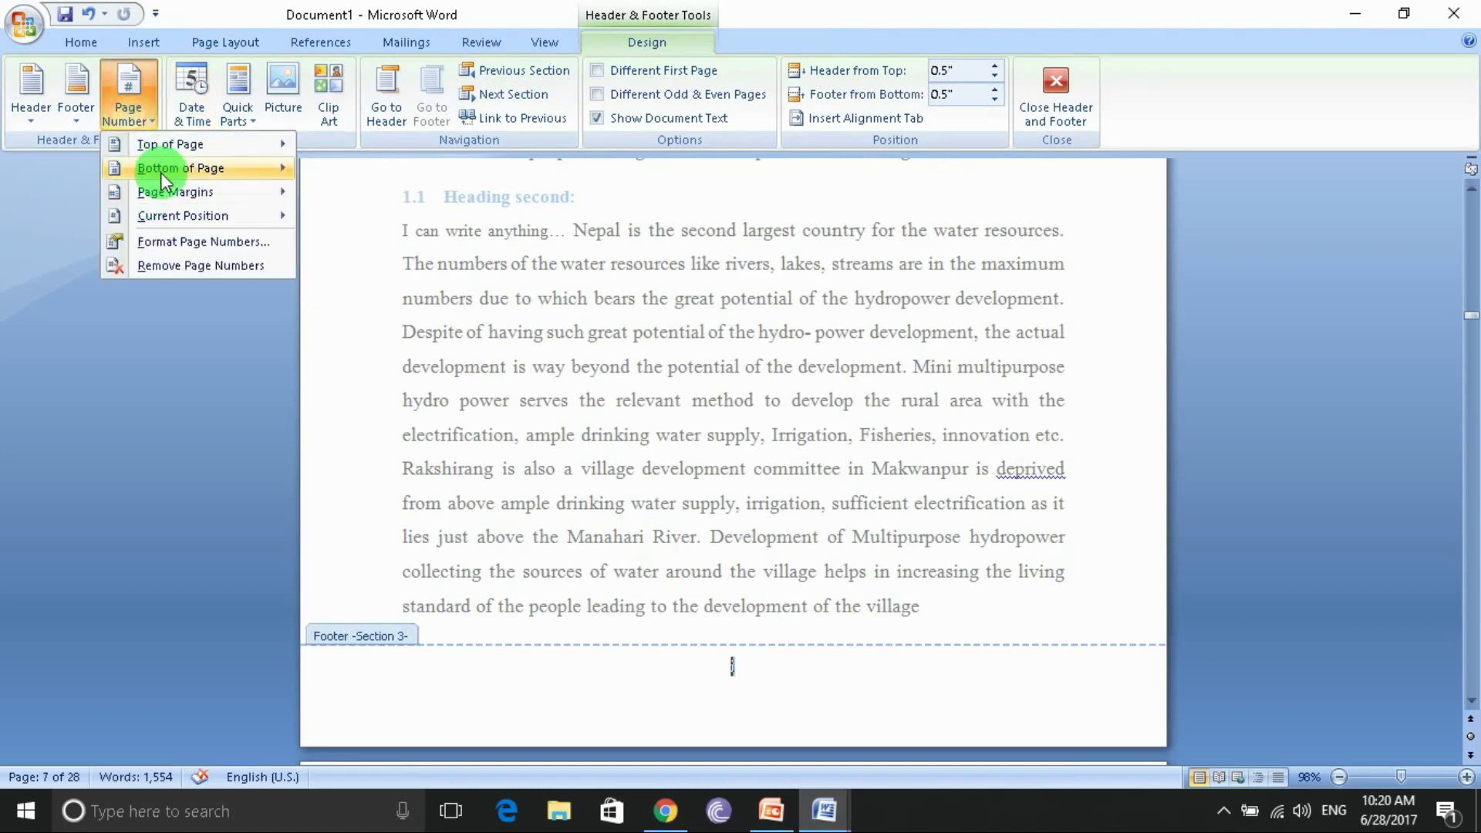
{"action": "left_click", "coordinate": [166, 241]}
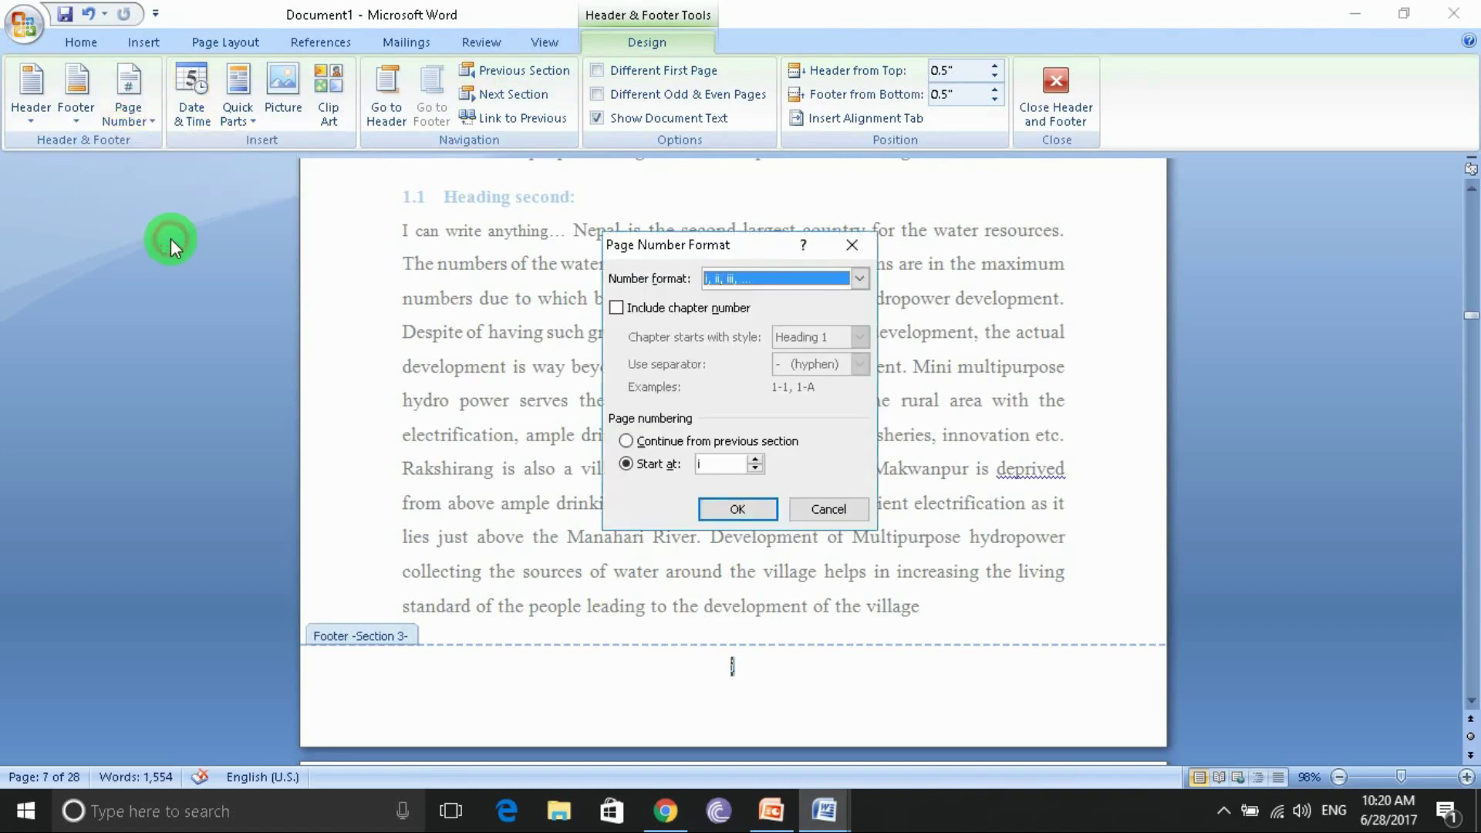
{"action": "left_click", "coordinate": [720, 462]}
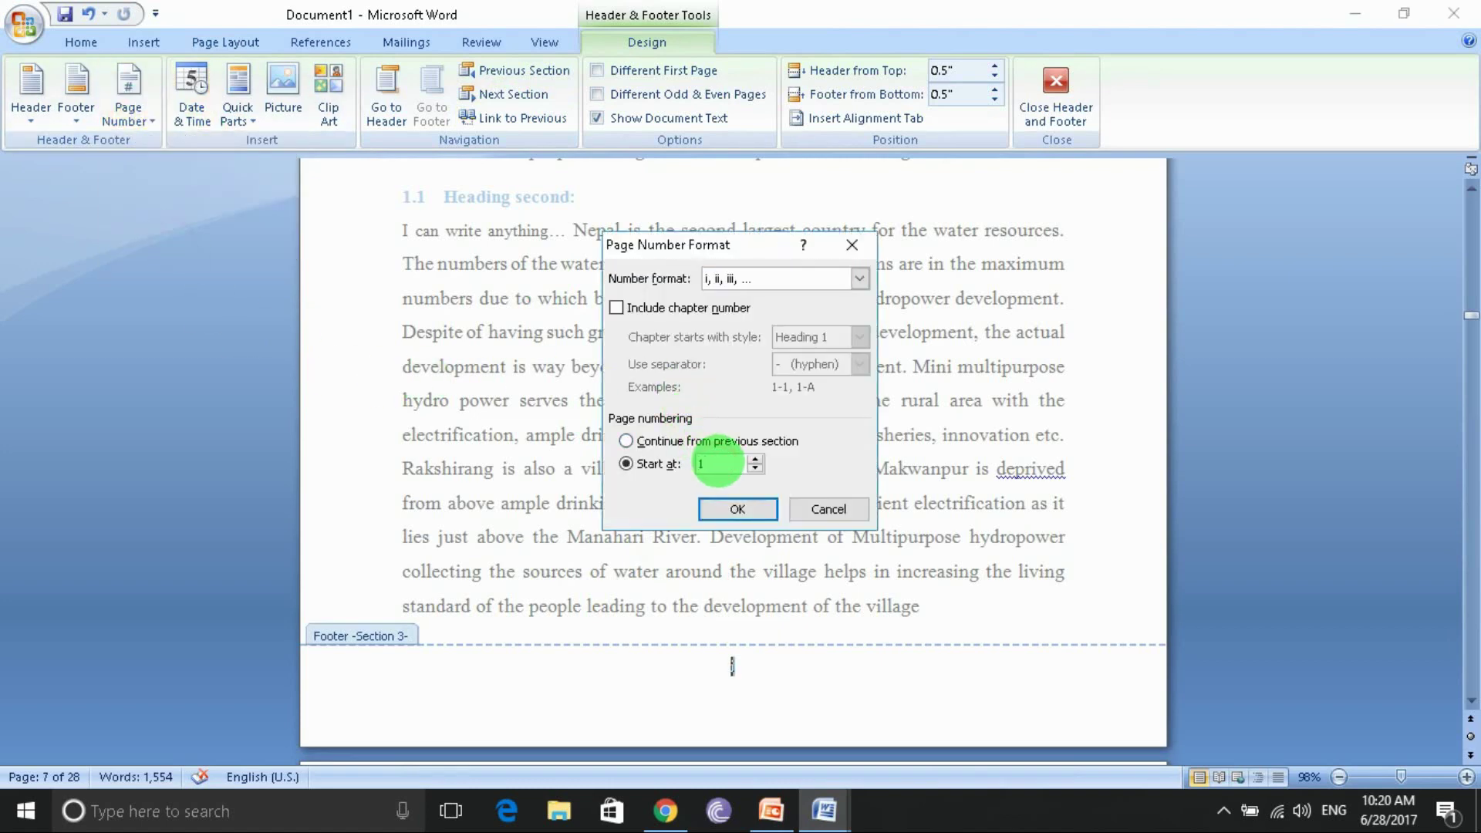
{"action": "left_click", "coordinate": [859, 279]}
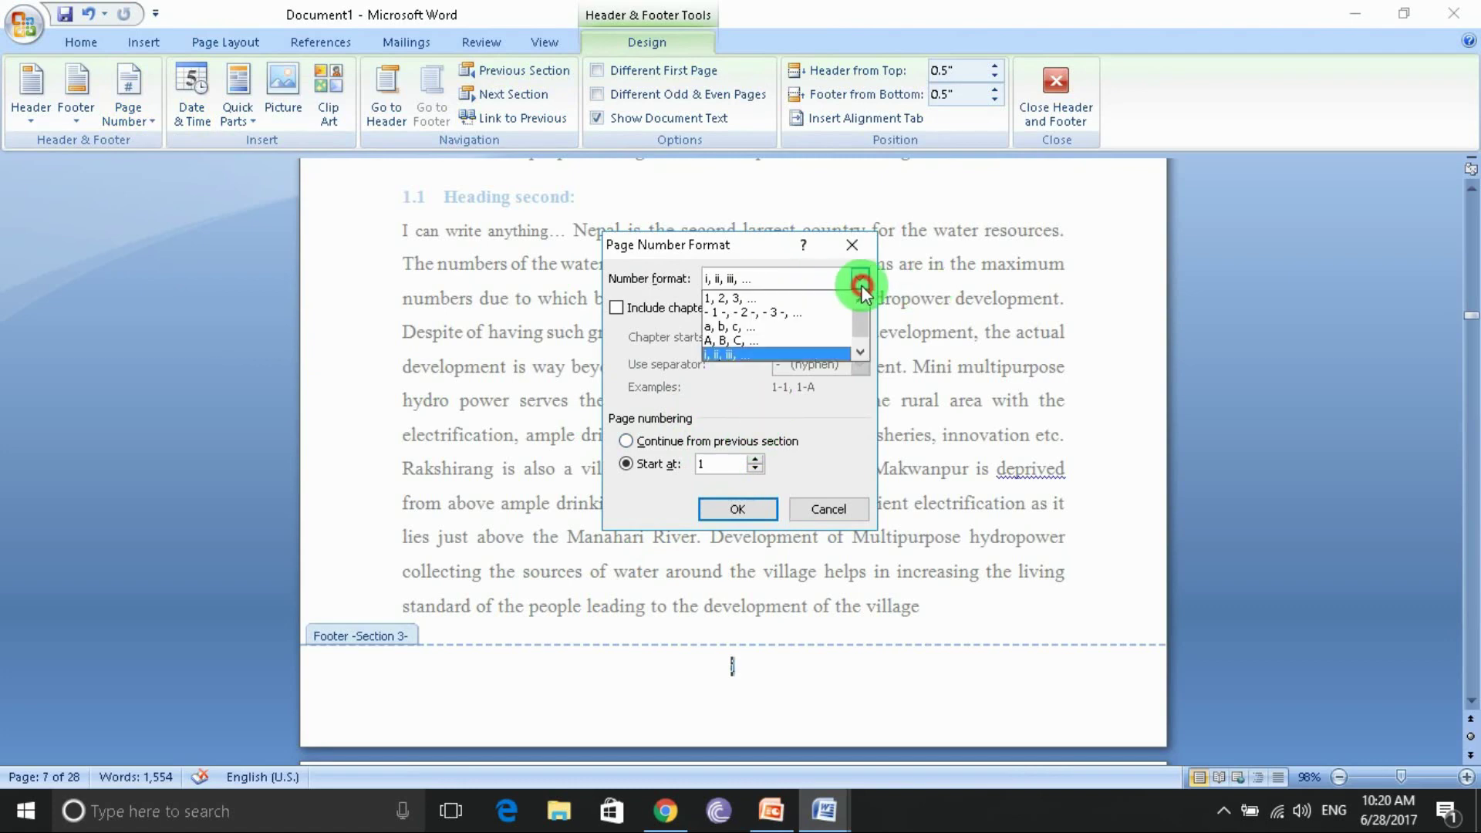
{"action": "left_click", "coordinate": [752, 298]}
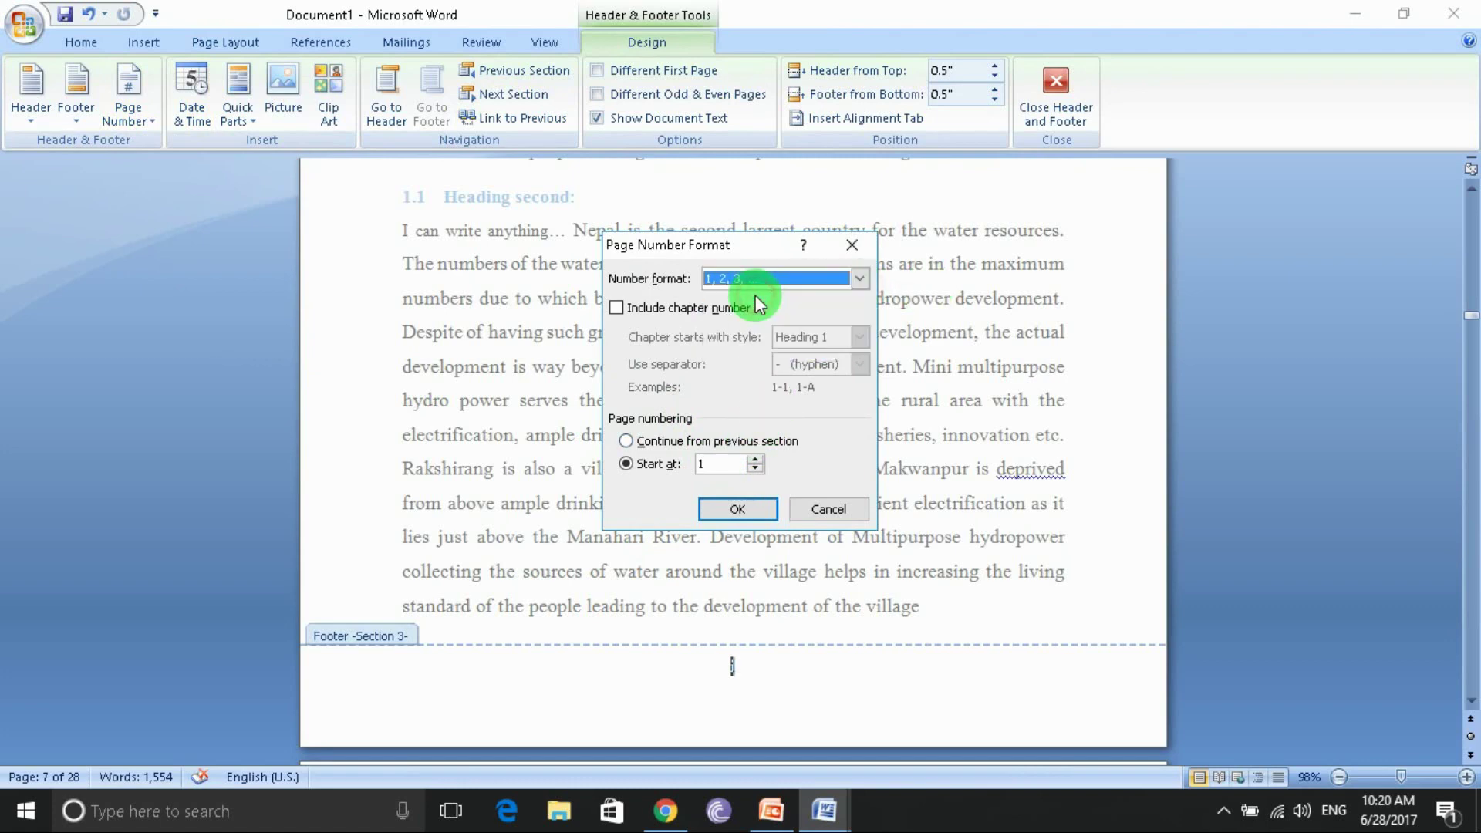
{"action": "left_click", "coordinate": [754, 512]}
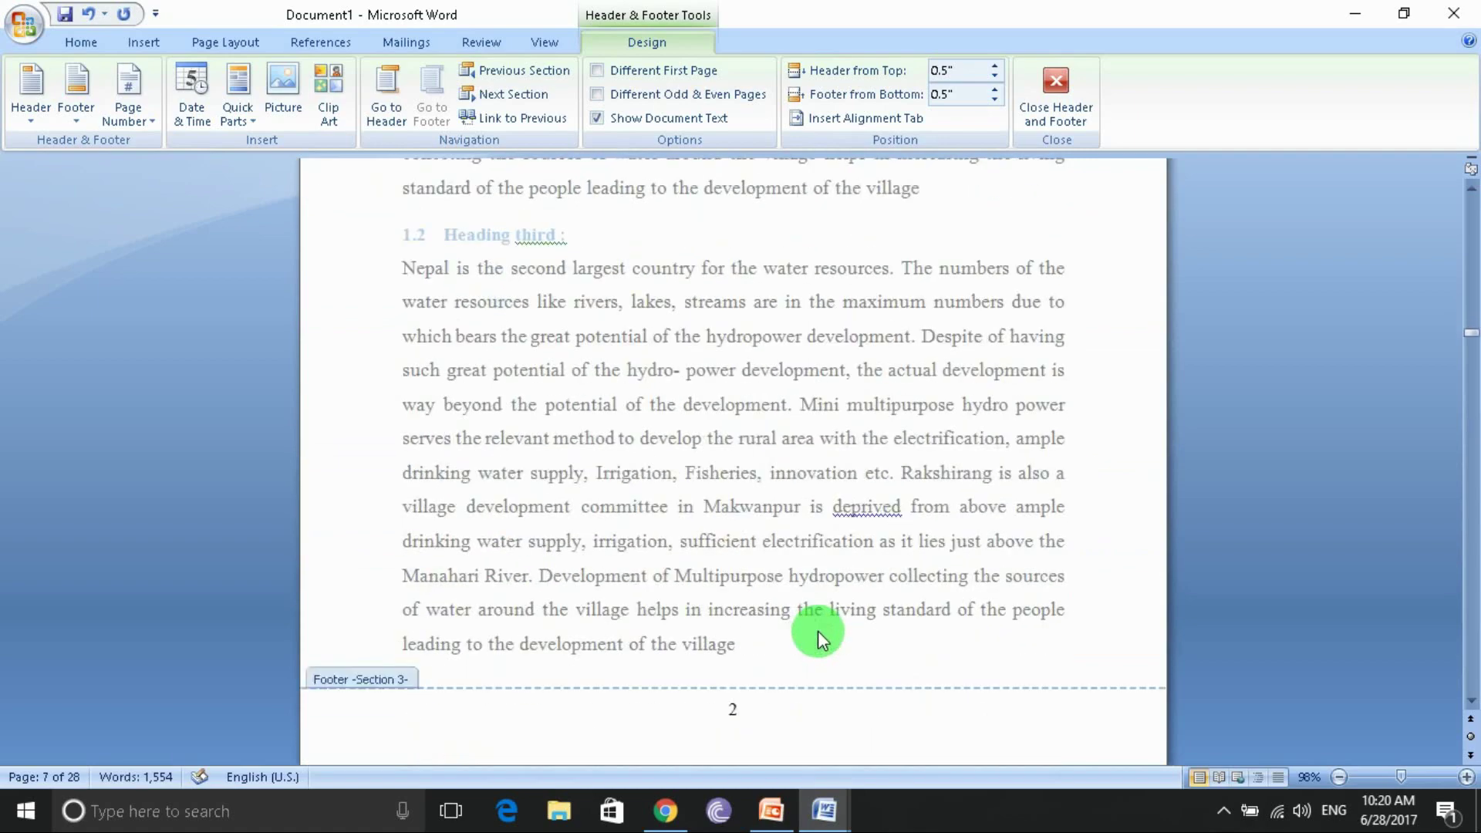
- Scroll through the chapter pages to check the arabic page numbers 2, 3 onward
{"action": "scroll", "coordinate": [817, 631], "scroll_direction": "down", "scroll_amount": 4}
{"action": "scroll", "coordinate": [818, 631], "scroll_direction": "down", "scroll_amount": 4}
{"action": "scroll", "coordinate": [817, 629], "scroll_direction": "down", "scroll_amount": 4}
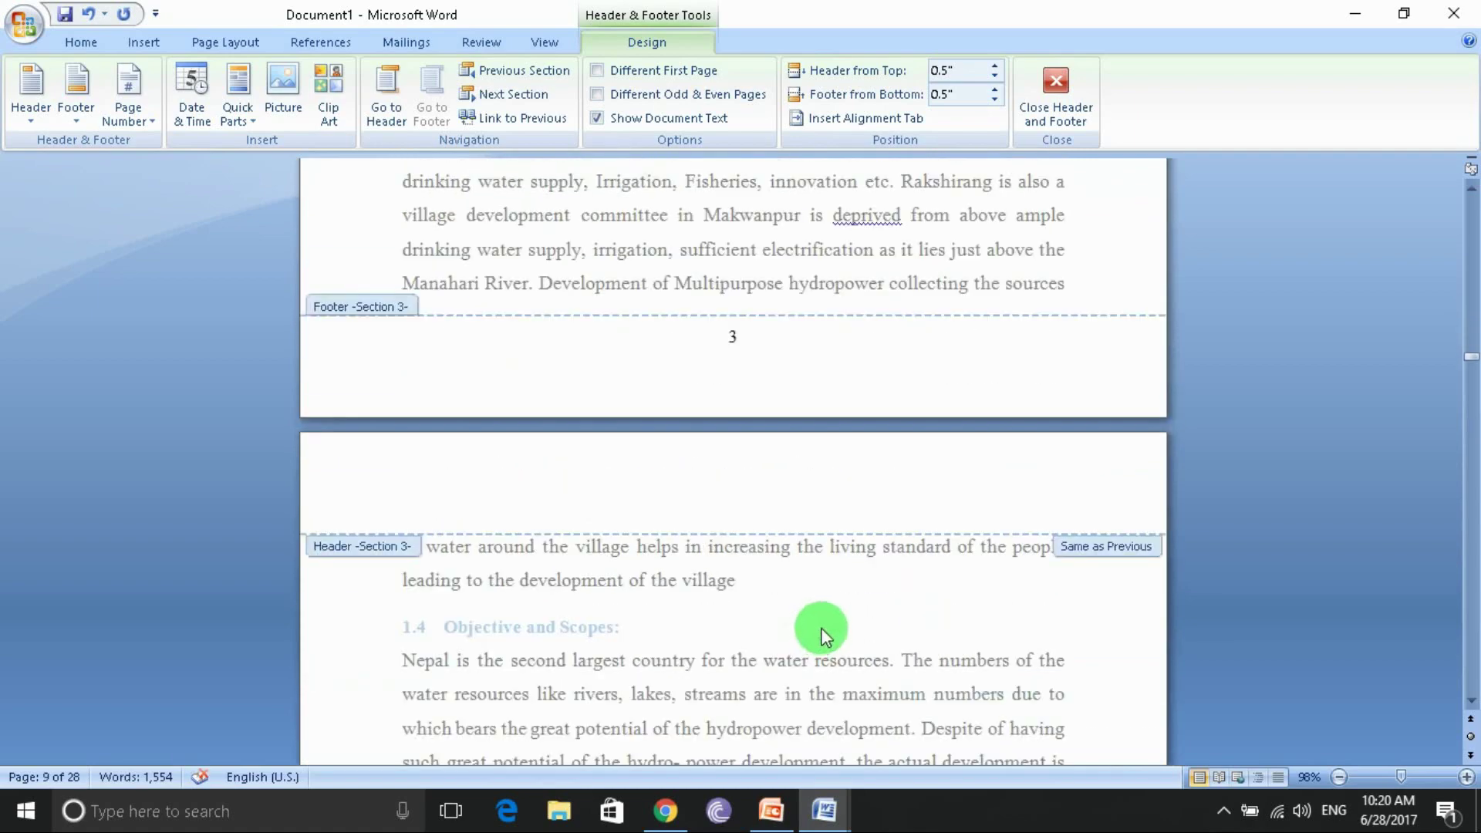
{"action": "scroll", "coordinate": [821, 633], "scroll_direction": "down", "scroll_amount": 3}
{"action": "scroll", "coordinate": [836, 607], "scroll_direction": "down", "scroll_amount": 4}
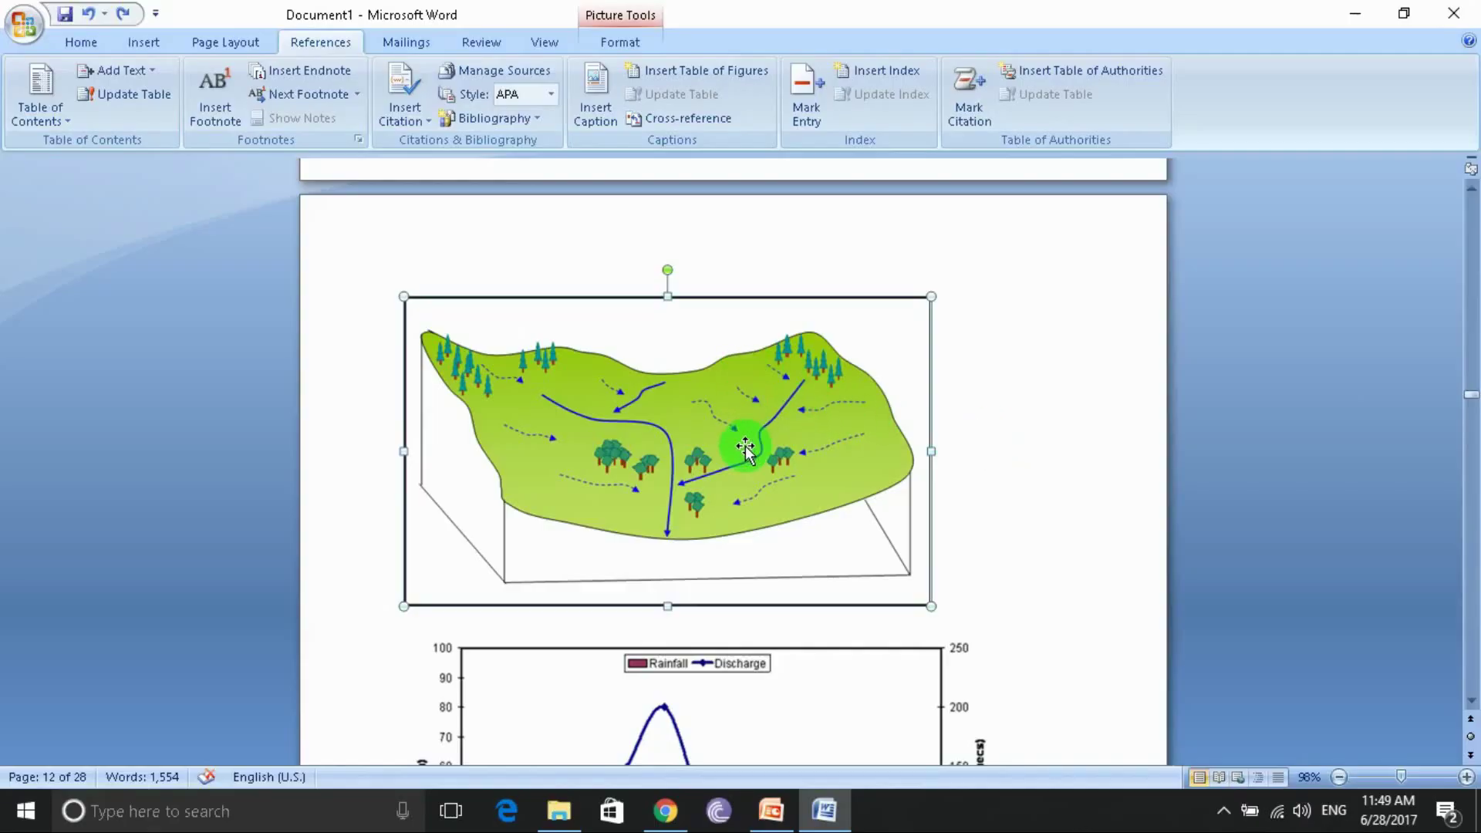
- Select the watershed illustration on page 12
{"action": "left_click", "coordinate": [646, 442]}
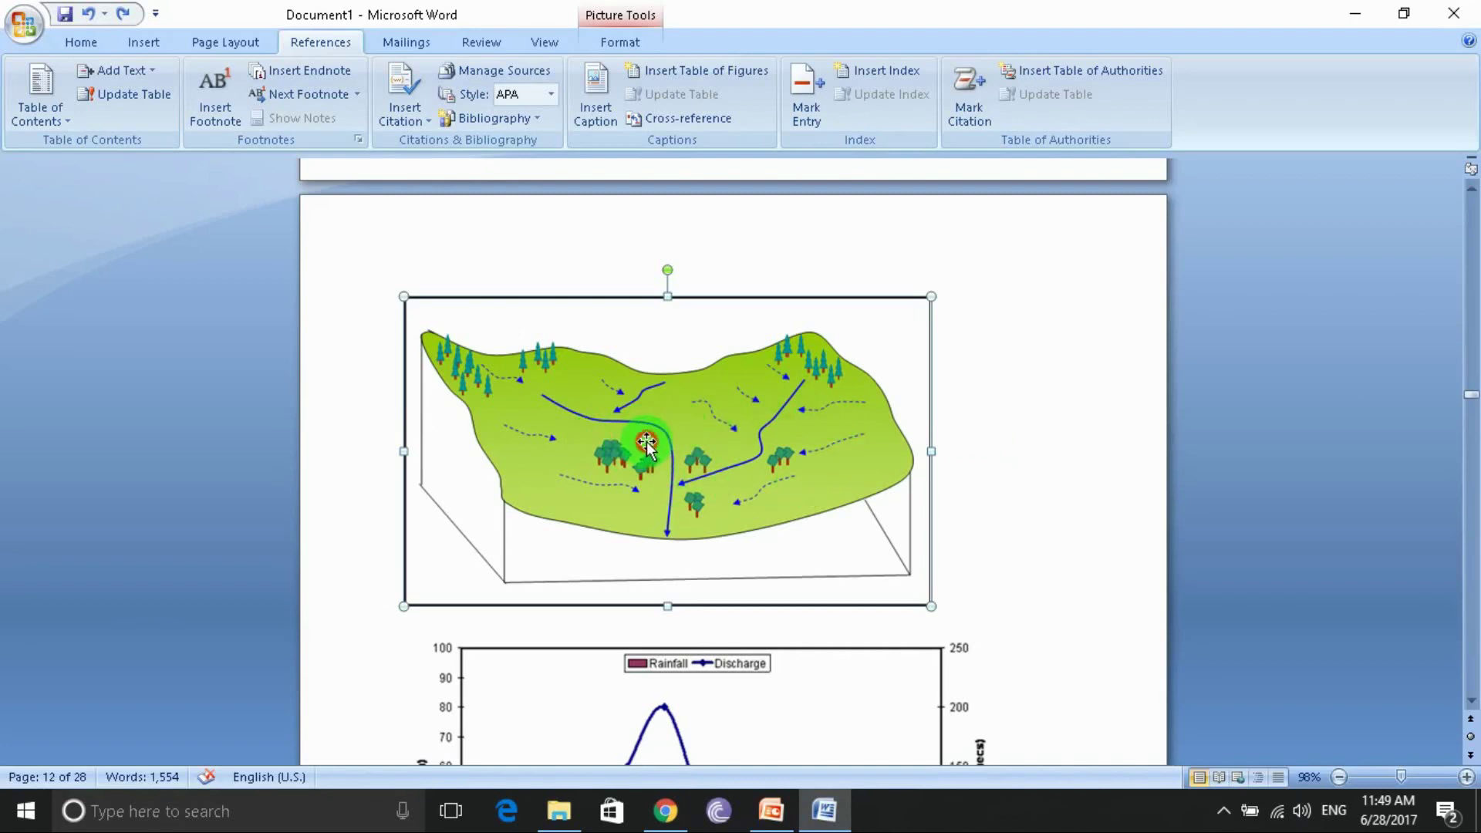
- Insert a caption with the Figure label below the watershed illustration
{"action": "left_click", "coordinate": [592, 118]}
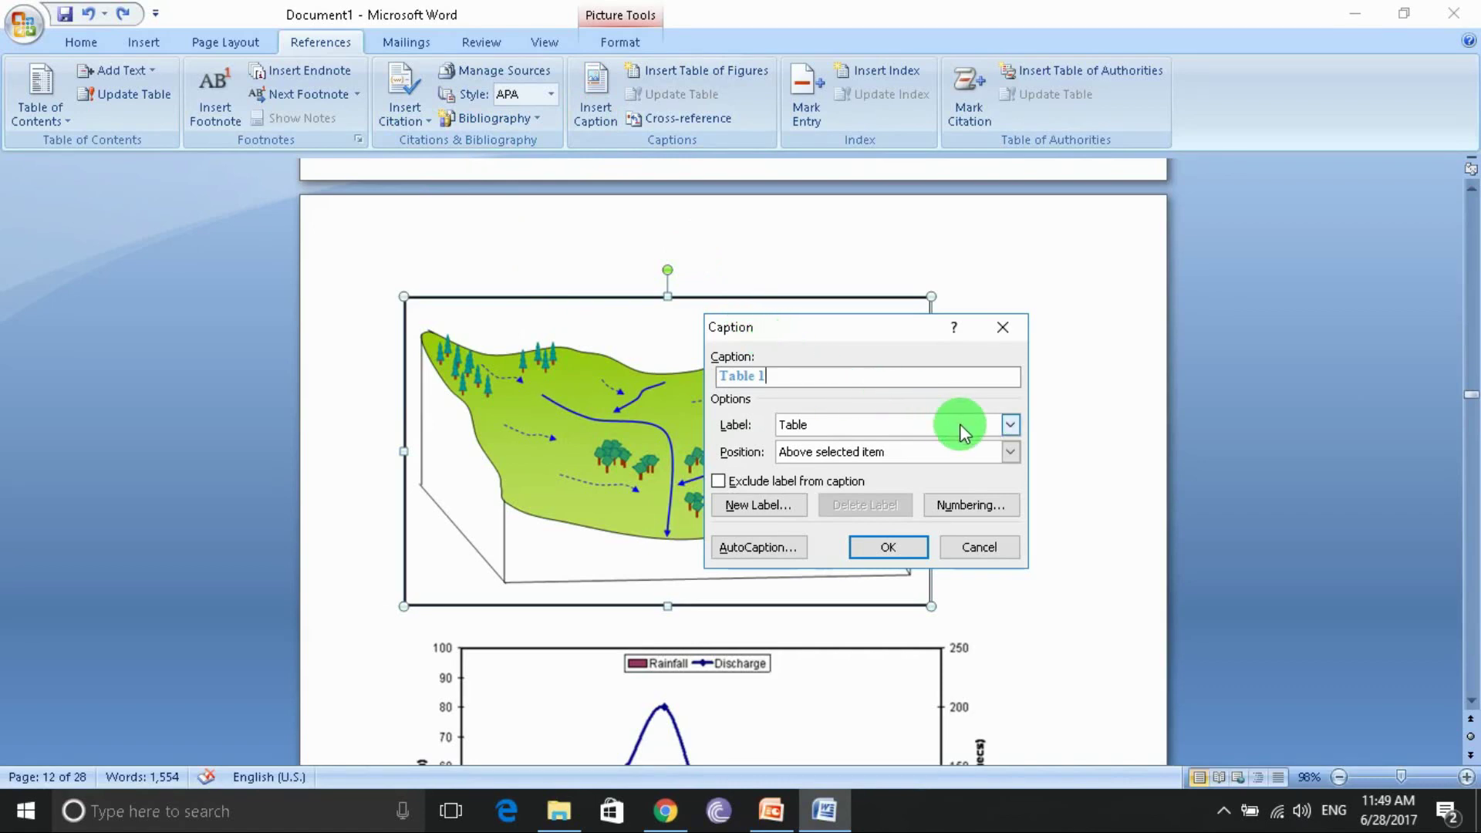
{"action": "left_click", "coordinate": [1009, 426]}
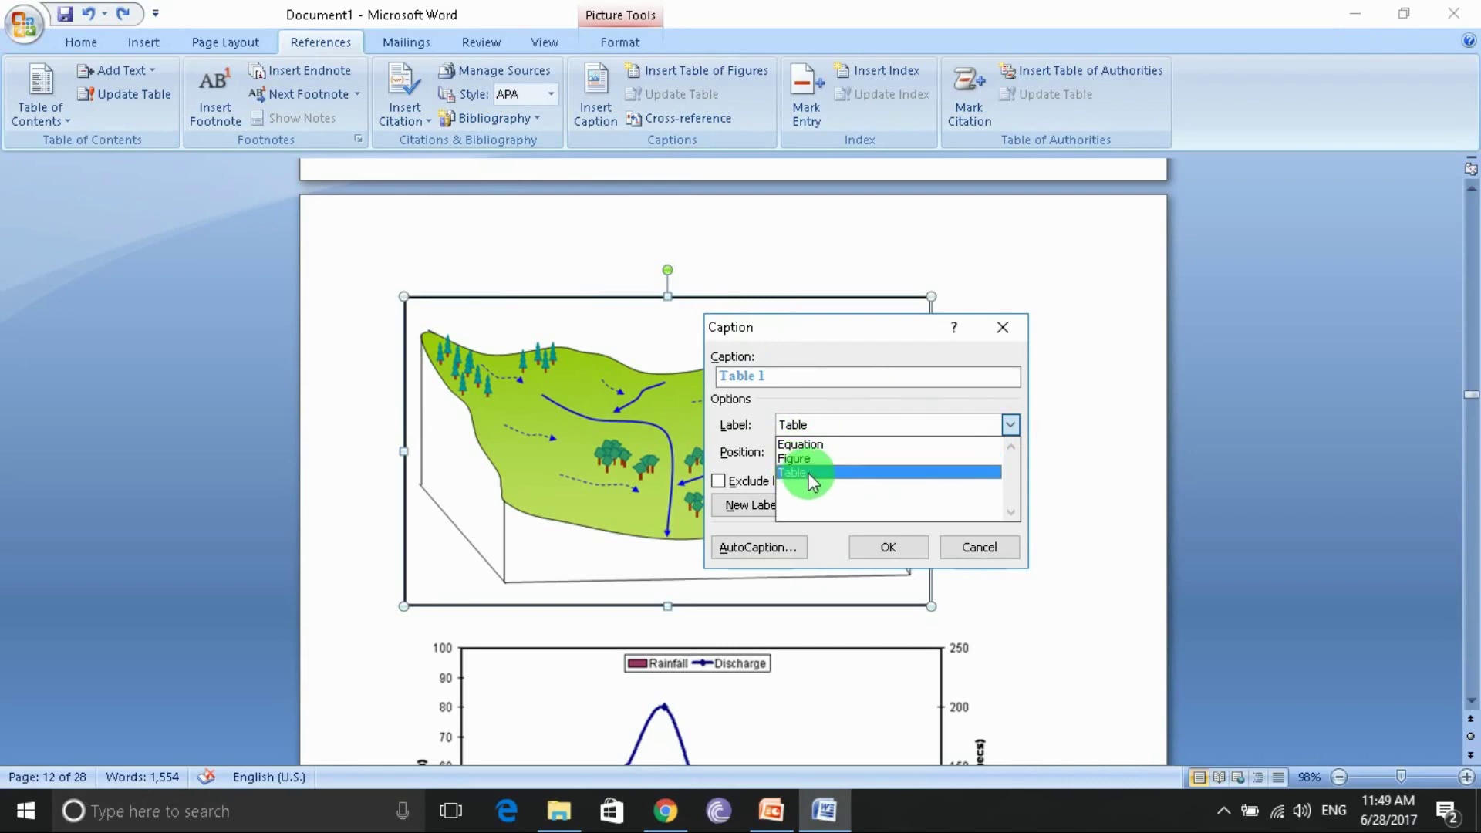
{"action": "left_click", "coordinate": [808, 467]}
{"action": "key", "text": "Up"}
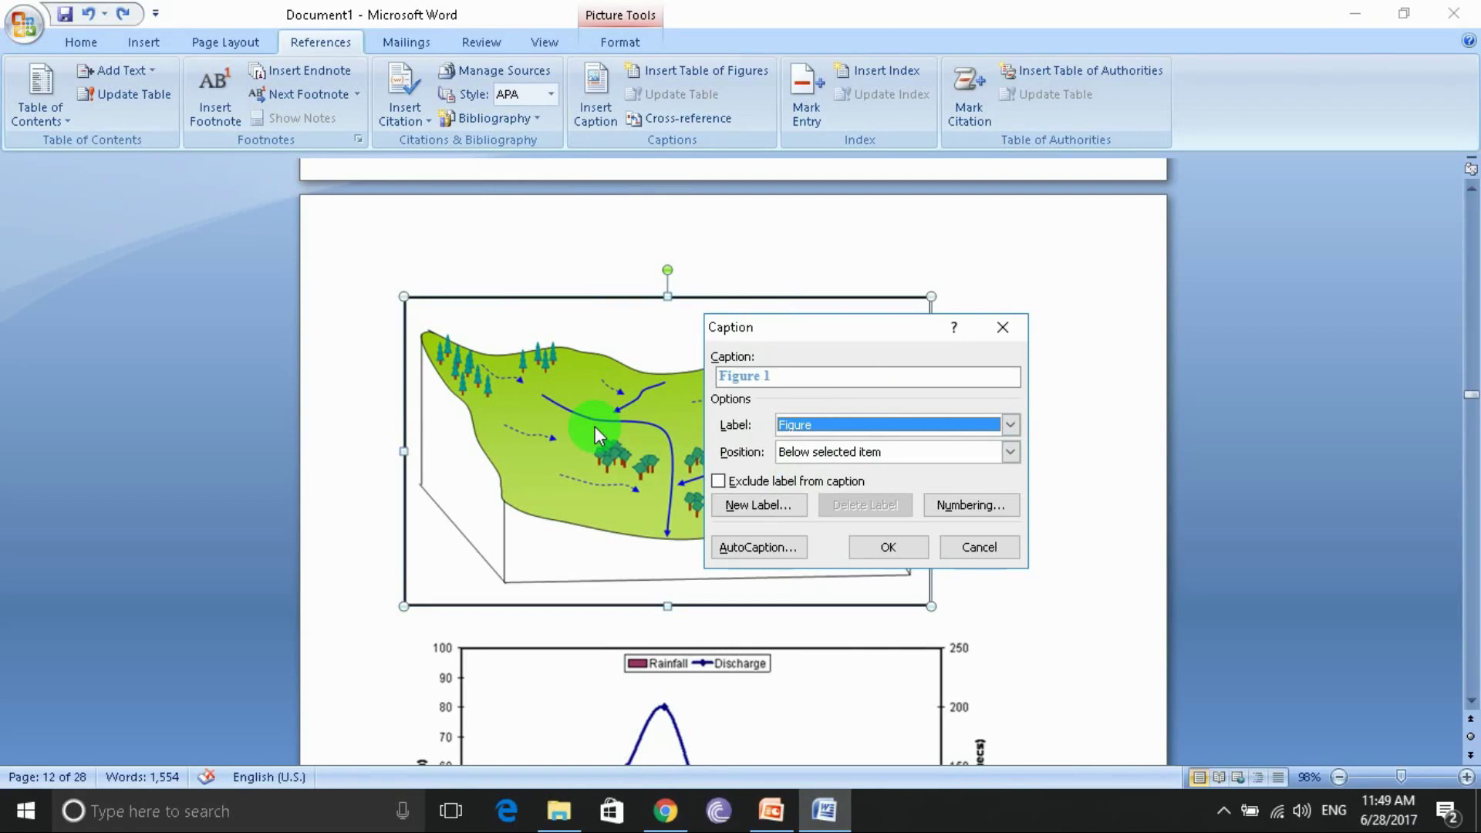
{"action": "left_click", "coordinate": [784, 376]}
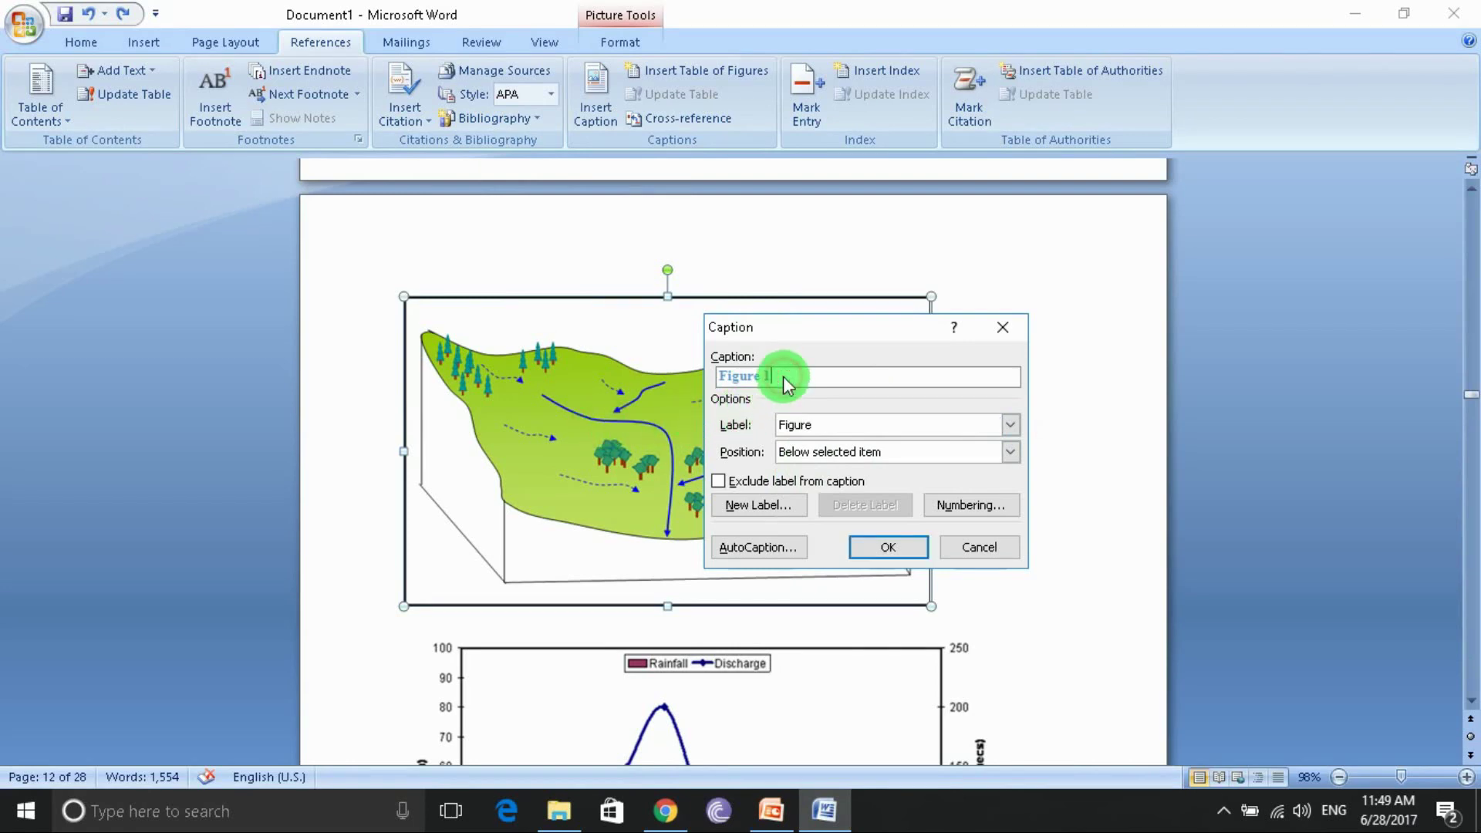
{"action": "left_click", "coordinate": [874, 554]}
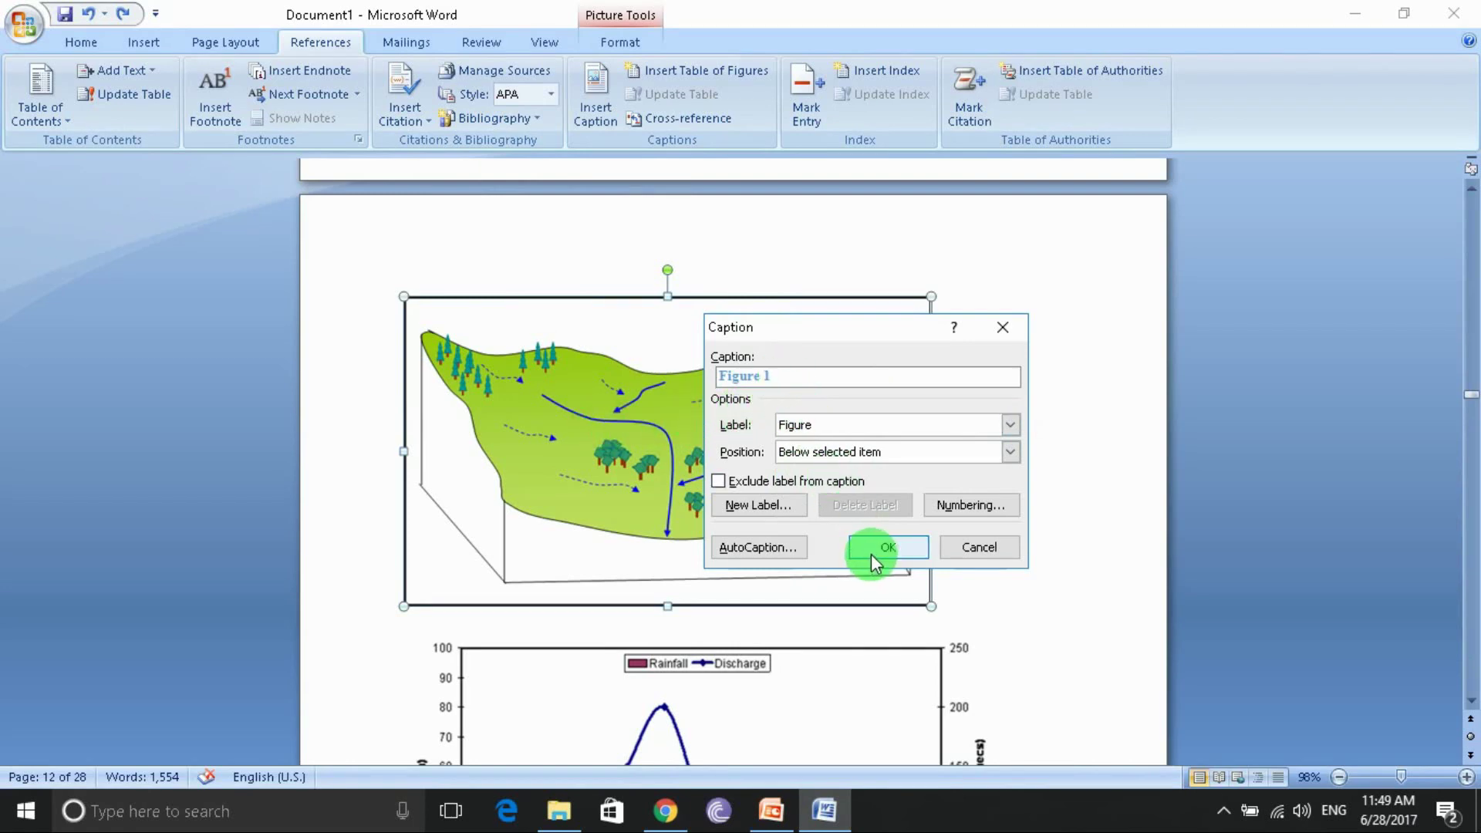
{"action": "left_click_drag", "start_coordinate": [871, 557], "coordinate": [792, 447]}
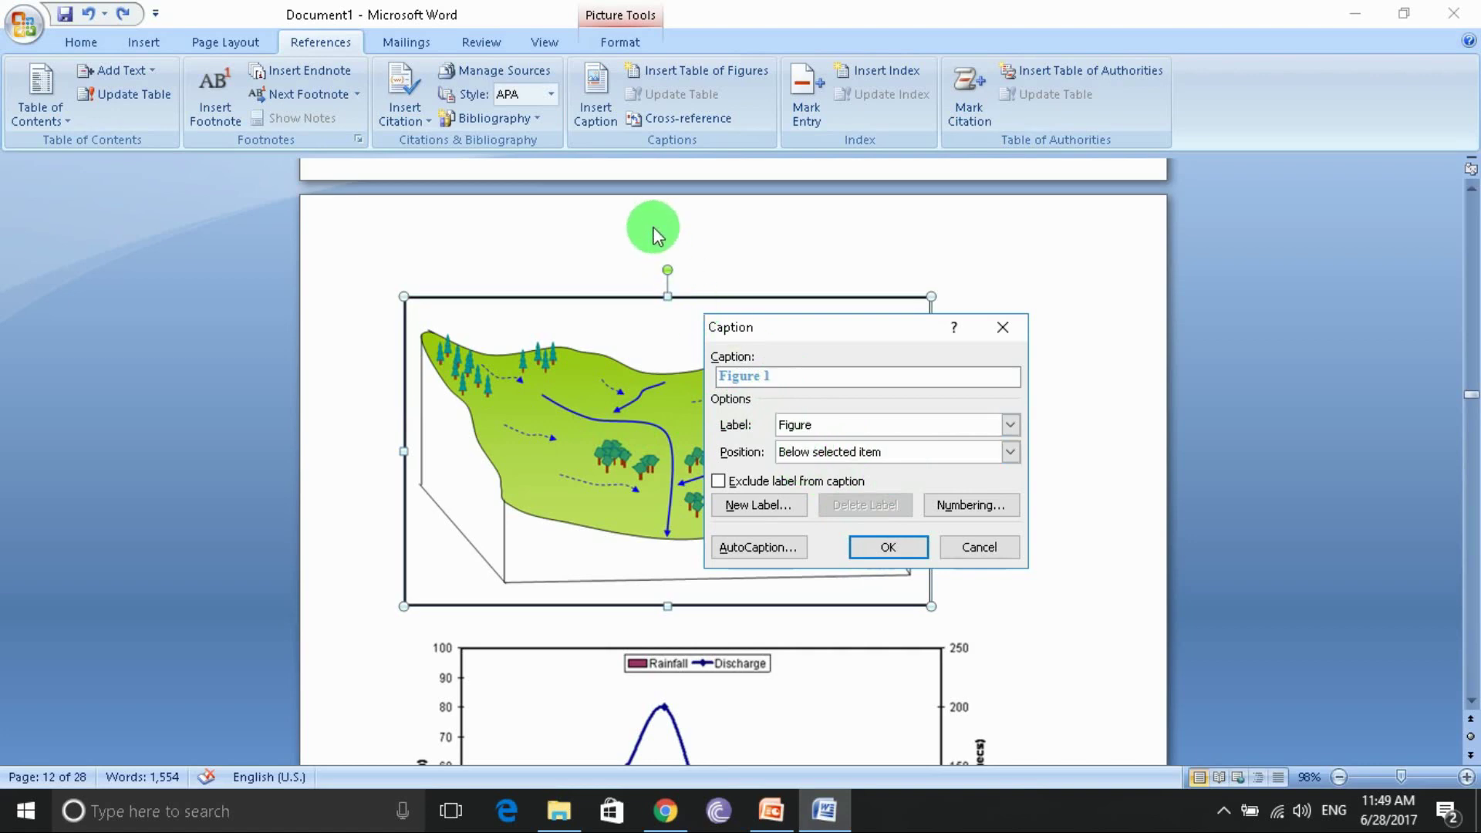
{"action": "left_click", "coordinate": [909, 552]}
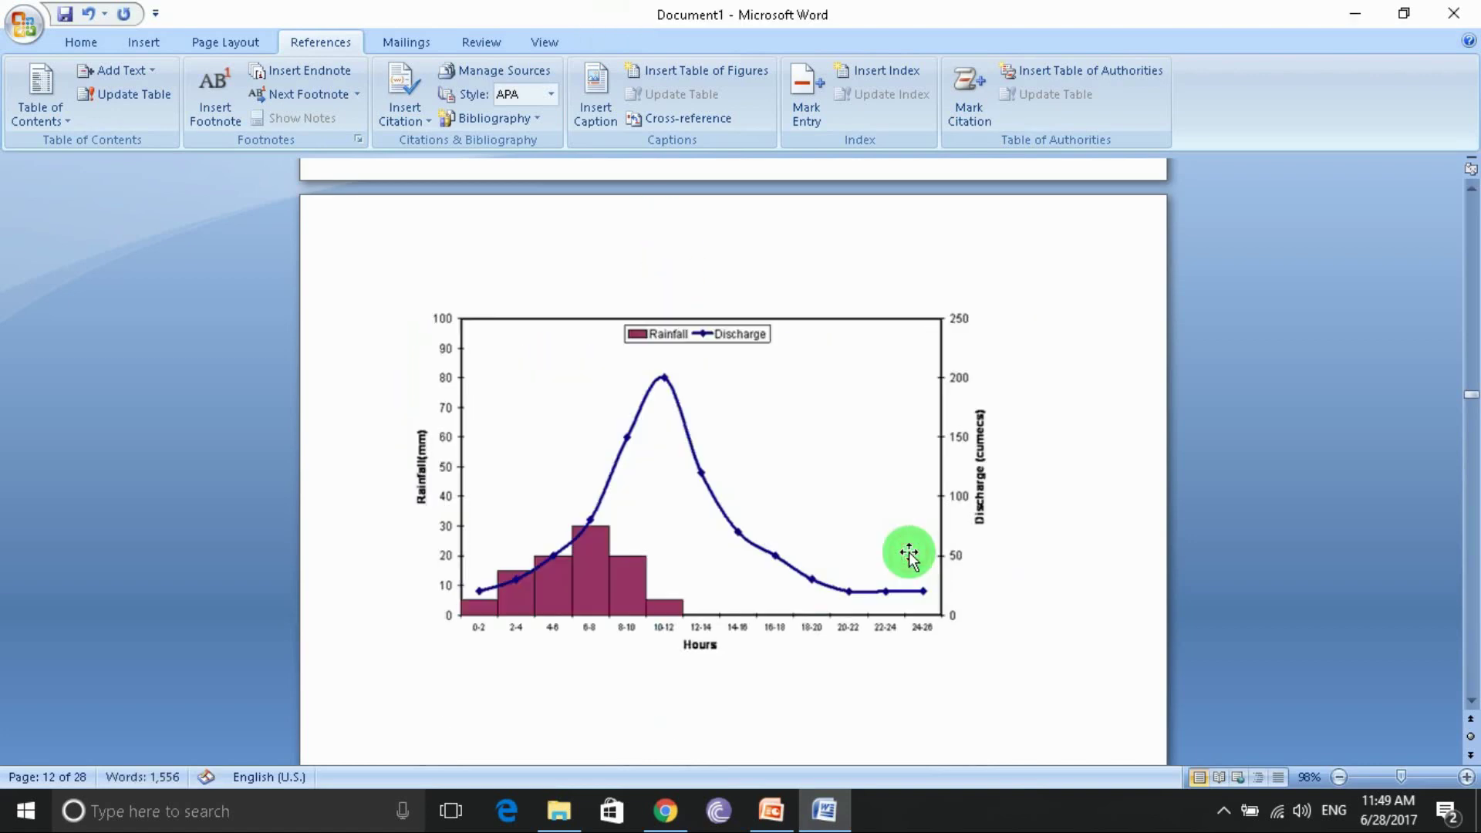
- Complete the caption as 'Figure 1:hydrological analysis' and indent it toward the centre with a tab
{"action": "scroll", "coordinate": [734, 320], "scroll_direction": "up", "scroll_amount": 5}
{"action": "type", "text": ":hyd"}
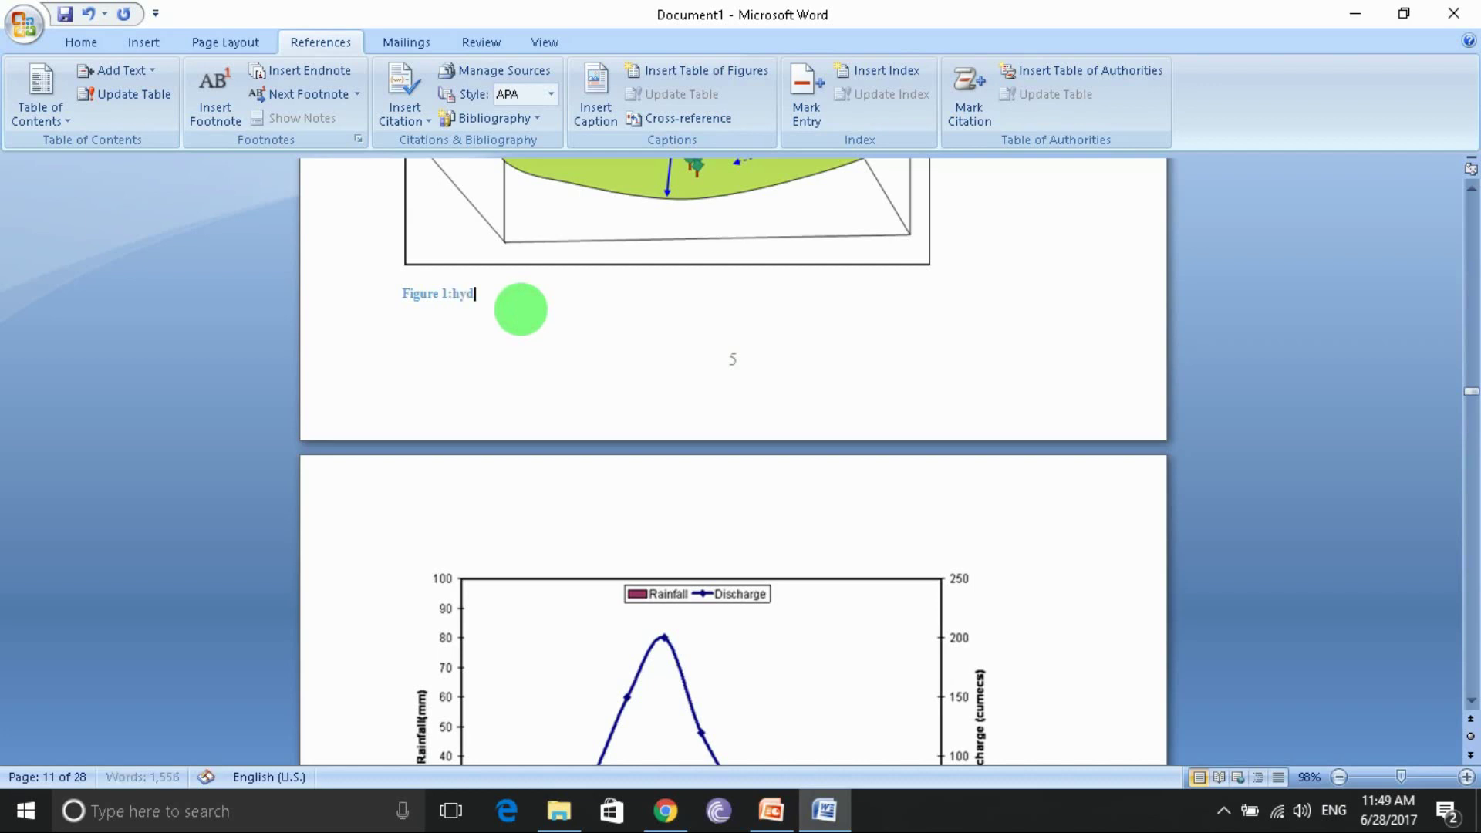
{"action": "type", "text": "rologic"}
{"action": "type", "text": "al analysis"}
{"action": "key", "text": "Return"}
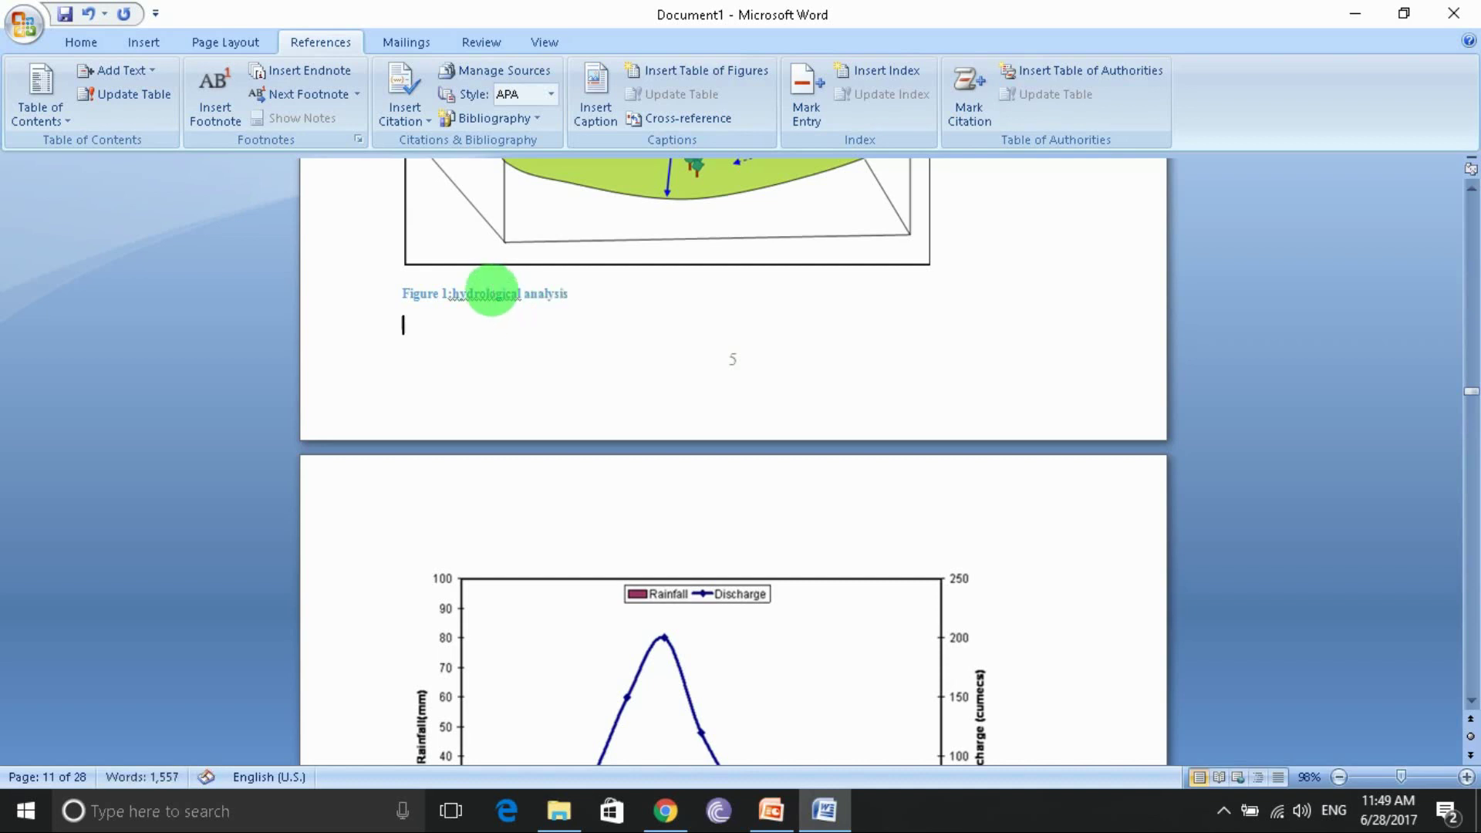
{"action": "left_click", "coordinate": [402, 294]}
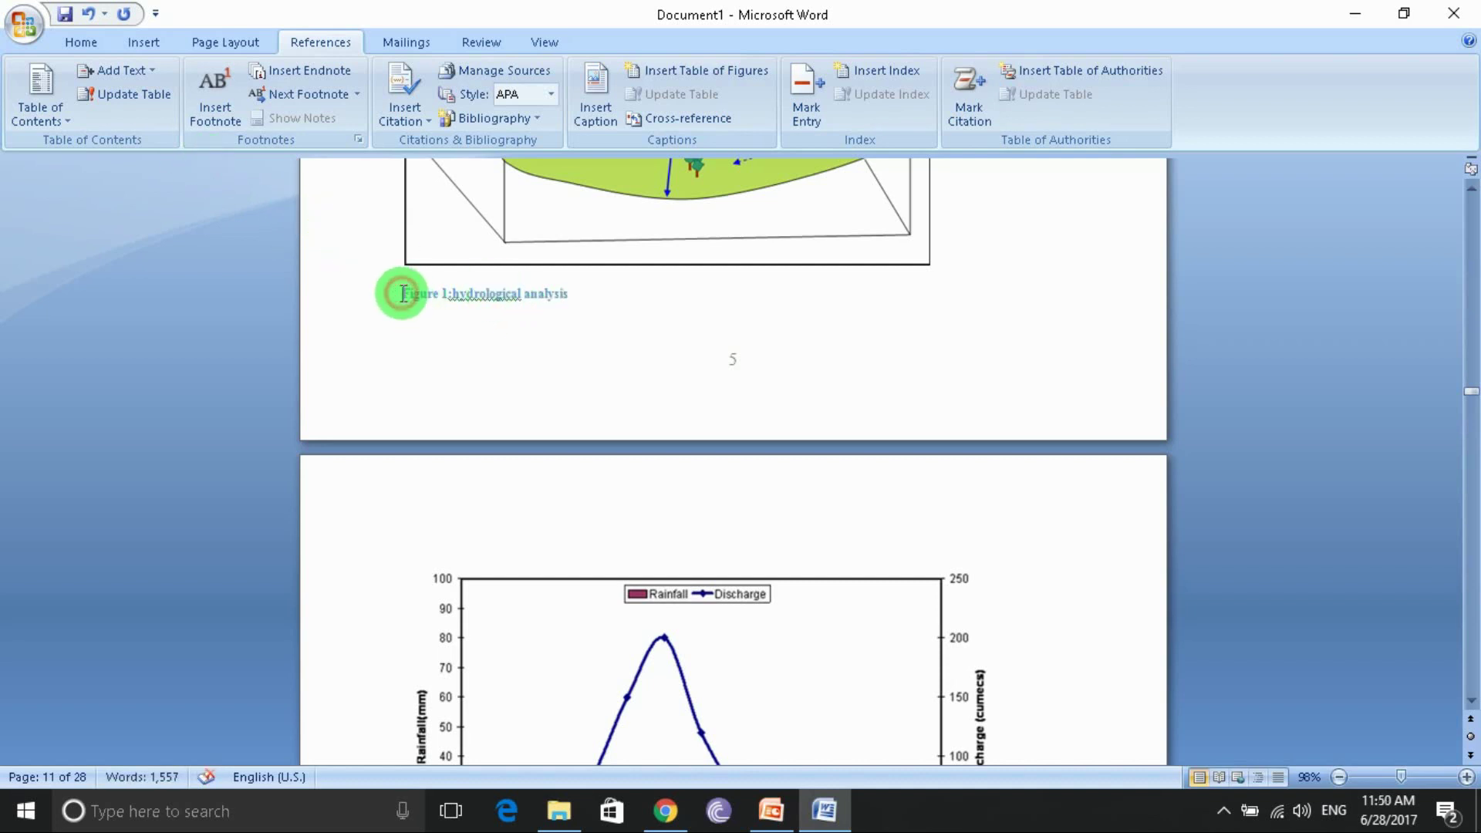
{"action": "key", "text": "Tab"}
{"action": "key", "text": "Tab"}
{"action": "key", "text": "Tab"}
- Insert a Figure 2 caption below the rainfall–discharge chart
{"action": "scroll", "coordinate": [539, 324], "scroll_direction": "down", "scroll_amount": 3}
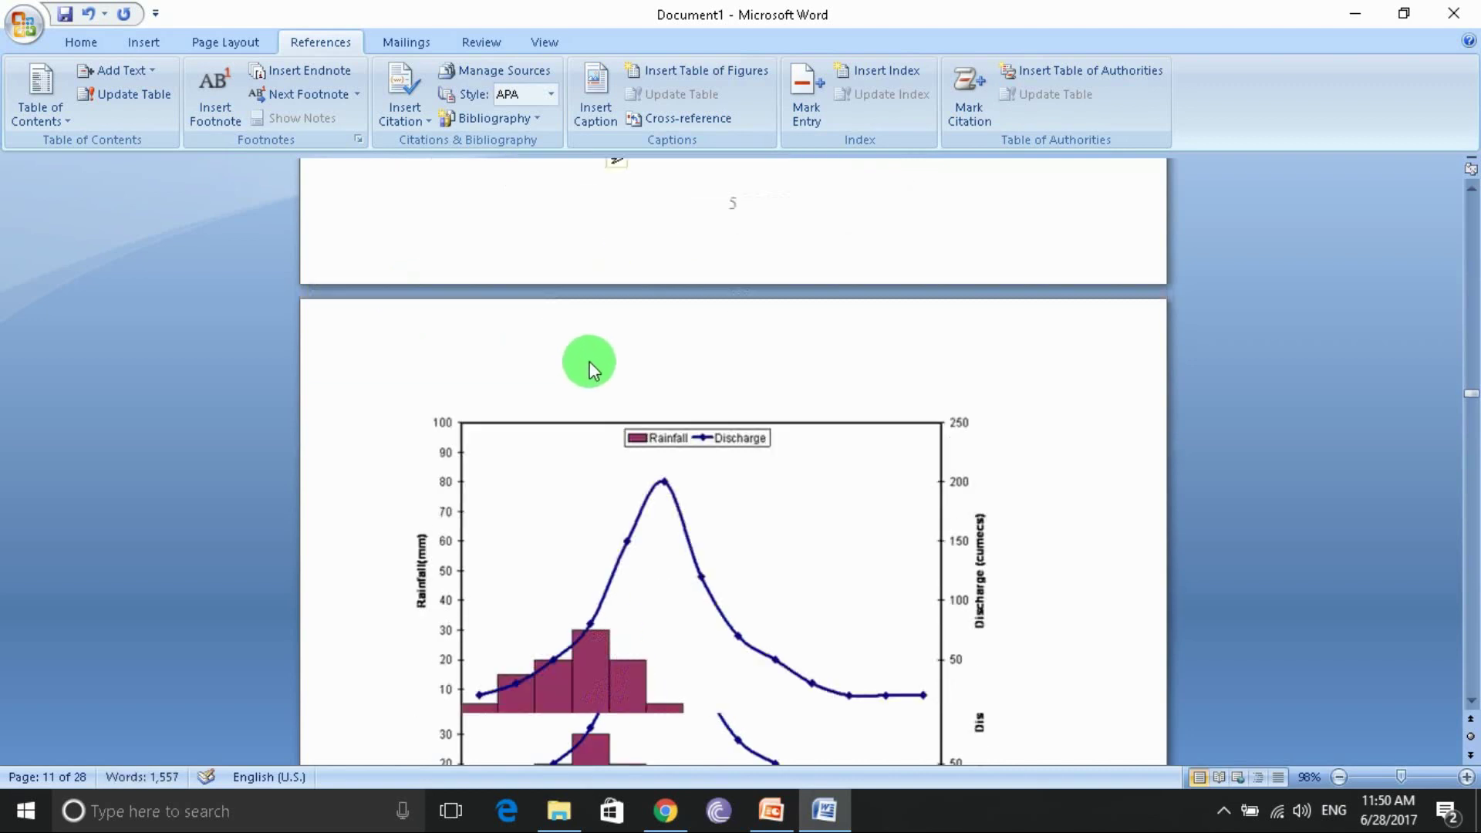
{"action": "scroll", "coordinate": [589, 361], "scroll_direction": "down", "scroll_amount": 6}
{"action": "left_click", "coordinate": [614, 389]}
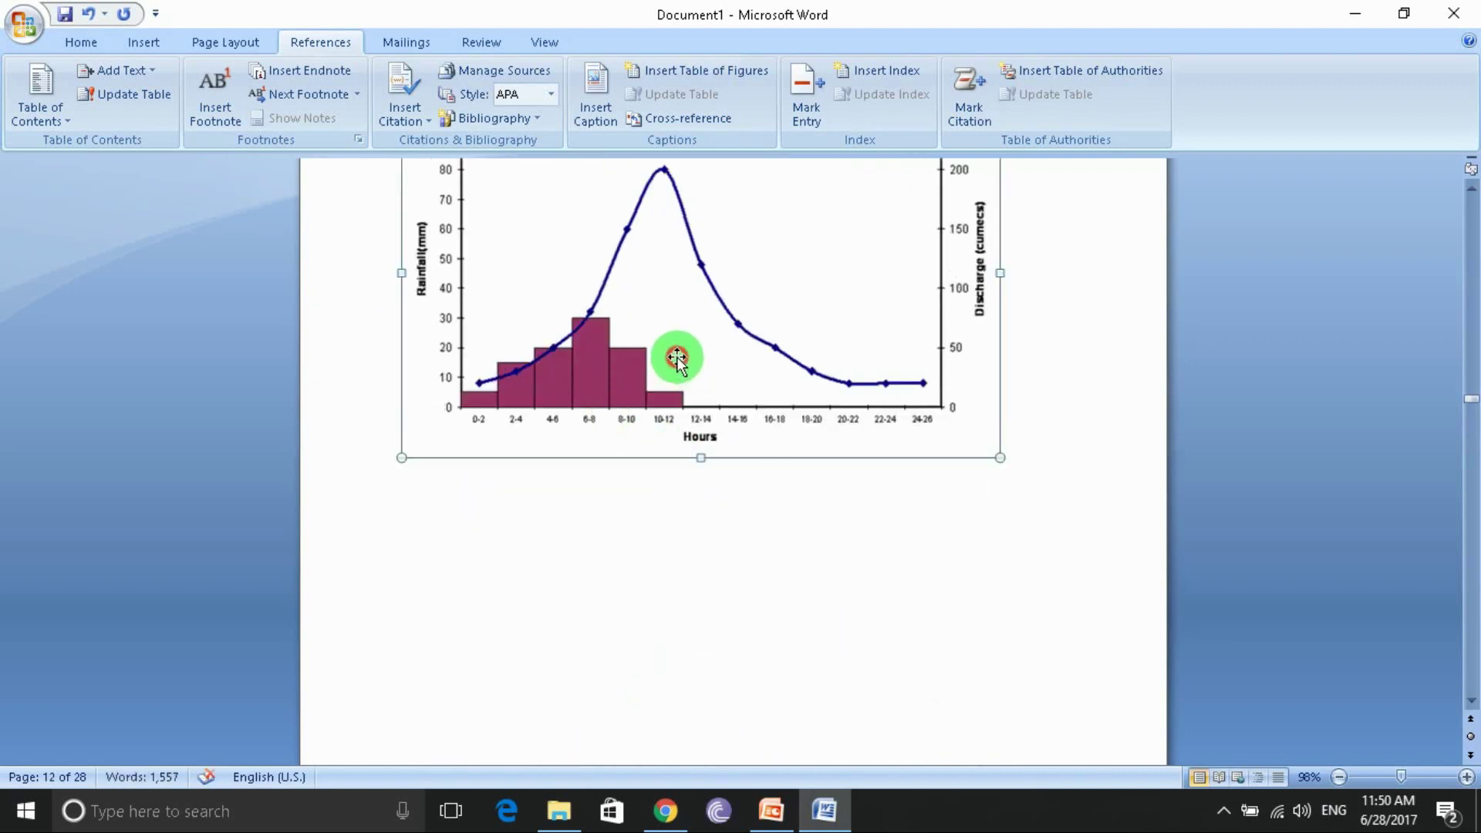
{"action": "left_click", "coordinate": [594, 108]}
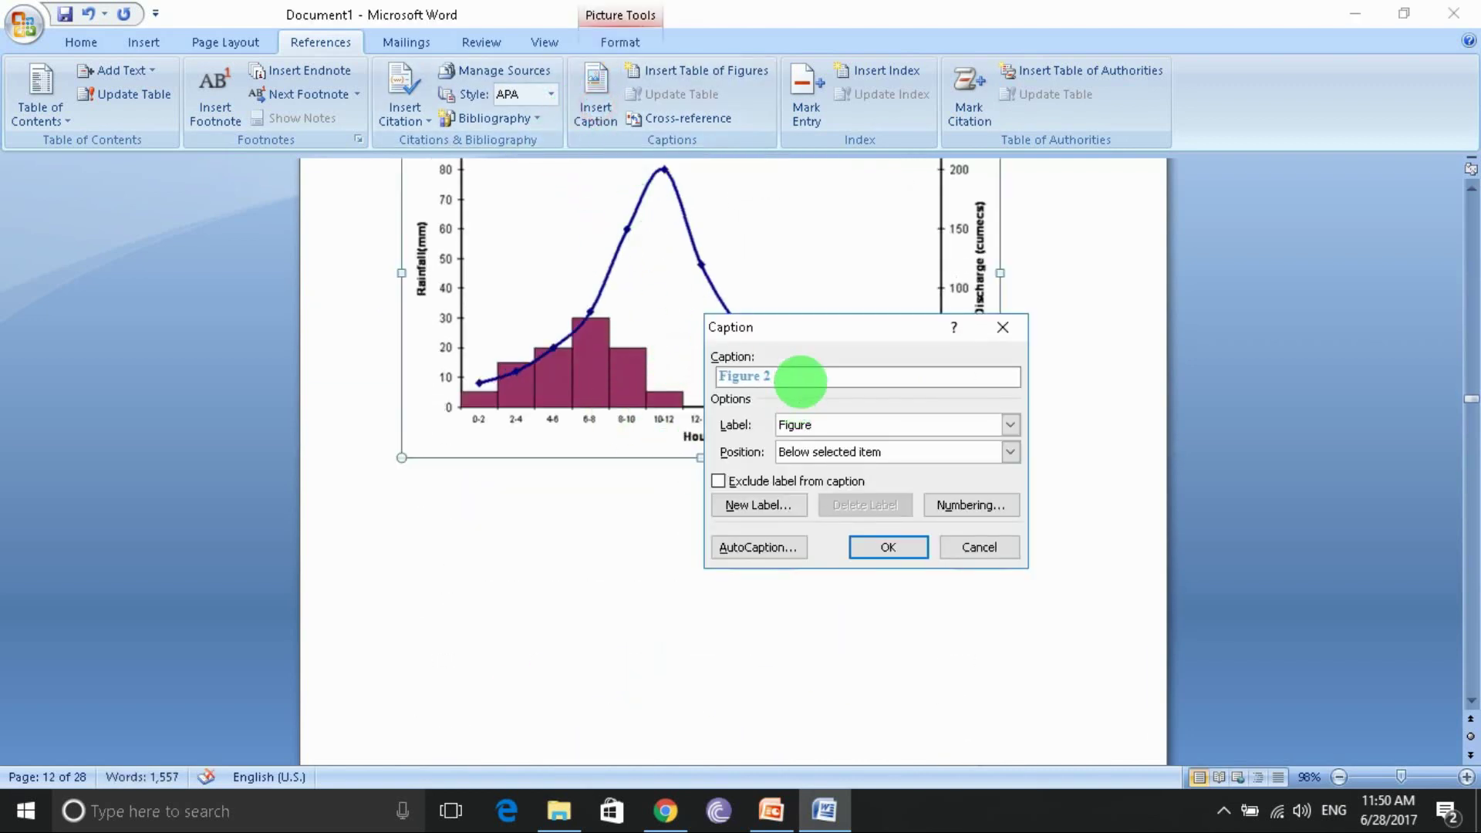
{"action": "type", "text": "graph"}
{"action": "key", "text": "Return"}
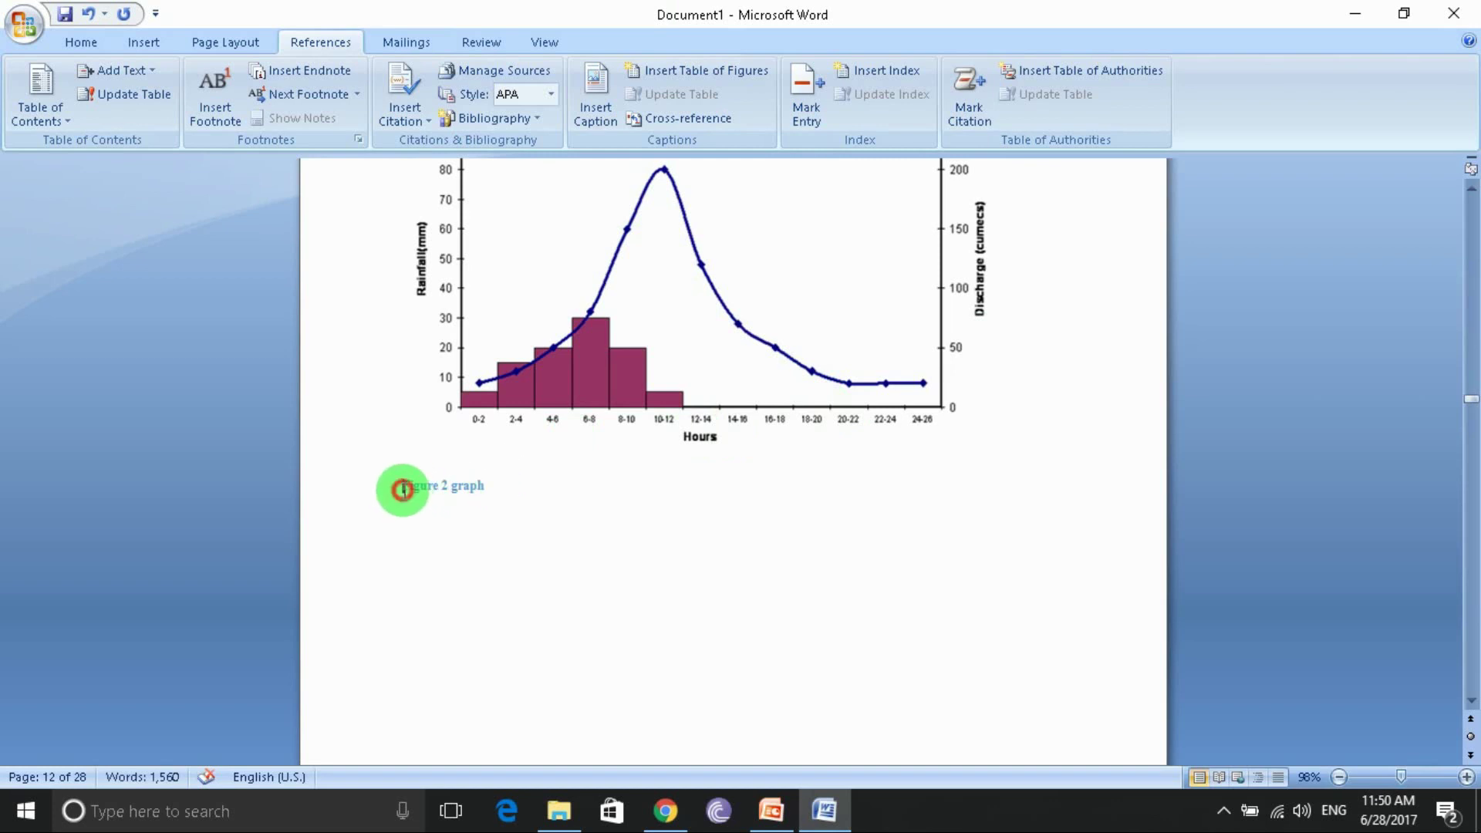
- Indent the caption toward the centre and correct its text to 'Figure 2: Graph'
{"action": "key", "text": "Tab"}
{"action": "key", "text": "Tab"}
{"action": "key", "text": "Tab"}
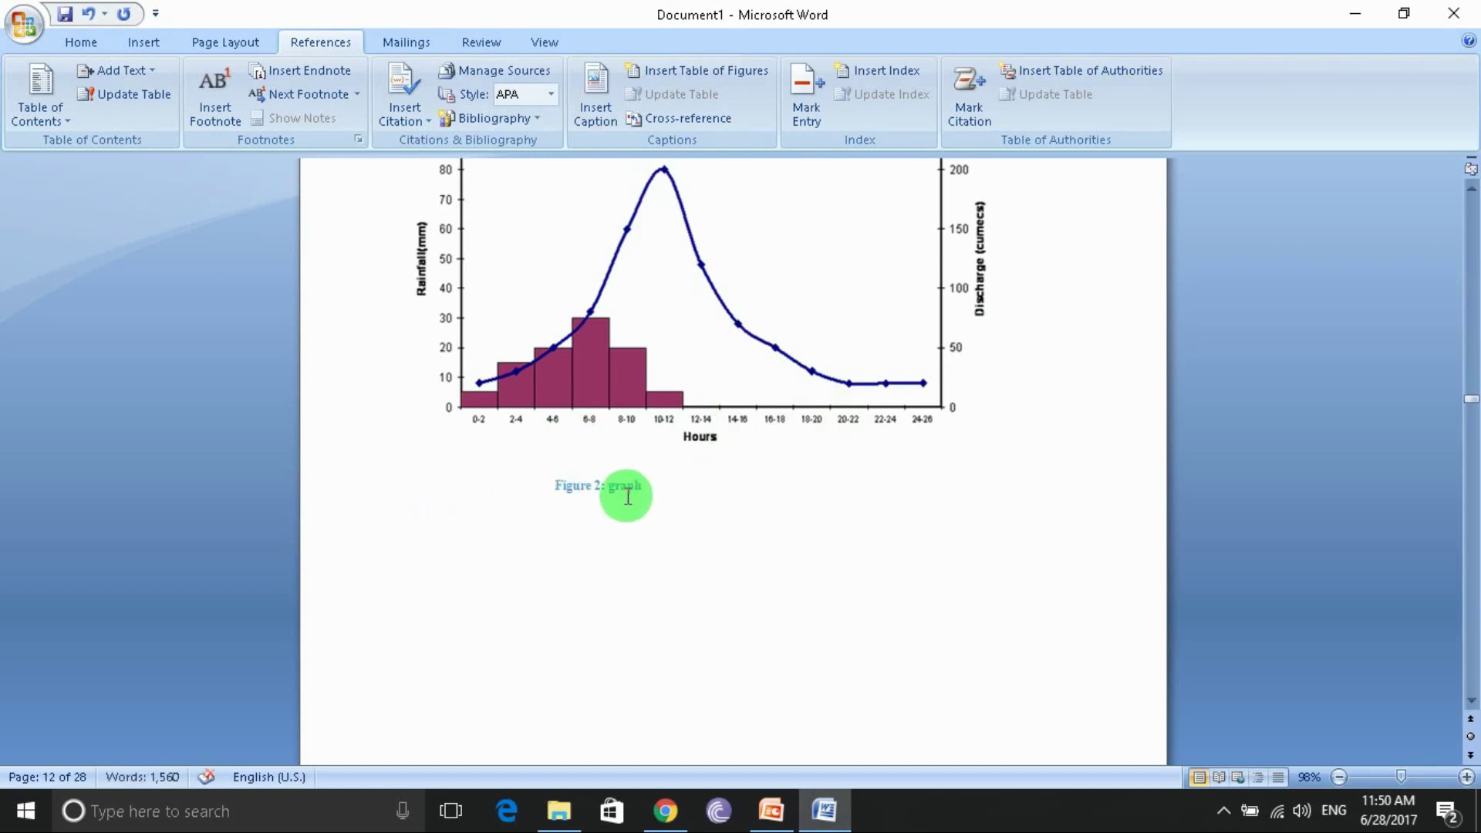
{"action": "left_click", "coordinate": [614, 484]}
{"action": "key", "text": "BackSpace"}
{"action": "key", "text": "BackSpace"}
{"action": "type", "text": ": G"}
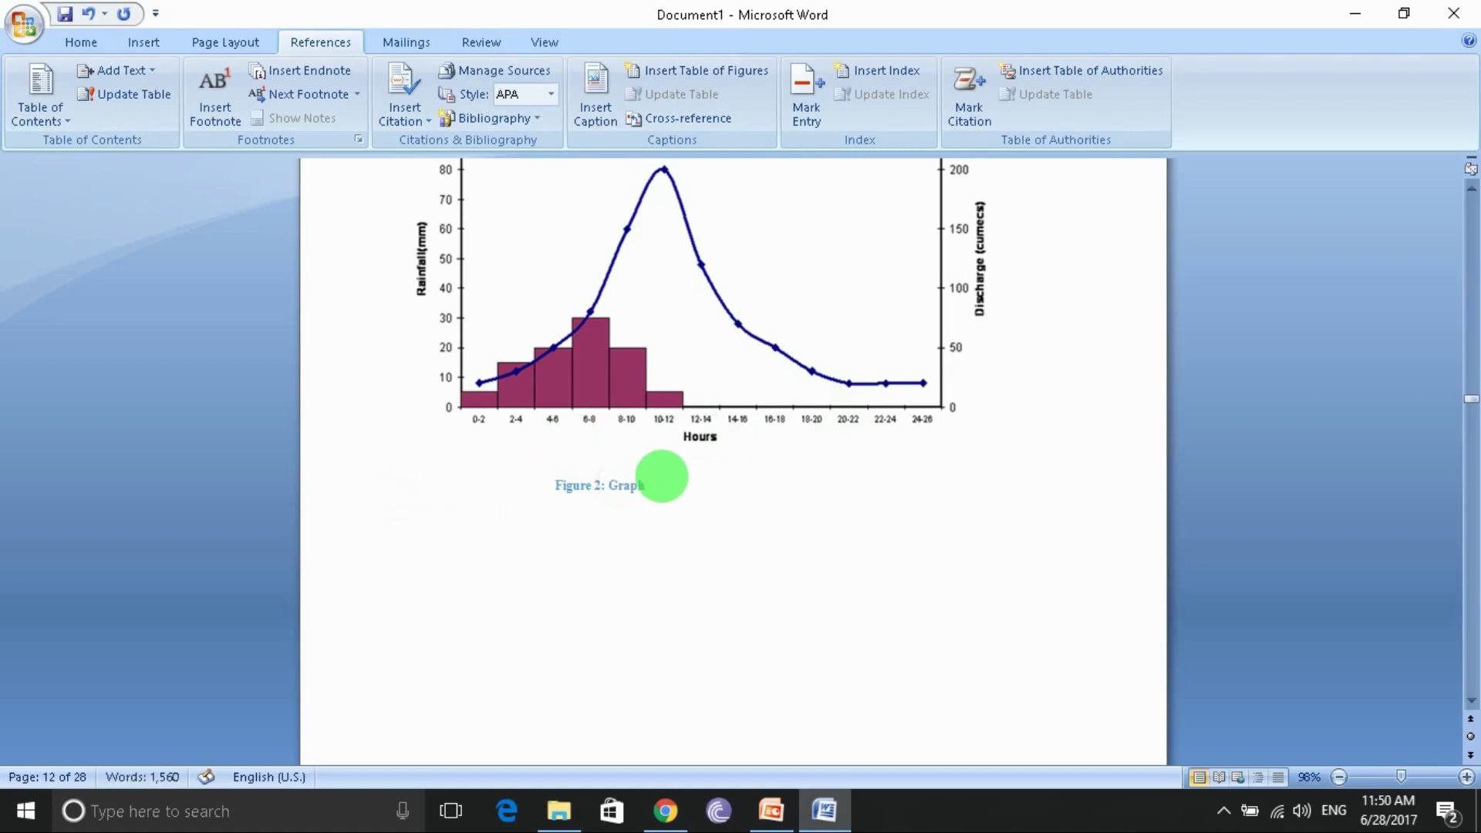
{"action": "scroll", "coordinate": [683, 324], "scroll_direction": "up", "scroll_amount": 3}
{"action": "scroll", "coordinate": [670, 383], "scroll_direction": "up", "scroll_amount": 5}
- Break the page after the 'as shown in figure 1' paragraph so the illustration moves off page 5
{"action": "scroll", "coordinate": [684, 382], "scroll_direction": "up", "scroll_amount": 1}
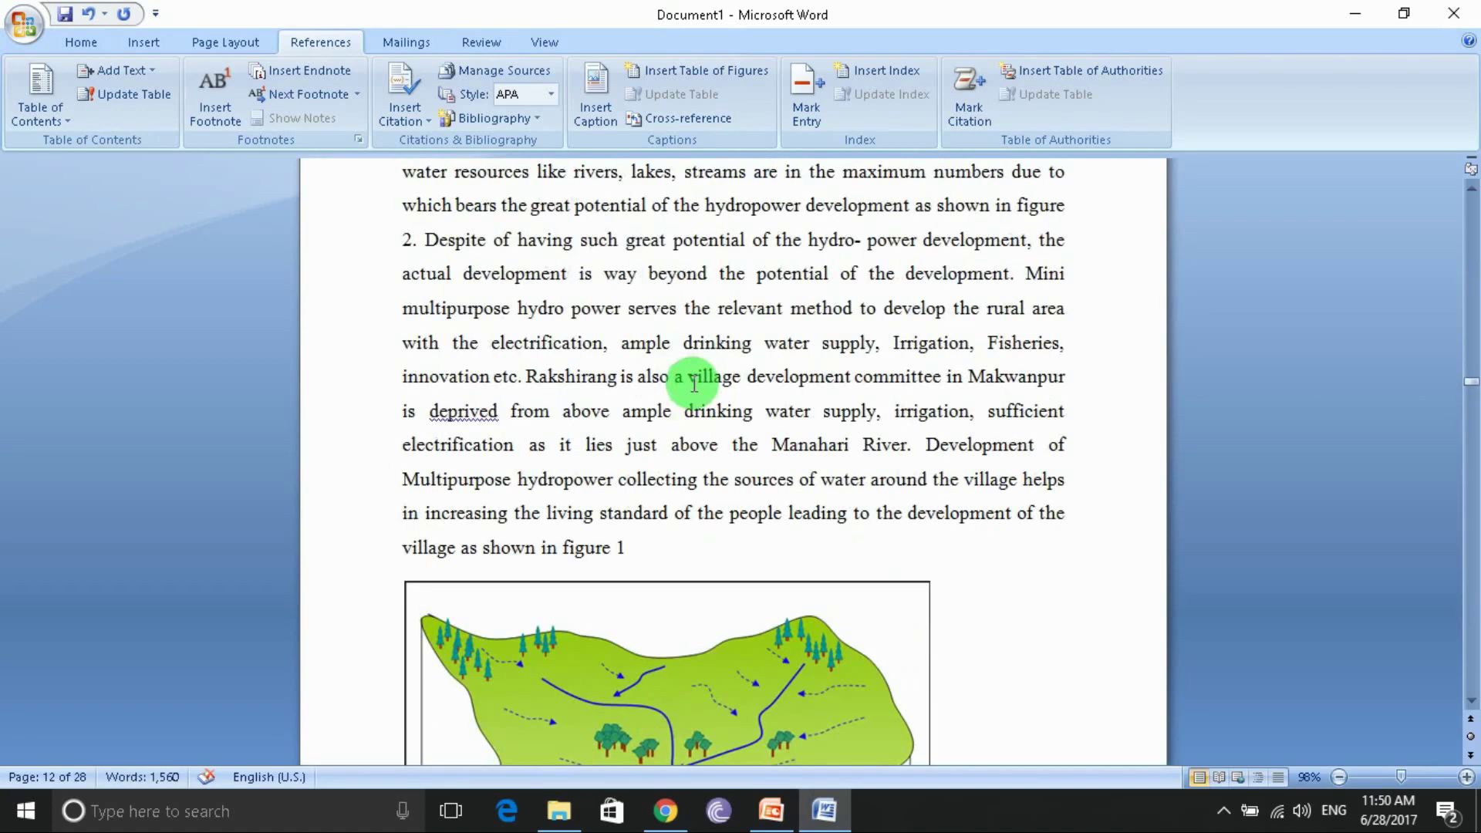
{"action": "scroll", "coordinate": [771, 416], "scroll_direction": "down", "scroll_amount": 1}
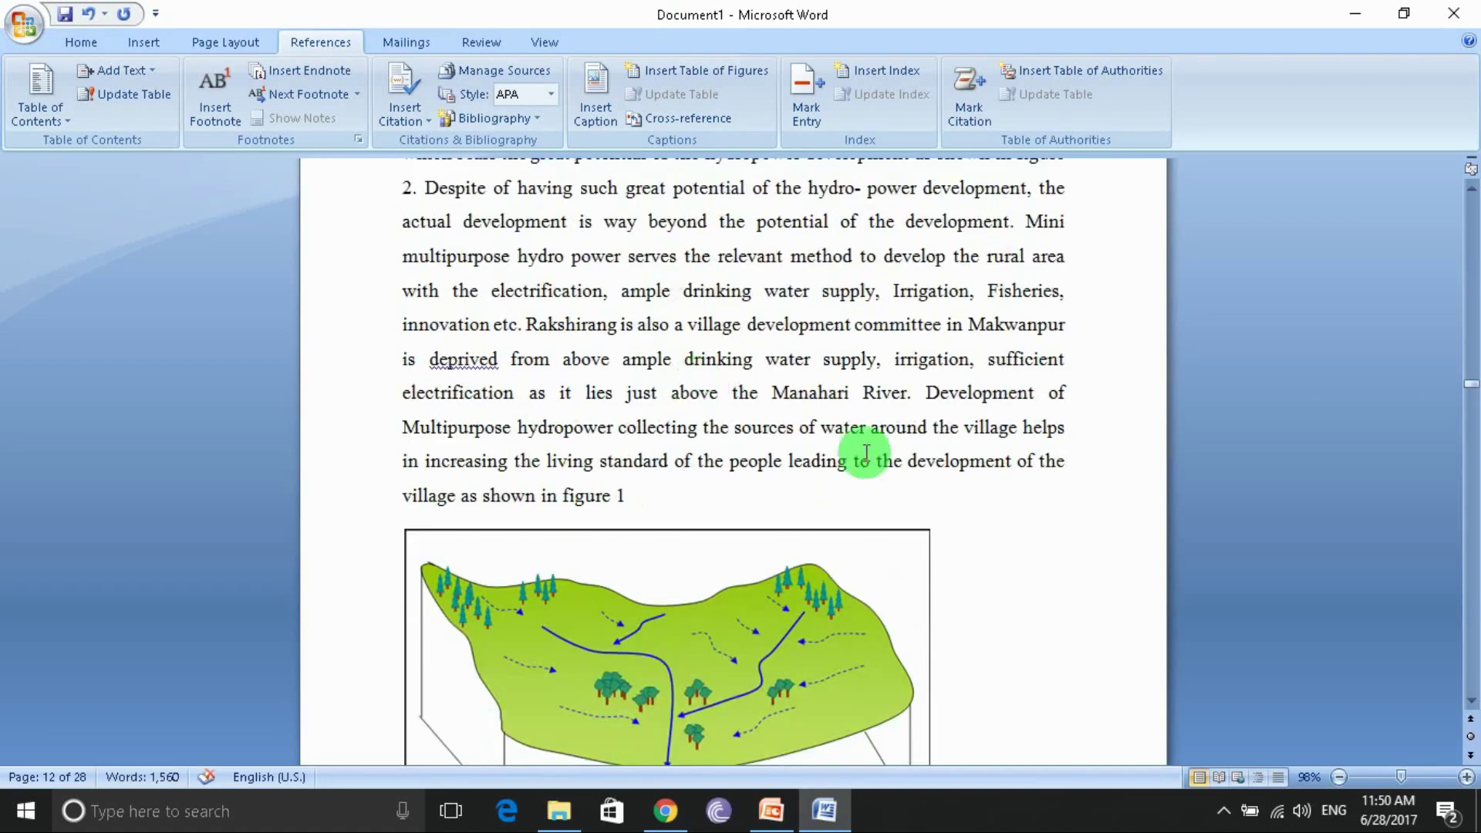
{"action": "left_click", "coordinate": [620, 497]}
{"action": "left_click_drag", "start_coordinate": [621, 497], "coordinate": [563, 496]}
{"action": "scroll", "coordinate": [652, 515], "scroll_direction": "down", "scroll_amount": 2}
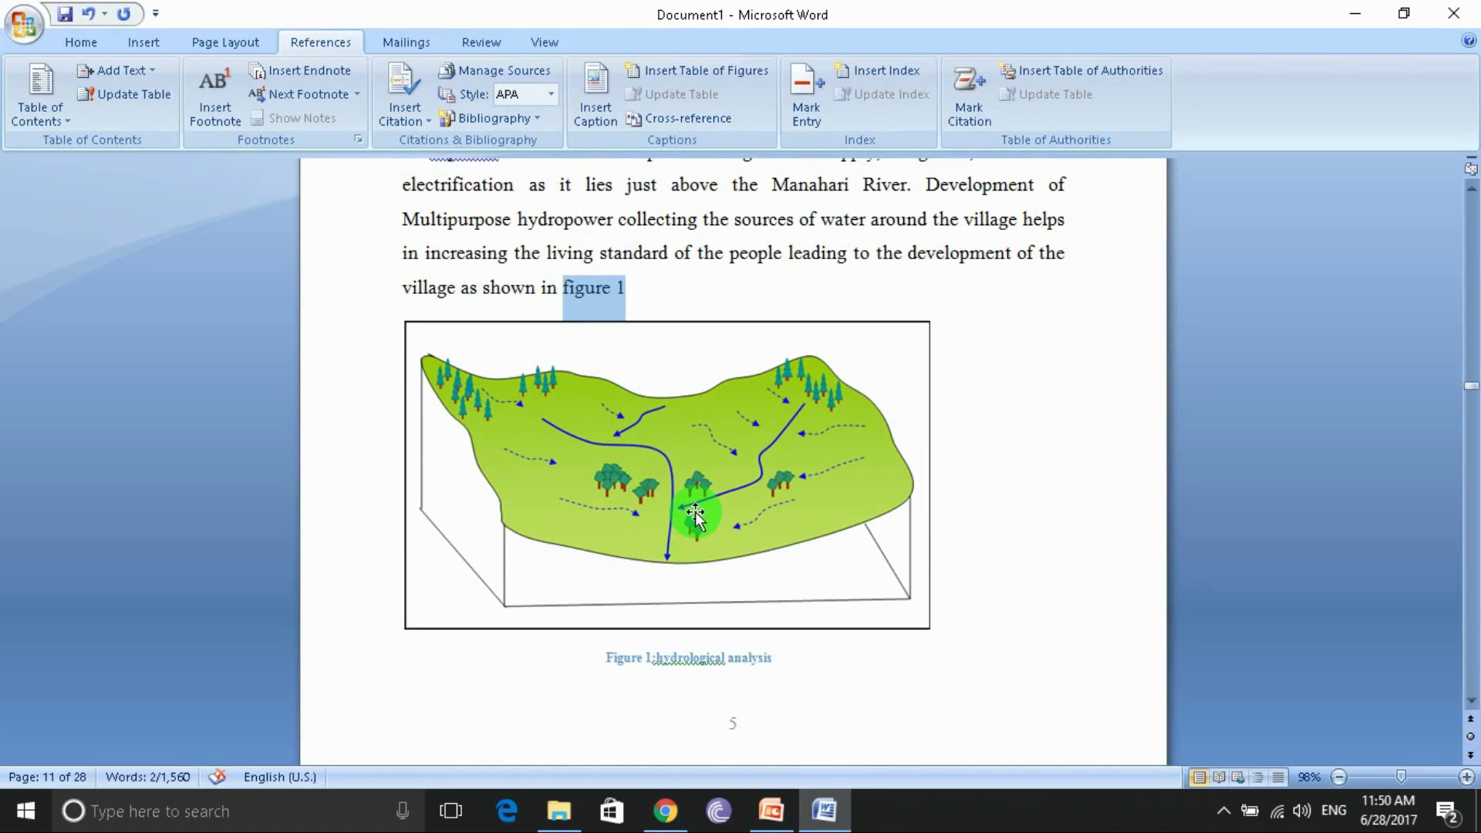
{"action": "left_click", "coordinate": [680, 292]}
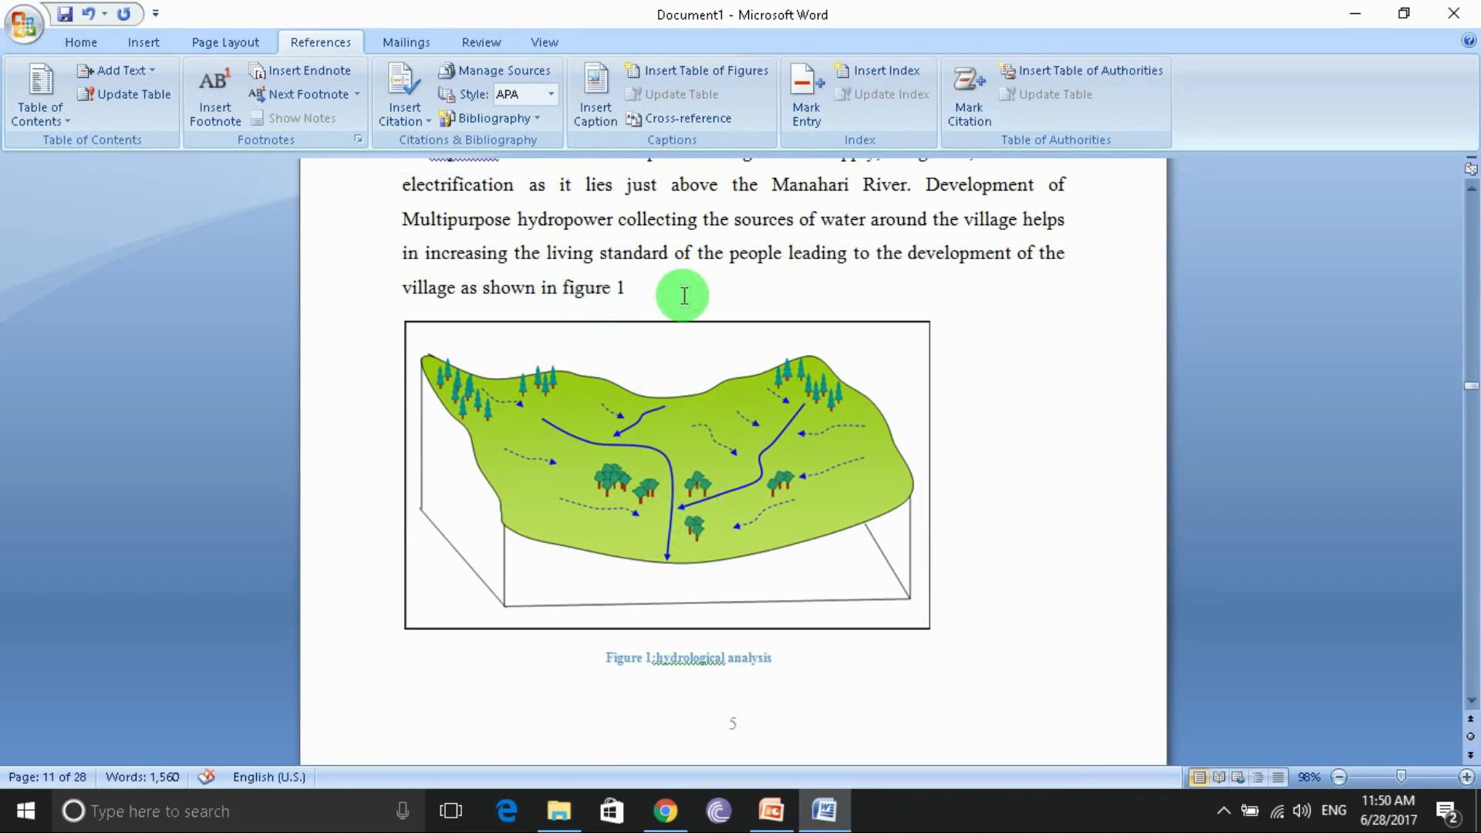
{"action": "key", "text": "ctrl+z"}
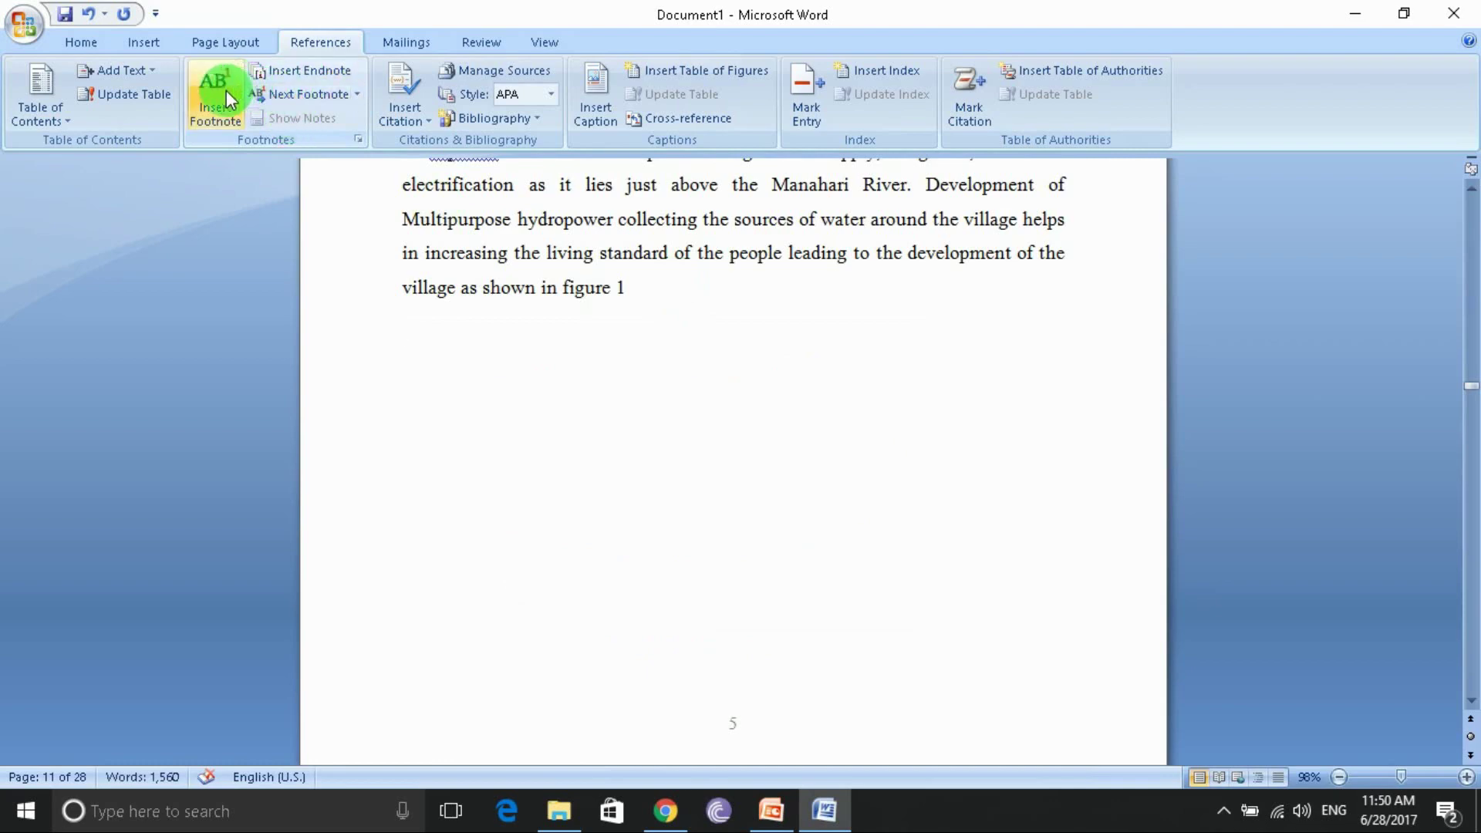
- Insert a Basic Block List SmartArt graphic below the paragraph and type its first entry
{"action": "left_click", "coordinate": [153, 44]}
{"action": "left_click", "coordinate": [312, 100]}
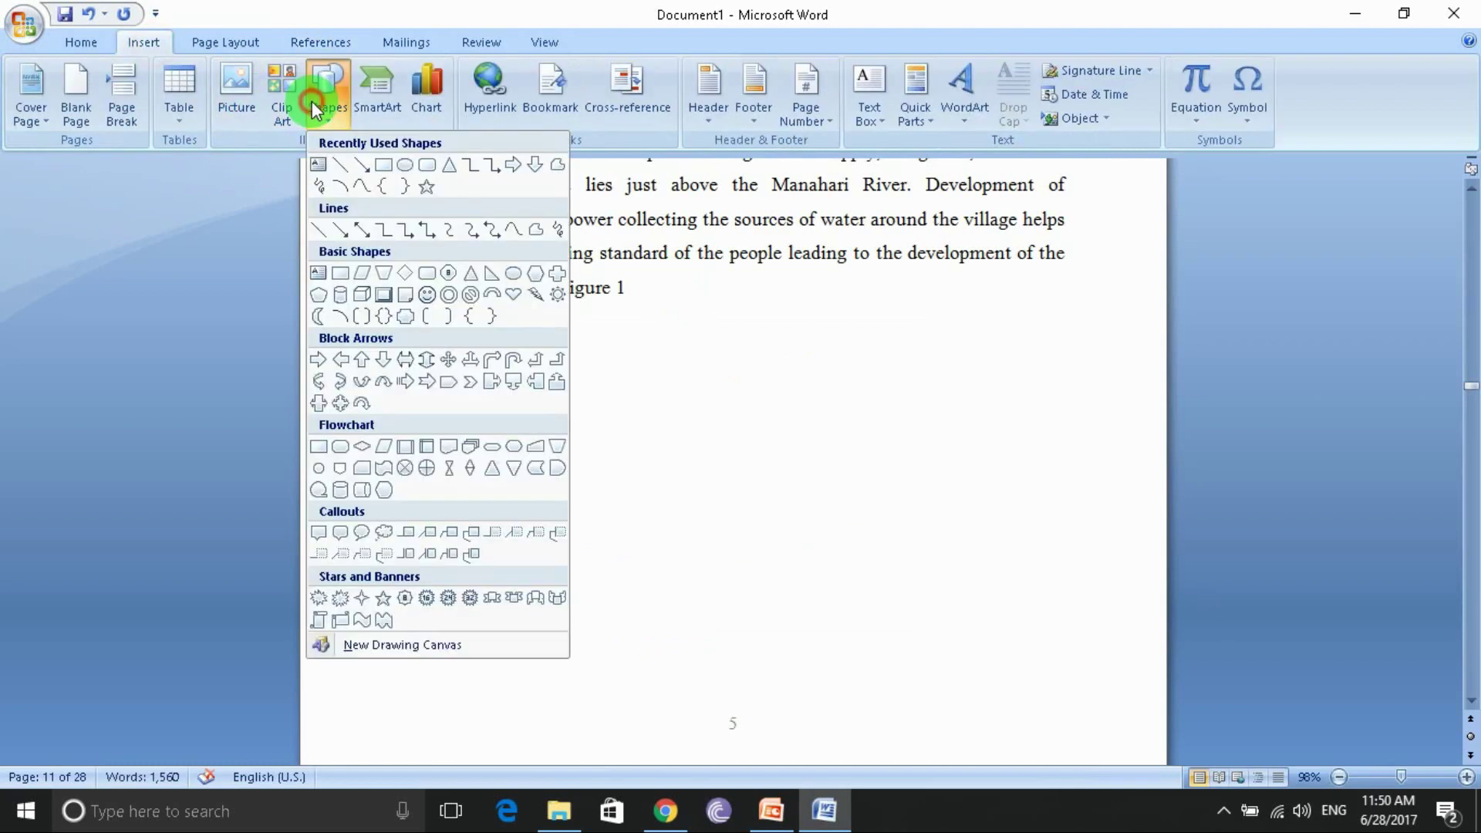
{"action": "left_click", "coordinate": [381, 92]}
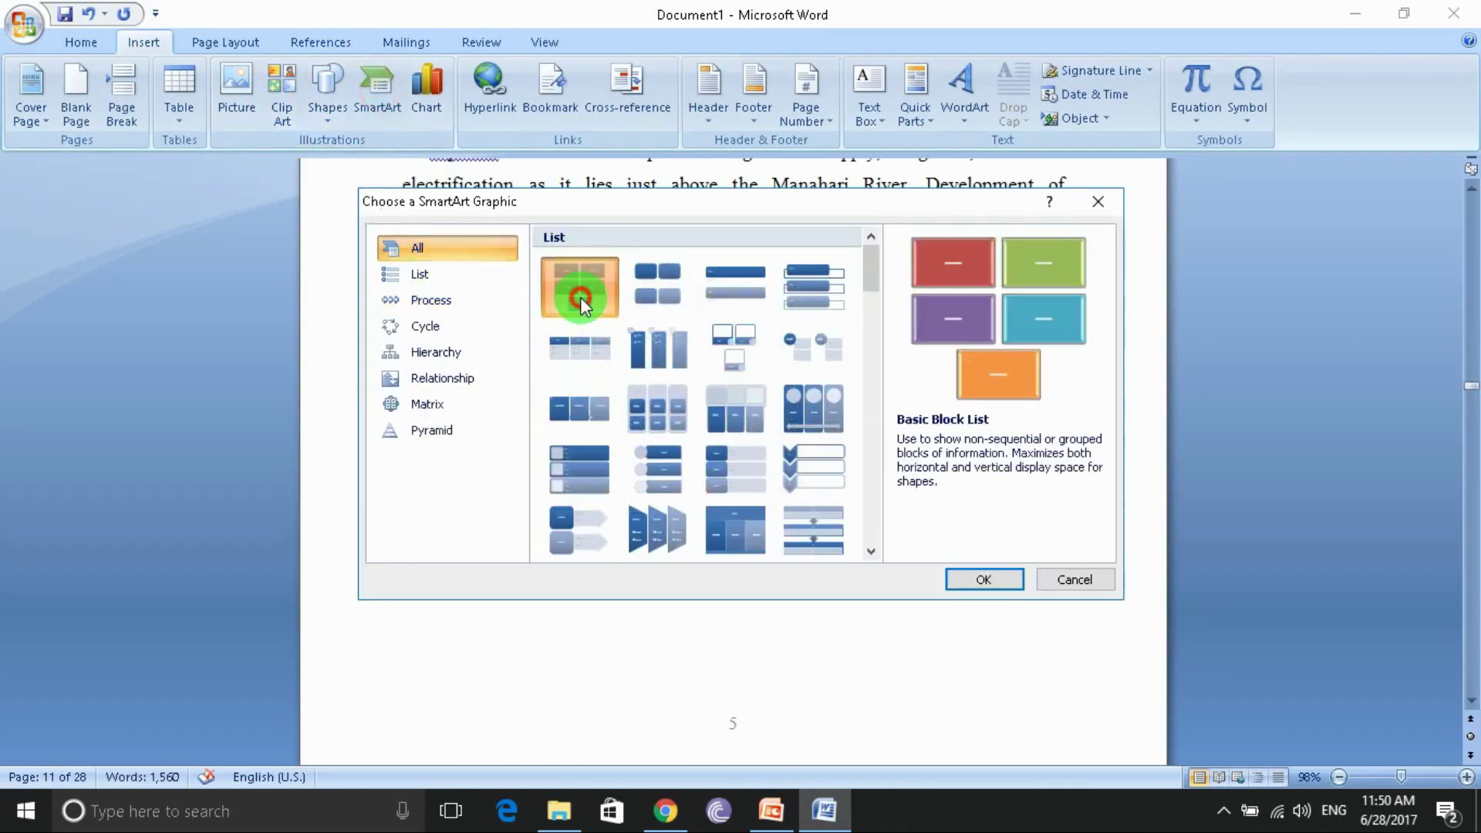
{"action": "left_click", "coordinate": [994, 580]}
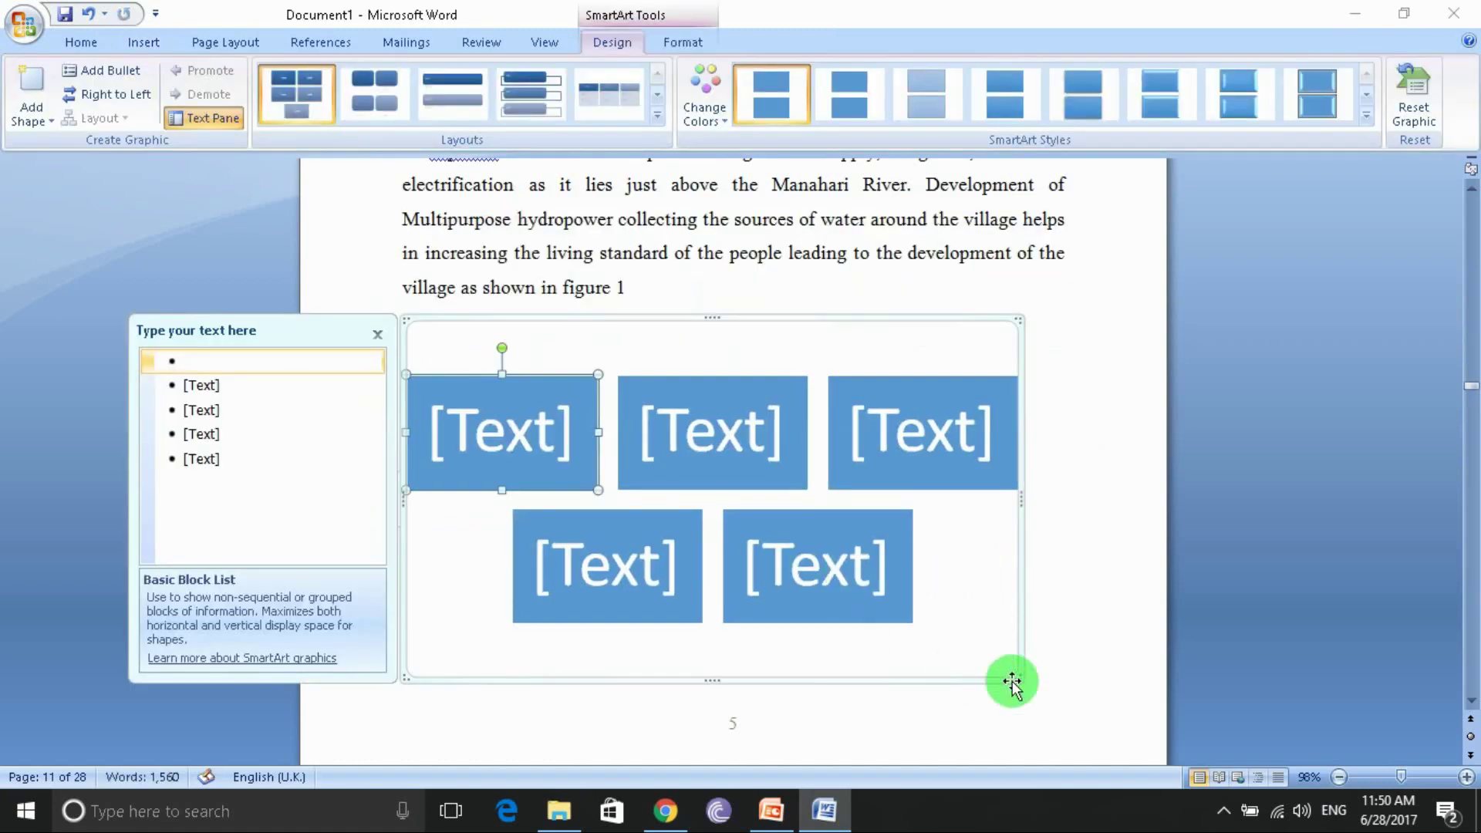
{"action": "left_click", "coordinate": [542, 436]}
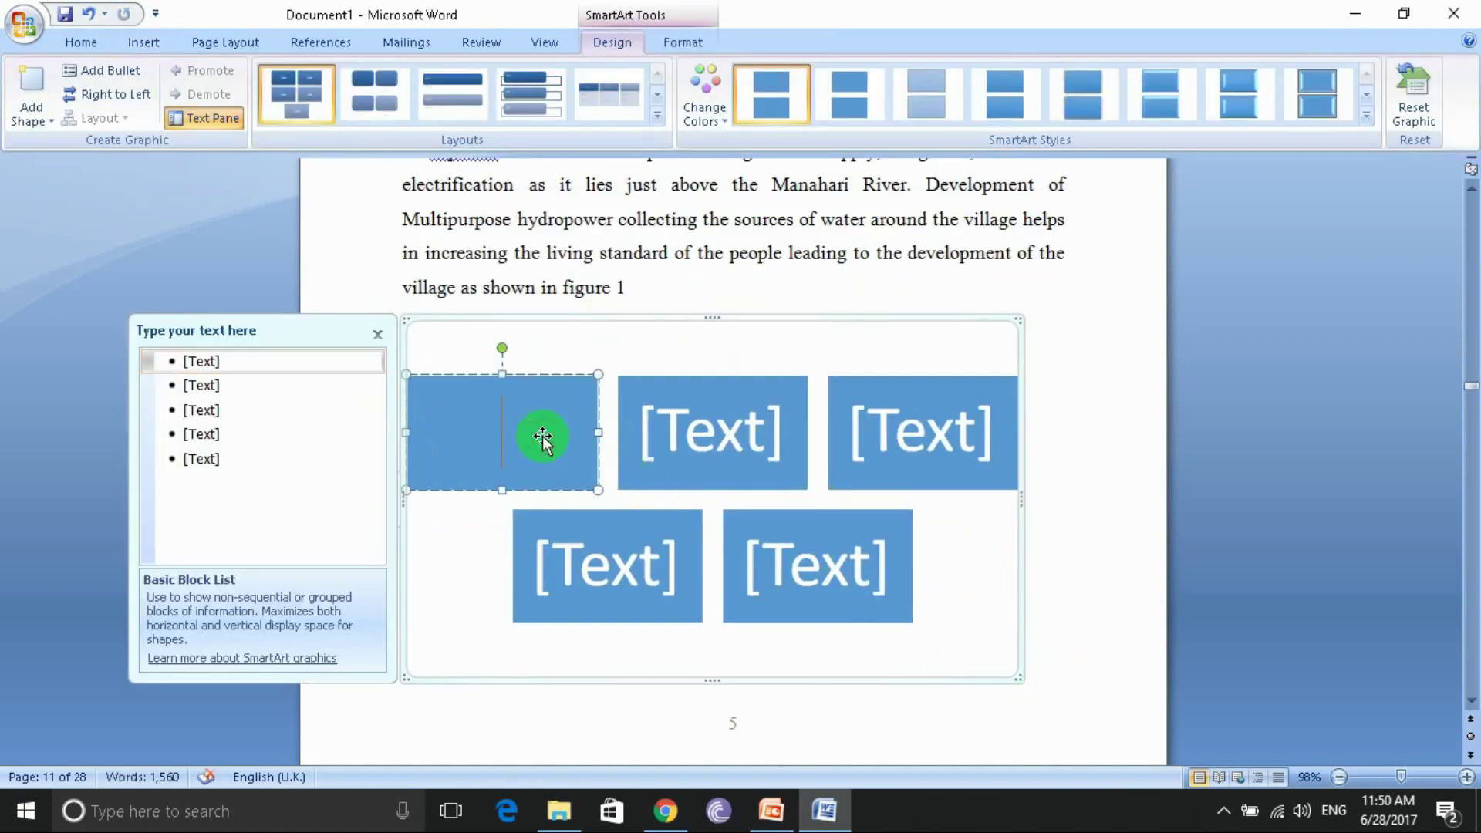
{"action": "type", "text": "tect"}
{"action": "key", "text": "Return"}
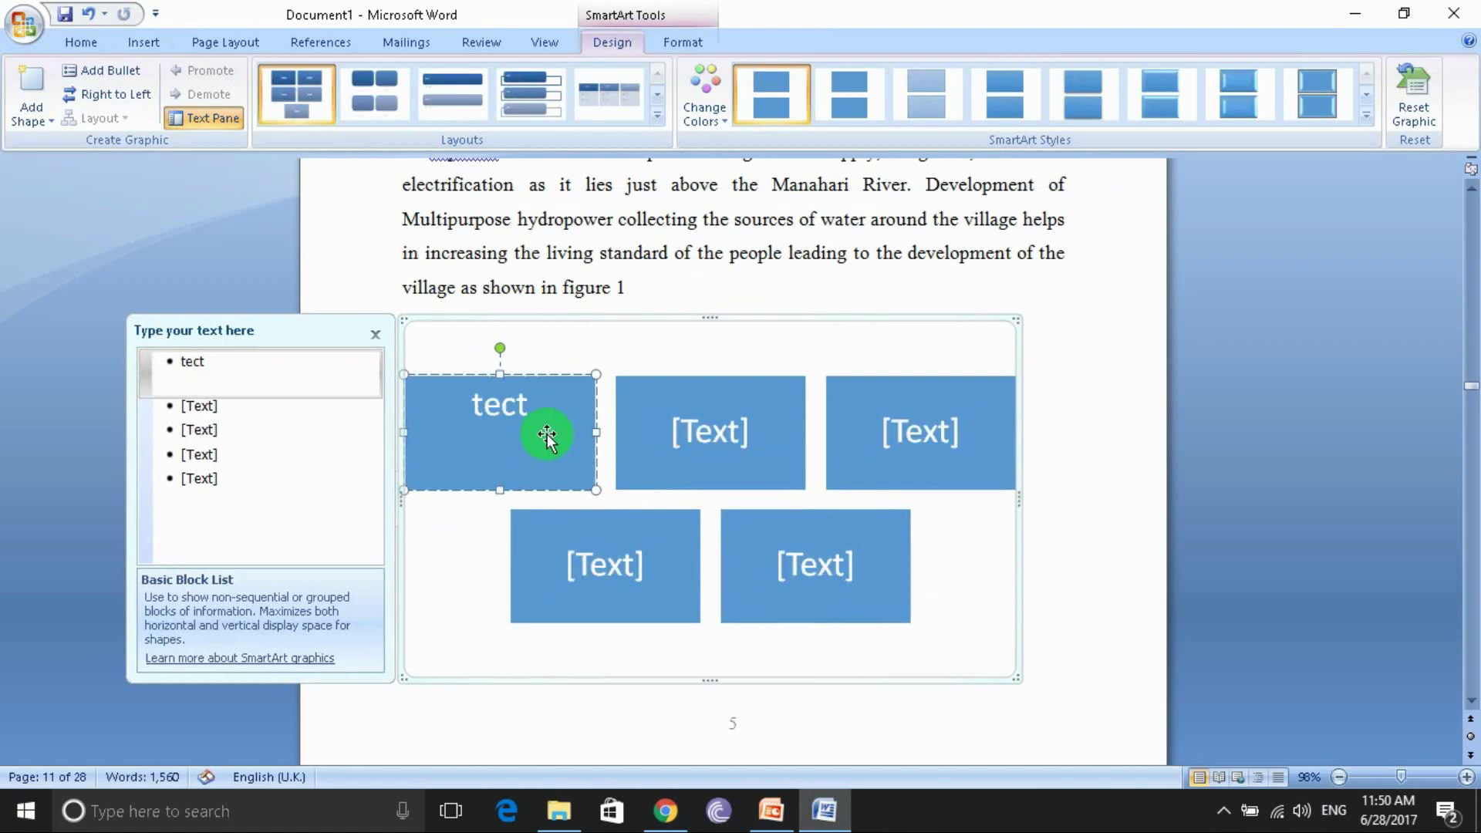
{"action": "left_click", "coordinate": [1107, 628]}
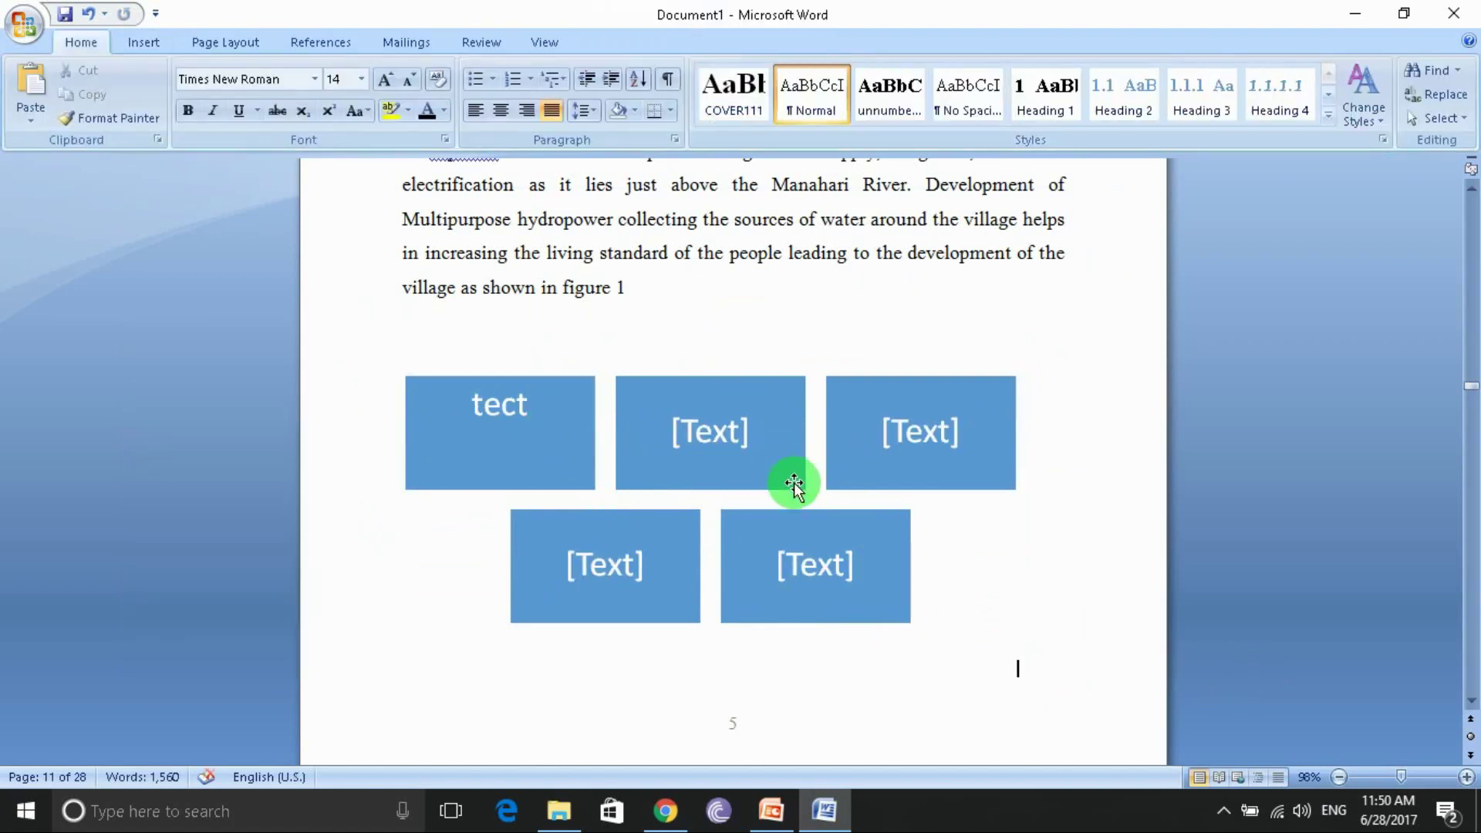
- Select the block-list diagram and open Insert Caption from the References tab
{"action": "scroll", "coordinate": [794, 483], "scroll_direction": "down", "scroll_amount": 3}
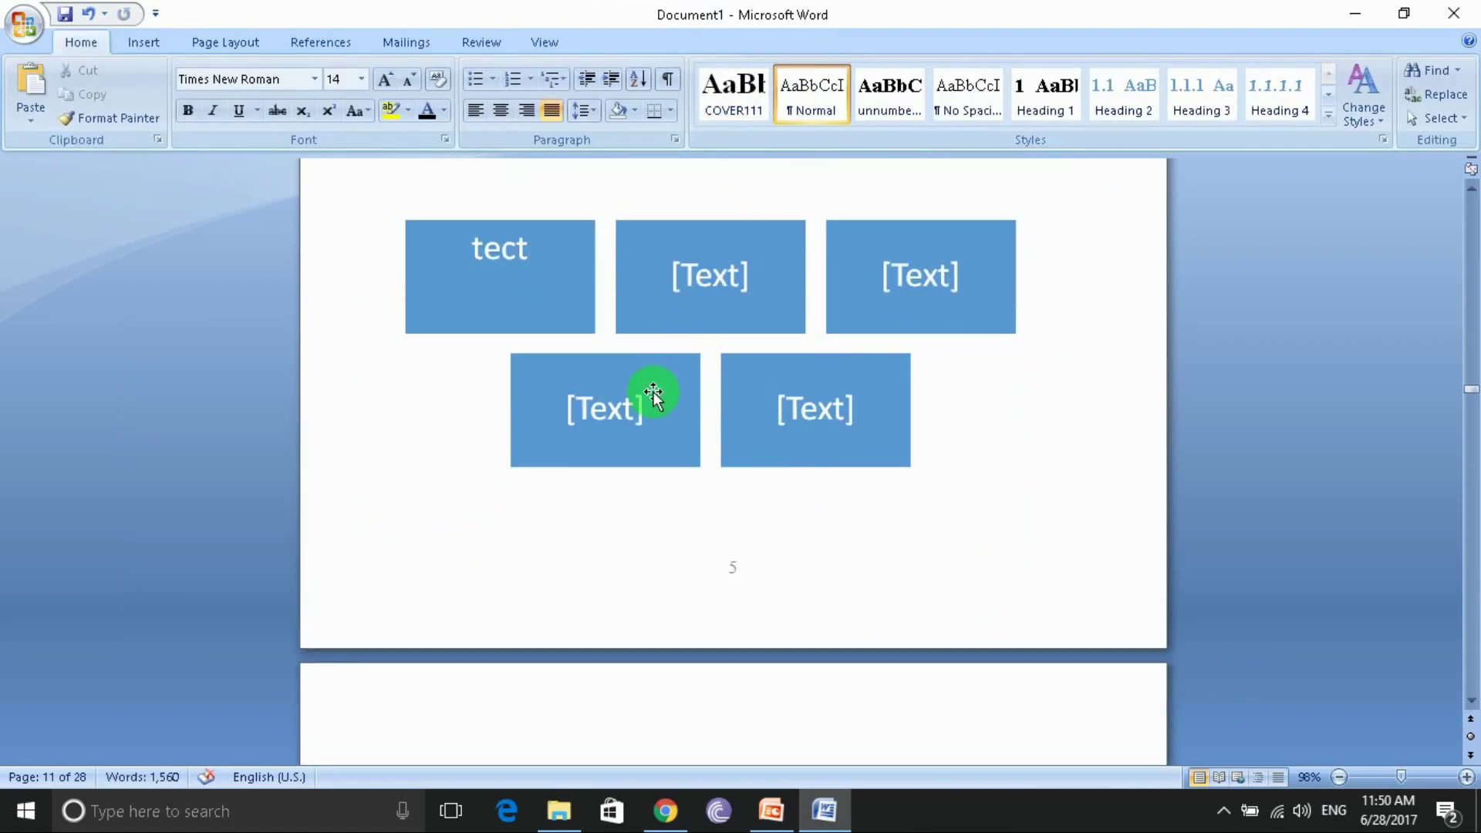
{"action": "scroll", "coordinate": [654, 395], "scroll_direction": "up", "scroll_amount": 2}
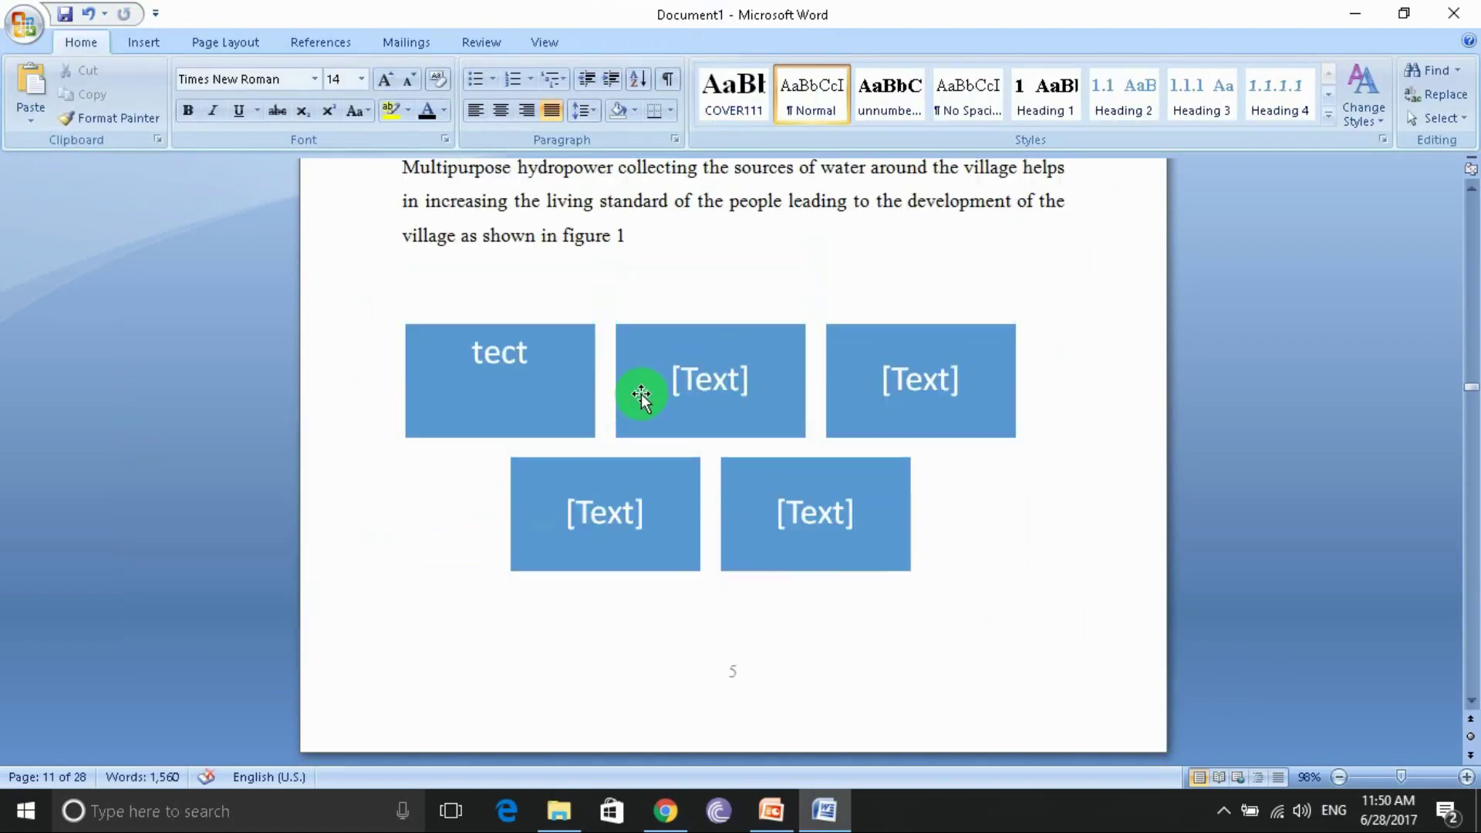
{"action": "left_click", "coordinate": [660, 487]}
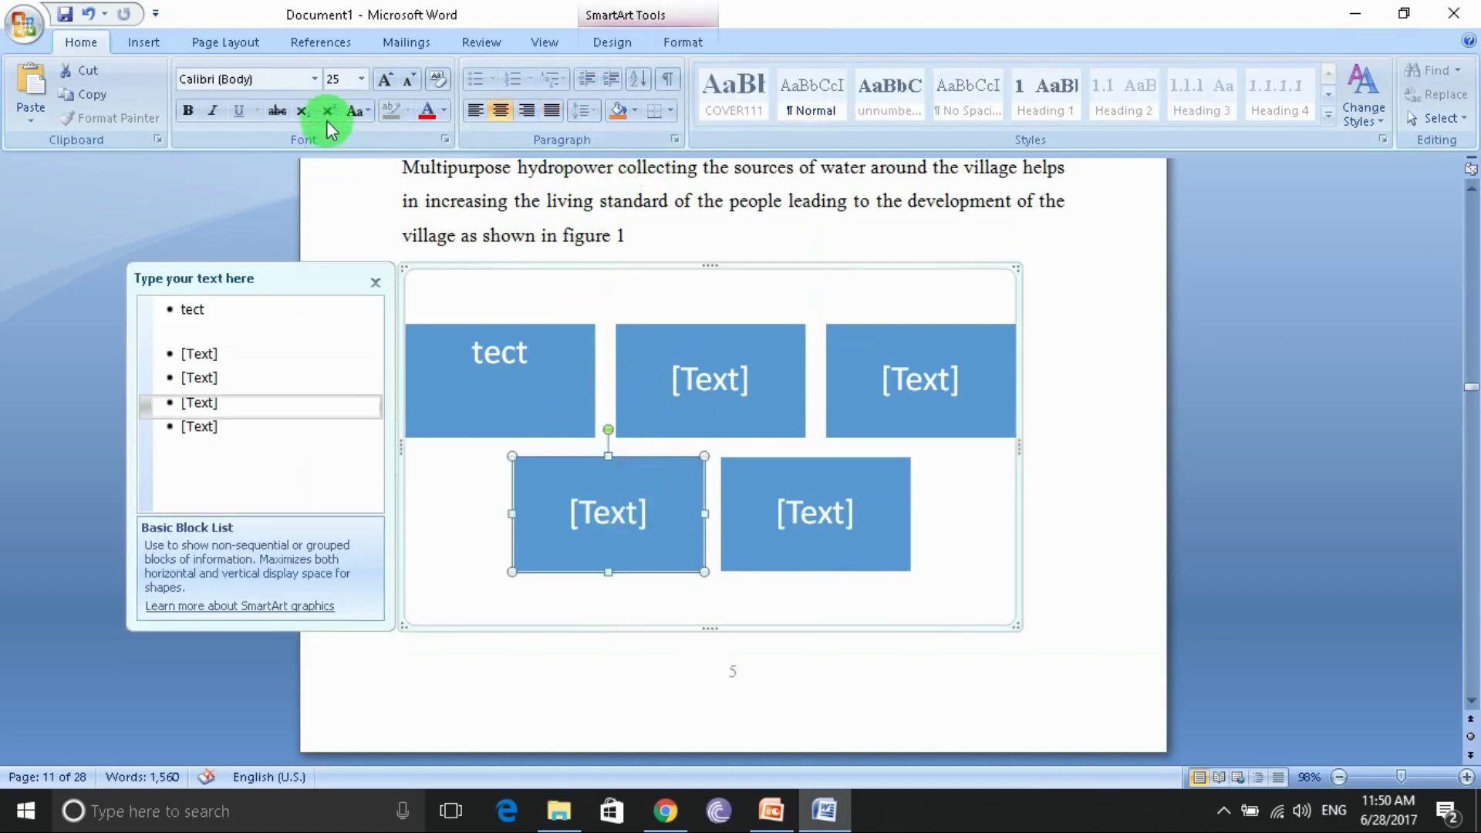
{"action": "left_click", "coordinate": [320, 41]}
{"action": "left_click", "coordinate": [596, 108]}
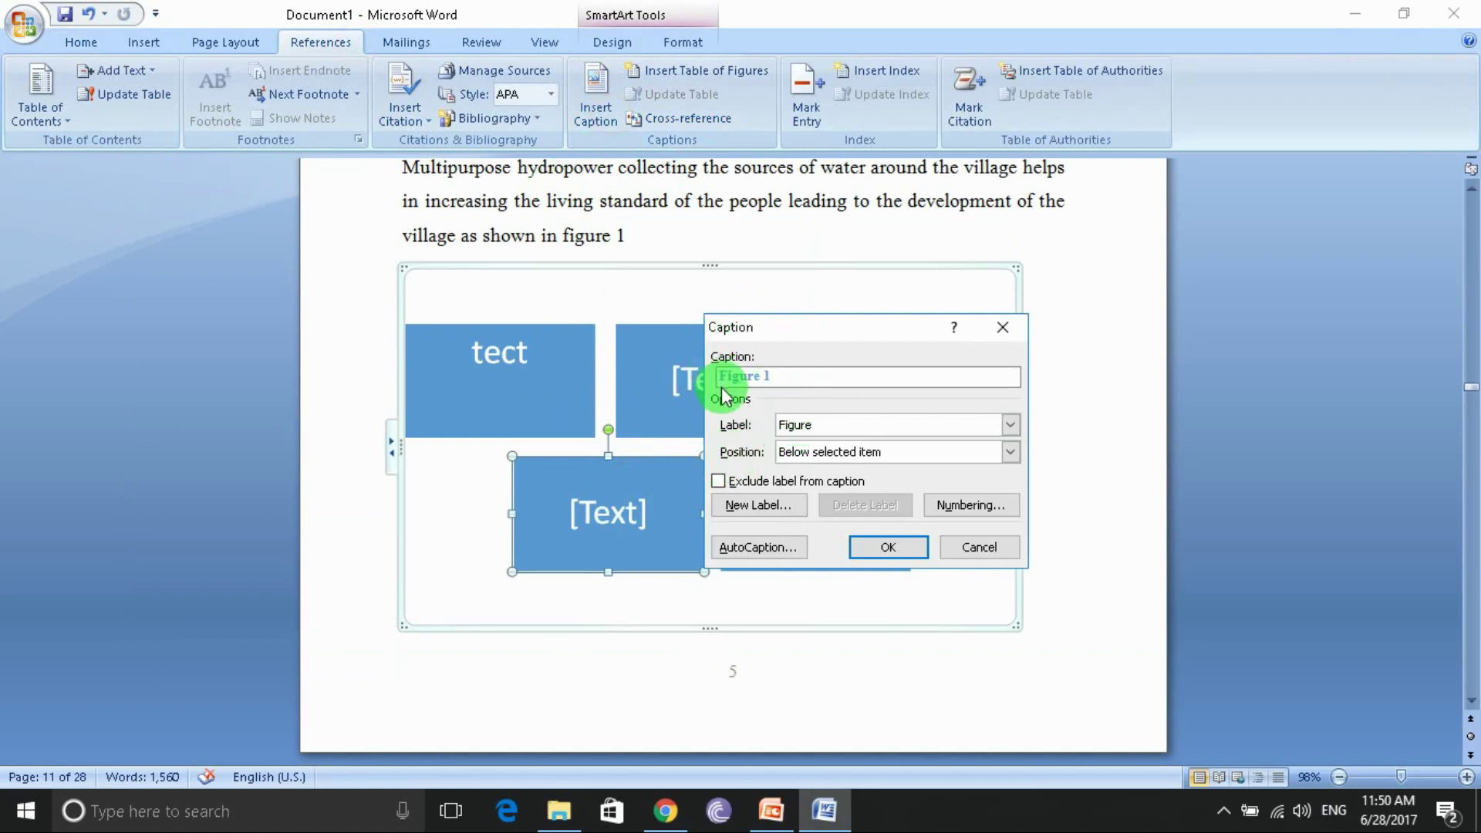
- Caption the block-list diagram 'Figure 1: list' and centre it with two tabs
{"action": "left_click", "coordinate": [863, 549]}
{"action": "scroll", "coordinate": [798, 557], "scroll_direction": "down", "scroll_amount": 3}
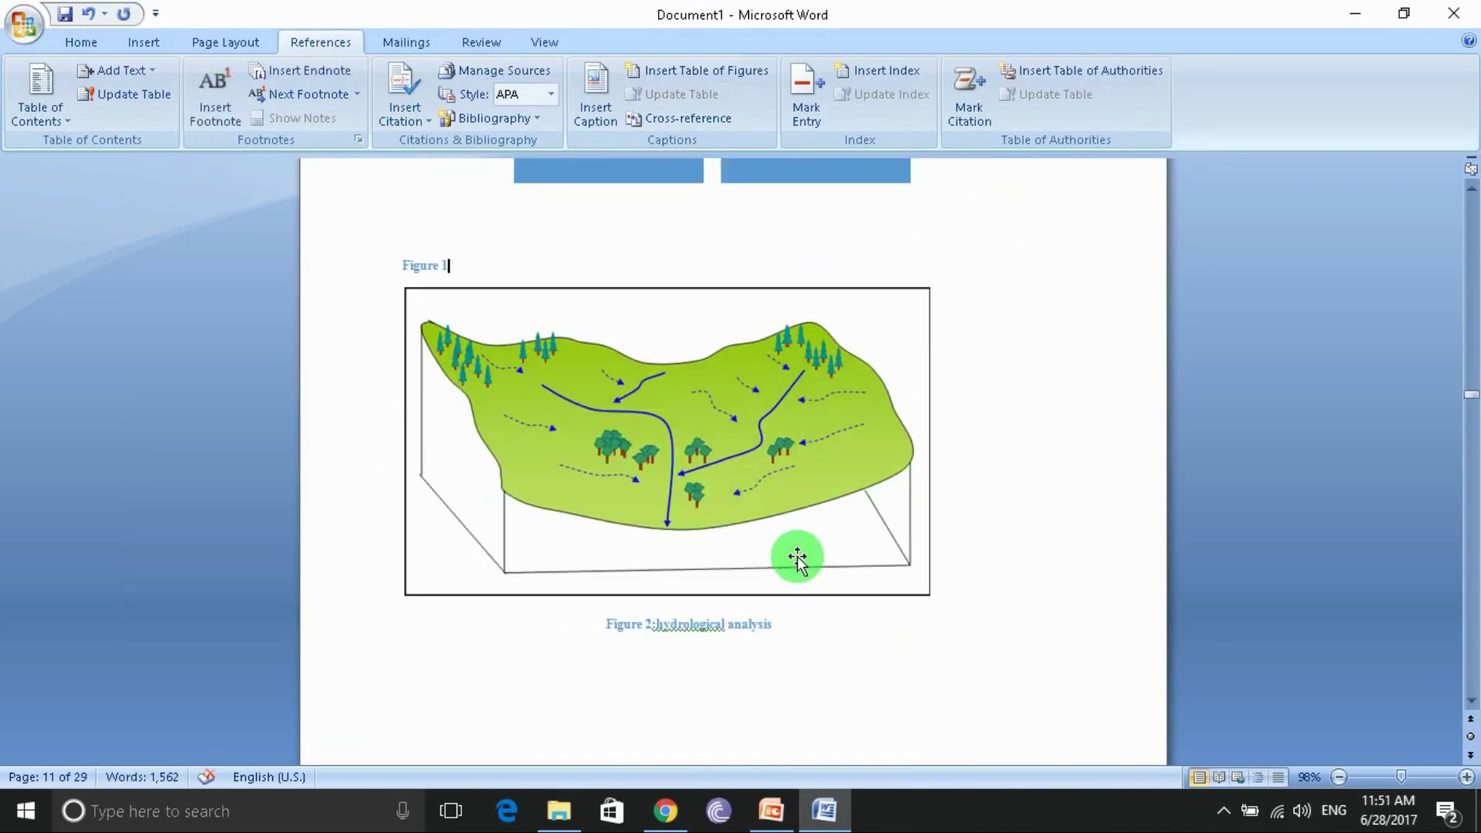
{"action": "scroll", "coordinate": [798, 555], "scroll_direction": "up", "scroll_amount": 1}
{"action": "type", "text": "list"}
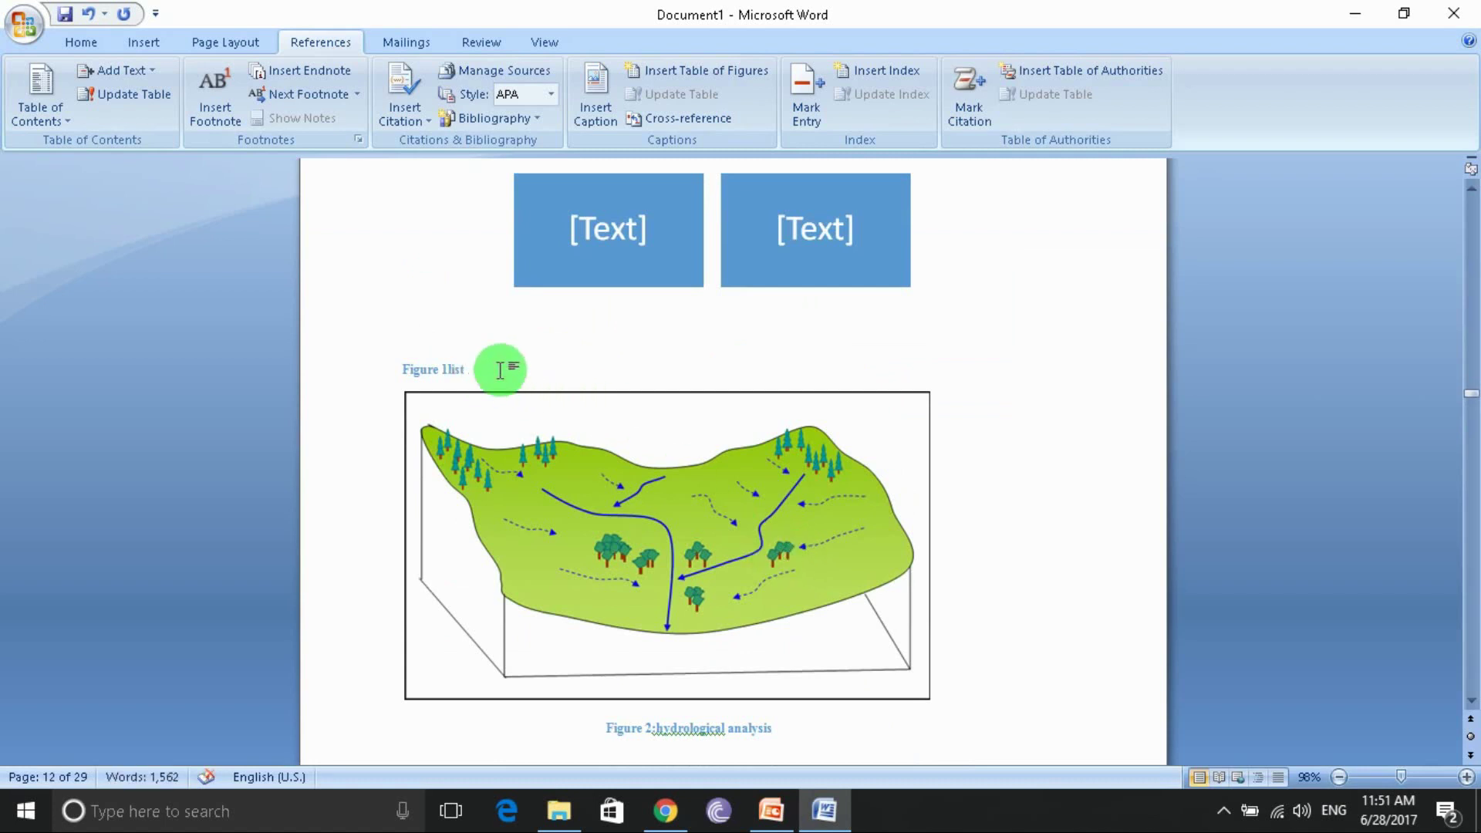
{"action": "type", "text": ":"}
{"action": "left_click", "coordinate": [446, 366]}
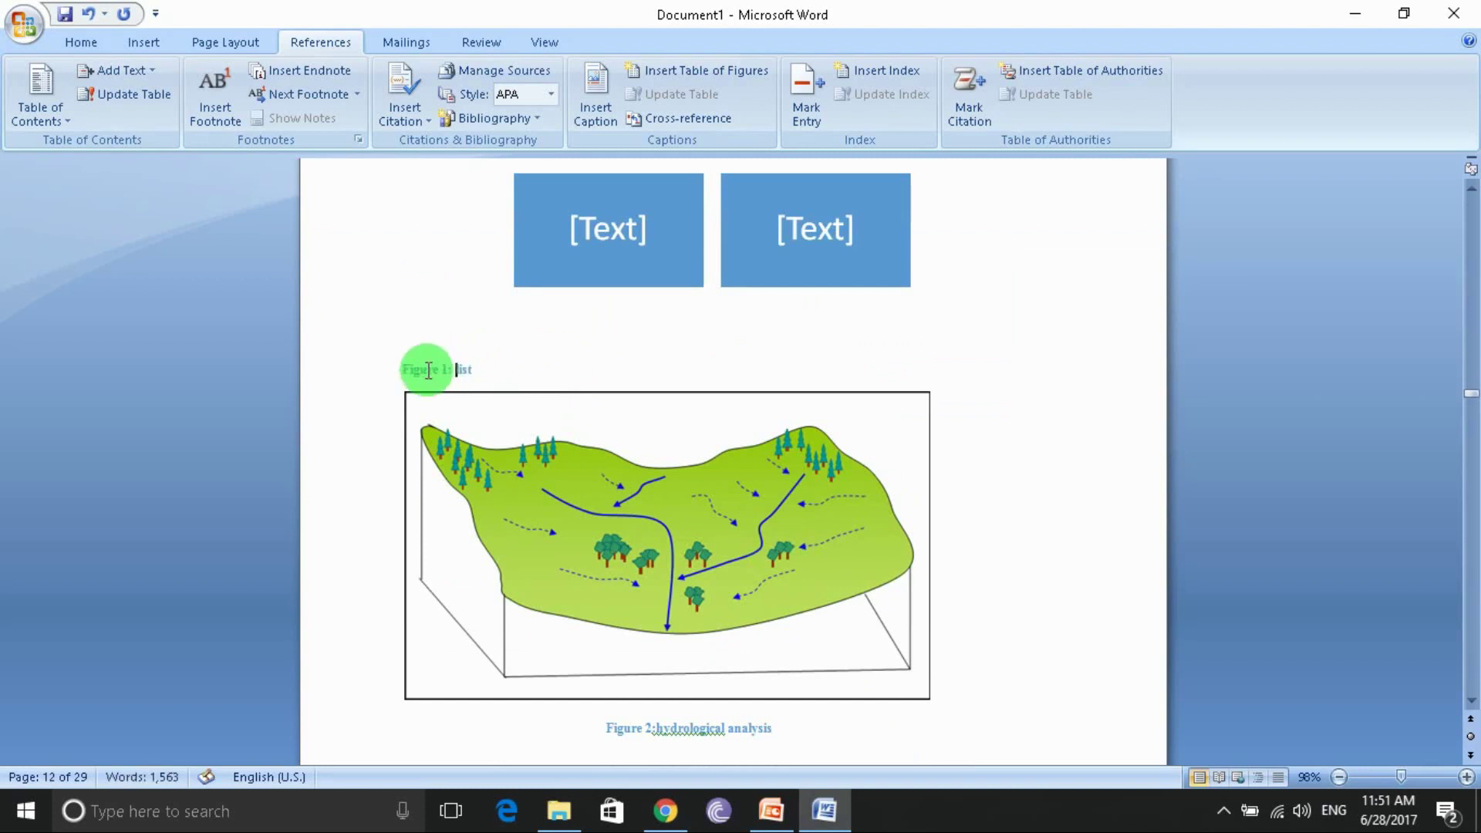
{"action": "left_click", "coordinate": [399, 371]}
{"action": "key", "text": "Tab"}
{"action": "key", "text": "Tab"}
{"action": "key", "text": "Tab"}
{"action": "key", "text": "Tab"}
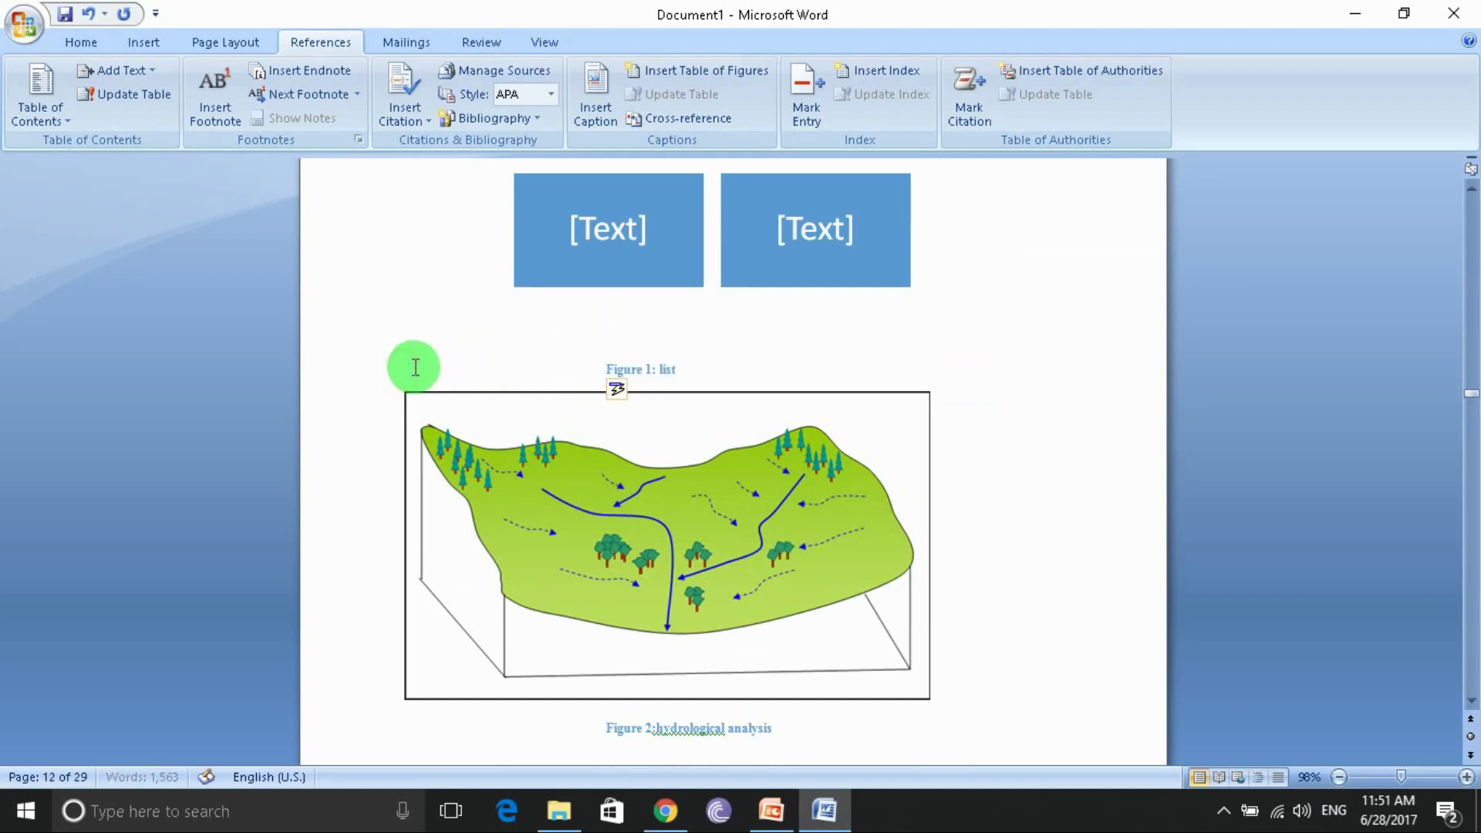
{"action": "key", "text": "Tab"}
{"action": "left_click", "coordinate": [852, 338]}
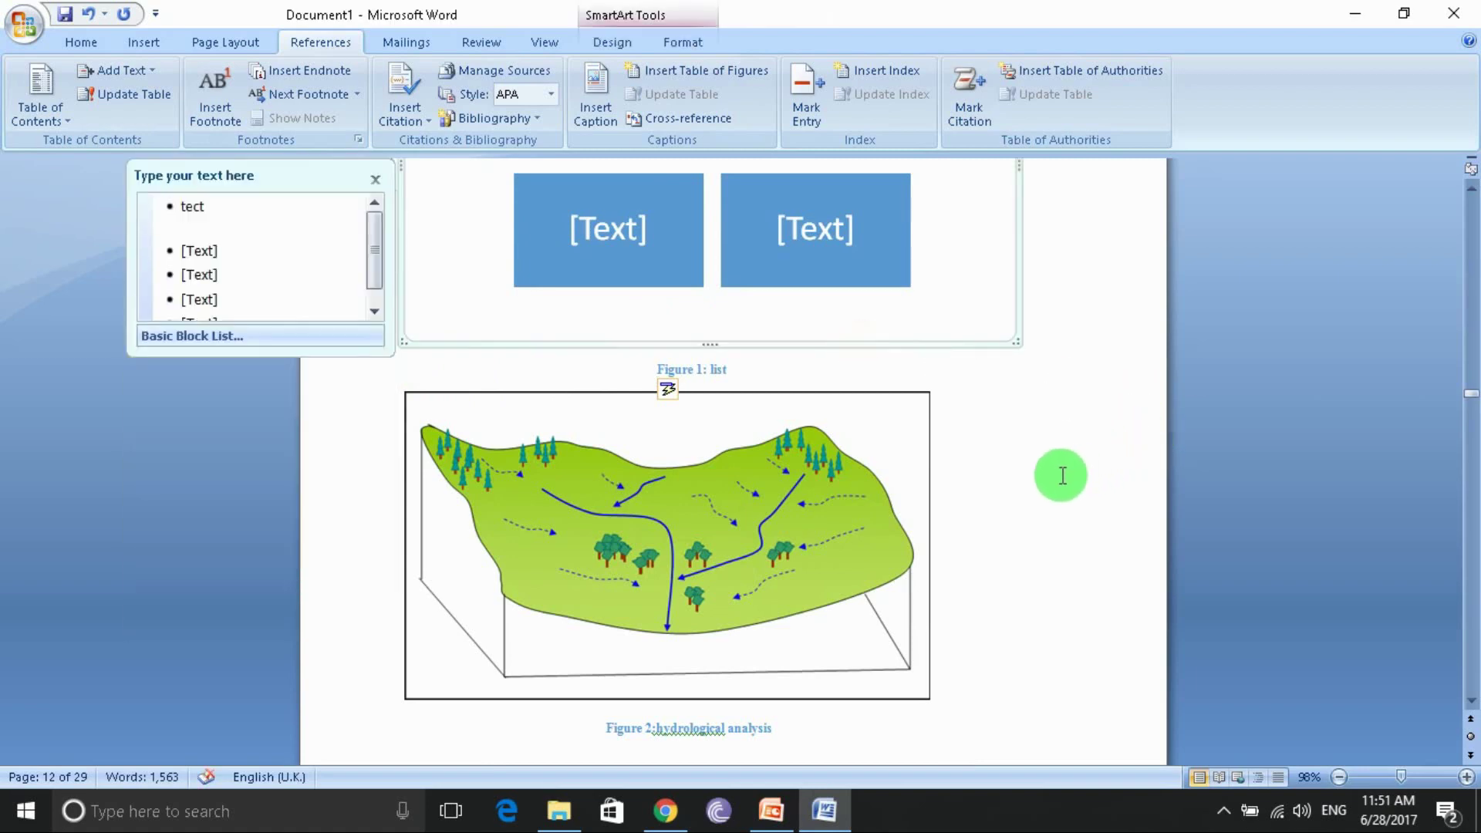
- Deselect the SmartArt and scroll back to the paragraph ending 'as shown in figure 1'
{"action": "scroll", "coordinate": [1062, 475], "scroll_direction": "up", "scroll_amount": 1}
{"action": "scroll", "coordinate": [1046, 474], "scroll_direction": "down", "scroll_amount": 3}
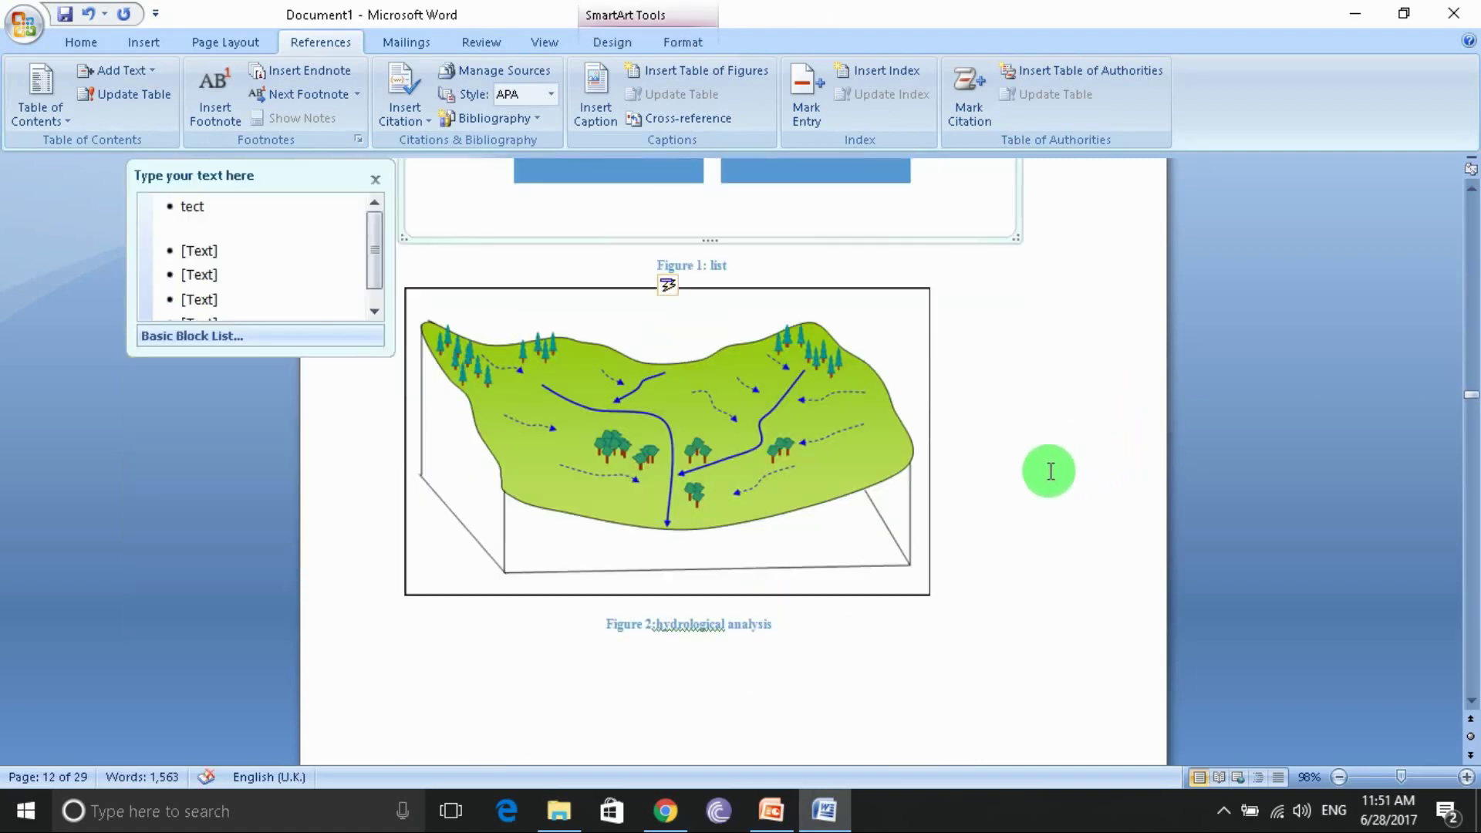
{"action": "left_click", "coordinate": [1046, 466]}
{"action": "scroll", "coordinate": [1046, 466], "scroll_direction": "up", "scroll_amount": 4}
{"action": "scroll", "coordinate": [1041, 469], "scroll_direction": "up", "scroll_amount": 5}
{"action": "scroll", "coordinate": [1038, 467], "scroll_direction": "down", "scroll_amount": 5}
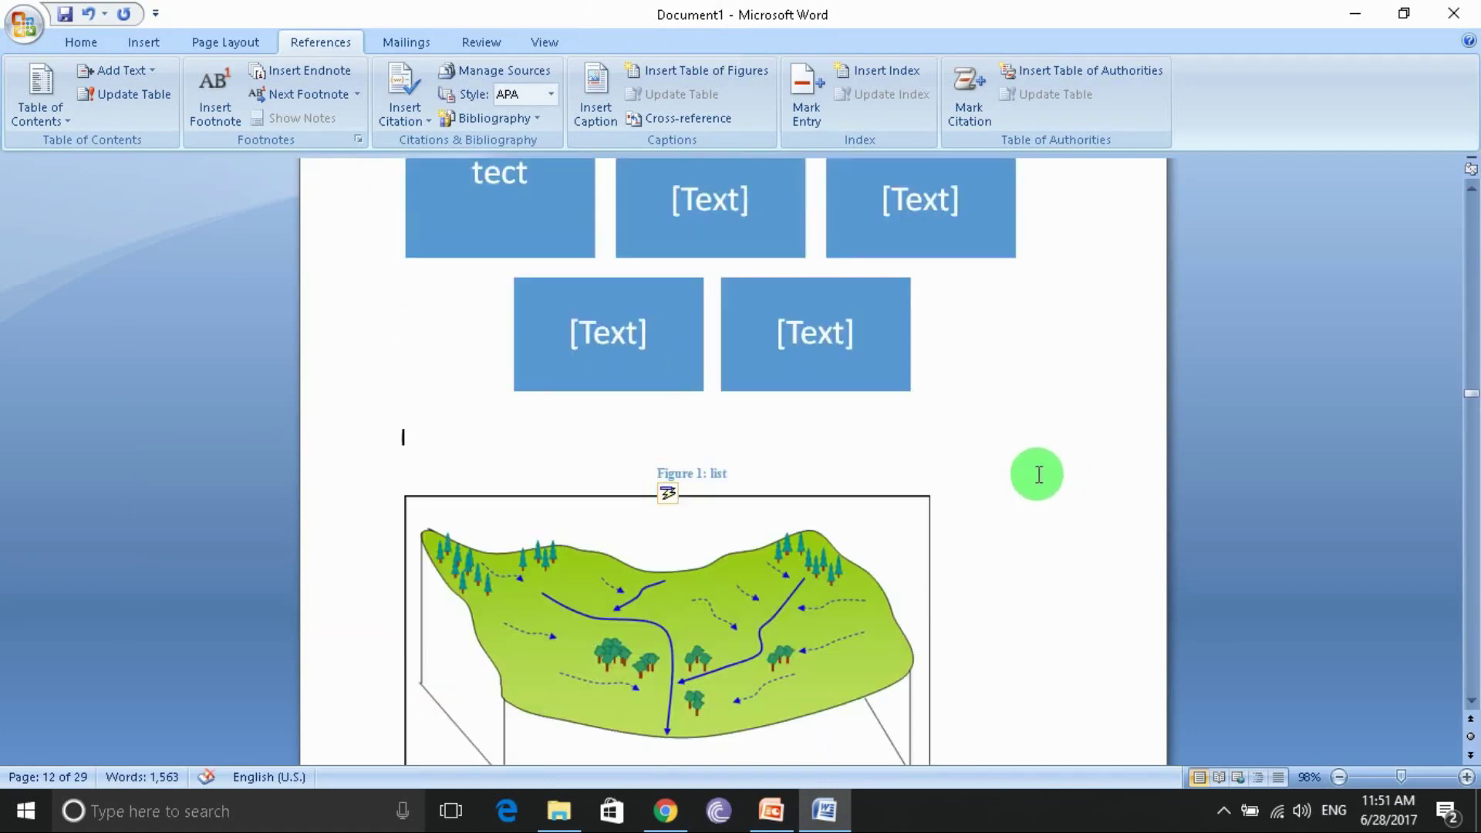
{"action": "scroll", "coordinate": [1010, 476], "scroll_direction": "down", "scroll_amount": 2}
{"action": "scroll", "coordinate": [1007, 476], "scroll_direction": "up", "scroll_amount": 5}
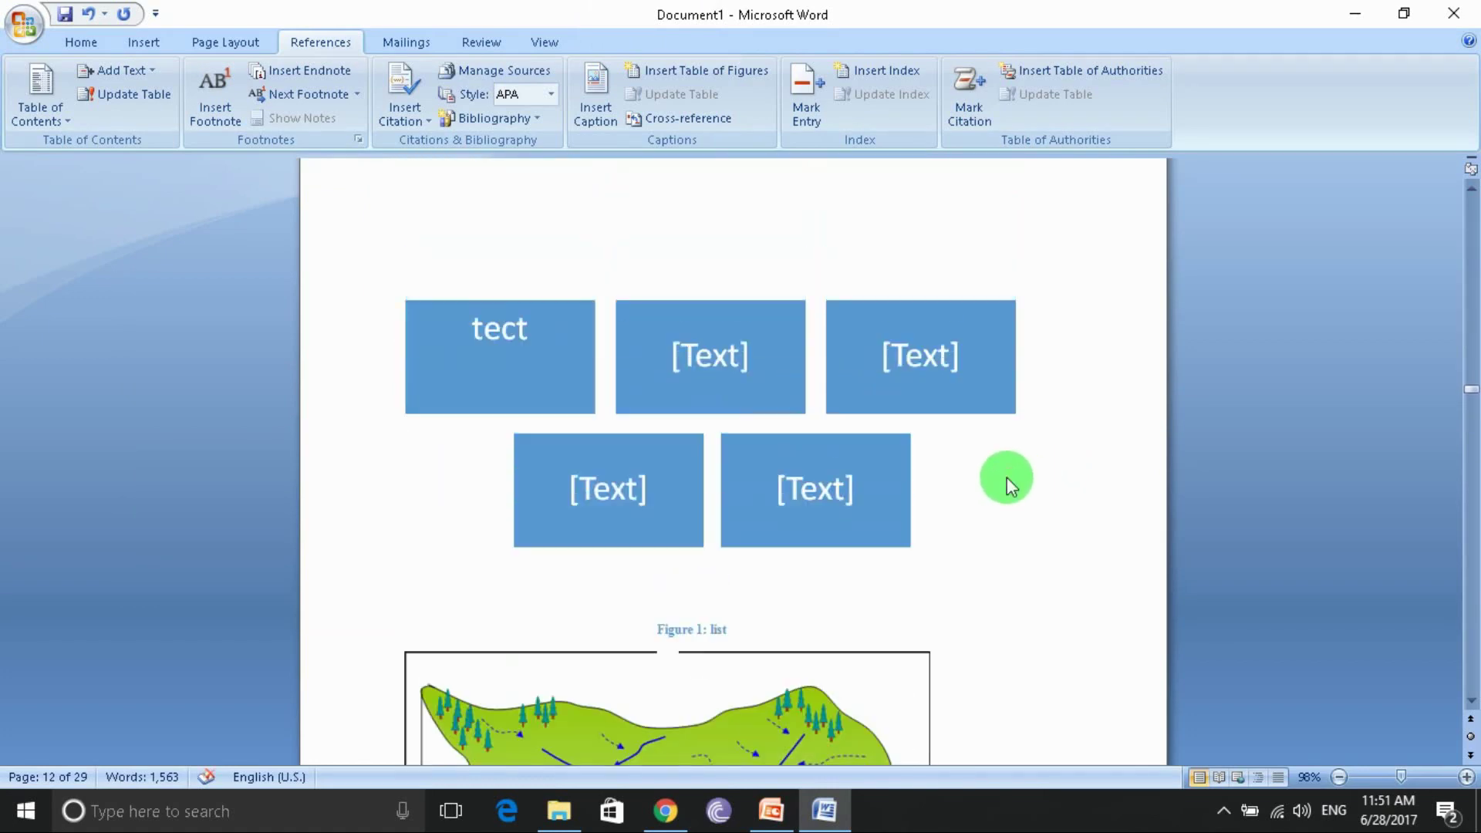
{"action": "scroll", "coordinate": [1006, 476], "scroll_direction": "up", "scroll_amount": 8}
{"action": "scroll", "coordinate": [1007, 476], "scroll_direction": "up", "scroll_amount": 3}
{"action": "scroll", "coordinate": [1007, 476], "scroll_direction": "down", "scroll_amount": 2}
{"action": "scroll", "coordinate": [1006, 476], "scroll_direction": "down", "scroll_amount": 5}
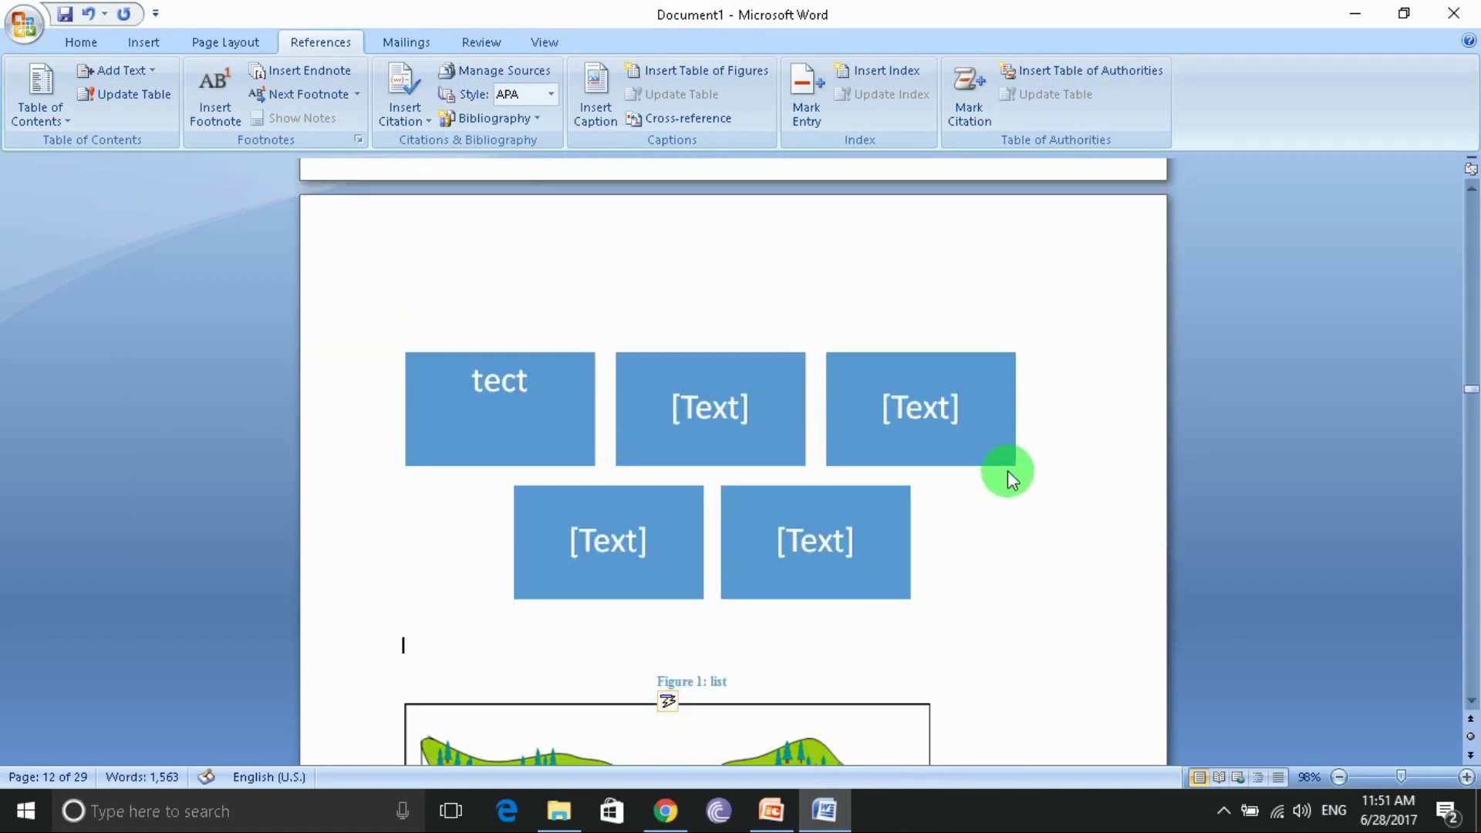
{"action": "scroll", "coordinate": [1007, 470], "scroll_direction": "down", "scroll_amount": 4}
{"action": "scroll", "coordinate": [1010, 469], "scroll_direction": "up", "scroll_amount": 5}
{"action": "scroll", "coordinate": [1010, 468], "scroll_direction": "up", "scroll_amount": 3}
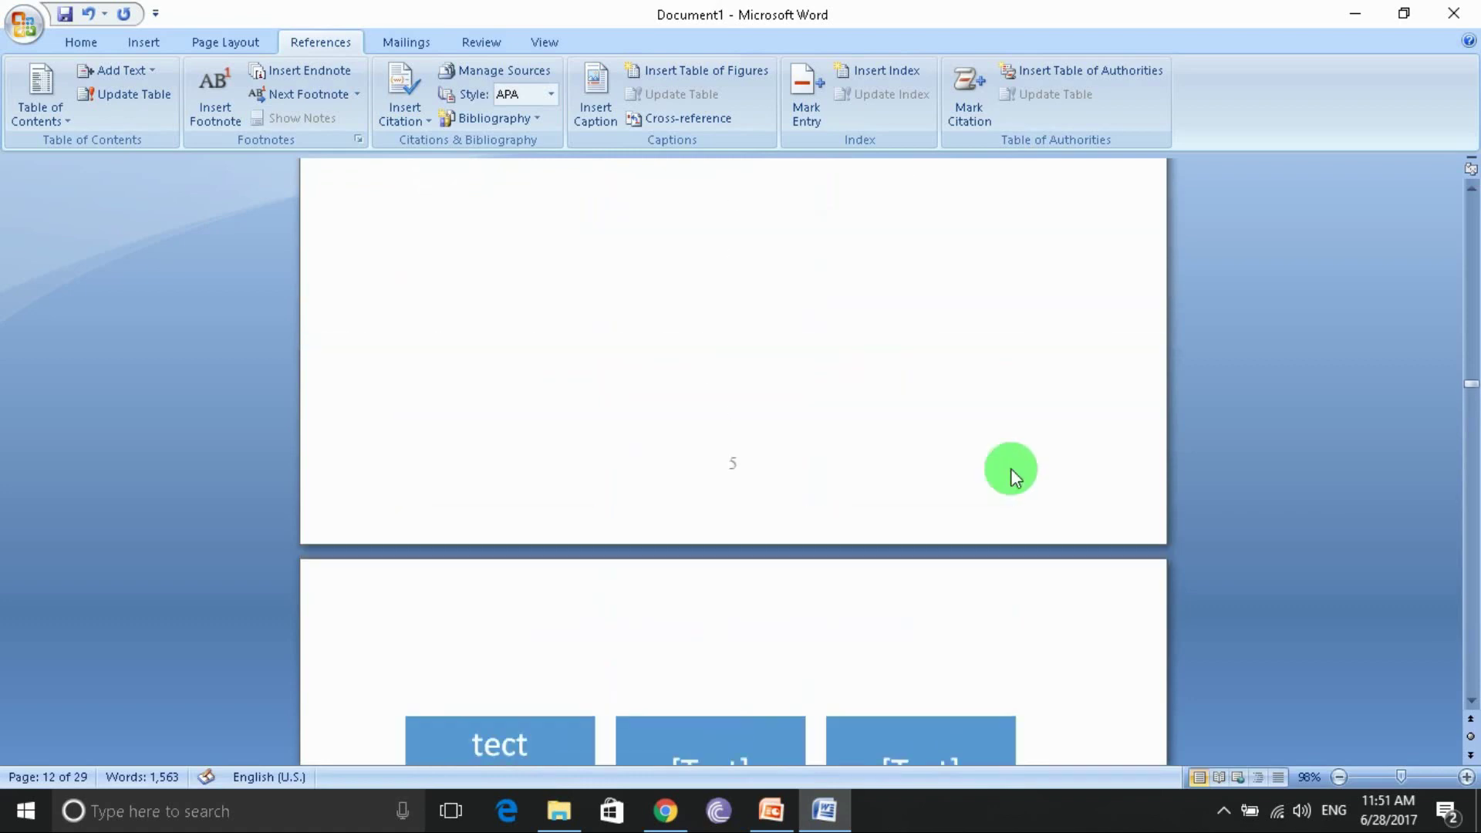
{"action": "scroll", "coordinate": [1011, 469], "scroll_direction": "up", "scroll_amount": 3}
{"action": "scroll", "coordinate": [1011, 469], "scroll_direction": "down", "scroll_amount": 1}
{"action": "scroll", "coordinate": [1010, 468], "scroll_direction": "down", "scroll_amount": 4}
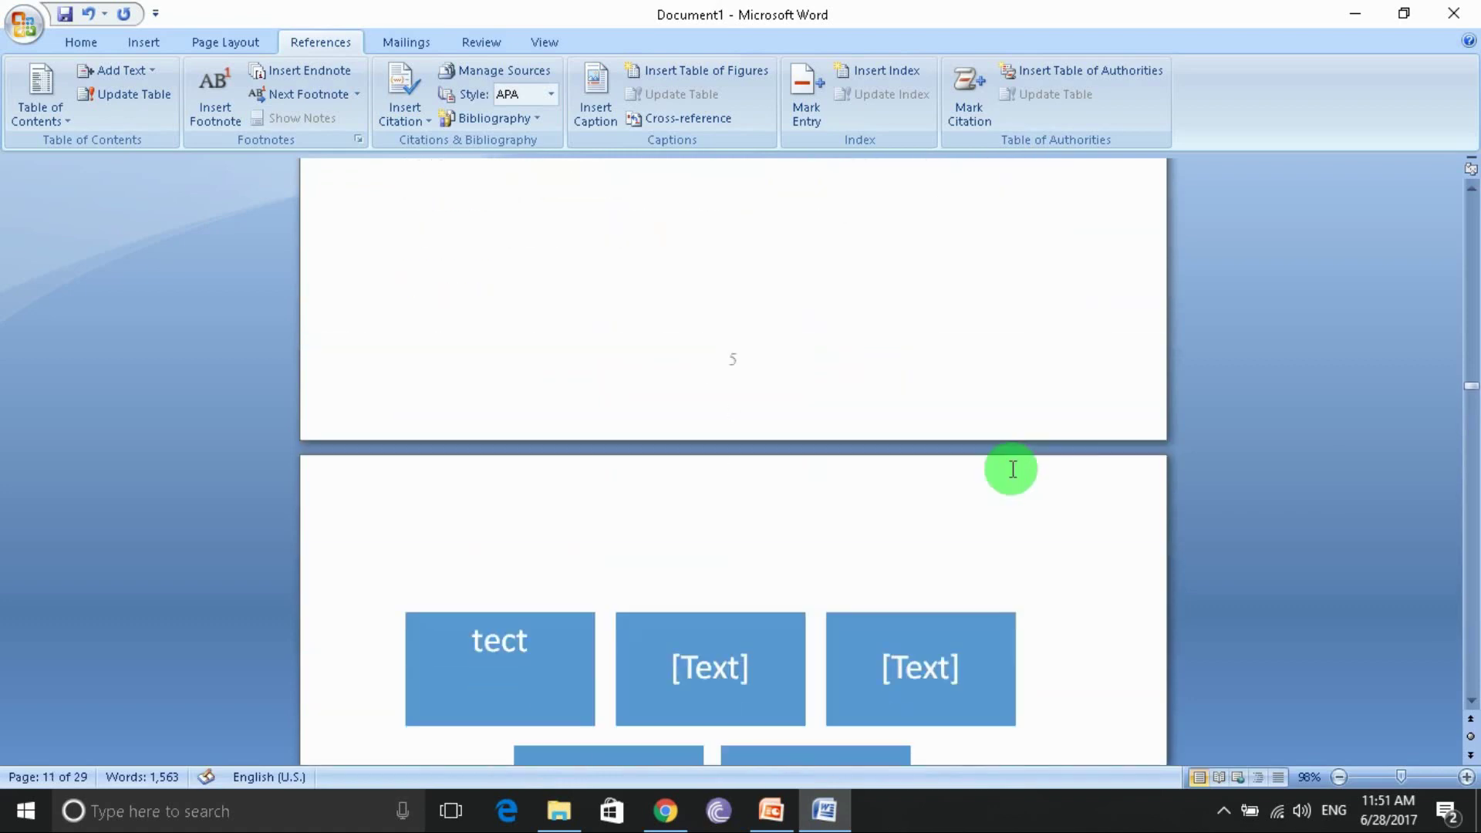
{"action": "scroll", "coordinate": [1010, 467], "scroll_direction": "down", "scroll_amount": 3}
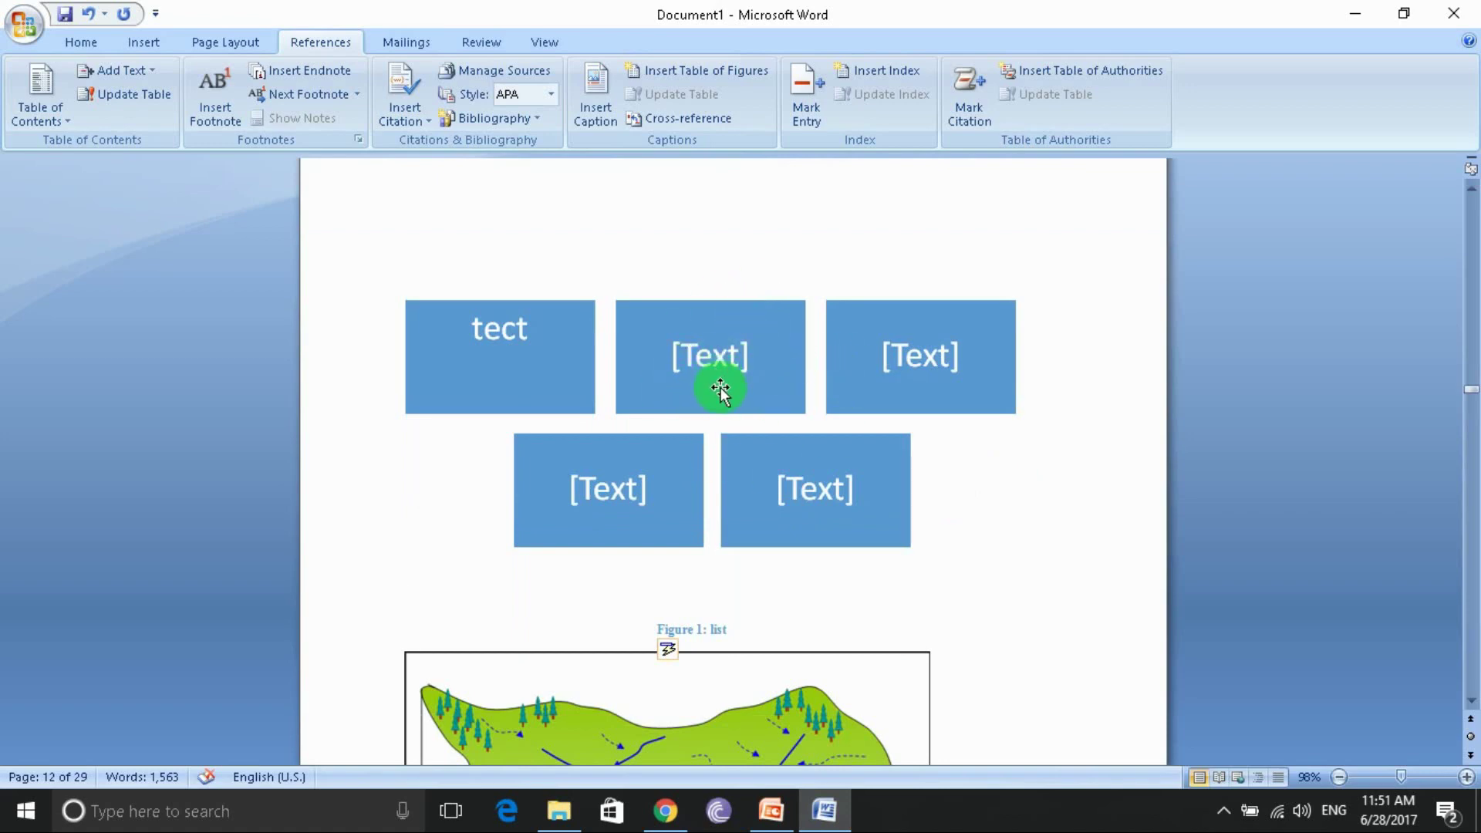
{"action": "scroll", "coordinate": [719, 389], "scroll_direction": "up", "scroll_amount": 5}
{"action": "scroll", "coordinate": [720, 390], "scroll_direction": "up", "scroll_amount": 5}
{"action": "scroll", "coordinate": [720, 390], "scroll_direction": "up", "scroll_amount": 5}
{"action": "scroll", "coordinate": [725, 400], "scroll_direction": "down", "scroll_amount": 1}
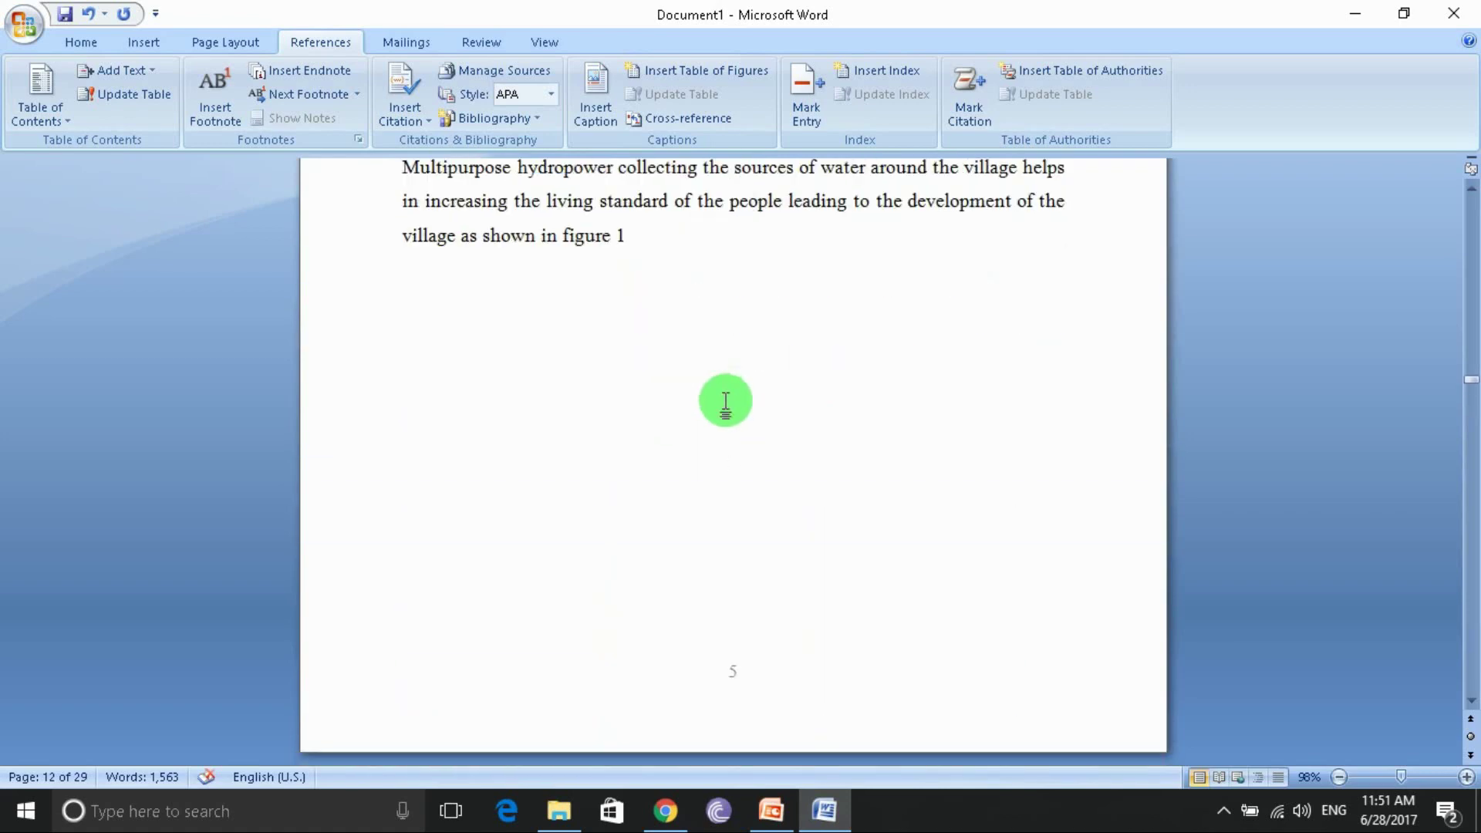
{"action": "scroll", "coordinate": [588, 274], "scroll_direction": "down", "scroll_amount": 2}
{"action": "scroll", "coordinate": [588, 274], "scroll_direction": "up", "scroll_amount": 3}
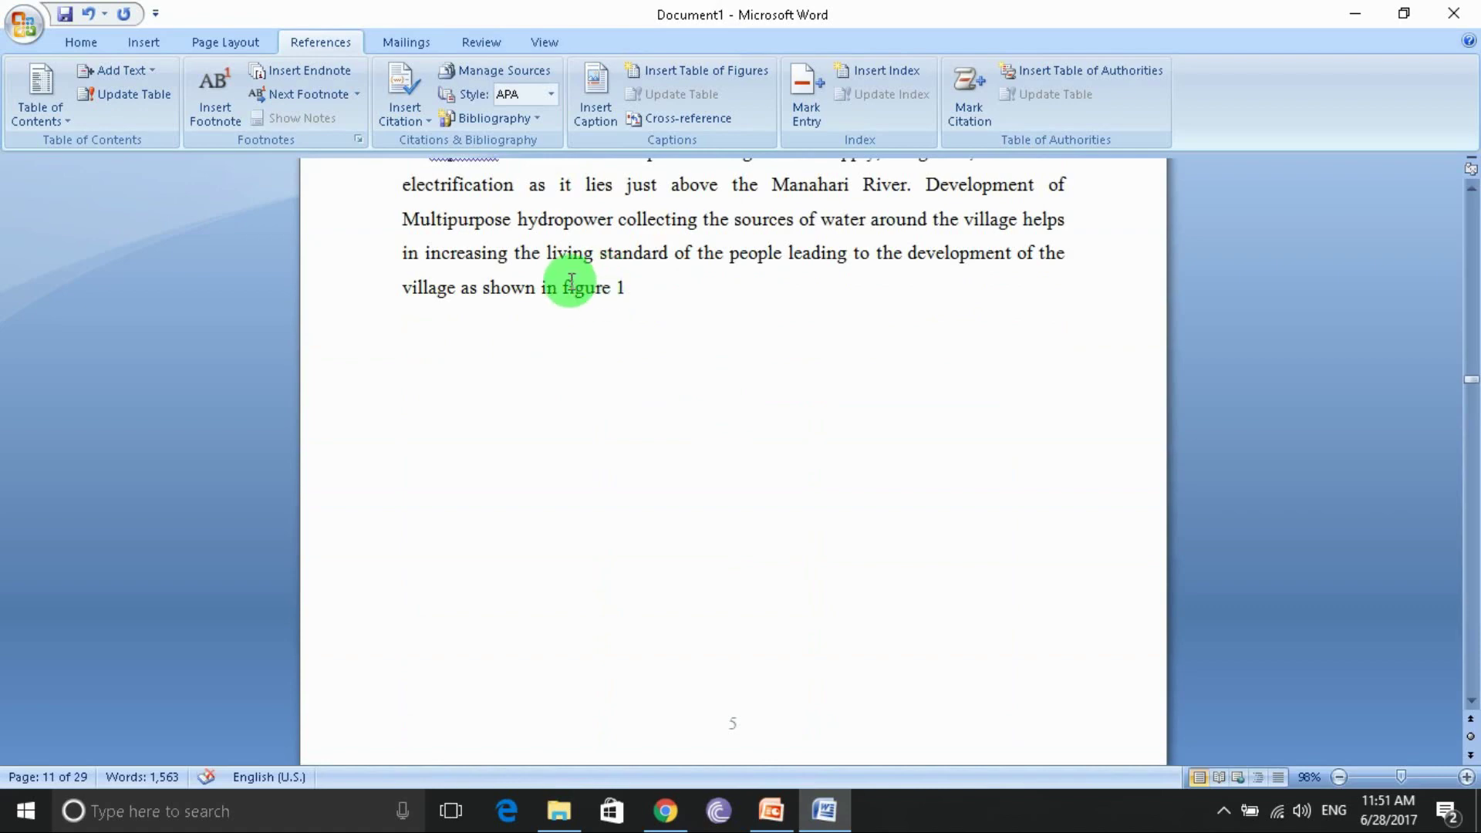
{"action": "scroll", "coordinate": [677, 284], "scroll_direction": "down", "scroll_amount": 10}
{"action": "scroll", "coordinate": [677, 285], "scroll_direction": "down", "scroll_amount": 7}
{"action": "scroll", "coordinate": [677, 288], "scroll_direction": "down", "scroll_amount": 3}
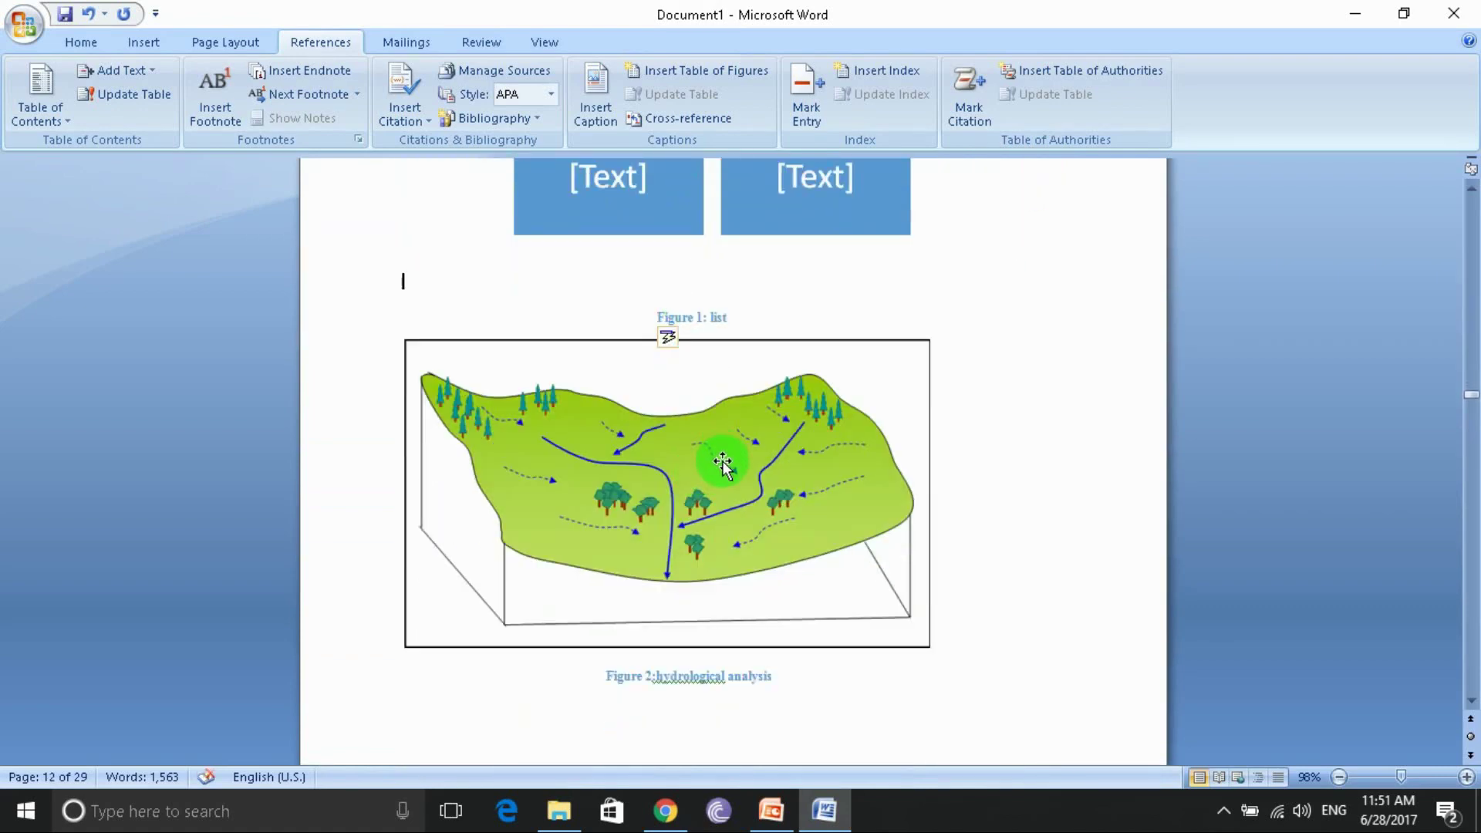
{"action": "scroll", "coordinate": [702, 408], "scroll_direction": "up", "scroll_amount": 3}
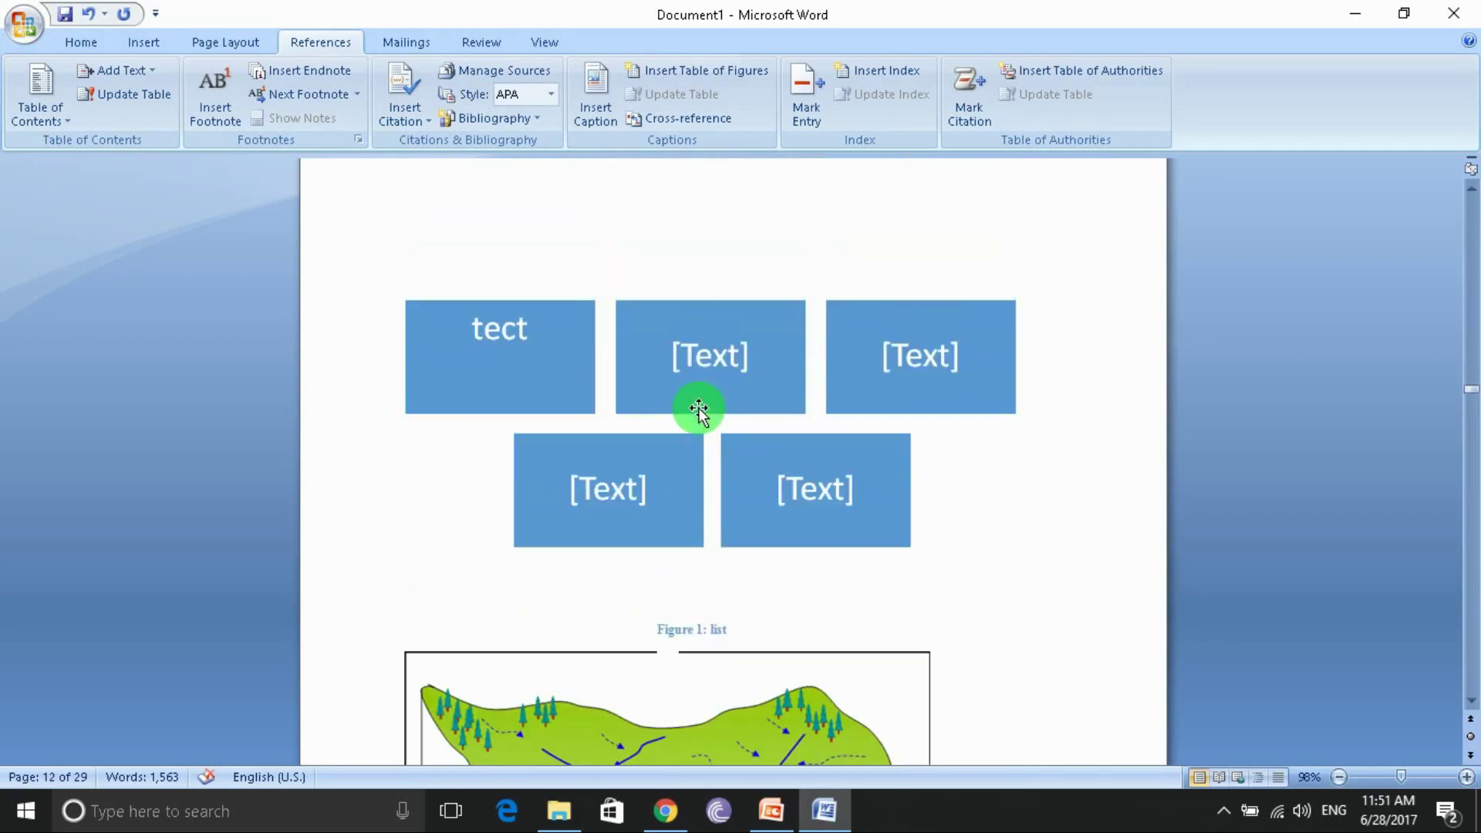
{"action": "scroll", "coordinate": [694, 406], "scroll_direction": "up", "scroll_amount": 4}
{"action": "scroll", "coordinate": [693, 404], "scroll_direction": "up", "scroll_amount": 4}
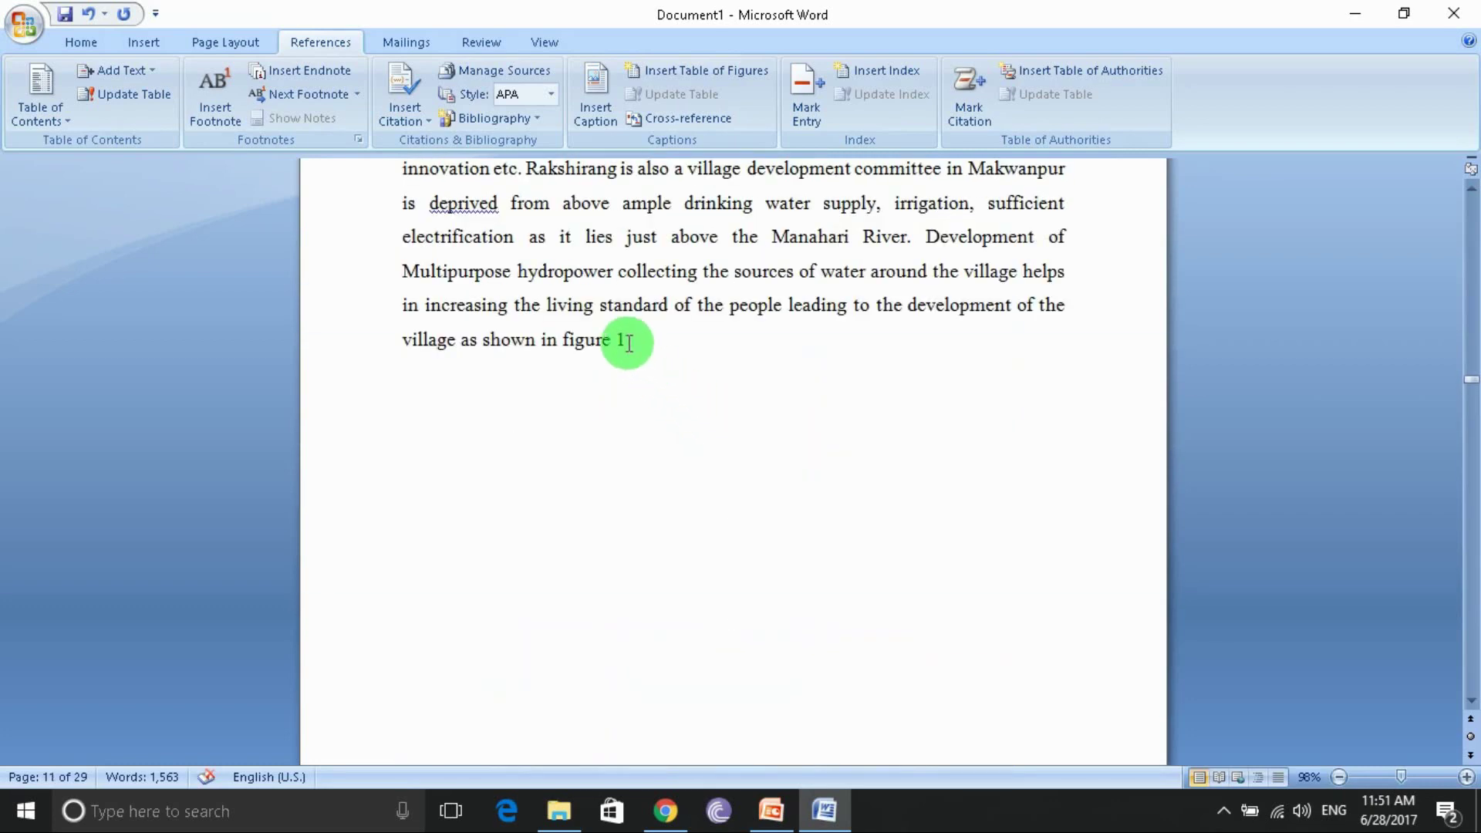
- Replace the typed 'figure 1' with an 'Only label and number' cross-reference to Figure 2, hydrological analysis
{"action": "left_click_drag", "start_coordinate": [622, 341], "coordinate": [590, 345]}
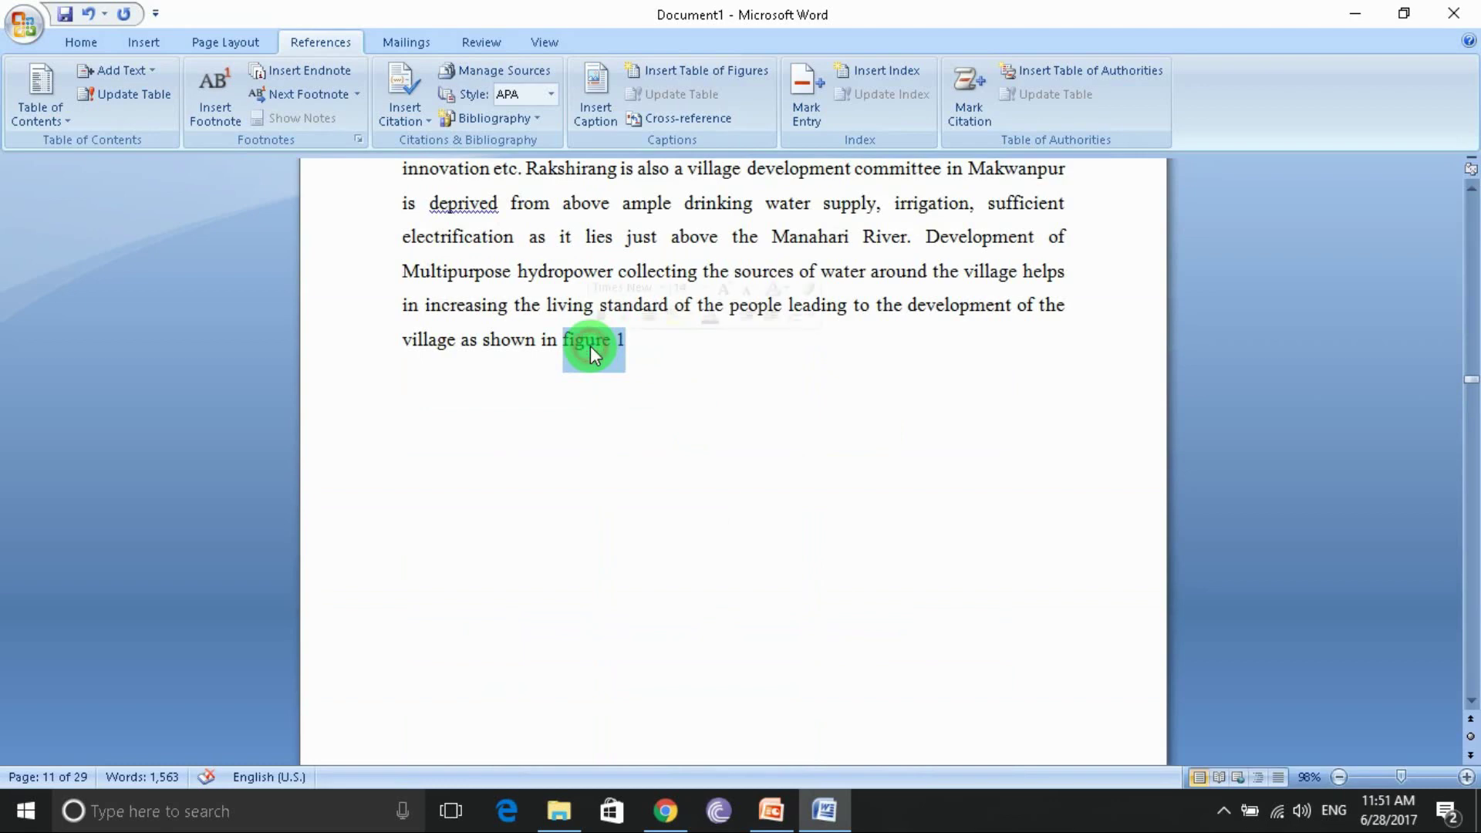
{"action": "left_click", "coordinate": [678, 118]}
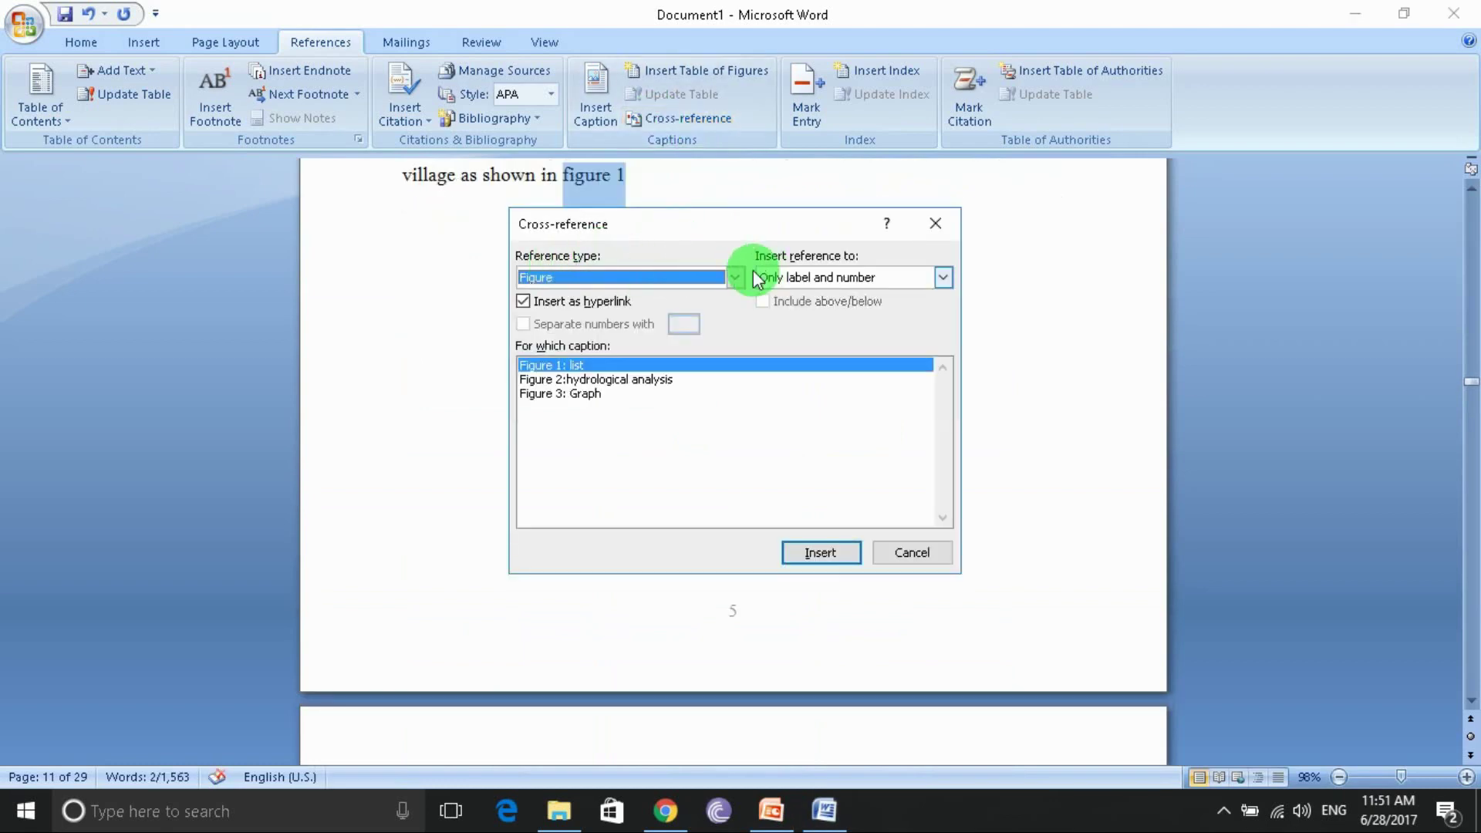
{"action": "left_click", "coordinate": [733, 276]}
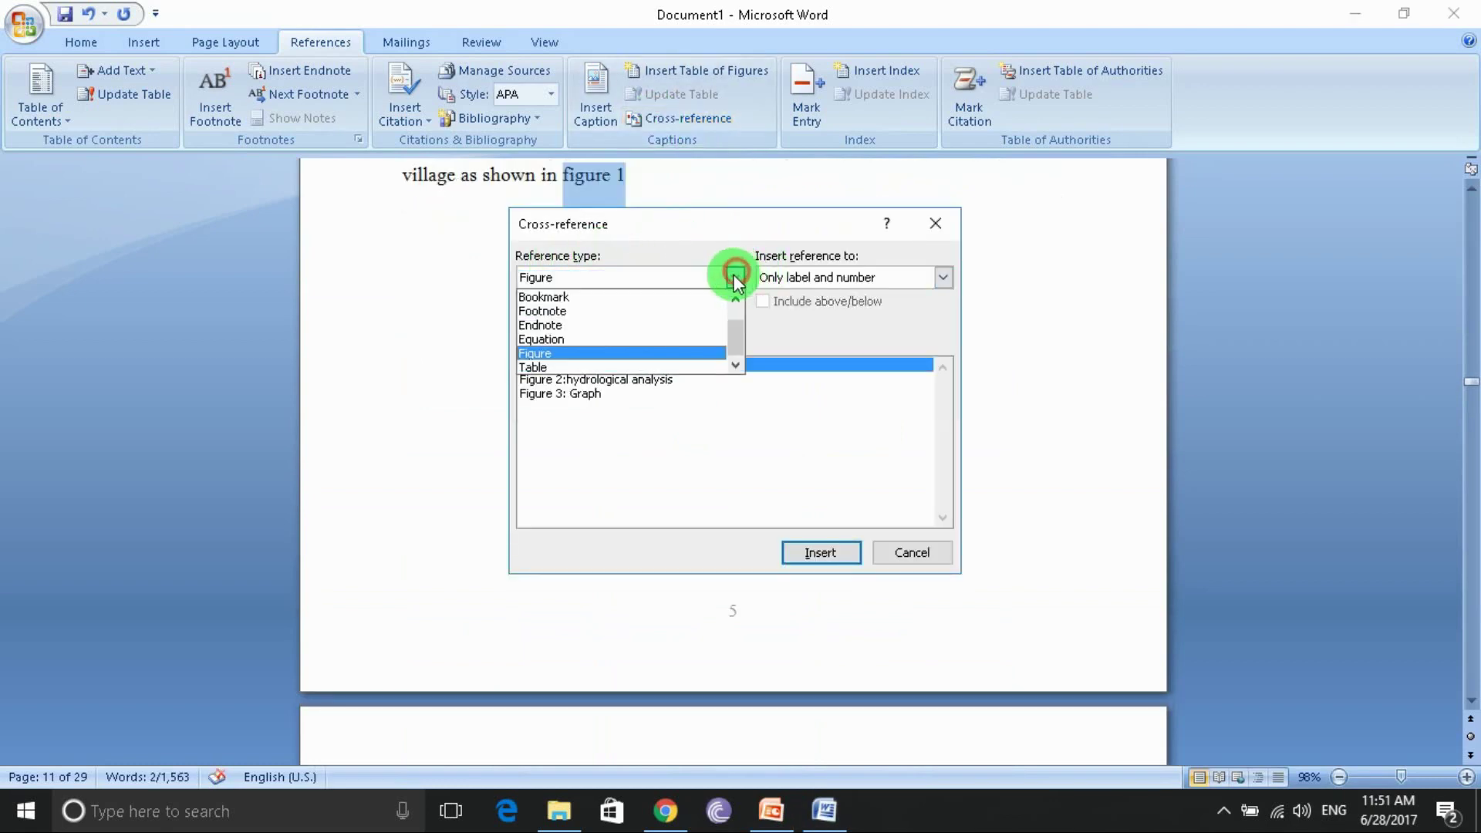
{"action": "left_click", "coordinate": [550, 353]}
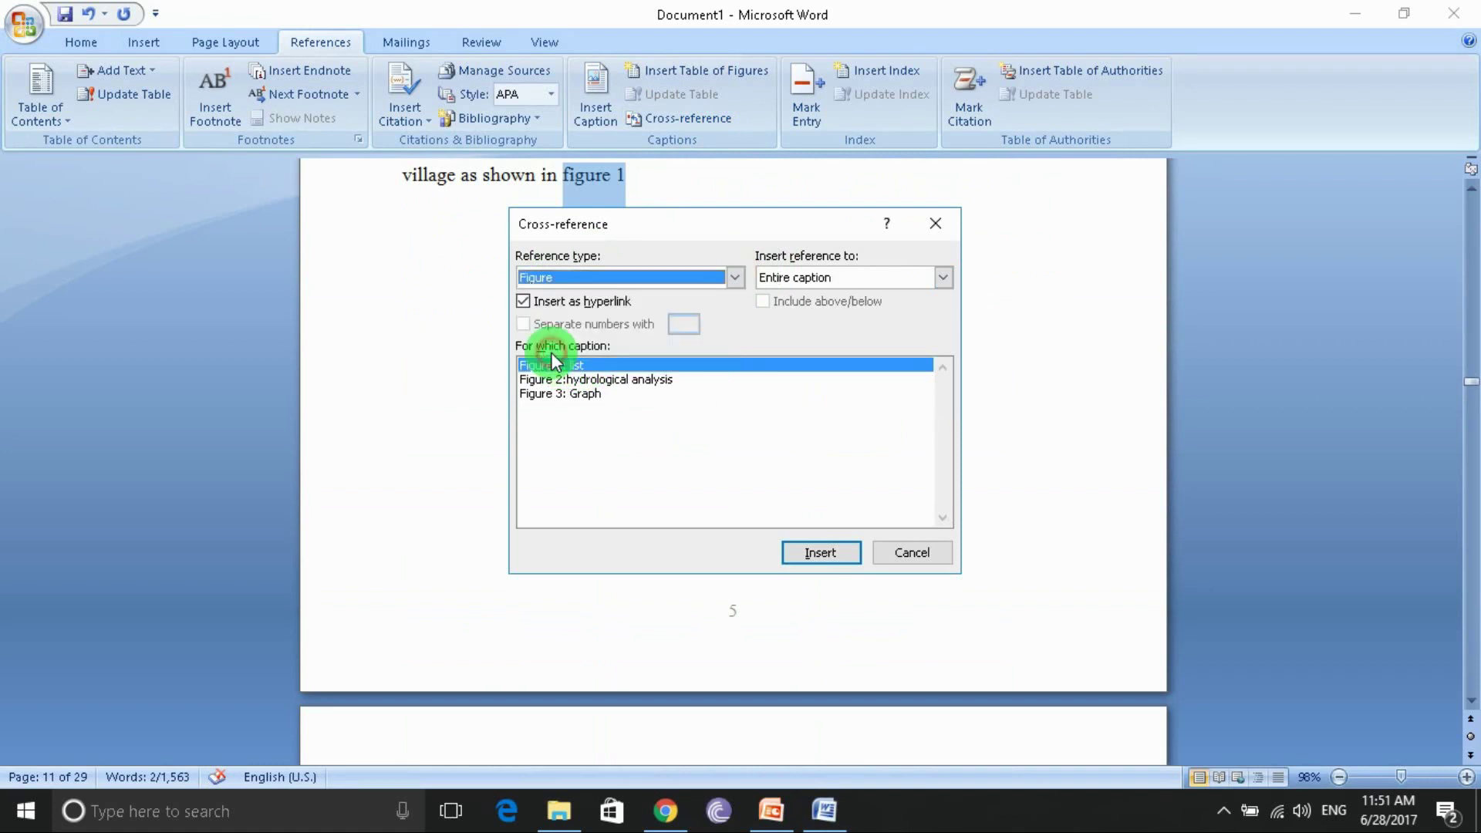
{"action": "left_click", "coordinate": [947, 278]}
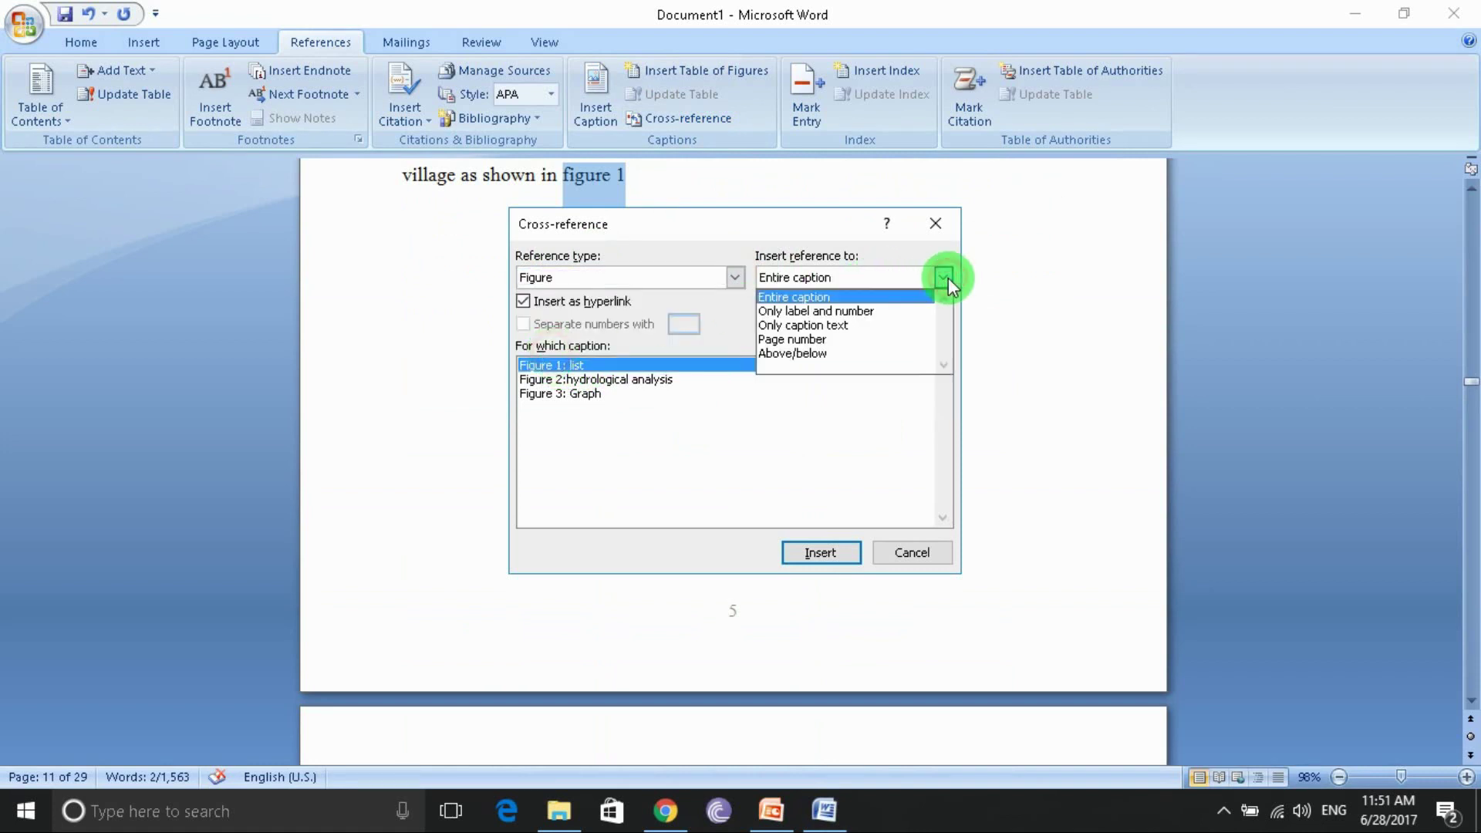
{"action": "left_click", "coordinate": [872, 313]}
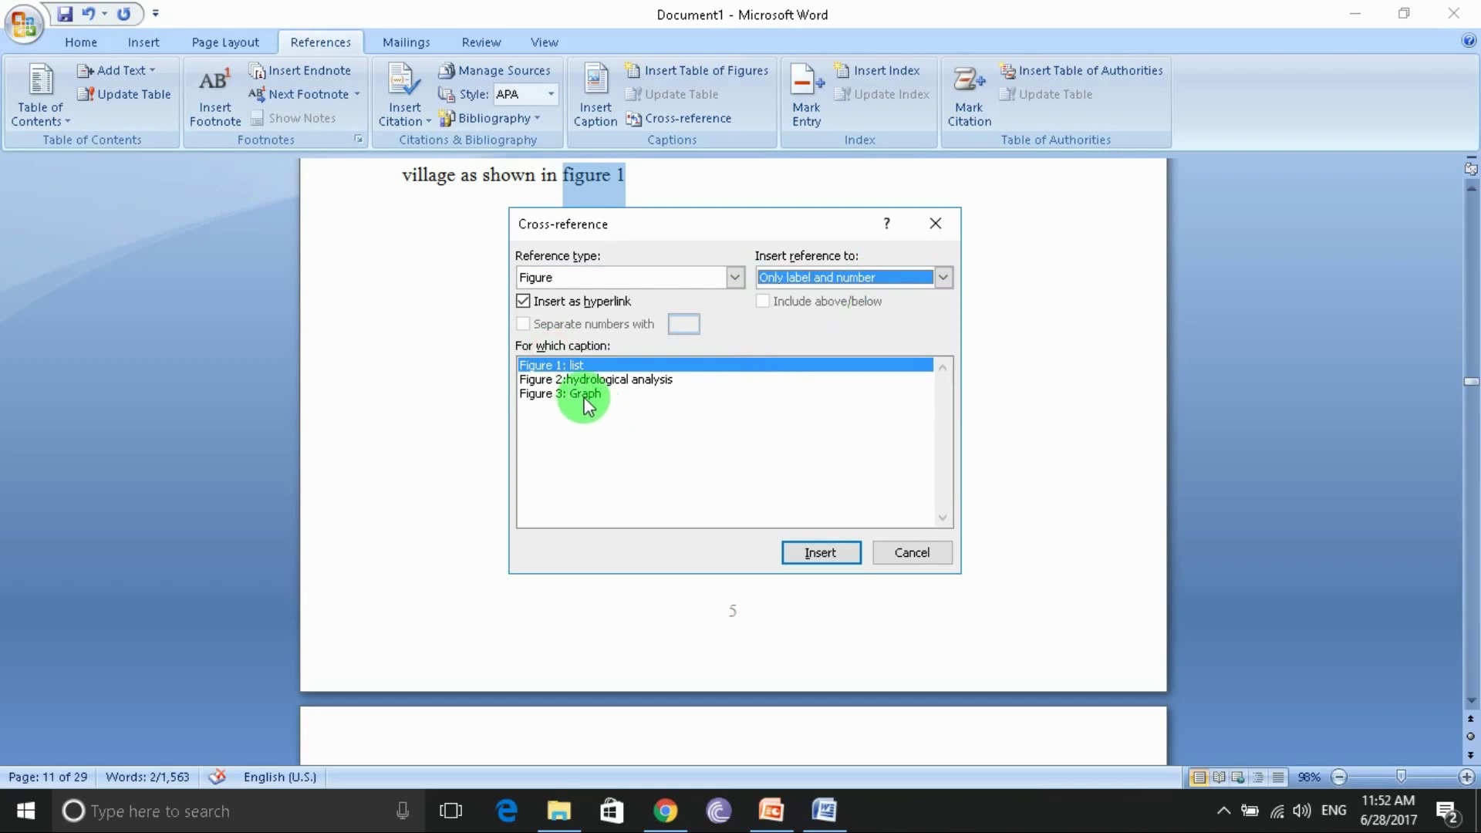
{"action": "left_click", "coordinate": [626, 378]}
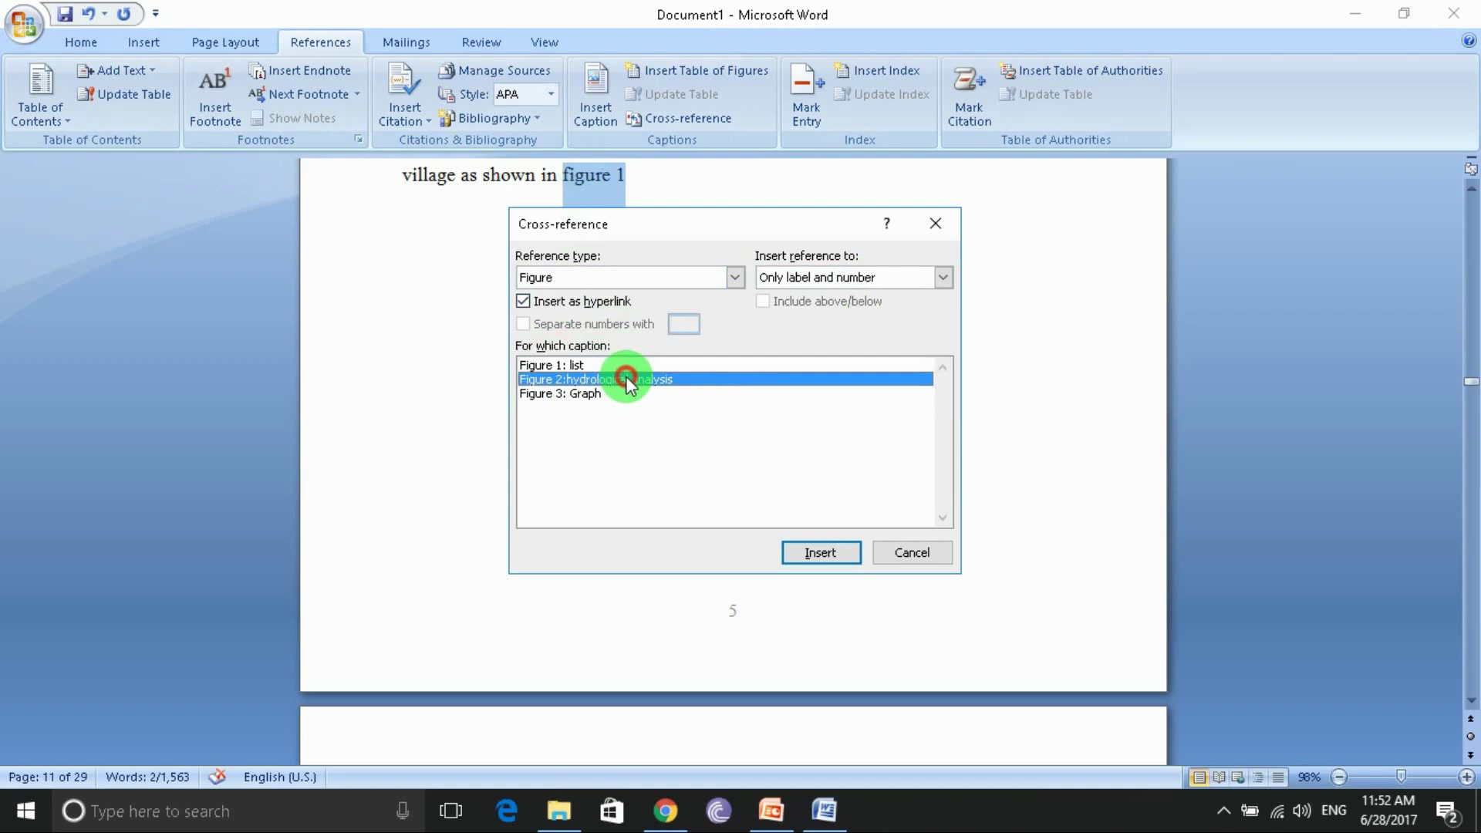
{"action": "left_click", "coordinate": [815, 551]}
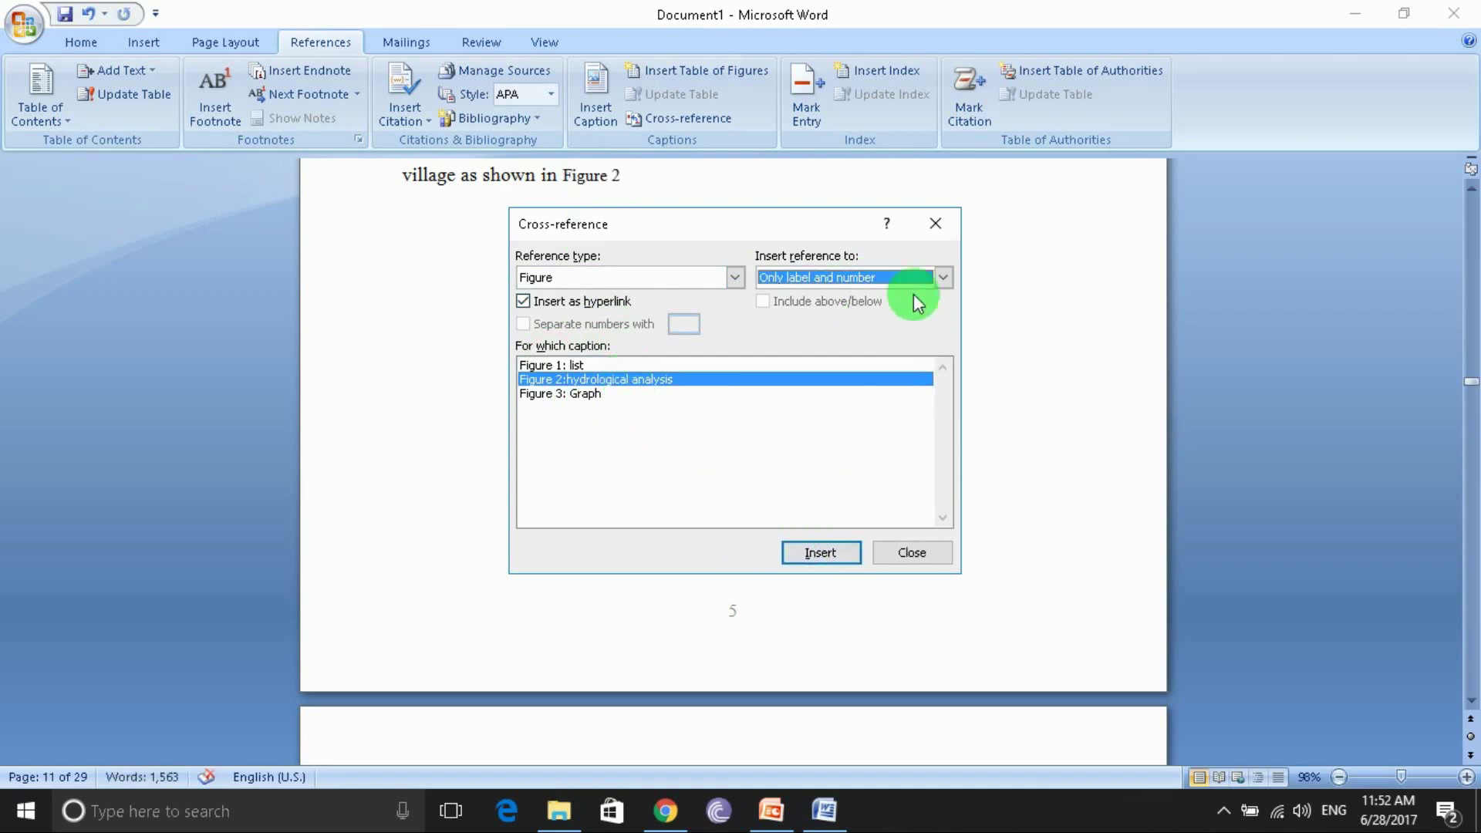
{"action": "left_click", "coordinate": [933, 224]}
- Update the Figure 2 field in the 'as shown in Figure 2' paragraph, then scroll to the Conclusion
{"action": "scroll", "coordinate": [598, 225], "scroll_direction": "up", "scroll_amount": 2}
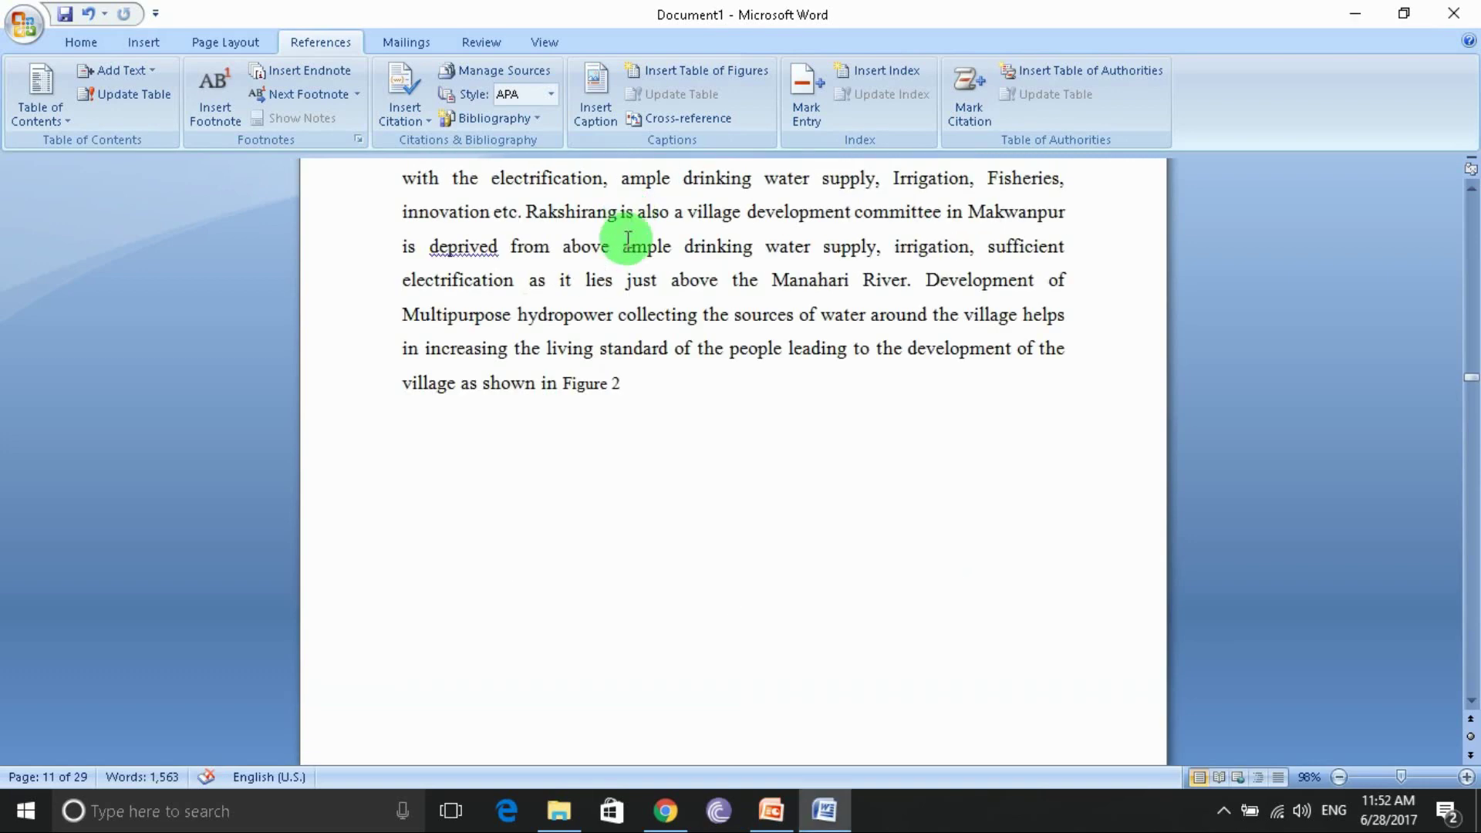
{"action": "scroll", "coordinate": [607, 384], "scroll_direction": "down", "scroll_amount": 3}
{"action": "scroll", "coordinate": [606, 386], "scroll_direction": "down", "scroll_amount": 3}
{"action": "scroll", "coordinate": [614, 392], "scroll_direction": "down", "scroll_amount": 3}
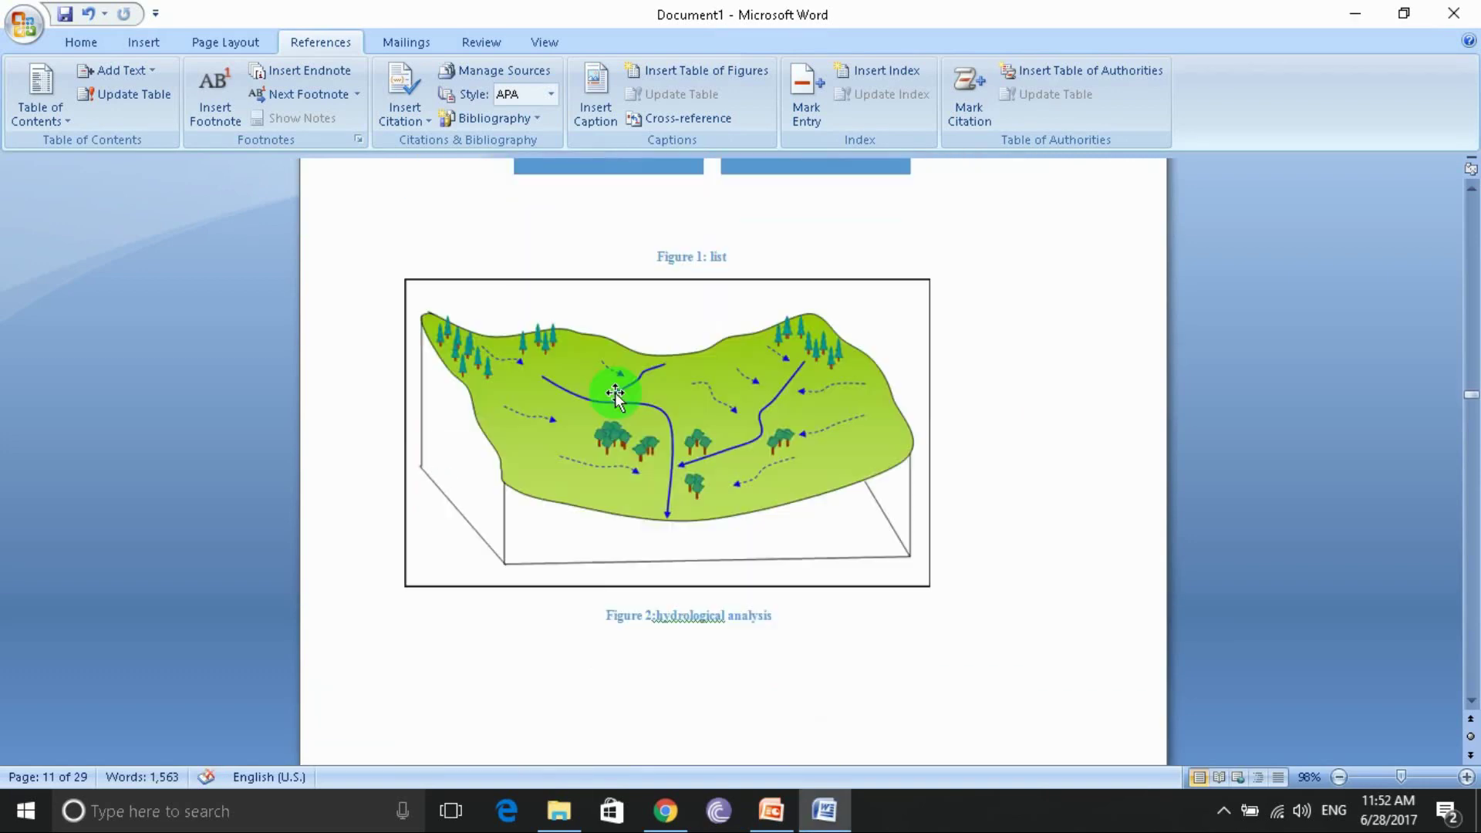
{"action": "scroll", "coordinate": [616, 394], "scroll_direction": "down", "scroll_amount": 3}
{"action": "scroll", "coordinate": [617, 393], "scroll_direction": "down", "scroll_amount": 5}
{"action": "scroll", "coordinate": [617, 394], "scroll_direction": "up", "scroll_amount": 2}
{"action": "scroll", "coordinate": [617, 393], "scroll_direction": "up", "scroll_amount": 4}
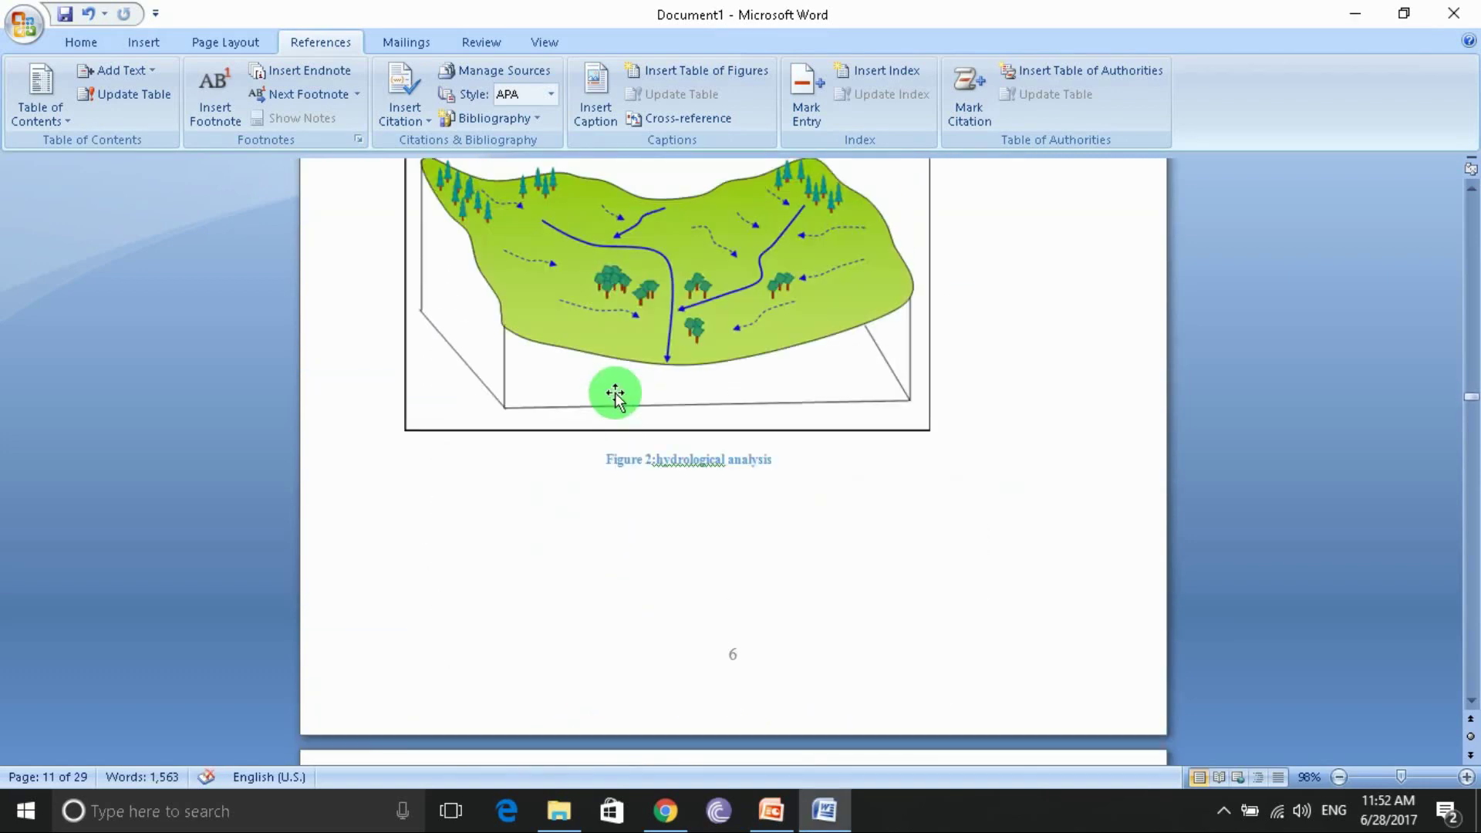
{"action": "scroll", "coordinate": [617, 393], "scroll_direction": "down", "scroll_amount": 4}
{"action": "scroll", "coordinate": [617, 393], "scroll_direction": "down", "scroll_amount": 8}
{"action": "scroll", "coordinate": [617, 394], "scroll_direction": "down", "scroll_amount": 1}
{"action": "scroll", "coordinate": [617, 393], "scroll_direction": "up", "scroll_amount": 4}
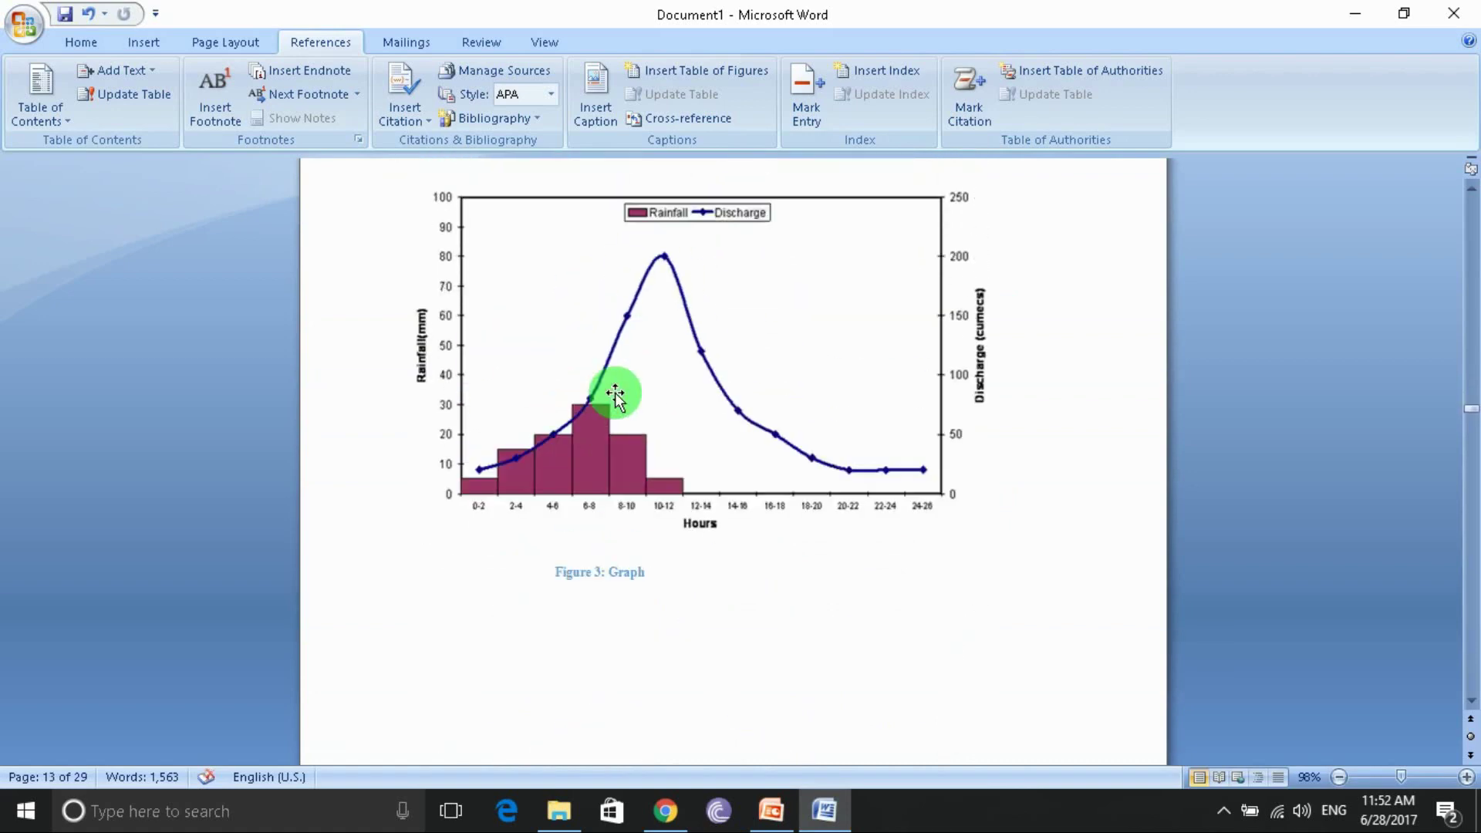
{"action": "scroll", "coordinate": [617, 394], "scroll_direction": "up", "scroll_amount": 5}
{"action": "scroll", "coordinate": [614, 393], "scroll_direction": "up", "scroll_amount": 3}
{"action": "scroll", "coordinate": [615, 393], "scroll_direction": "up", "scroll_amount": 6}
{"action": "scroll", "coordinate": [614, 393], "scroll_direction": "down", "scroll_amount": 5}
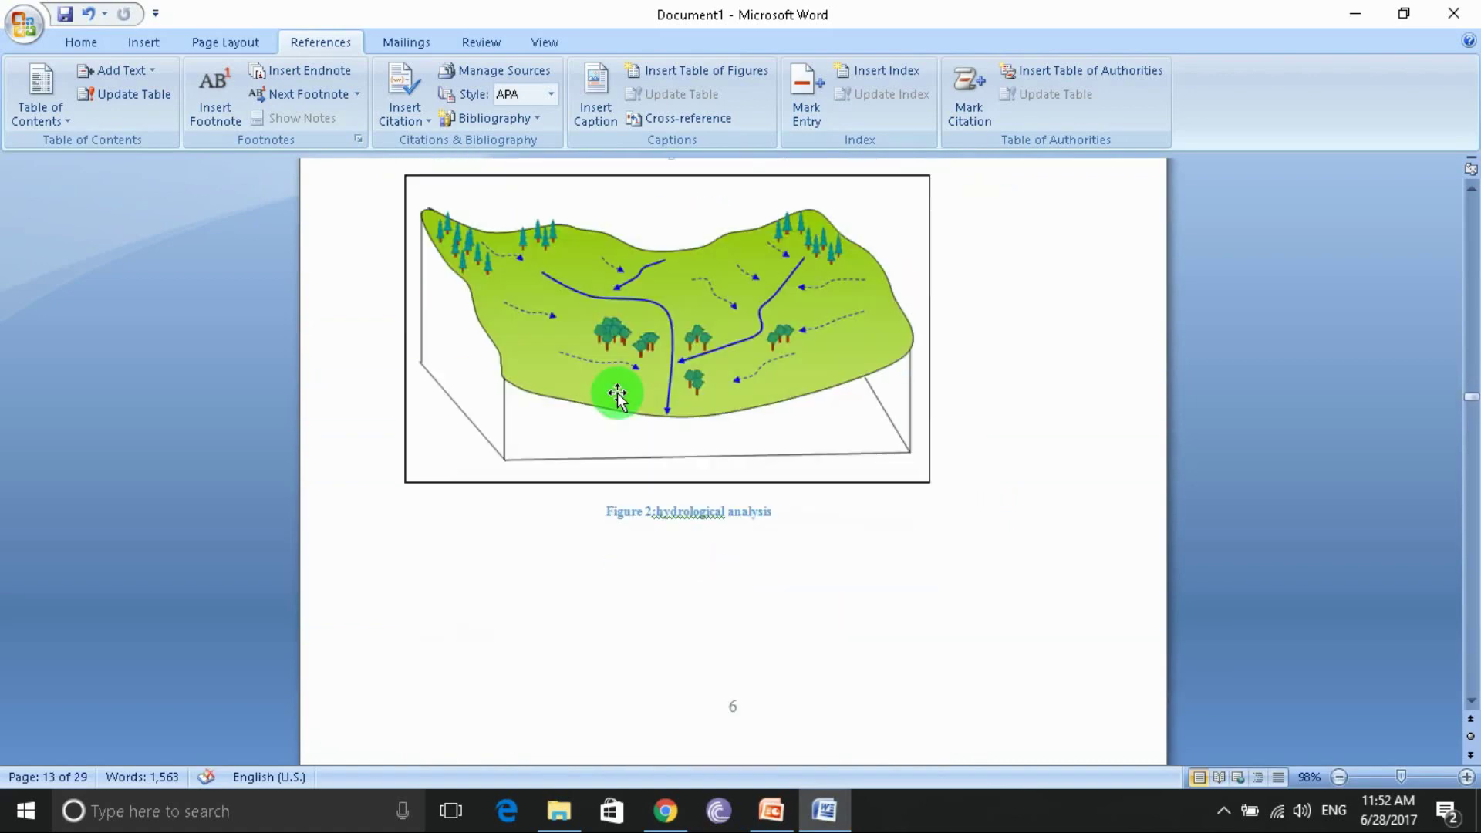
{"action": "scroll", "coordinate": [617, 394], "scroll_direction": "down", "scroll_amount": 8}
{"action": "scroll", "coordinate": [617, 393], "scroll_direction": "up", "scroll_amount": 1}
{"action": "scroll", "coordinate": [619, 393], "scroll_direction": "up", "scroll_amount": 5}
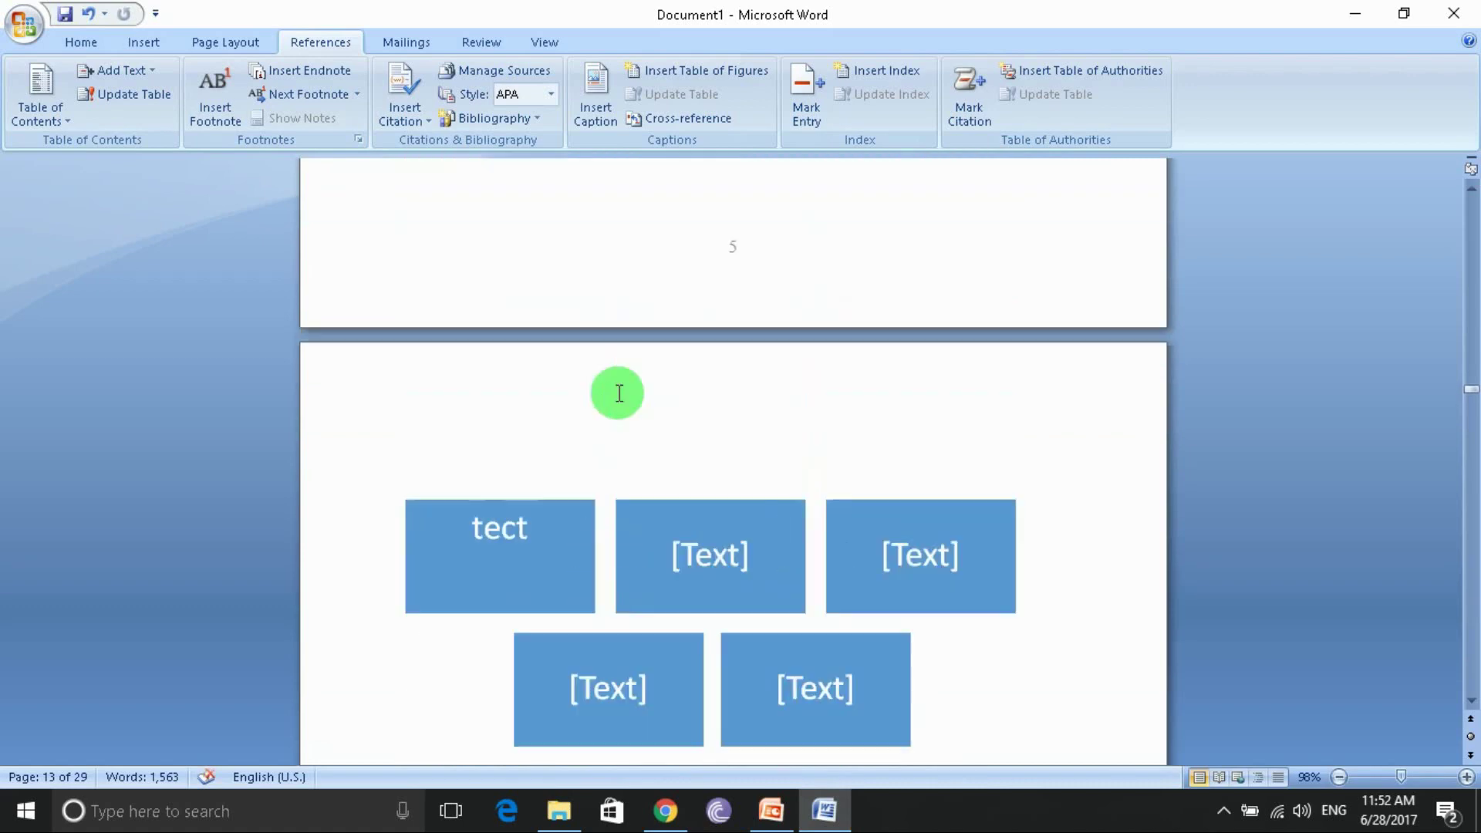
{"action": "scroll", "coordinate": [613, 390], "scroll_direction": "up", "scroll_amount": 4}
{"action": "scroll", "coordinate": [613, 390], "scroll_direction": "up", "scroll_amount": 5}
{"action": "right_click", "coordinate": [587, 394]}
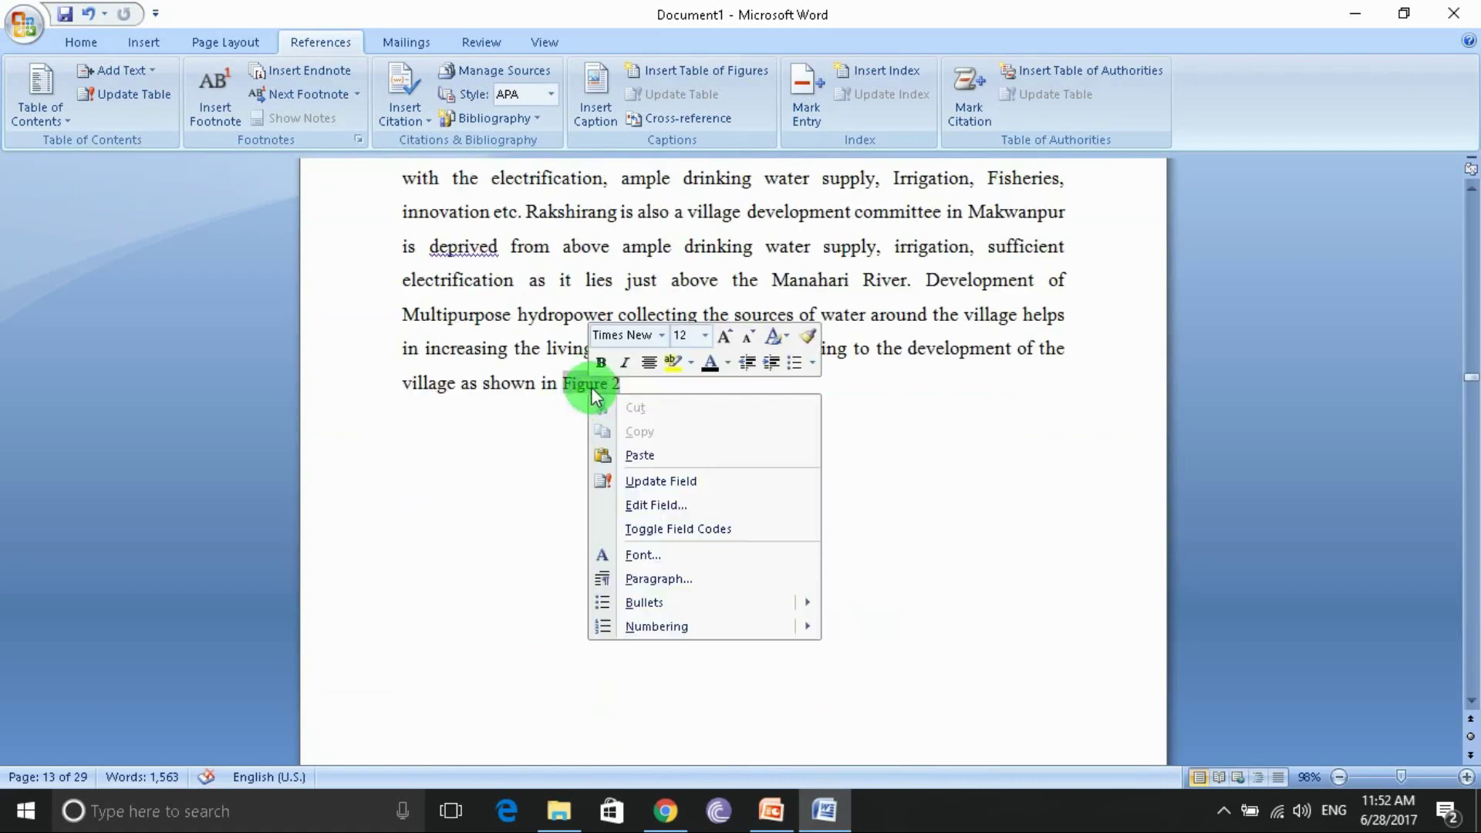
{"action": "left_click", "coordinate": [660, 480]}
{"action": "scroll", "coordinate": [725, 470], "scroll_direction": "down", "scroll_amount": 3}
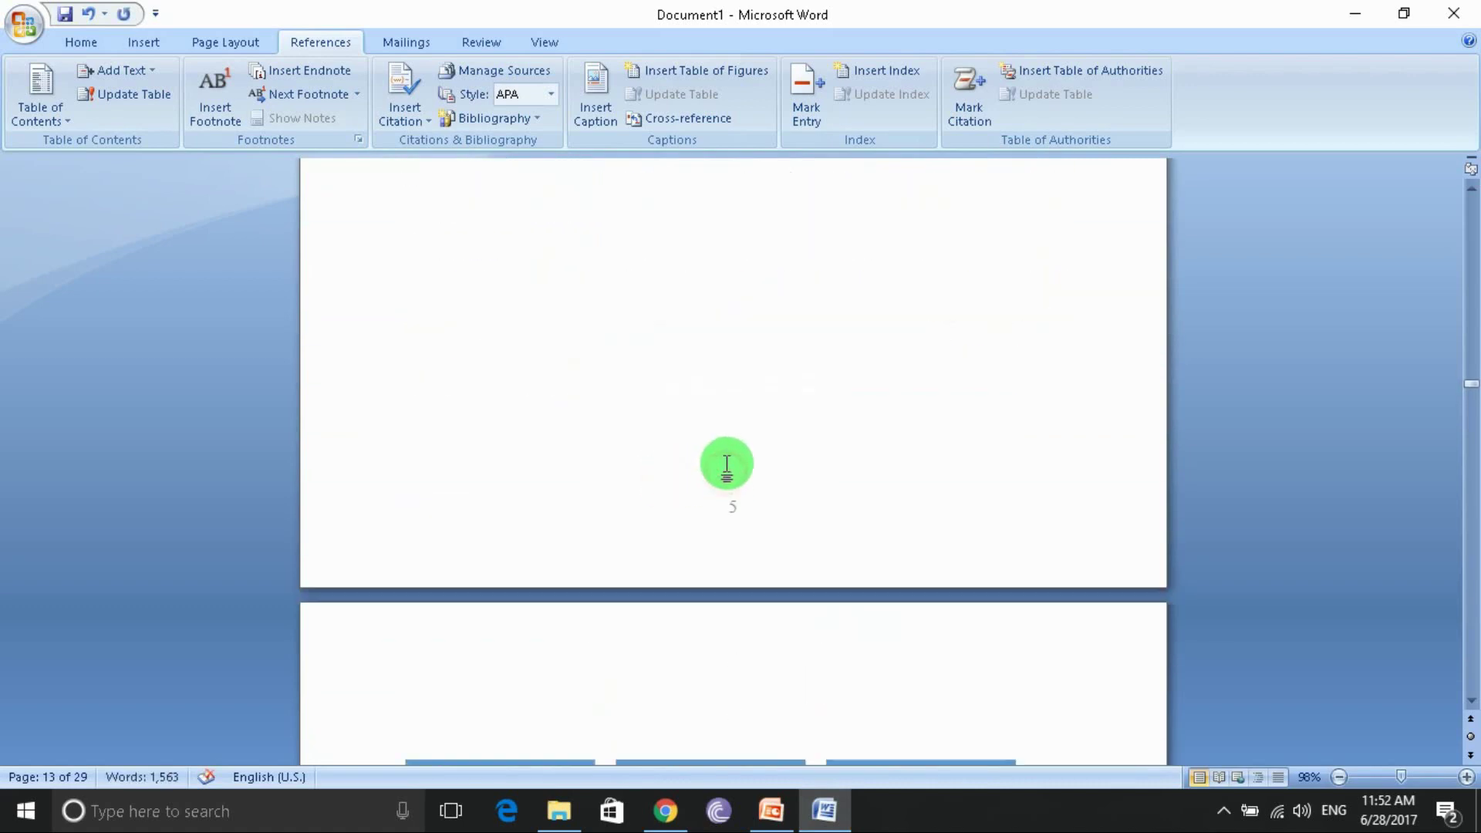
{"action": "scroll", "coordinate": [732, 463], "scroll_direction": "down", "scroll_amount": 5}
{"action": "scroll", "coordinate": [734, 447], "scroll_direction": "down", "scroll_amount": 4}
{"action": "scroll", "coordinate": [738, 441], "scroll_direction": "down", "scroll_amount": 5}
- Insert a Table 1 caption, with the Table label, above the Gantt task table
{"action": "scroll", "coordinate": [738, 441], "scroll_direction": "down", "scroll_amount": 6}
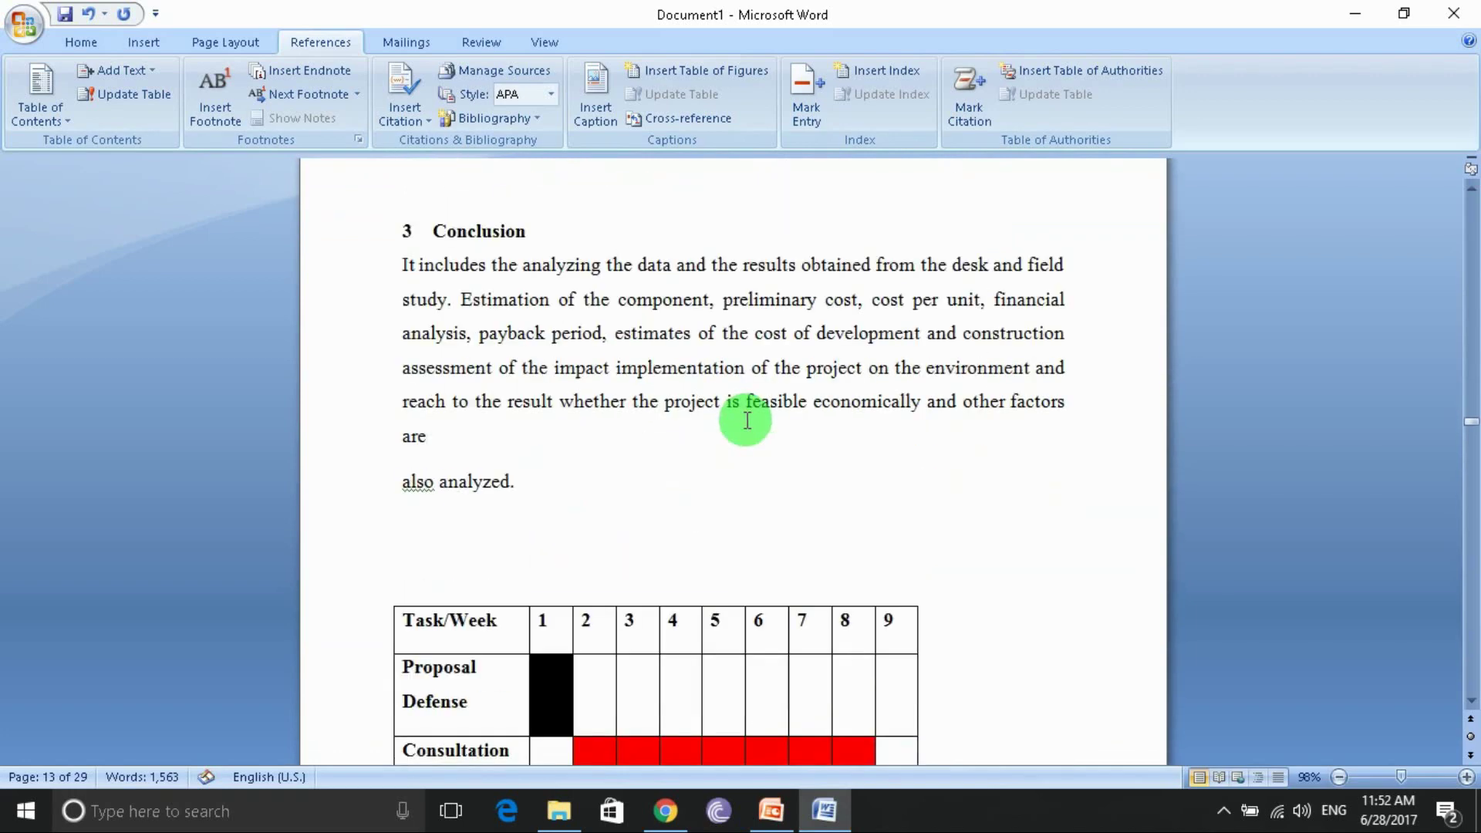
{"action": "scroll", "coordinate": [744, 419], "scroll_direction": "down", "scroll_amount": 3}
{"action": "scroll", "coordinate": [750, 403], "scroll_direction": "down", "scroll_amount": 5}
{"action": "scroll", "coordinate": [753, 403], "scroll_direction": "down", "scroll_amount": 1}
{"action": "scroll", "coordinate": [697, 321], "scroll_direction": "up", "scroll_amount": 6}
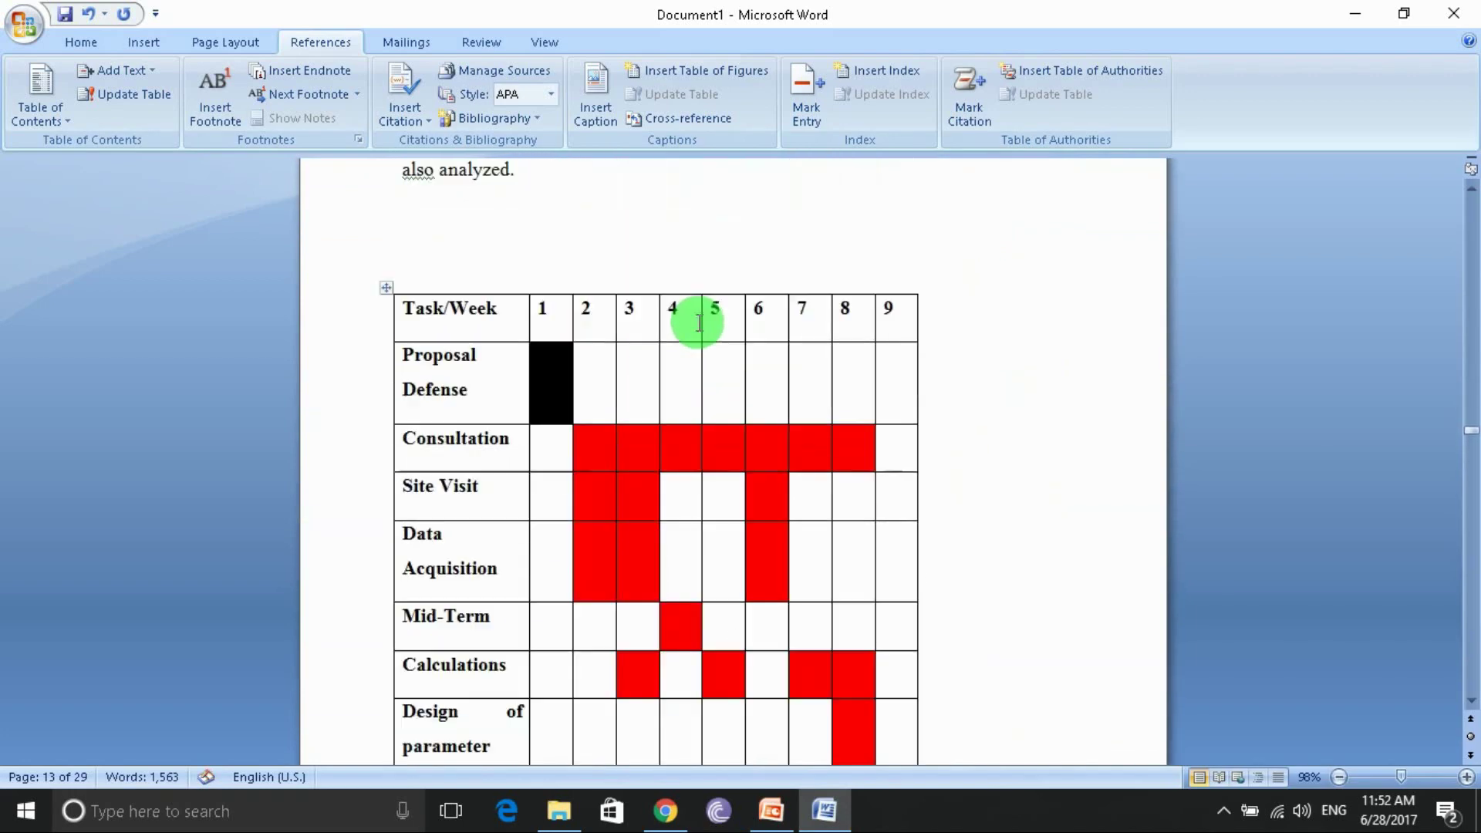
{"action": "scroll", "coordinate": [696, 321], "scroll_direction": "up", "scroll_amount": 1}
{"action": "left_click", "coordinate": [387, 395]}
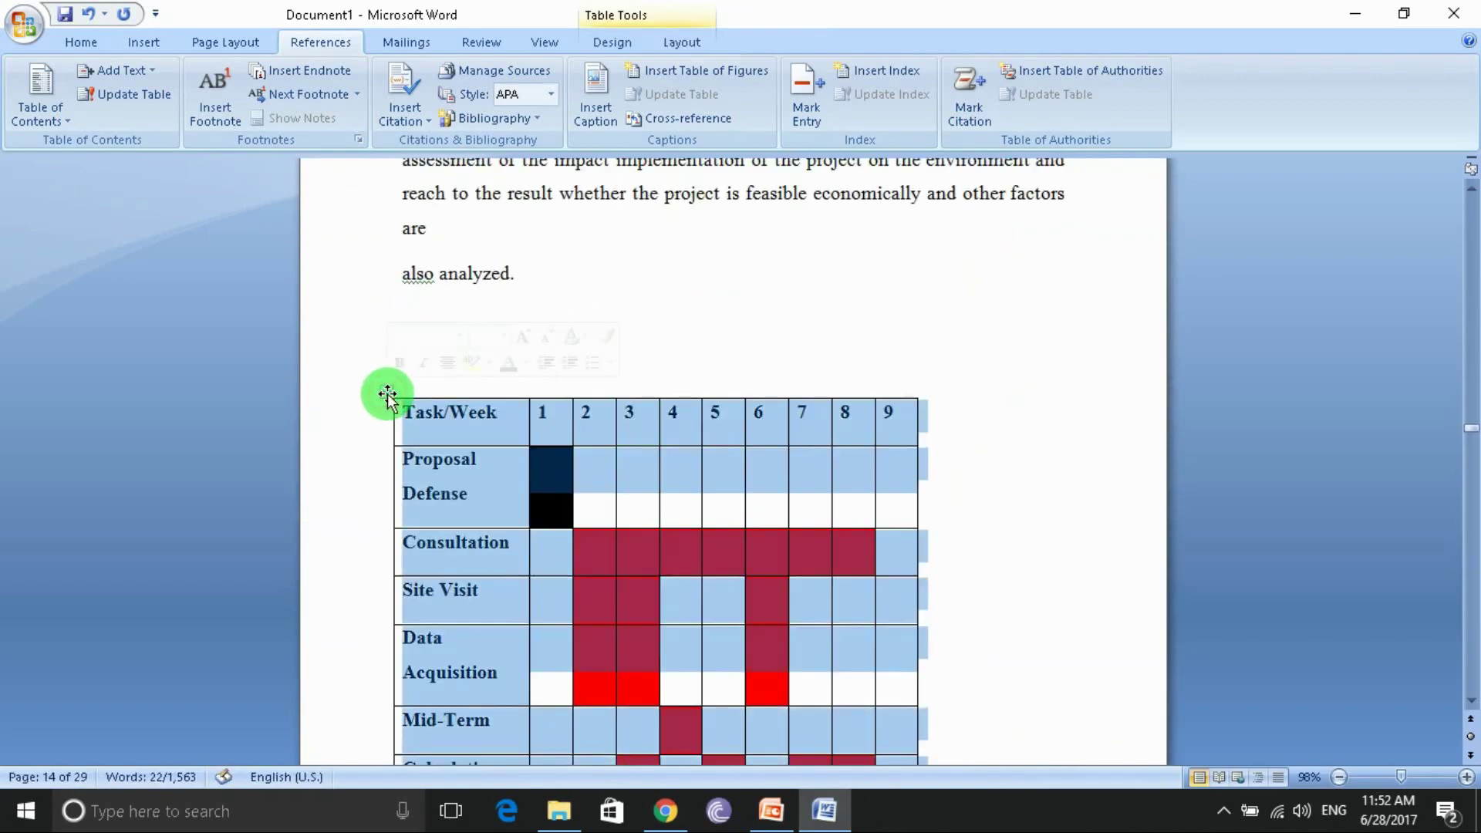
{"action": "left_click", "coordinate": [595, 116]}
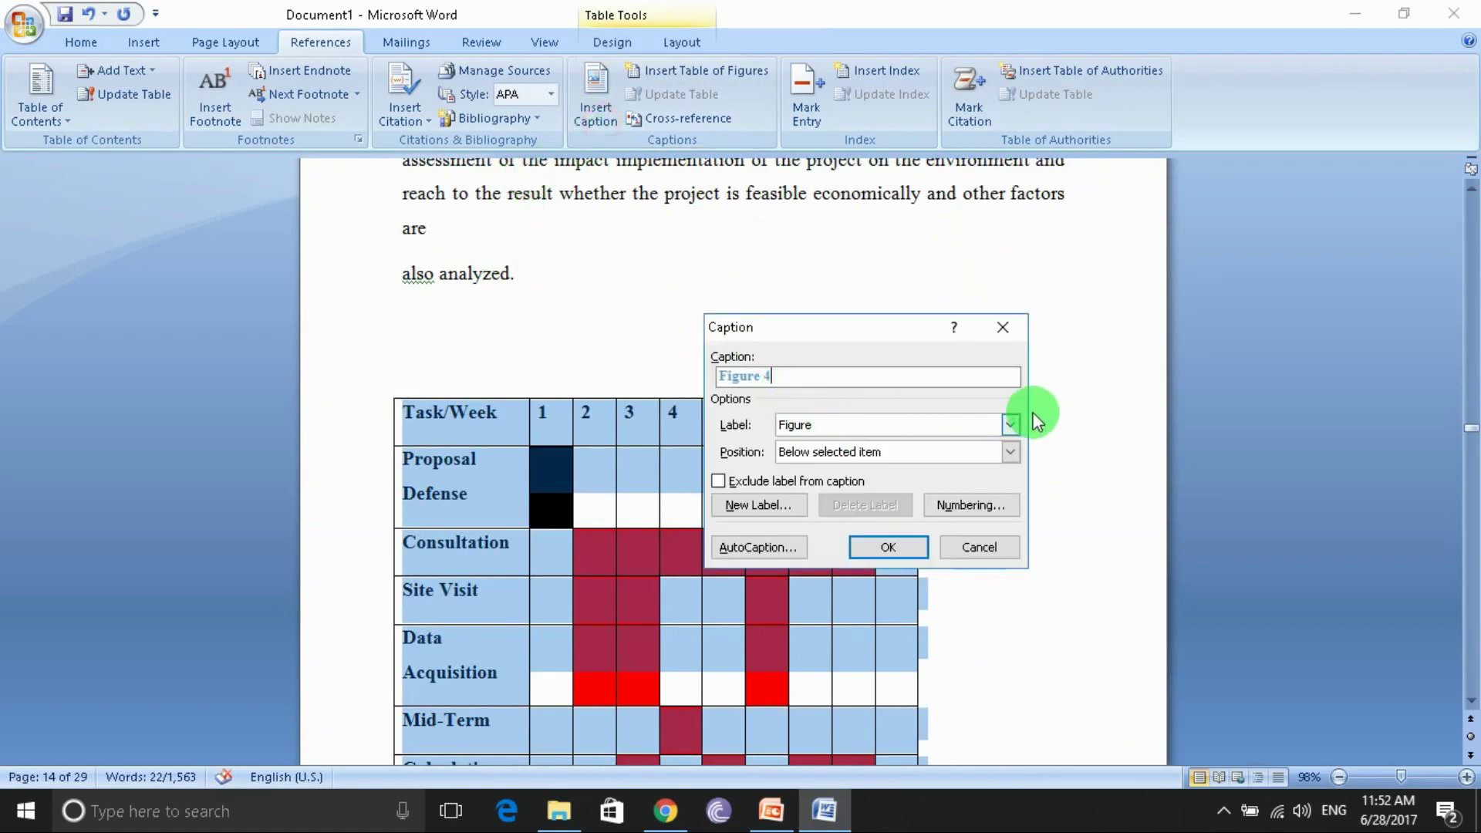
{"action": "left_click", "coordinate": [1010, 424]}
{"action": "left_click", "coordinate": [850, 472]}
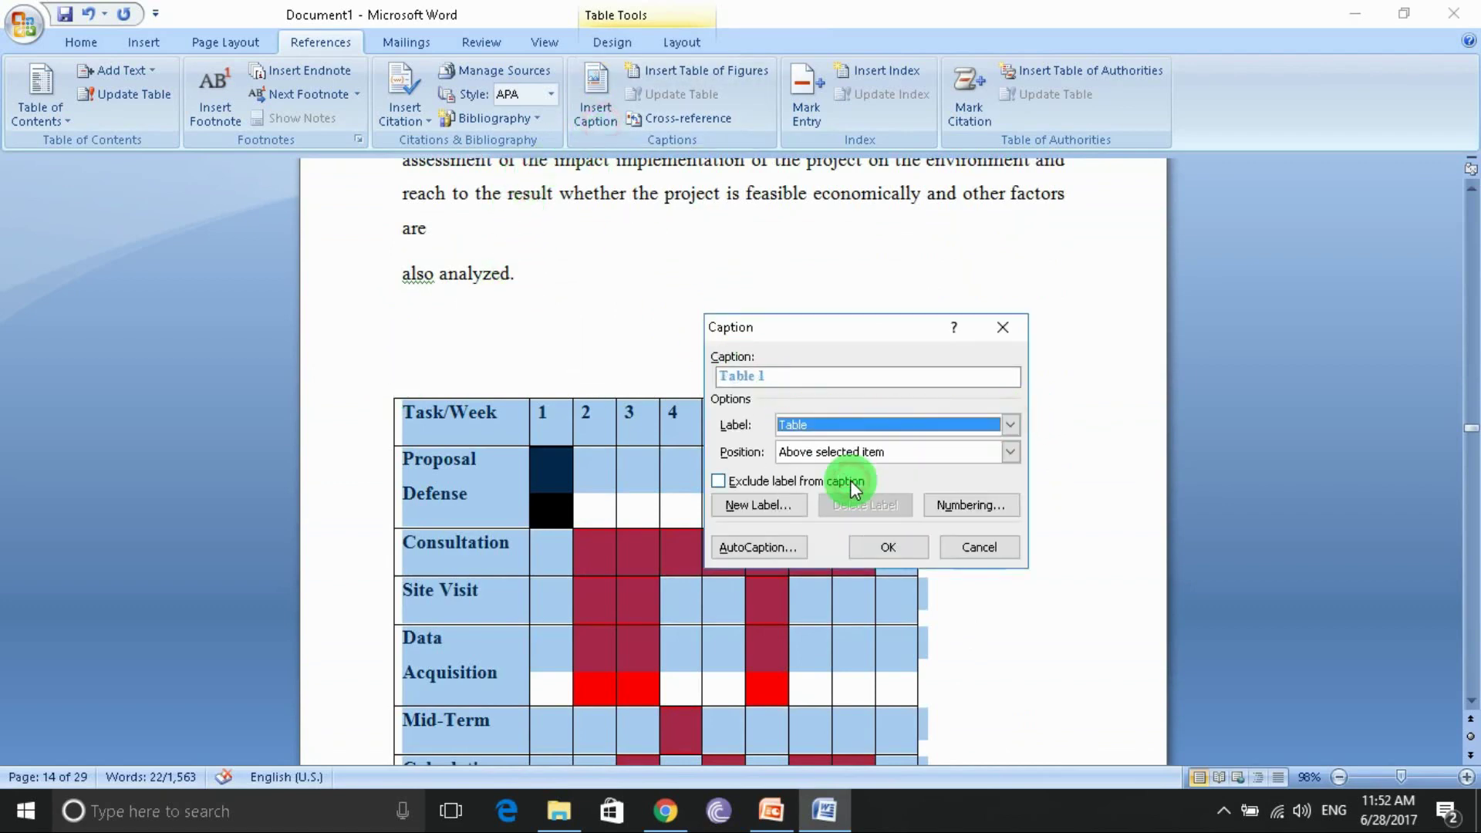
{"action": "left_click", "coordinate": [796, 376]}
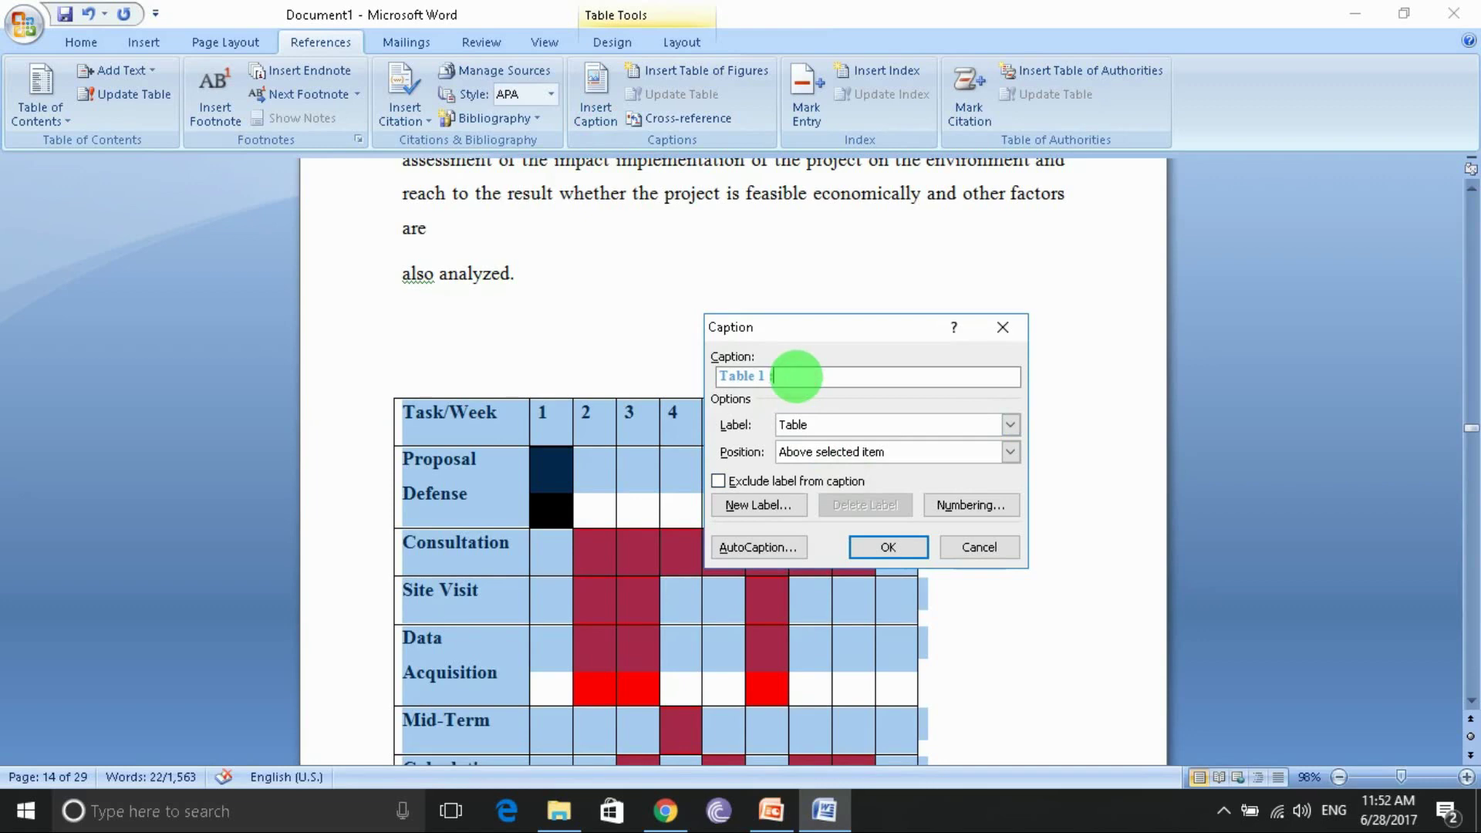
{"action": "key", "text": "Return"}
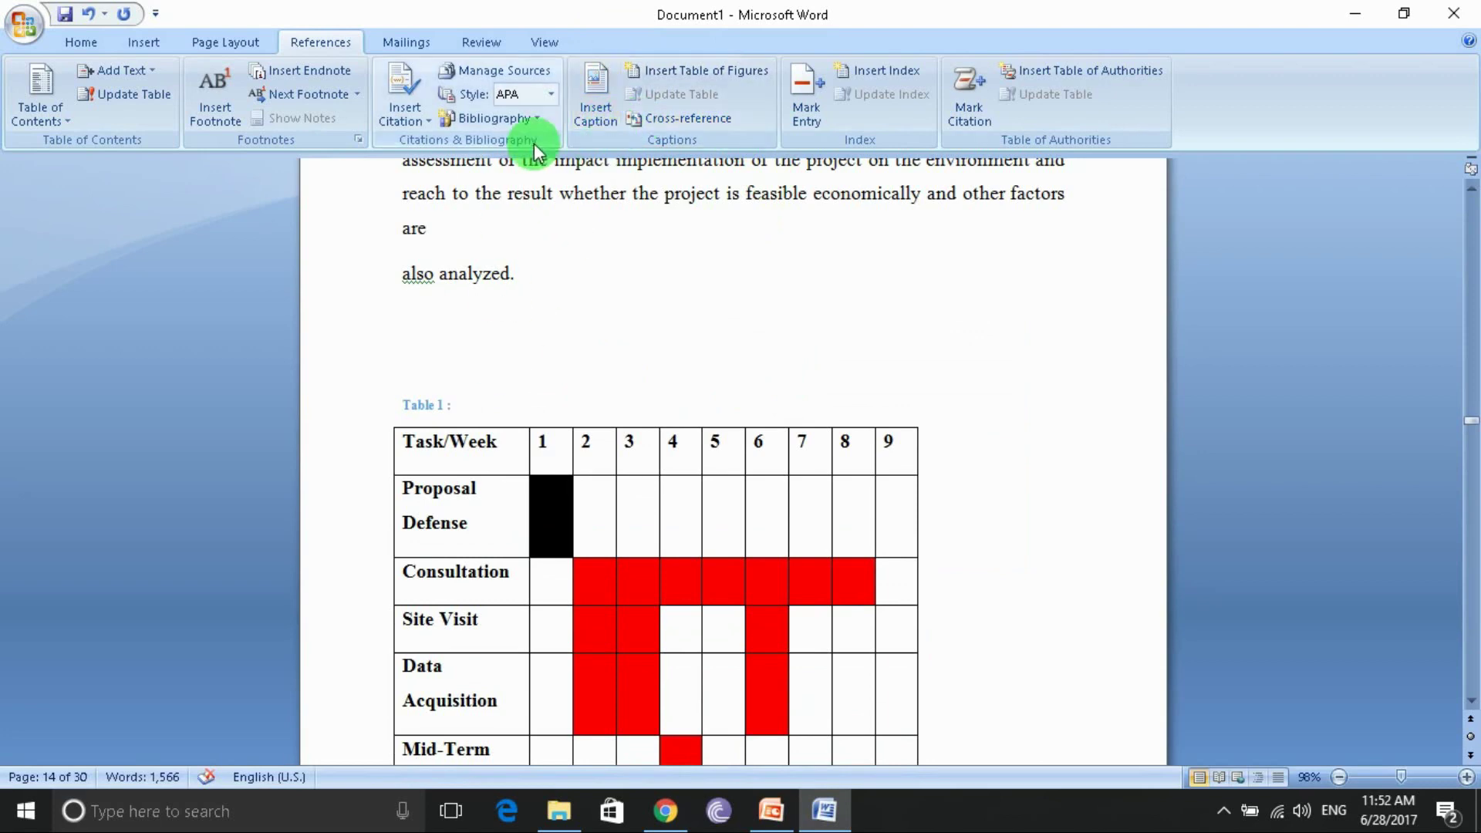
- Dismiss a second caption without adding it and finish the text as 'Table 1 : task'
{"action": "left_click", "coordinate": [590, 117]}
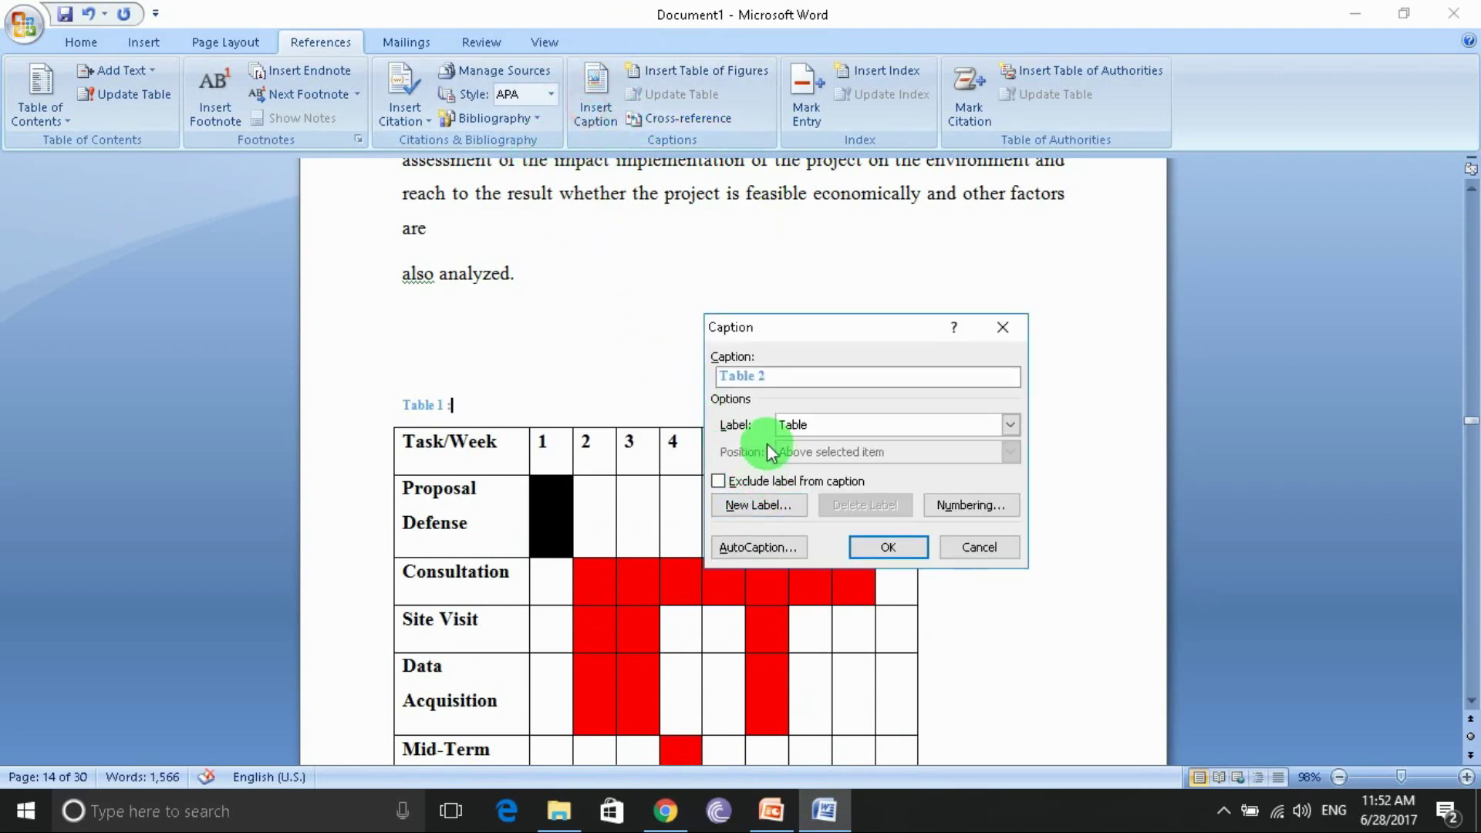
{"action": "left_click", "coordinate": [1001, 327]}
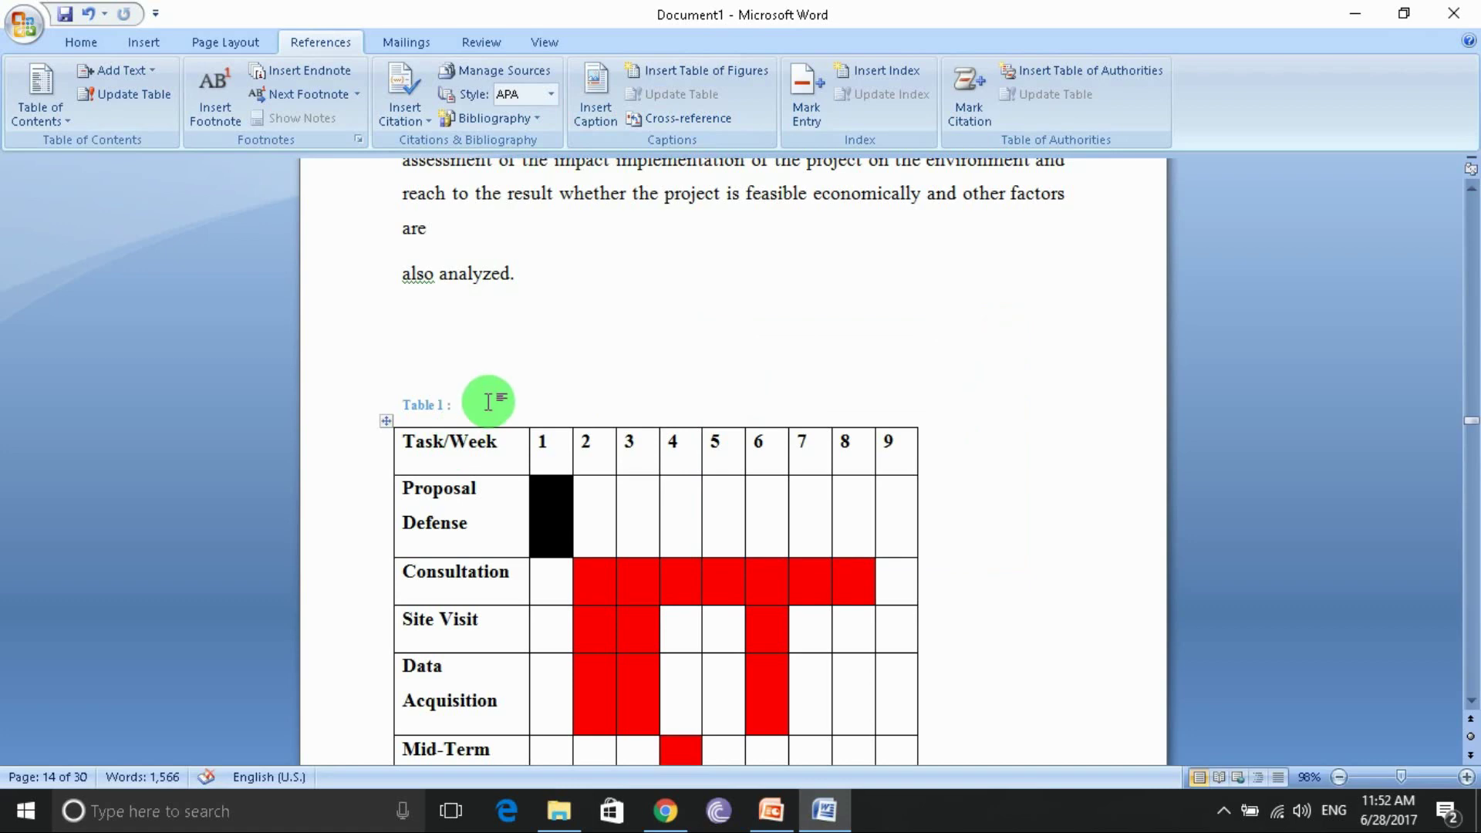
{"action": "type", "text": "task"}
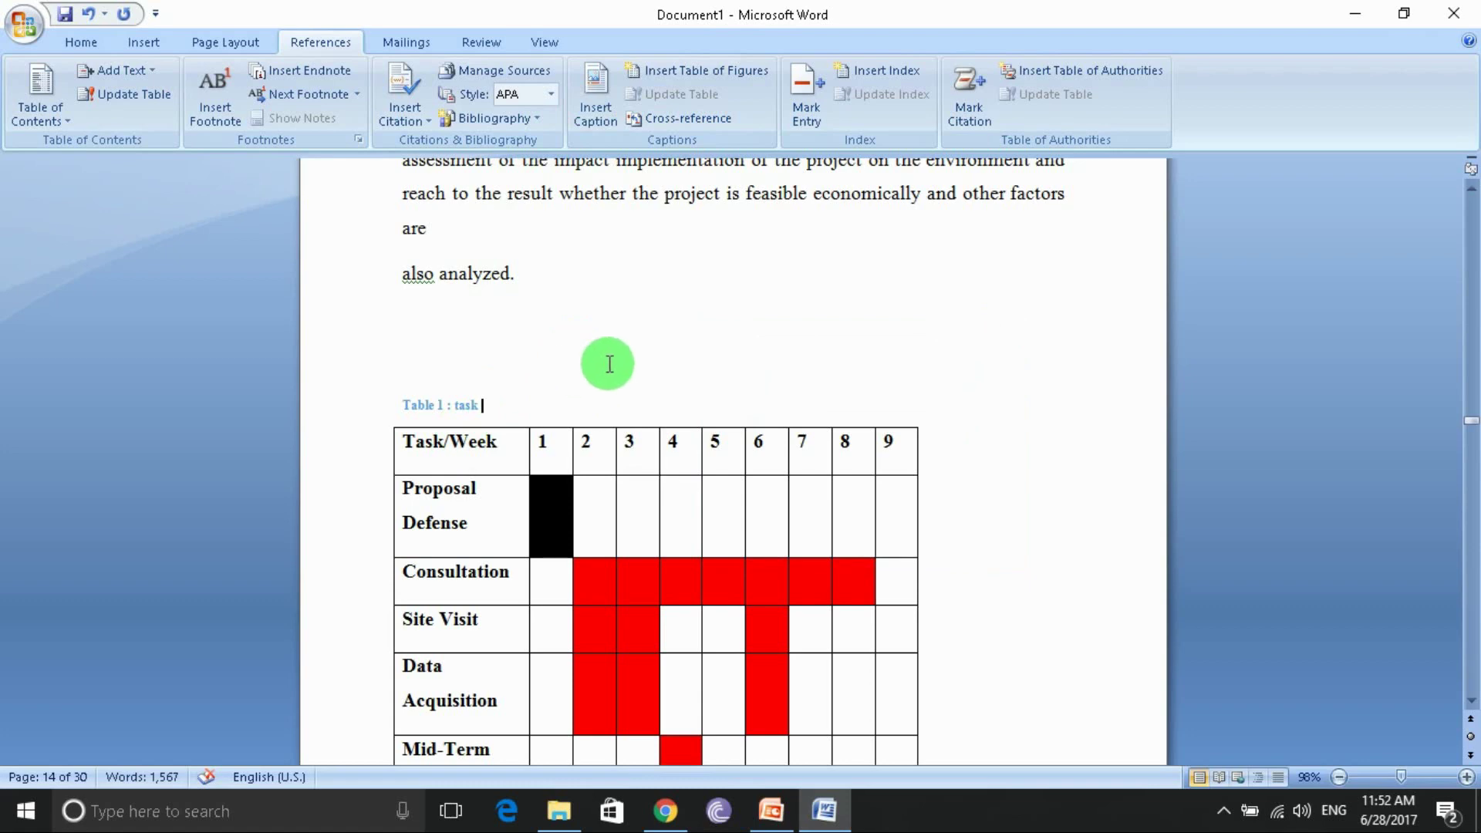
{"action": "scroll", "coordinate": [609, 363], "scroll_direction": "up", "scroll_amount": 1}
{"action": "scroll", "coordinate": [613, 356], "scroll_direction": "up", "scroll_amount": 1}
{"action": "scroll", "coordinate": [617, 351], "scroll_direction": "down", "scroll_amount": 1}
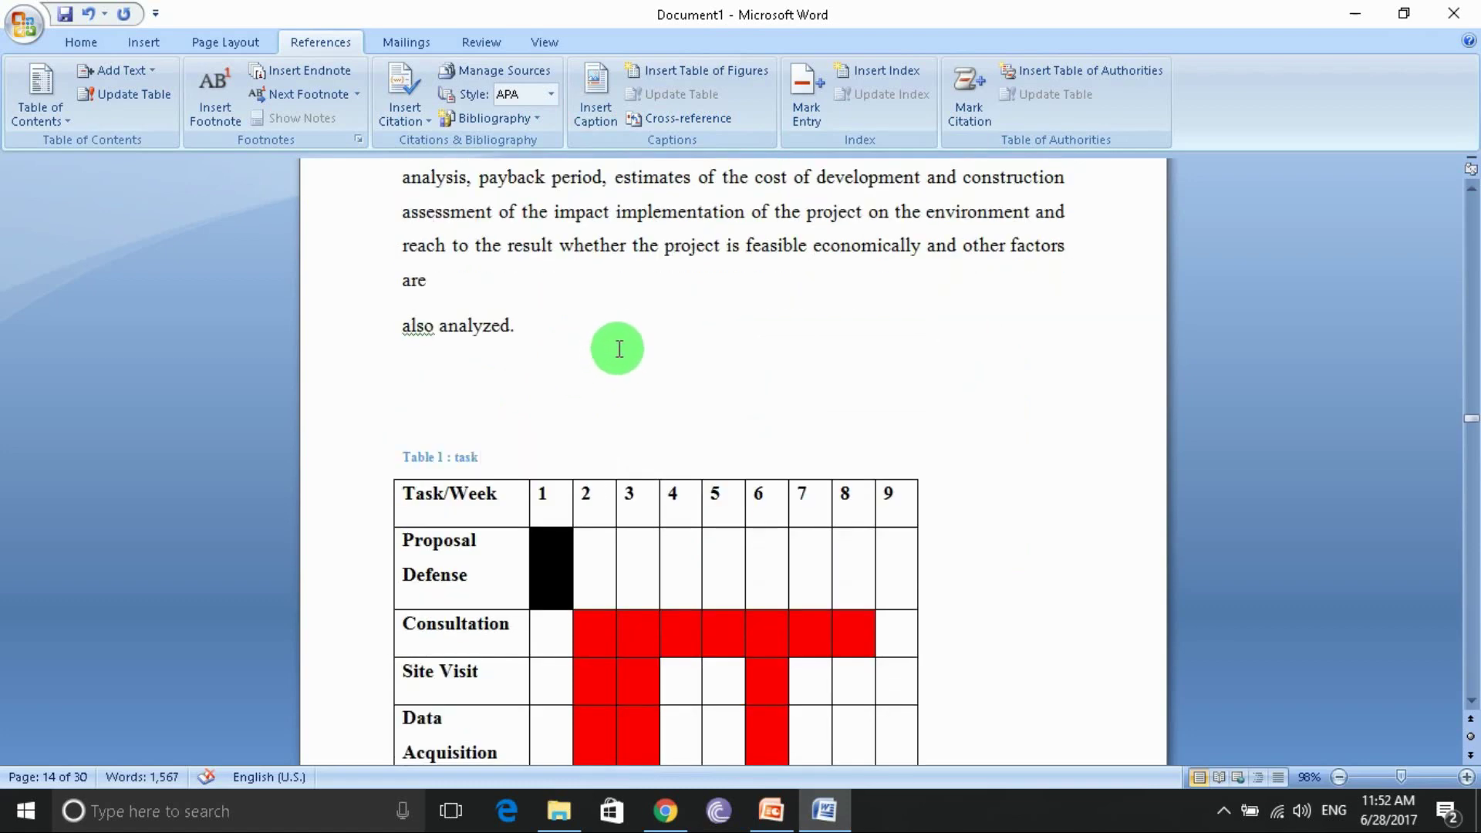
{"action": "left_click", "coordinate": [472, 393]}
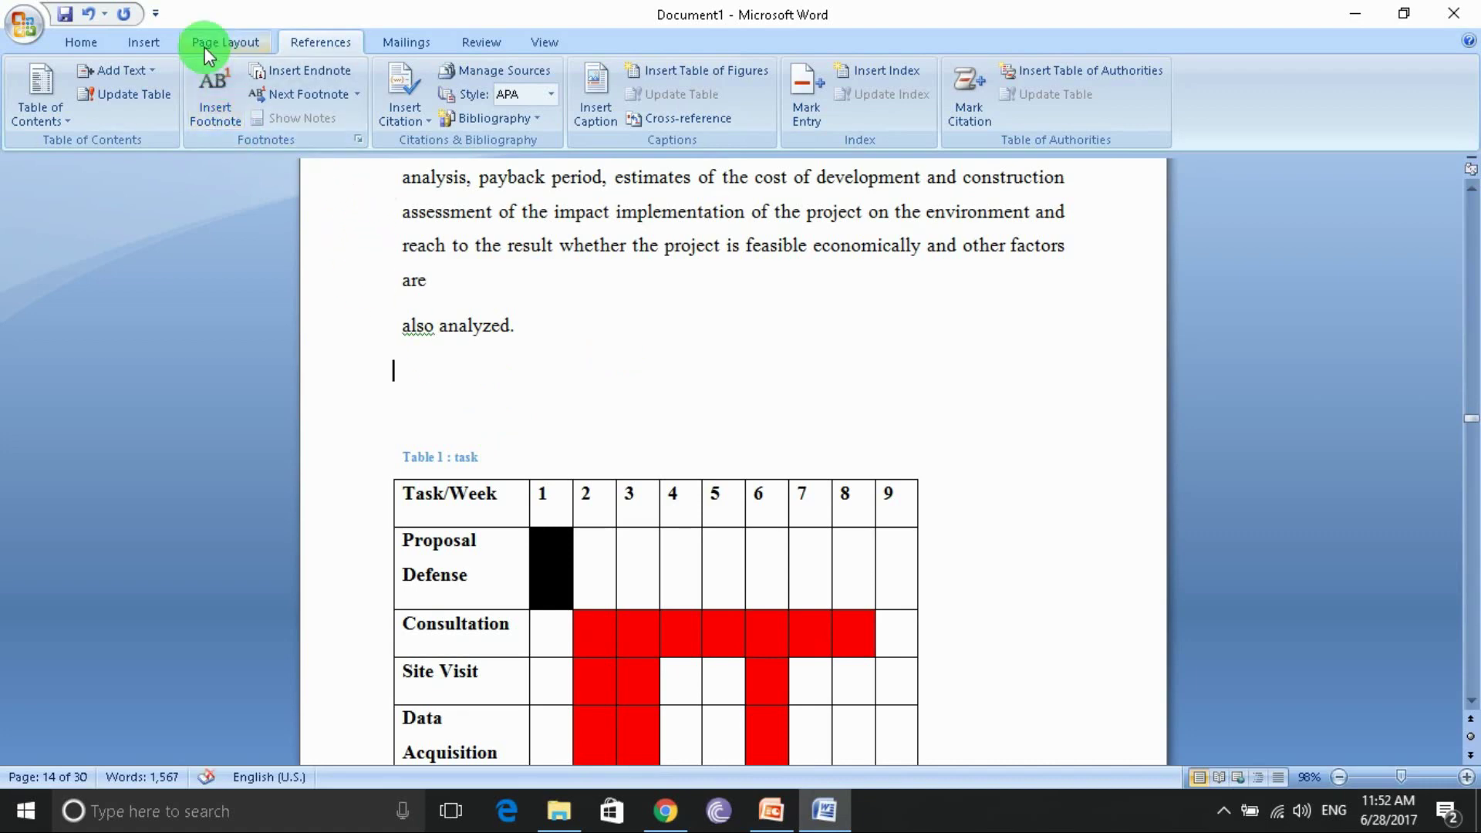
- Insert an empty six-column, five-row table on the Conclusion page and select it
{"action": "left_click", "coordinate": [143, 41]}
{"action": "left_click", "coordinate": [179, 91]}
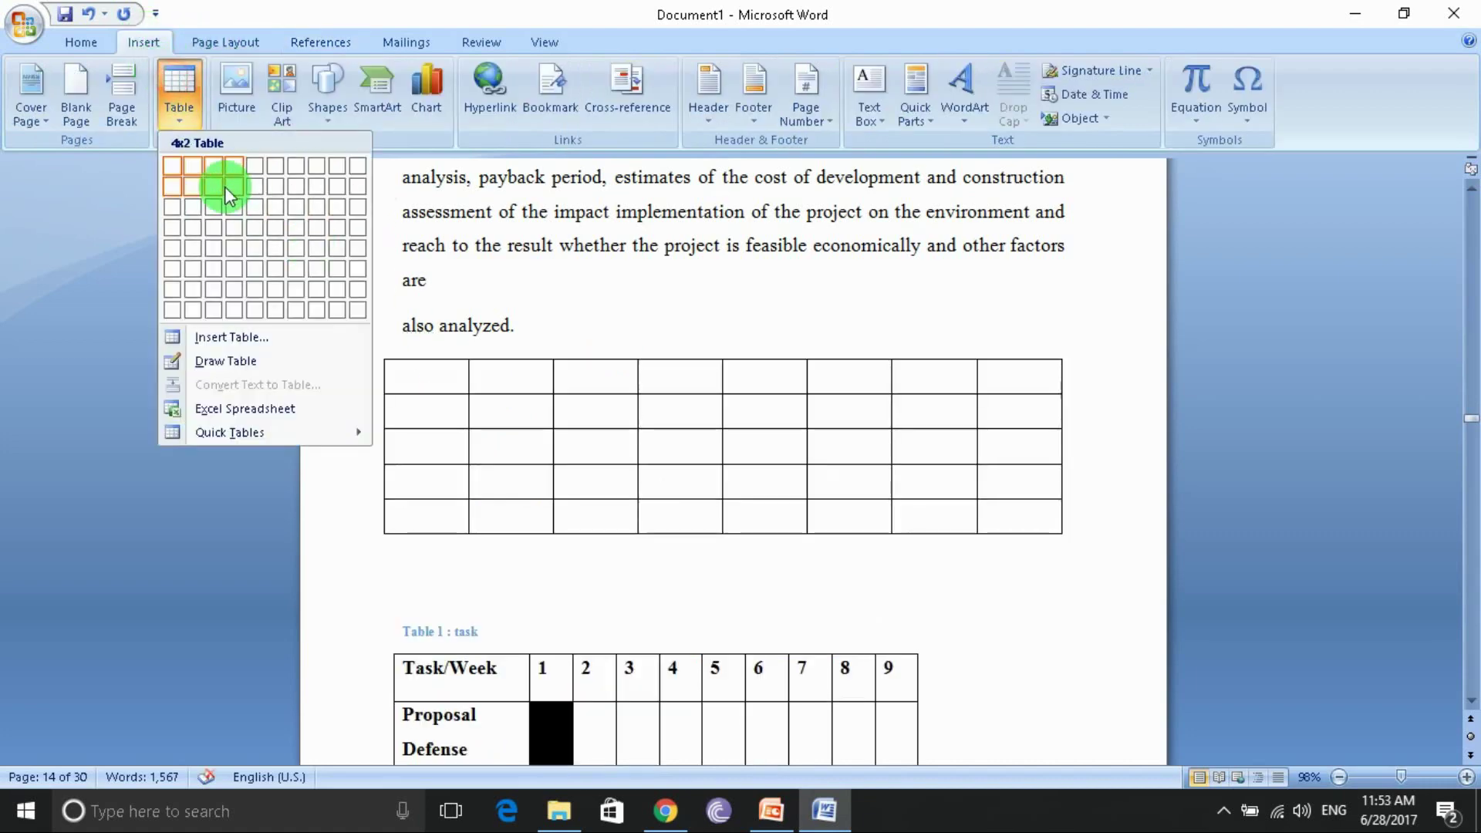
{"action": "left_click", "coordinate": [280, 242]}
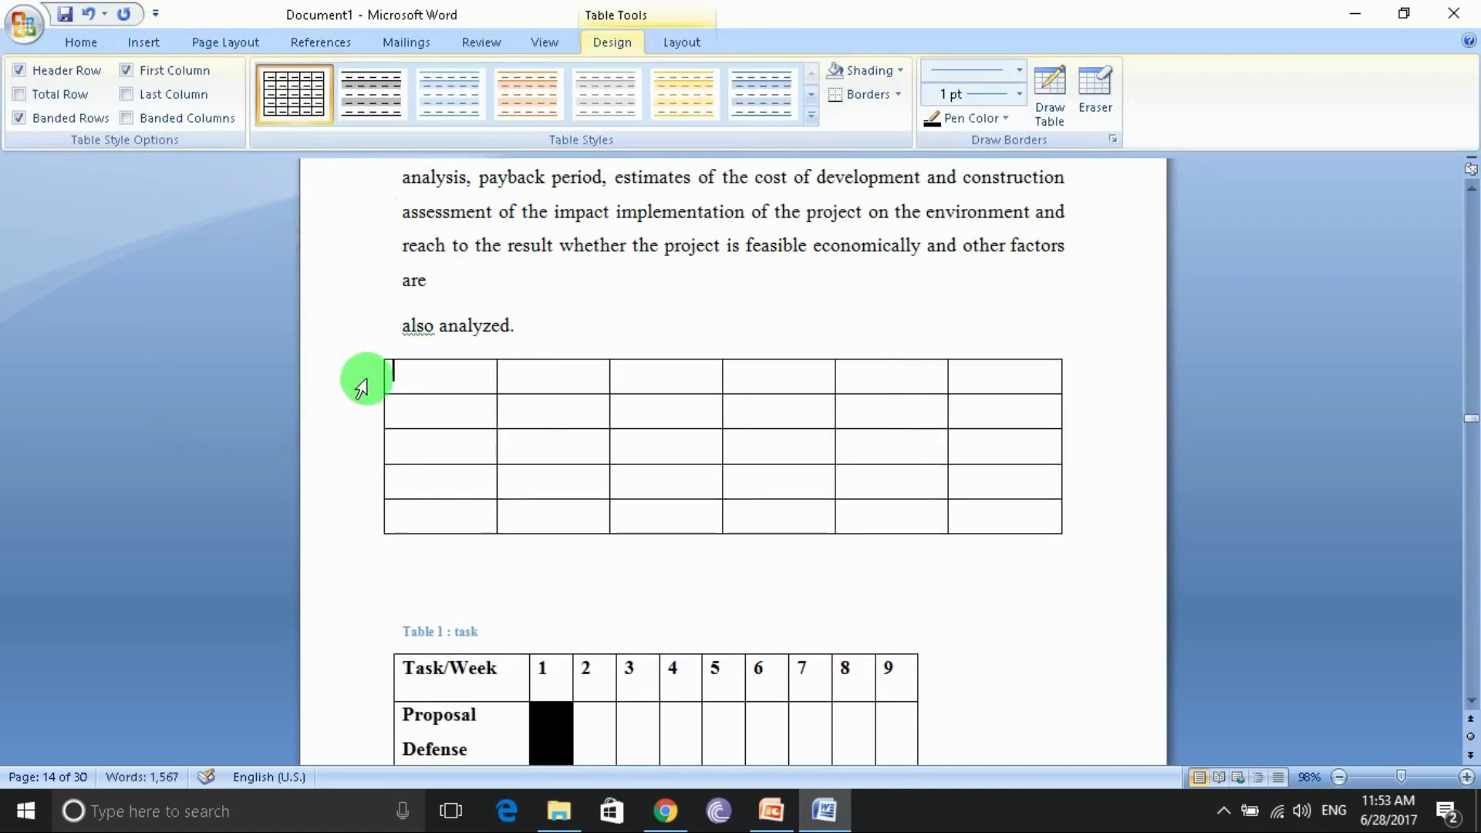
{"action": "left_click", "coordinate": [377, 353]}
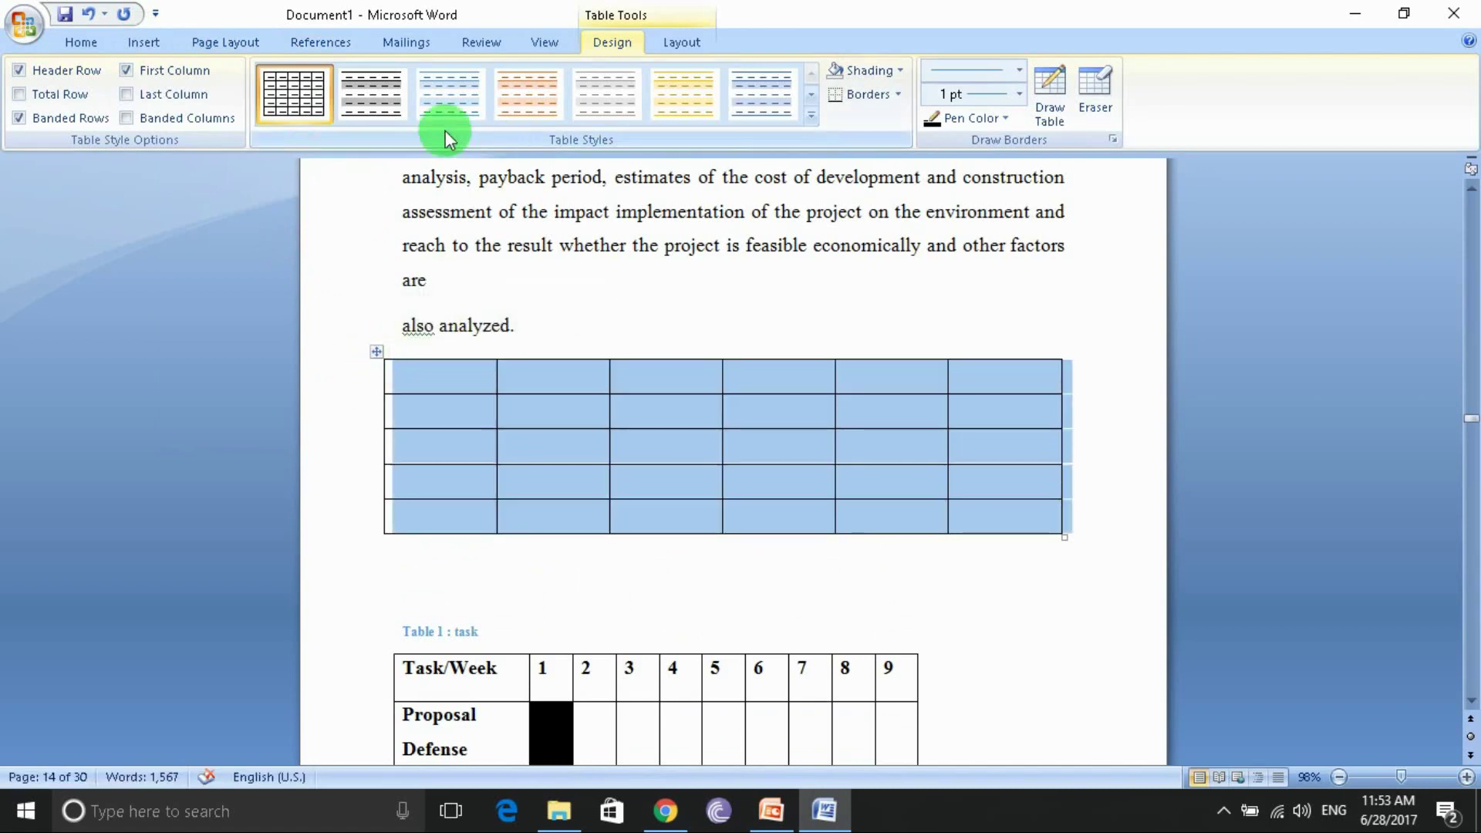
- Caption the new table 'Table 1: empty', placing the caption above it
{"action": "left_click", "coordinate": [148, 45]}
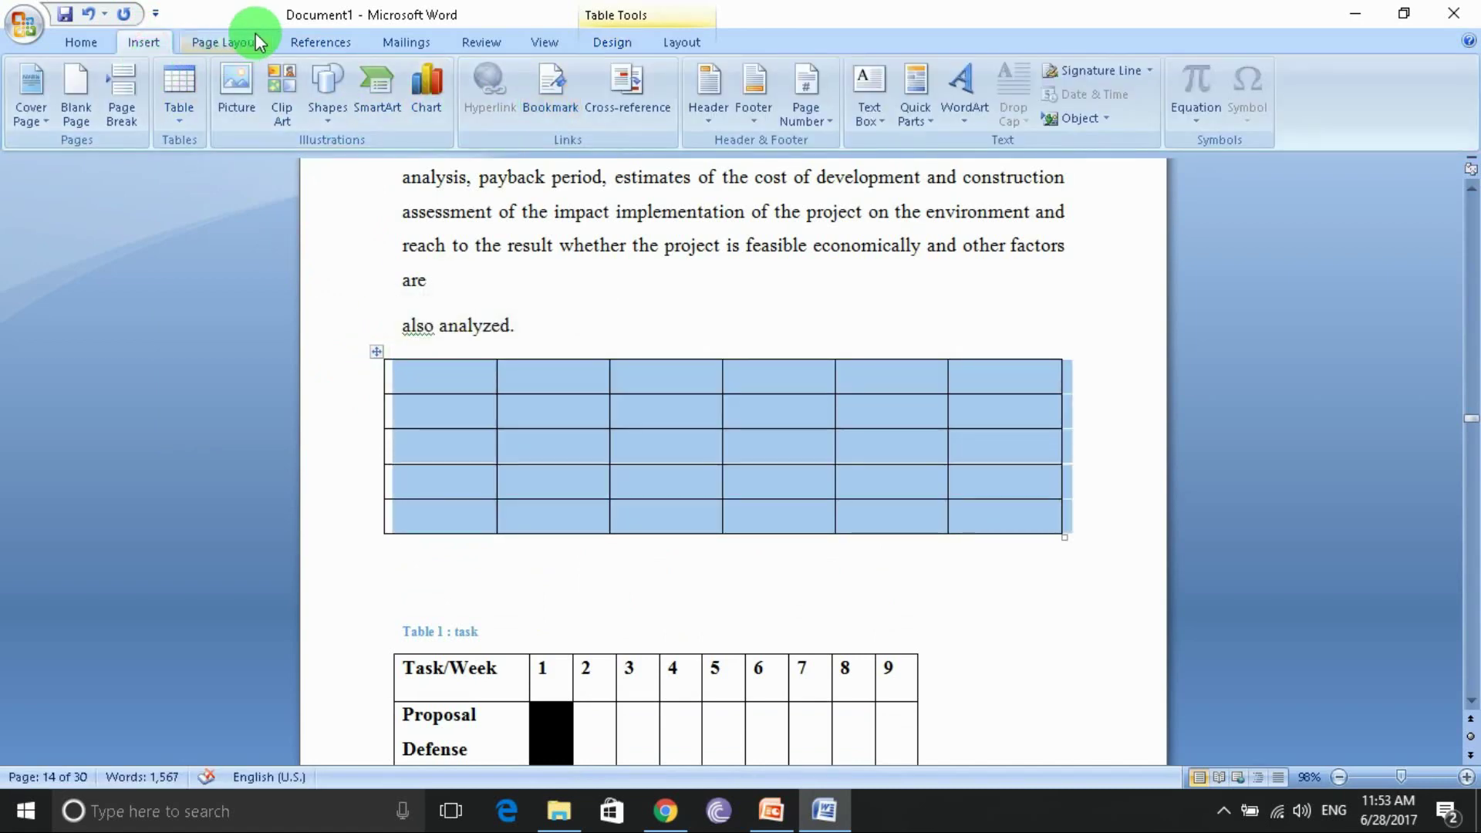
{"action": "left_click", "coordinate": [316, 42]}
{"action": "left_click", "coordinate": [594, 111]}
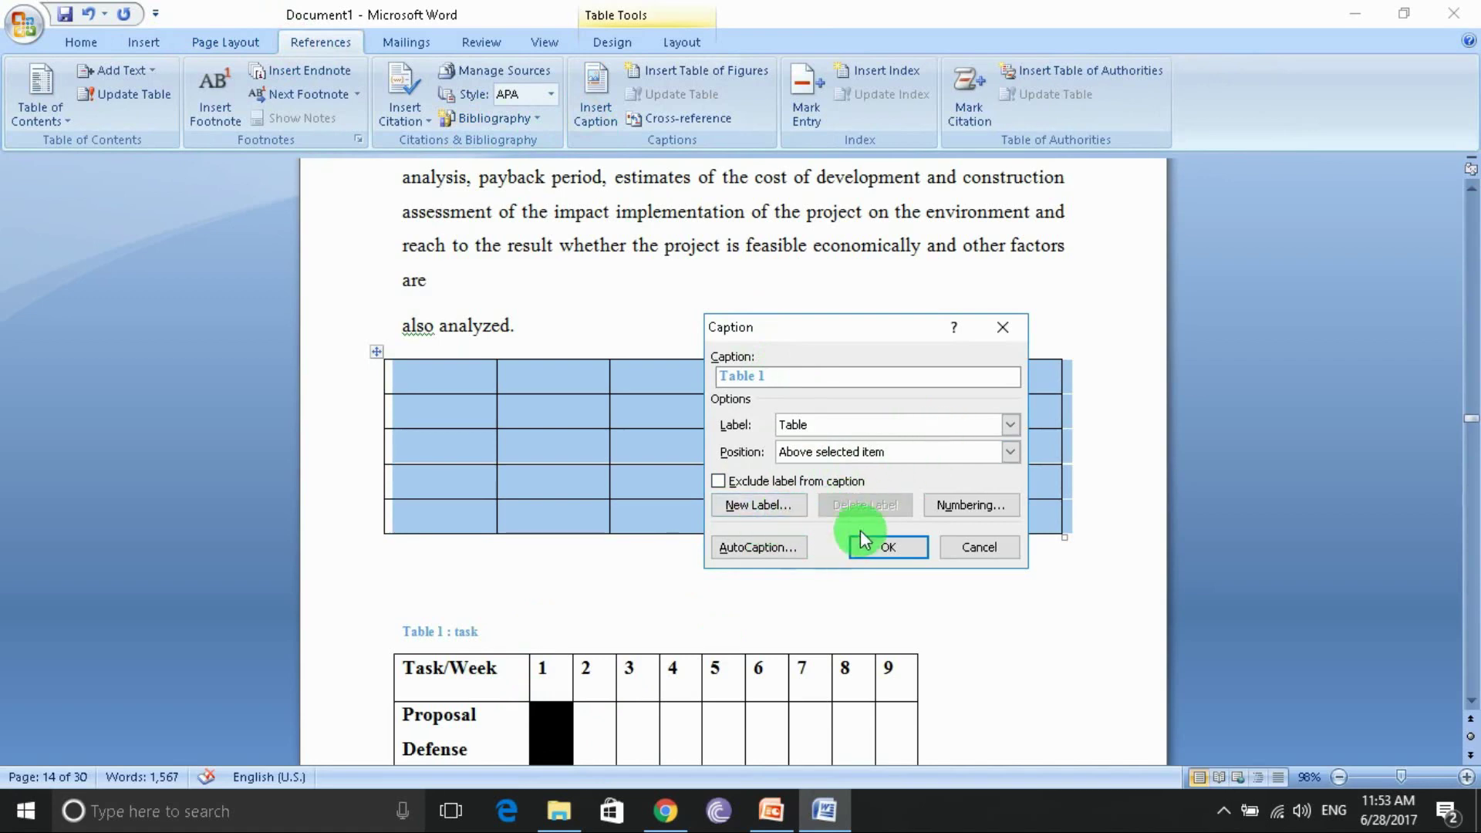
{"action": "left_click", "coordinate": [886, 546]}
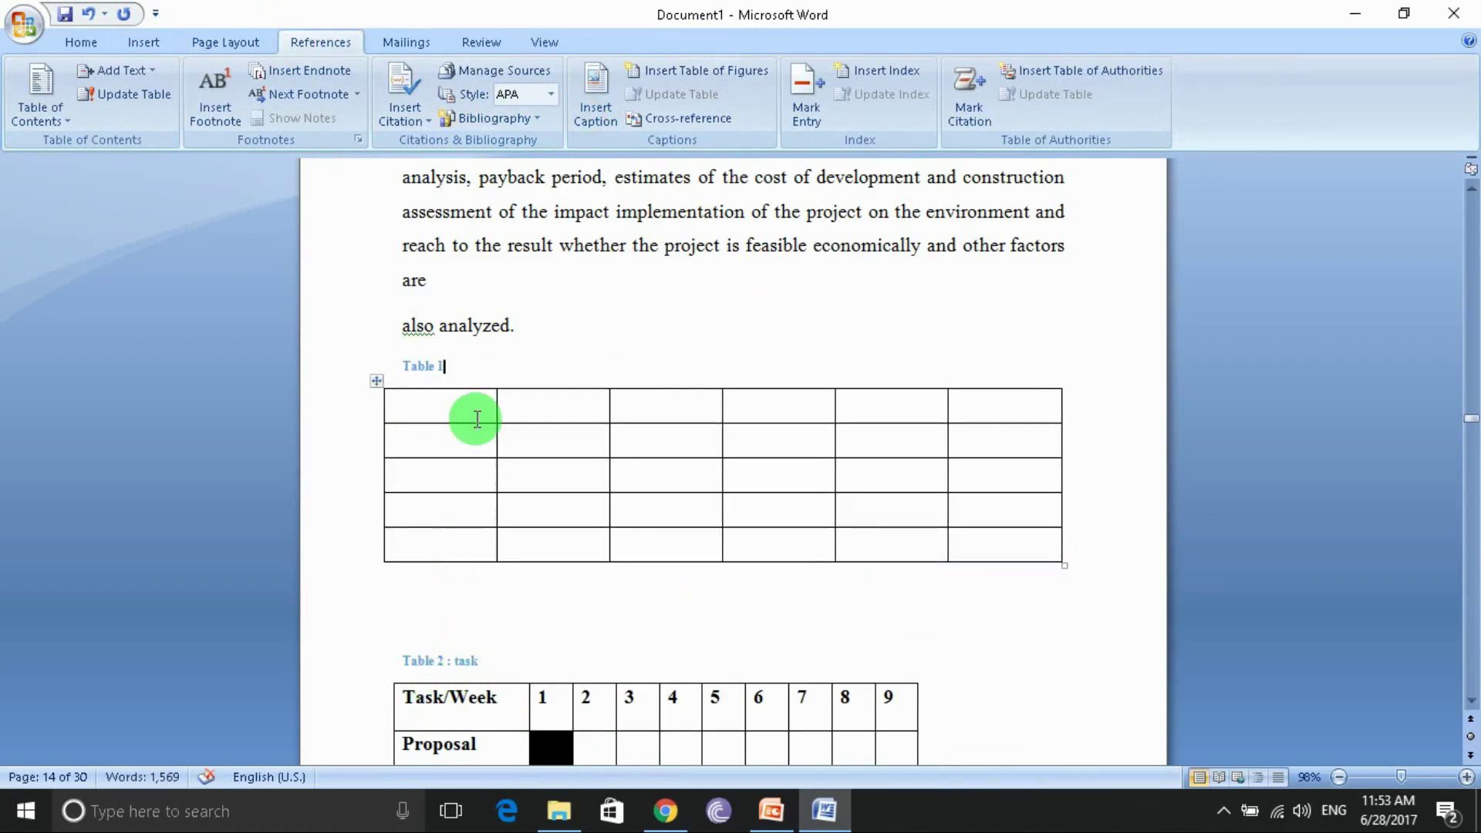
{"action": "left_click", "coordinate": [472, 365]}
{"action": "type", "text": ": e"}
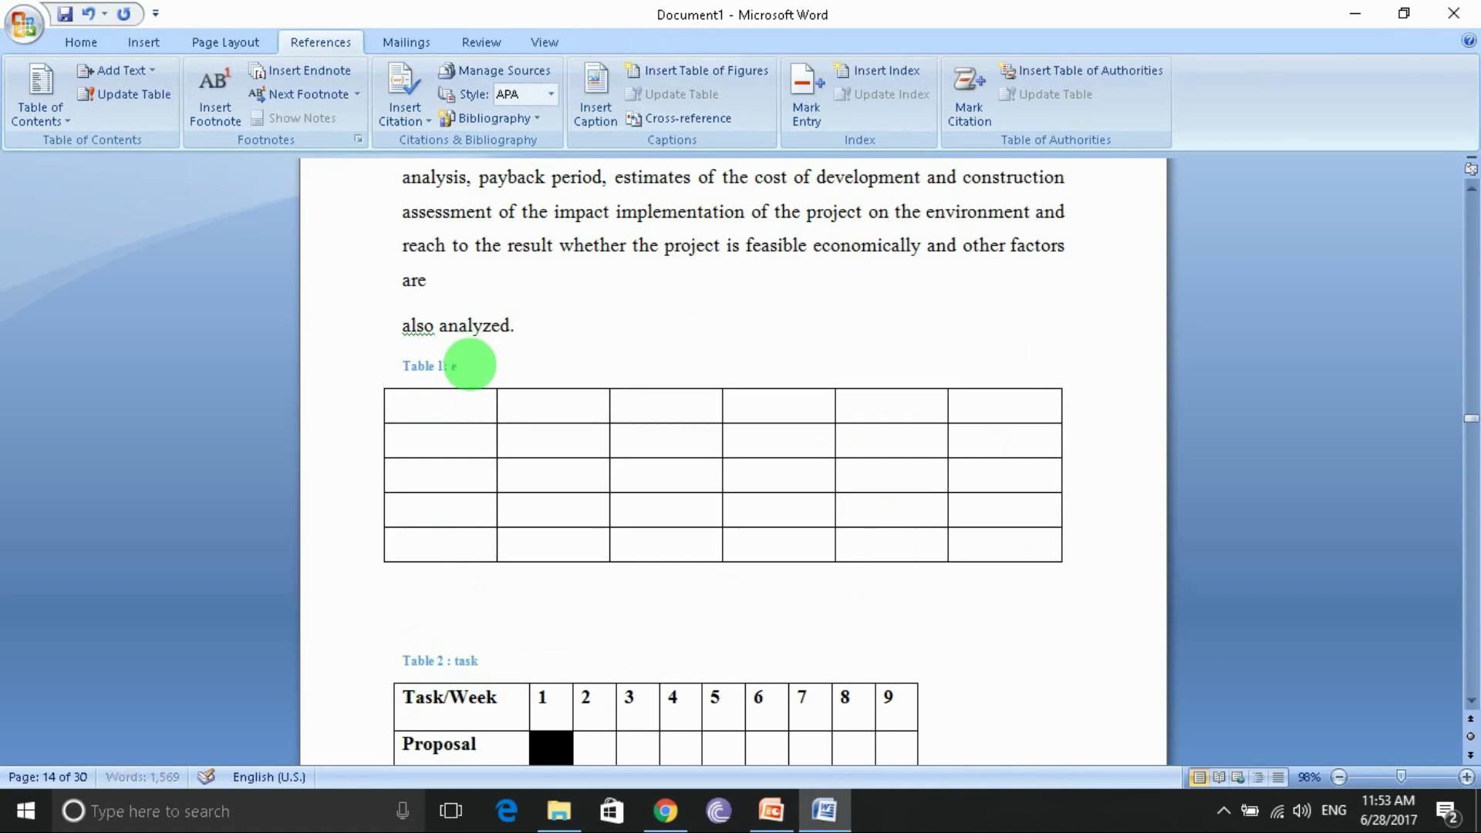
{"action": "type", "text": "mpty"}
{"action": "key", "text": "Return"}
{"action": "key", "text": "BackSpace"}
{"action": "scroll", "coordinate": [582, 398], "scroll_direction": "up", "scroll_amount": 3}
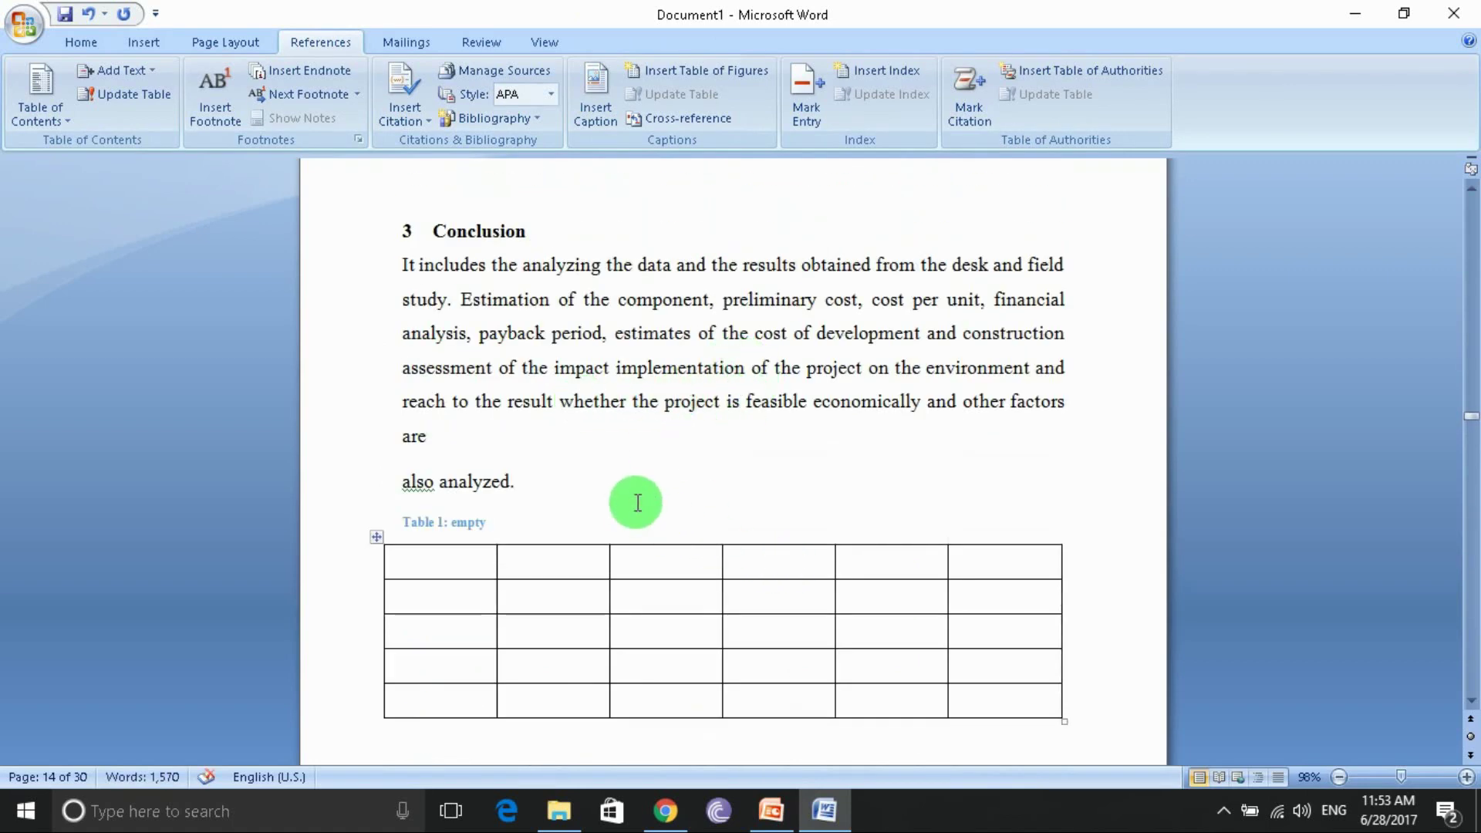
{"action": "scroll", "coordinate": [681, 476], "scroll_direction": "down", "scroll_amount": 3}
{"action": "scroll", "coordinate": [681, 472], "scroll_direction": "down", "scroll_amount": 1}
{"action": "scroll", "coordinate": [683, 475], "scroll_direction": "down", "scroll_amount": 4}
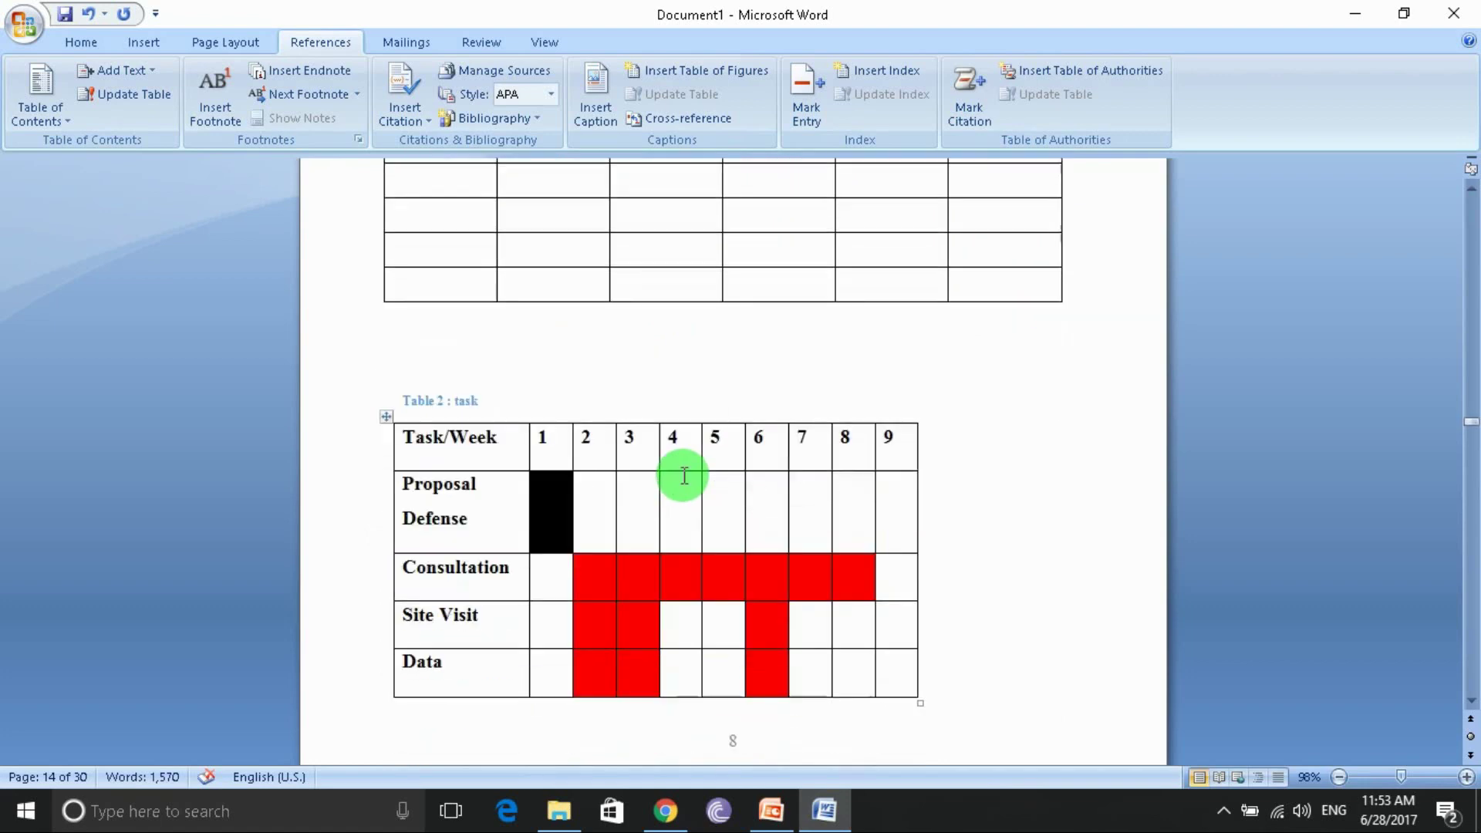
{"action": "scroll", "coordinate": [682, 474], "scroll_direction": "down", "scroll_amount": 1}
{"action": "scroll", "coordinate": [681, 472], "scroll_direction": "up", "scroll_amount": 7}
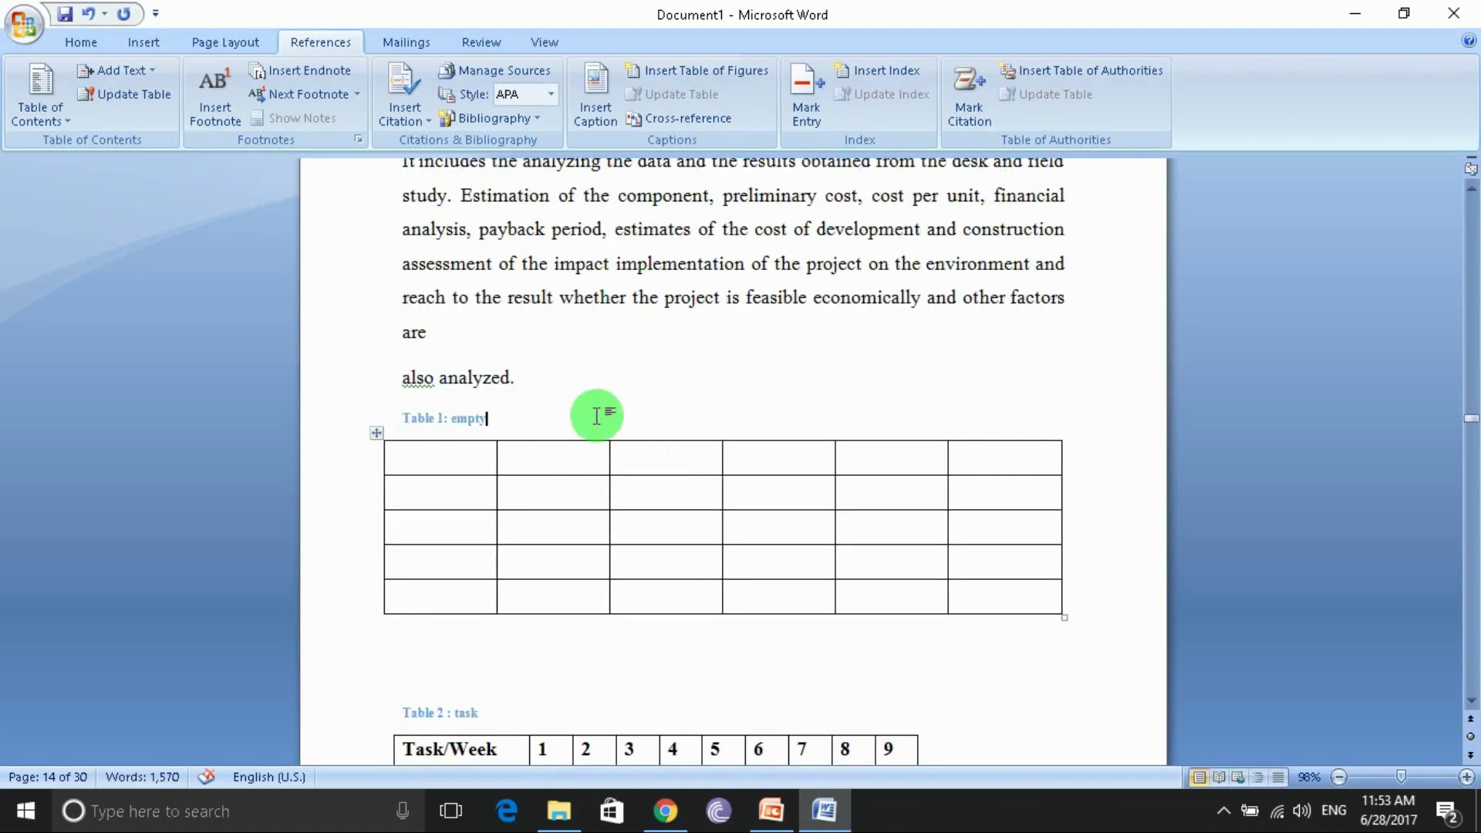
{"action": "scroll", "coordinate": [596, 416], "scroll_direction": "up", "scroll_amount": 2}
{"action": "scroll", "coordinate": [588, 419], "scroll_direction": "down", "scroll_amount": 3}
{"action": "scroll", "coordinate": [588, 418], "scroll_direction": "down", "scroll_amount": 6}
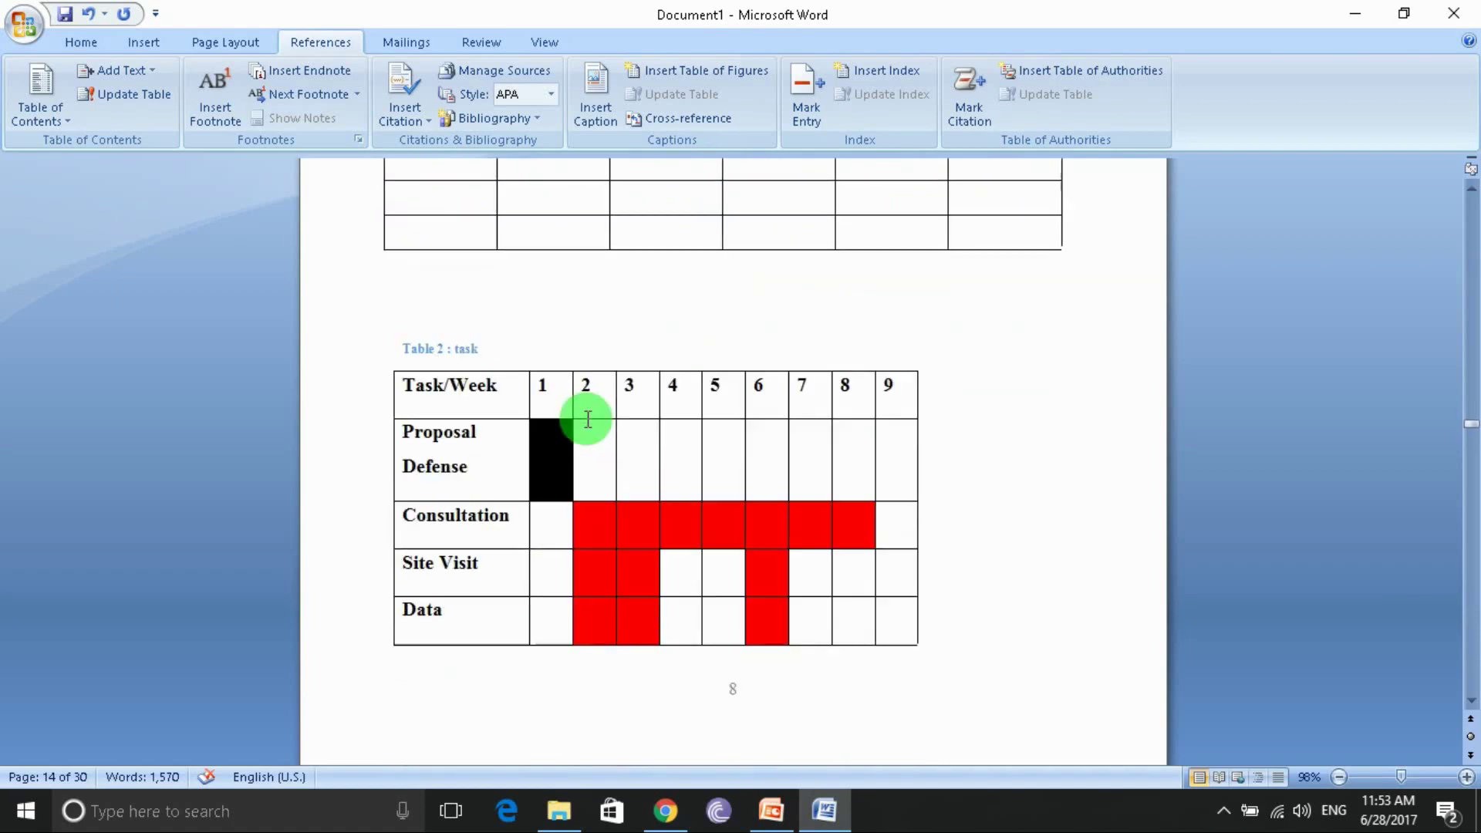
{"action": "scroll", "coordinate": [588, 419], "scroll_direction": "down", "scroll_amount": 4}
{"action": "scroll", "coordinate": [588, 418], "scroll_direction": "down", "scroll_amount": 6}
{"action": "scroll", "coordinate": [588, 421], "scroll_direction": "down", "scroll_amount": 6}
{"action": "scroll", "coordinate": [588, 417], "scroll_direction": "down", "scroll_amount": 6}
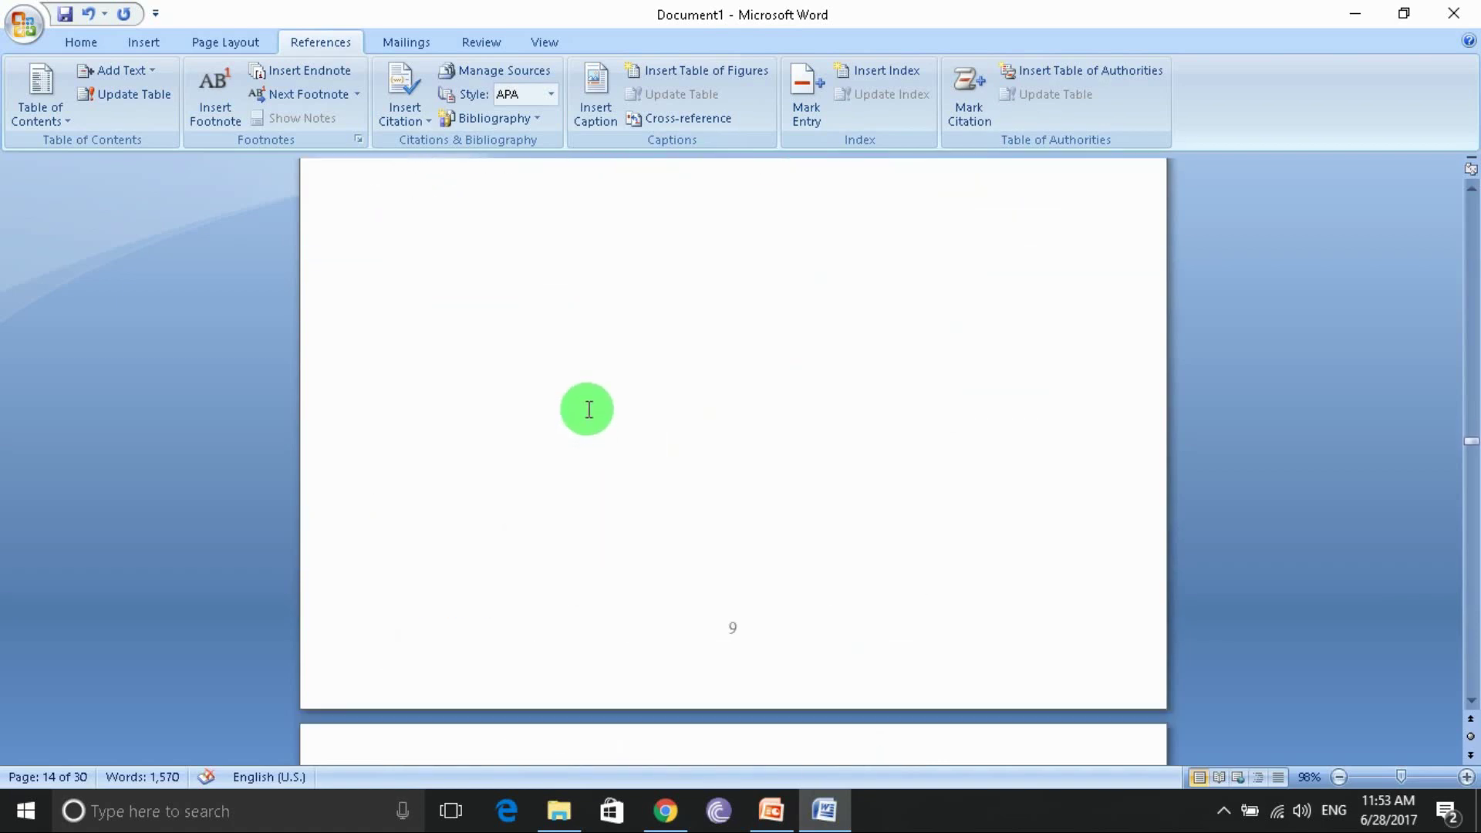
{"action": "scroll", "coordinate": [588, 408], "scroll_direction": "down", "scroll_amount": 6}
{"action": "scroll", "coordinate": [590, 407], "scroll_direction": "down", "scroll_amount": 5}
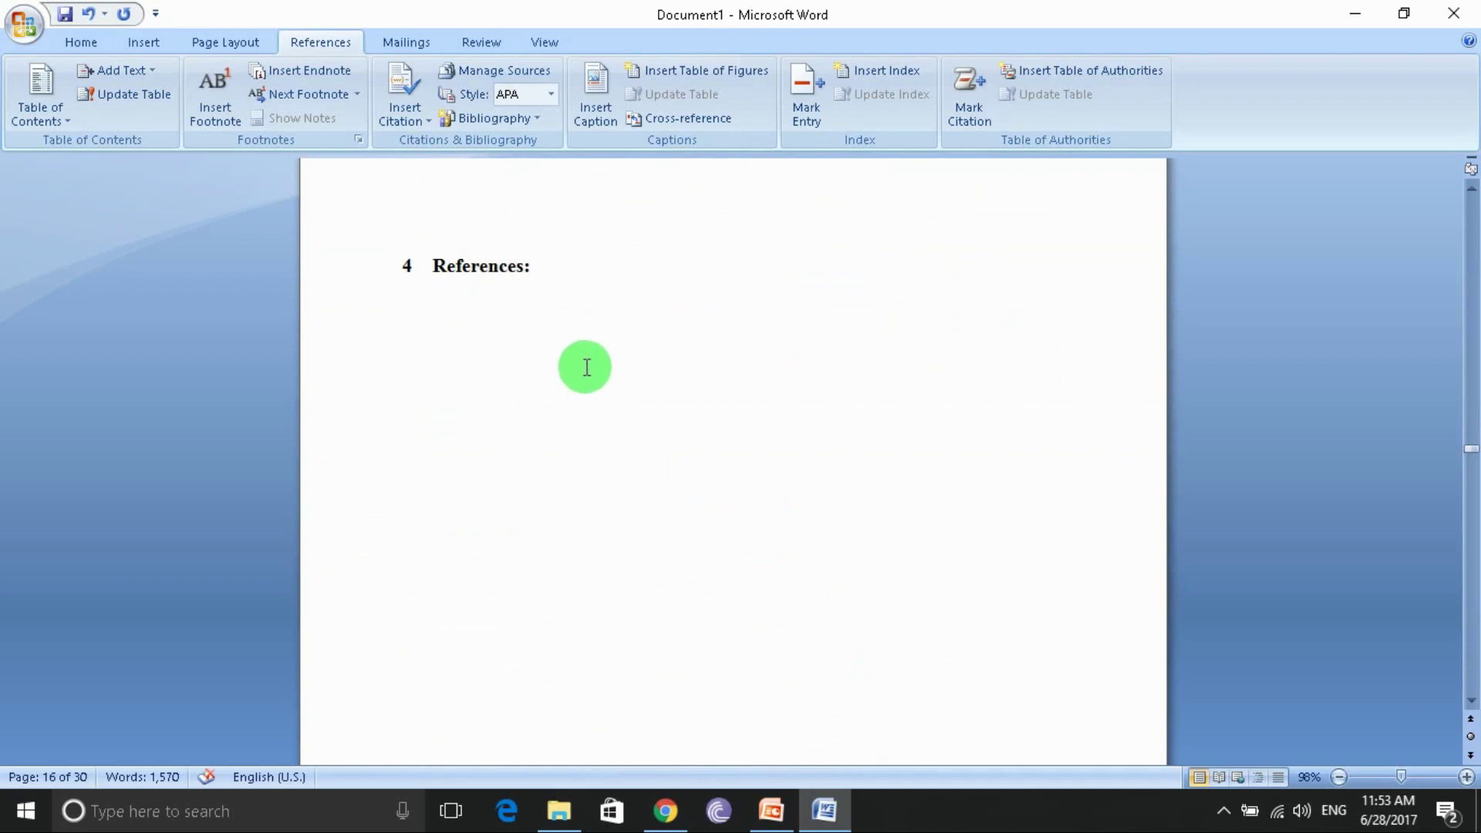
{"action": "left_click", "coordinate": [576, 268]}
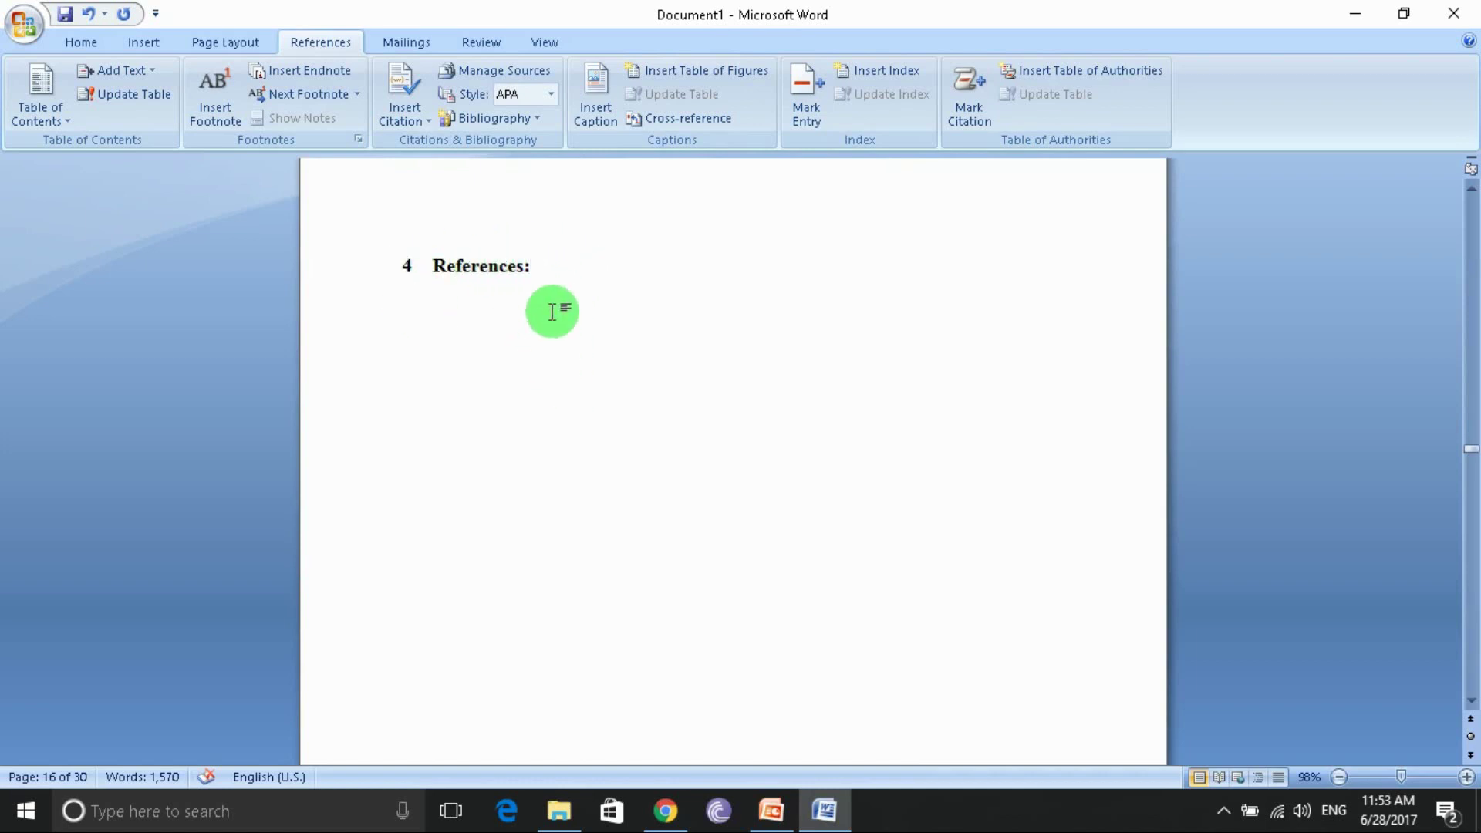
{"action": "scroll", "coordinate": [648, 361], "scroll_direction": "up", "scroll_amount": 1}
{"action": "scroll", "coordinate": [651, 364], "scroll_direction": "down", "scroll_amount": 5}
{"action": "scroll", "coordinate": [652, 364], "scroll_direction": "up", "scroll_amount": 5}
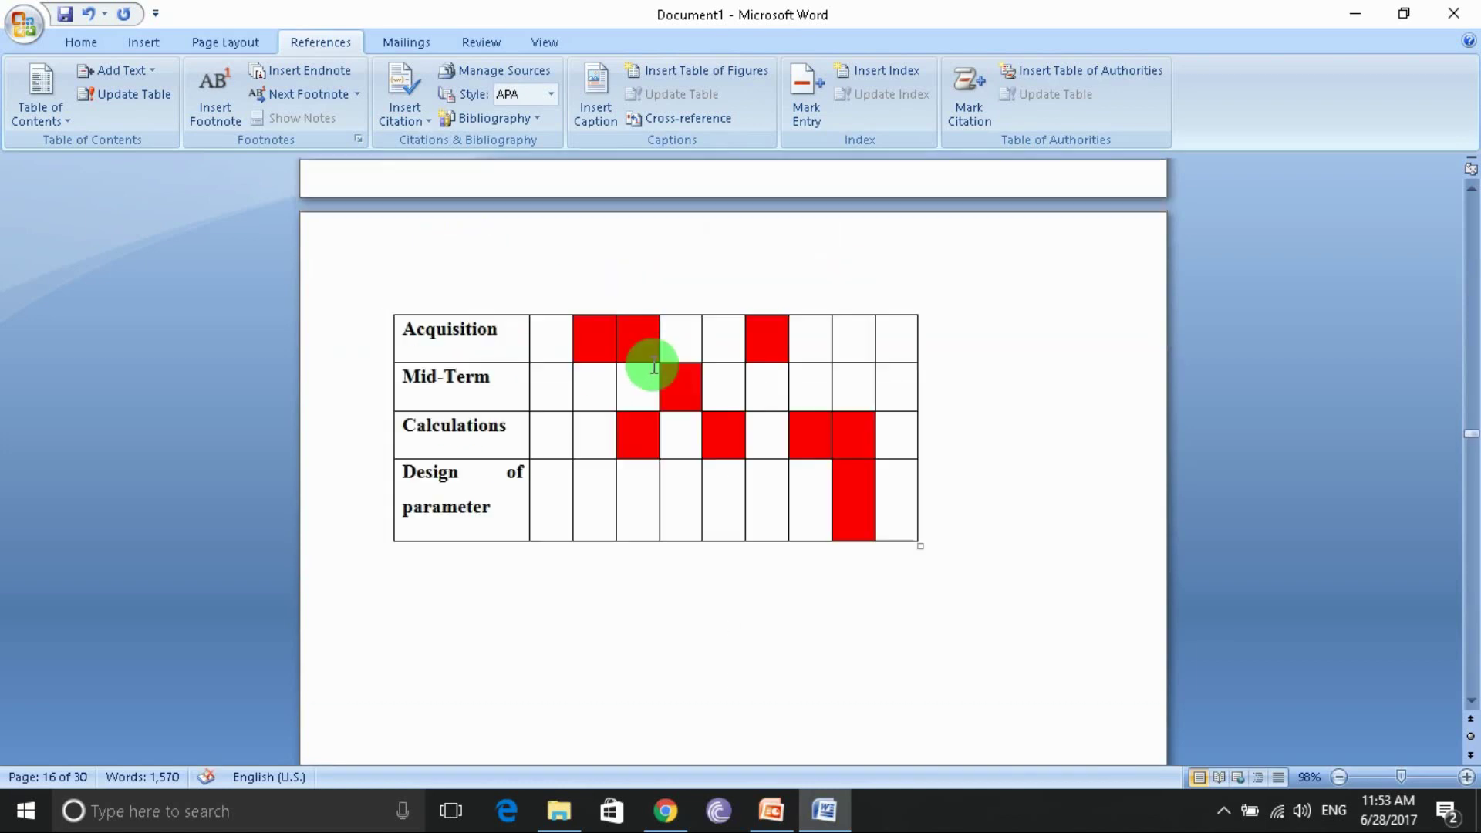
{"action": "scroll", "coordinate": [647, 370], "scroll_direction": "up", "scroll_amount": 5}
{"action": "scroll", "coordinate": [644, 386], "scroll_direction": "up", "scroll_amount": 5}
{"action": "scroll", "coordinate": [640, 401], "scroll_direction": "up", "scroll_amount": 5}
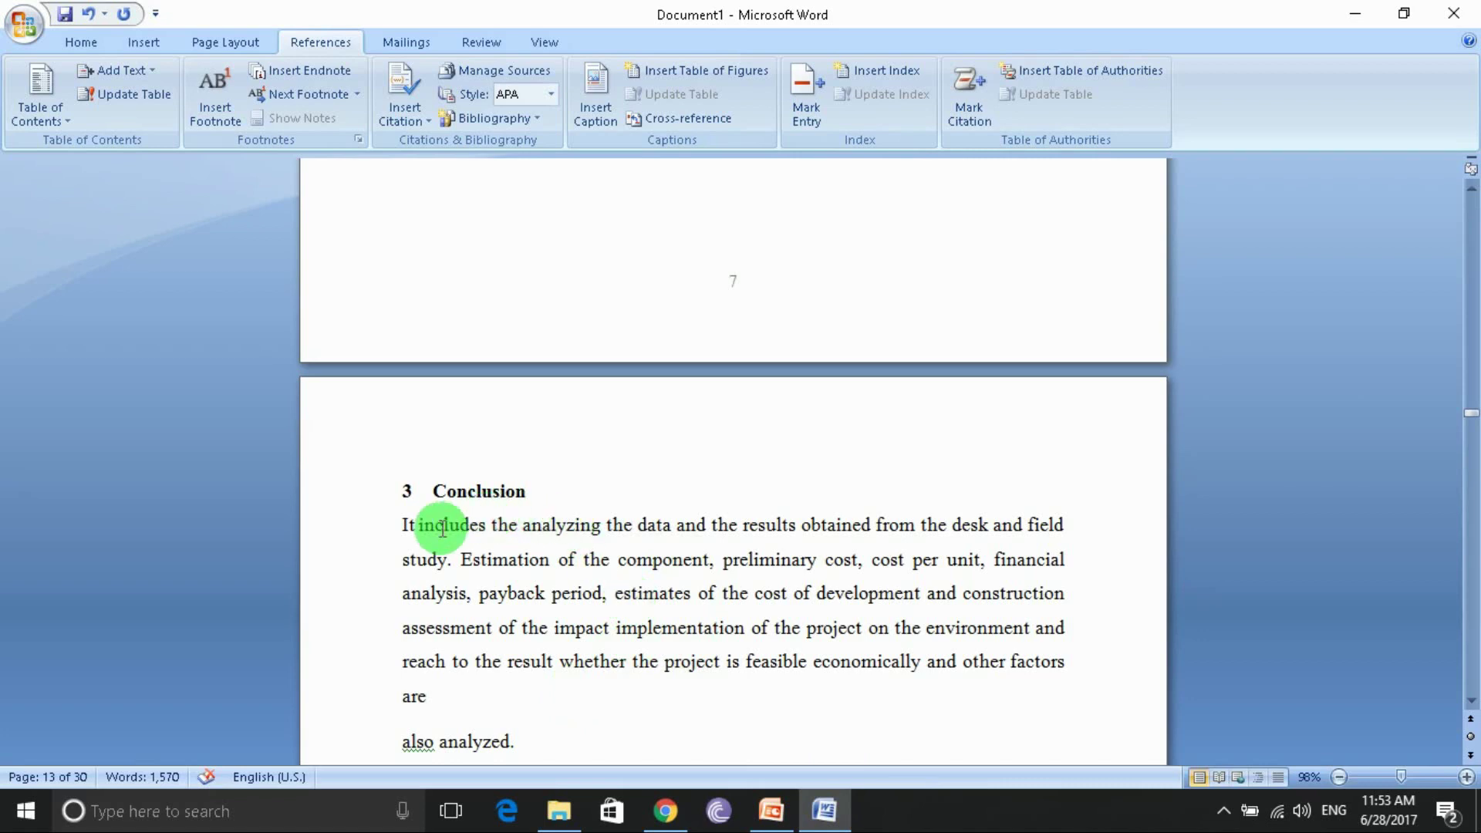
- Put quotation marks around the sentence from 'It includes' to 'study'
{"action": "left_click", "coordinate": [403, 524]}
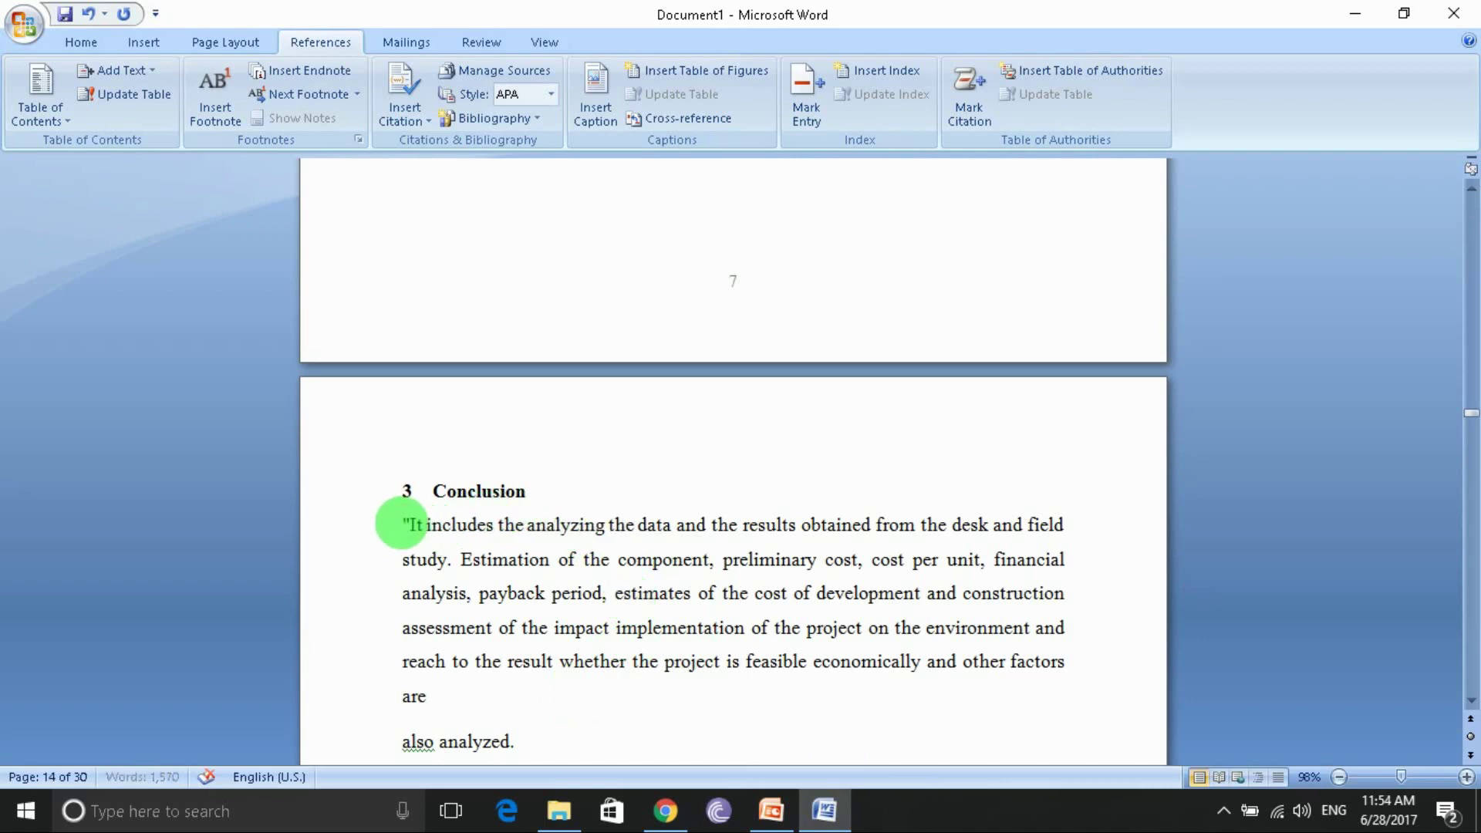
{"action": "type", "text": "\""}
{"action": "left_click", "coordinate": [452, 557]}
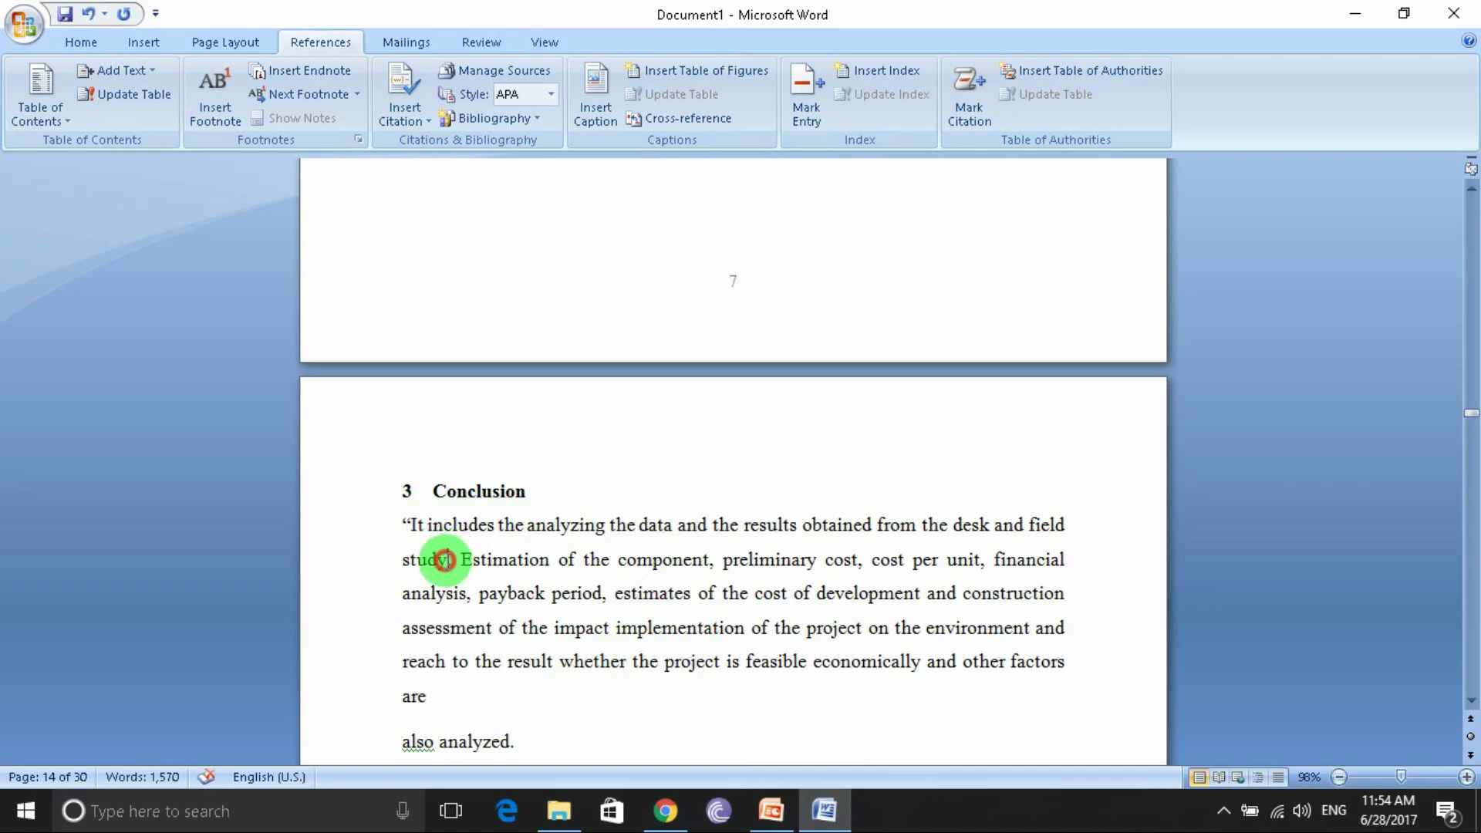
{"action": "type", "text": "\""}
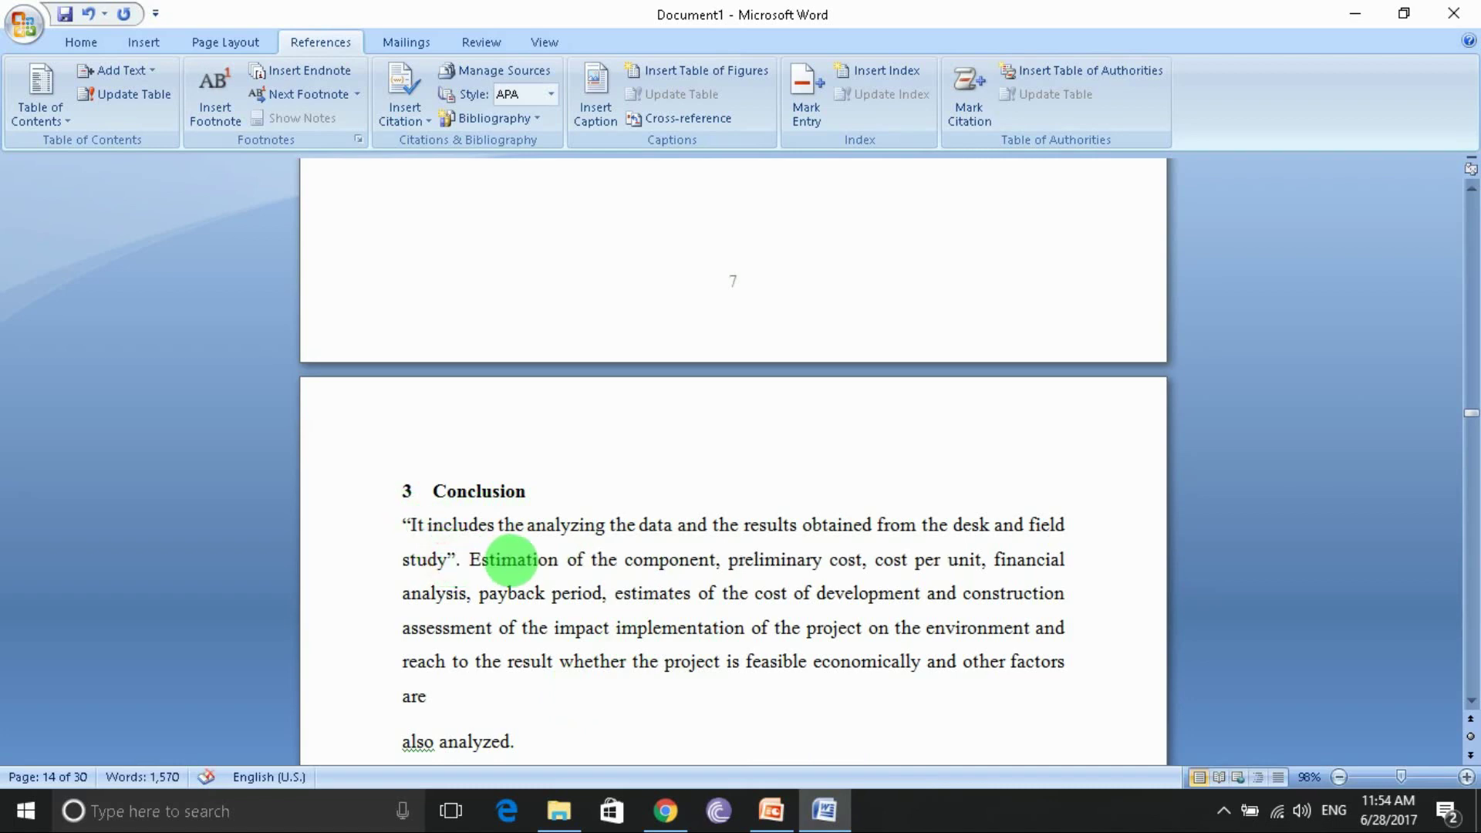
{"action": "left_click", "coordinate": [461, 557]}
{"action": "type", "text": "."}
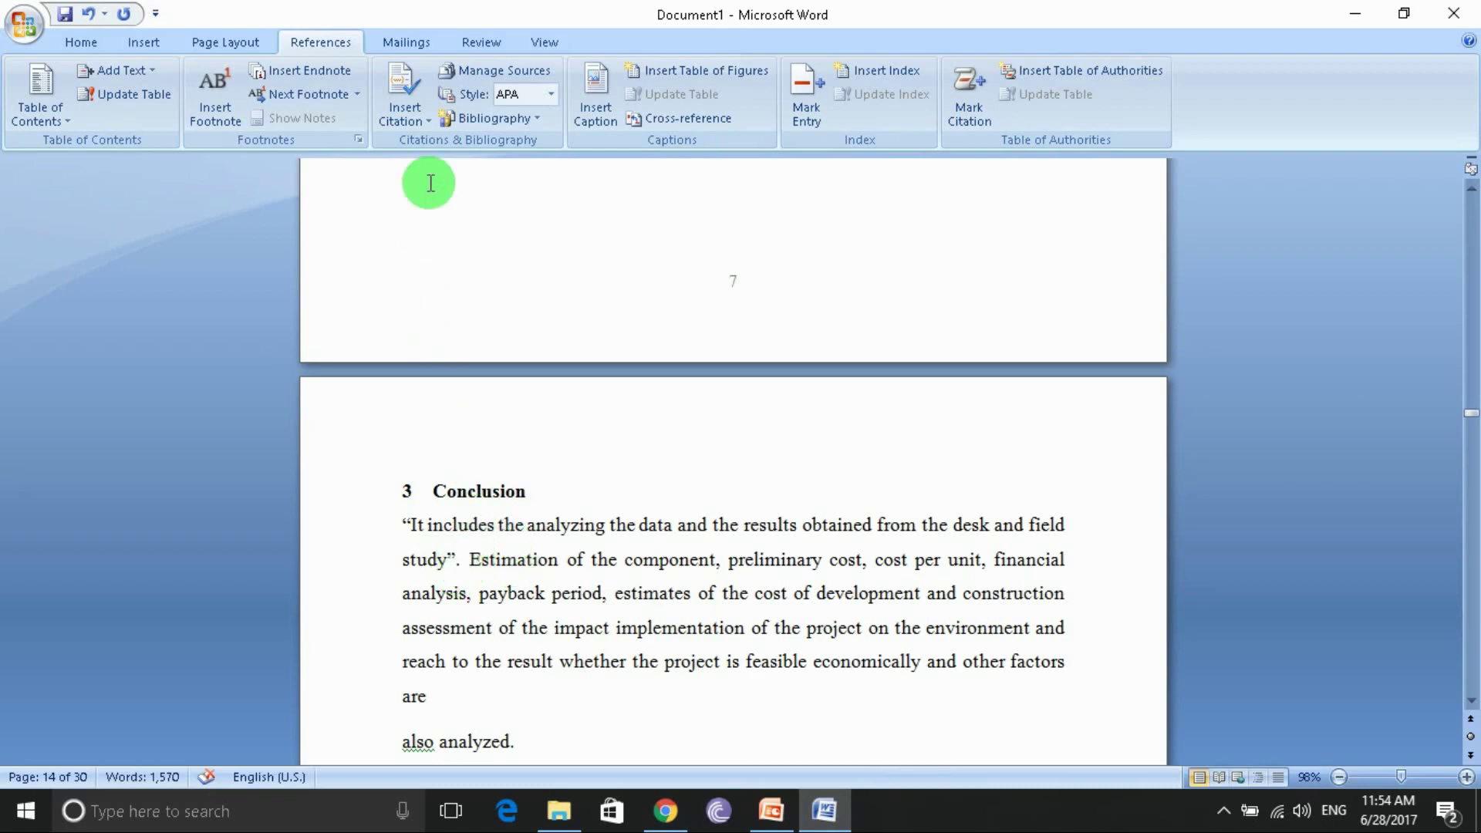
{"action": "left_click", "coordinate": [410, 121]}
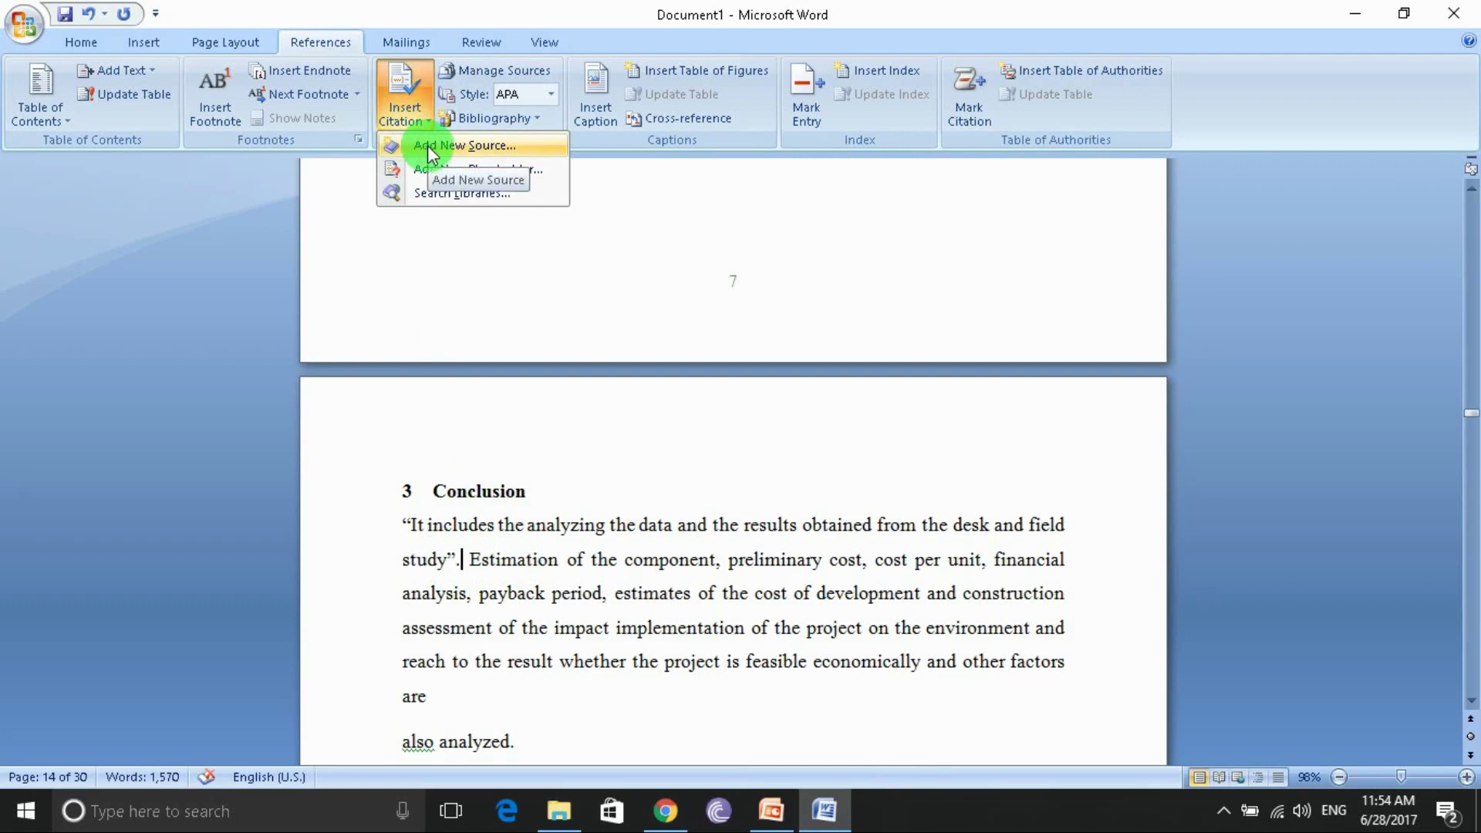
- Start a new citation source with Book as its type
{"action": "left_click", "coordinate": [427, 145]}
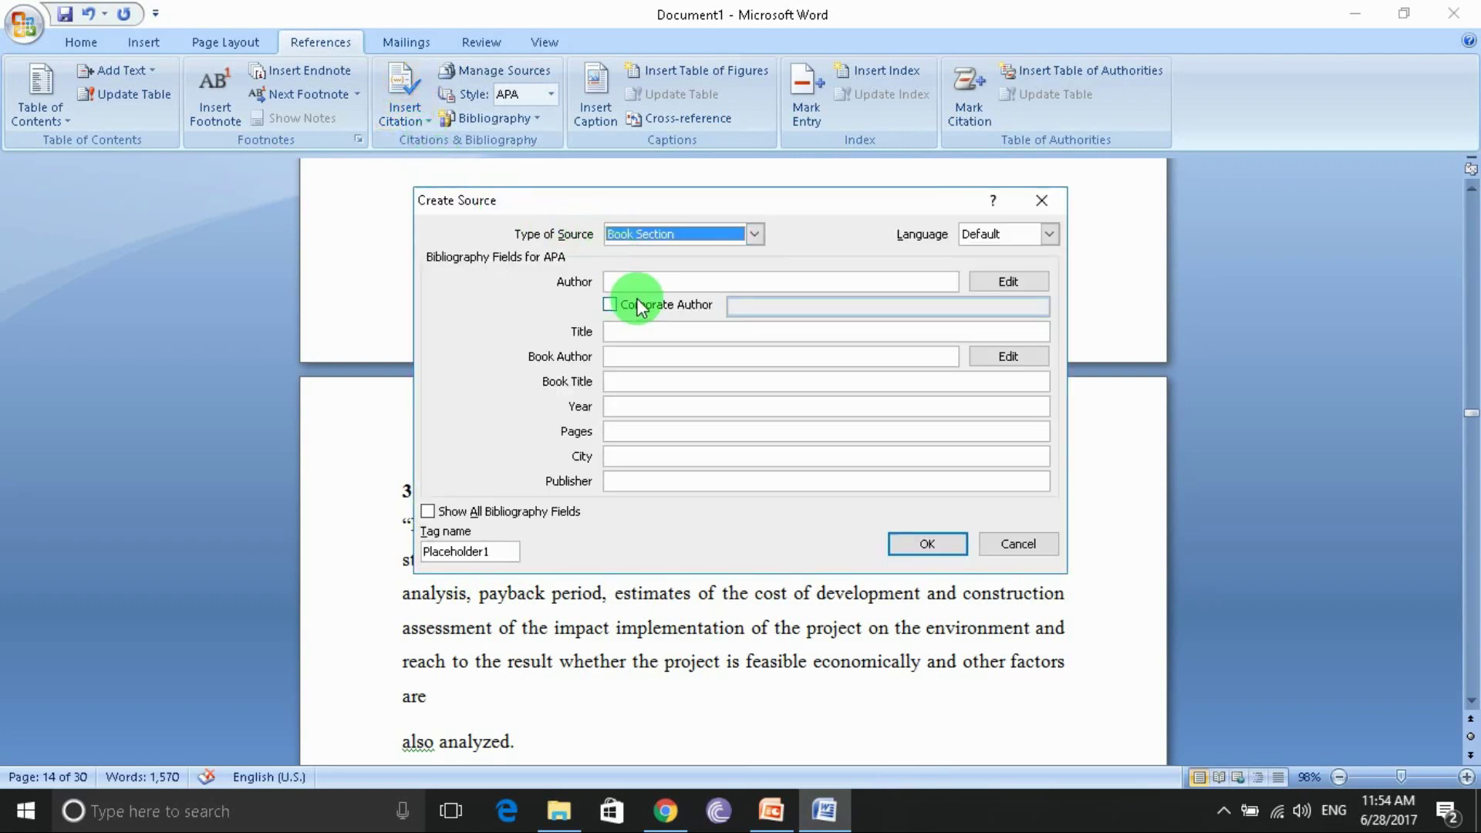
{"action": "left_click", "coordinate": [759, 236]}
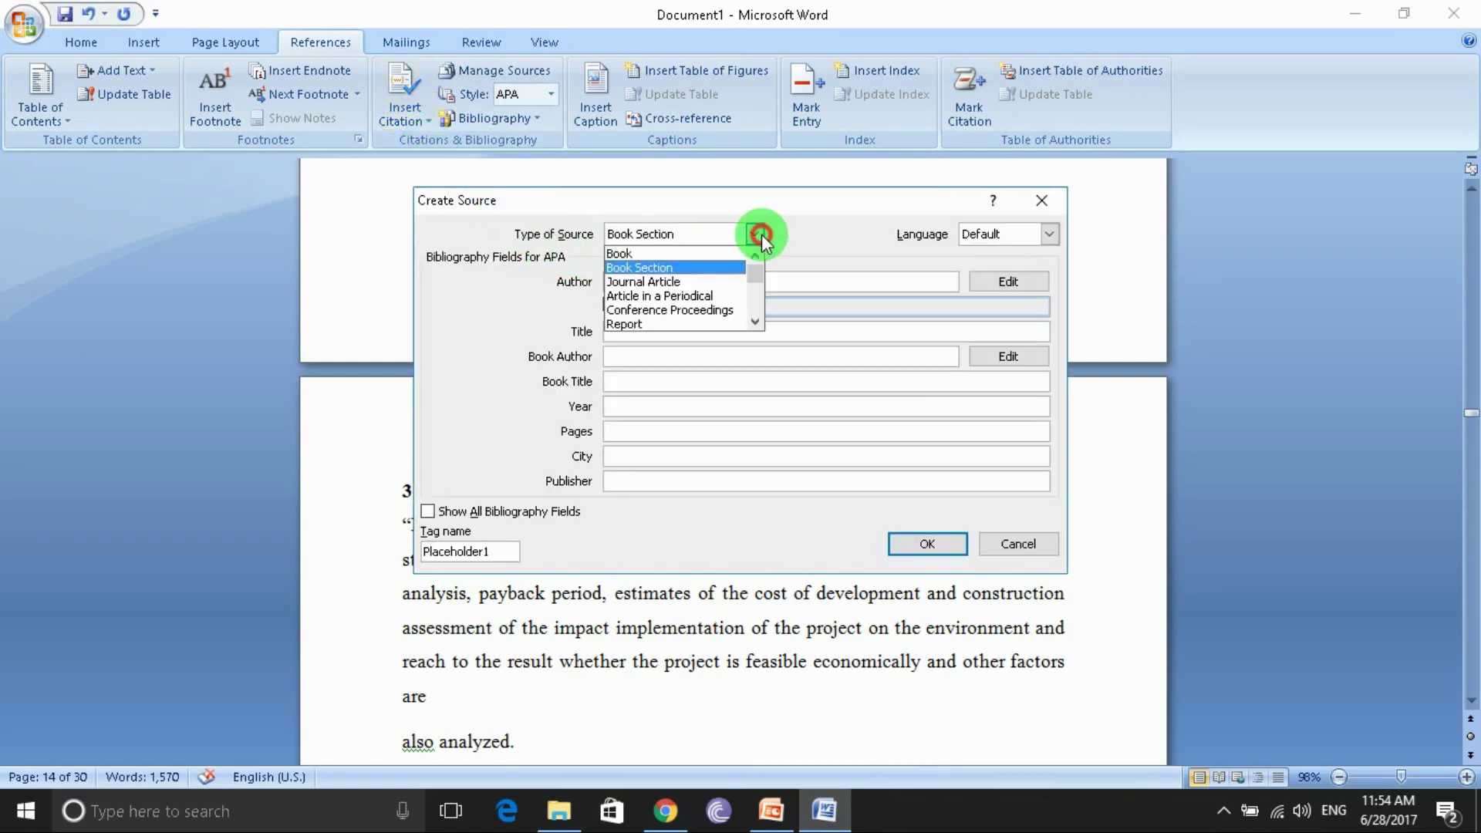
{"action": "left_click", "coordinate": [646, 254]}
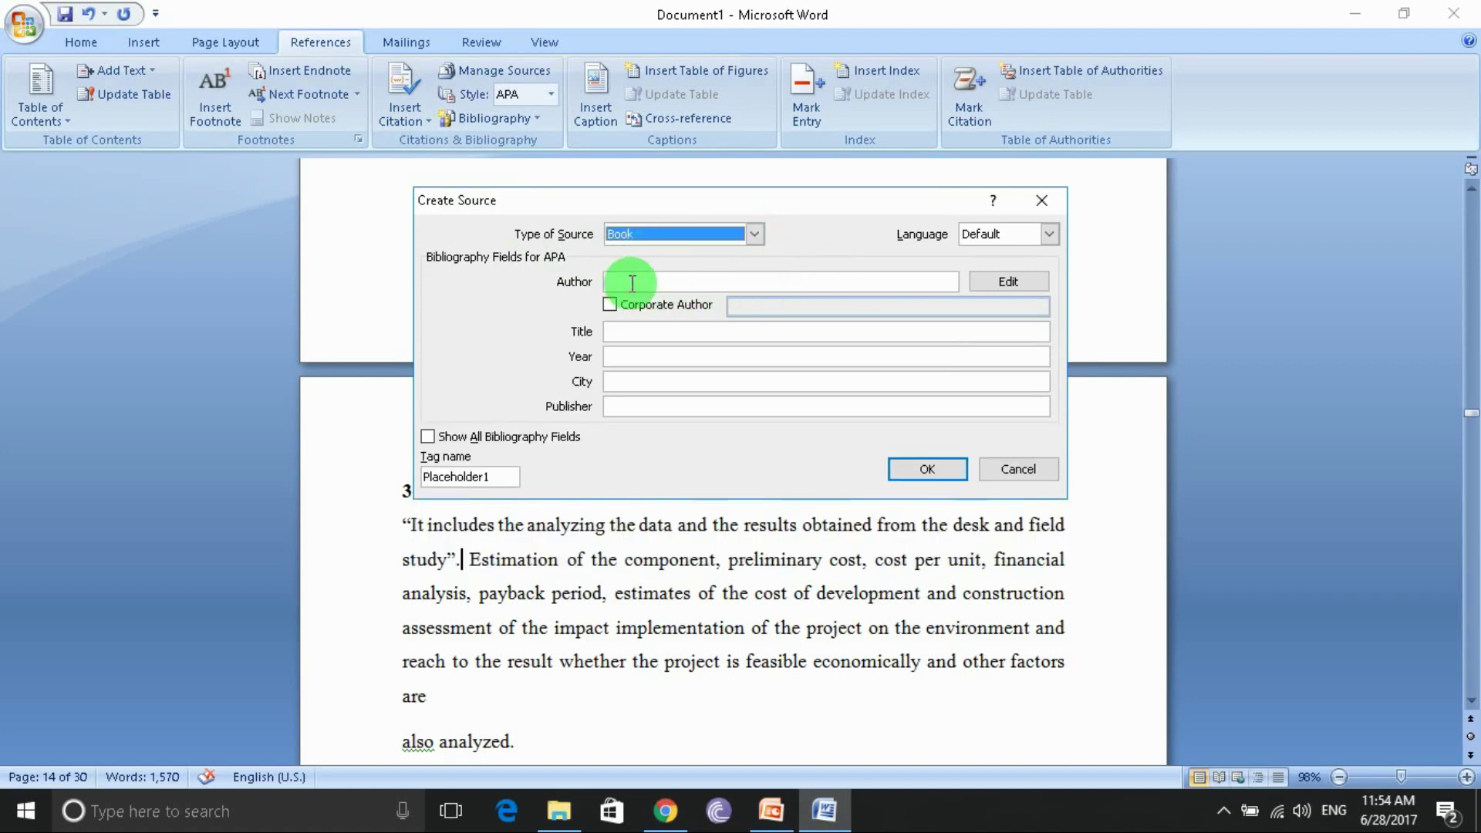
- Begin the author entry, removing an incomplete mistyped author from the list
{"action": "left_click", "coordinate": [638, 281]}
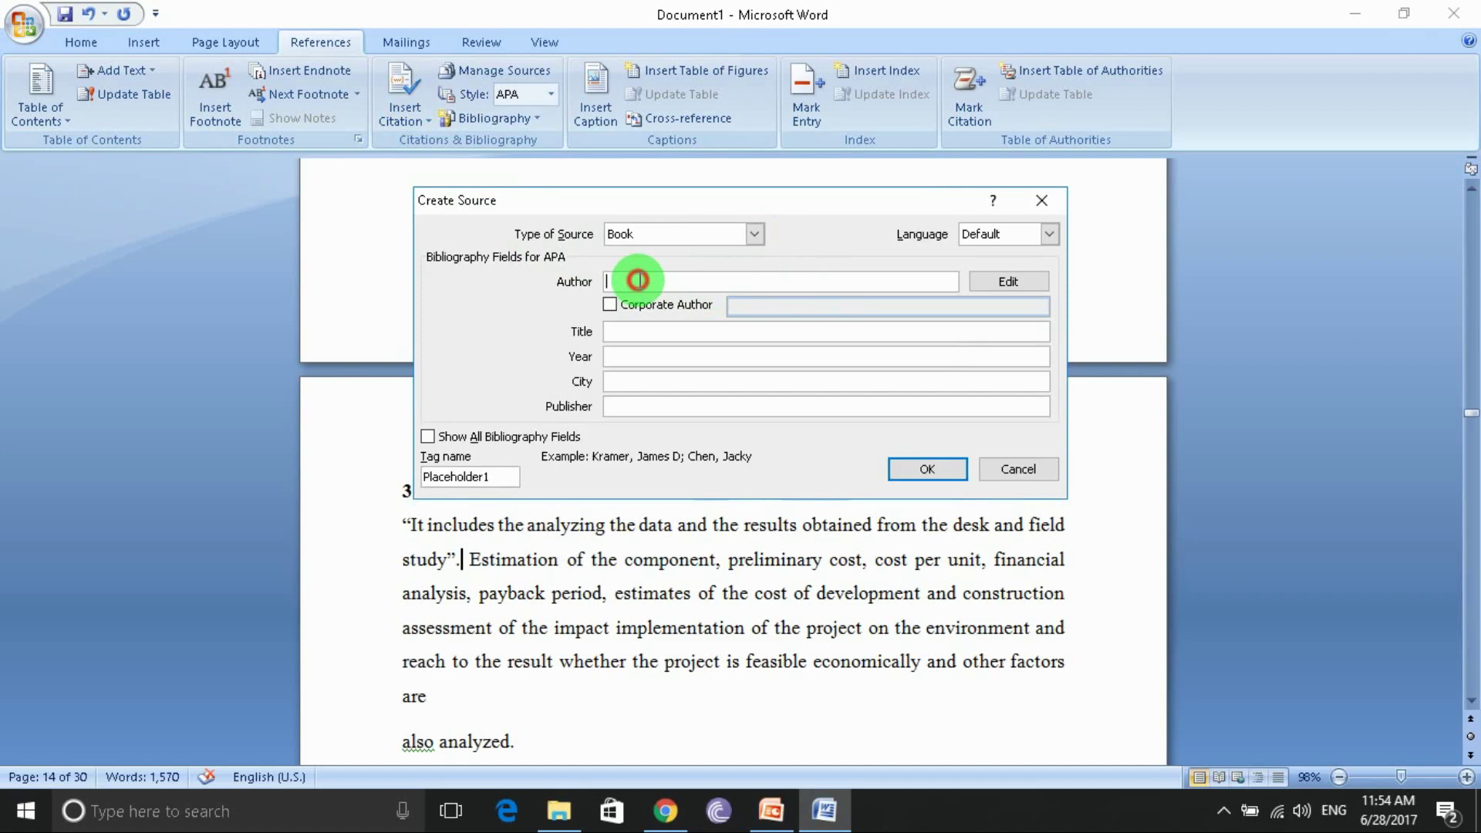
{"action": "left_click", "coordinate": [998, 279]}
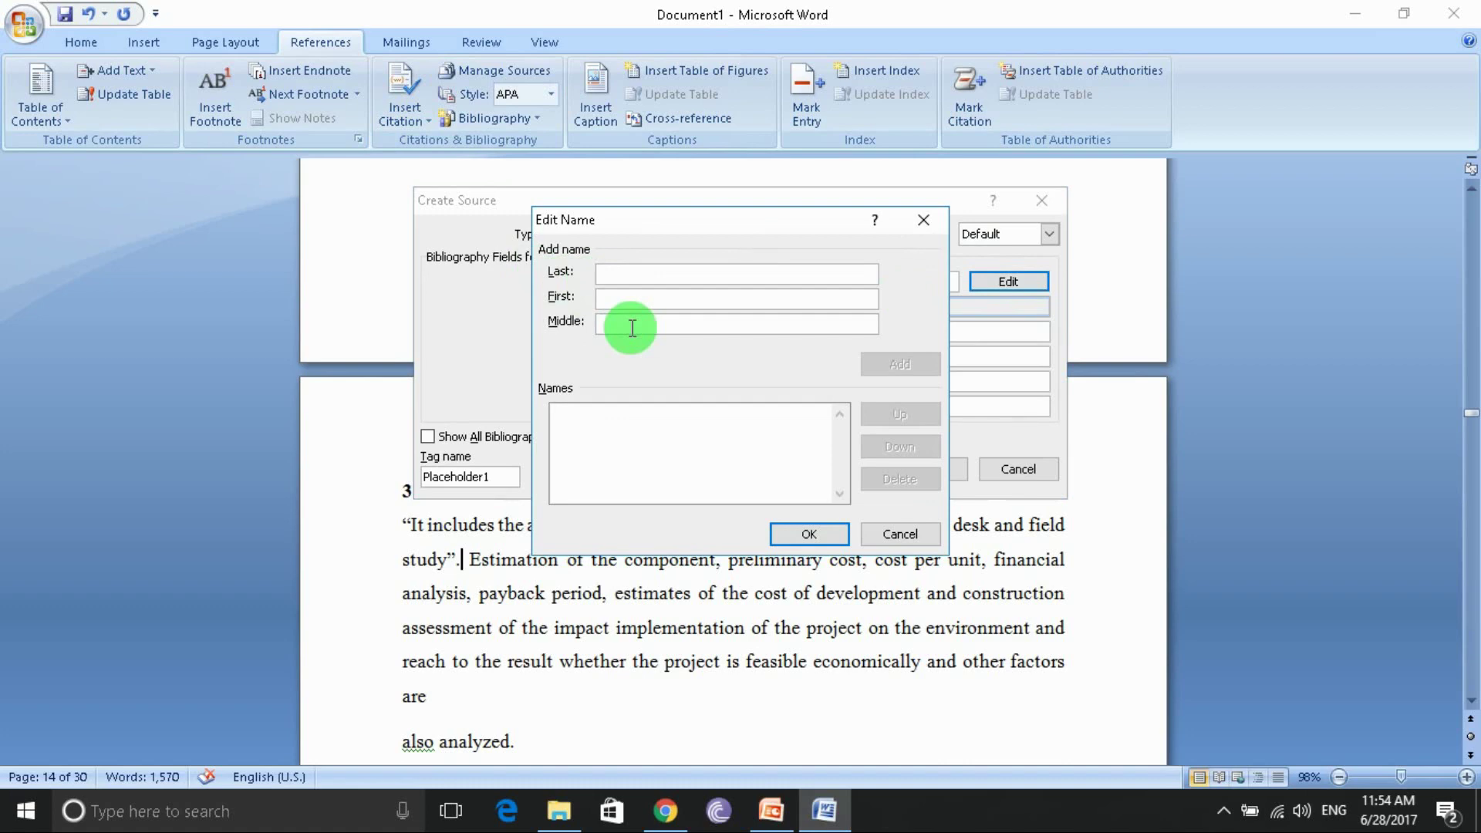
{"action": "type", "text": "kabi"}
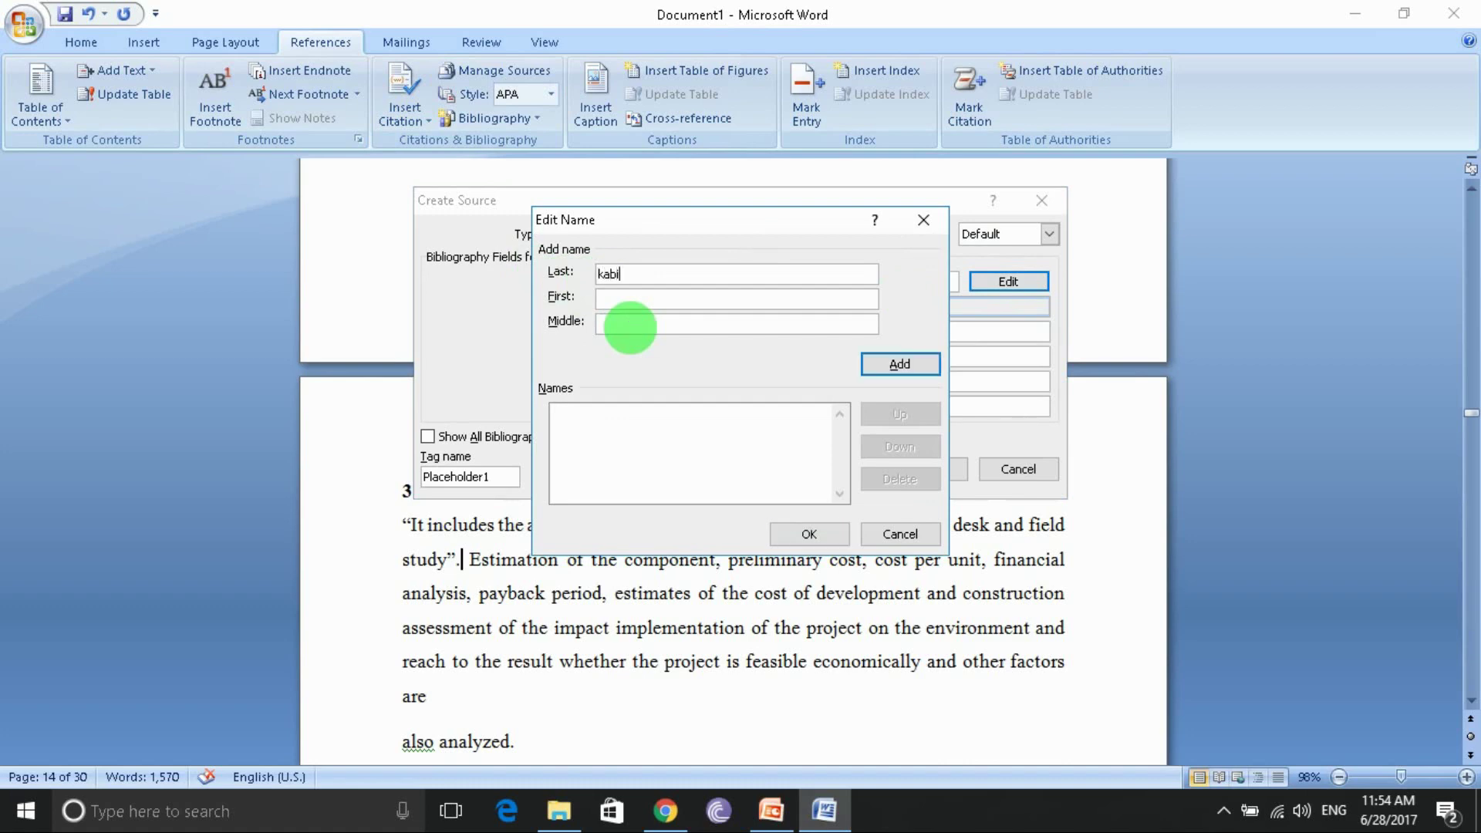
{"action": "key", "text": "BackSpace"}
{"action": "key", "text": "BackSpace"}
{"action": "key", "text": "BackSpace"}
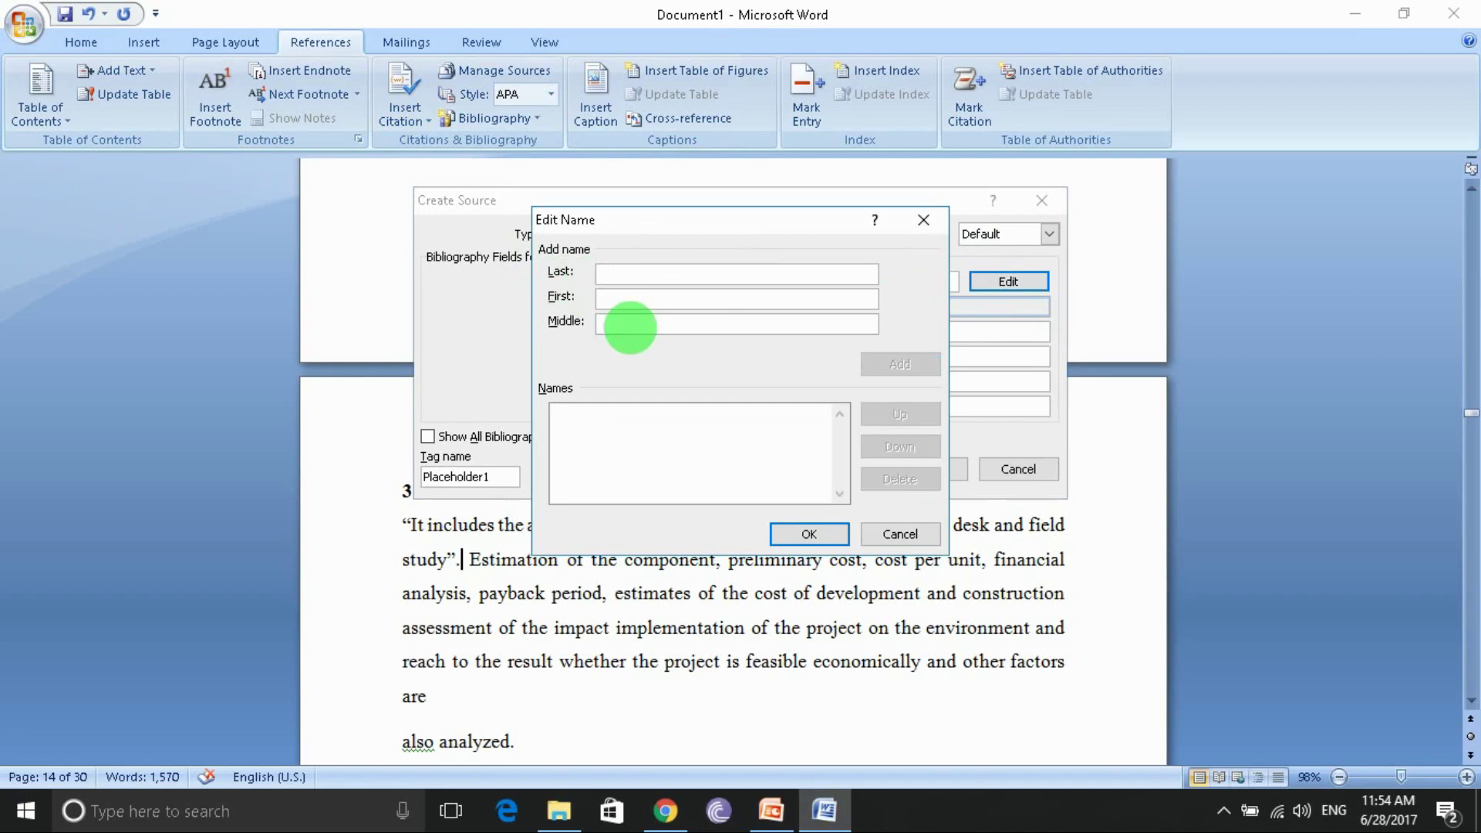
{"action": "type", "text": "bant"}
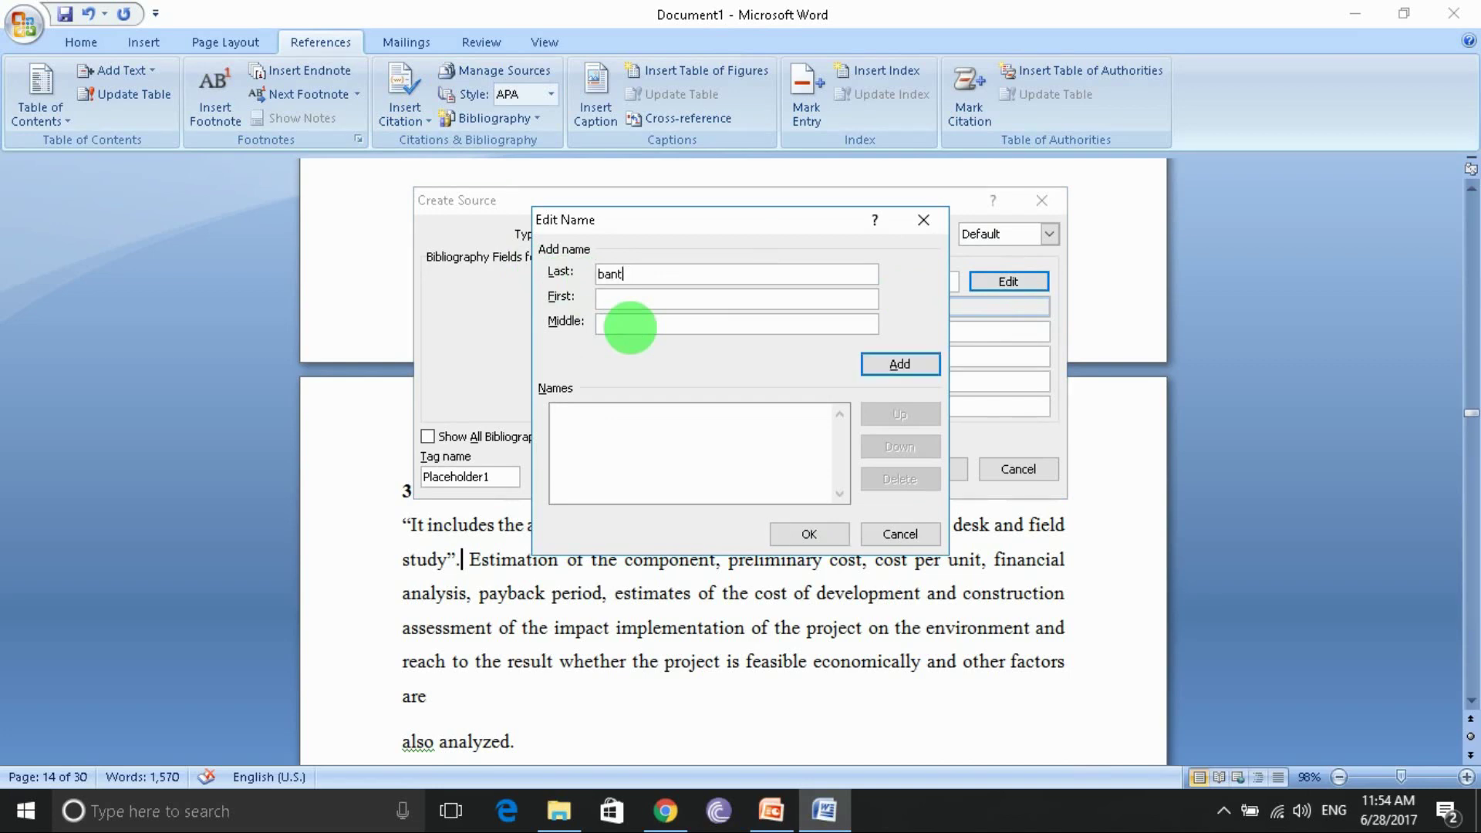
{"action": "key", "text": "BackSpace"}
{"action": "key", "text": "BackSpace"}
{"action": "key", "text": "BackSpace"}
{"action": "type", "text": "Ban"}
{"action": "key", "text": "Return"}
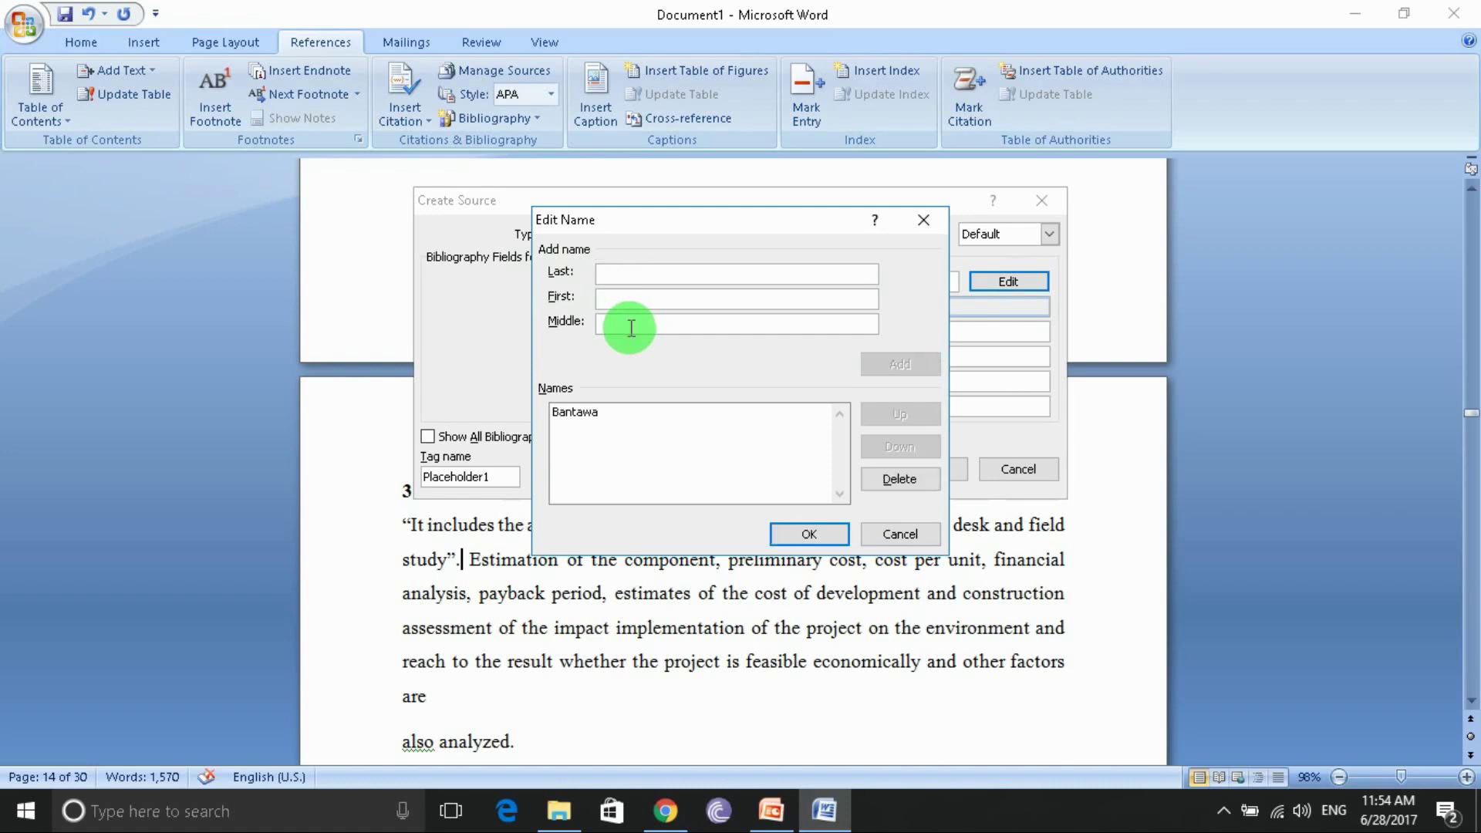
{"action": "left_click", "coordinate": [649, 275]}
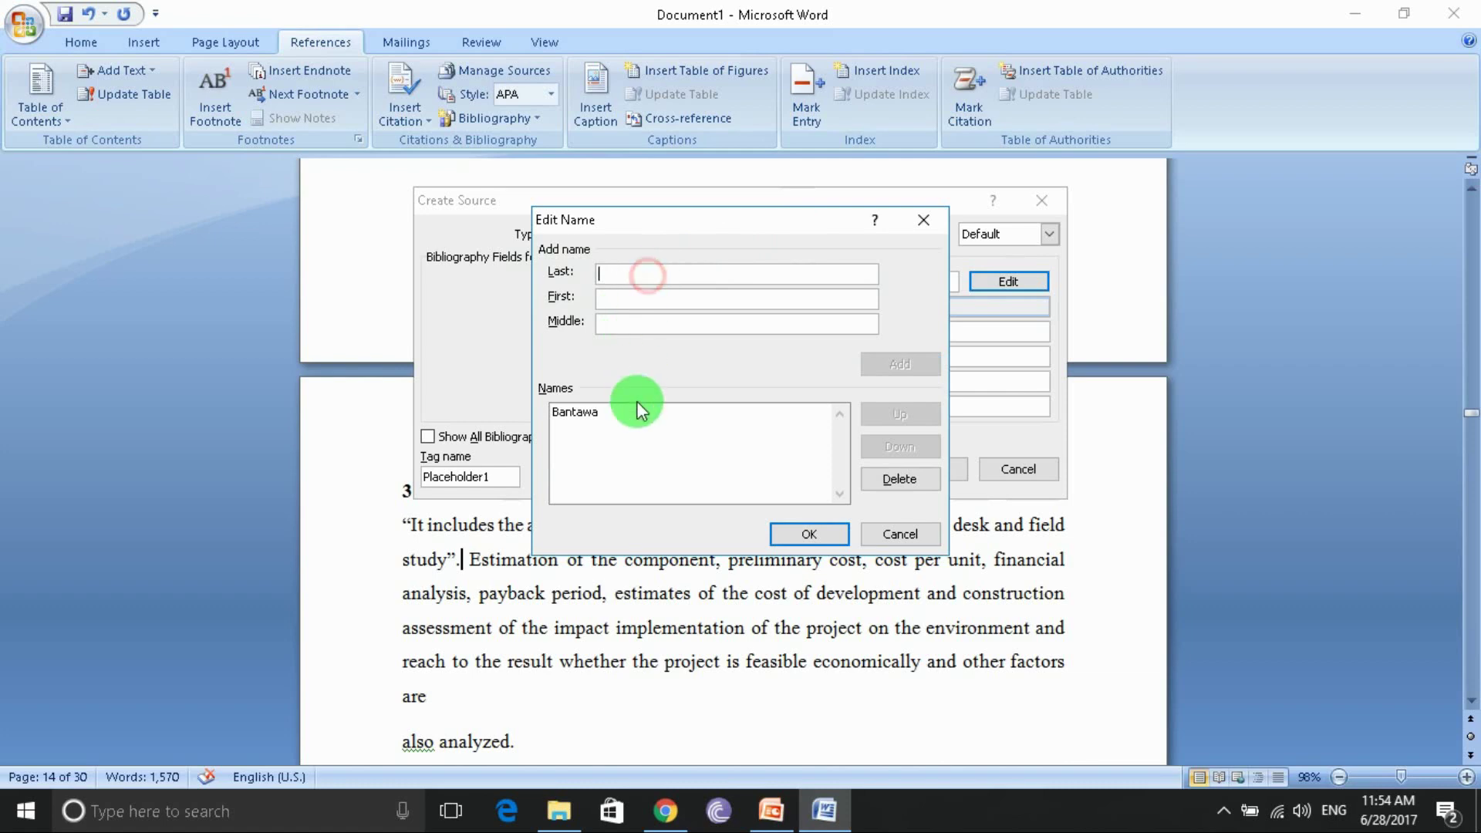
{"action": "left_click", "coordinate": [621, 409]}
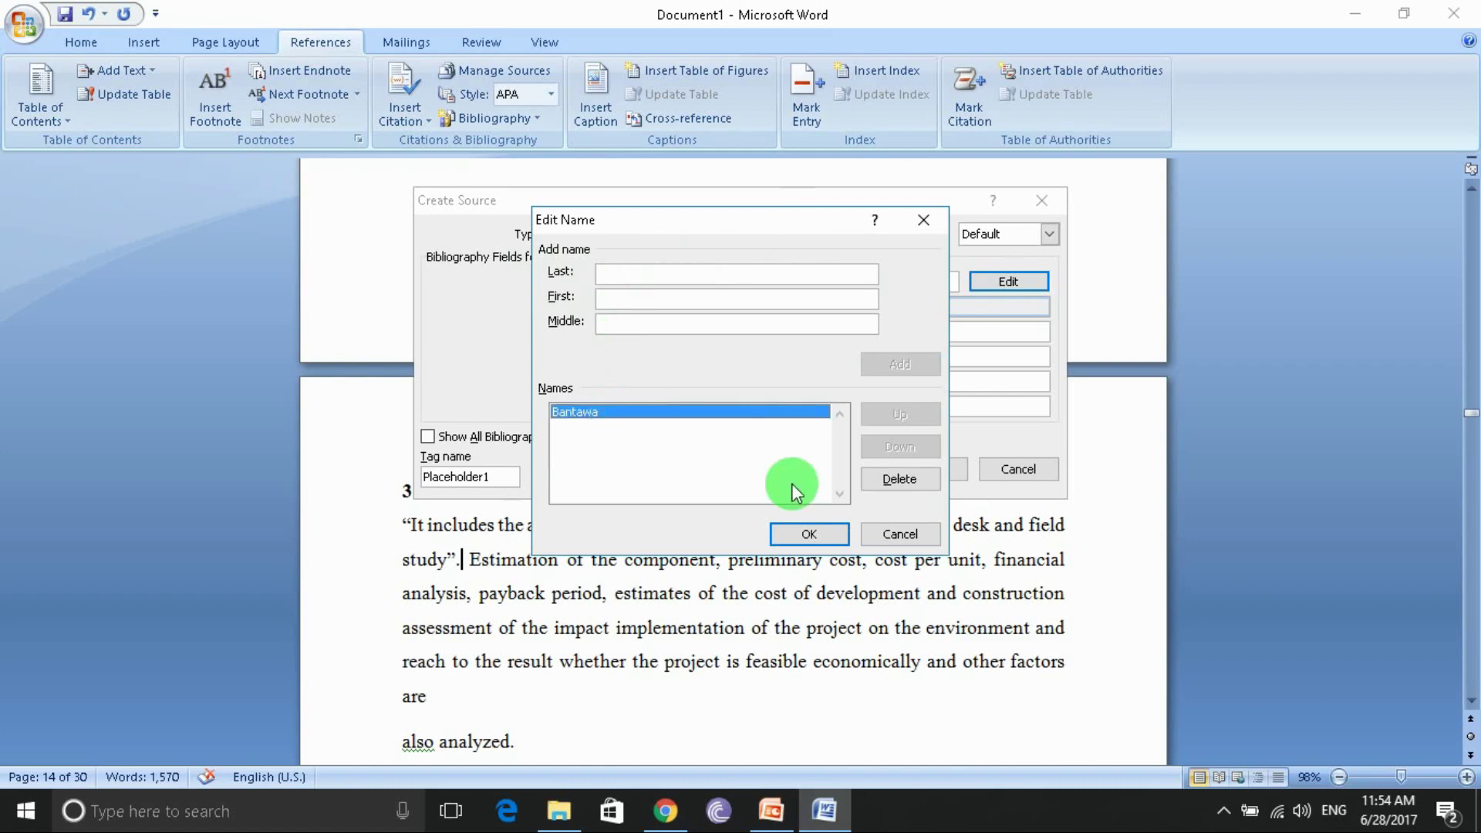
{"action": "left_click", "coordinate": [899, 479]}
- Add both authors' names to the book source and confirm them
{"action": "left_click", "coordinate": [705, 276]}
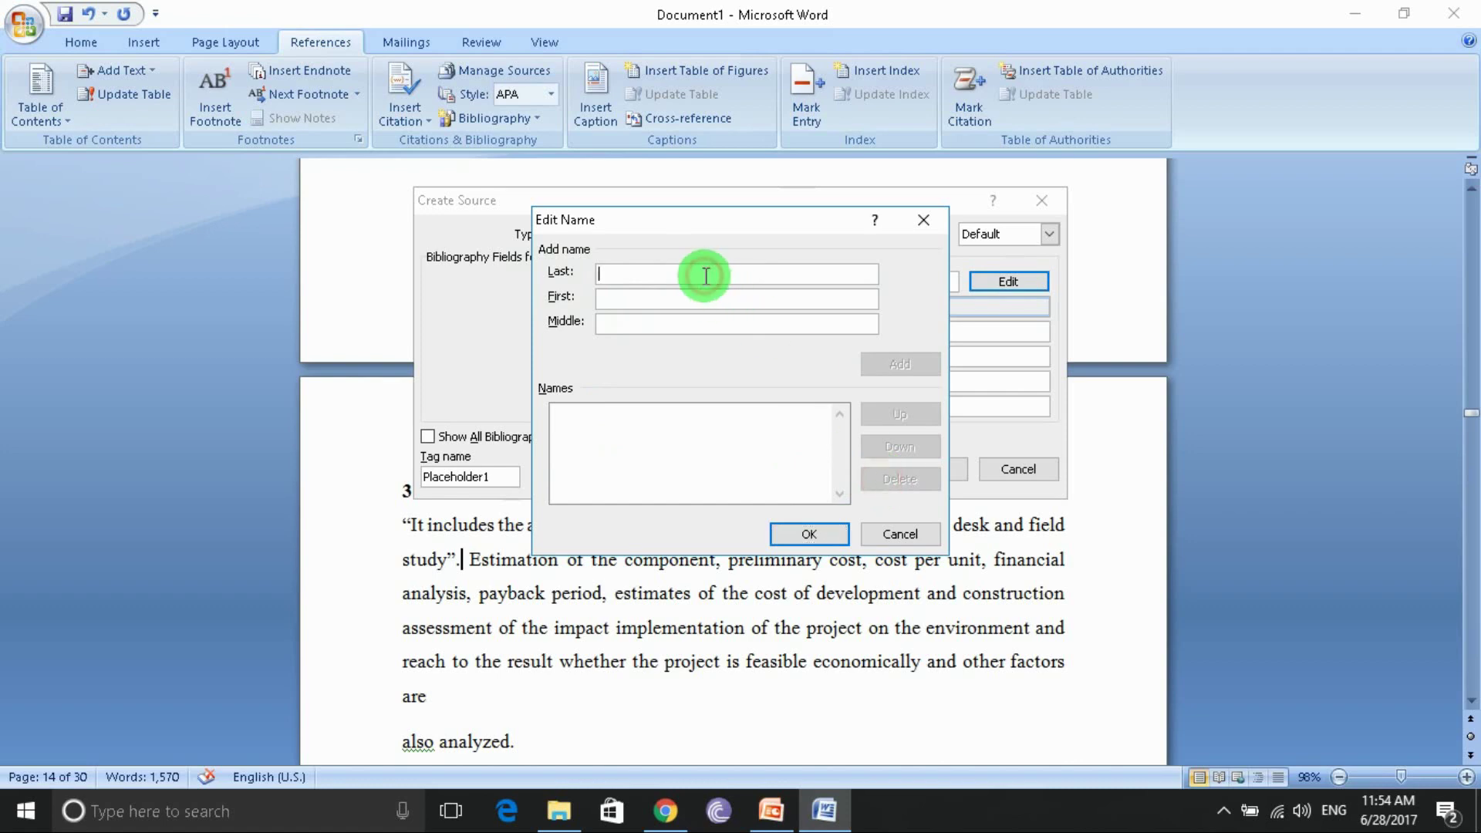
{"action": "type", "text": "Bantawa"}
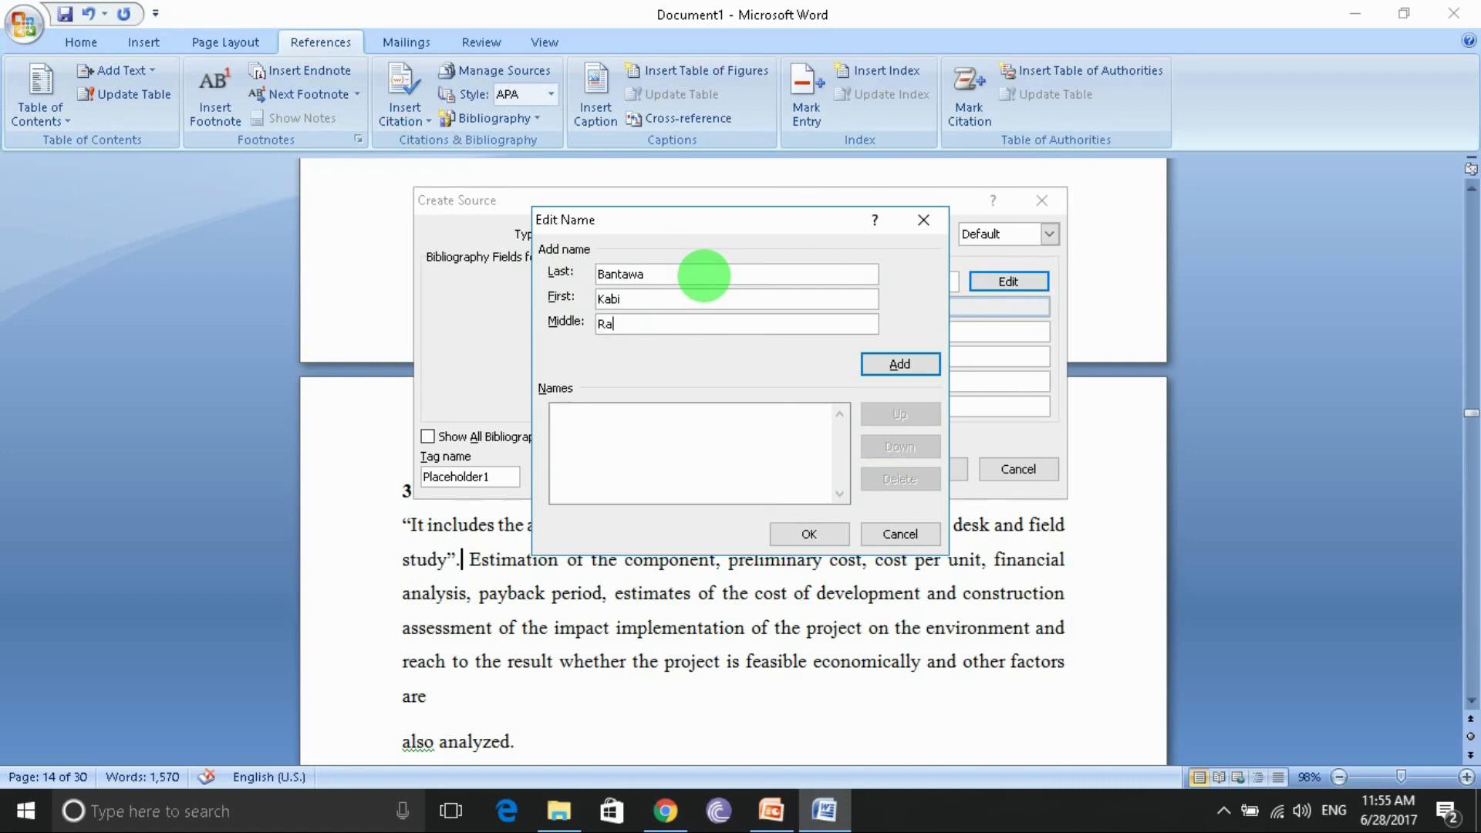
{"action": "left_click", "coordinate": [925, 363]}
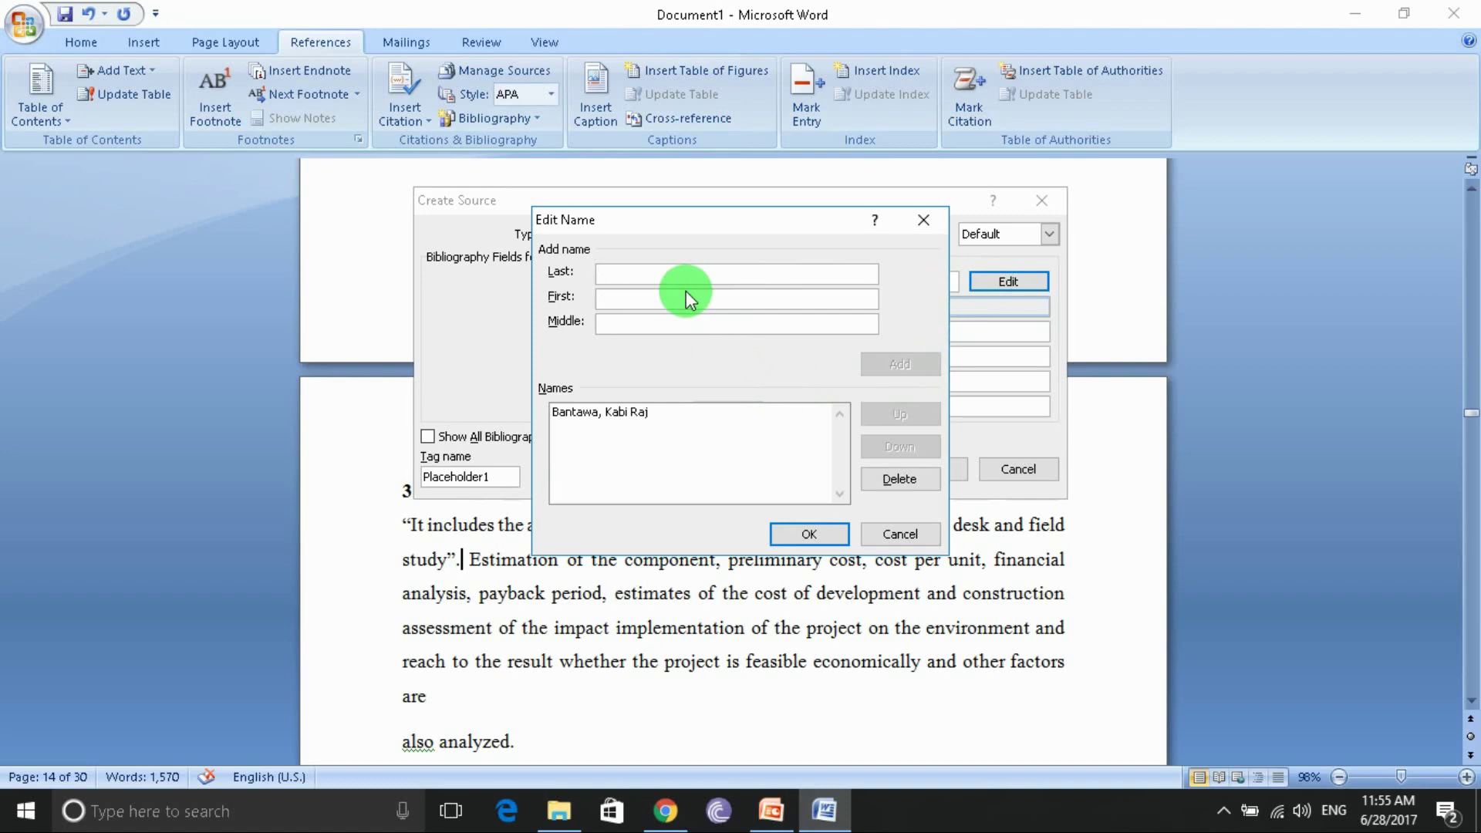
{"action": "type", "text": "Parajuli"}
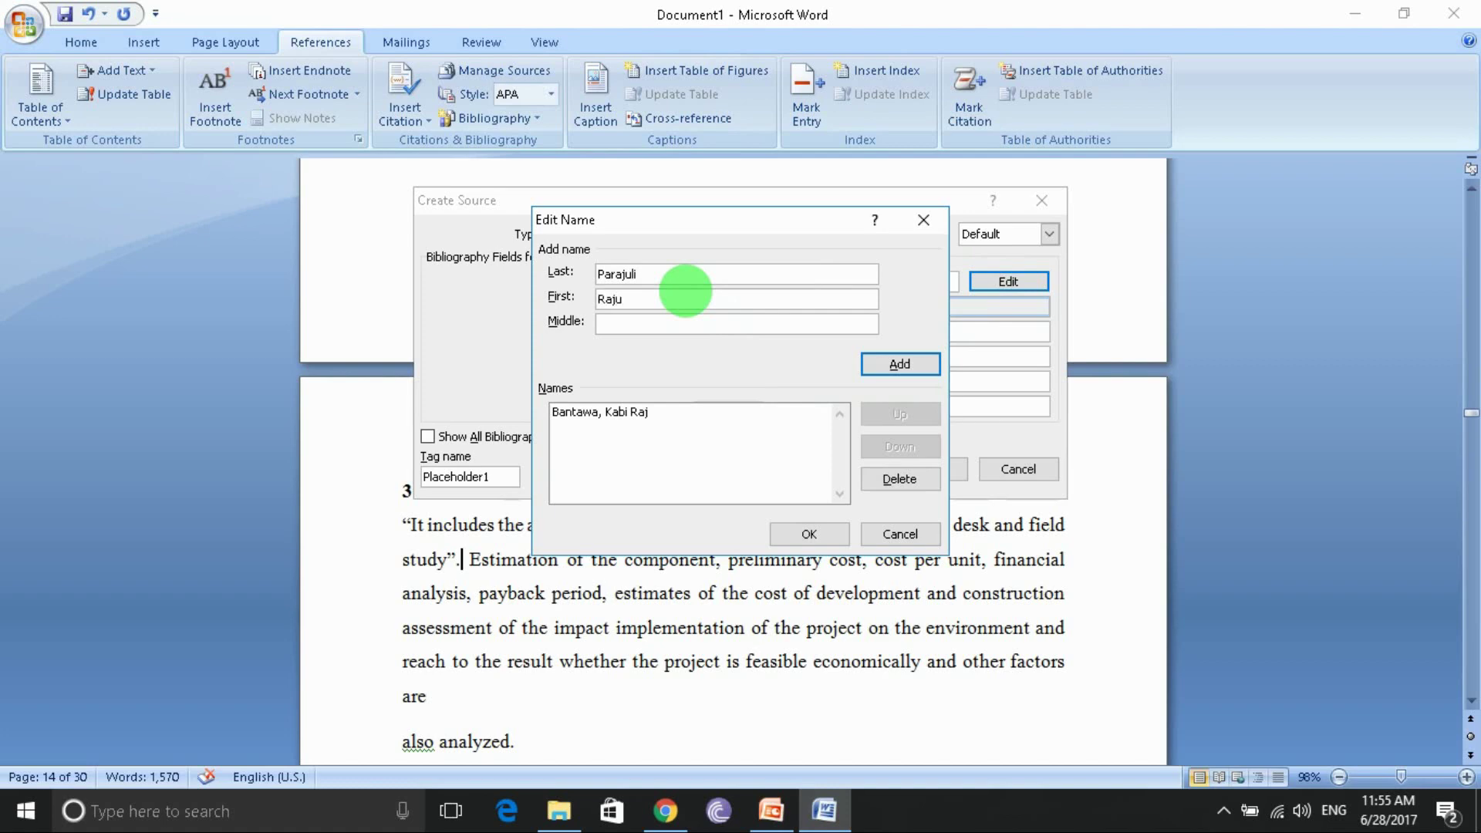
{"action": "left_click", "coordinate": [870, 361]}
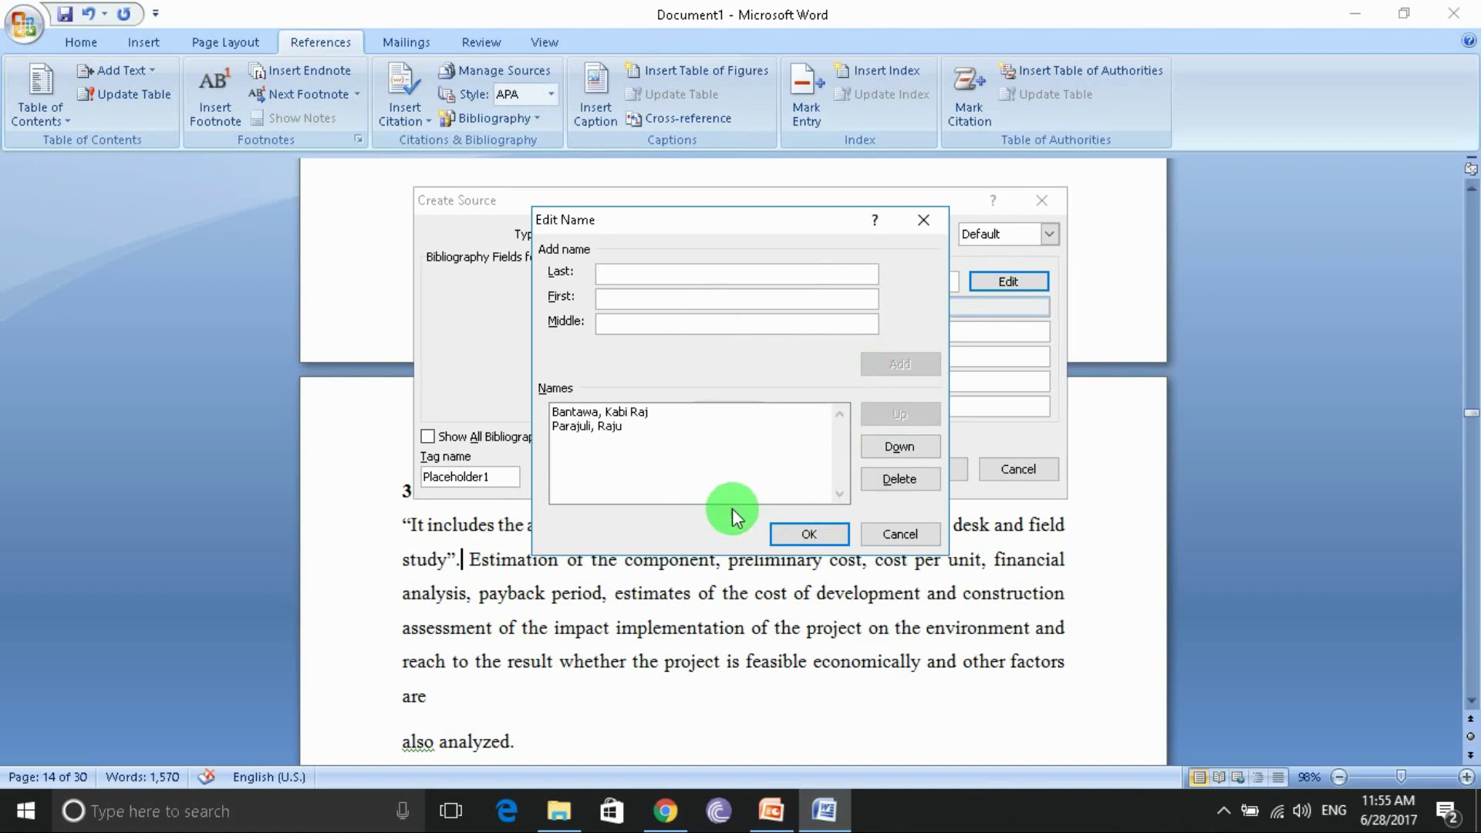
{"action": "left_click", "coordinate": [798, 533]}
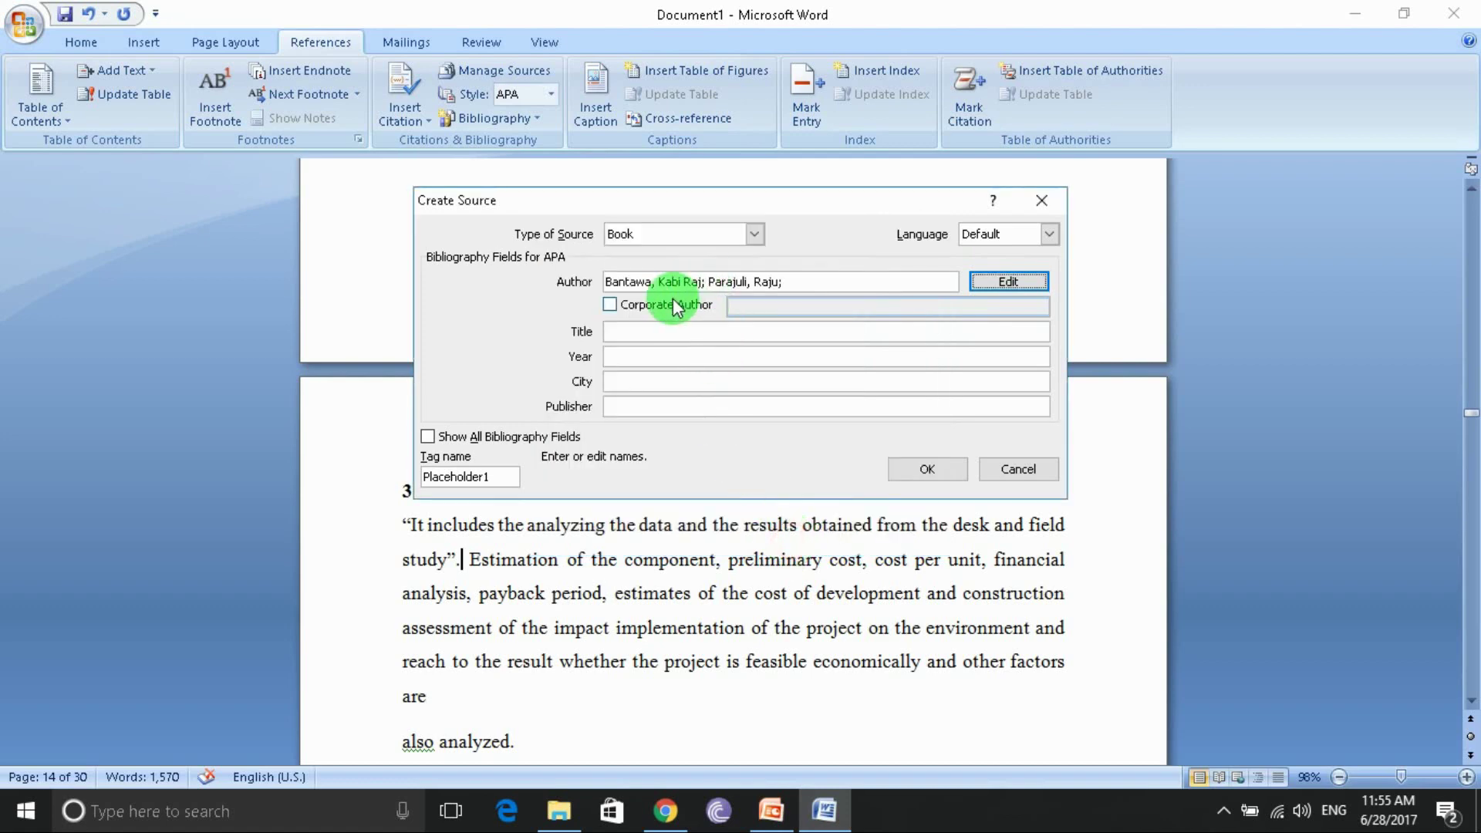
- Enter title 'A text book of physics' and year 2010, then insert the citation
{"action": "left_click", "coordinate": [639, 334]}
{"action": "type", "text": "A text book of physics"}
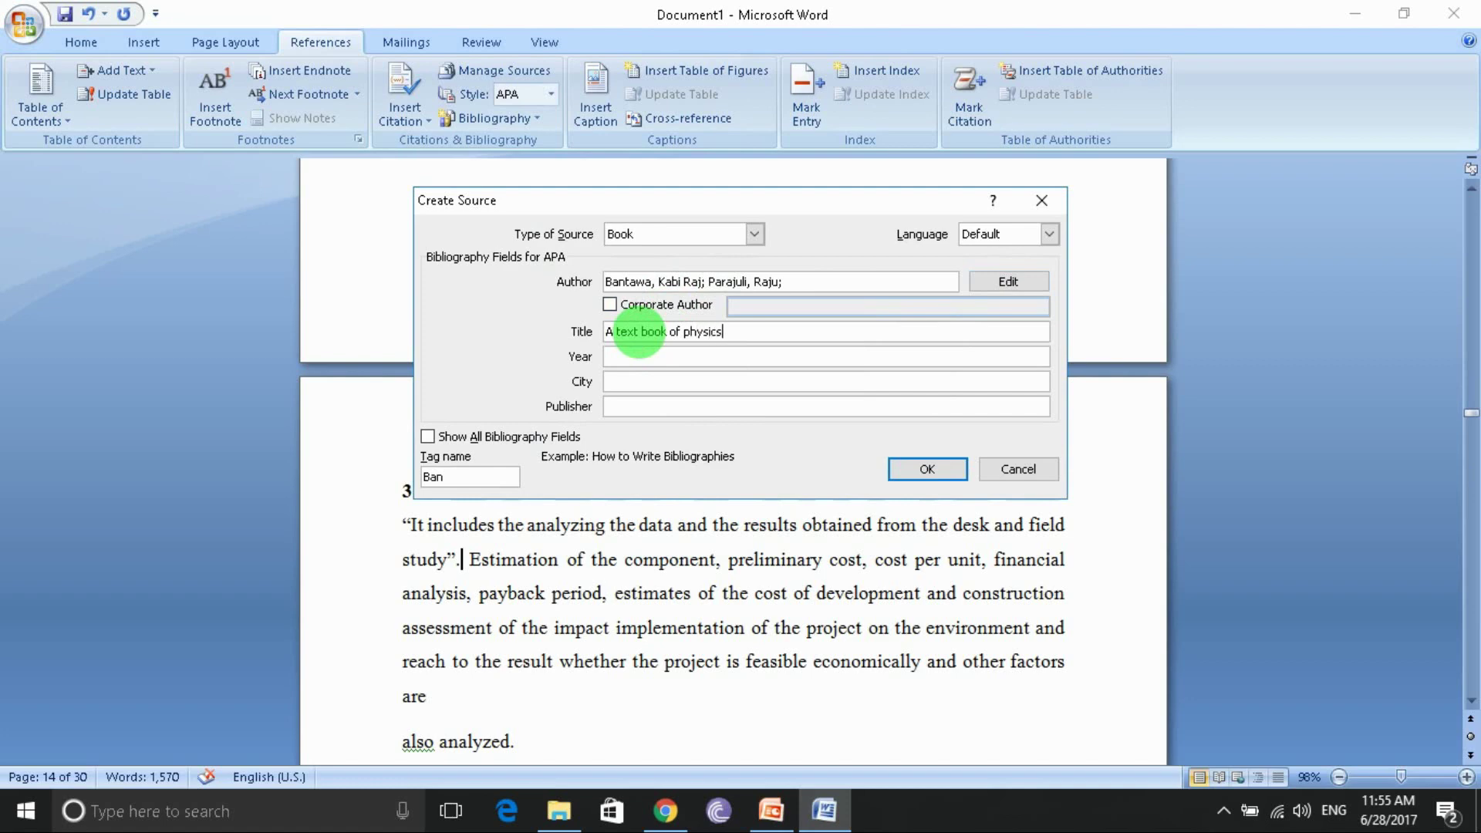
{"action": "left_click", "coordinate": [614, 355]}
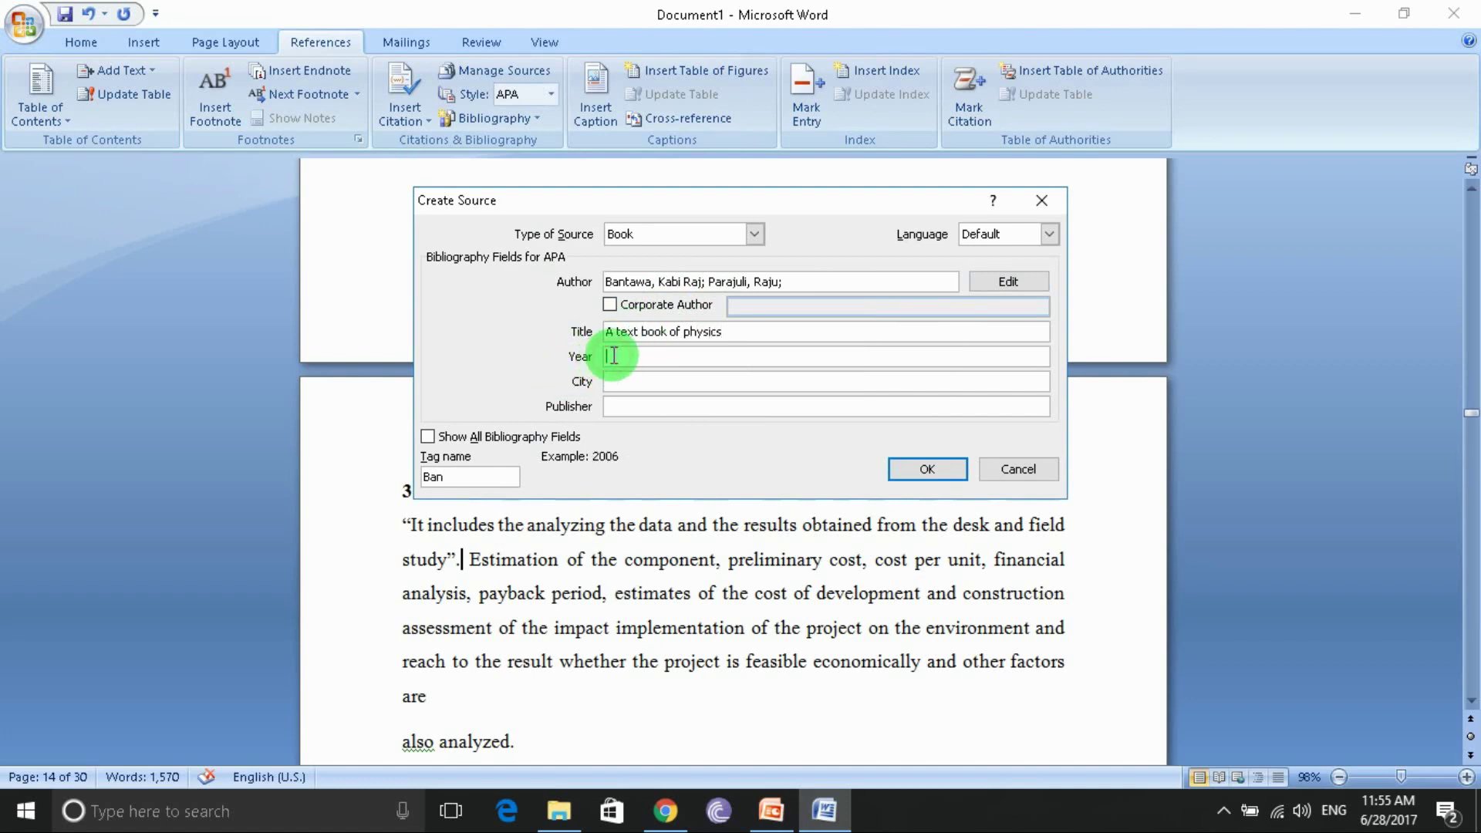
{"action": "type", "text": "2010"}
{"action": "key", "text": "Return"}
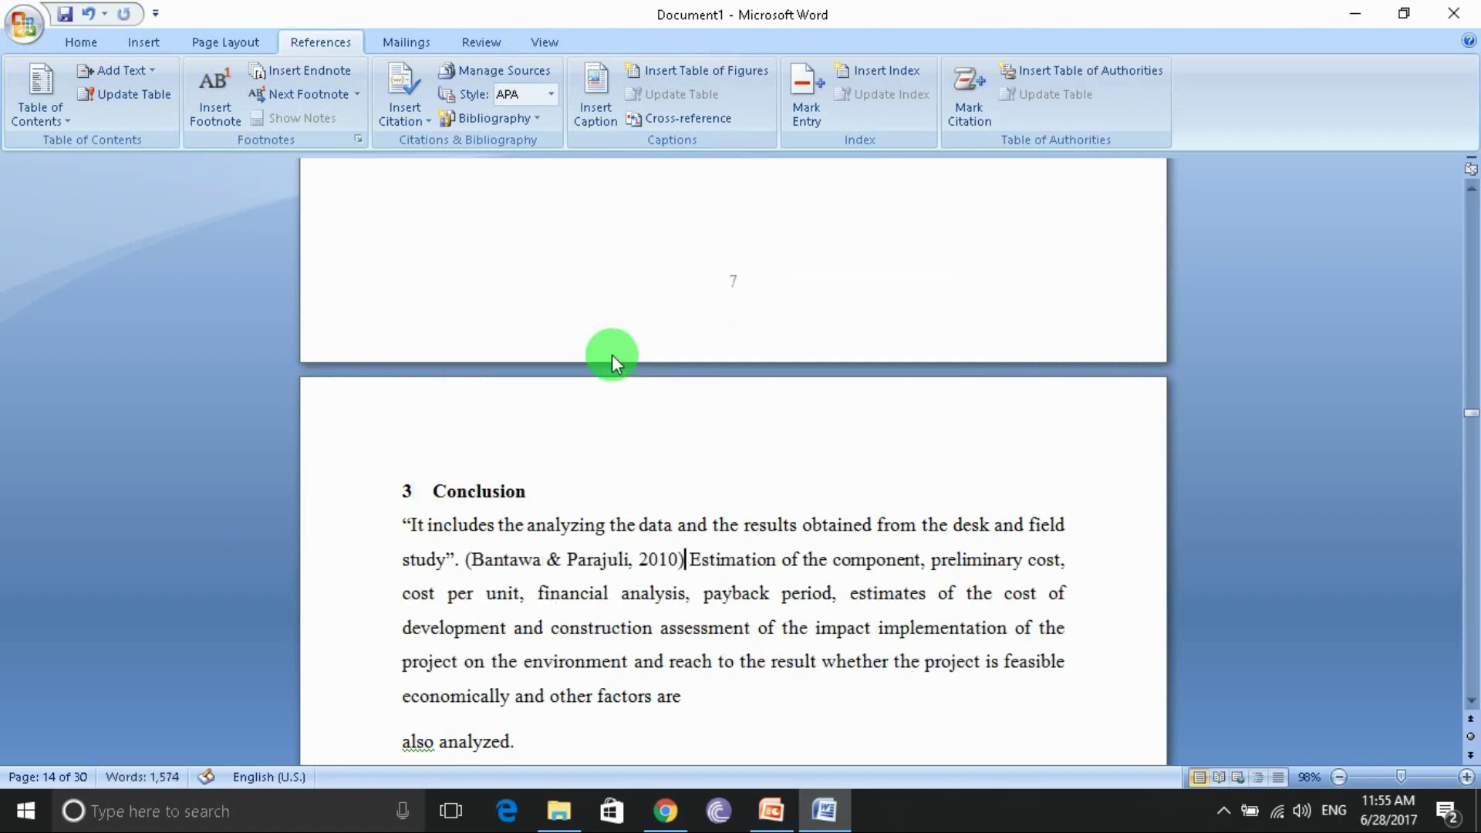
- Edit the citation's source to add city kathmandu and publisher Ekta, updating both lists
{"action": "right_click", "coordinate": [621, 561]}
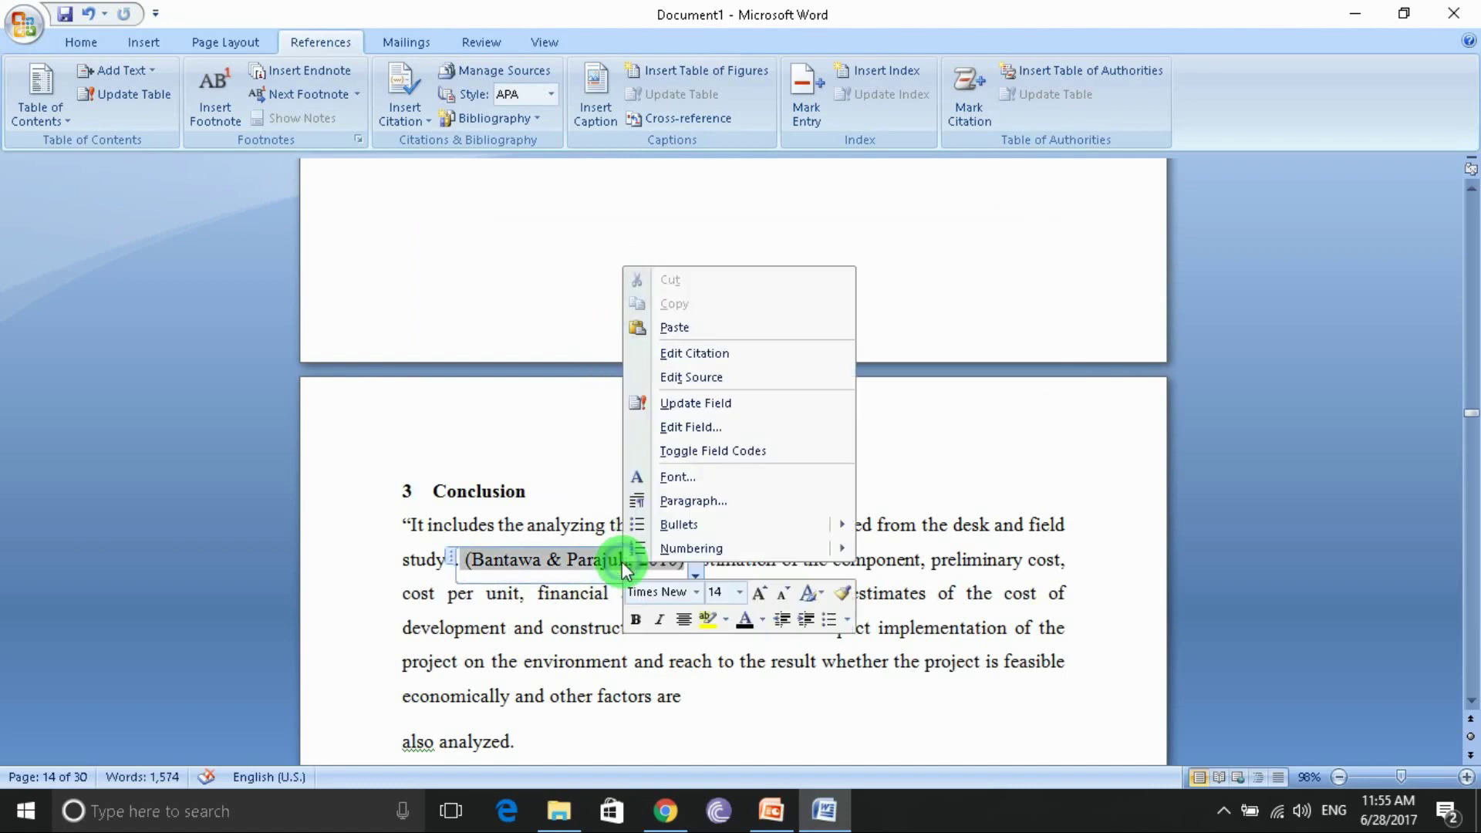
{"action": "left_click", "coordinate": [675, 355]}
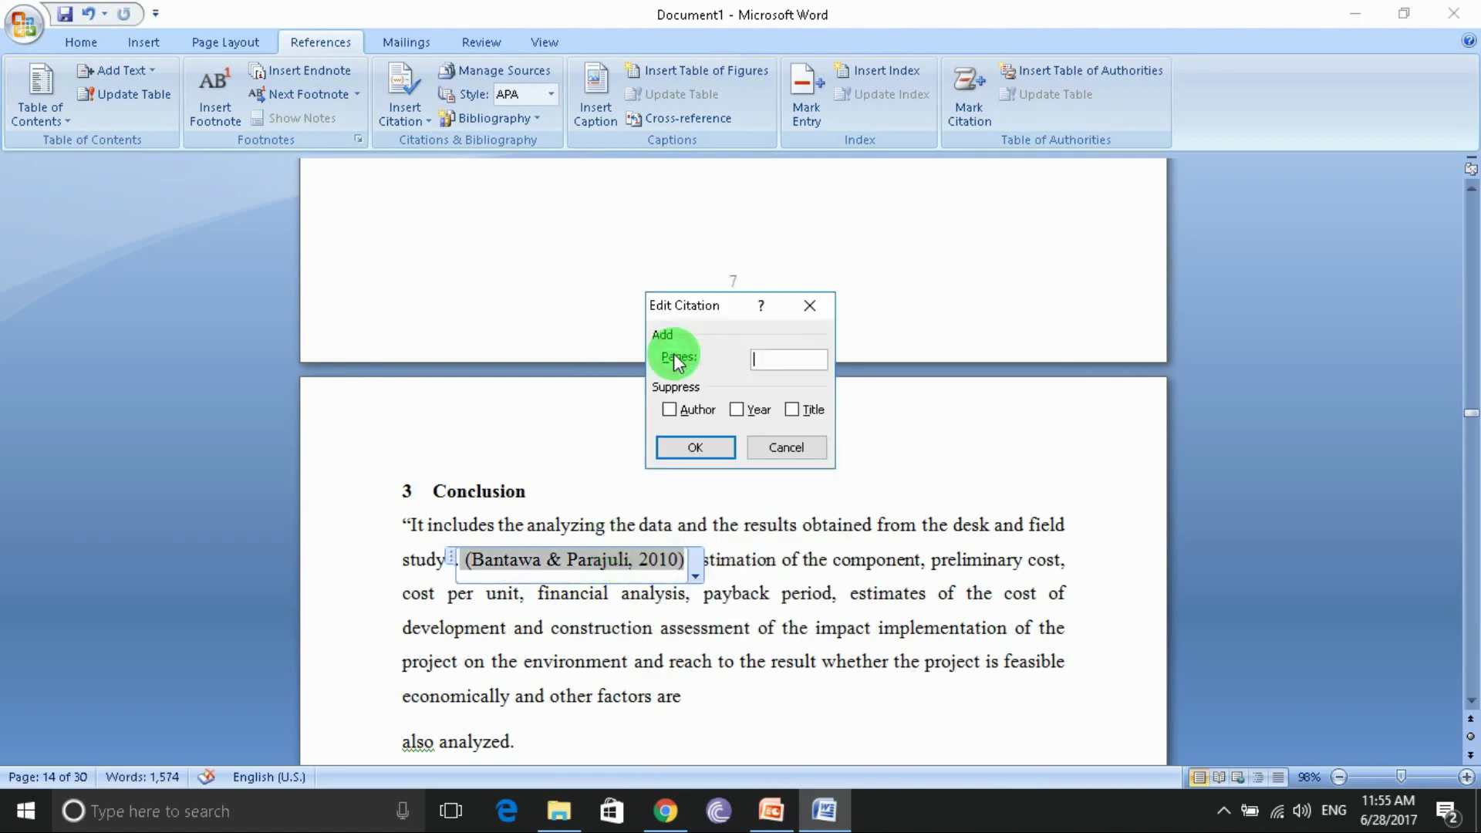
{"action": "left_click", "coordinate": [802, 311]}
{"action": "right_click", "coordinate": [645, 562]}
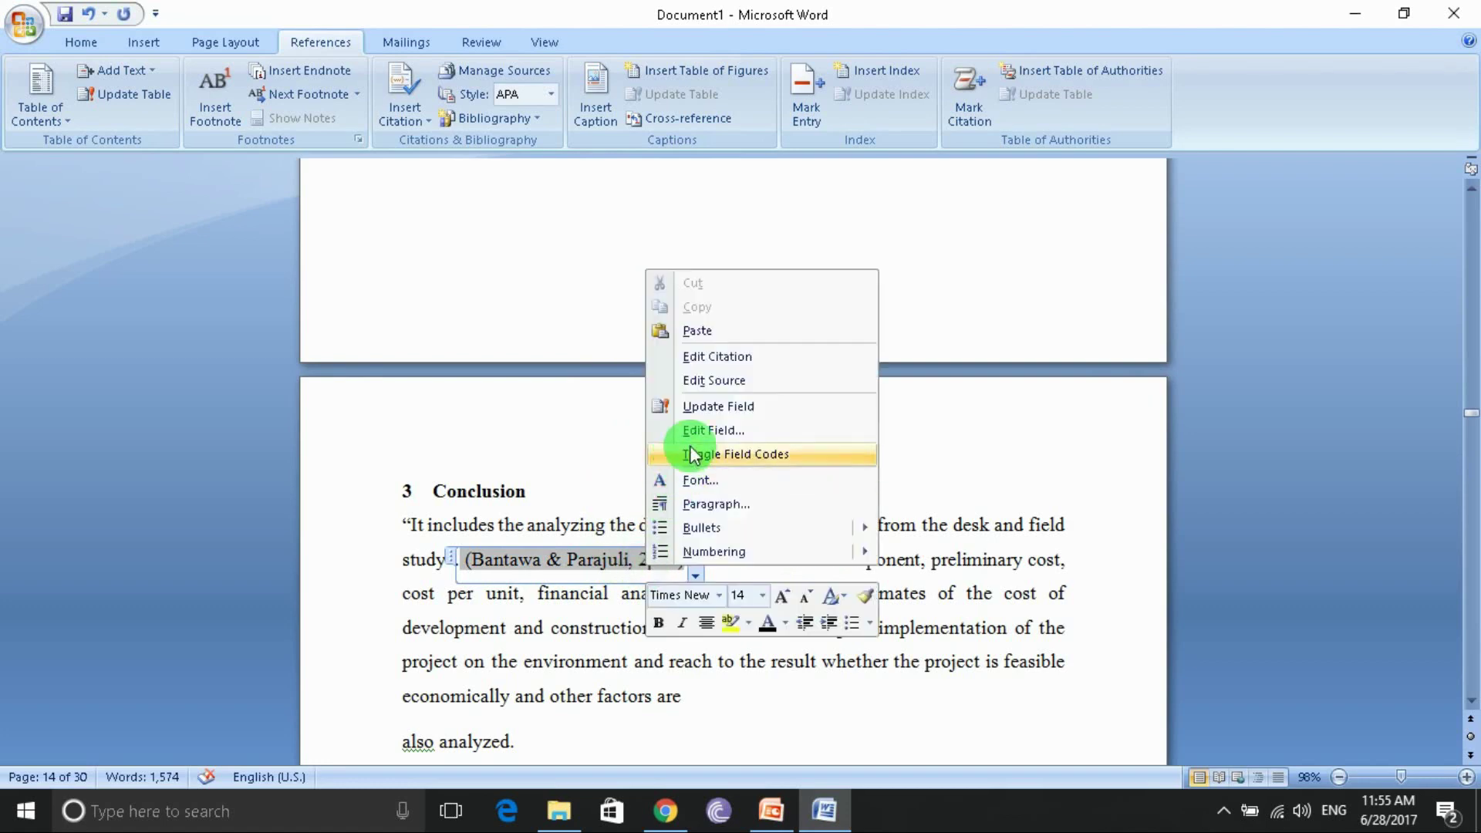
{"action": "left_click", "coordinate": [713, 380]}
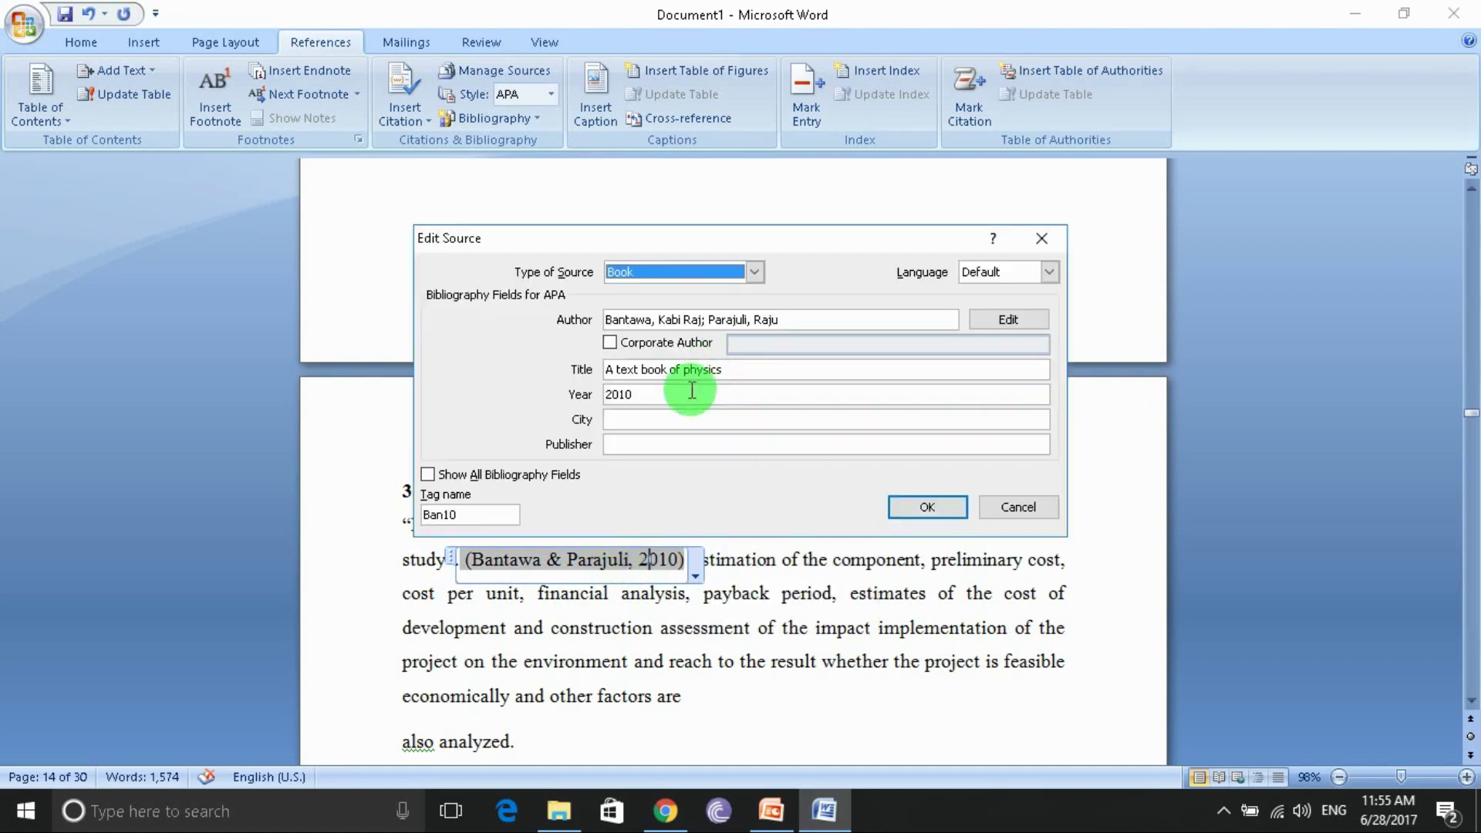
{"action": "left_click", "coordinate": [645, 423]}
{"action": "type", "text": "kathmandu"}
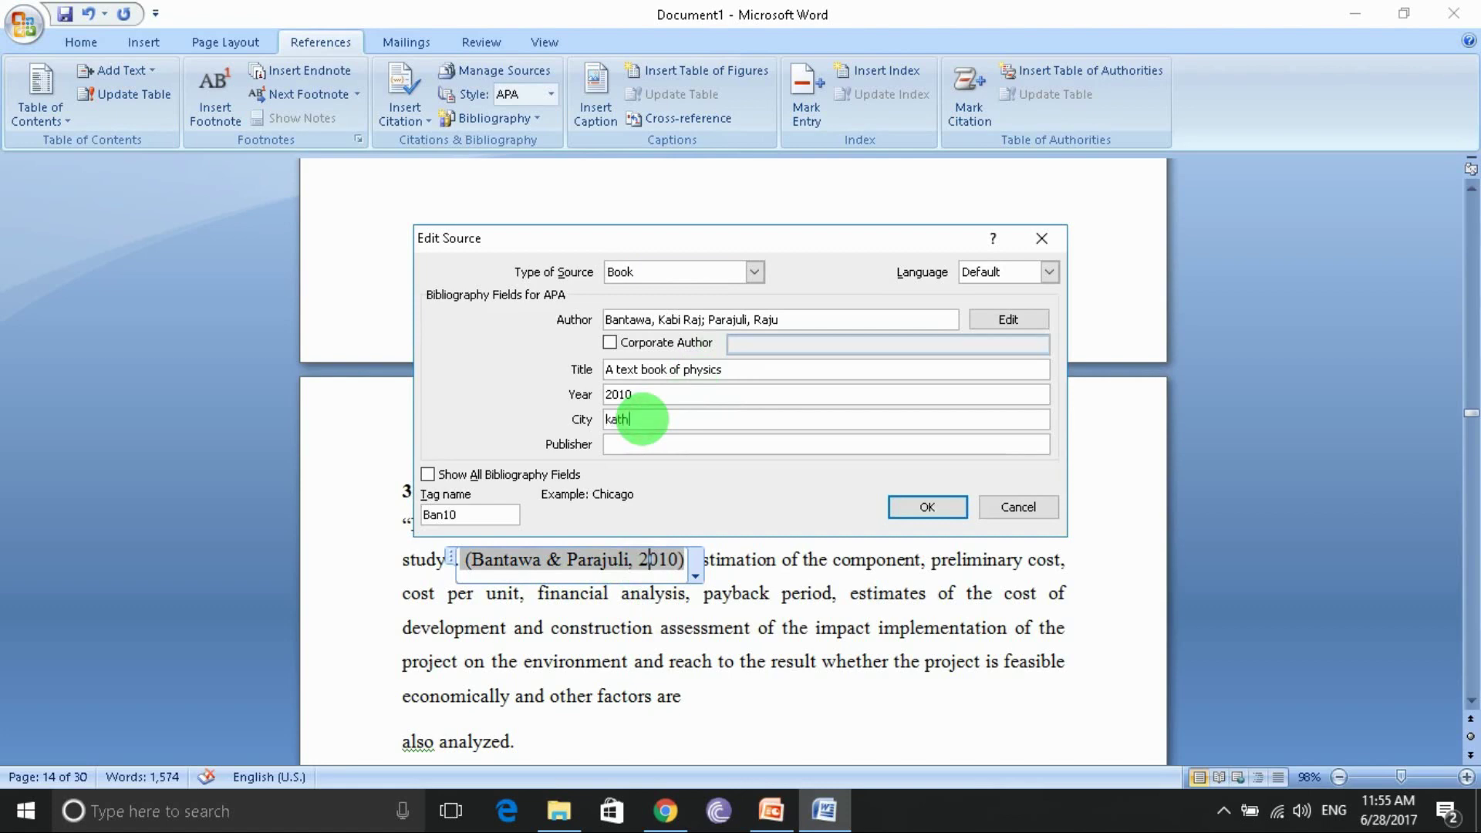
{"action": "left_click", "coordinate": [658, 443]}
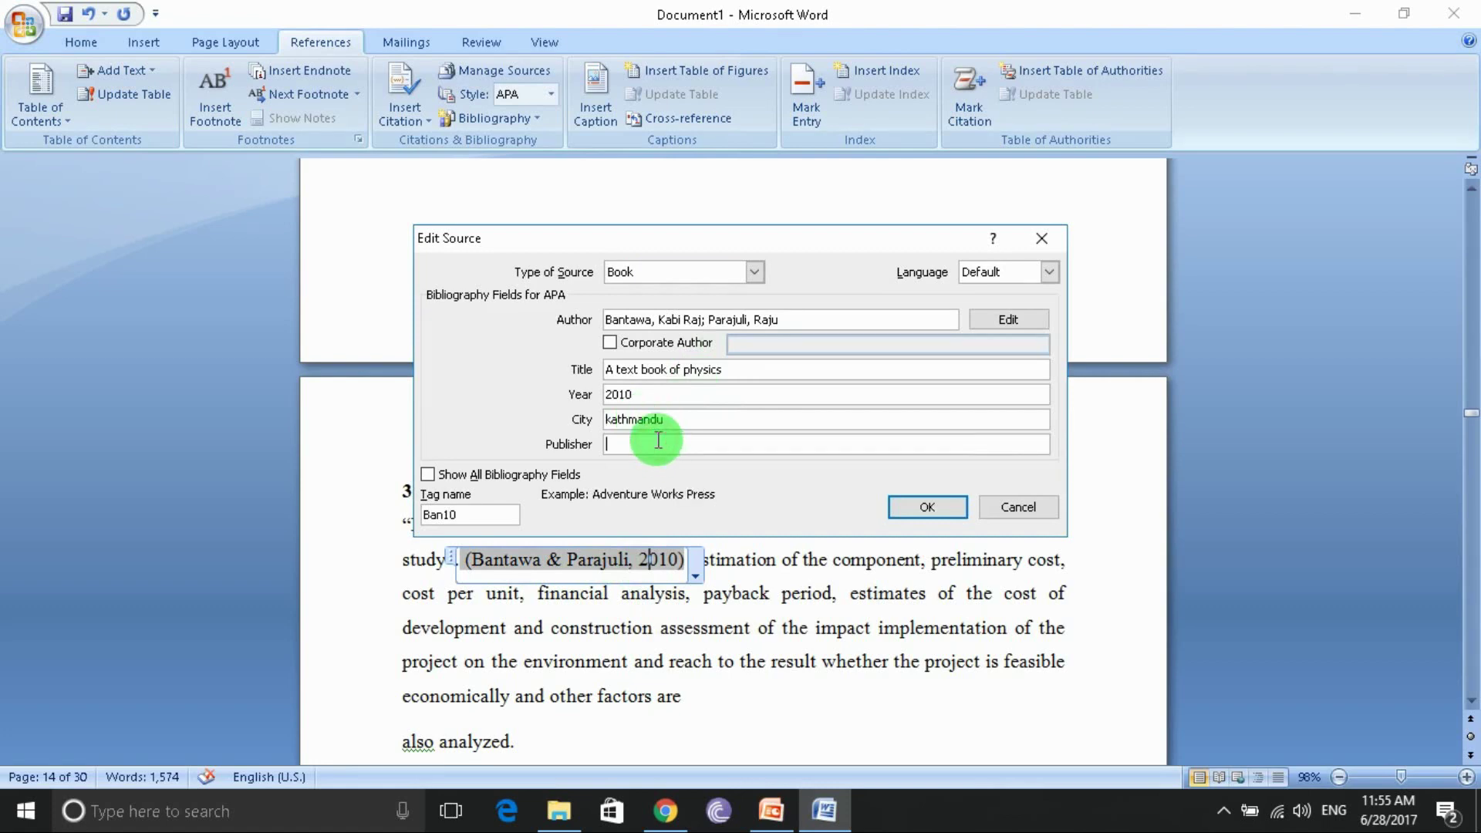
{"action": "type", "text": "Ekta"}
{"action": "left_click", "coordinate": [913, 508]}
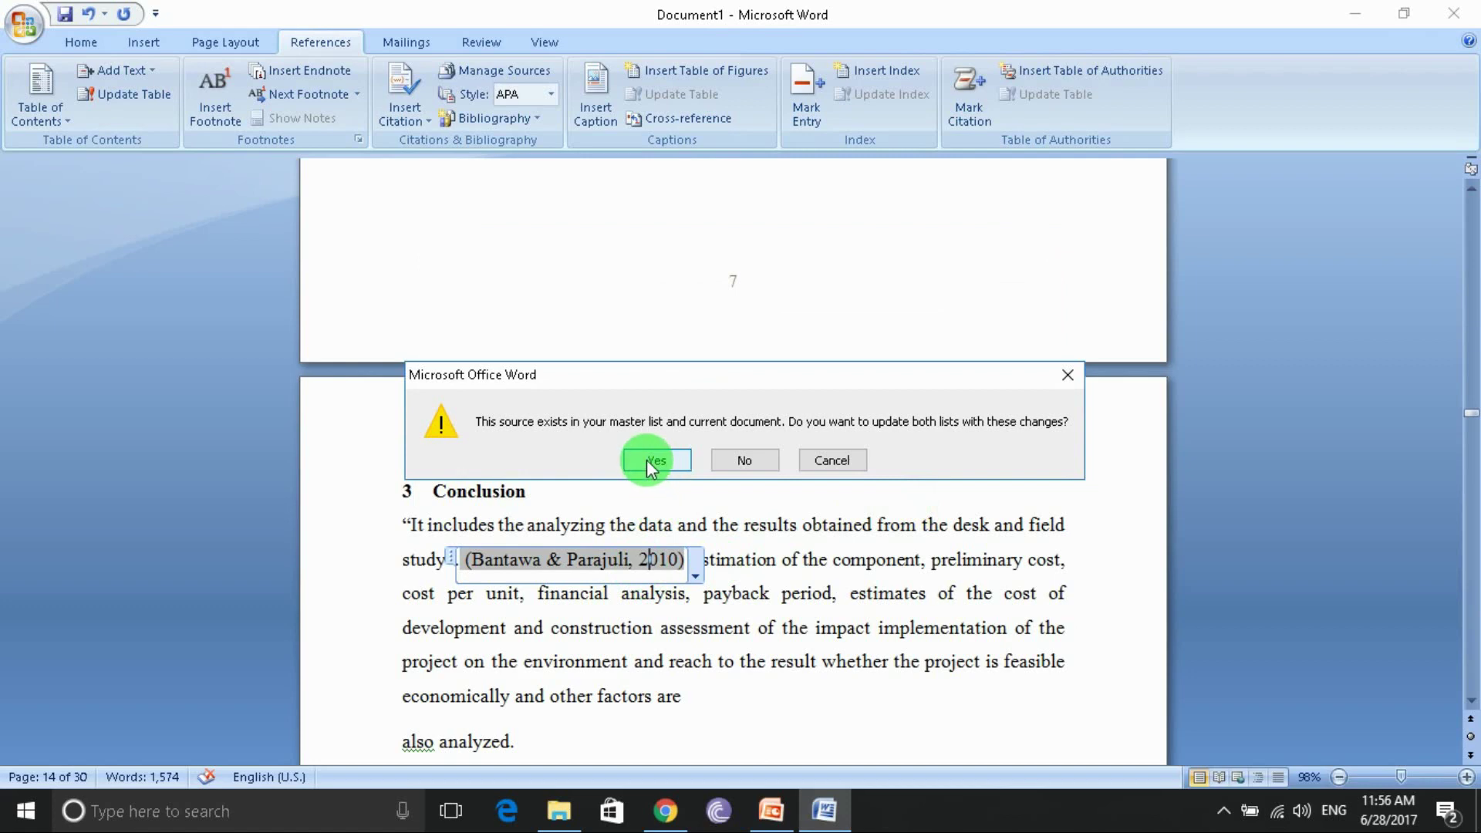
{"action": "left_click", "coordinate": [649, 461]}
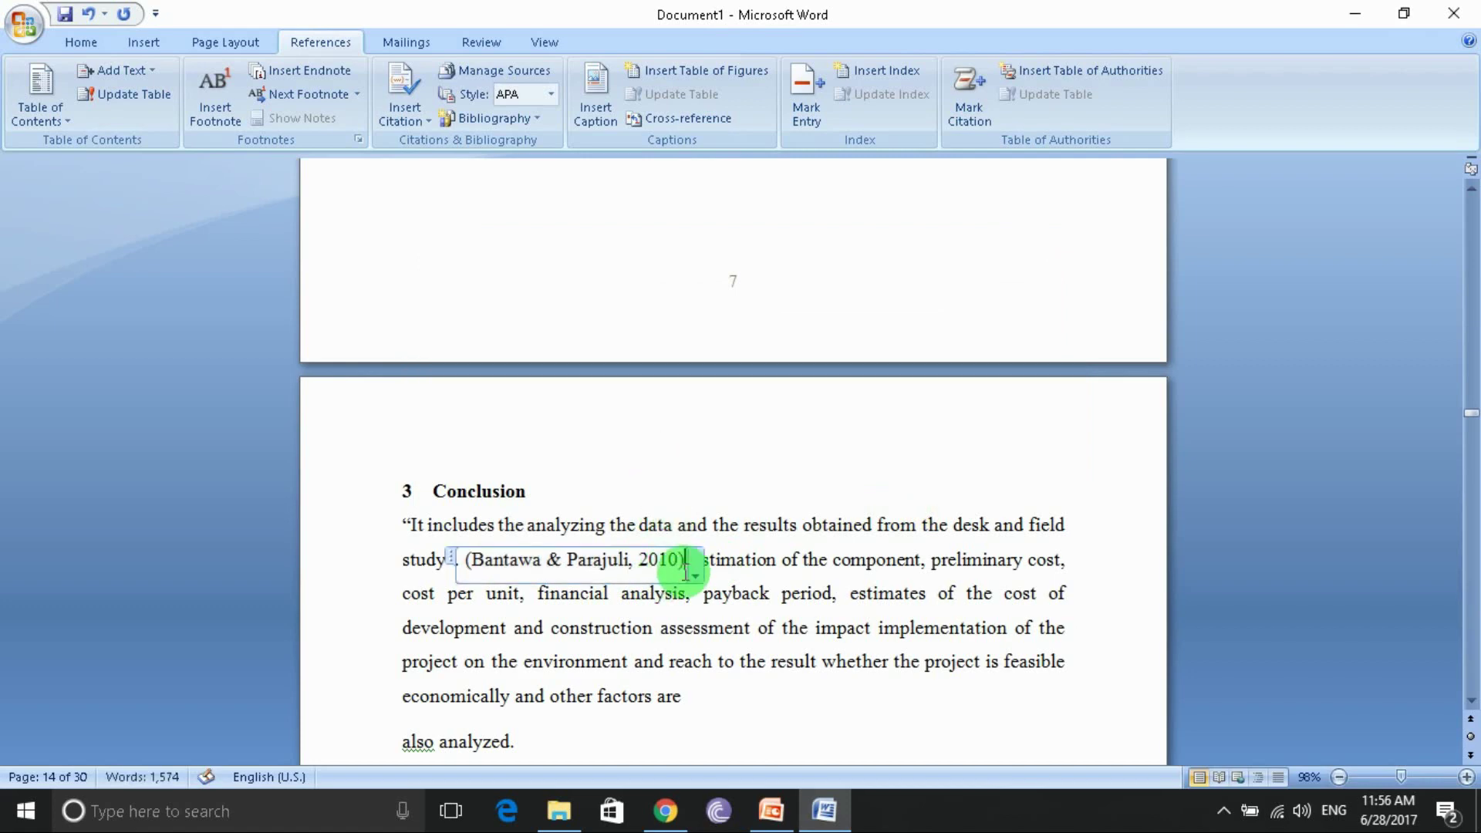
{"action": "left_click", "coordinate": [753, 718]}
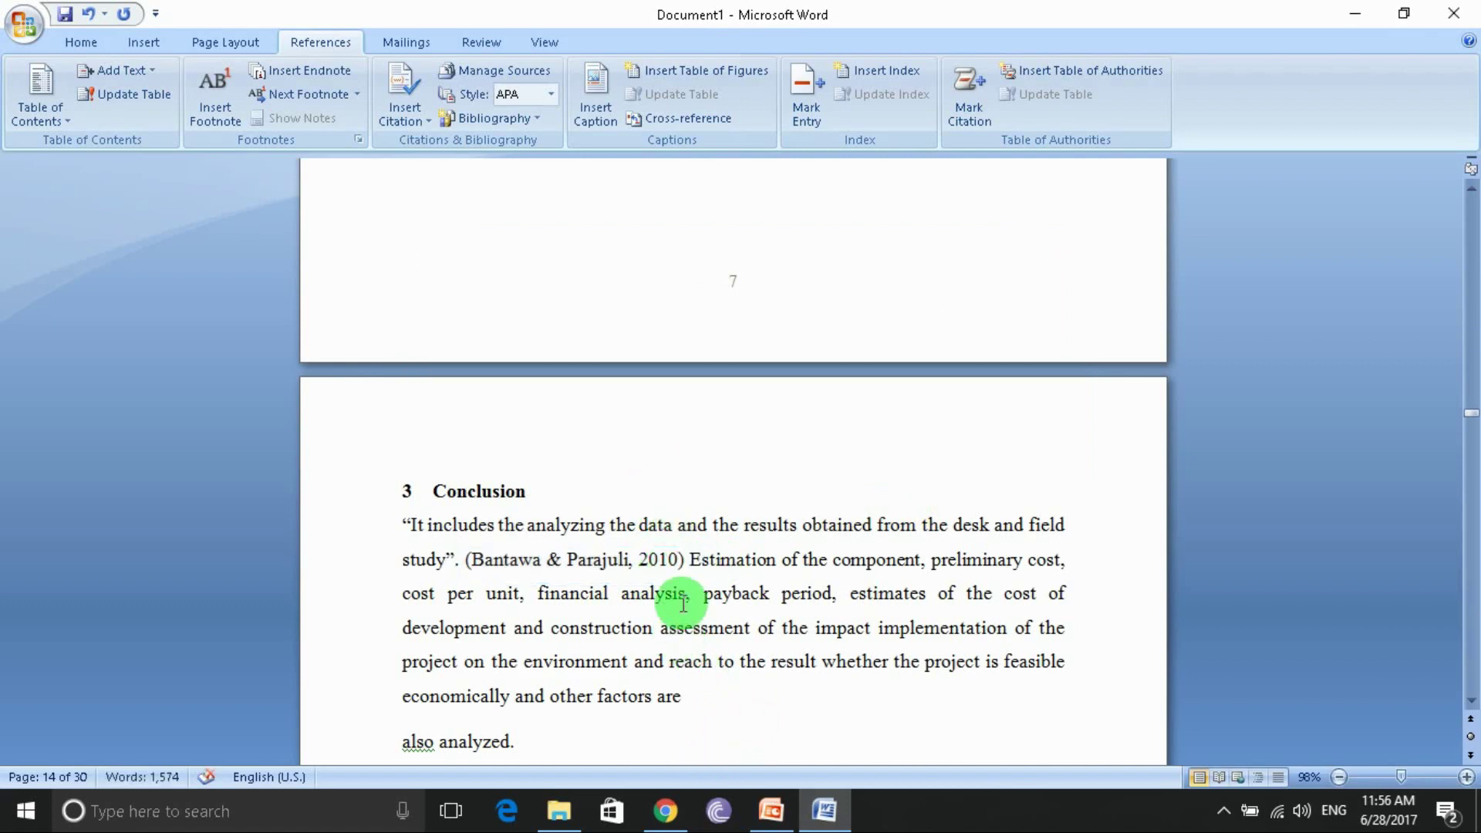
- Quote the section 2.1 sentence from 'Nepal' to 'potential', ending with a period
{"action": "scroll", "coordinate": [733, 645], "scroll_direction": "down", "scroll_amount": 2}
{"action": "scroll", "coordinate": [729, 639], "scroll_direction": "down", "scroll_amount": 7}
{"action": "scroll", "coordinate": [725, 632], "scroll_direction": "up", "scroll_amount": 4}
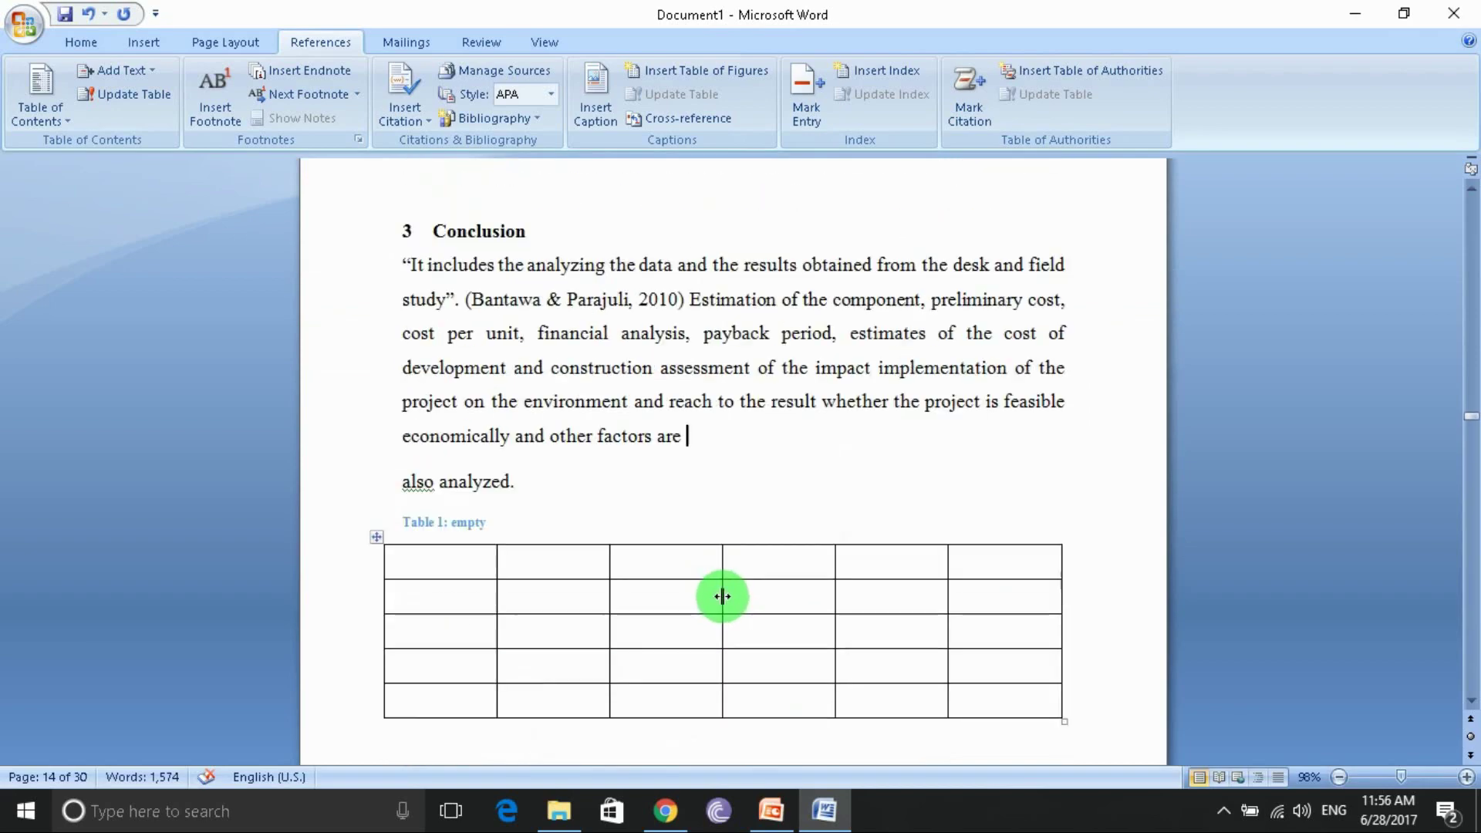
{"action": "scroll", "coordinate": [724, 598], "scroll_direction": "up", "scroll_amount": 14}
{"action": "scroll", "coordinate": [729, 594], "scroll_direction": "up", "scroll_amount": 8}
{"action": "scroll", "coordinate": [729, 594], "scroll_direction": "up", "scroll_amount": 8}
{"action": "scroll", "coordinate": [729, 595], "scroll_direction": "up", "scroll_amount": 8}
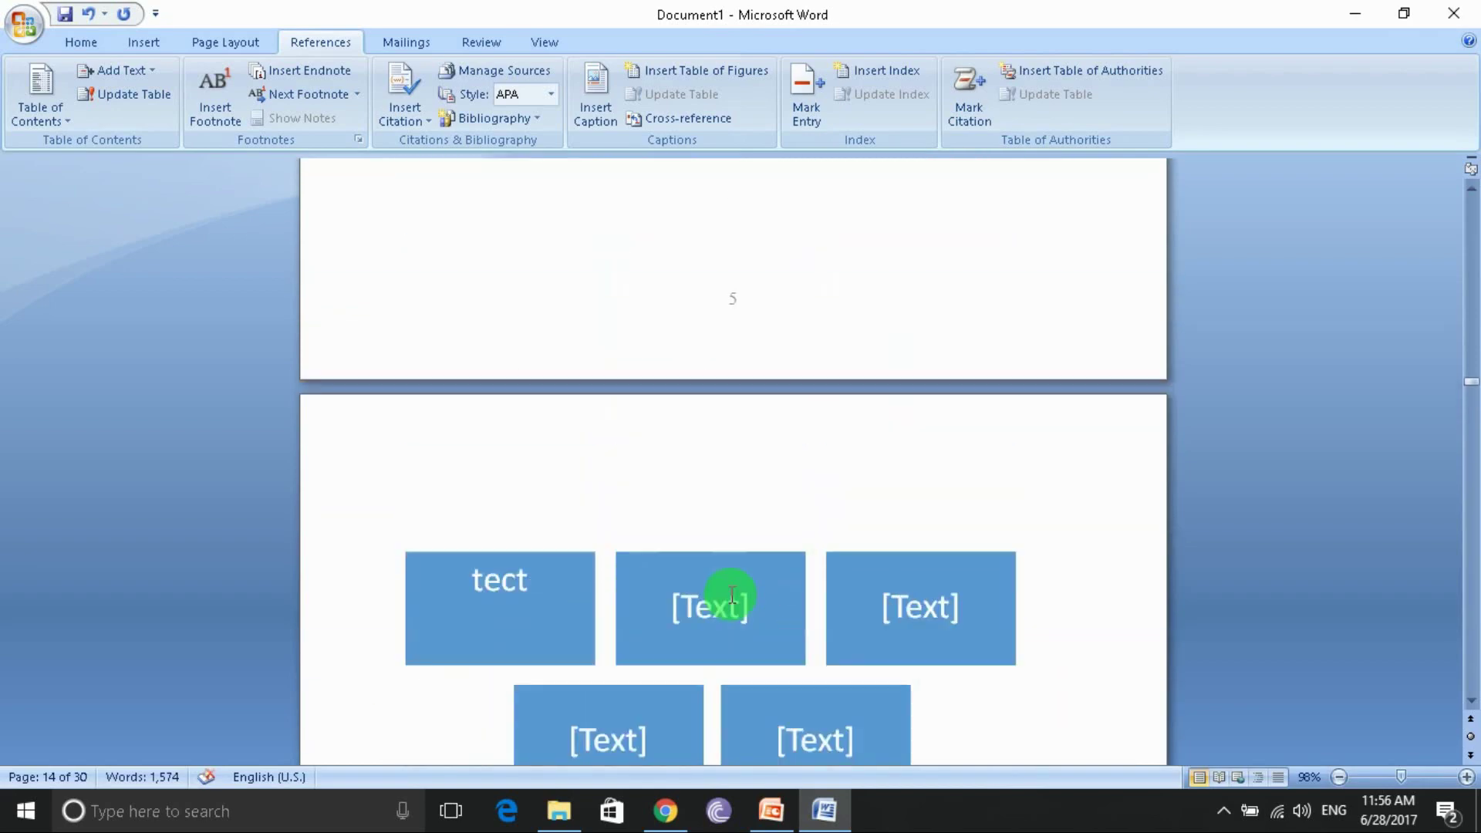
{"action": "scroll", "coordinate": [730, 595], "scroll_direction": "up", "scroll_amount": 6}
{"action": "scroll", "coordinate": [729, 594], "scroll_direction": "up", "scroll_amount": 3}
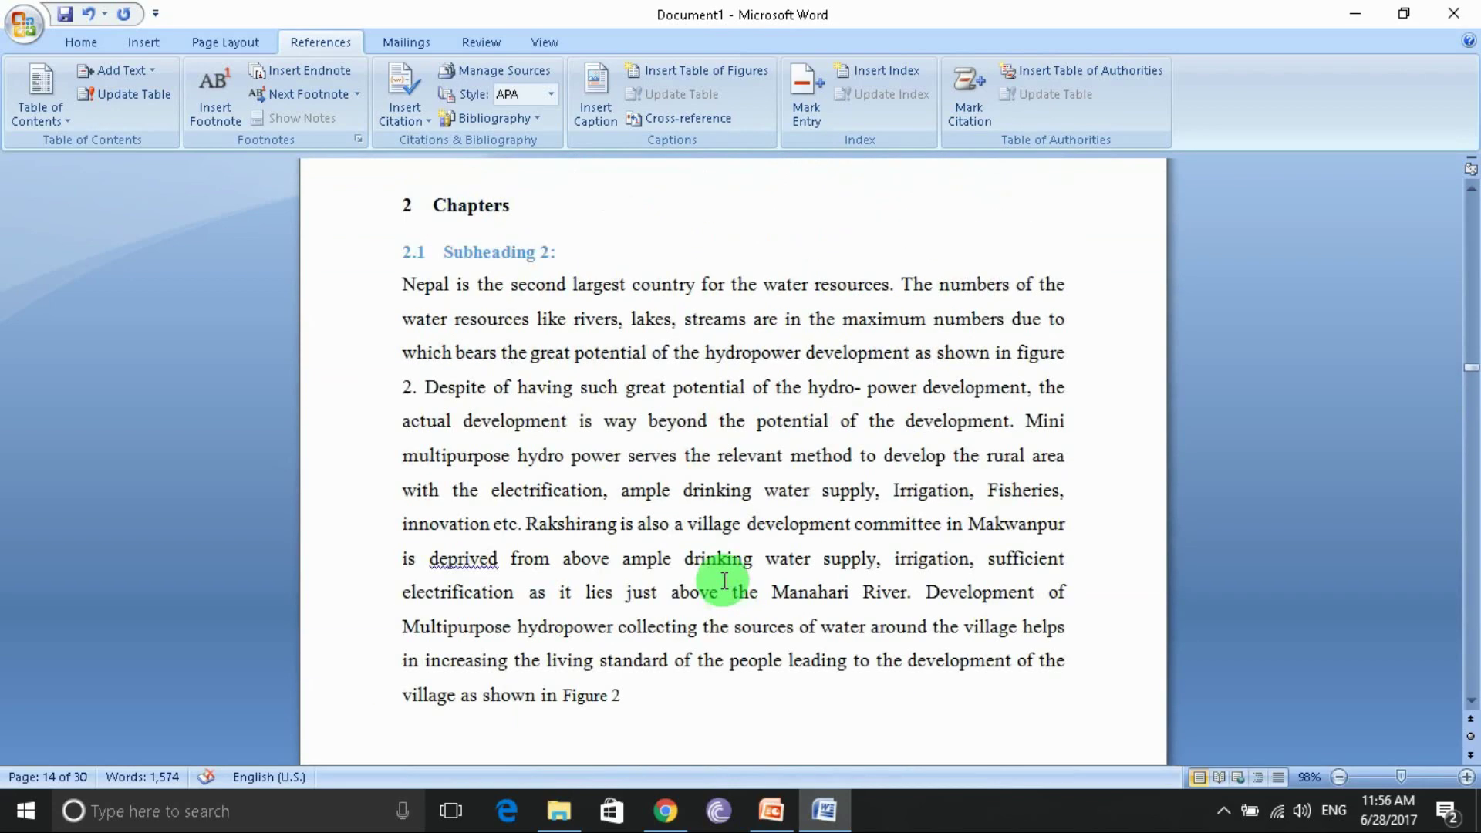
{"action": "left_click", "coordinate": [401, 278]}
{"action": "type", "text": "\""}
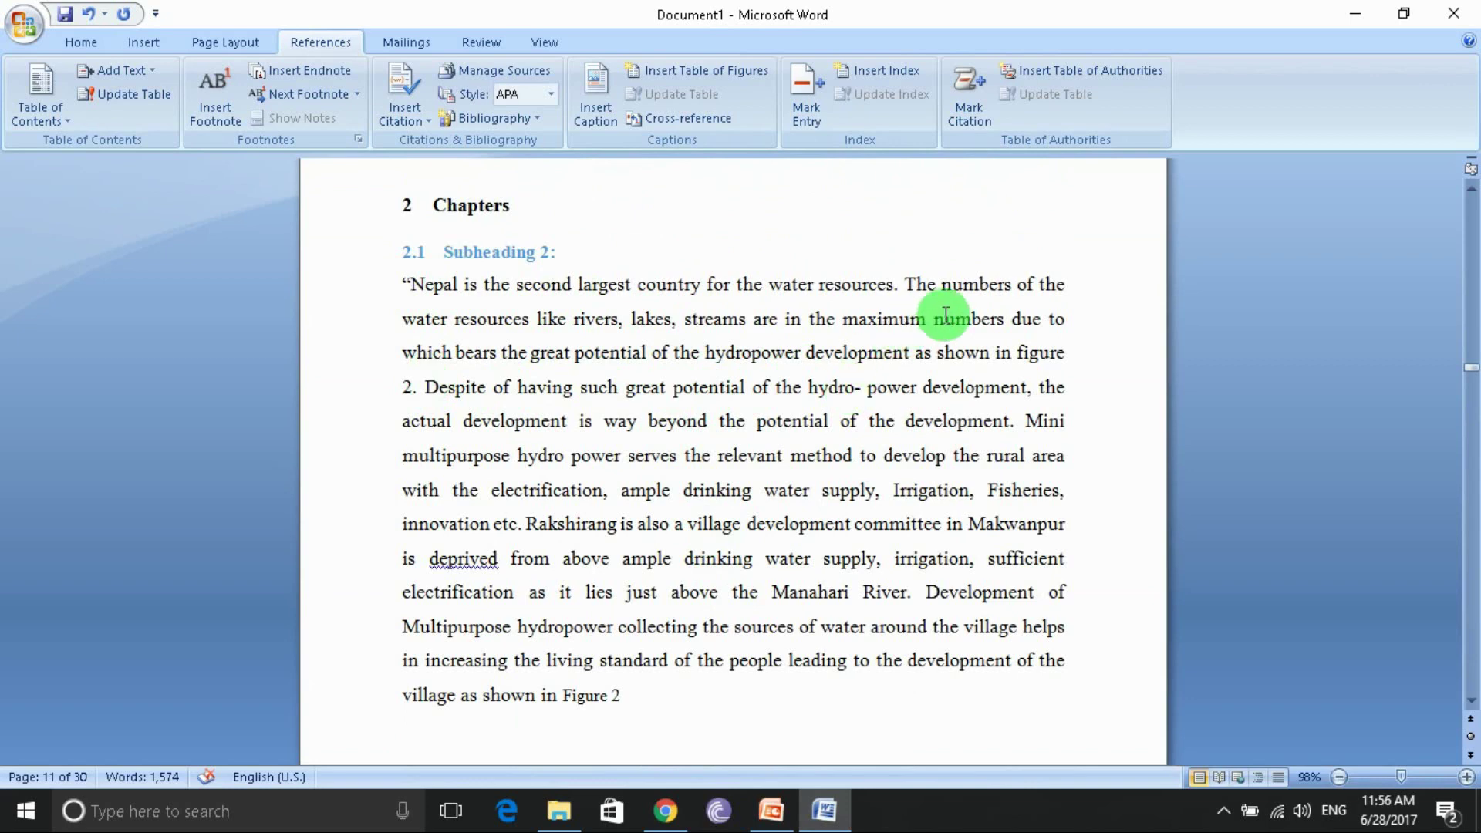
{"action": "left_click", "coordinate": [646, 352]}
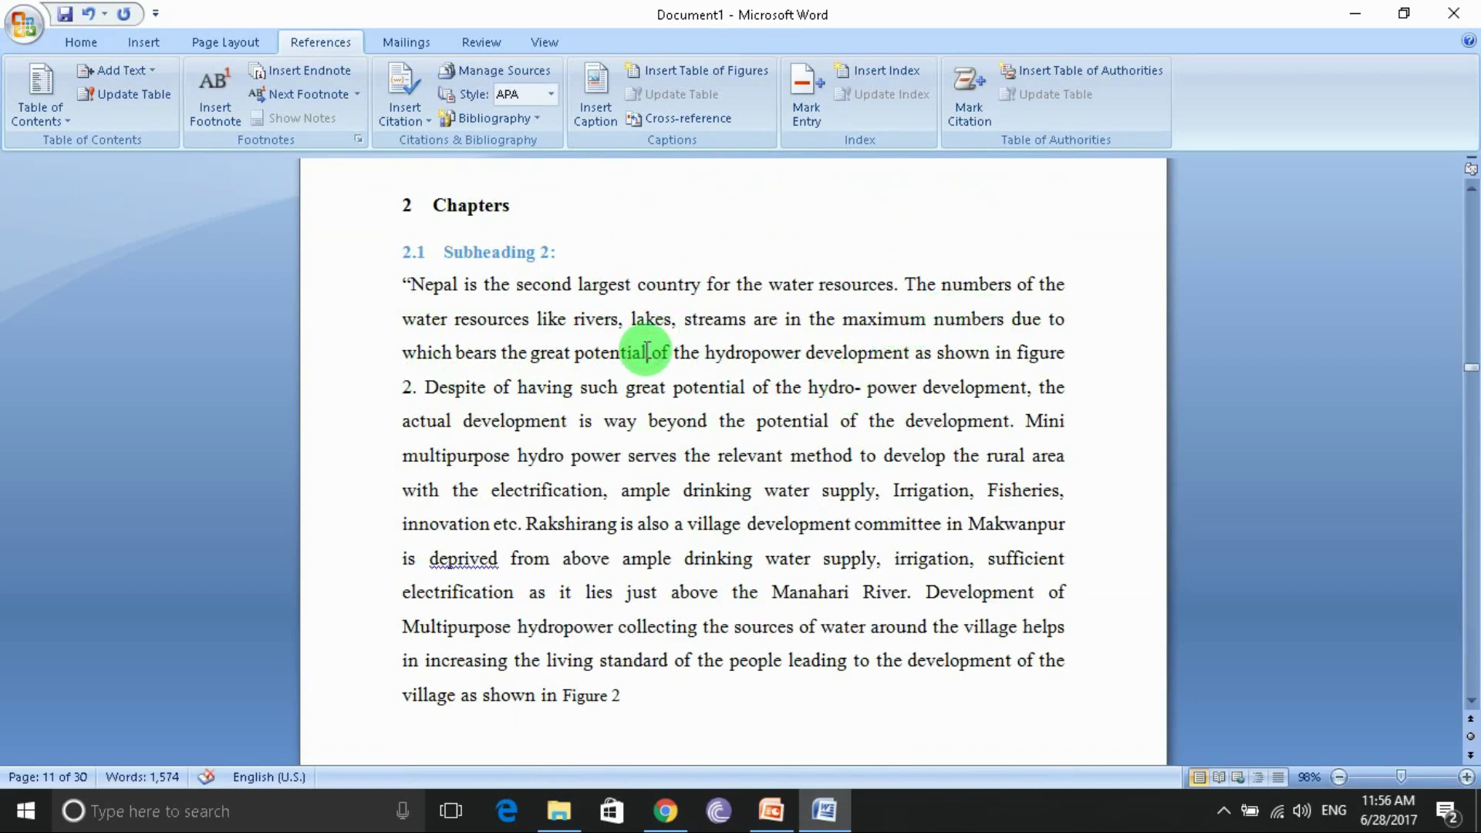
{"action": "type", "text": "\"."}
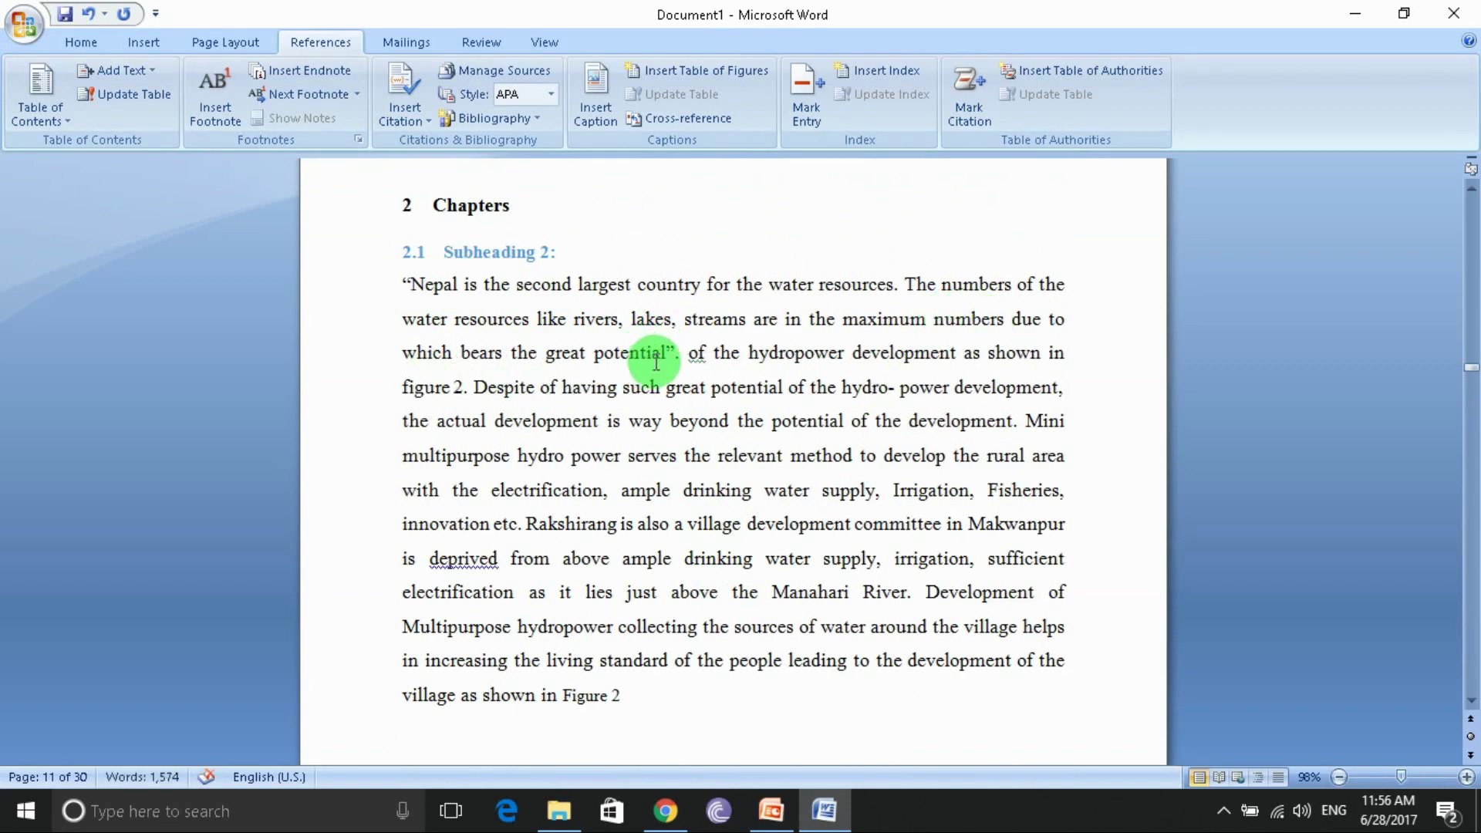
- Open the Insert Caption dialog and cancel it without adding a caption
{"action": "left_click", "coordinate": [594, 120]}
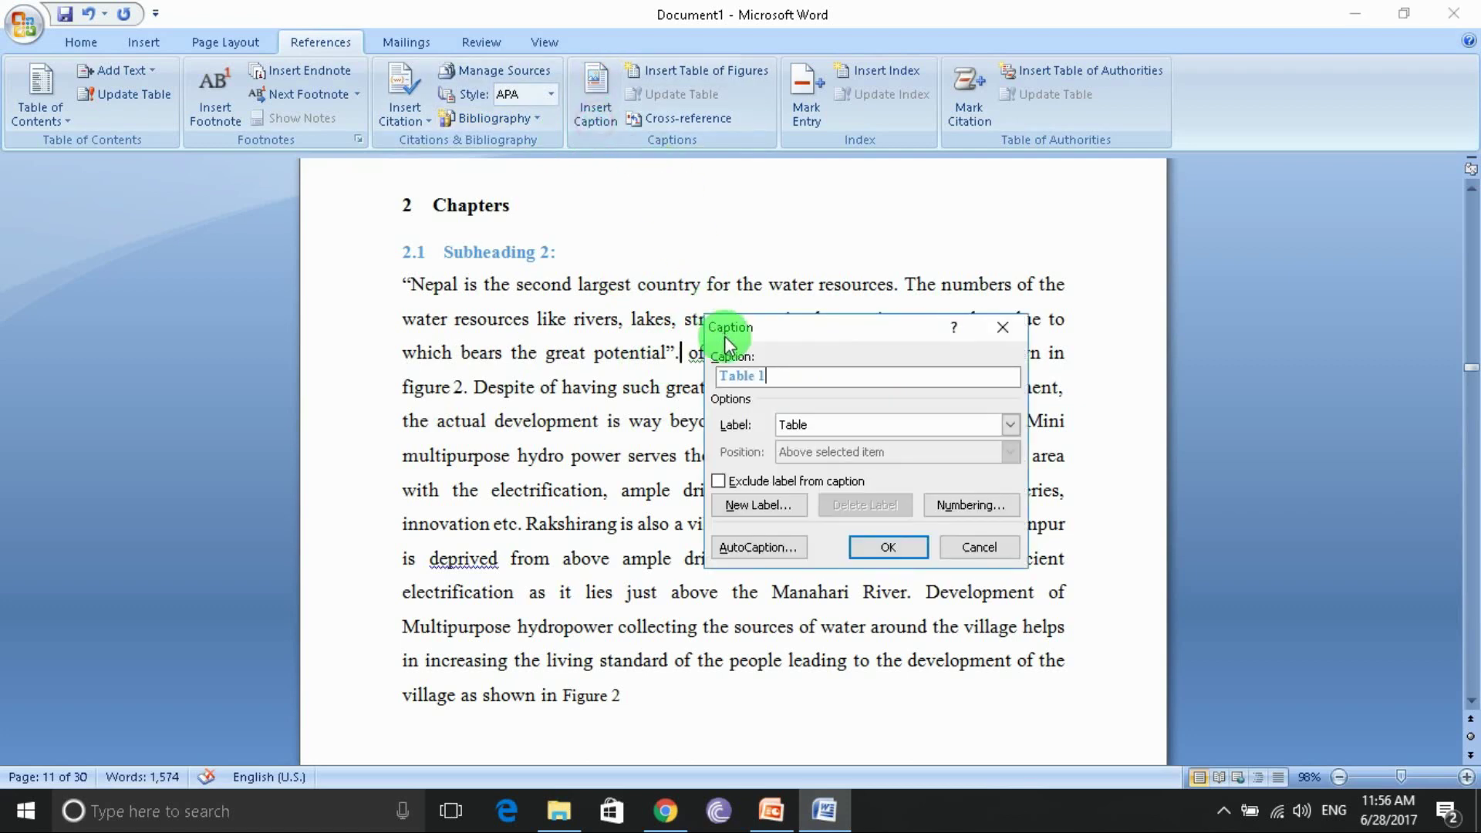
{"action": "left_click", "coordinate": [1002, 327]}
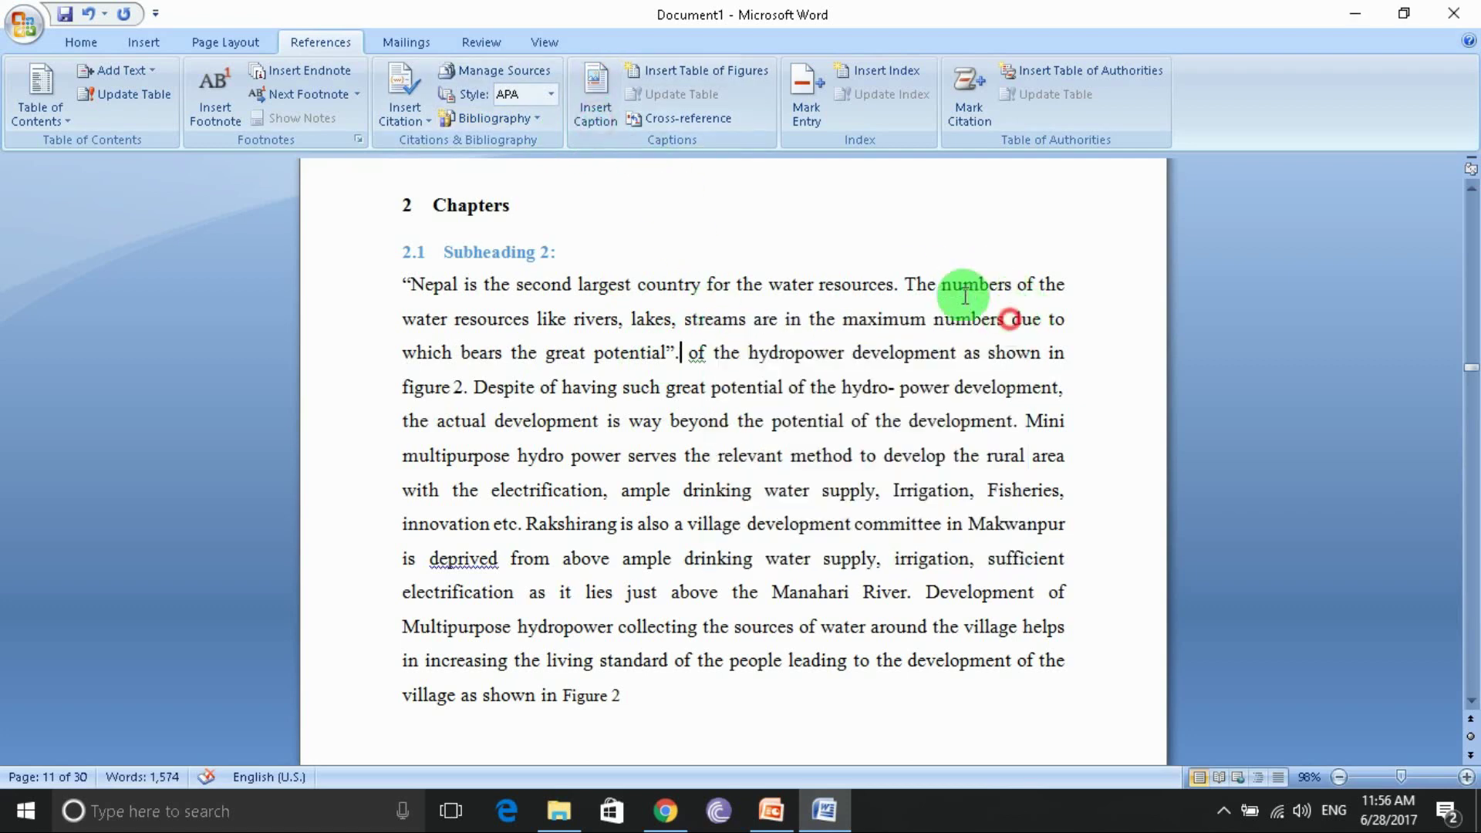
{"action": "left_click", "coordinate": [384, 97]}
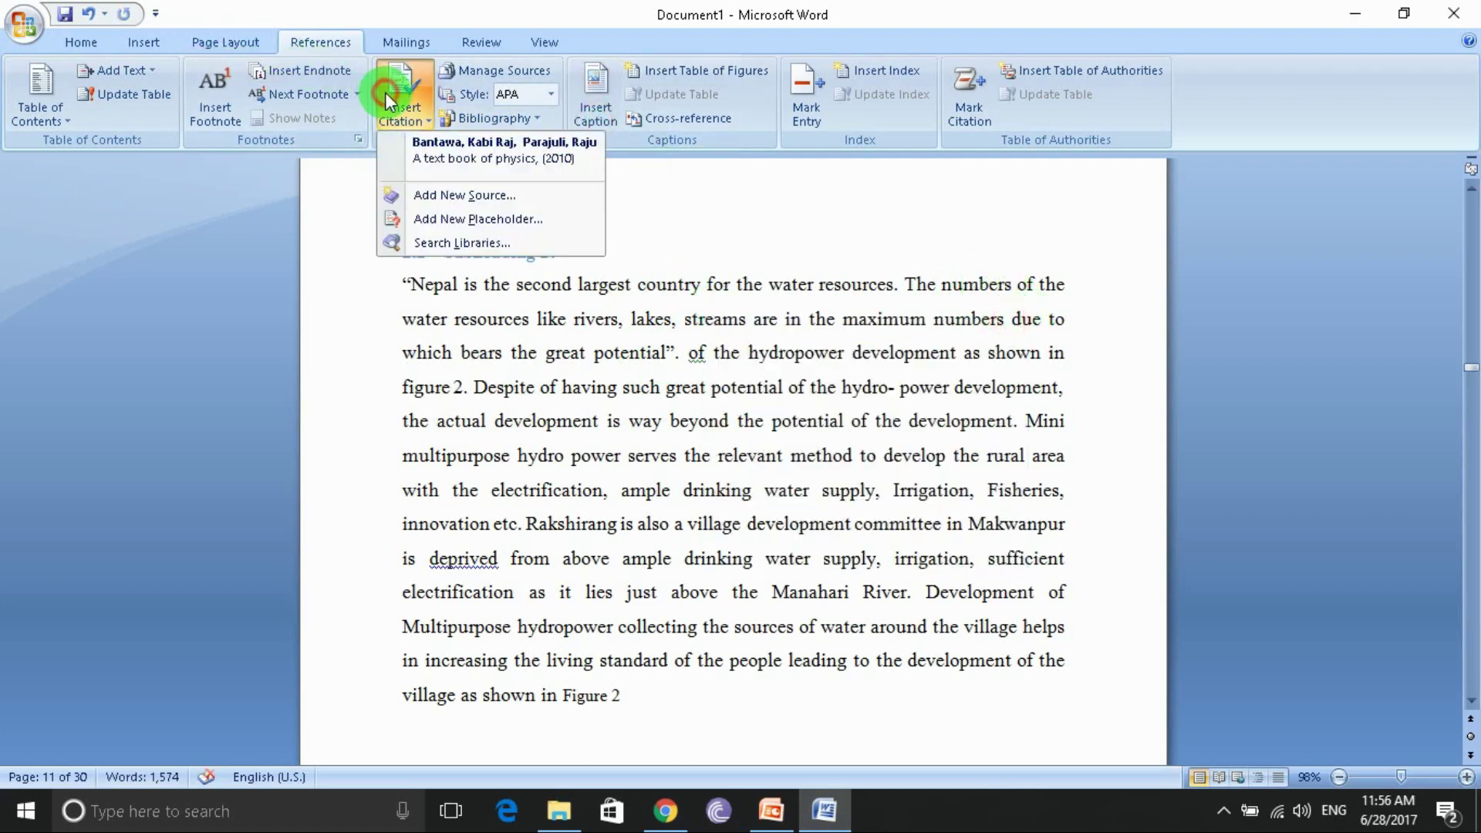
- Start a new Book citation source and add its author
{"action": "left_click", "coordinate": [451, 193]}
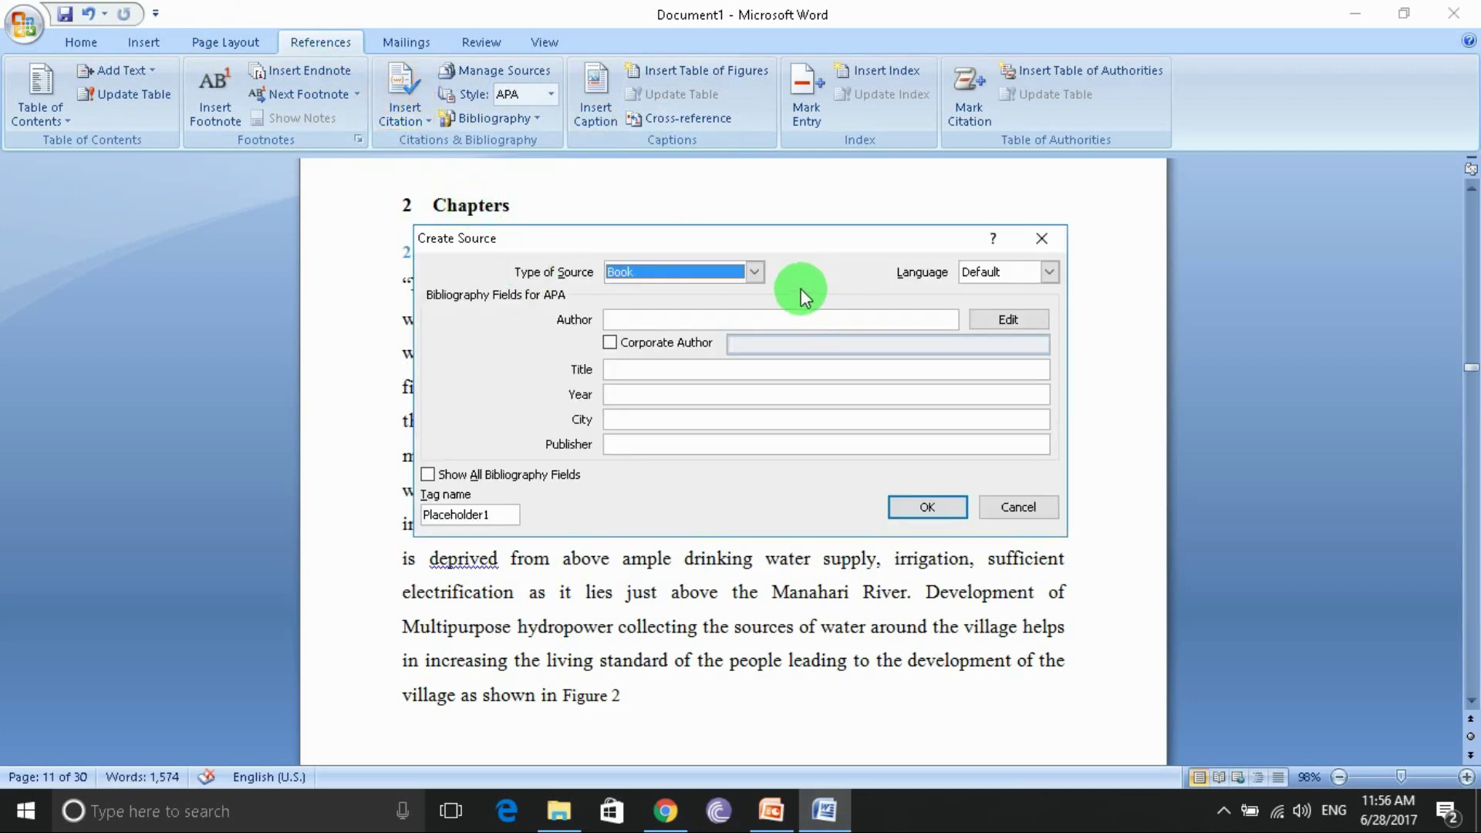
{"action": "left_click", "coordinate": [752, 274]}
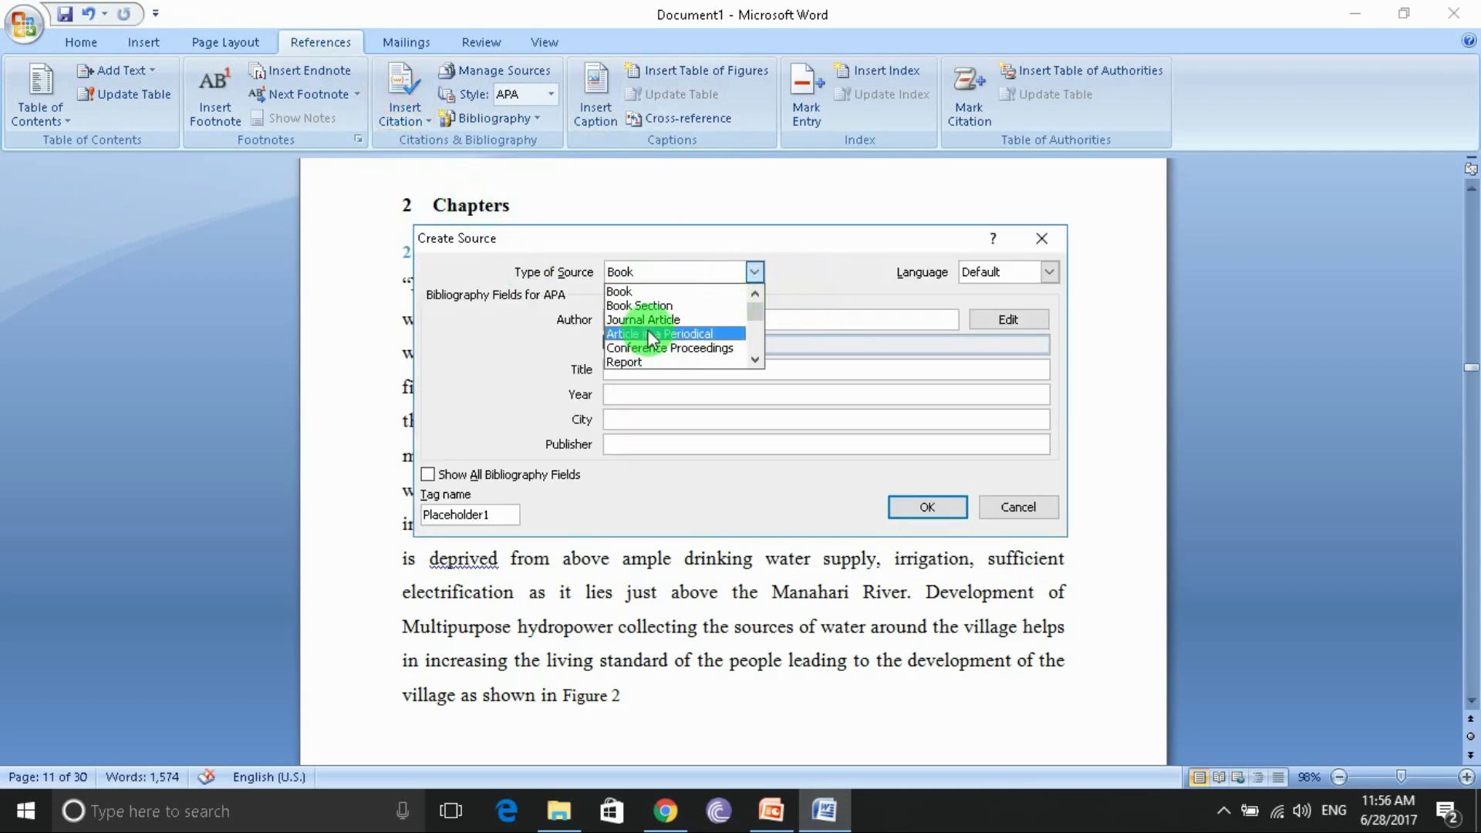
{"action": "left_click", "coordinate": [637, 293]}
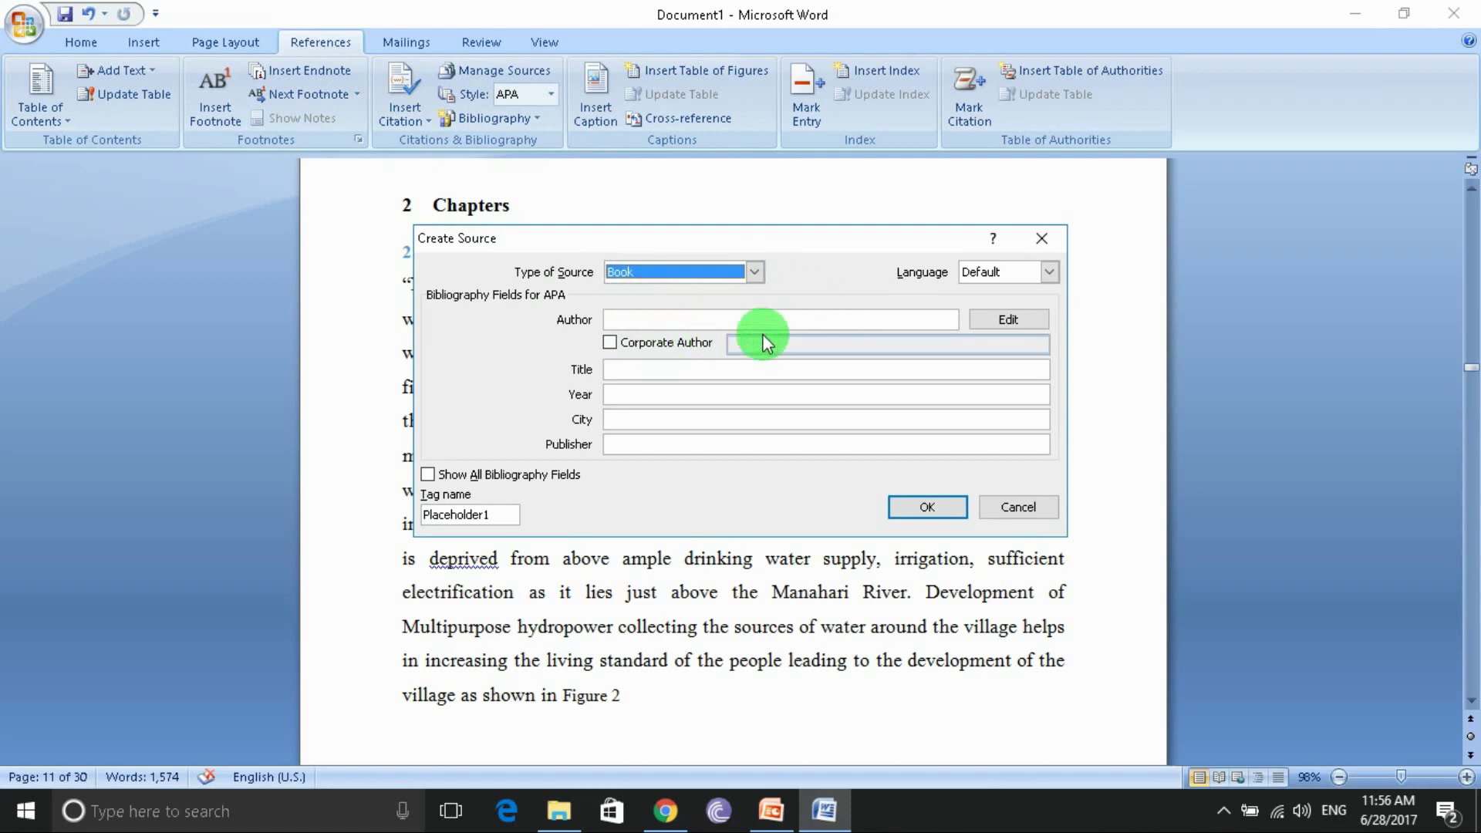
{"action": "left_click", "coordinate": [978, 318]}
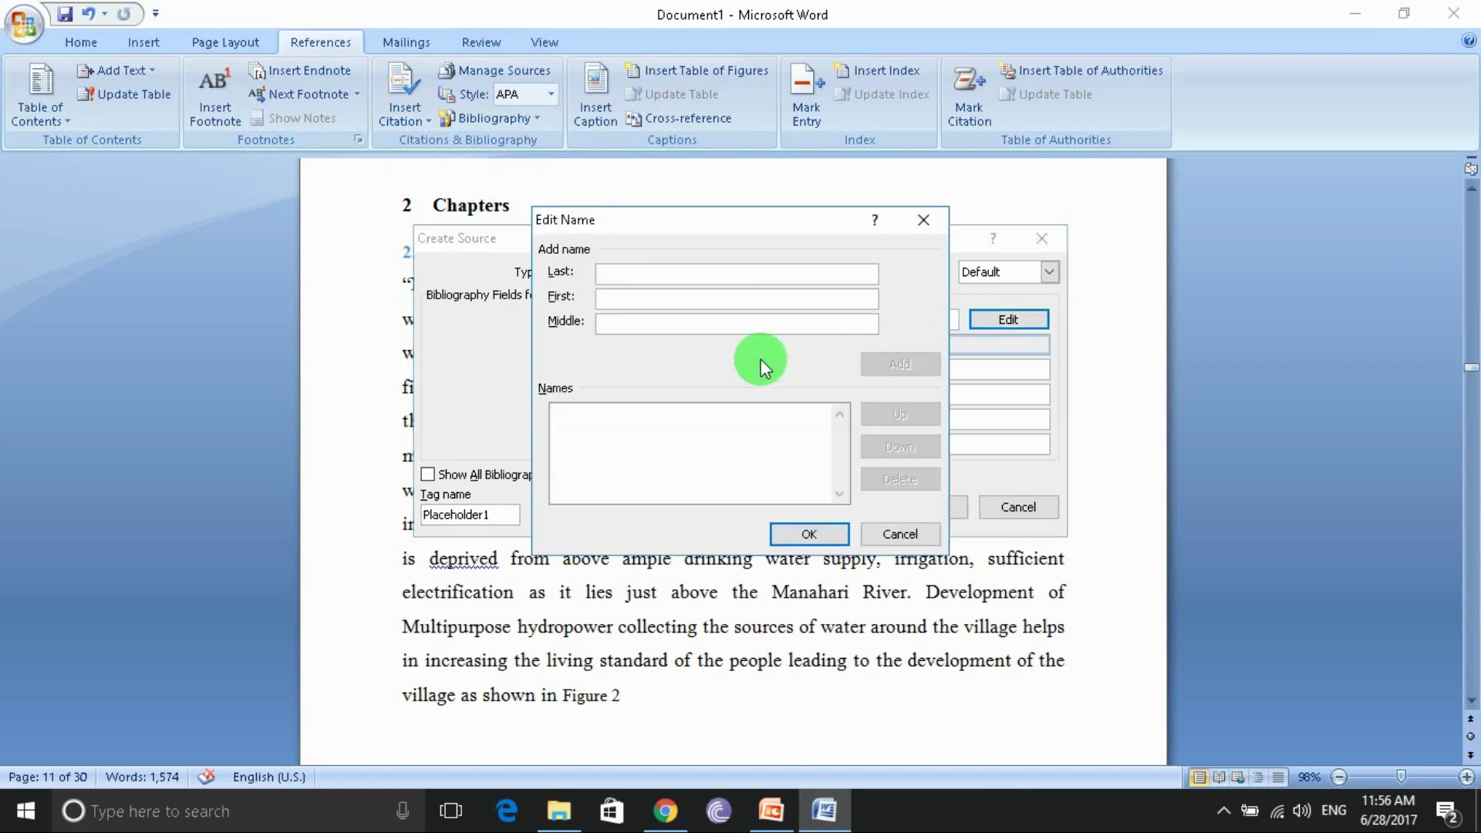
{"action": "type", "text": "Baral"}
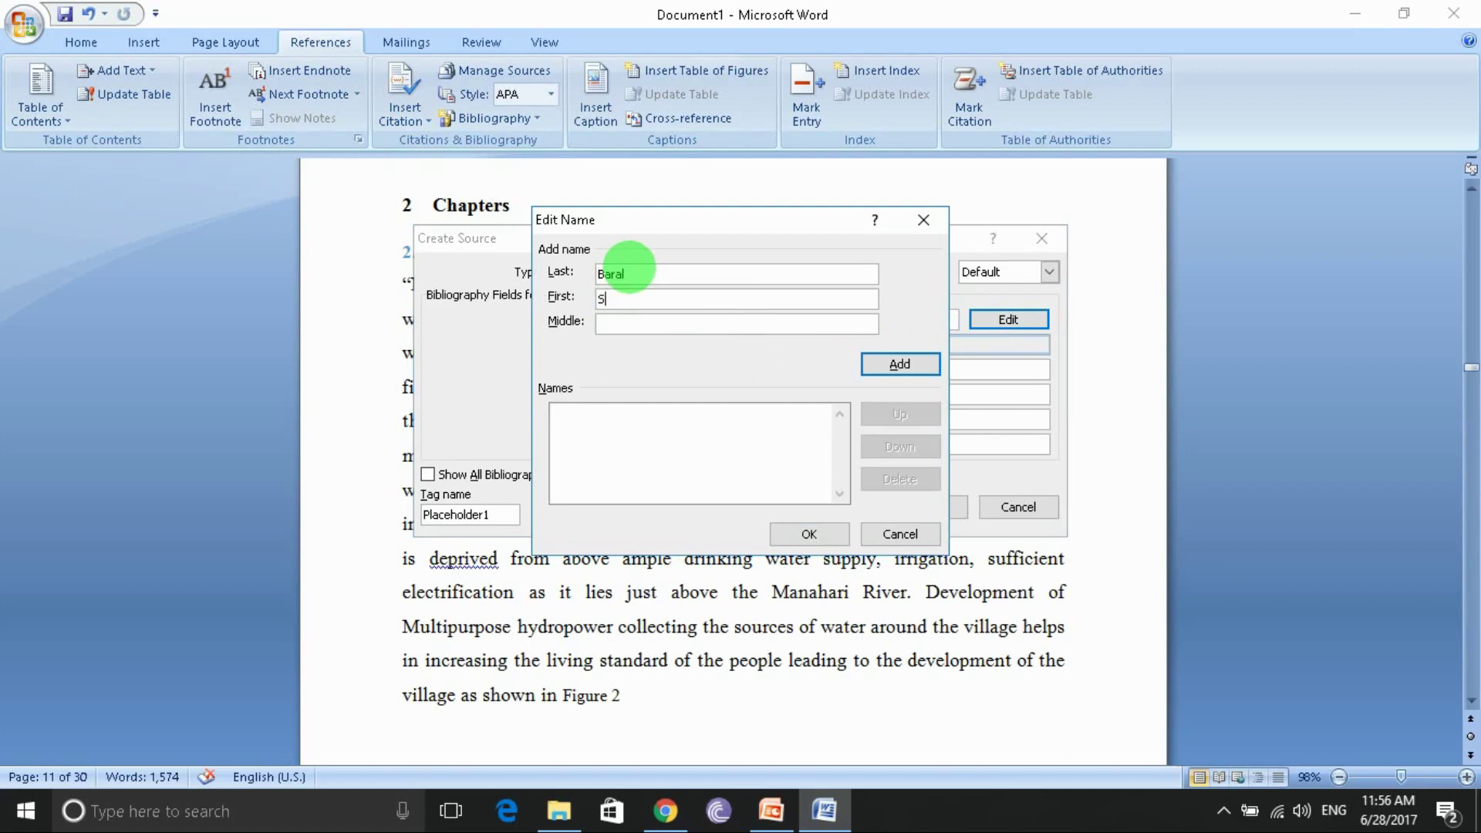
{"action": "type", "text": "b"}
{"action": "key", "text": "Return"}
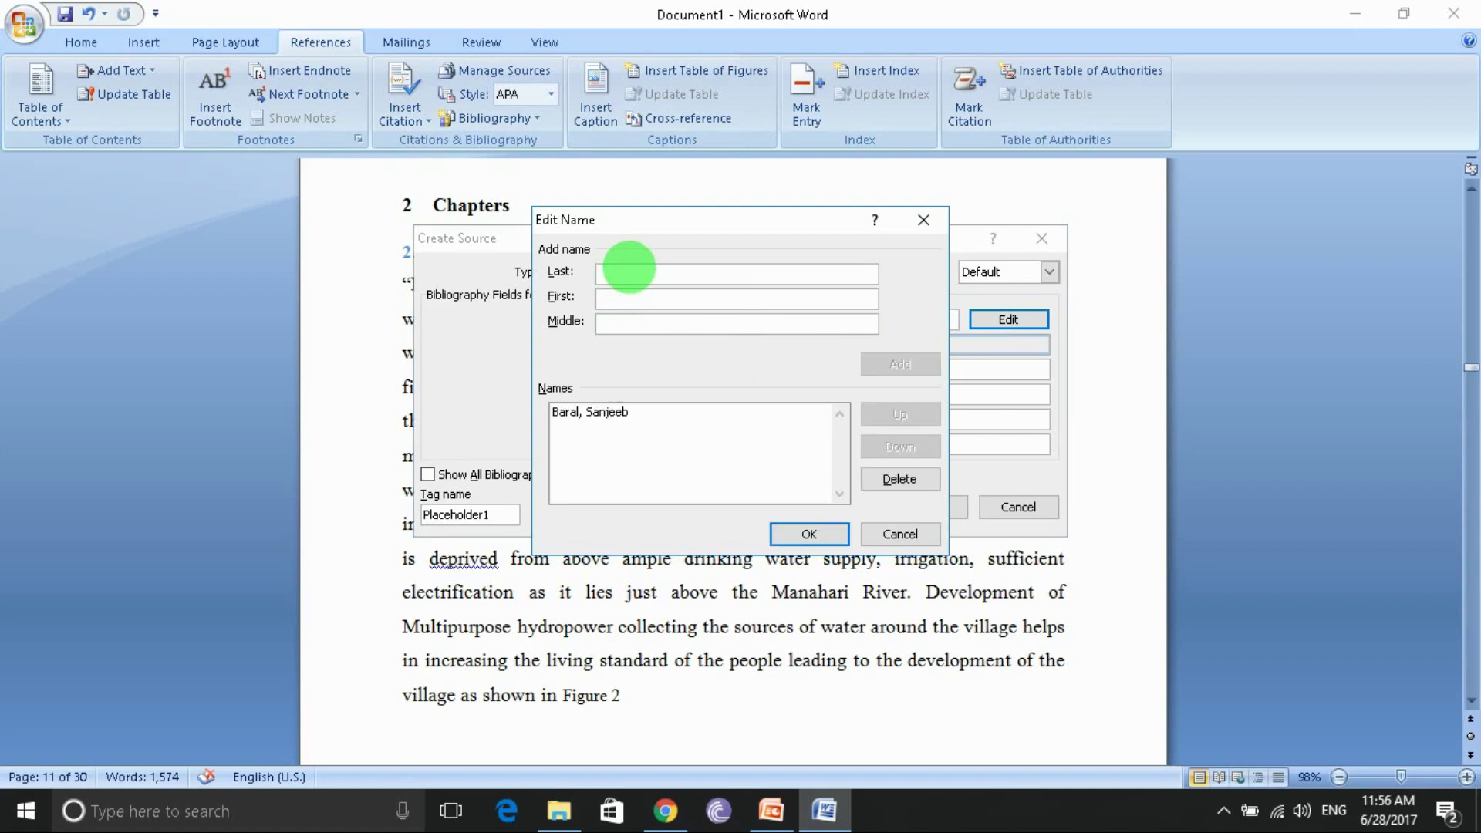
{"action": "left_click", "coordinate": [836, 531]}
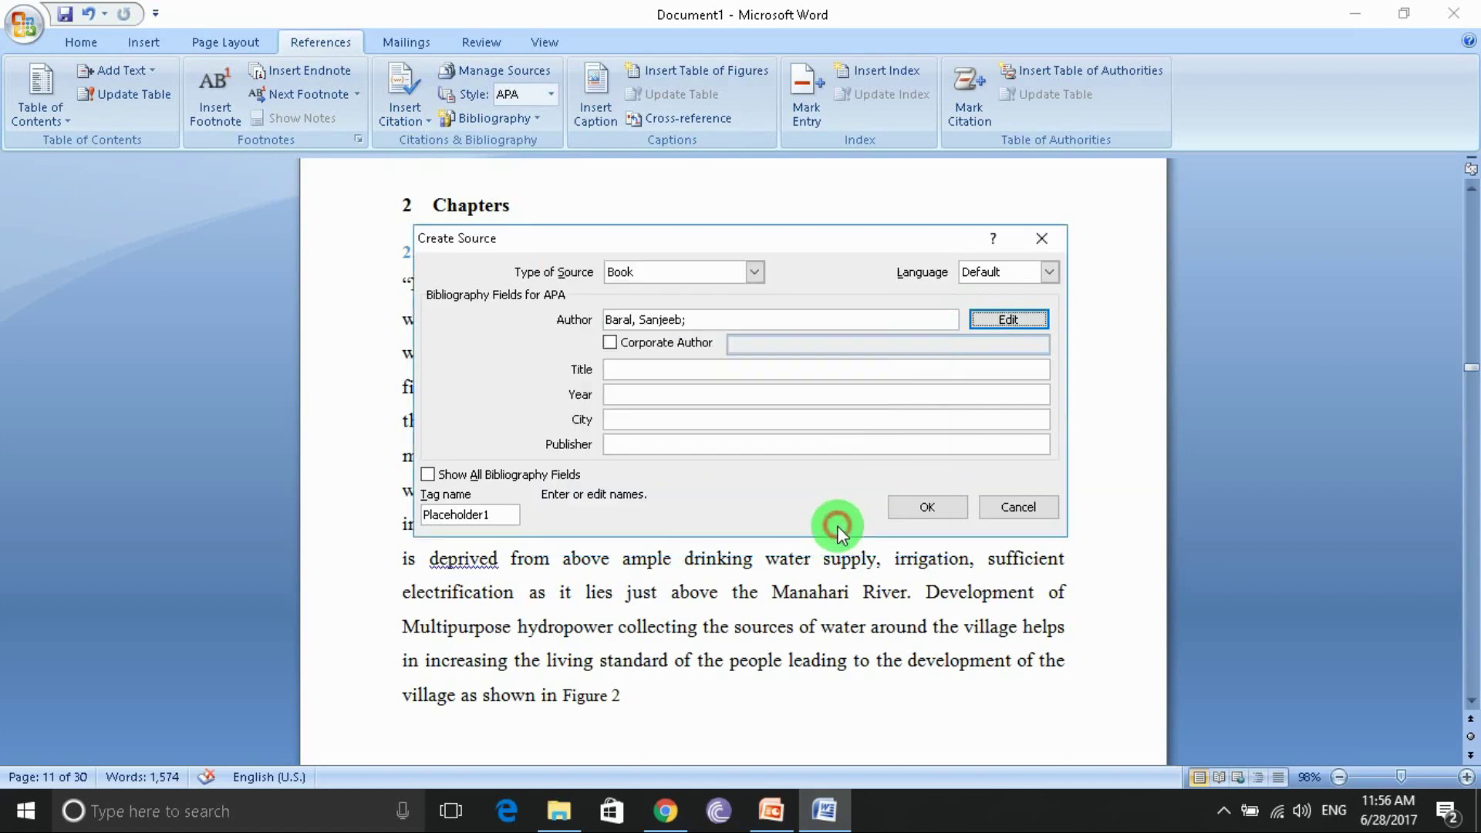
- Fill in title 'A text book Of Hydropower', year 2011, city and publisher, inserting the citation
{"action": "left_click", "coordinate": [681, 371]}
{"action": "type", "text": "A text book Of Hydropower"}
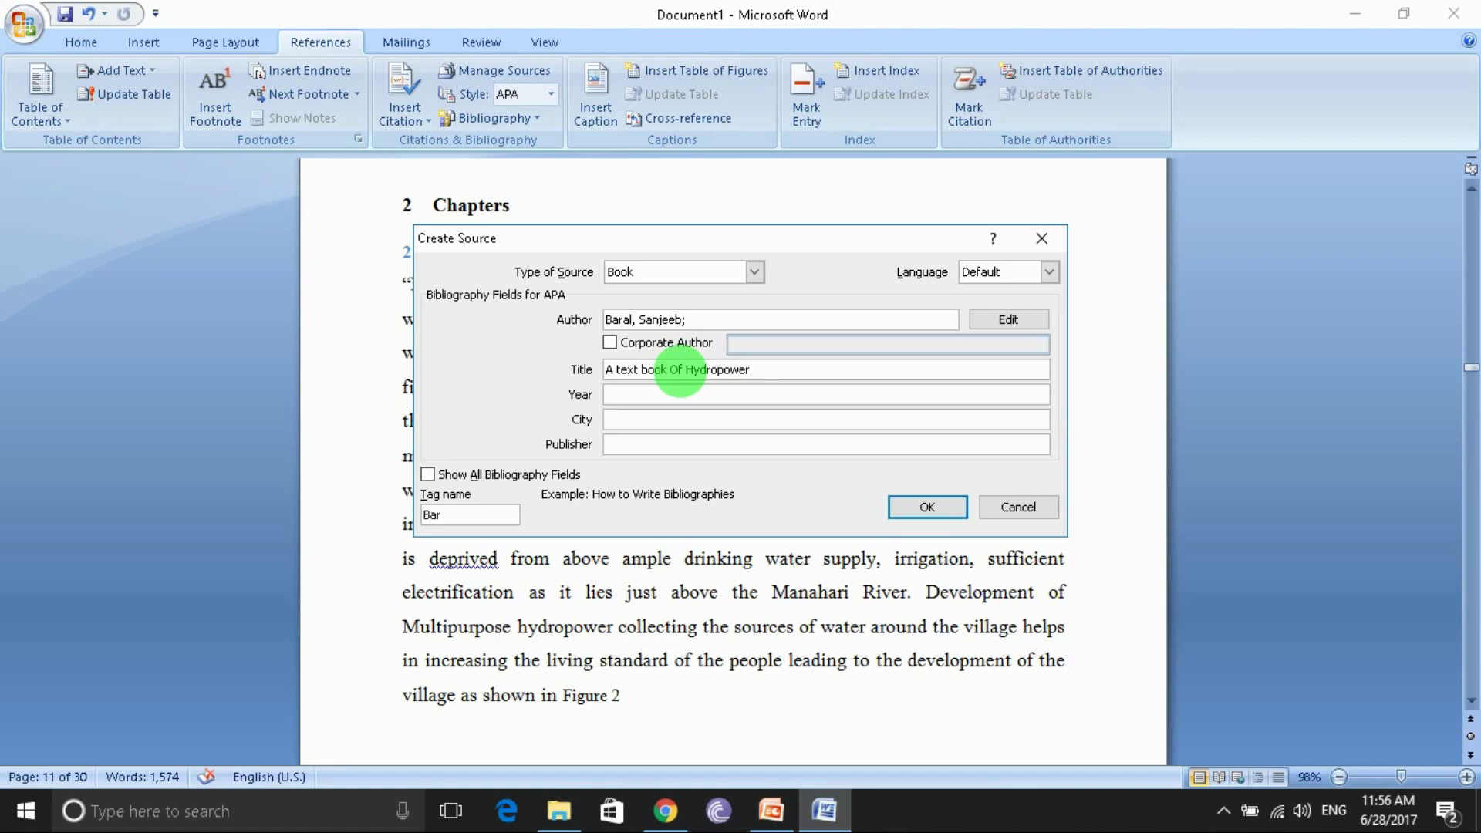
{"action": "key", "text": "Tab"}
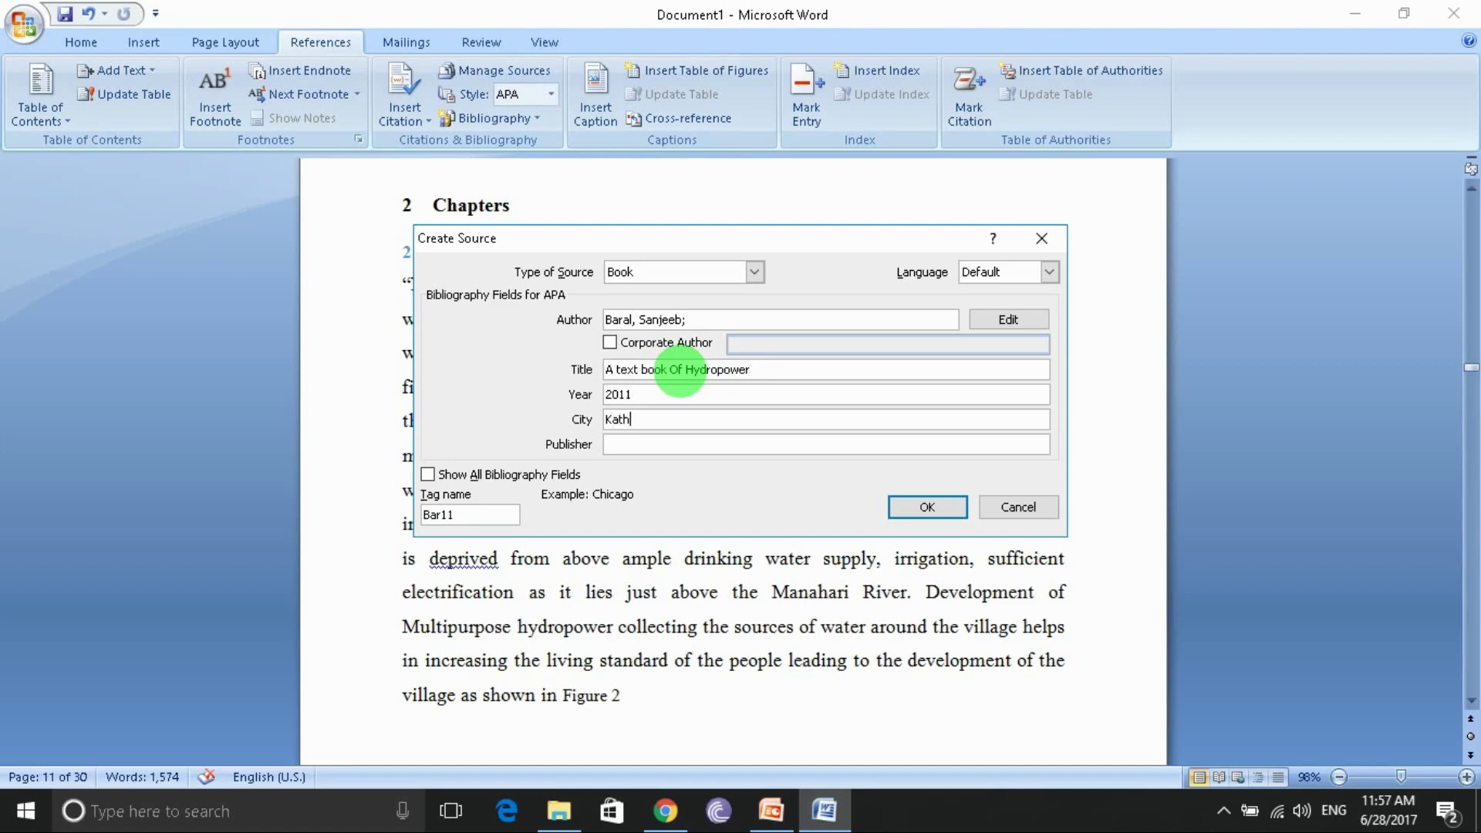
{"action": "key", "text": "Tab"}
{"action": "type", "text": "Ekta"}
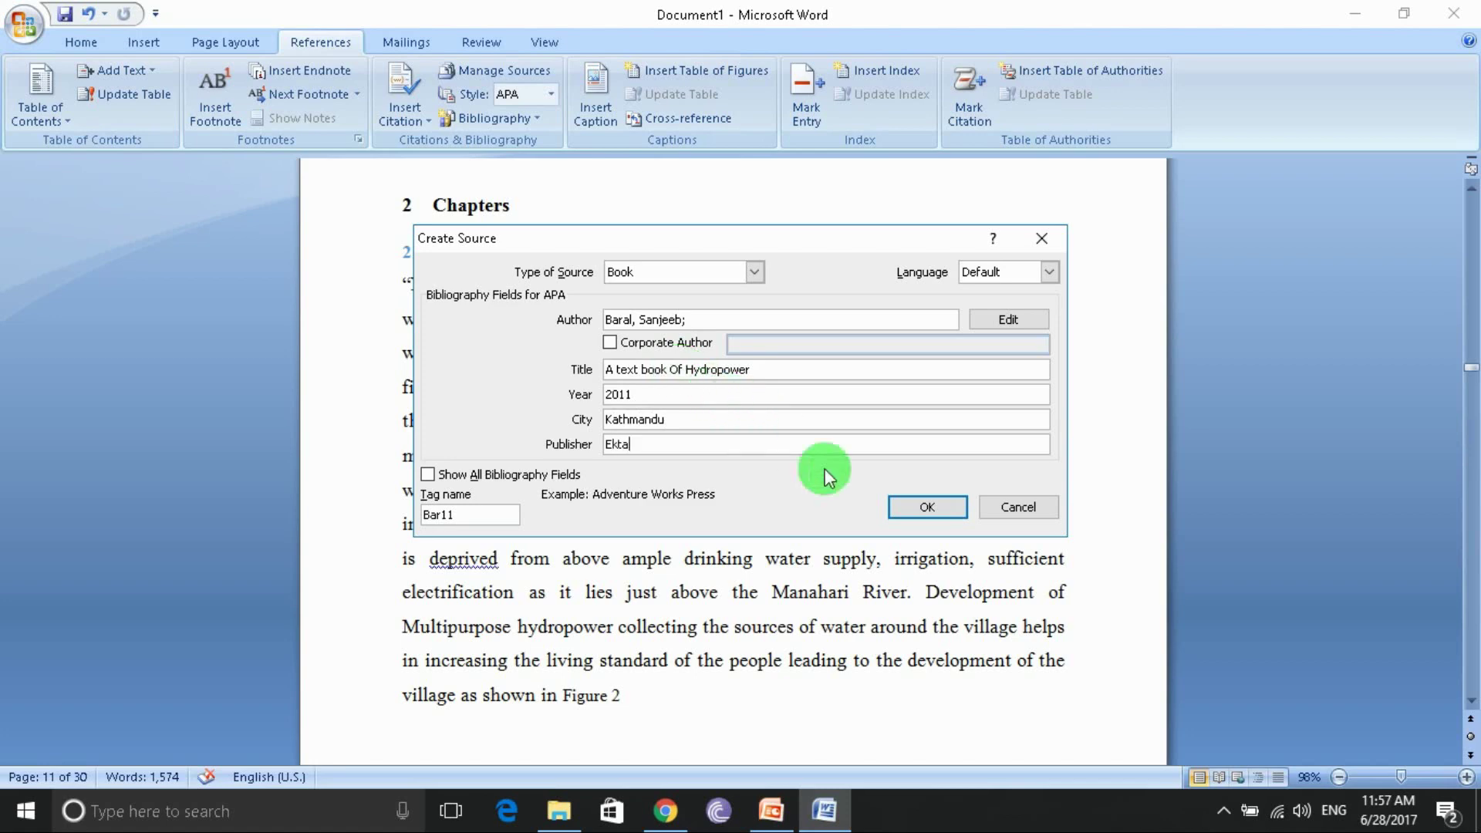
{"action": "left_click", "coordinate": [914, 510]}
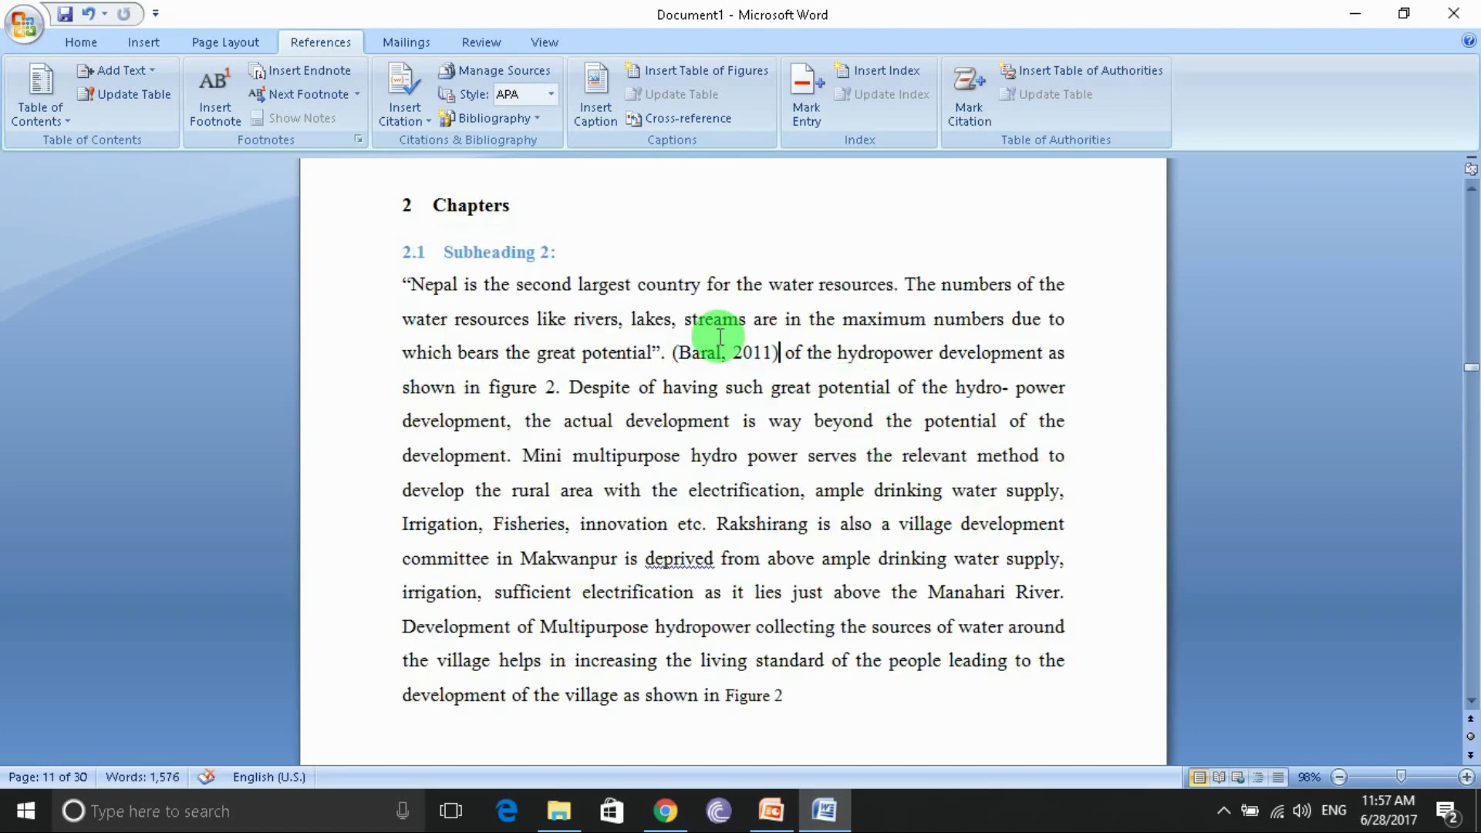
- Wrap the text from 'Rakshirang' through 'Figure 2' in quotes and insert footnote 1 there
{"action": "left_click", "coordinate": [737, 356]}
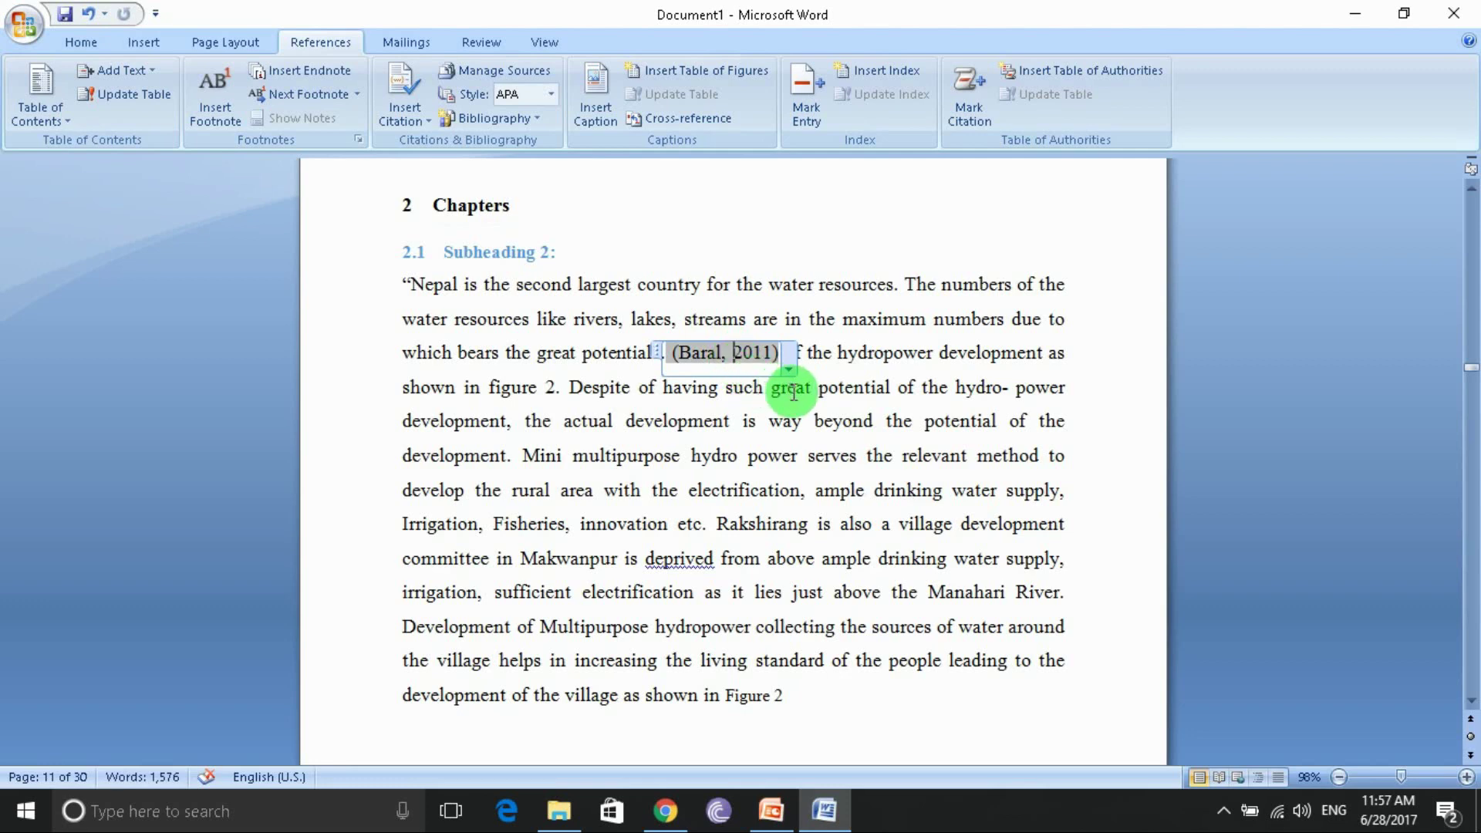
{"action": "left_click", "coordinate": [1075, 401]}
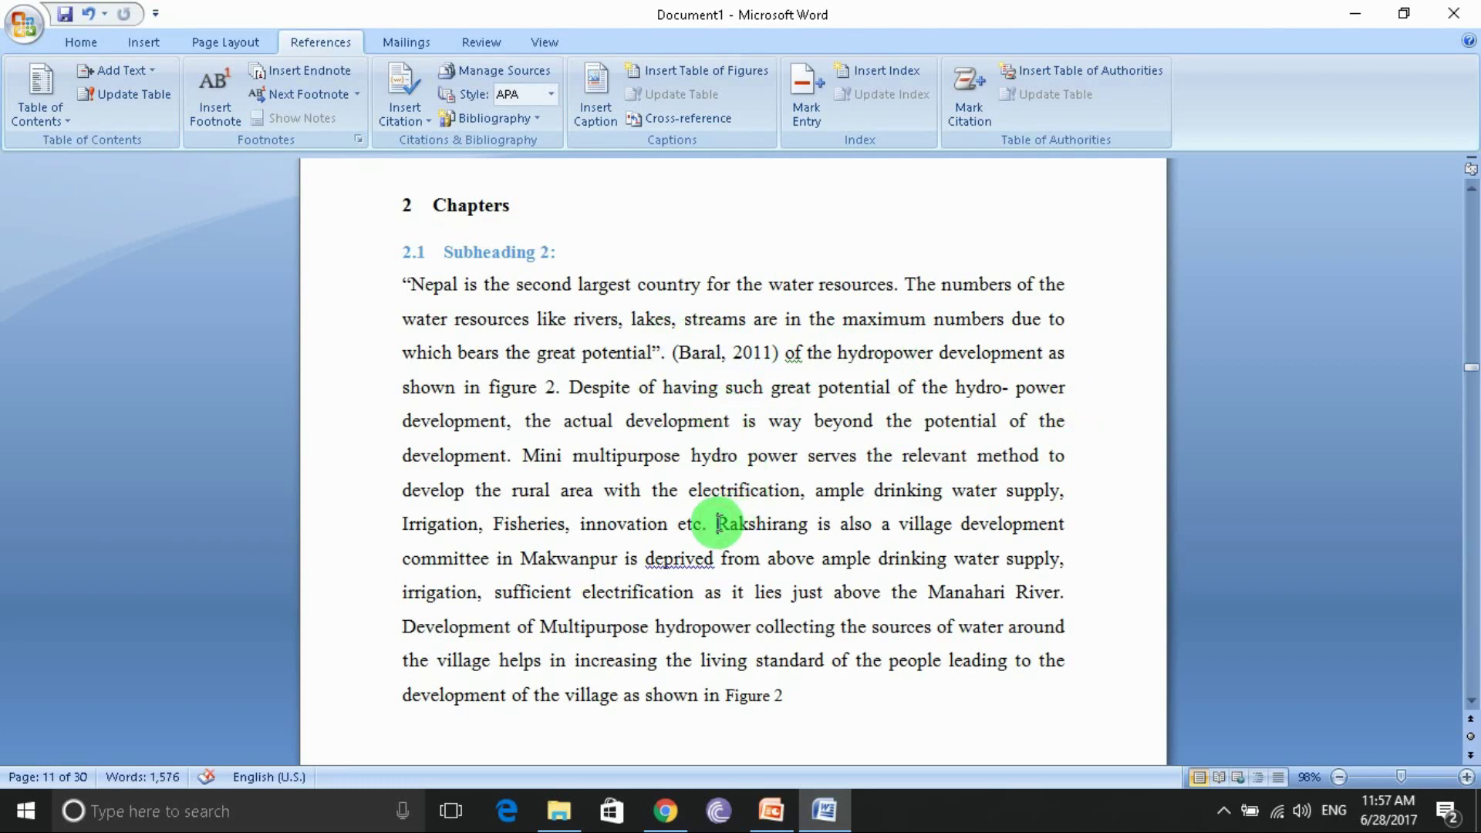
{"action": "left_click", "coordinate": [717, 524]}
{"action": "type", "text": "\""}
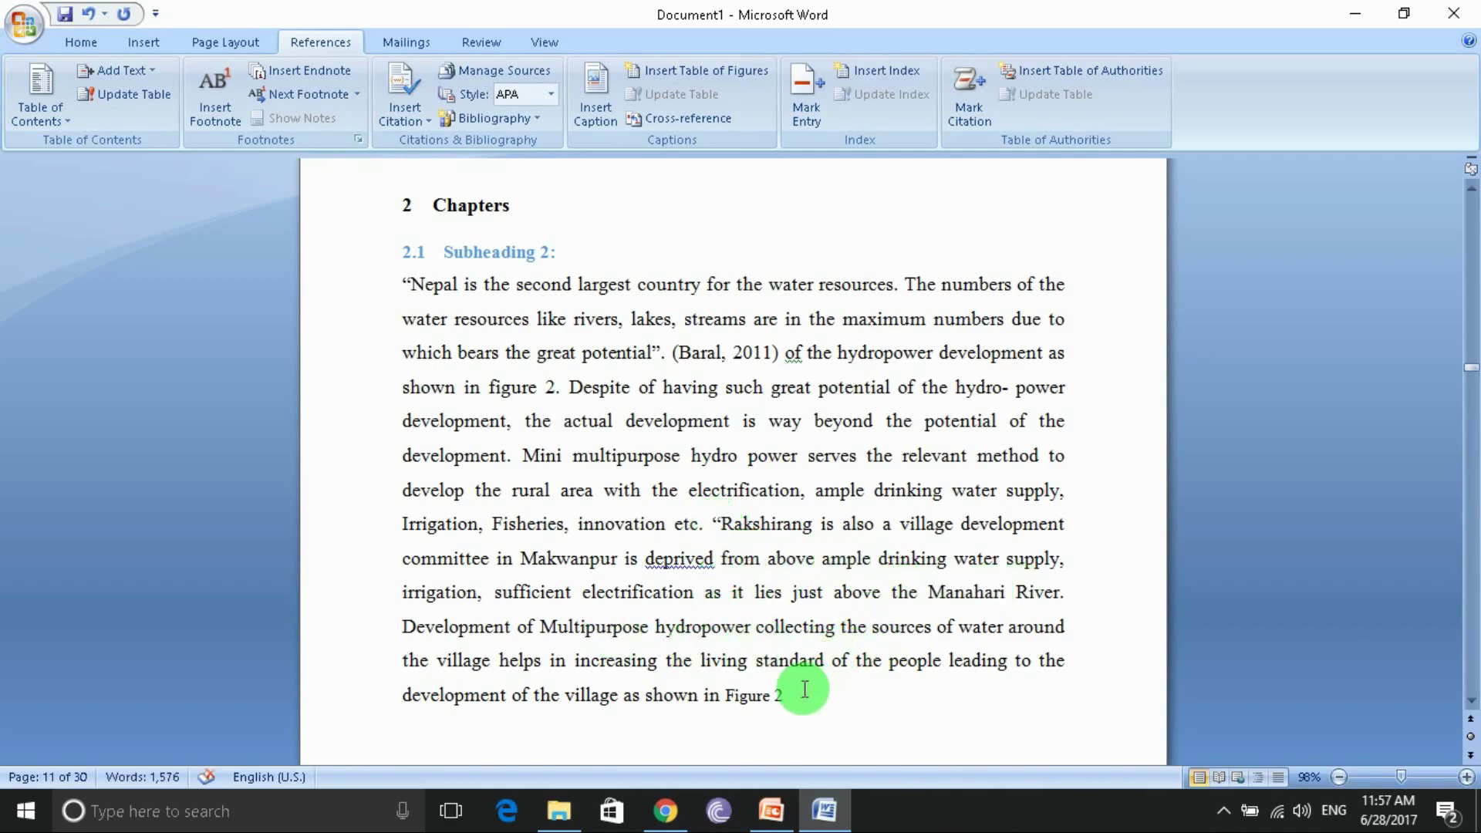
{"action": "left_click", "coordinate": [771, 694]}
{"action": "left_click", "coordinate": [791, 692]}
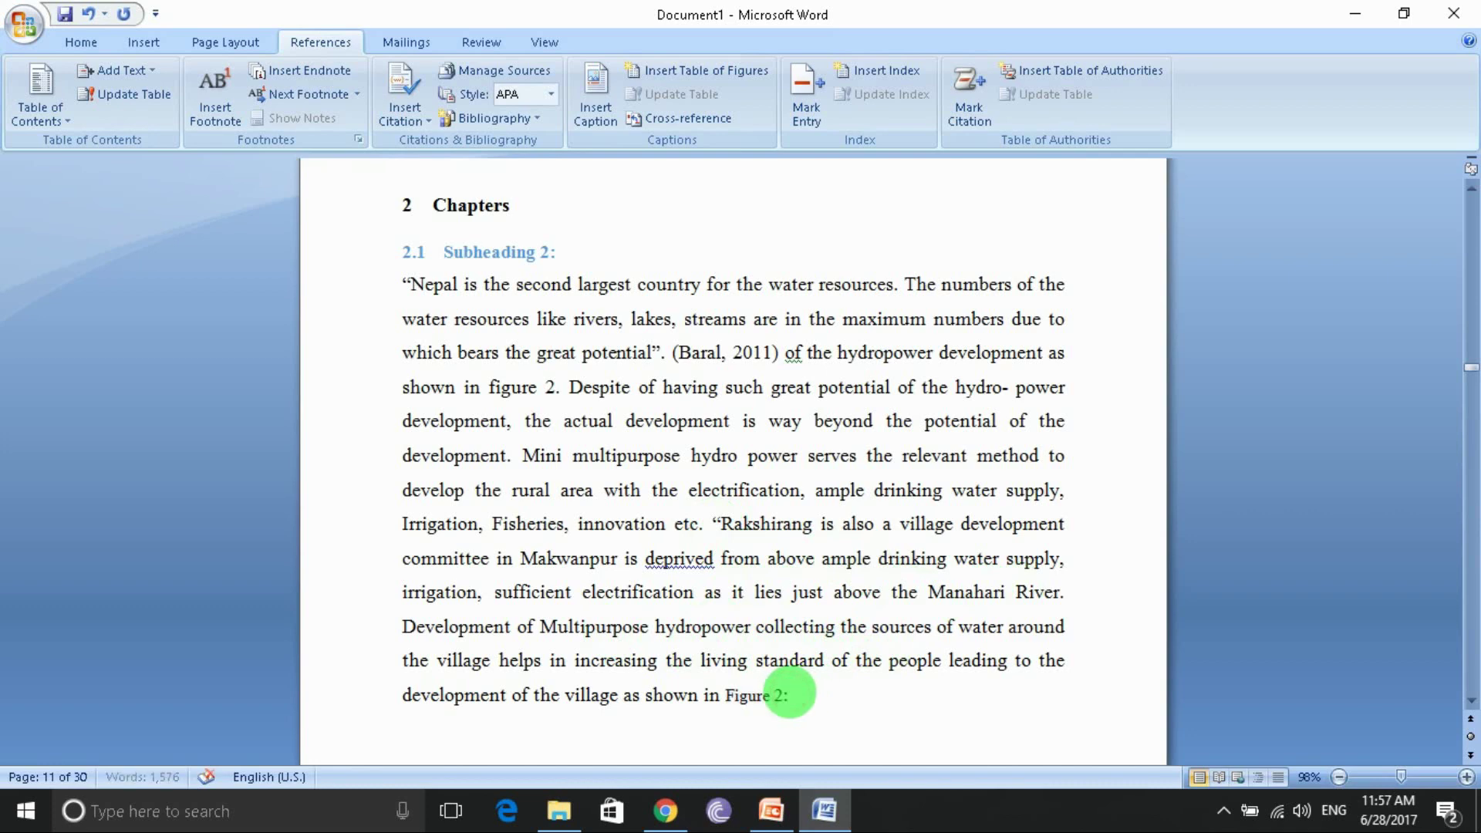
{"action": "type", "text": "\""}
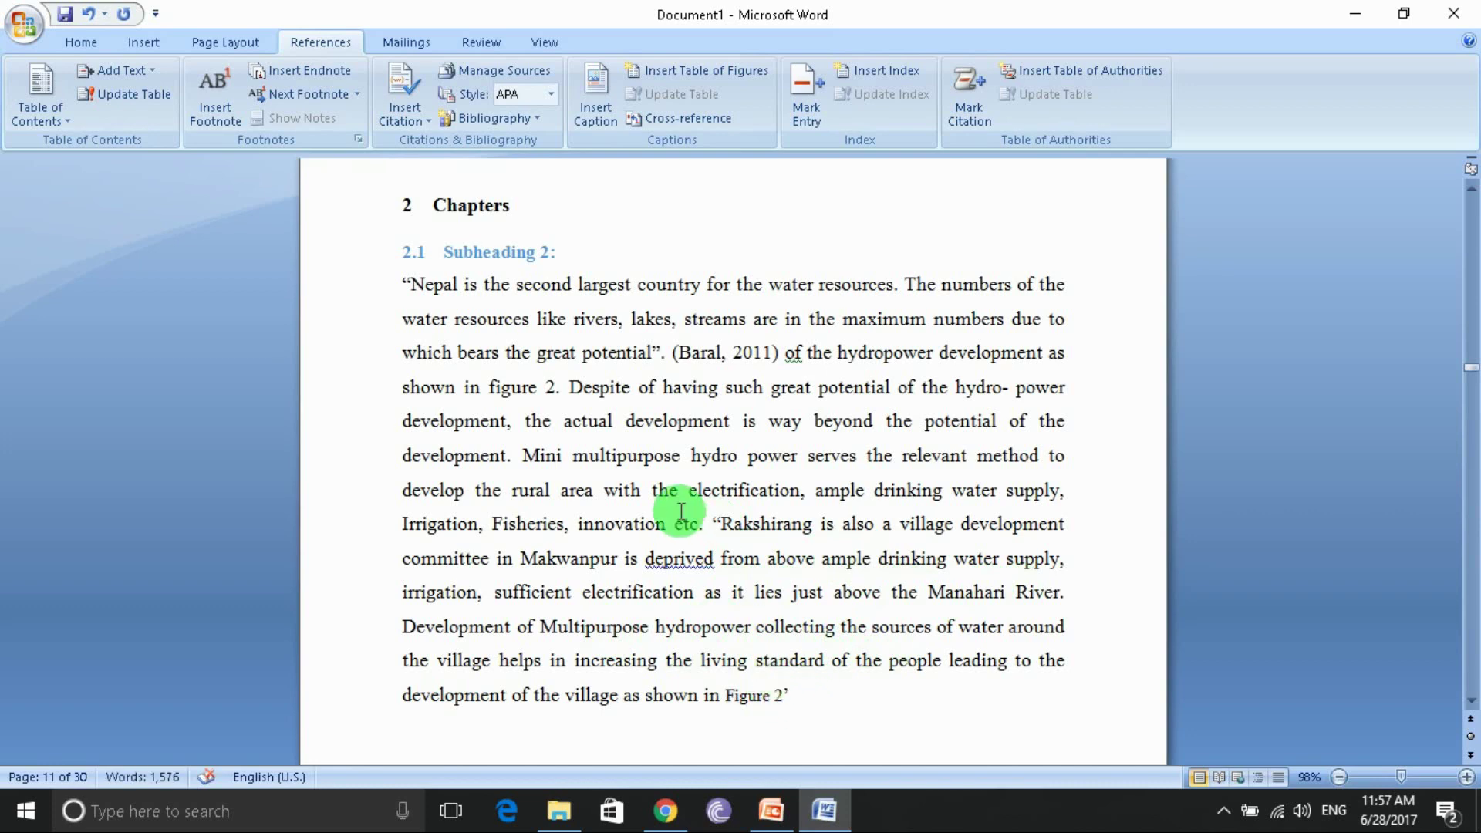
{"action": "left_click", "coordinate": [217, 120]}
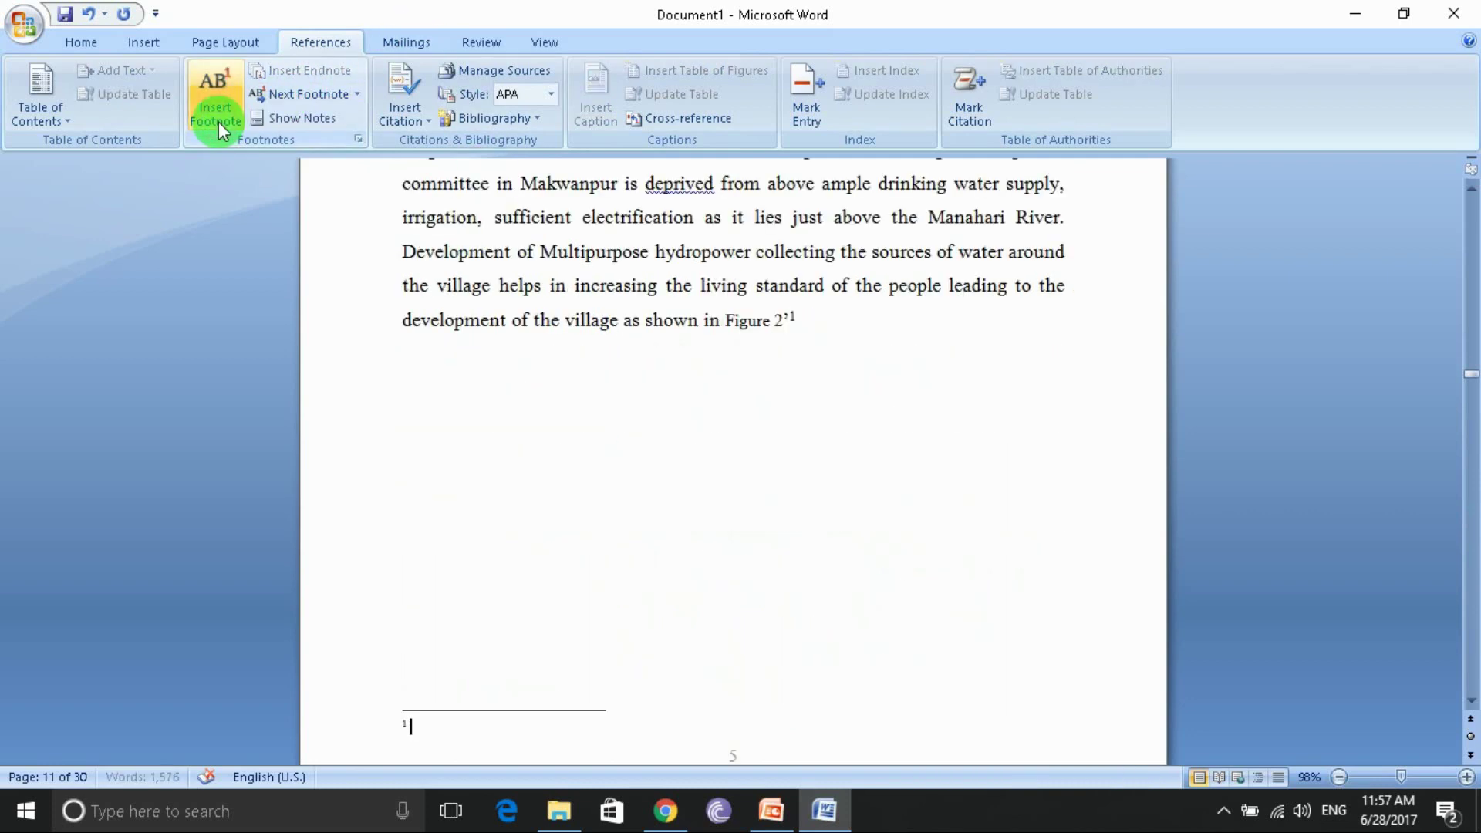
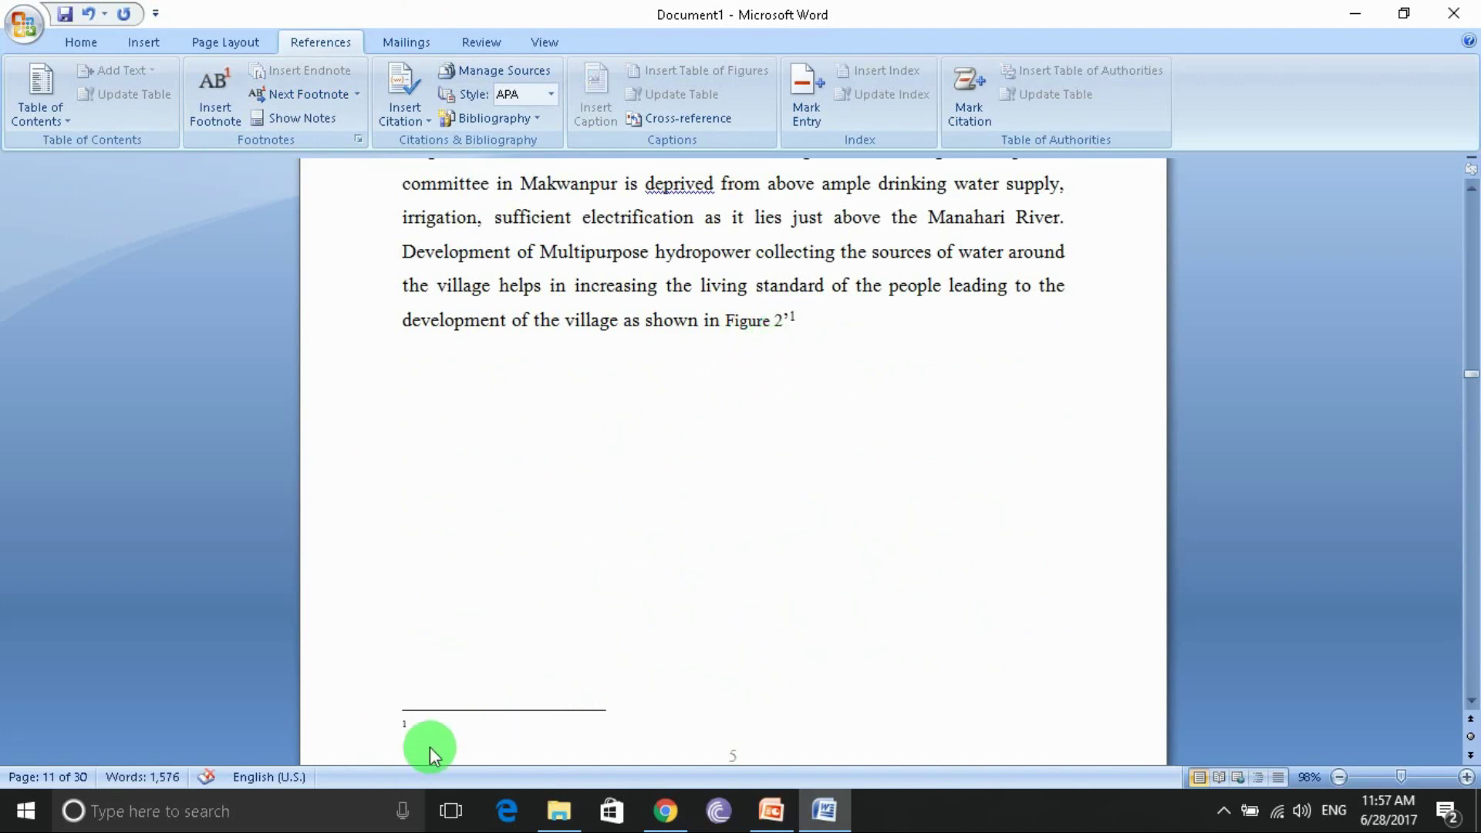
- Type the footnote 1 note text 'This is taken from……' at the bottom of page 5
{"action": "type", "text": "taken fro"}
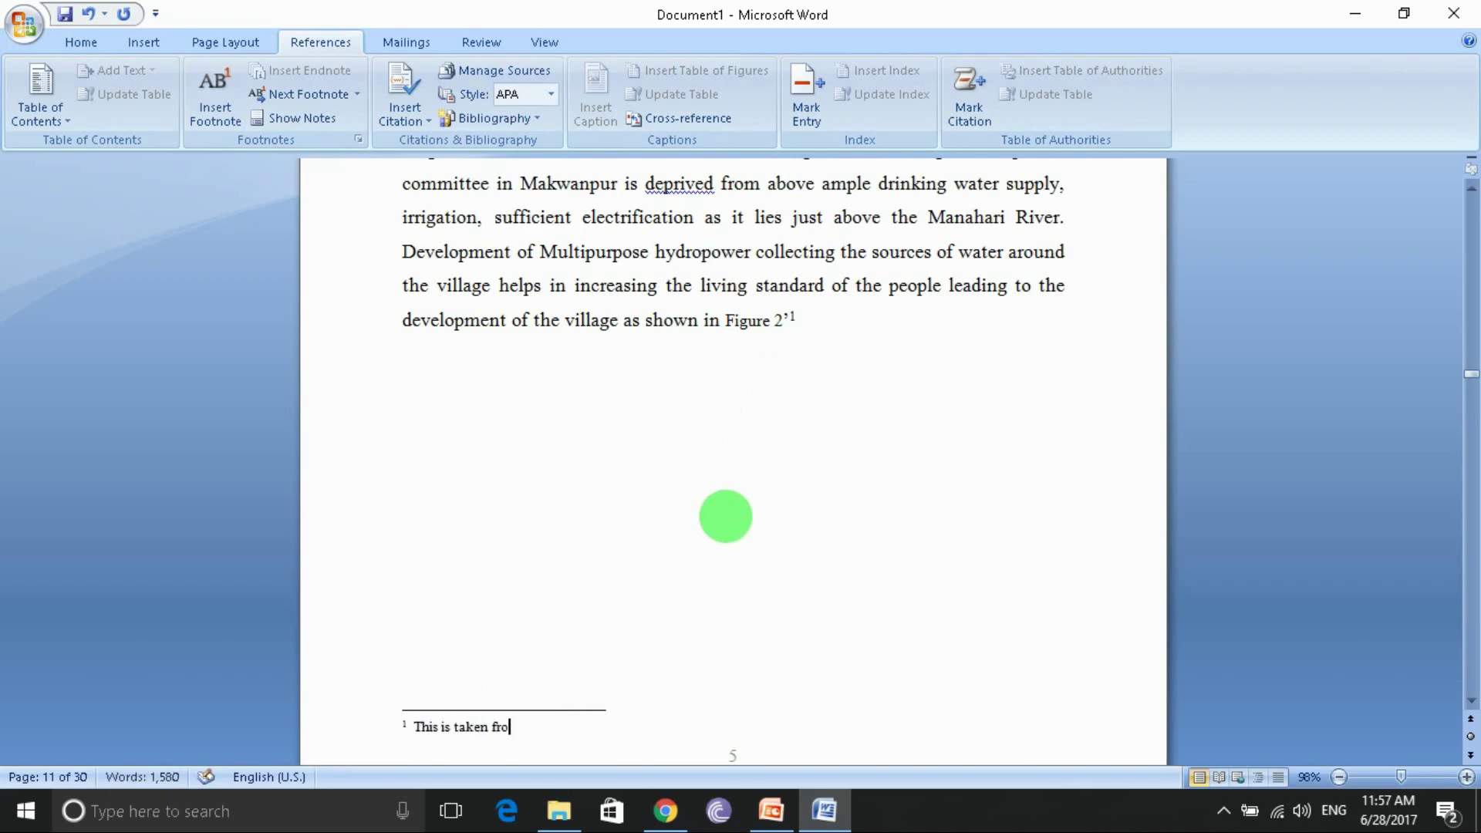
{"action": "type", "text": "m"}
{"action": "type", "text": "........."}
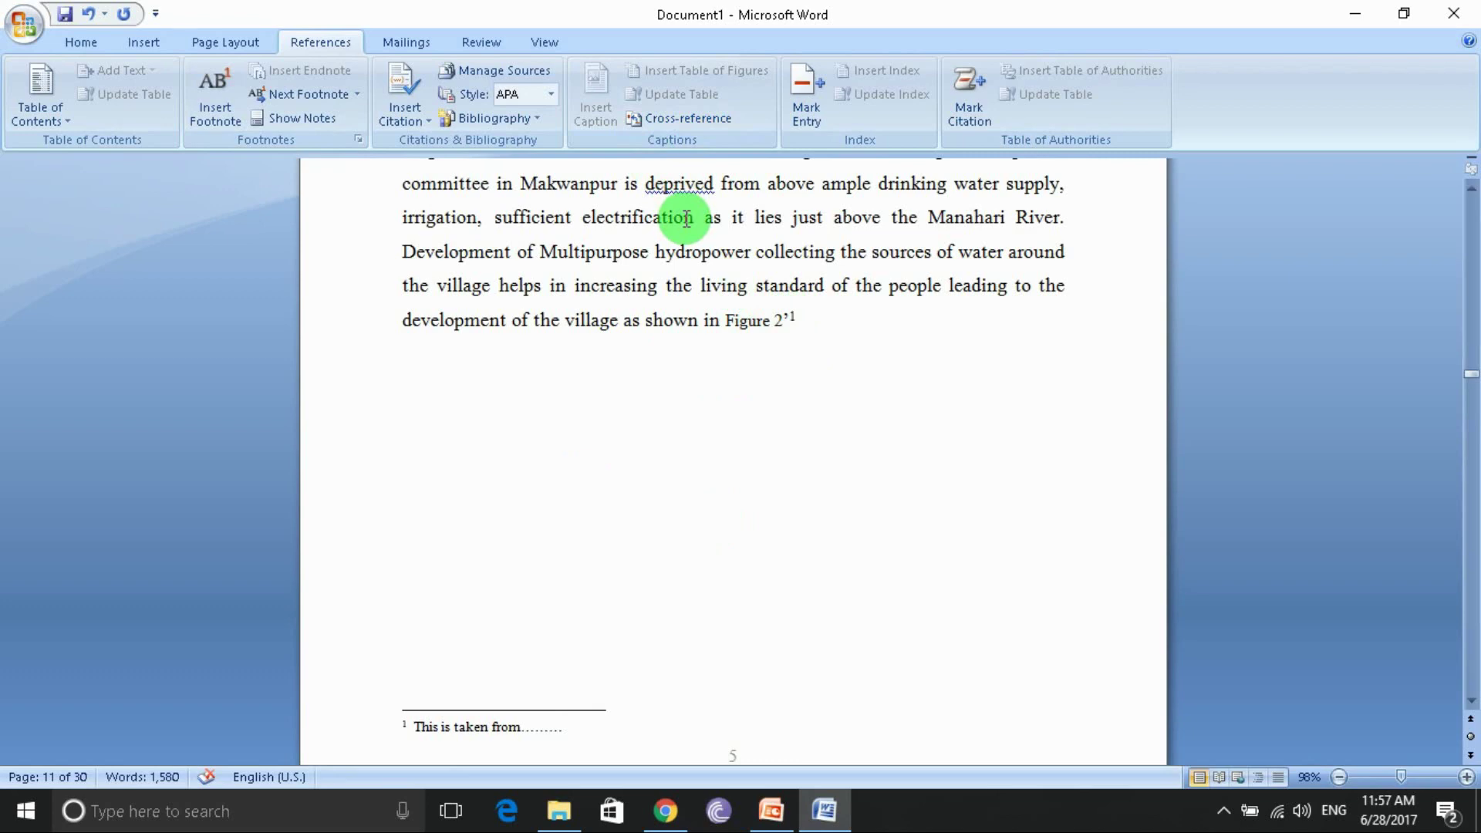
- Scroll back up to the still-empty 'List of tables:' page in the front matter
{"action": "scroll", "coordinate": [633, 340], "scroll_direction": "down", "scroll_amount": 5}
{"action": "scroll", "coordinate": [611, 381], "scroll_direction": "down", "scroll_amount": 10}
{"action": "scroll", "coordinate": [611, 382], "scroll_direction": "down", "scroll_amount": 7}
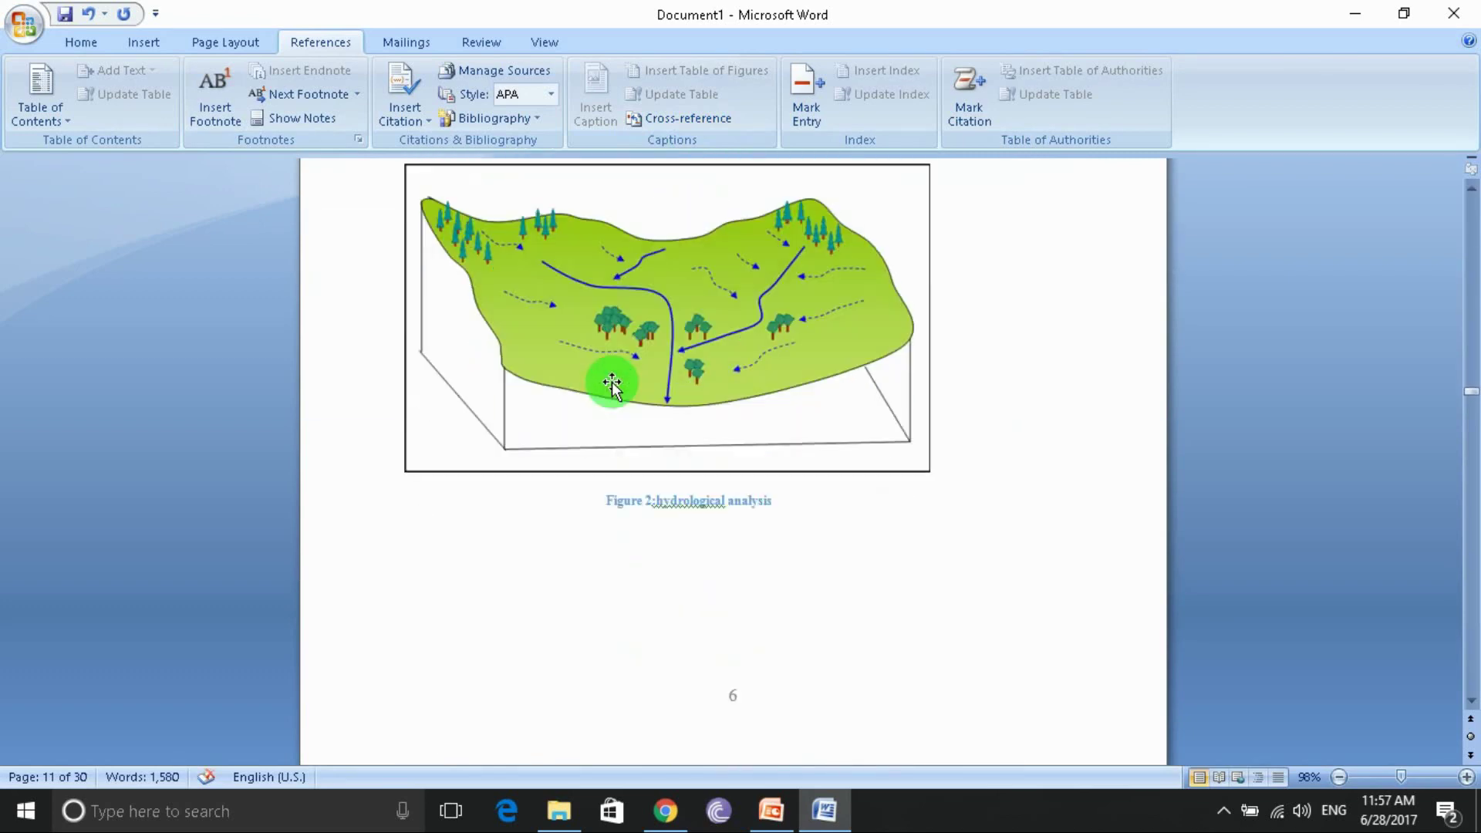
{"action": "scroll", "coordinate": [611, 382], "scroll_direction": "down", "scroll_amount": 10}
{"action": "scroll", "coordinate": [612, 382], "scroll_direction": "up", "scroll_amount": 10}
{"action": "scroll", "coordinate": [611, 382], "scroll_direction": "up", "scroll_amount": 7}
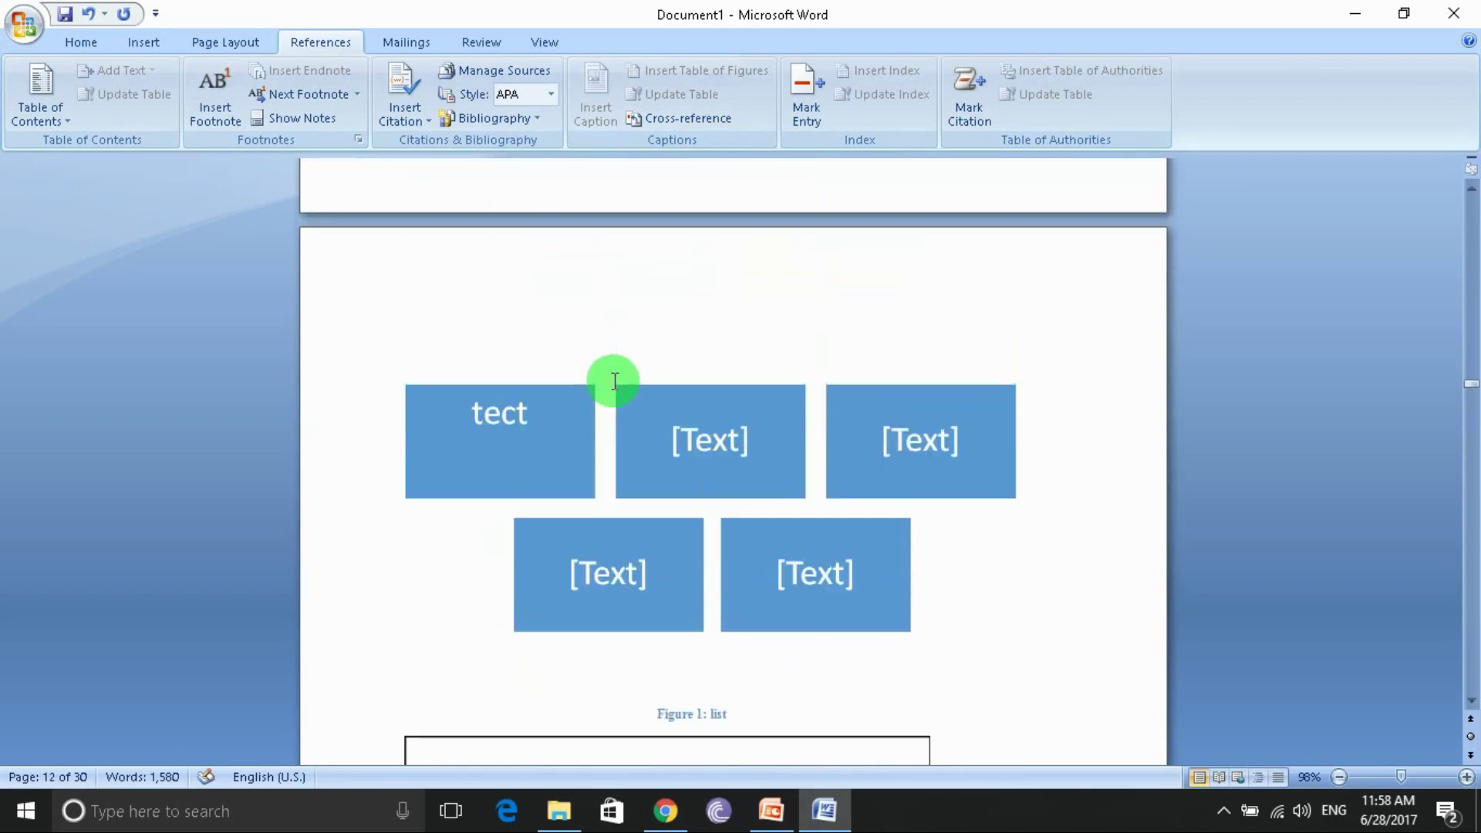
{"action": "scroll", "coordinate": [611, 382], "scroll_direction": "up", "scroll_amount": 7}
{"action": "scroll", "coordinate": [613, 379], "scroll_direction": "up", "scroll_amount": 10}
{"action": "scroll", "coordinate": [613, 379], "scroll_direction": "up", "scroll_amount": 10}
{"action": "scroll", "coordinate": [610, 378], "scroll_direction": "up", "scroll_amount": 5}
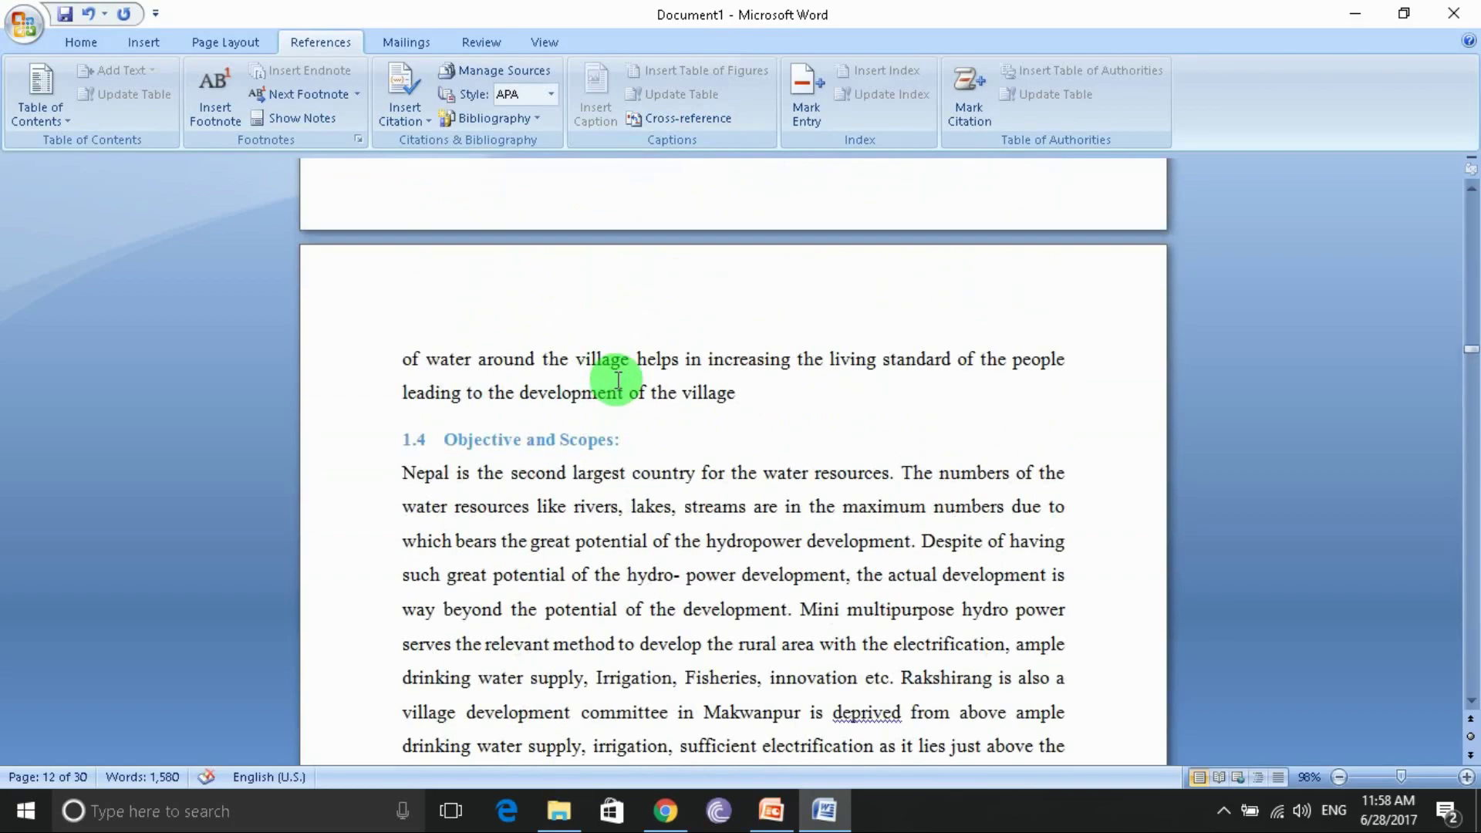
{"action": "scroll", "coordinate": [594, 389], "scroll_direction": "up", "scroll_amount": 5}
{"action": "scroll", "coordinate": [594, 391], "scroll_direction": "up", "scroll_amount": 5}
{"action": "scroll", "coordinate": [594, 391], "scroll_direction": "up", "scroll_amount": 5}
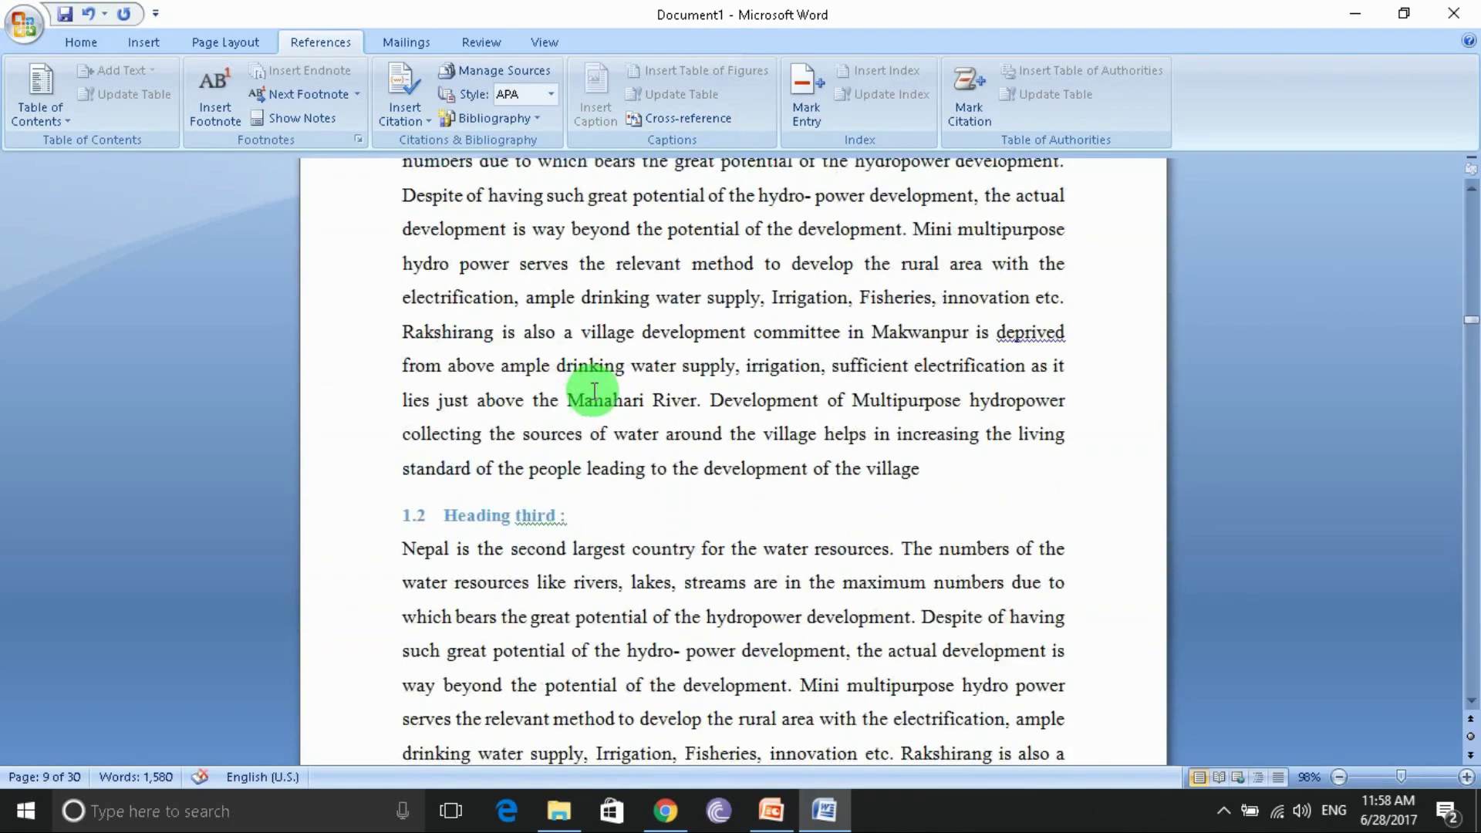
{"action": "scroll", "coordinate": [594, 391], "scroll_direction": "up", "scroll_amount": 5}
{"action": "scroll", "coordinate": [594, 391], "scroll_direction": "up", "scroll_amount": 5}
{"action": "scroll", "coordinate": [594, 391], "scroll_direction": "up", "scroll_amount": 5}
{"action": "scroll", "coordinate": [595, 391], "scroll_direction": "up", "scroll_amount": 5}
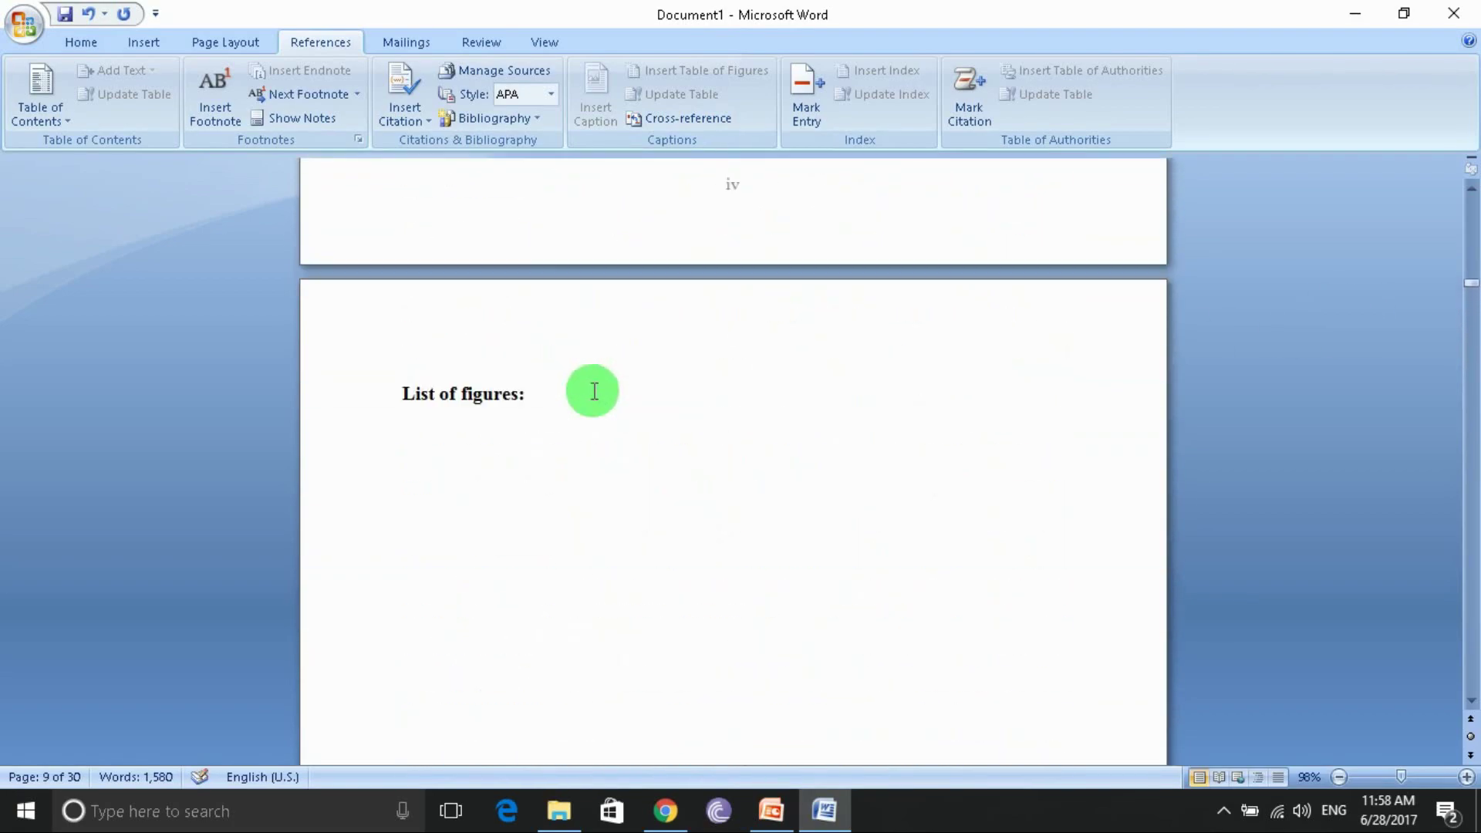
{"action": "scroll", "coordinate": [594, 391], "scroll_direction": "up", "scroll_amount": 5}
{"action": "scroll", "coordinate": [582, 386], "scroll_direction": "up", "scroll_amount": 5}
{"action": "scroll", "coordinate": [581, 401], "scroll_direction": "up", "scroll_amount": 5}
{"action": "scroll", "coordinate": [581, 400], "scroll_direction": "up", "scroll_amount": 5}
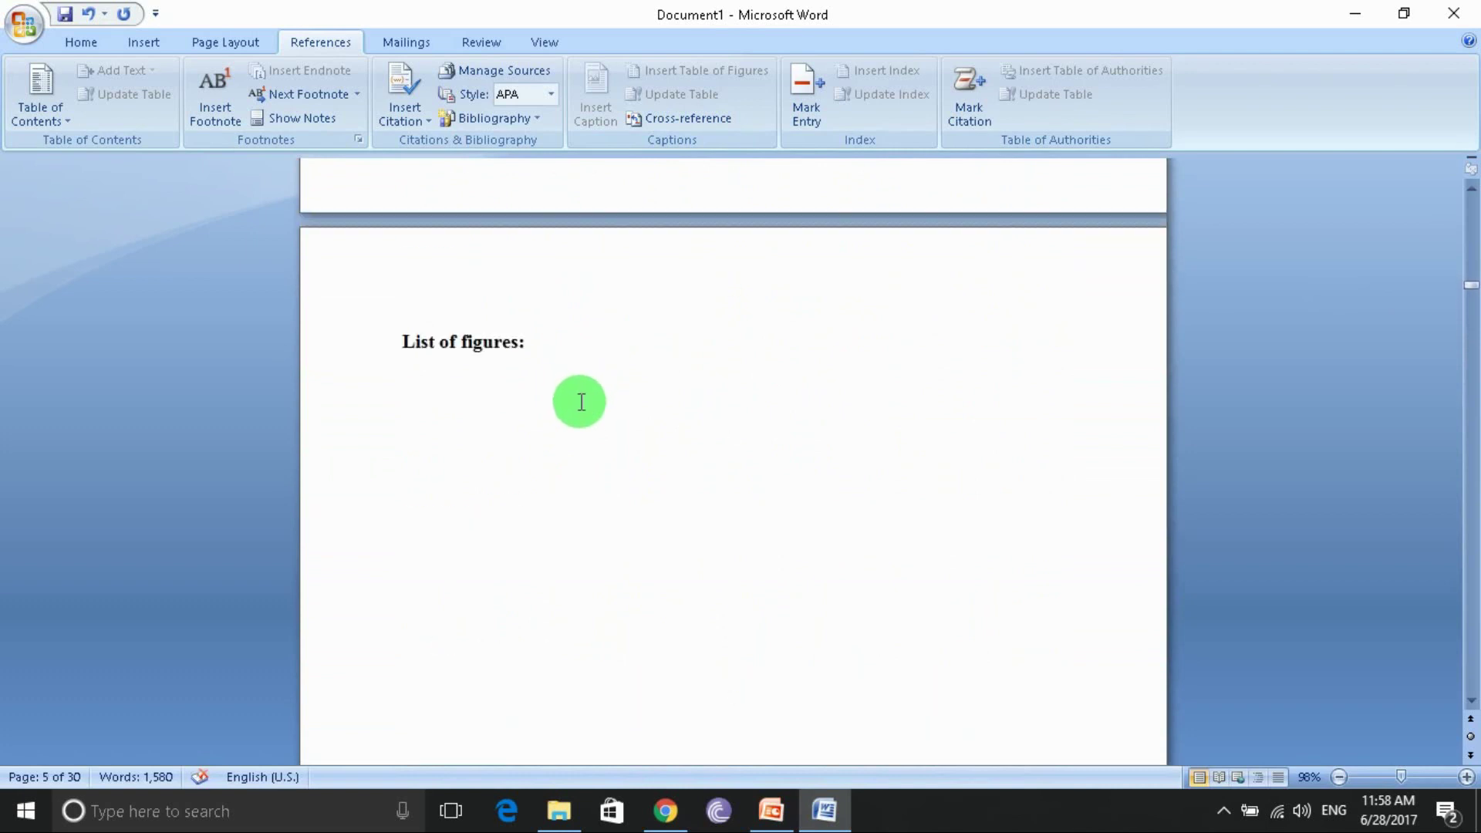
{"action": "scroll", "coordinate": [581, 401], "scroll_direction": "up", "scroll_amount": 5}
{"action": "scroll", "coordinate": [580, 402], "scroll_direction": "up", "scroll_amount": 5}
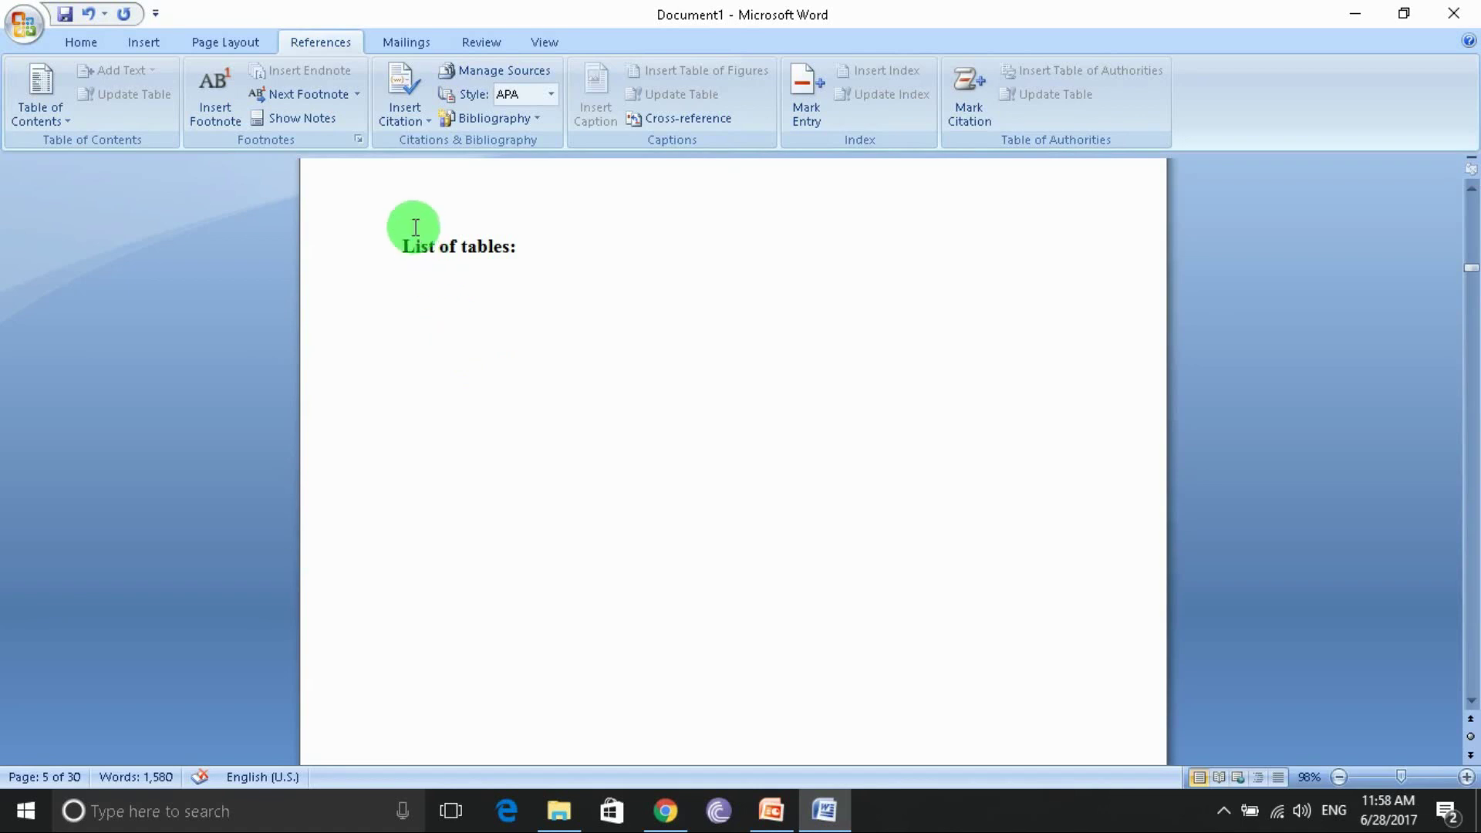
- Add a Normal-style blank line under the 'List of tables:' heading
{"action": "left_click", "coordinate": [423, 306]}
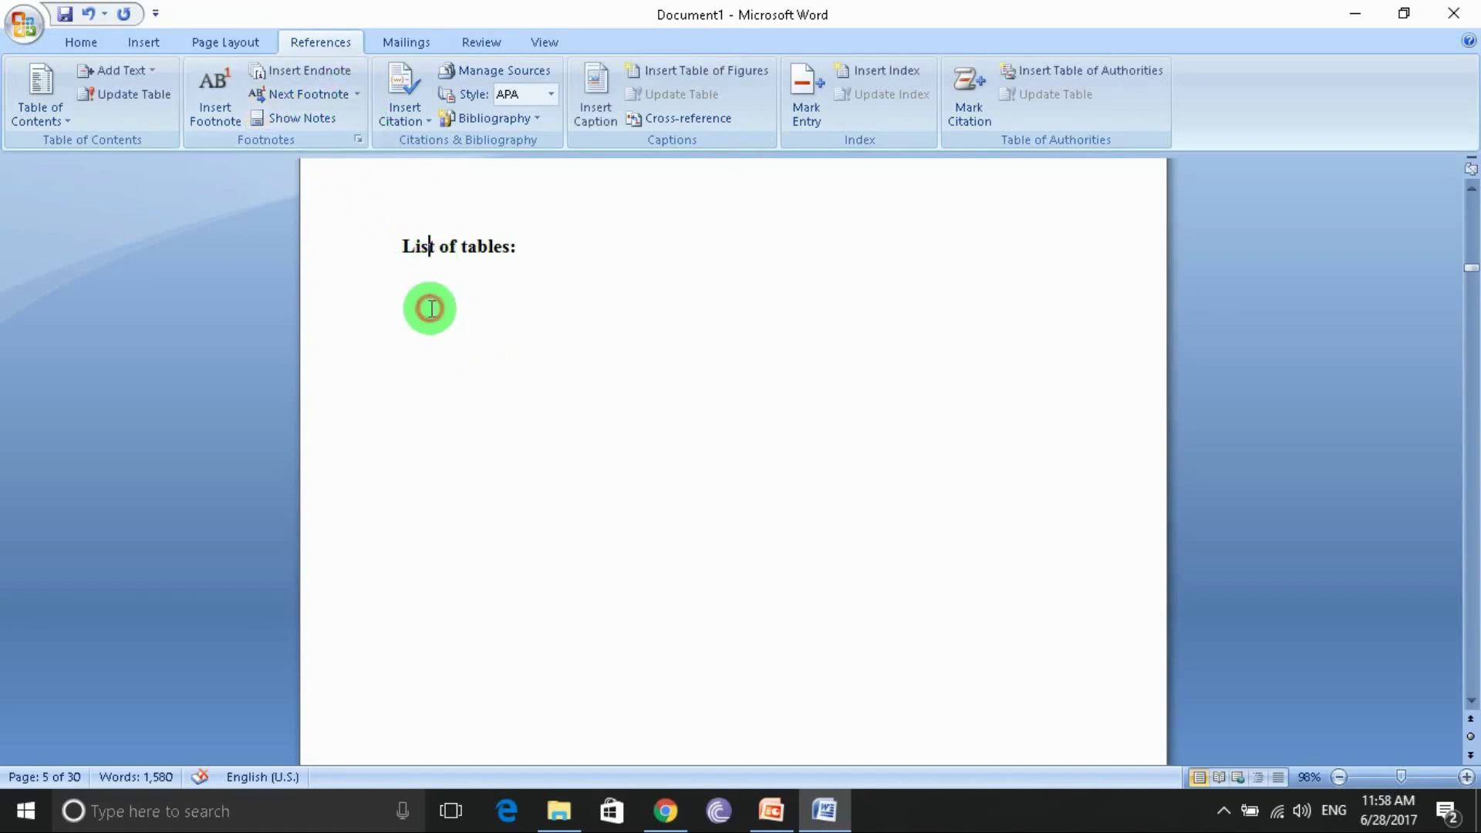
{"action": "left_click", "coordinate": [404, 303]}
{"action": "left_click", "coordinate": [566, 254]}
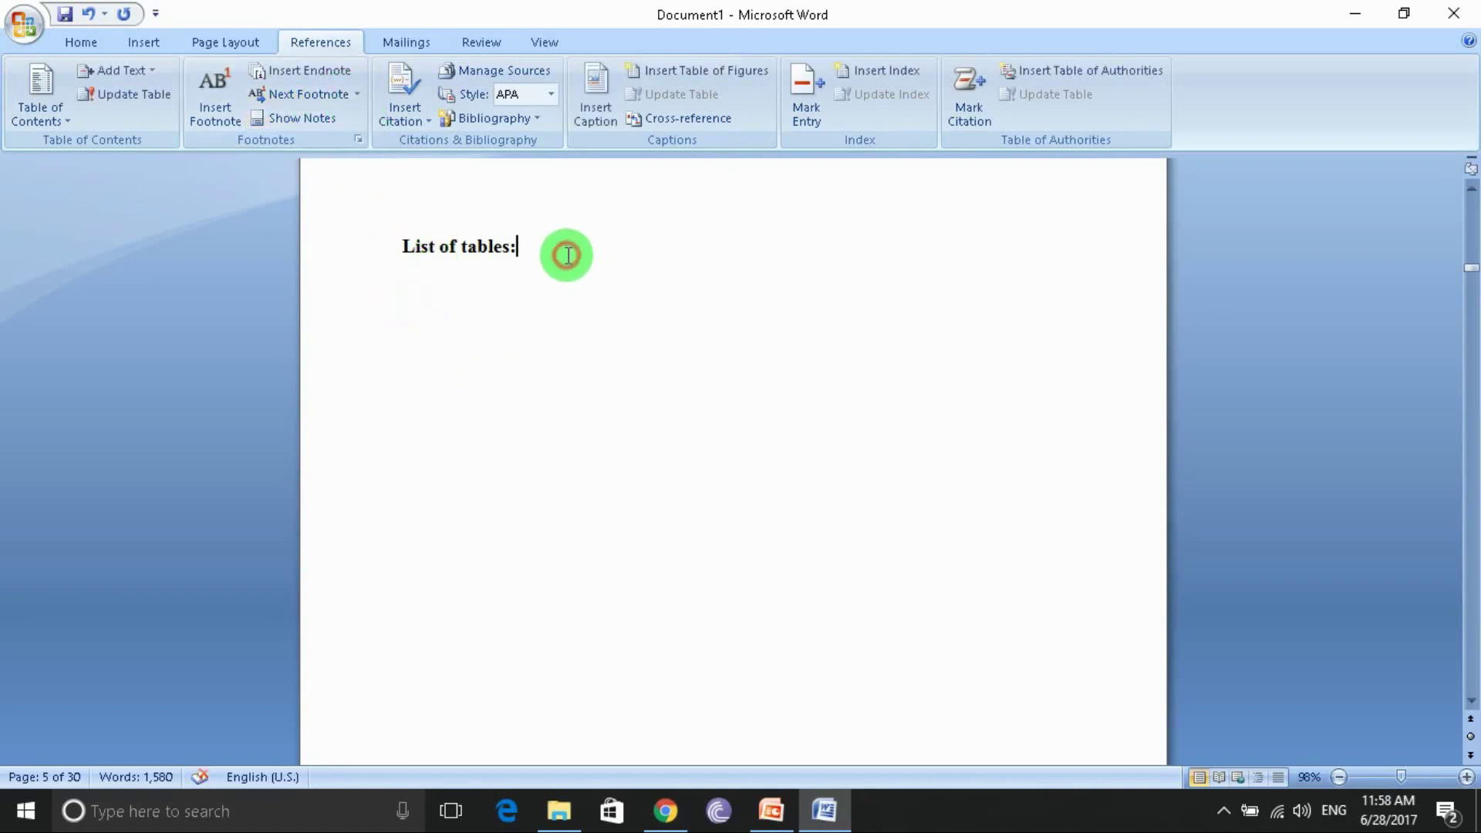
{"action": "key", "text": "ctrl+Return"}
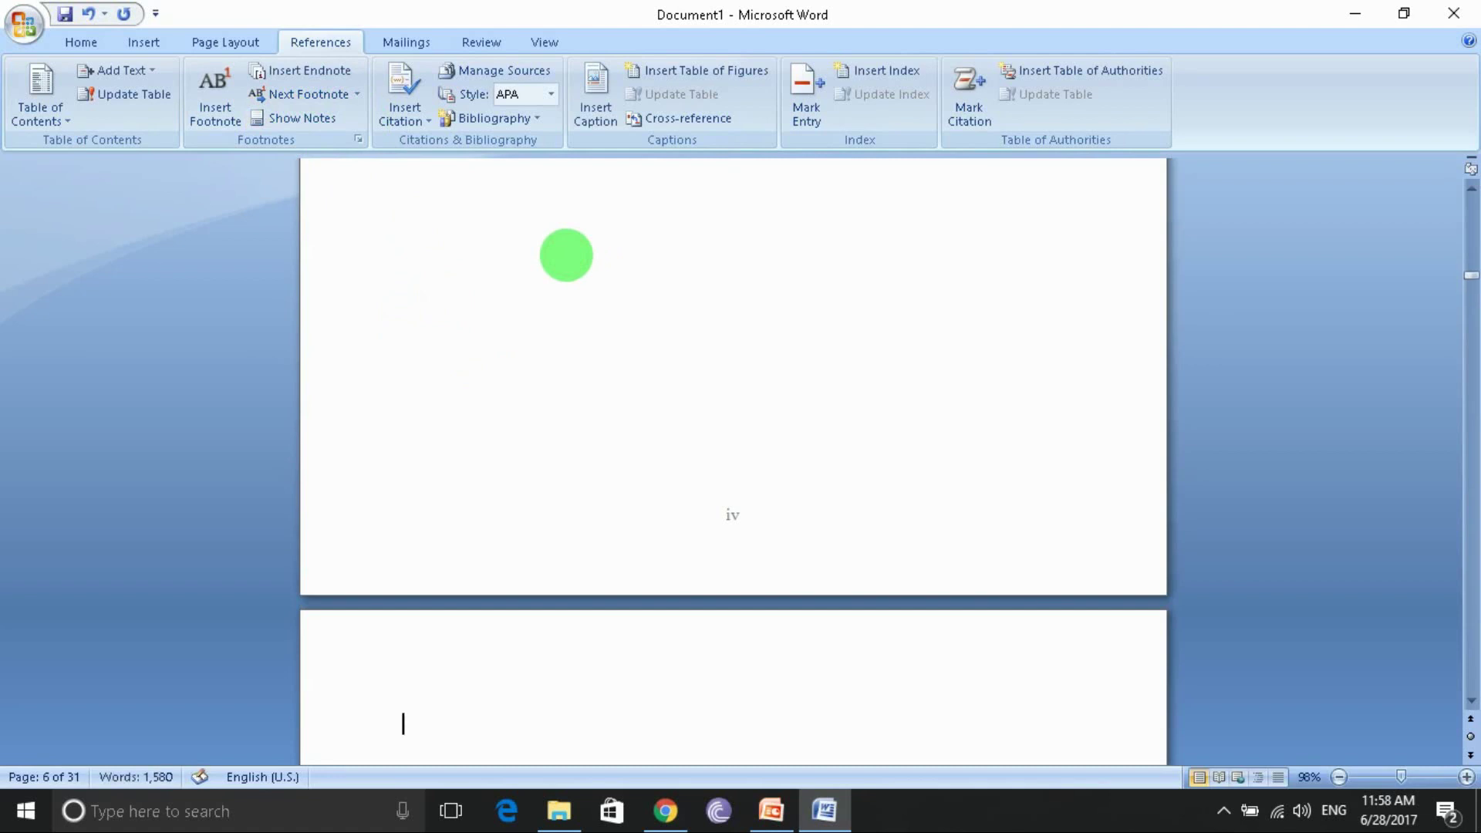
{"action": "type", "text": "List of figures:"}
{"action": "key", "text": "ctrl+z"}
{"action": "key", "text": "ctrl+z"}
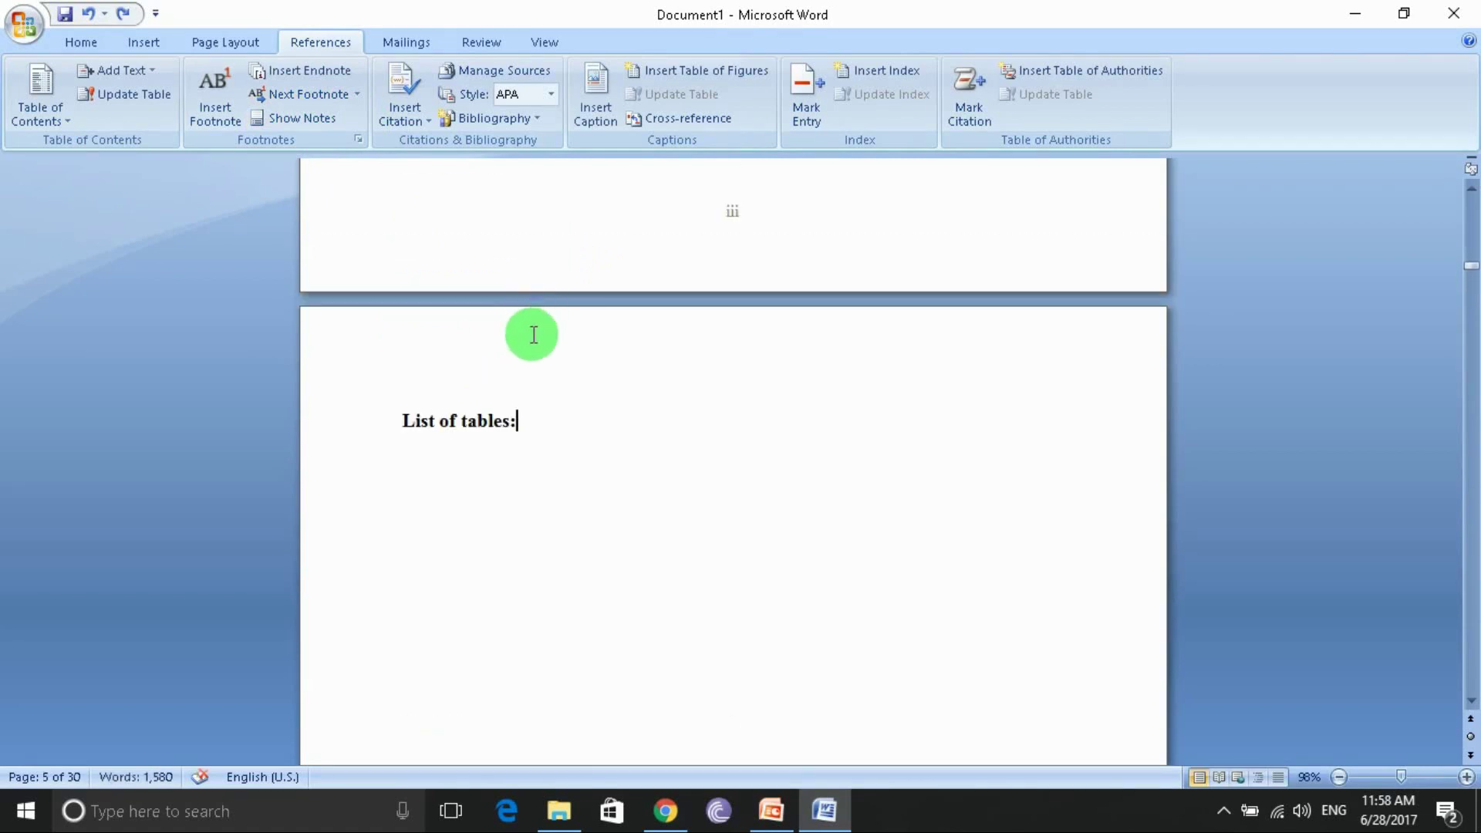
{"action": "key", "text": "ctrl+Return"}
{"action": "left_click", "coordinate": [79, 43]}
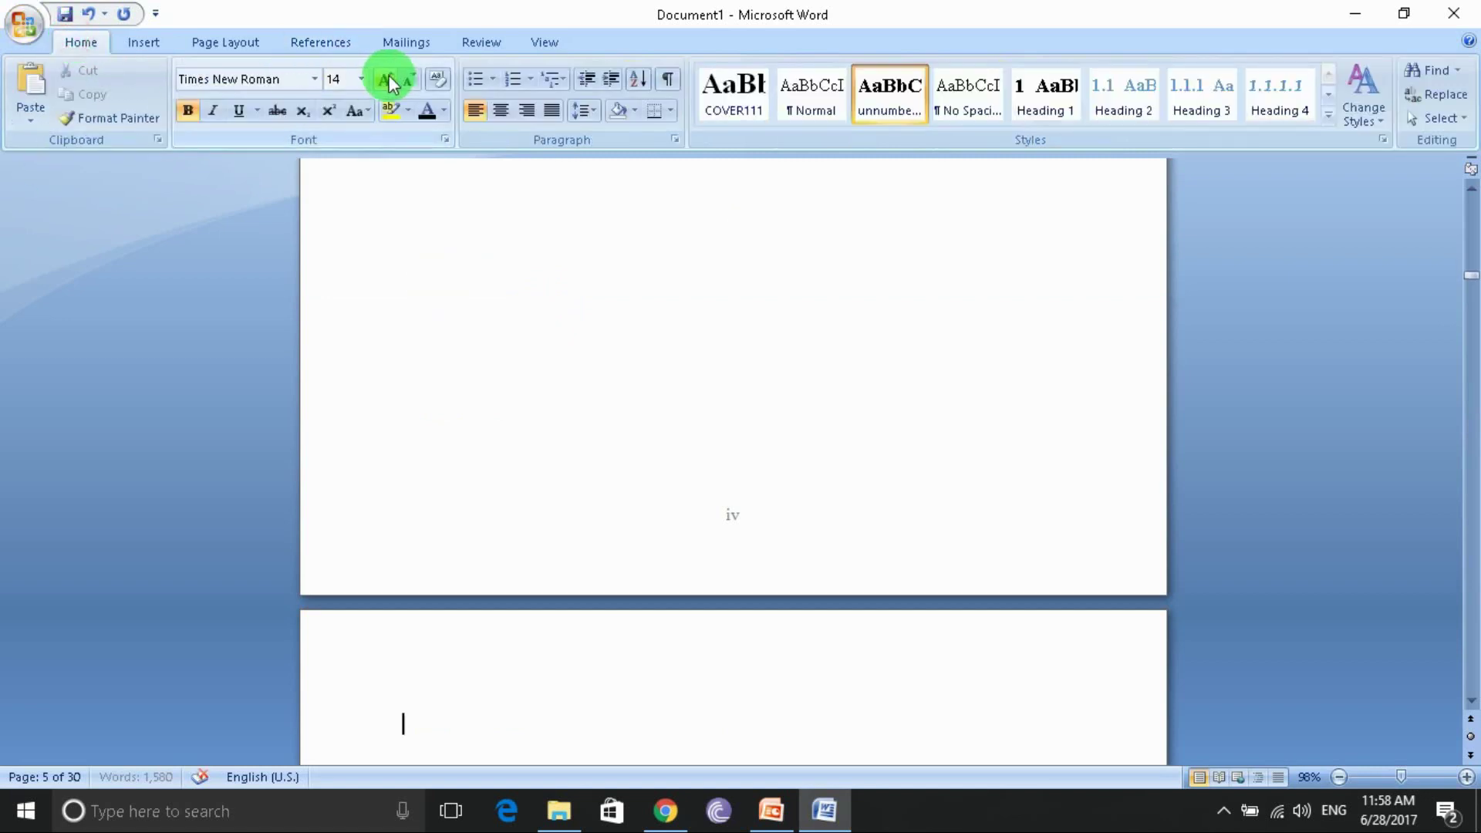
{"action": "left_click", "coordinate": [799, 105]}
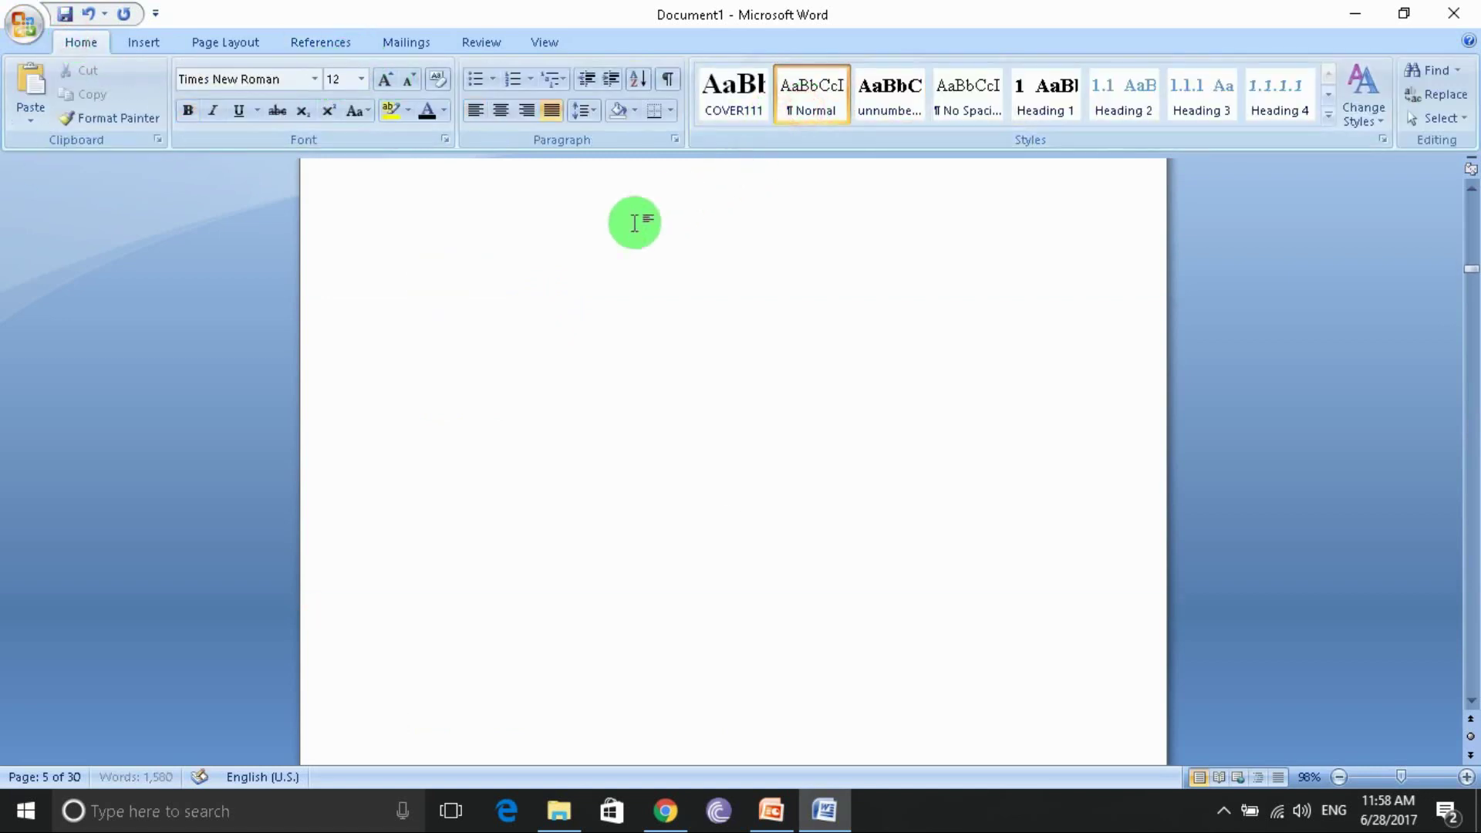
- Insert a Table of Figures with caption label Table, listing Table 1 and Table 2 on page 8
{"action": "scroll", "coordinate": [602, 246], "scroll_direction": "up", "scroll_amount": 3}
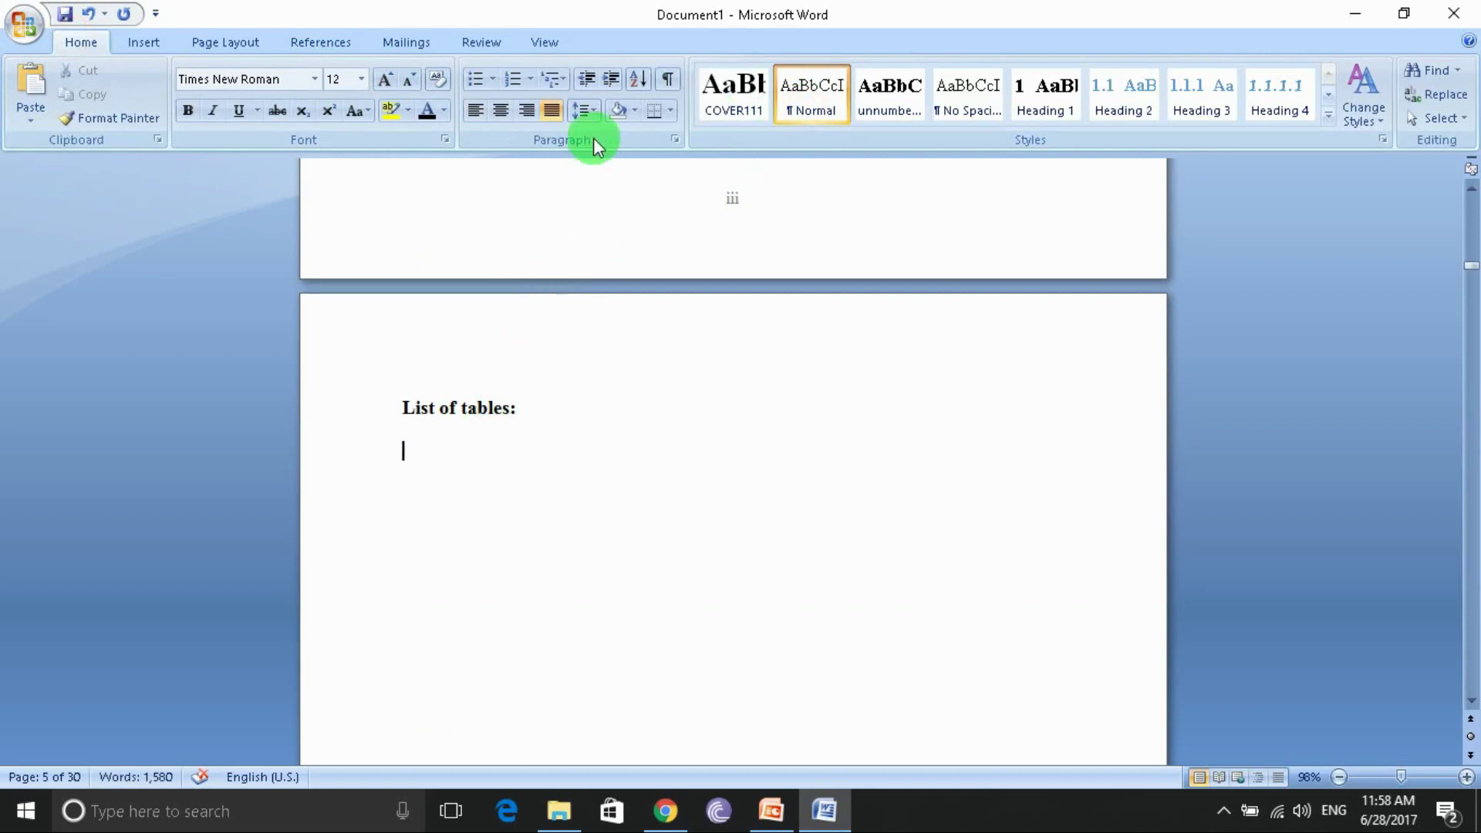
{"action": "left_click", "coordinate": [318, 44]}
{"action": "left_click", "coordinate": [682, 77]}
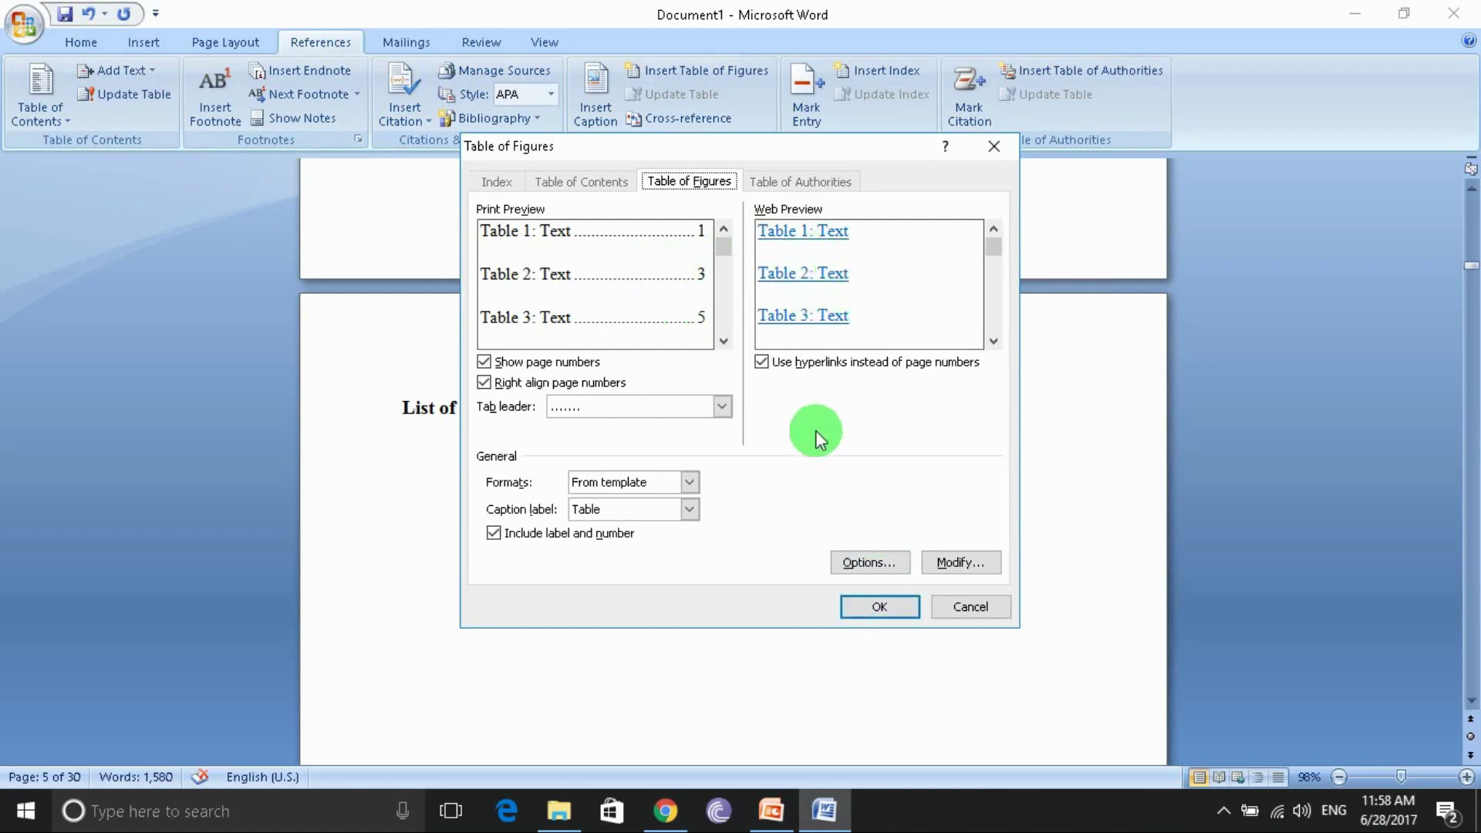
{"action": "left_click", "coordinate": [880, 606]}
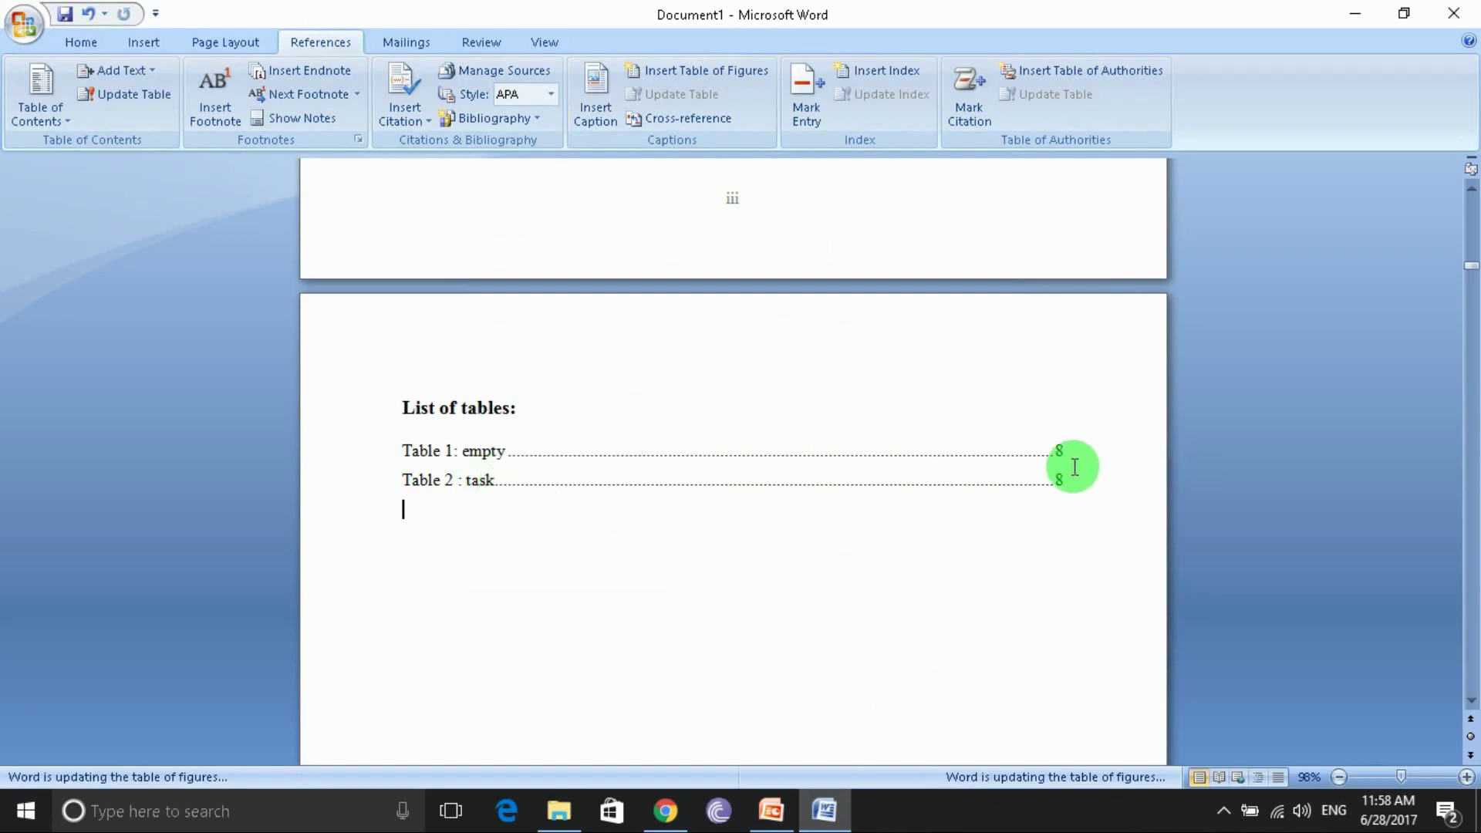
- Insert a 5 by 2 table below the existing table
{"action": "scroll", "coordinate": [529, 480], "scroll_direction": "down", "scroll_amount": 5}
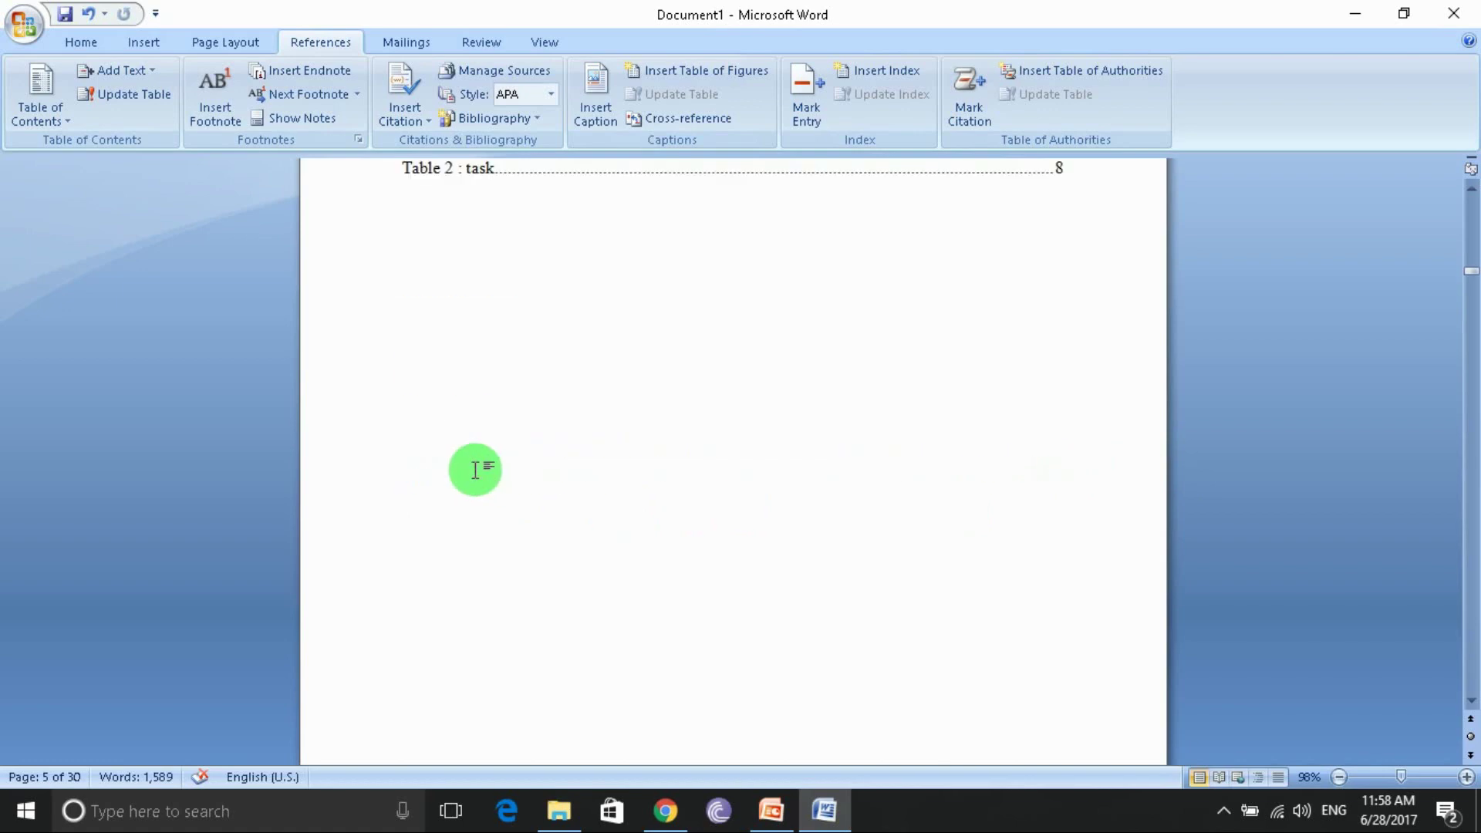
{"action": "scroll", "coordinate": [493, 478], "scroll_direction": "down", "scroll_amount": 5}
{"action": "scroll", "coordinate": [486, 478], "scroll_direction": "down", "scroll_amount": 5}
{"action": "scroll", "coordinate": [484, 484], "scroll_direction": "down", "scroll_amount": 5}
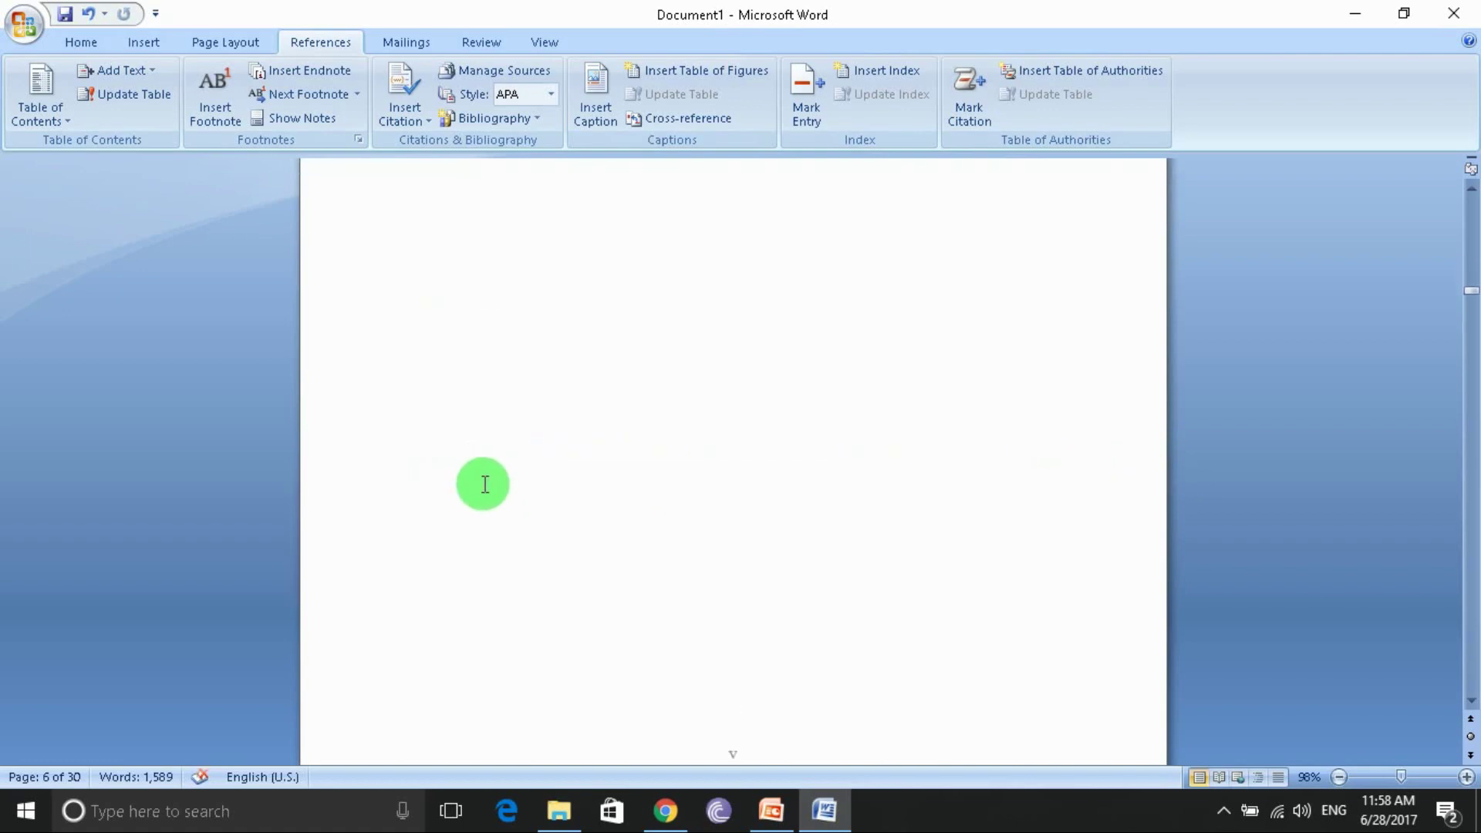
{"action": "scroll", "coordinate": [484, 483], "scroll_direction": "down", "scroll_amount": 5}
{"action": "scroll", "coordinate": [486, 484], "scroll_direction": "down", "scroll_amount": 3}
{"action": "left_click", "coordinate": [1467, 312]}
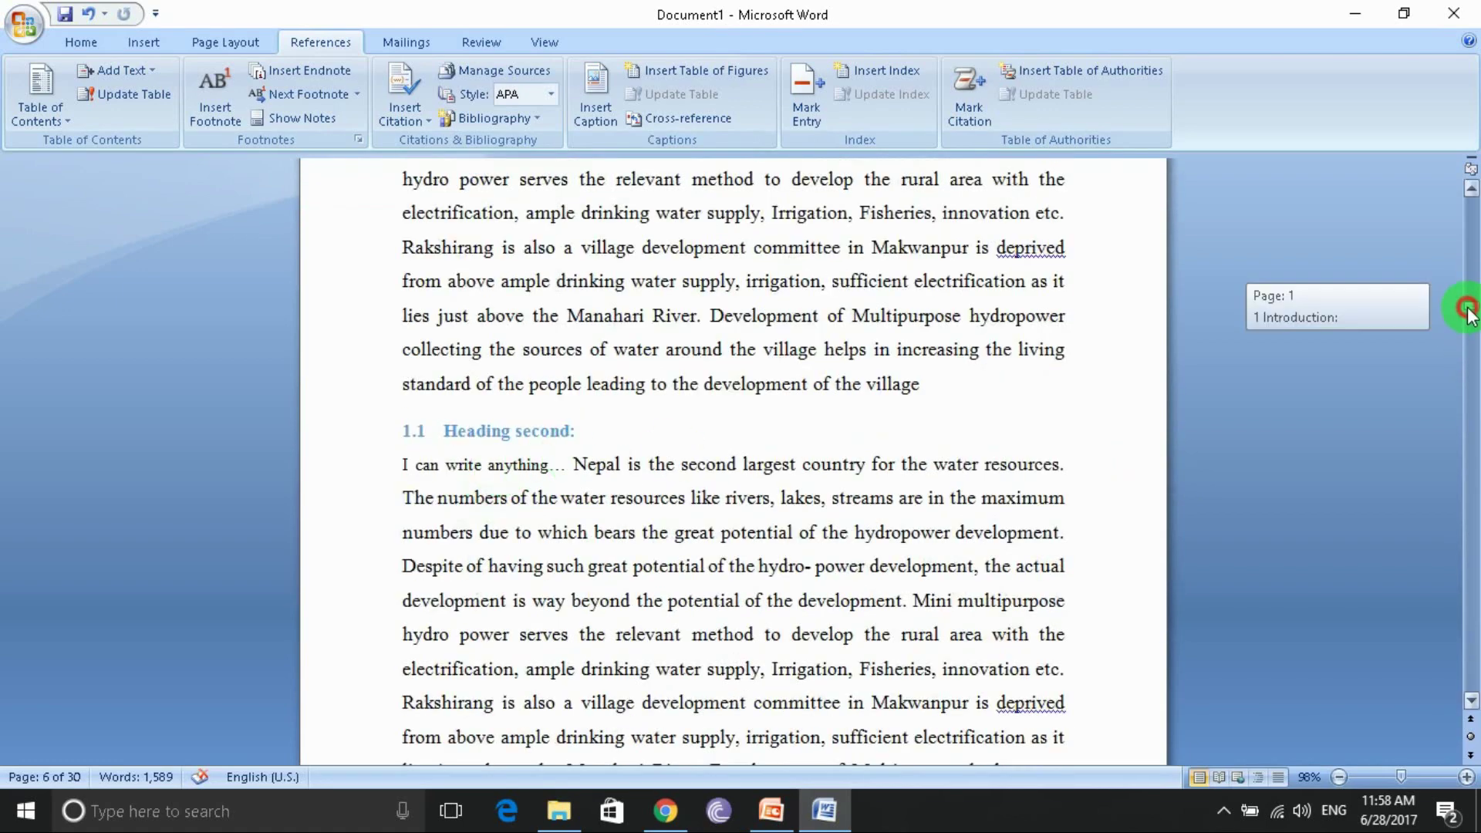
{"action": "left_click_drag", "start_coordinate": [1467, 313], "coordinate": [1472, 441]}
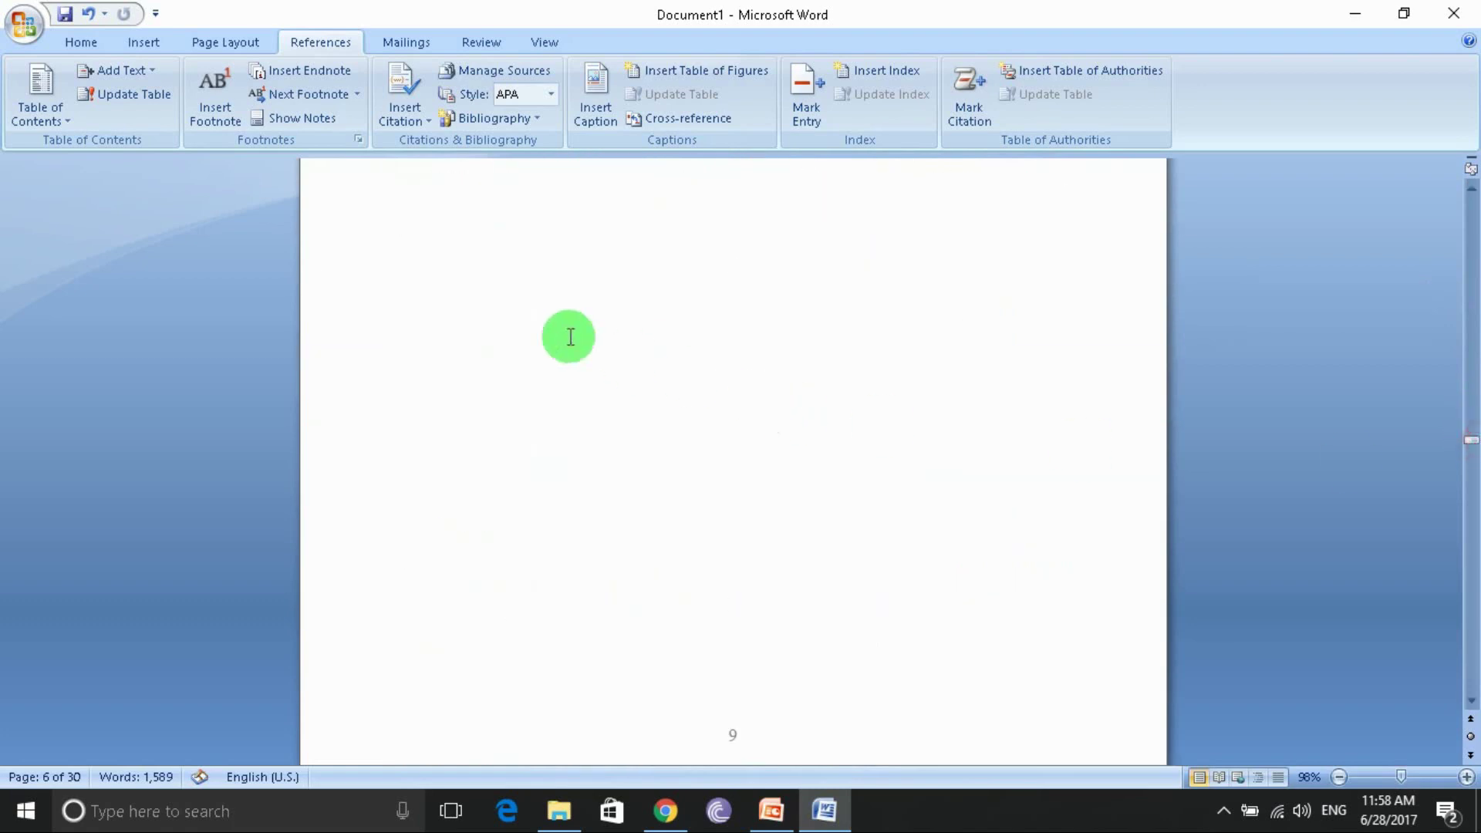
{"action": "left_click", "coordinate": [512, 309]}
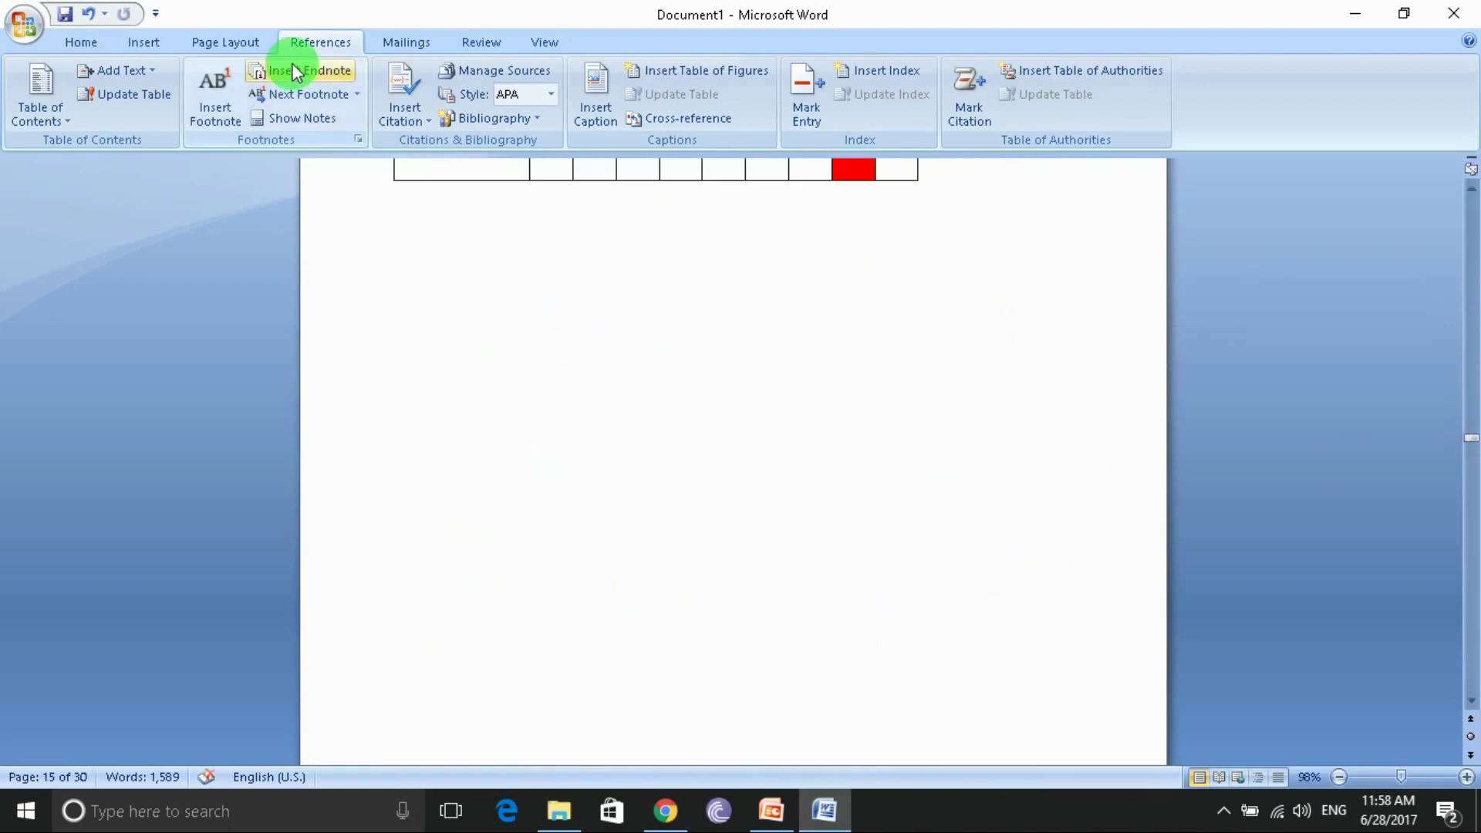
{"action": "left_click", "coordinate": [134, 43]}
{"action": "left_click", "coordinate": [180, 84]}
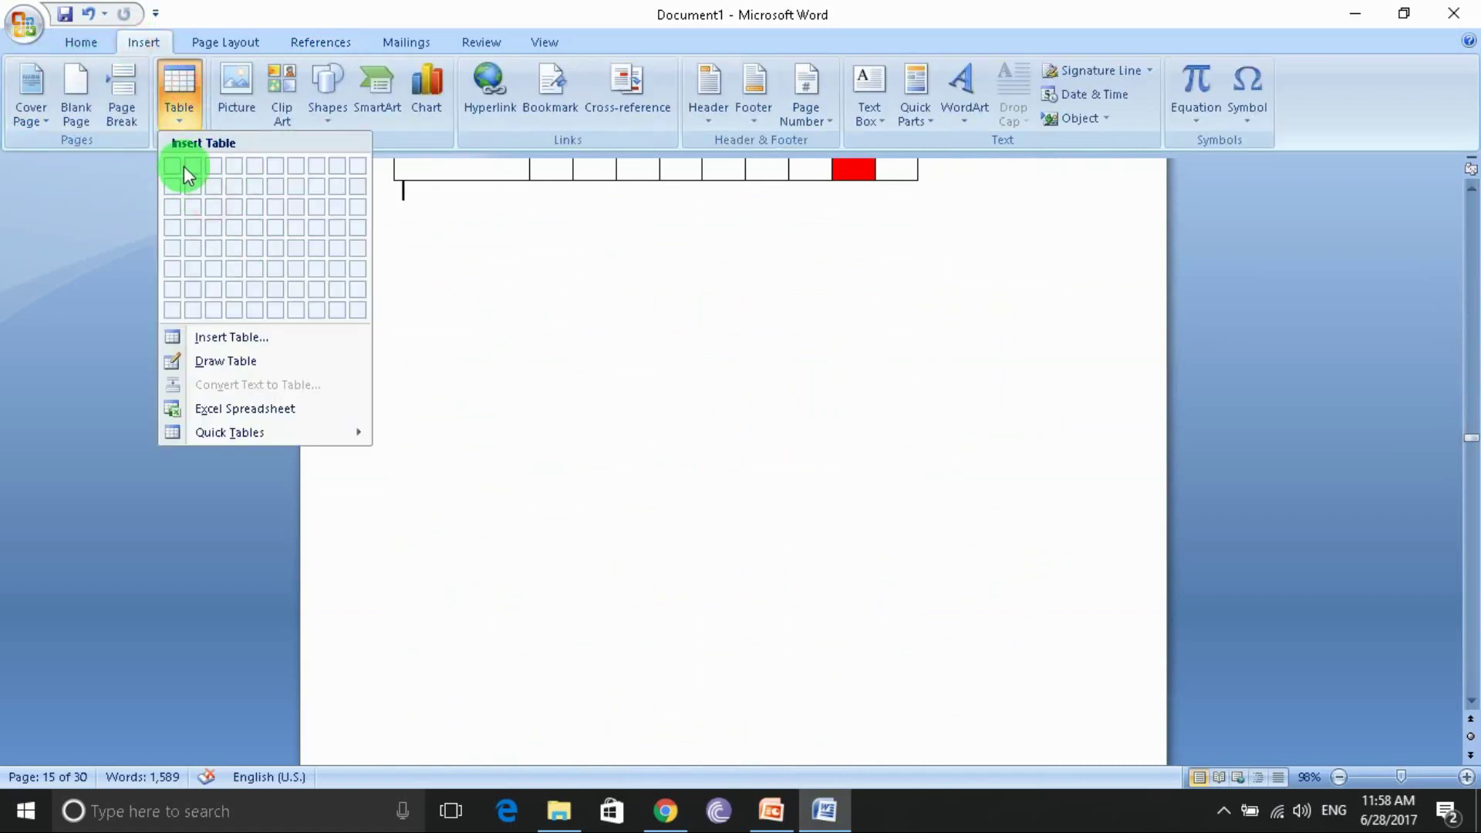
{"action": "left_click", "coordinate": [213, 230]}
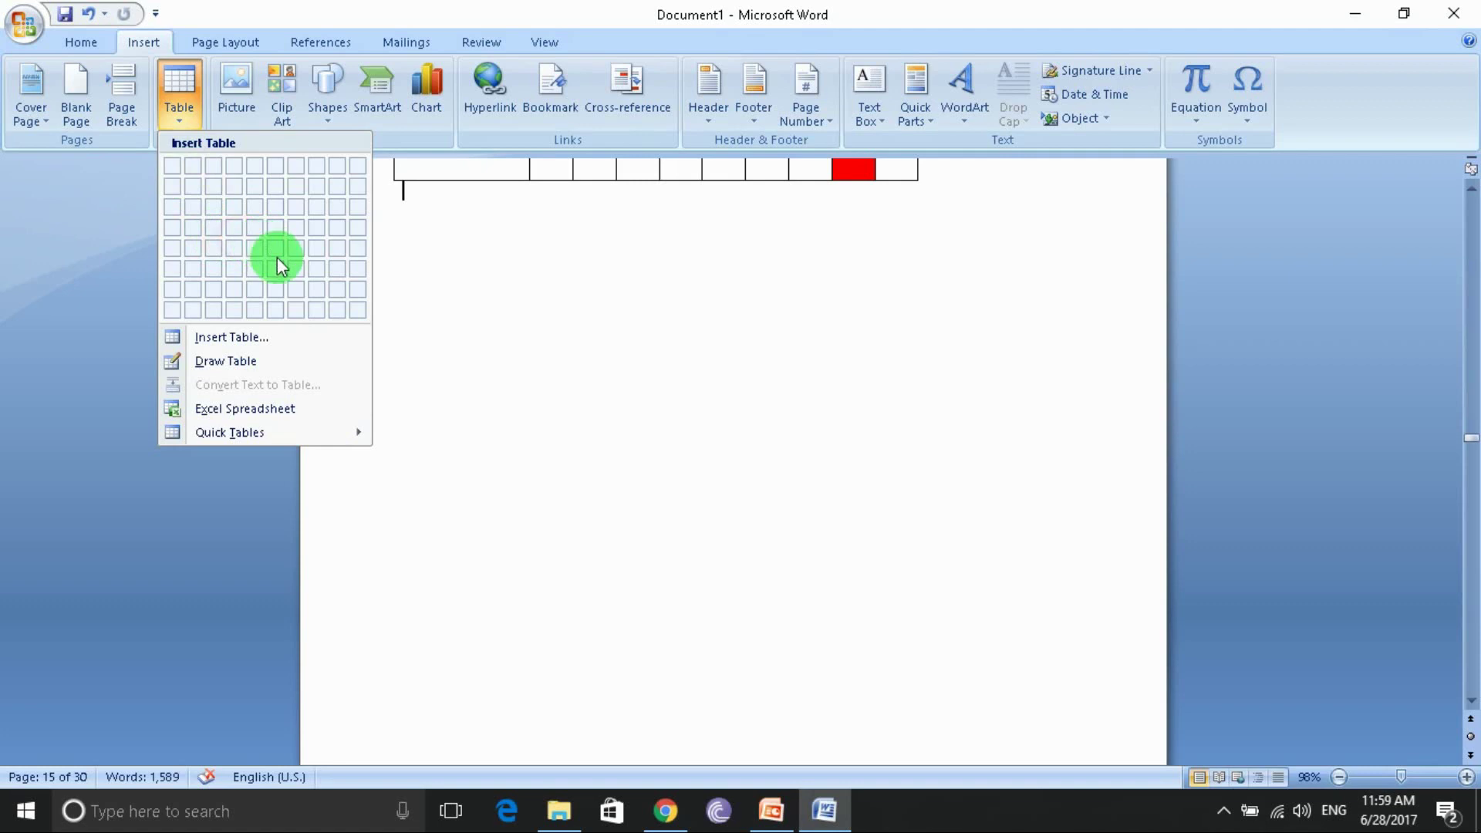
{"action": "left_click", "coordinate": [254, 337]}
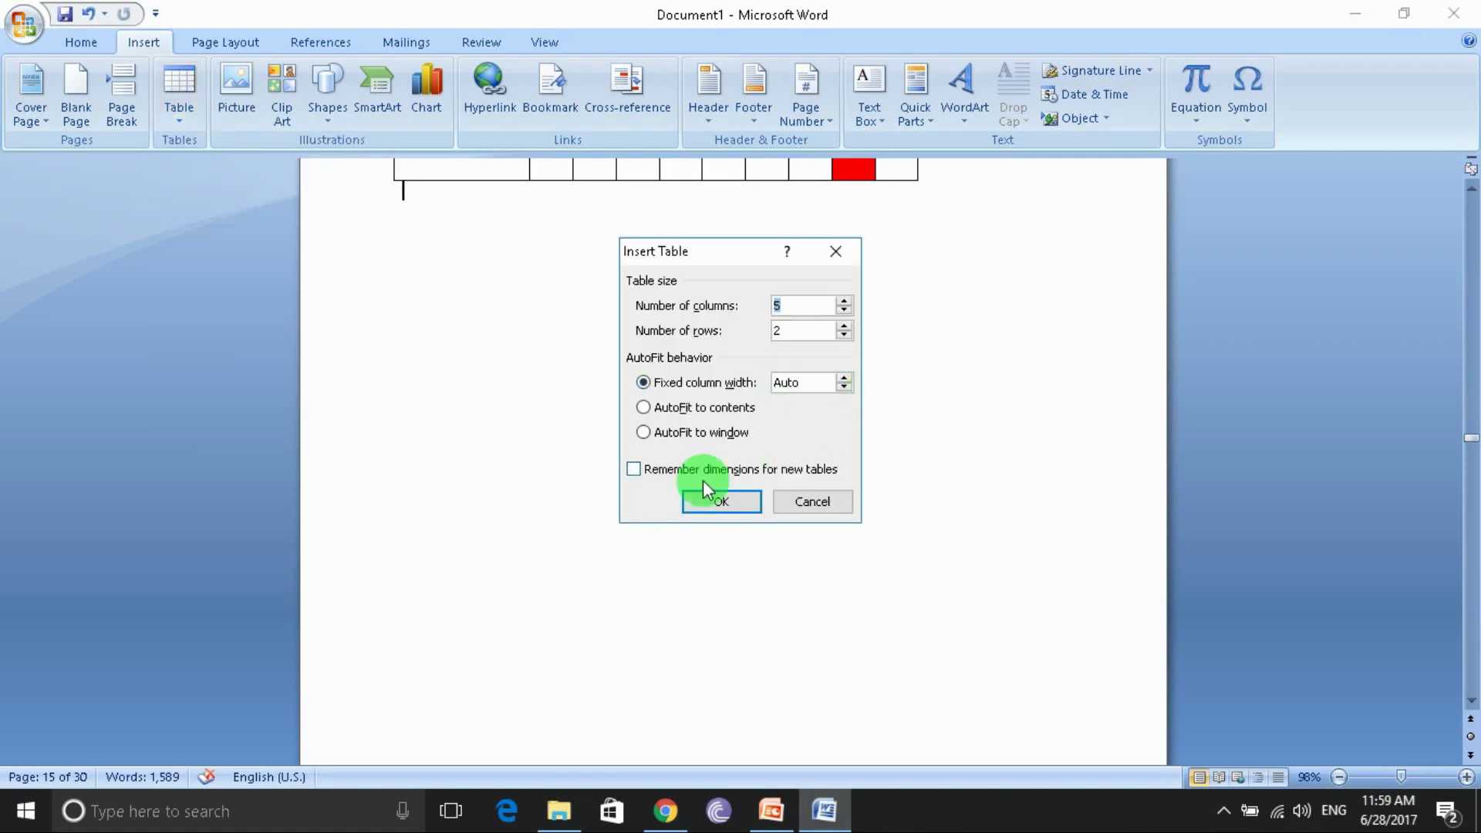
{"action": "left_click", "coordinate": [706, 501]}
- Insert a 7-column by 6-row table on the empty line below the red-cell schedule table
{"action": "scroll", "coordinate": [589, 300], "scroll_direction": "up", "scroll_amount": 3}
{"action": "scroll", "coordinate": [621, 381], "scroll_direction": "up", "scroll_amount": 1}
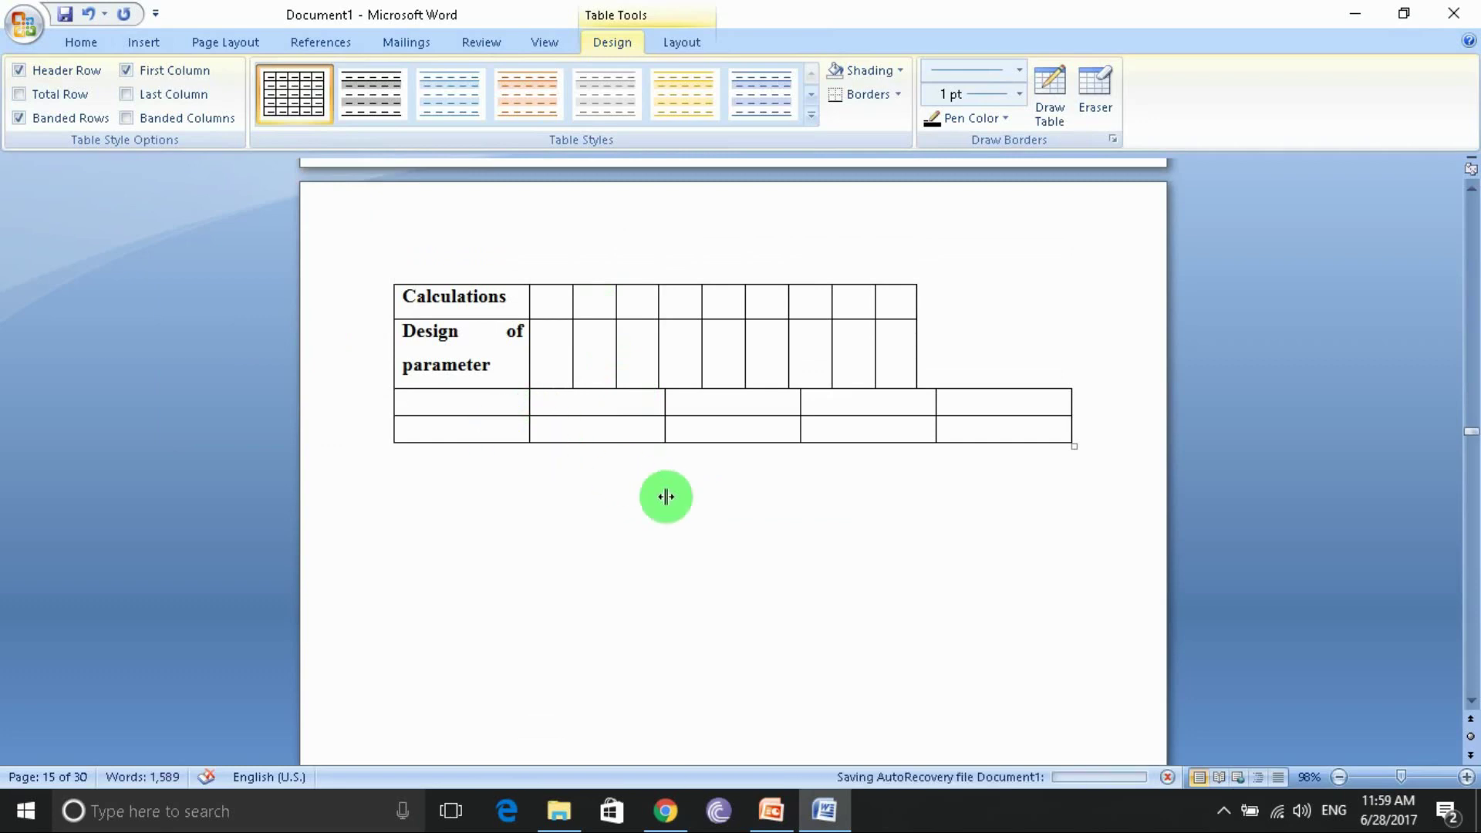
{"action": "left_click", "coordinate": [463, 492]}
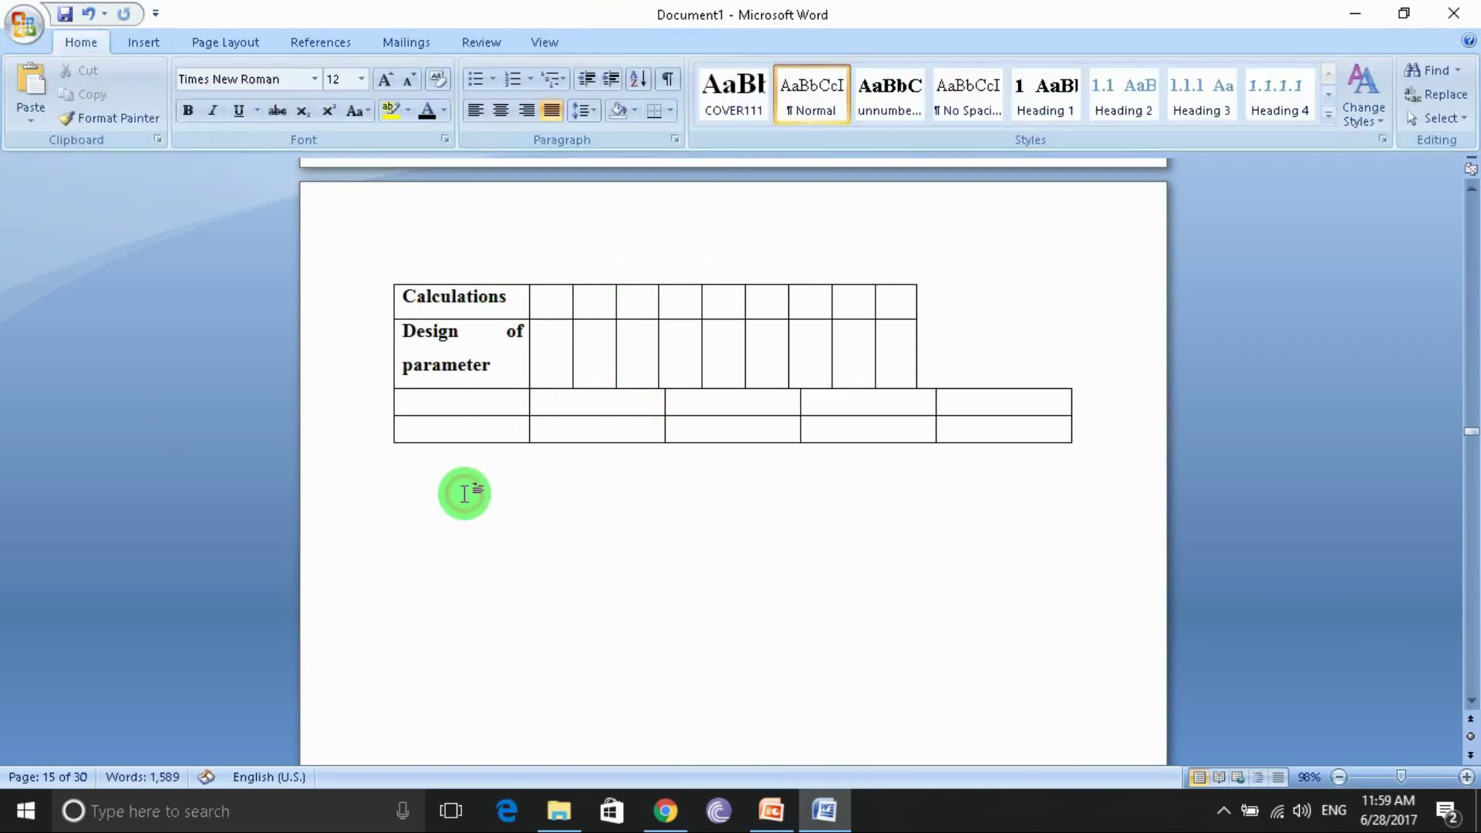
{"action": "left_click", "coordinate": [399, 617]}
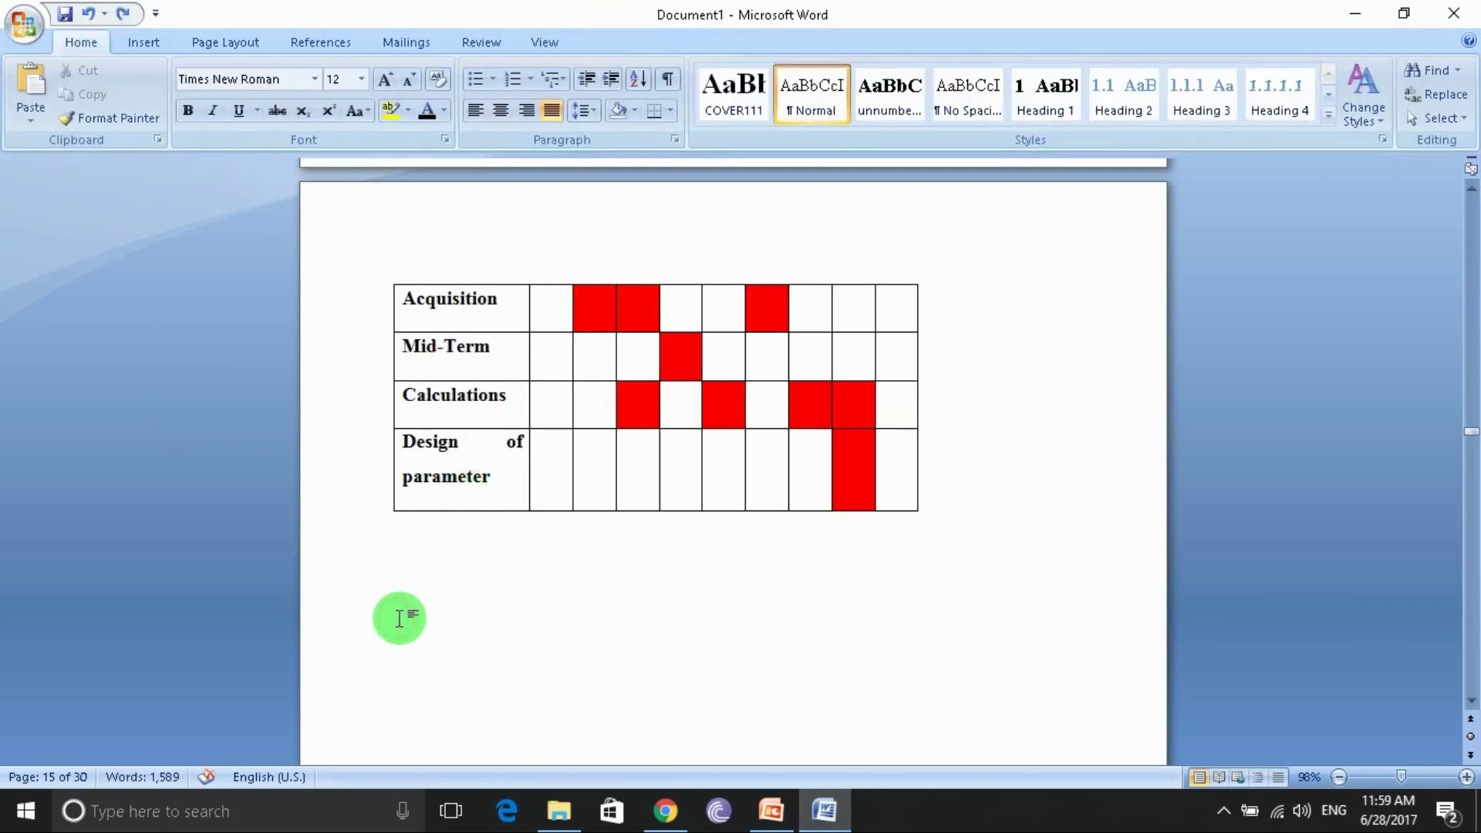
{"action": "left_click", "coordinate": [143, 42]}
{"action": "left_click", "coordinate": [171, 85]}
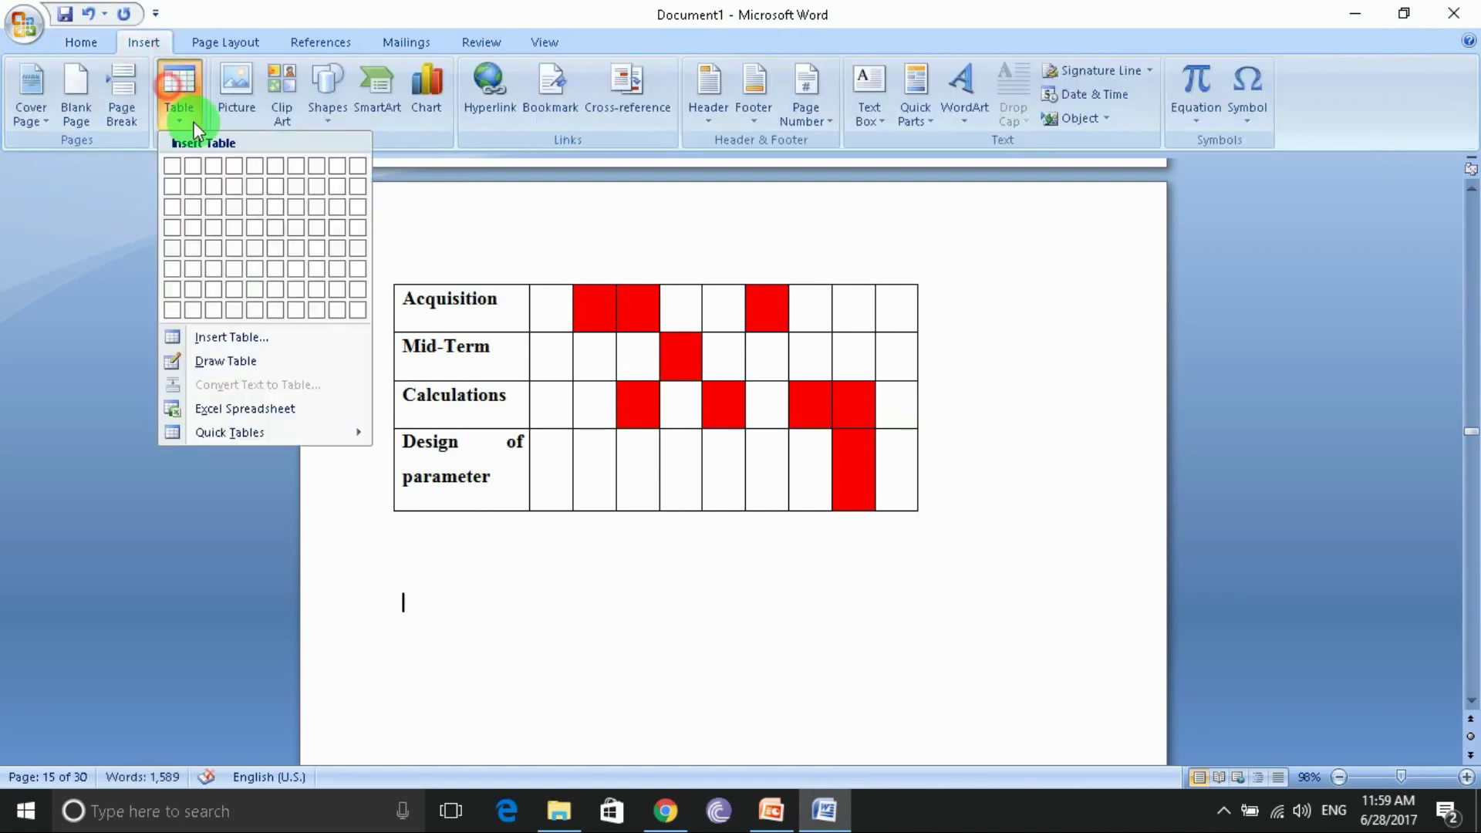
{"action": "left_click", "coordinate": [296, 269]}
{"action": "scroll", "coordinate": [539, 462], "scroll_direction": "down", "scroll_amount": 5}
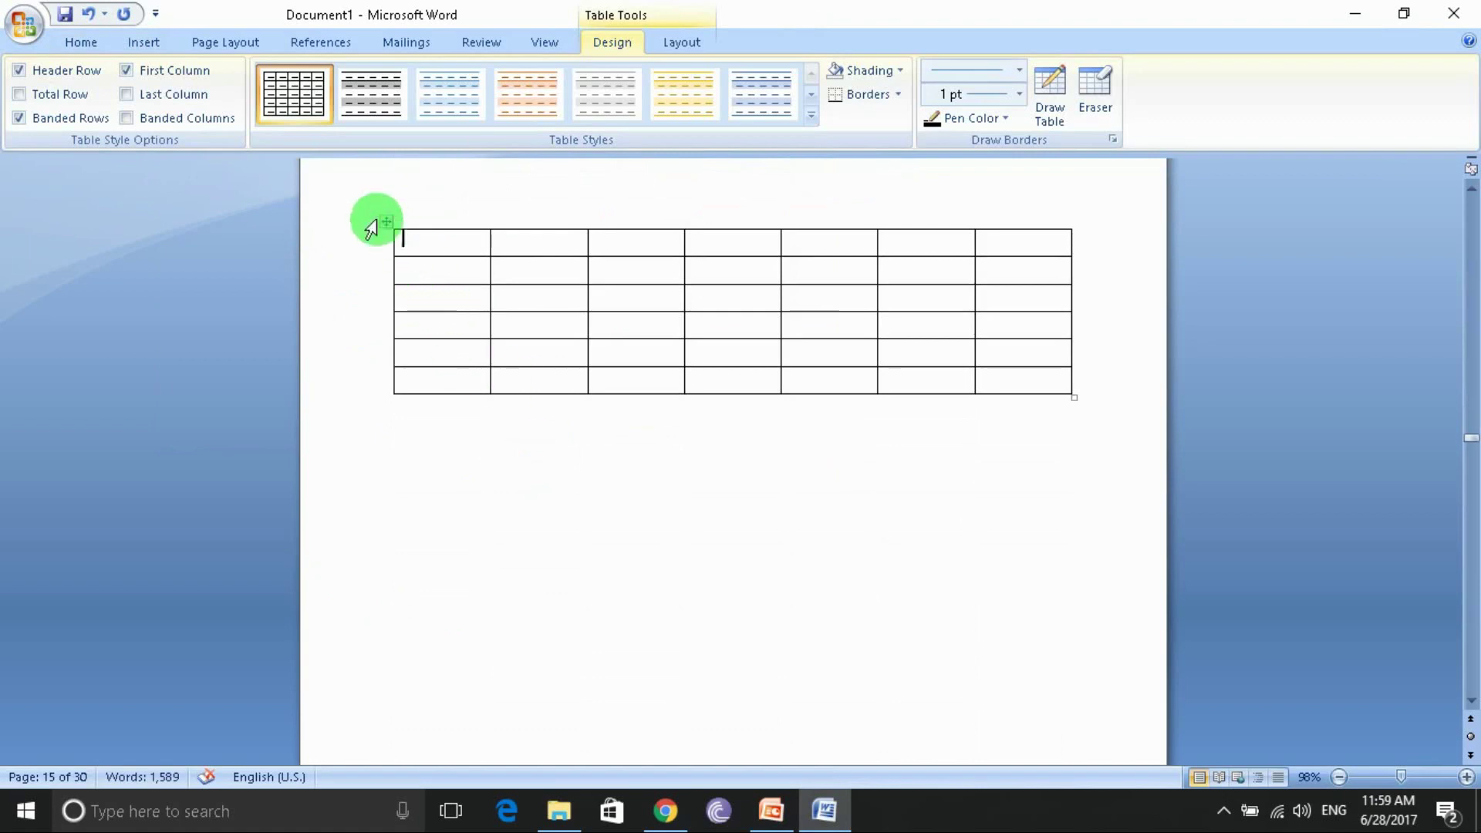
- Caption the new 7x6 table 'Table 3:empty 2', placed above it
{"action": "left_click", "coordinate": [229, 43]}
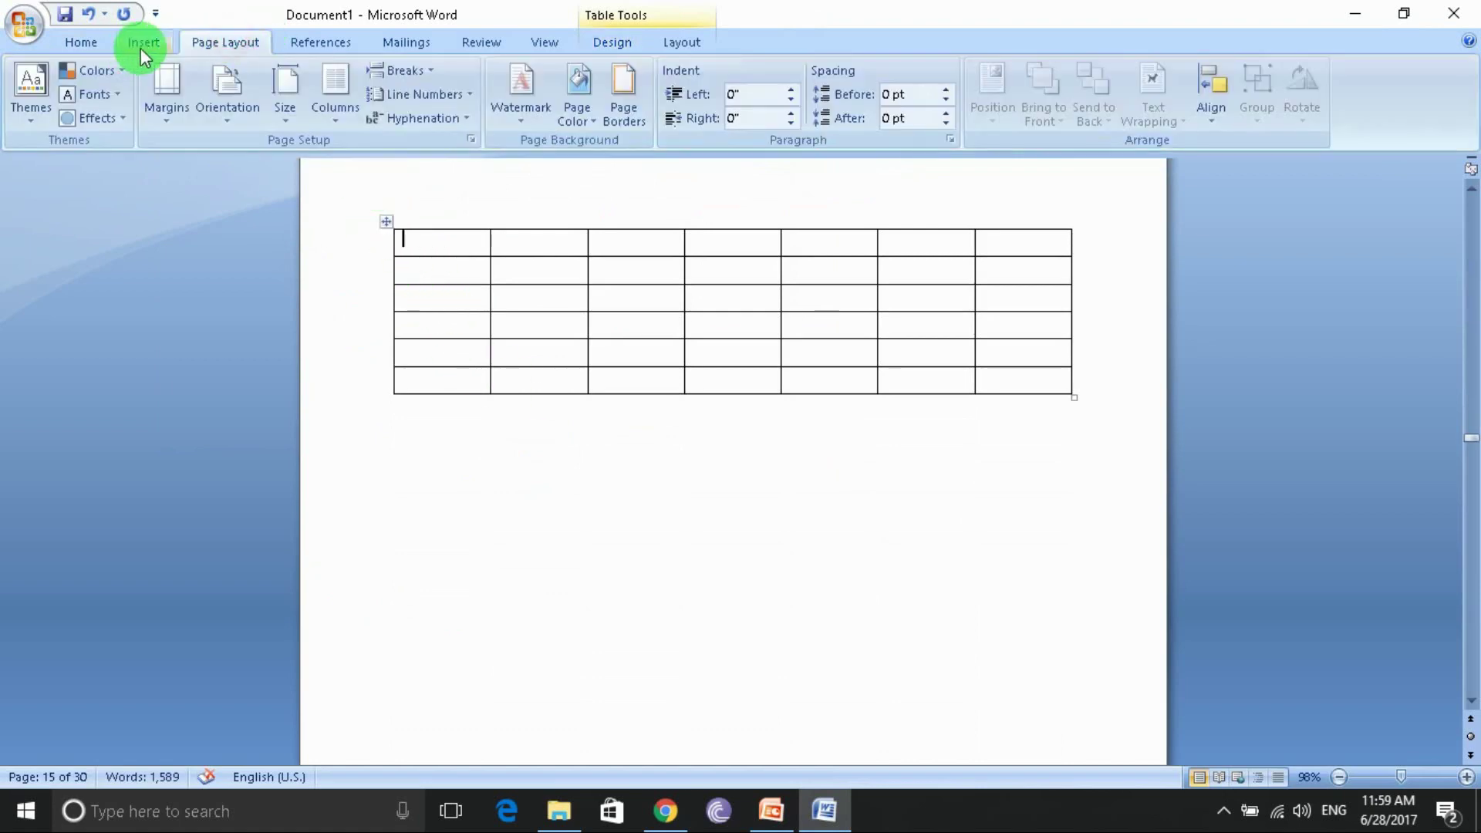
{"action": "left_click", "coordinate": [320, 44]}
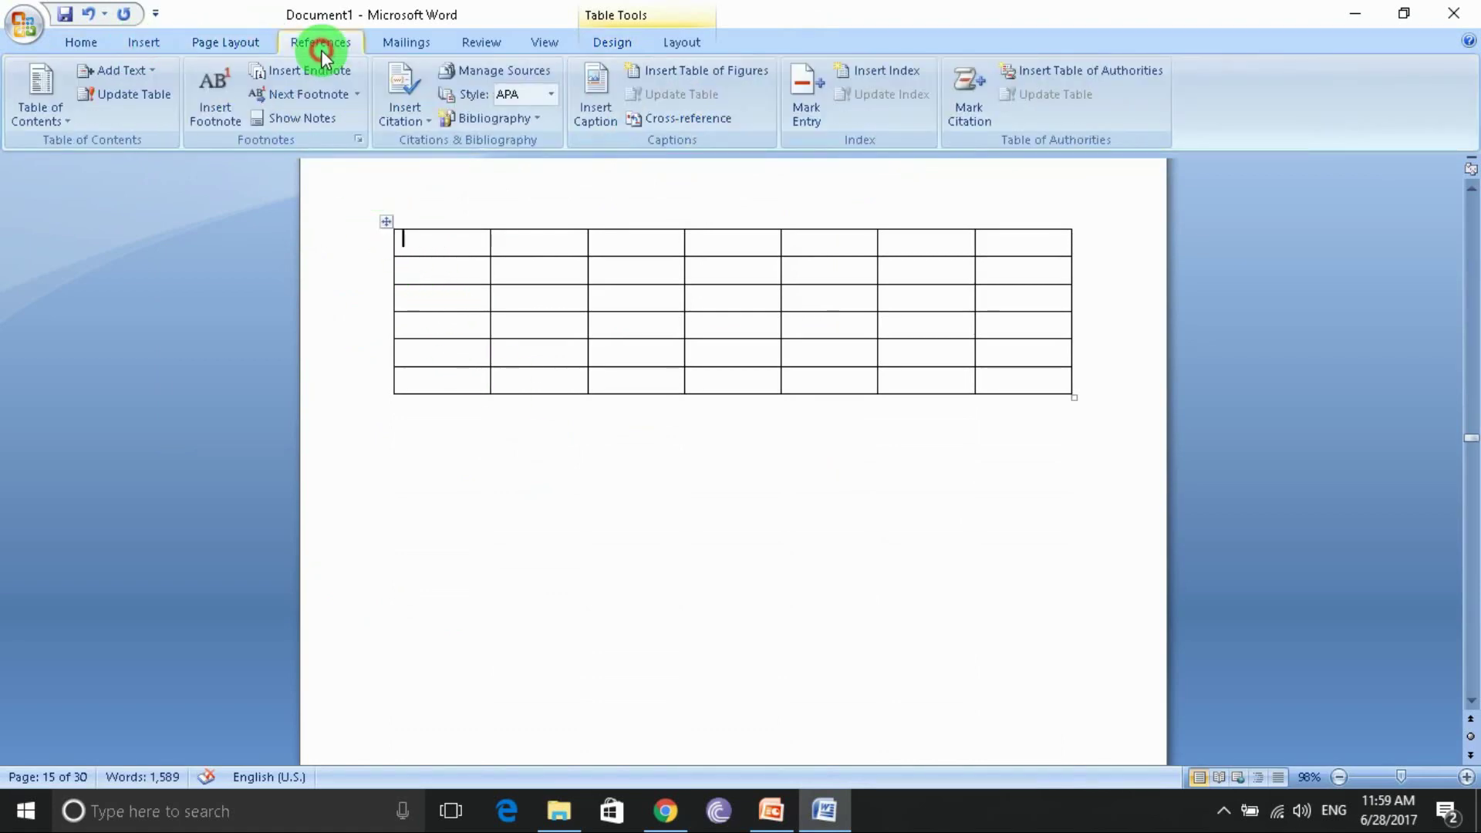
{"action": "left_click", "coordinate": [589, 112]}
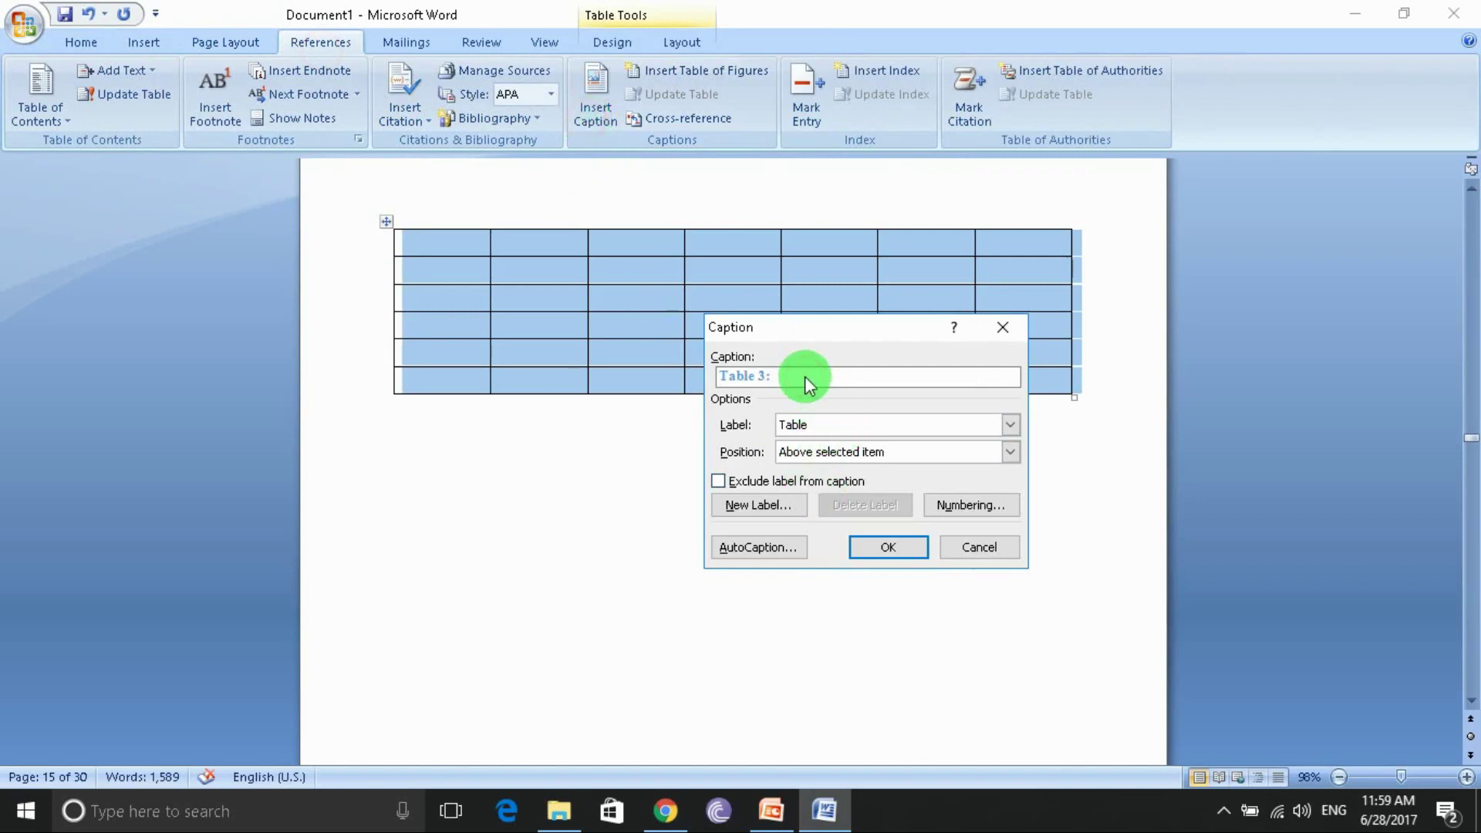
{"action": "type", "text": "empt"}
{"action": "type", "text": "y 2"}
{"action": "left_click", "coordinate": [891, 549]}
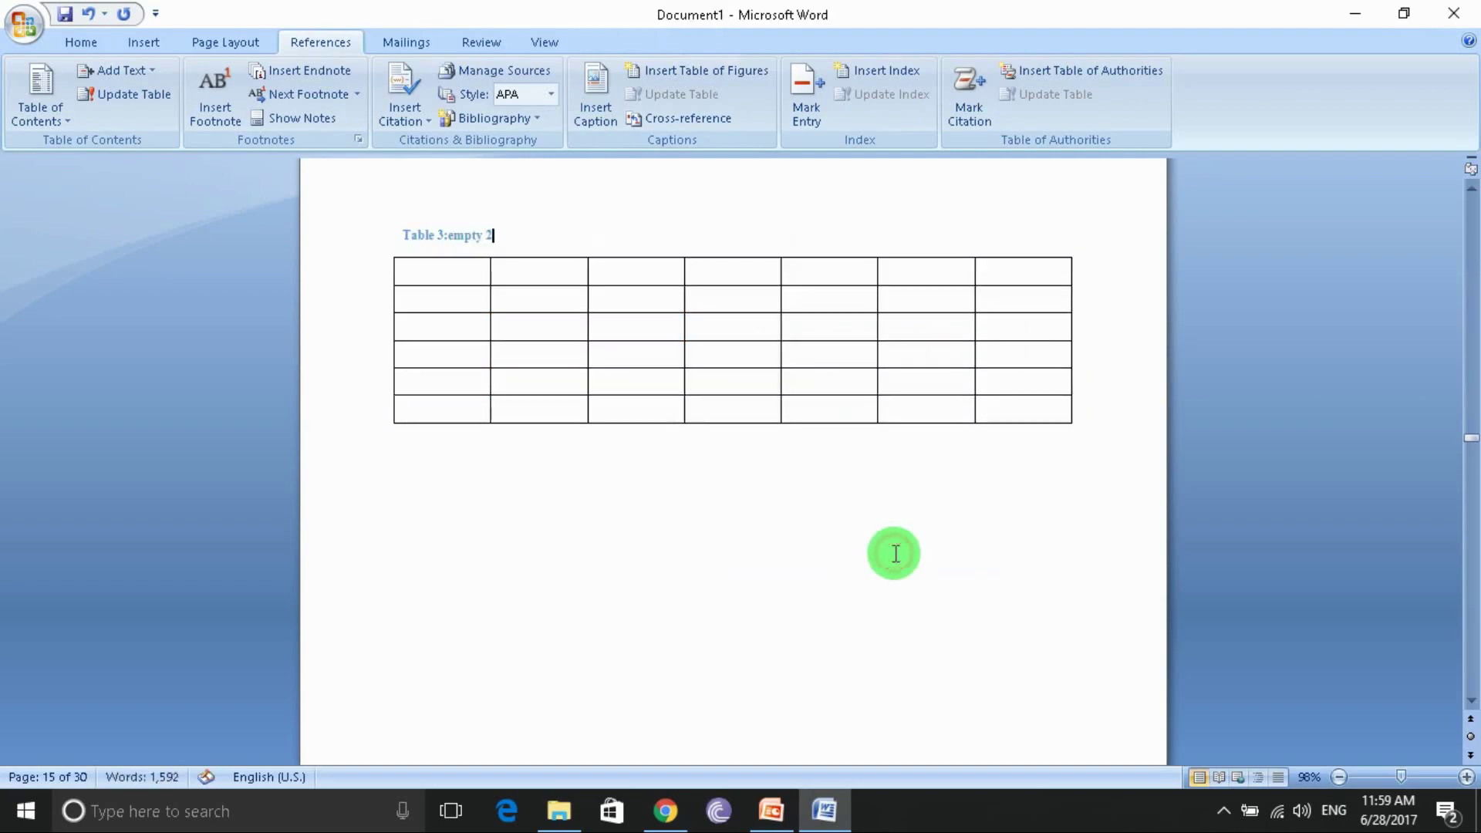
{"action": "scroll", "coordinate": [624, 350], "scroll_direction": "up", "scroll_amount": 2}
{"action": "scroll", "coordinate": [625, 353], "scroll_direction": "up", "scroll_amount": 8}
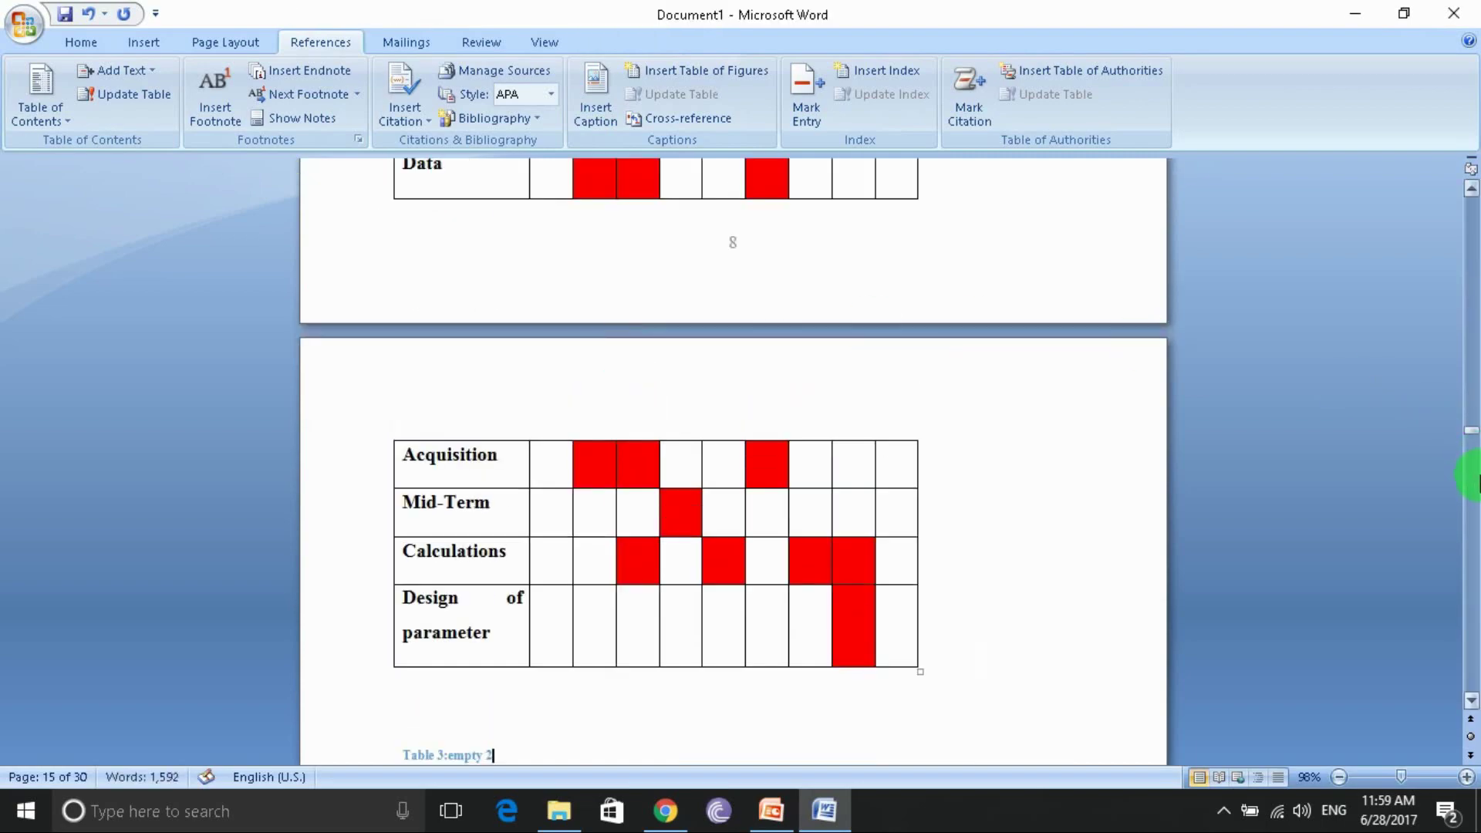
- Update the entire List of tables so it adds Table 3:empty 2 on page 9
{"action": "left_click_drag", "start_coordinate": [1471, 442], "coordinate": [1464, 266]}
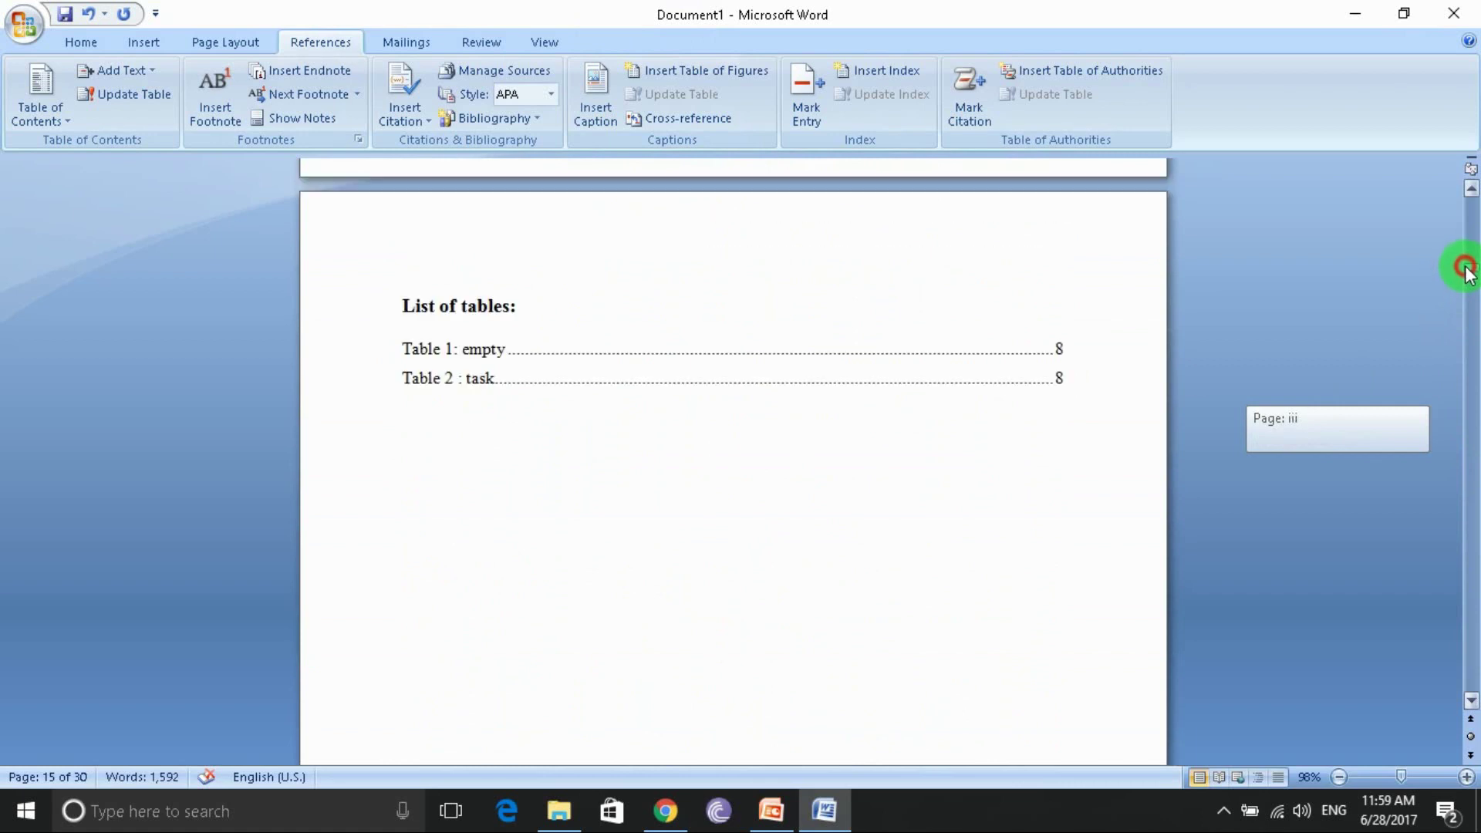
{"action": "left_click", "coordinate": [461, 306]}
{"action": "left_click", "coordinate": [463, 355]}
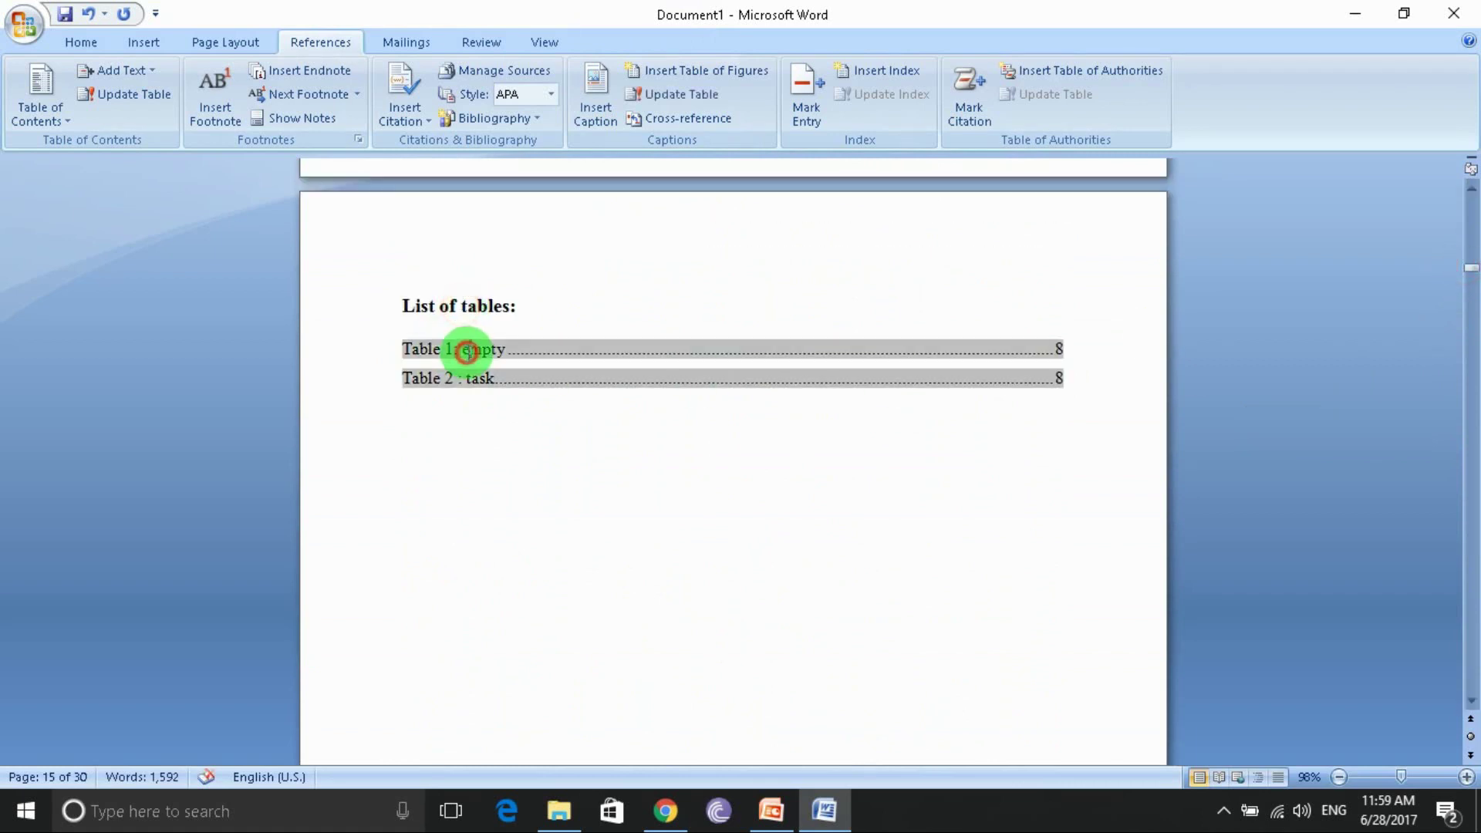
{"action": "right_click", "coordinate": [469, 355]}
{"action": "left_click", "coordinate": [512, 446]}
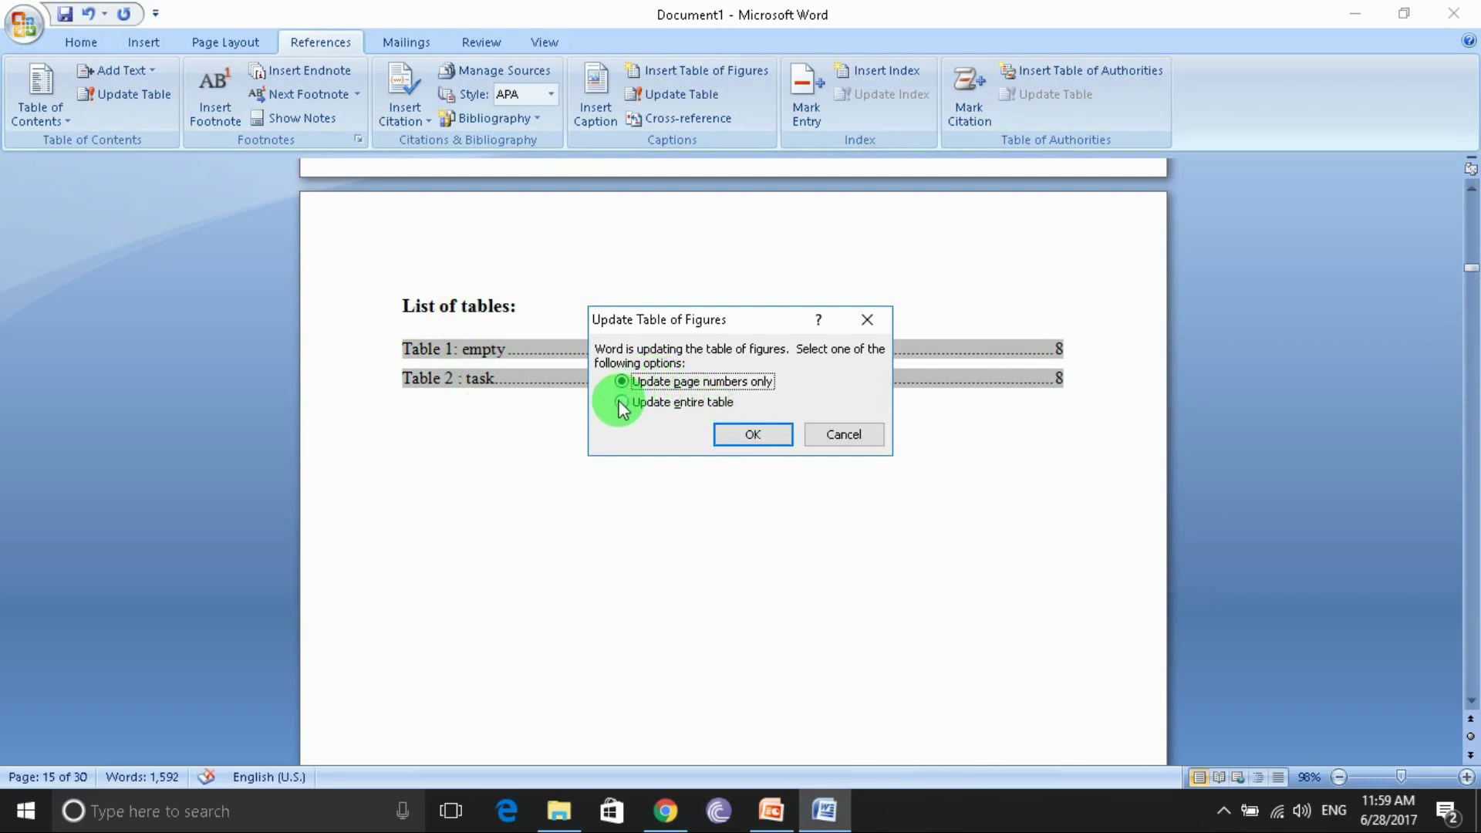
{"action": "left_click", "coordinate": [768, 432]}
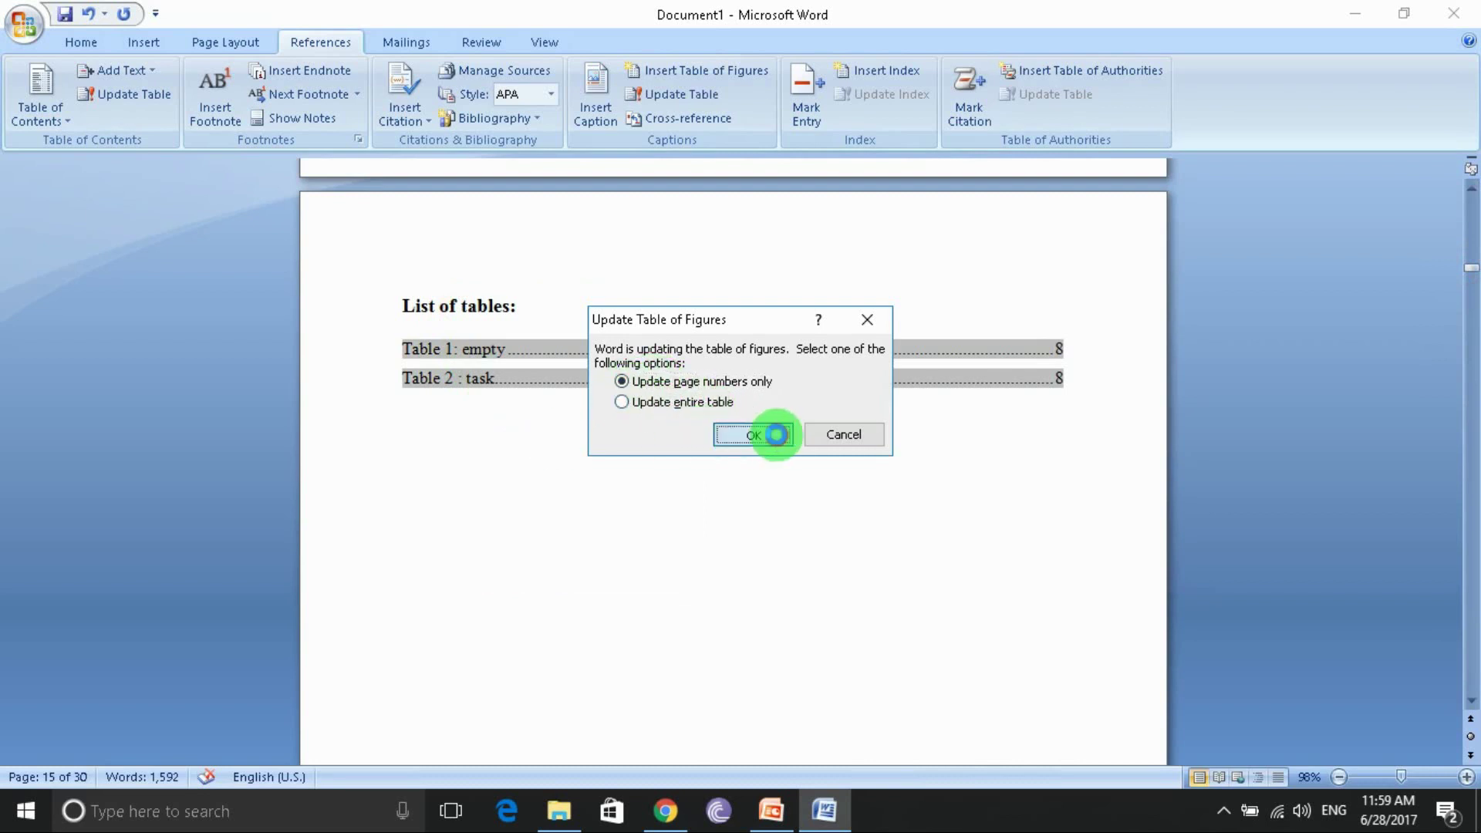
{"action": "right_click", "coordinate": [473, 354]}
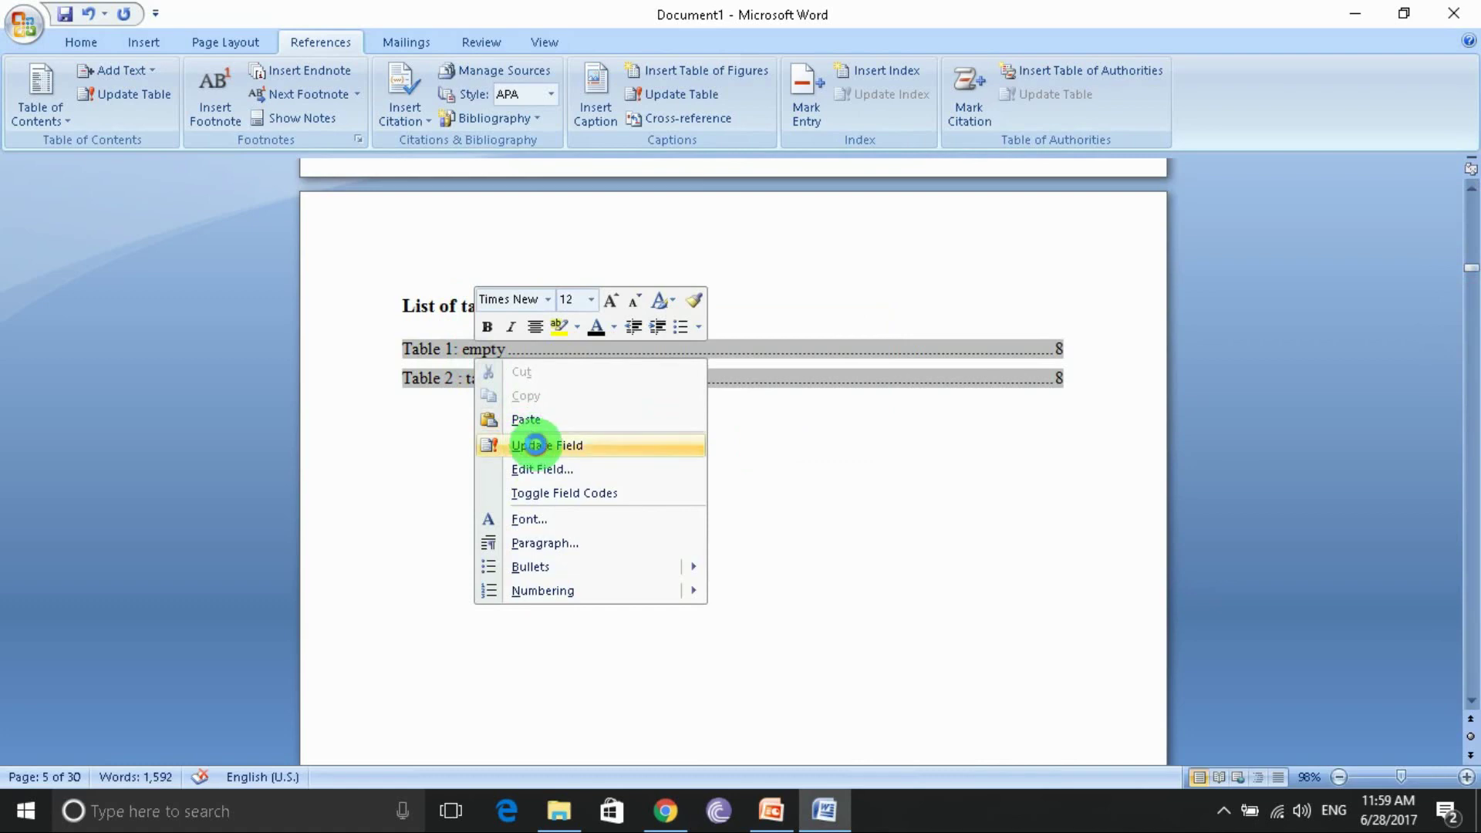
{"action": "left_click", "coordinate": [531, 441]}
{"action": "left_click", "coordinate": [617, 402]}
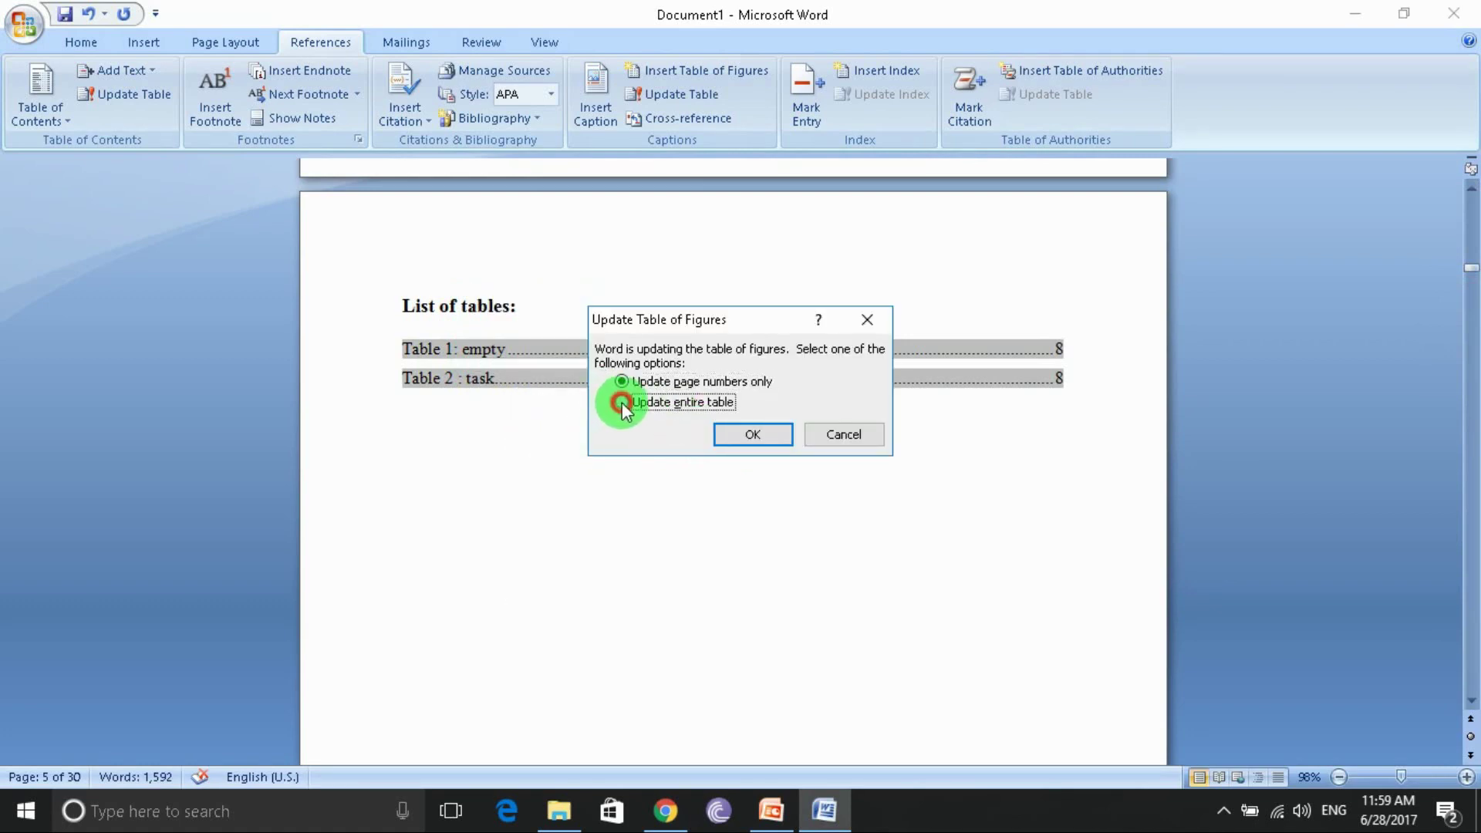
{"action": "left_click", "coordinate": [732, 433]}
{"action": "left_click", "coordinate": [655, 478]}
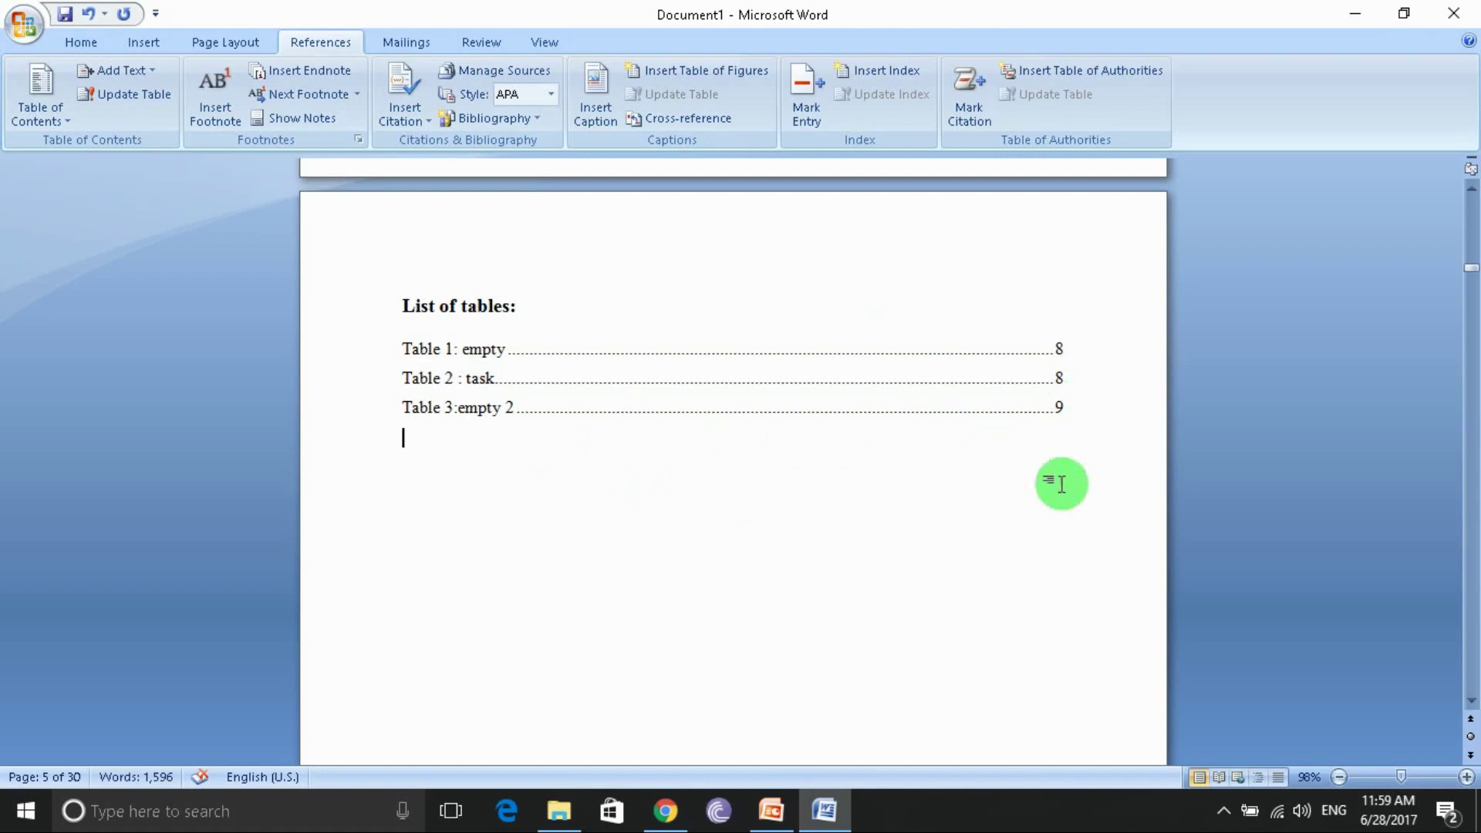
- Insert a page break after the 'Tables of contents:' heading and set Normal style
{"action": "scroll", "coordinate": [1057, 485], "scroll_direction": "up", "scroll_amount": 5}
{"action": "scroll", "coordinate": [817, 499], "scroll_direction": "up", "scroll_amount": 10}
{"action": "scroll", "coordinate": [816, 494], "scroll_direction": "up", "scroll_amount": 10}
{"action": "left_click", "coordinate": [578, 418]}
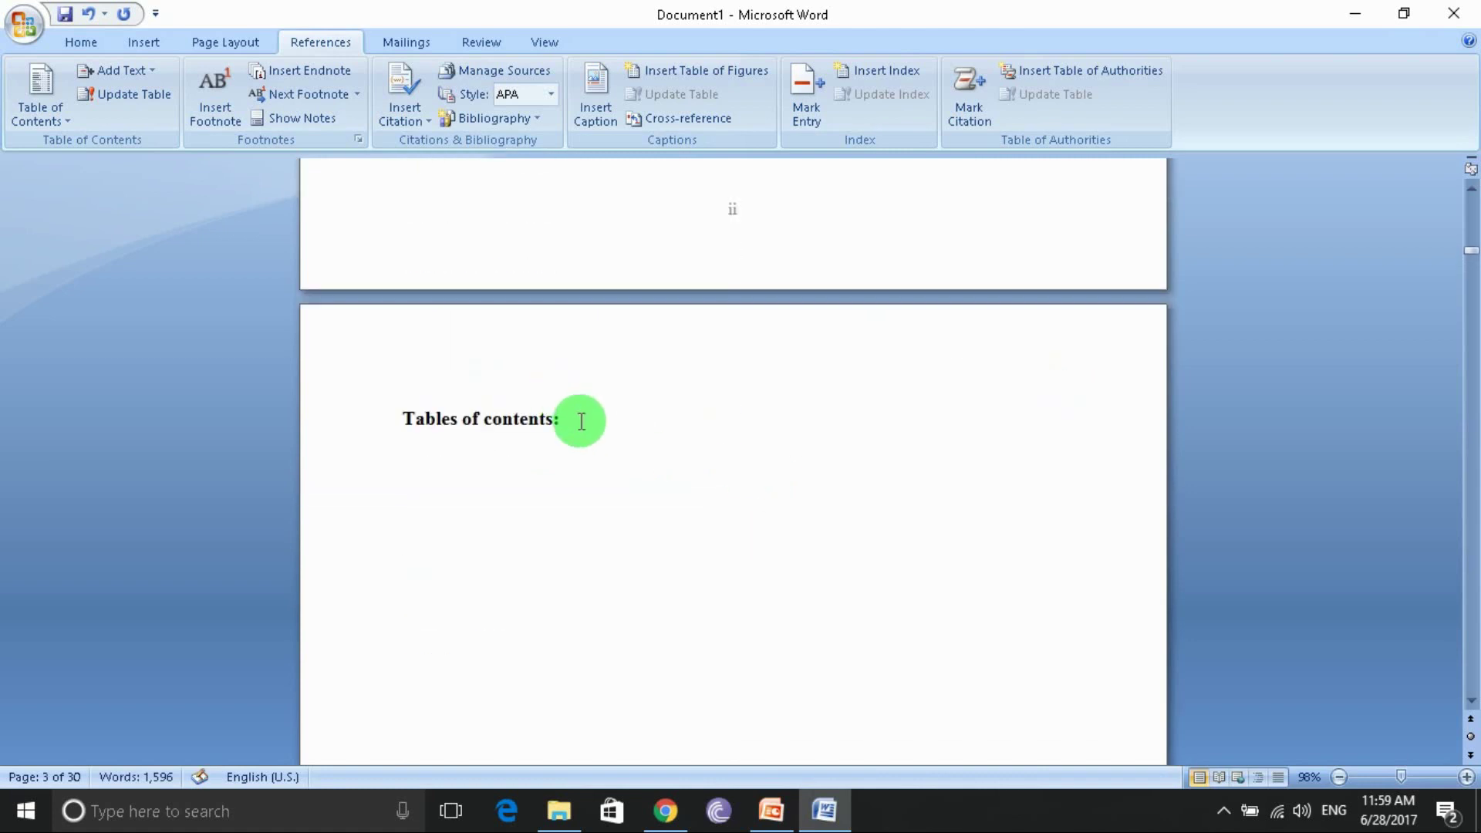
{"action": "key", "text": "ctrl+Return"}
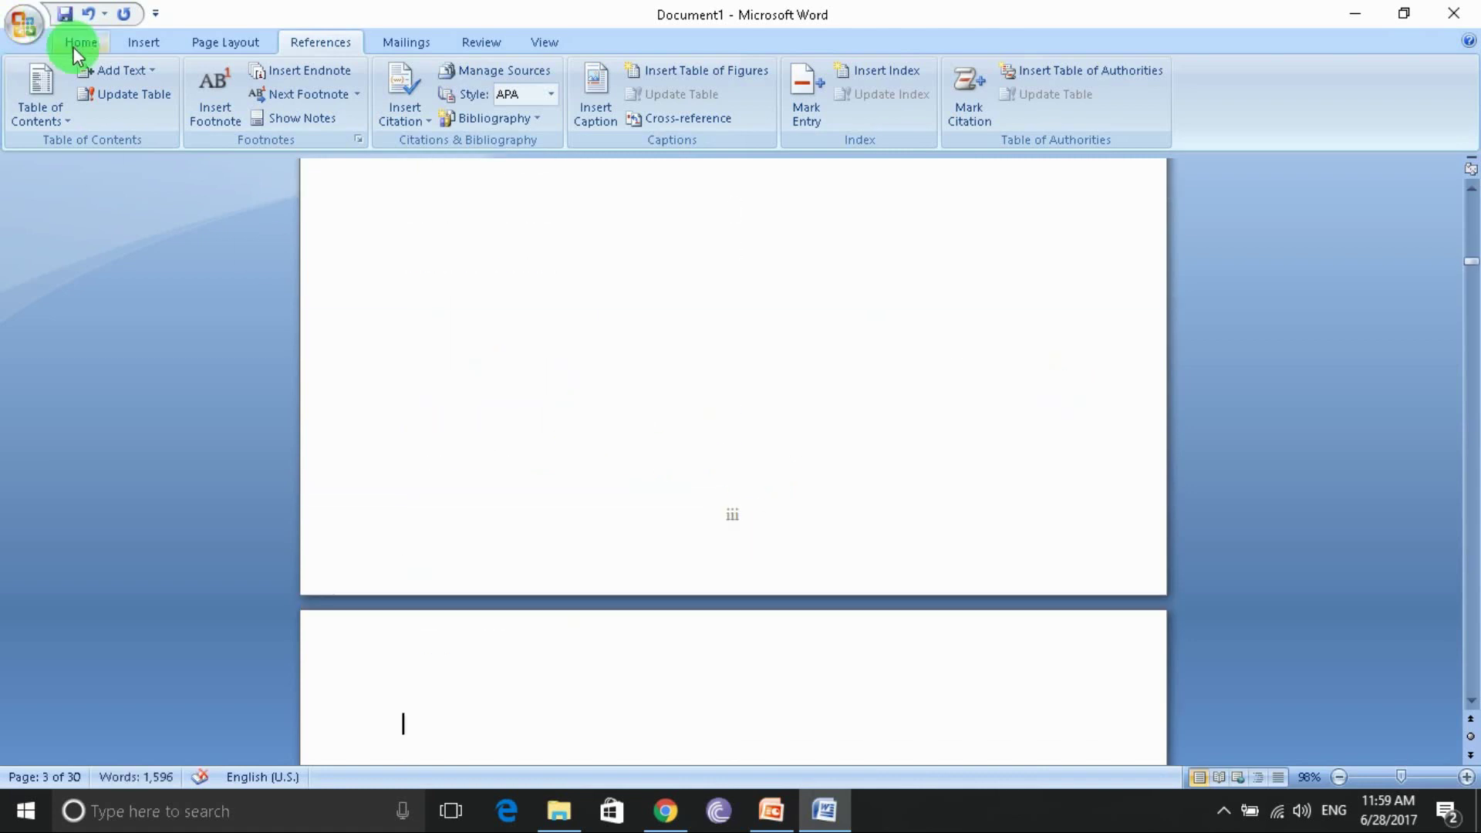
{"action": "left_click", "coordinate": [72, 46]}
{"action": "left_click", "coordinate": [788, 116]}
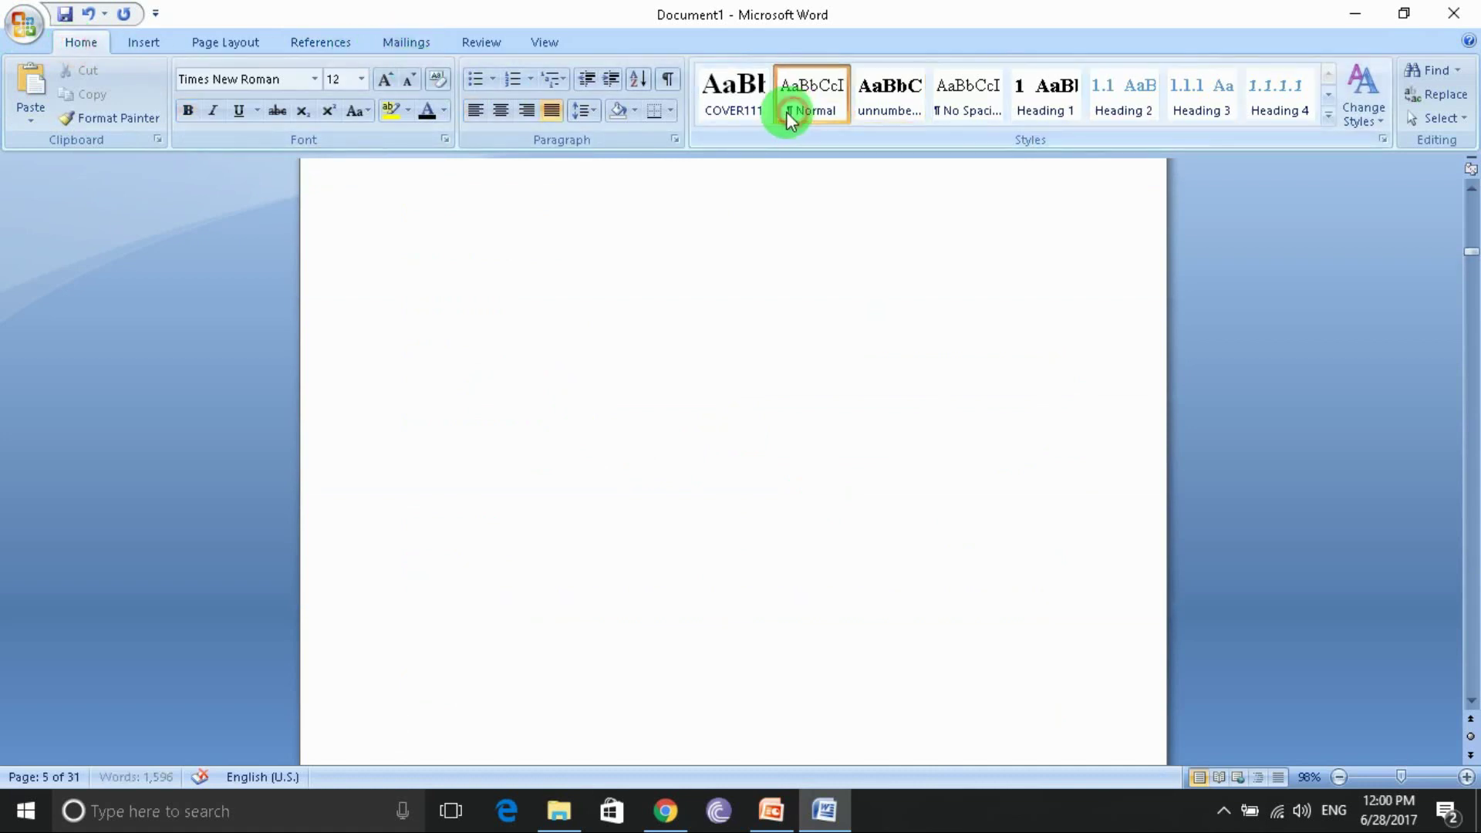
- Remove the blank page and insert a Table of Figures using the Figure caption label
{"action": "key", "text": "BackSpace"}
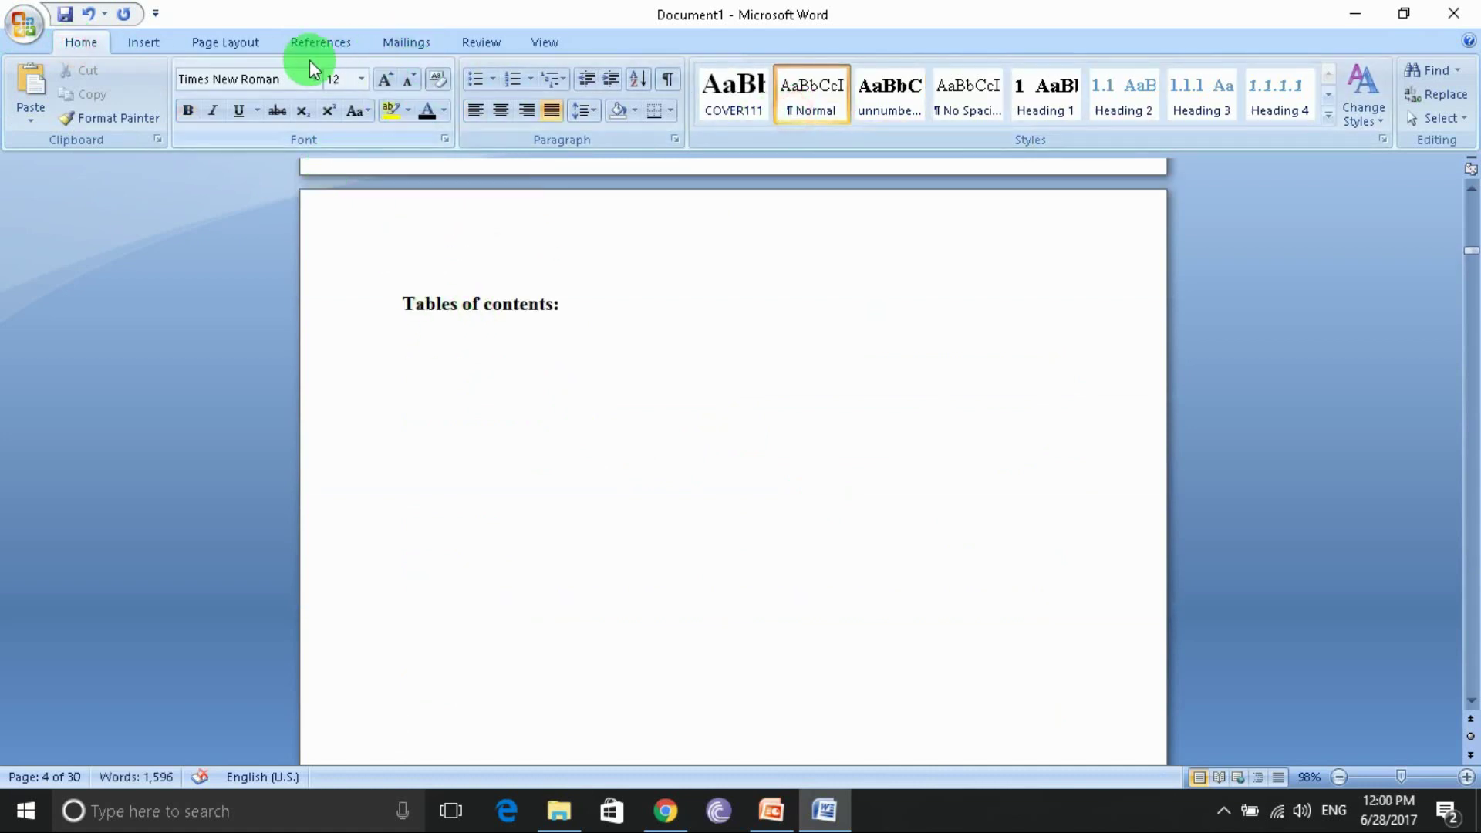
{"action": "left_click", "coordinate": [317, 43]}
{"action": "left_click", "coordinate": [692, 73]}
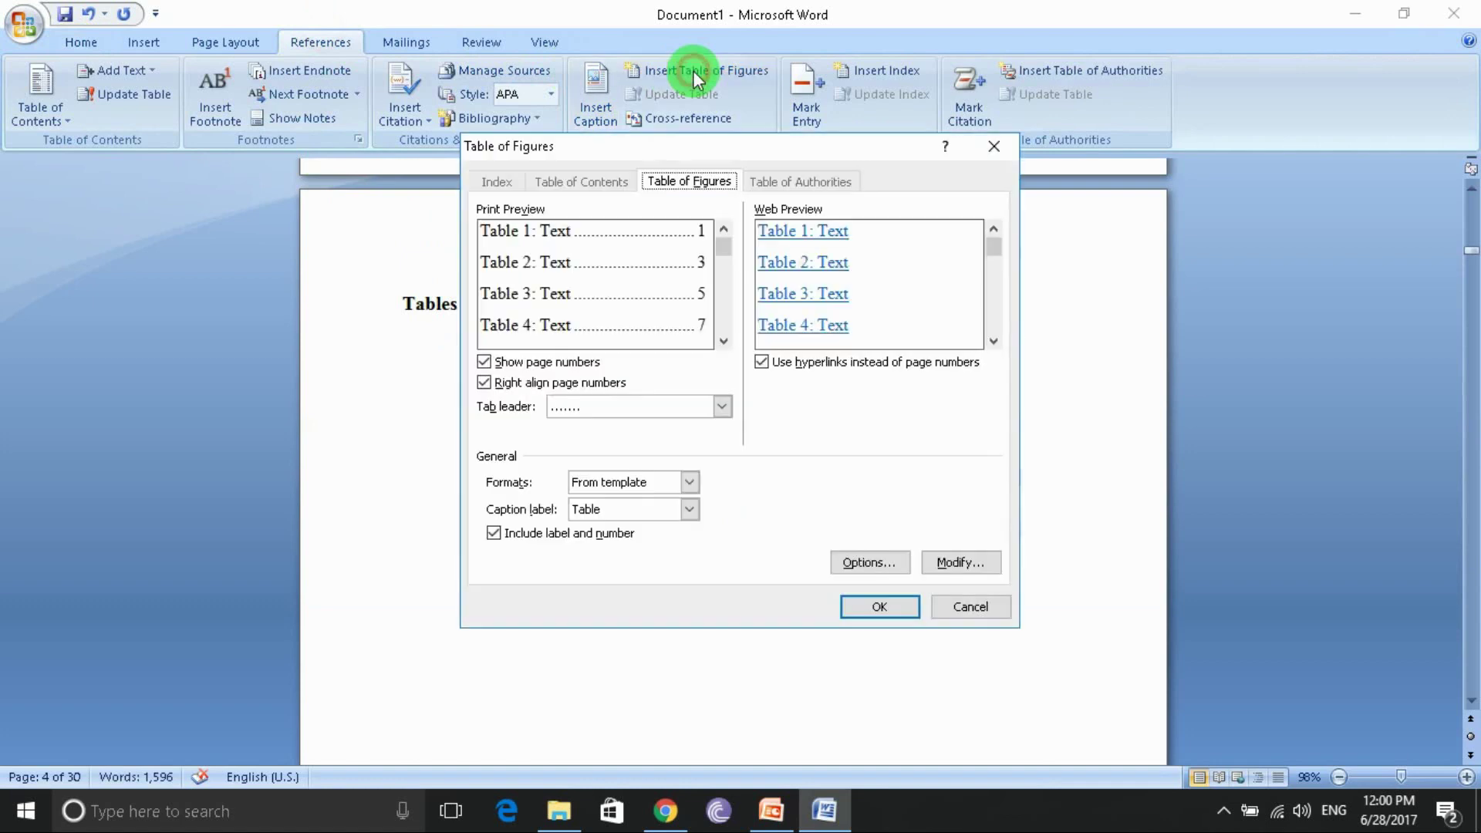
{"action": "left_click", "coordinate": [690, 510]}
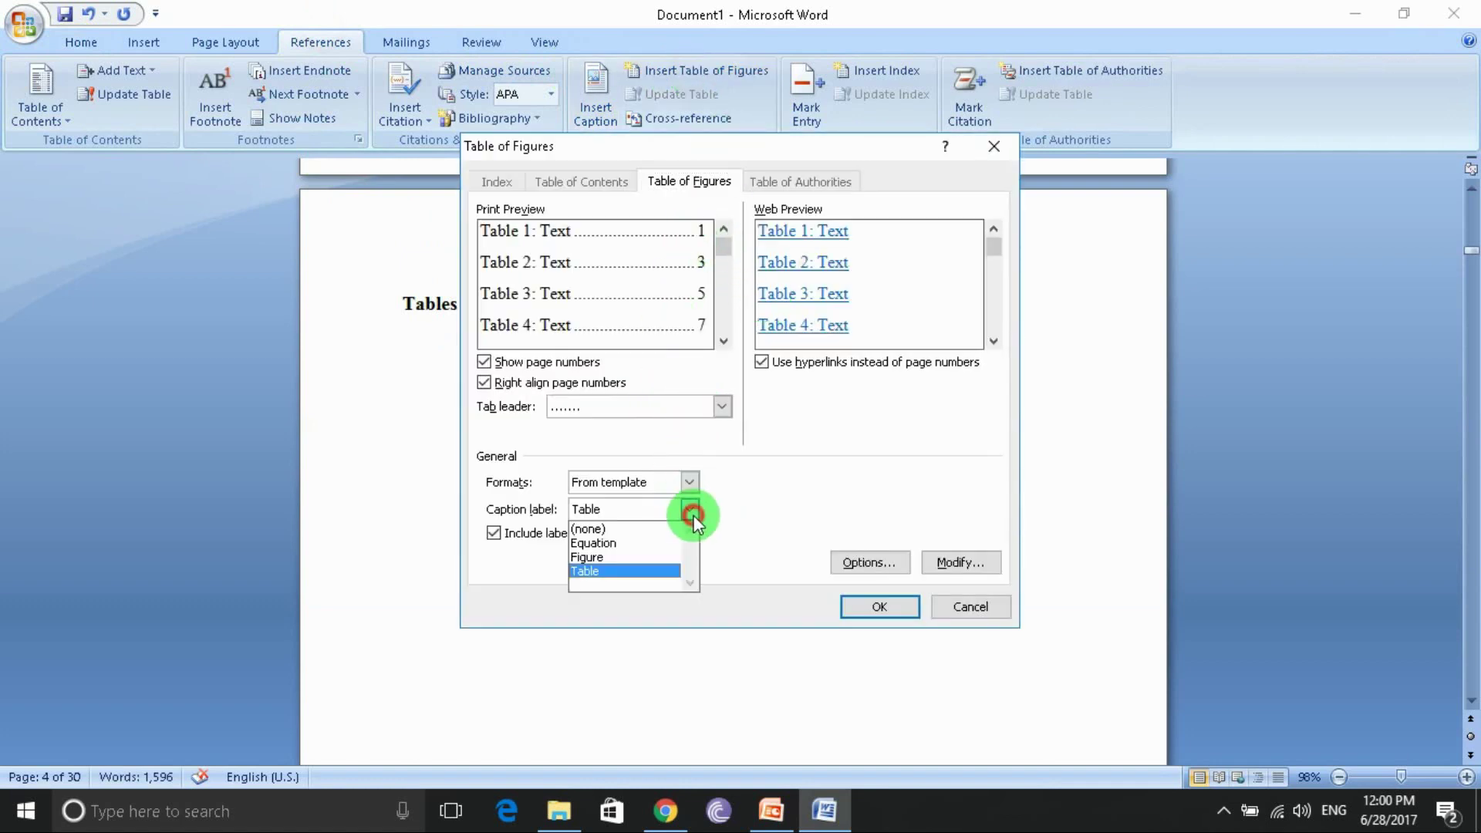
{"action": "left_click", "coordinate": [633, 556]}
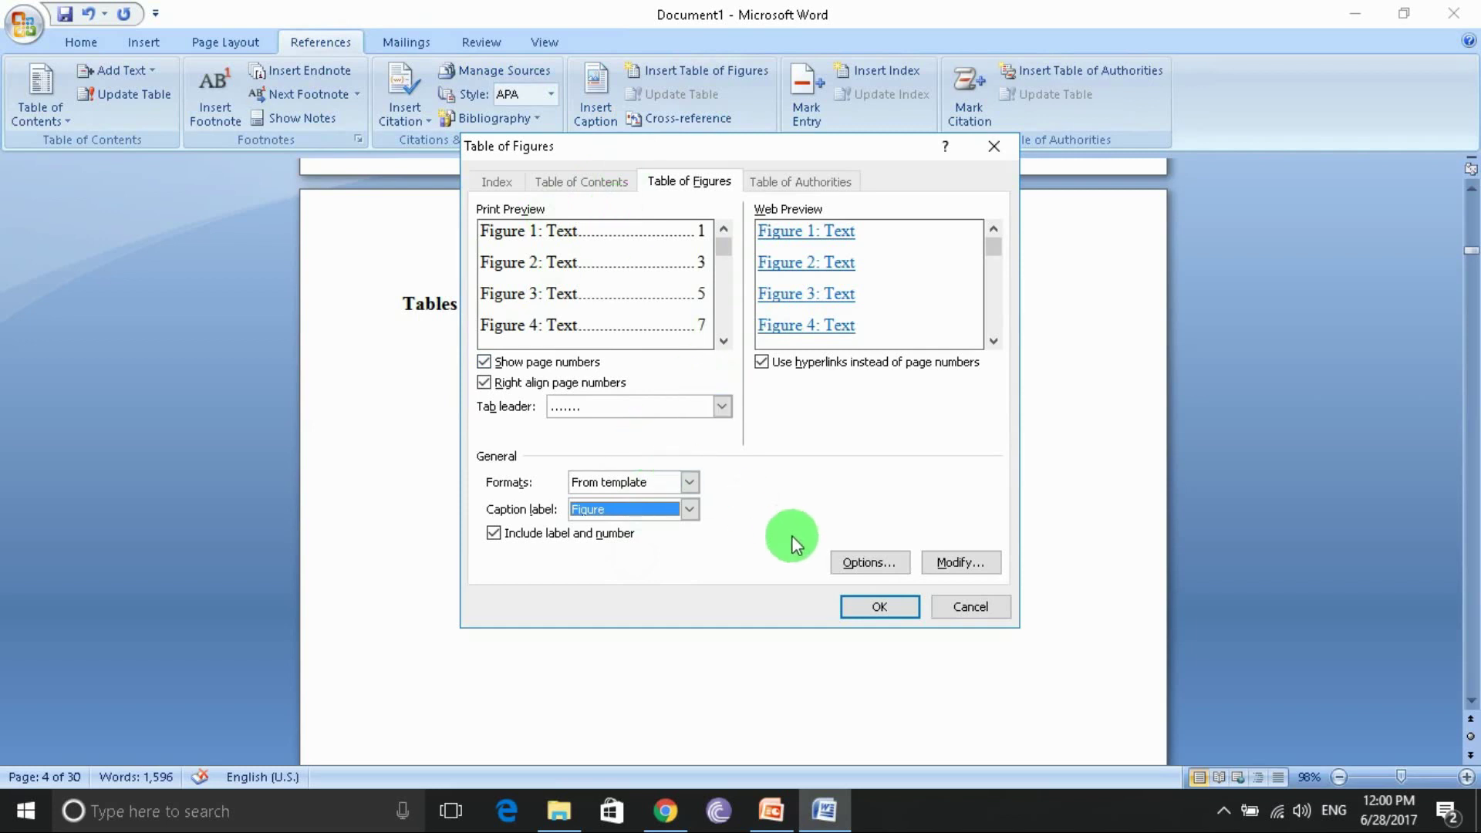
{"action": "left_click", "coordinate": [887, 615]}
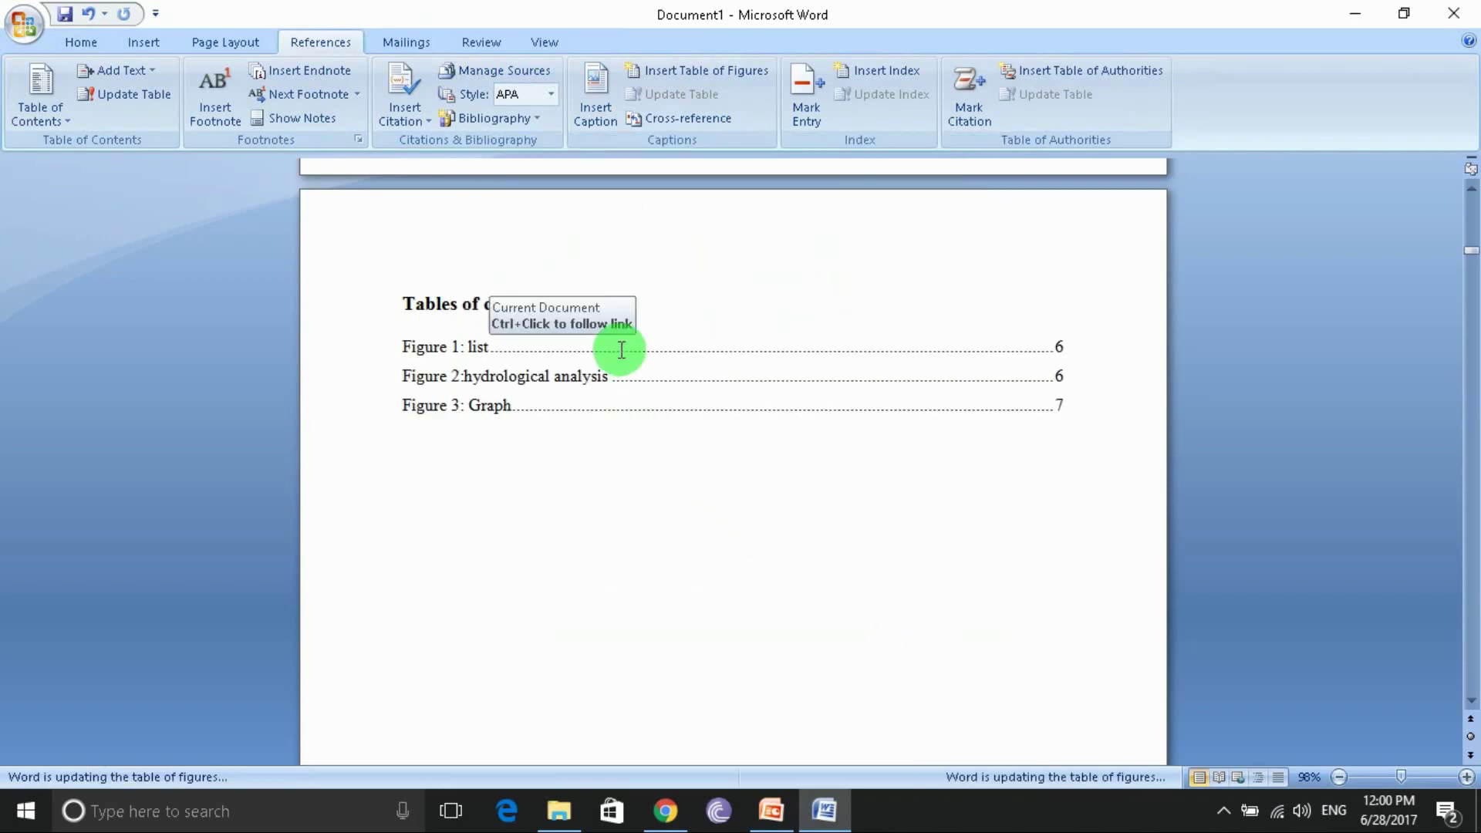
- Update the entire figure list so Figures 1–2 show page 6 and Figure 3: Graph page 7
{"action": "right_click", "coordinate": [525, 341]}
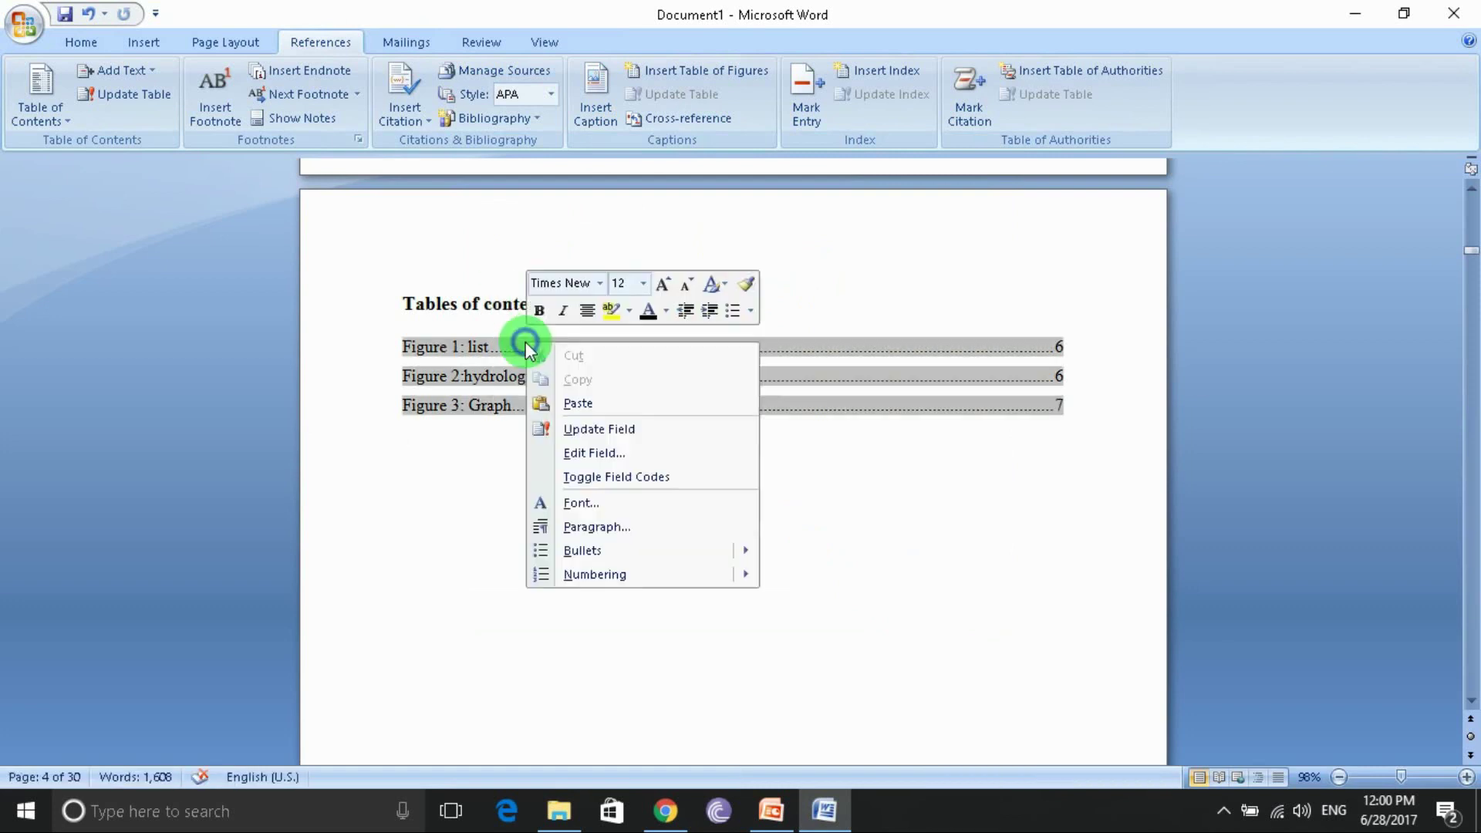
{"action": "left_click", "coordinate": [605, 431]}
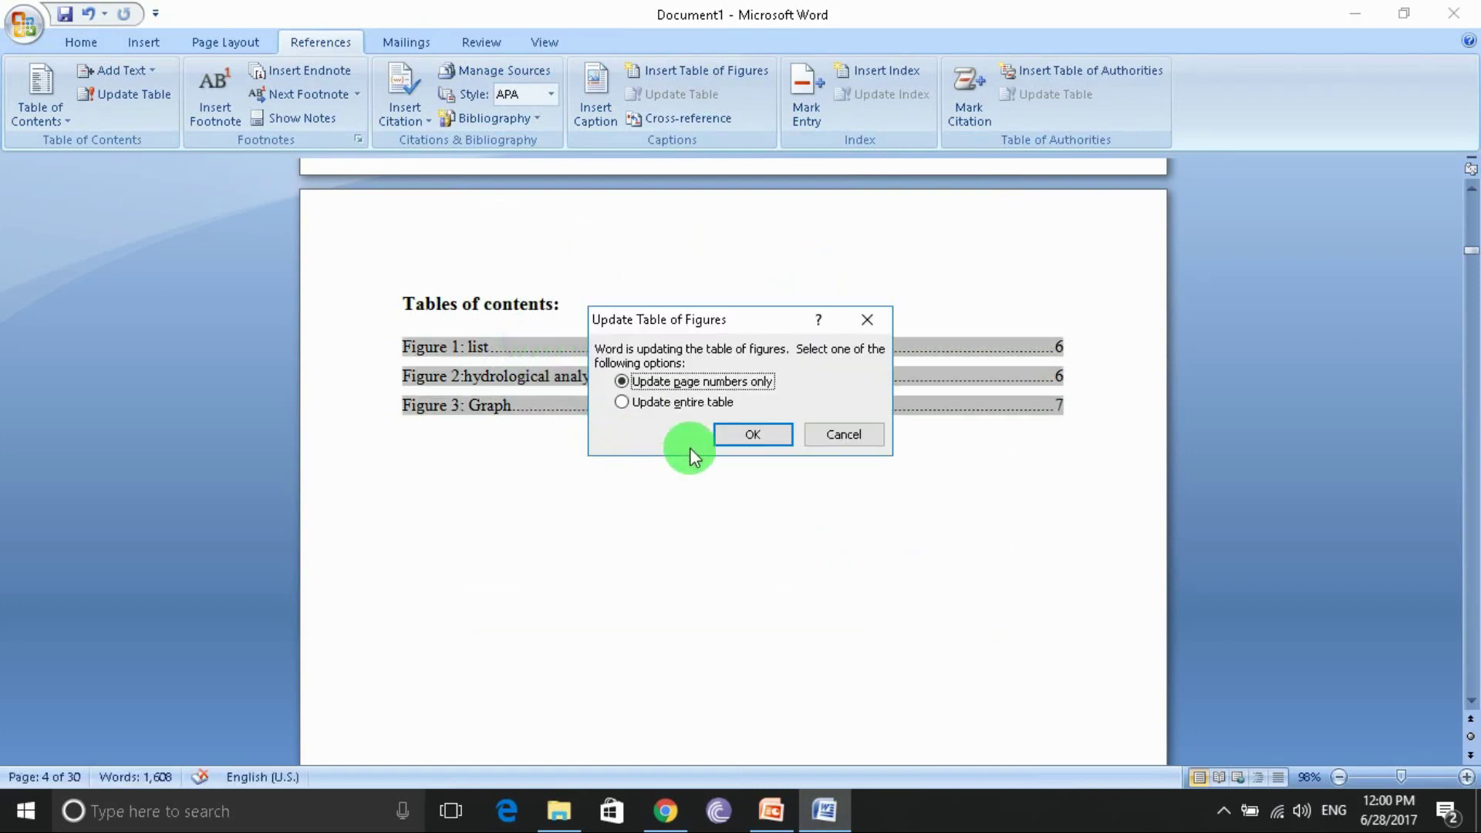
{"action": "left_click", "coordinate": [622, 402]}
{"action": "left_click", "coordinate": [746, 436]}
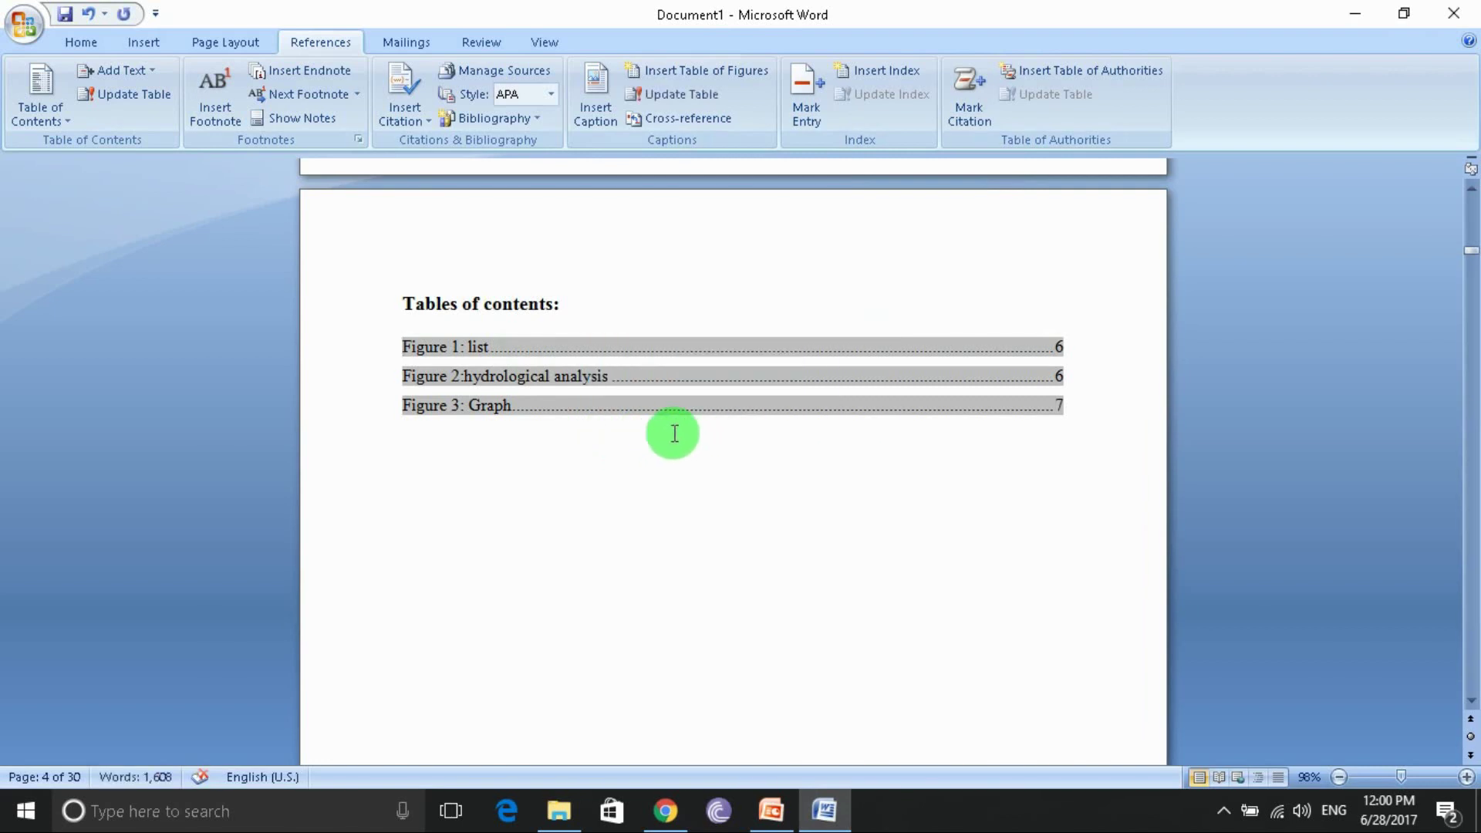
- Delete the old figure entries beneath the 'Tables of contents:' heading
{"action": "scroll", "coordinate": [673, 432], "scroll_direction": "up", "scroll_amount": 3}
{"action": "scroll", "coordinate": [682, 467], "scroll_direction": "up", "scroll_amount": 3}
{"action": "scroll", "coordinate": [682, 466], "scroll_direction": "up", "scroll_amount": 3}
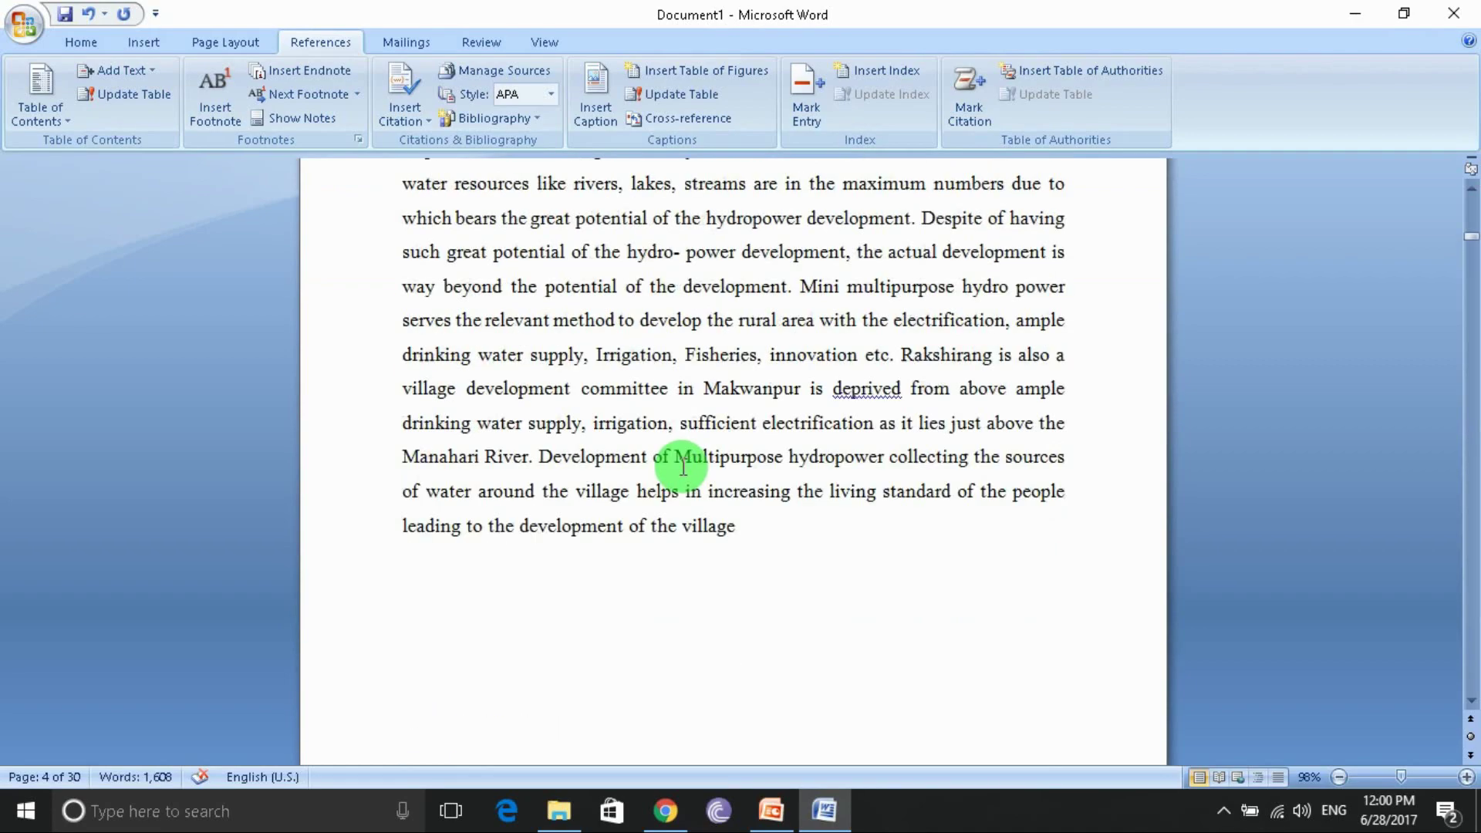
{"action": "scroll", "coordinate": [681, 462], "scroll_direction": "up", "scroll_amount": 5}
{"action": "scroll", "coordinate": [688, 462], "scroll_direction": "down", "scroll_amount": 8}
{"action": "scroll", "coordinate": [678, 447], "scroll_direction": "up", "scroll_amount": 6}
{"action": "scroll", "coordinate": [690, 455], "scroll_direction": "up", "scroll_amount": 4}
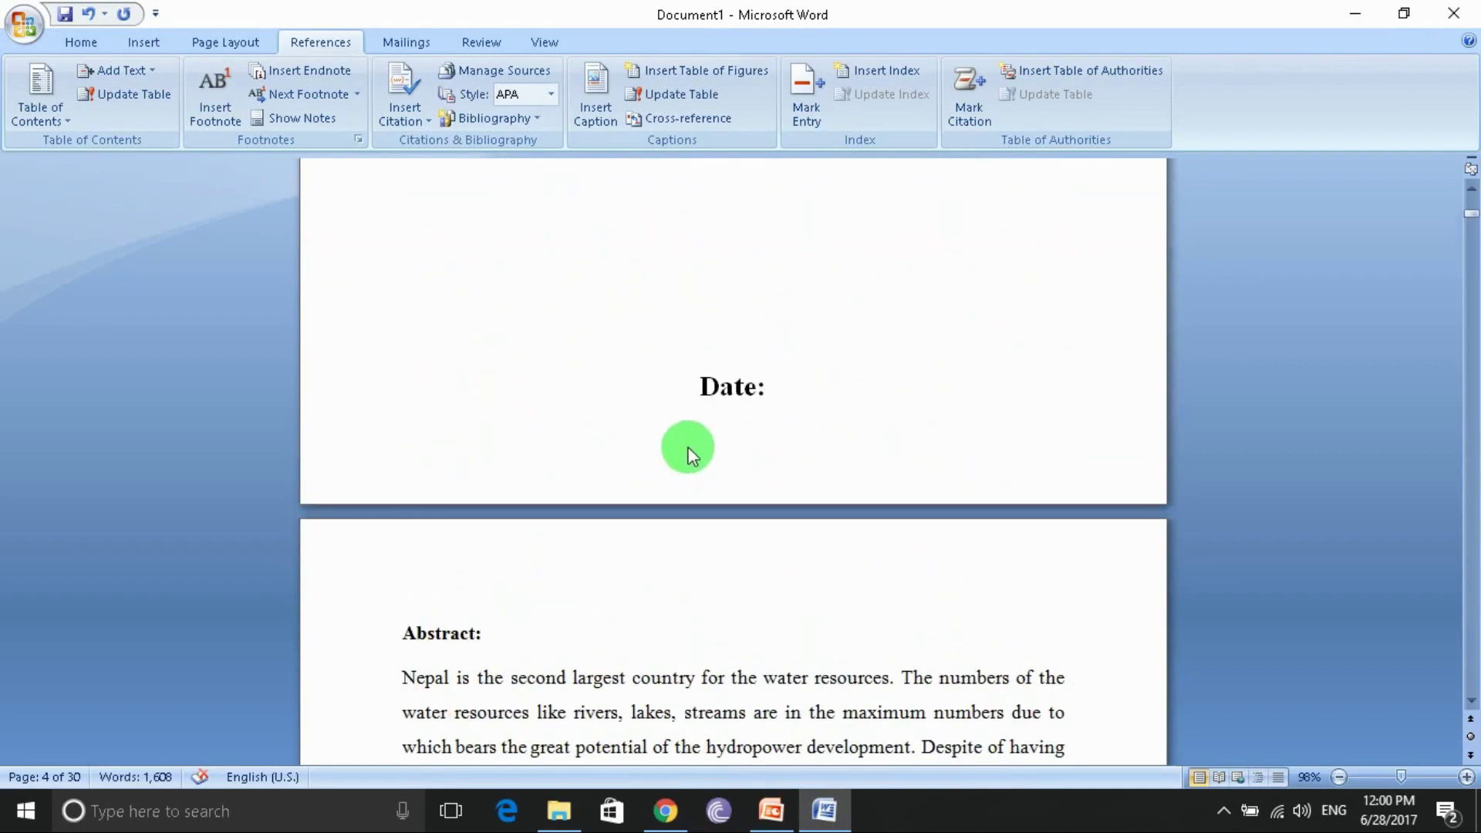
{"action": "scroll", "coordinate": [688, 447], "scroll_direction": "up", "scroll_amount": 5}
{"action": "scroll", "coordinate": [683, 431], "scroll_direction": "down", "scroll_amount": 5}
{"action": "scroll", "coordinate": [680, 420], "scroll_direction": "down", "scroll_amount": 6}
{"action": "scroll", "coordinate": [678, 408], "scroll_direction": "down", "scroll_amount": 4}
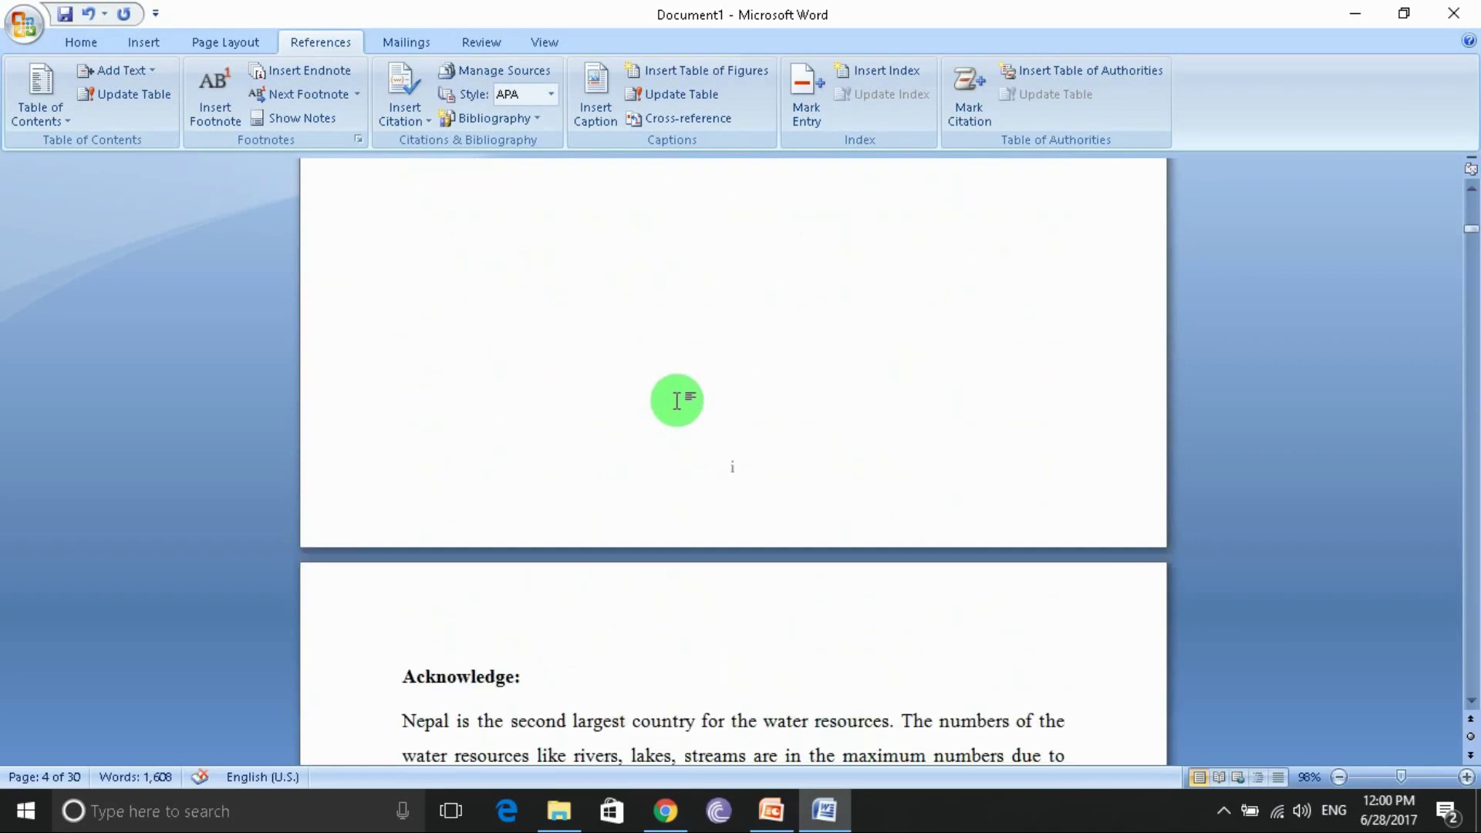
{"action": "scroll", "coordinate": [676, 400], "scroll_direction": "down", "scroll_amount": 3}
{"action": "scroll", "coordinate": [674, 397], "scroll_direction": "down", "scroll_amount": 6}
{"action": "scroll", "coordinate": [674, 393], "scroll_direction": "down", "scroll_amount": 4}
{"action": "scroll", "coordinate": [672, 385], "scroll_direction": "down", "scroll_amount": 4}
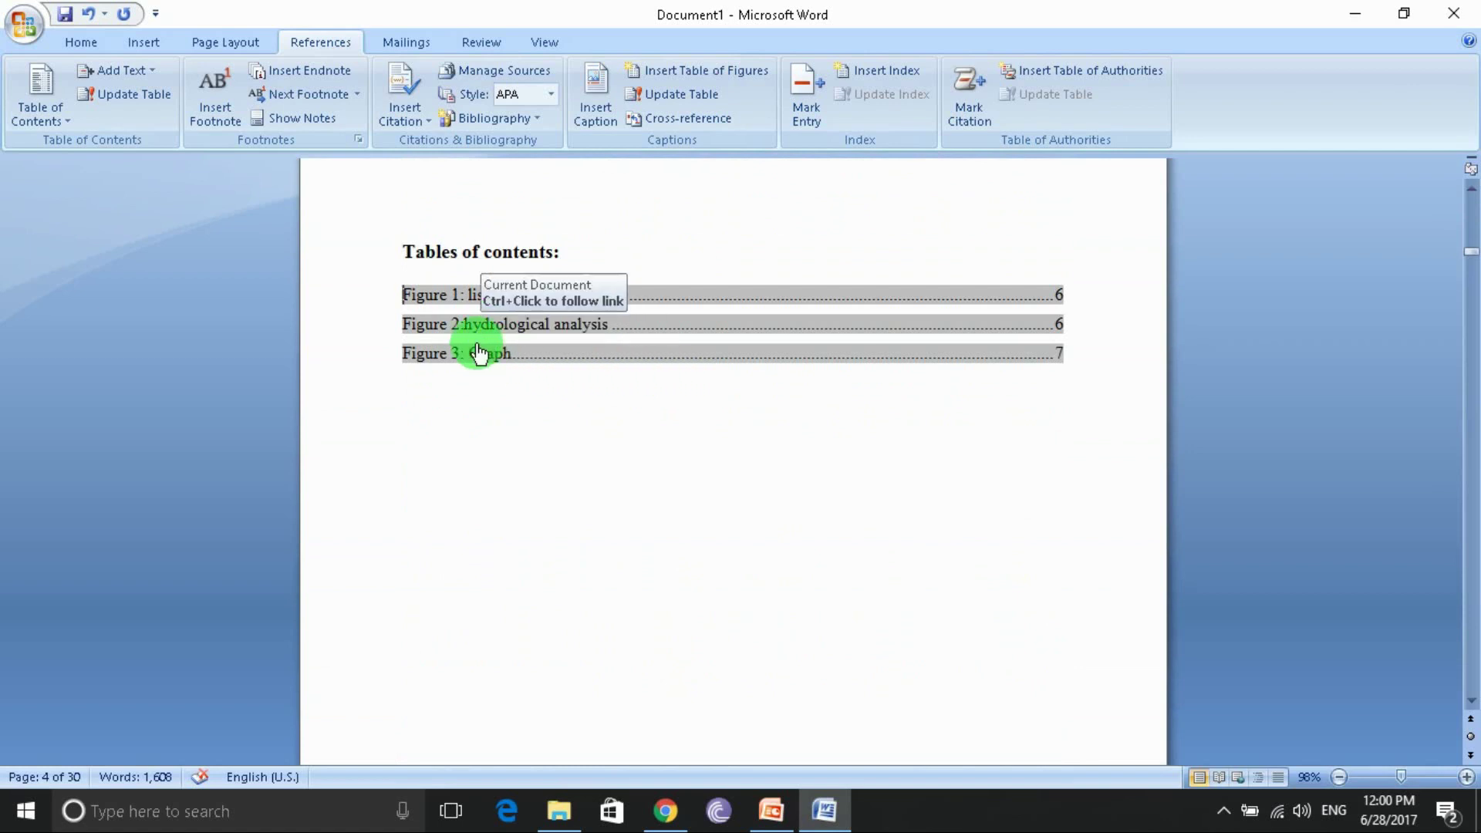
{"action": "key", "text": "Delete"}
{"action": "key", "text": "Delete"}
{"action": "key", "text": "BackSpace"}
{"action": "key", "text": "BackSpace"}
{"action": "key", "text": "BackSpace"}
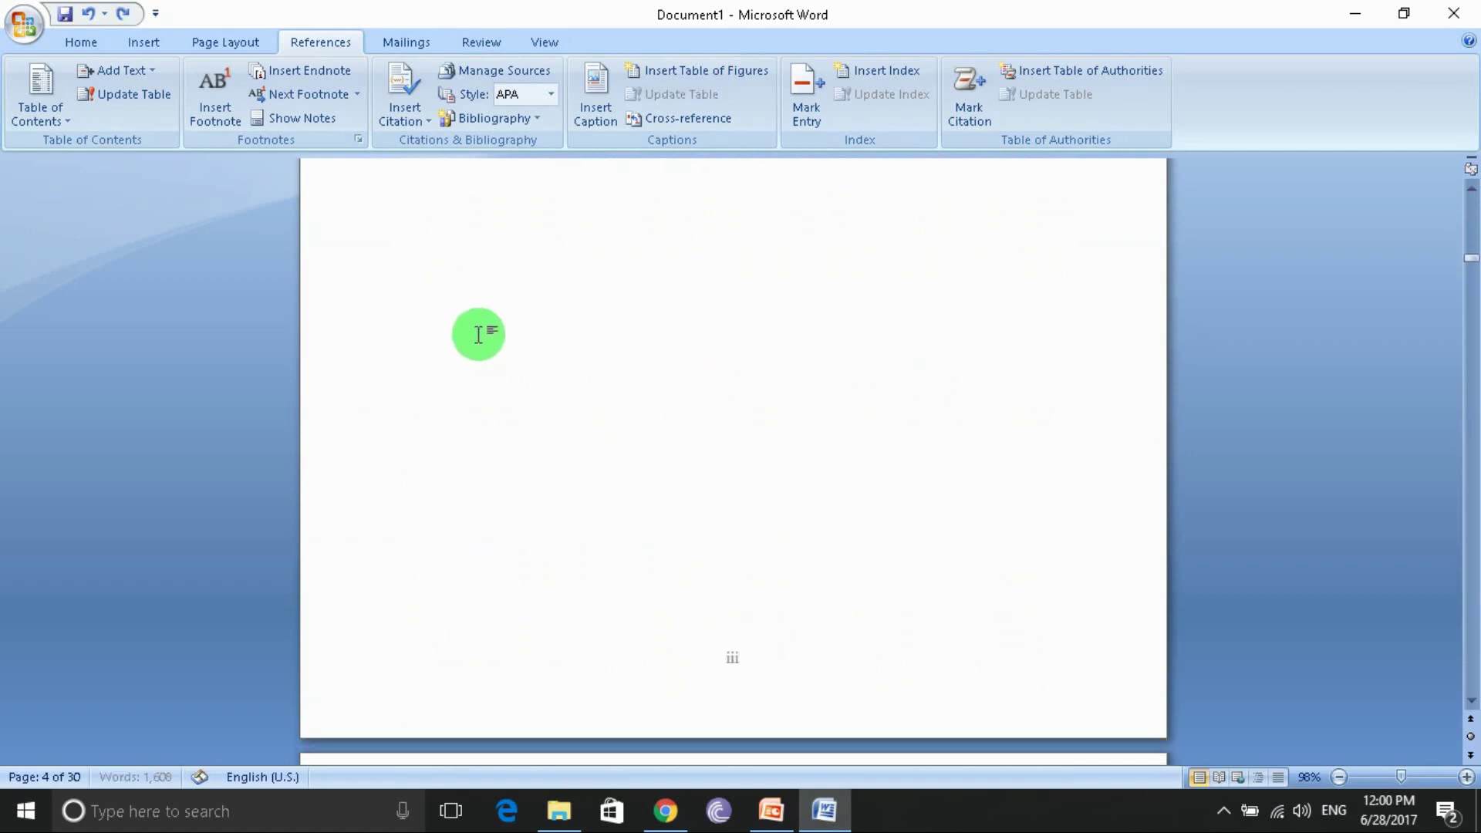
{"action": "key", "text": "BackSpace"}
{"action": "key", "text": "BackSpace"}
{"action": "key", "text": "BackSpace"}
{"action": "scroll", "coordinate": [494, 332], "scroll_direction": "down", "scroll_amount": 5}
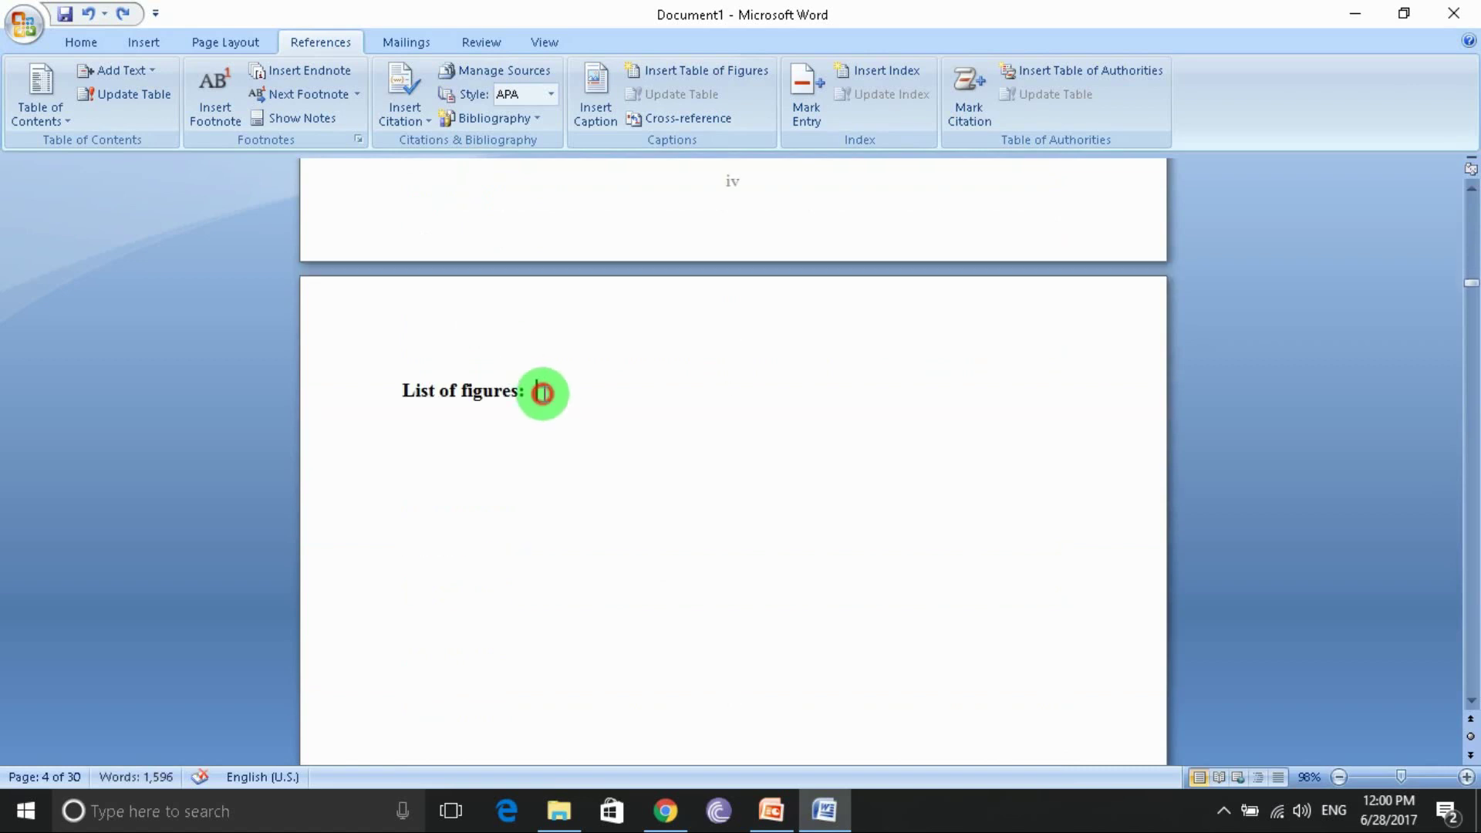
- Add a page break after 'List of figures:' and set the new line to Normal style
{"action": "left_click", "coordinate": [542, 393]}
{"action": "key", "text": "ctrl+Return"}
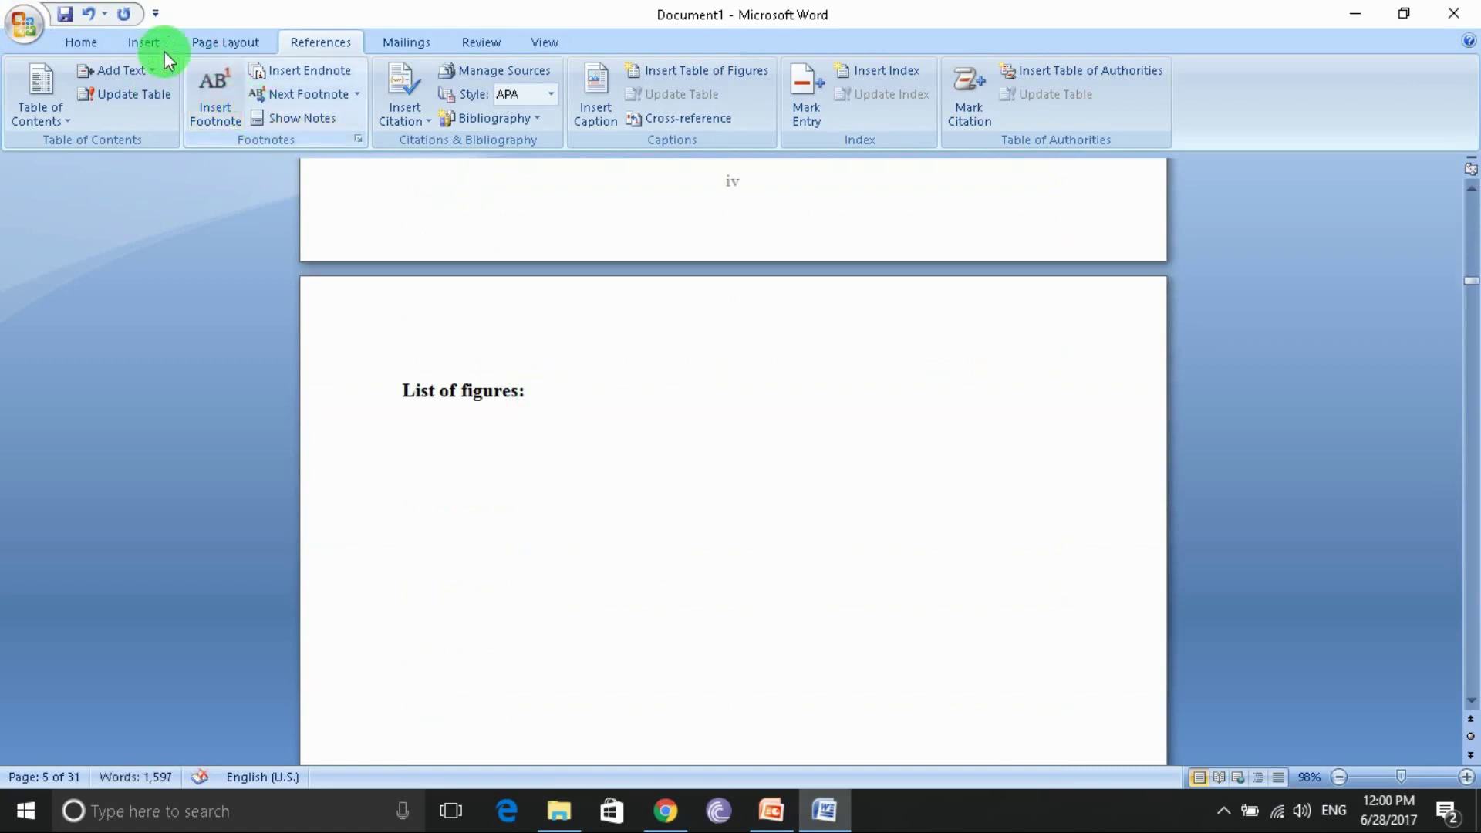
{"action": "left_click", "coordinate": [77, 41]}
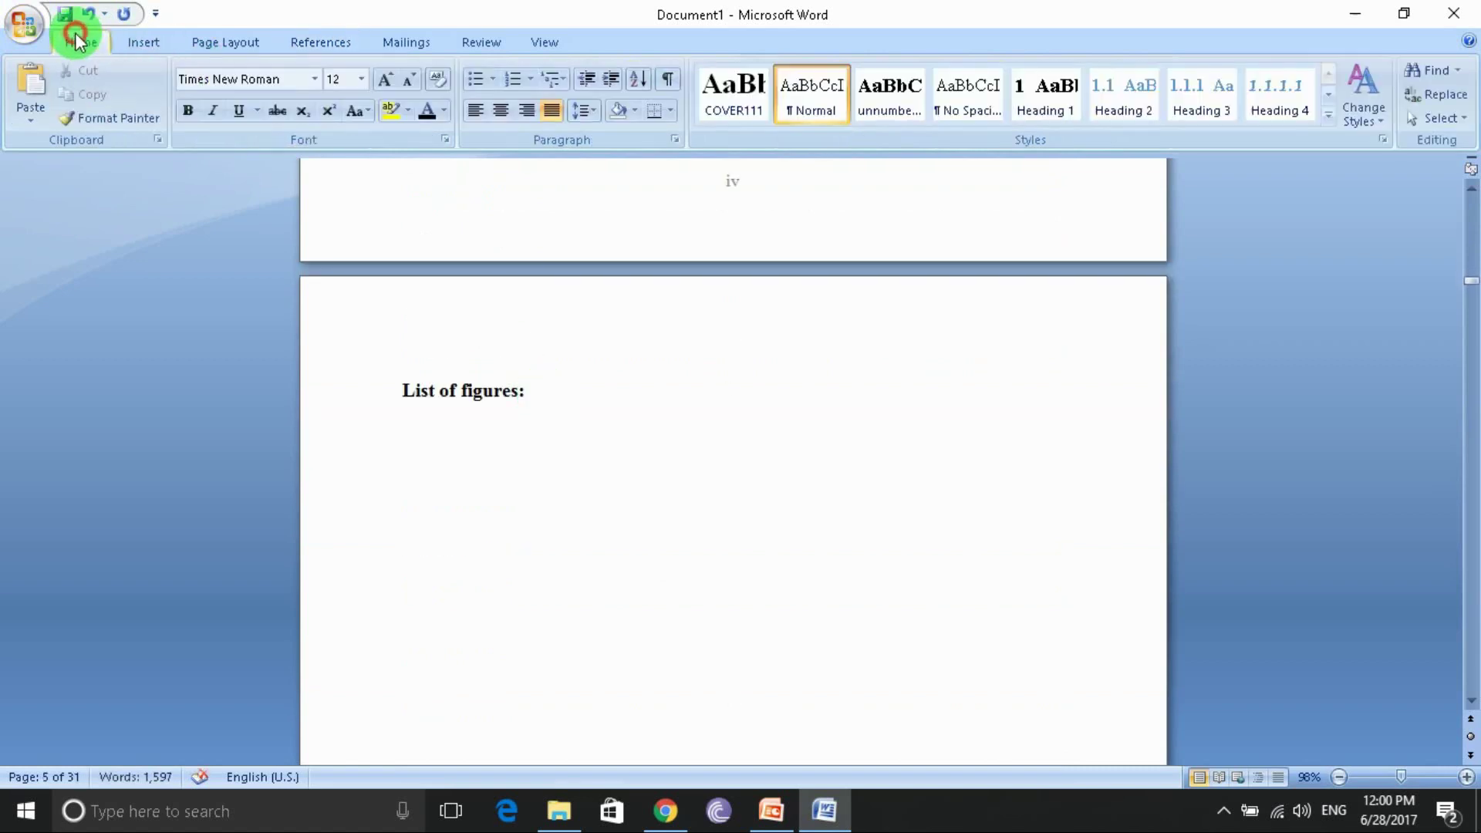
{"action": "left_click", "coordinate": [802, 112]}
{"action": "scroll", "coordinate": [638, 287], "scroll_direction": "down", "scroll_amount": 5}
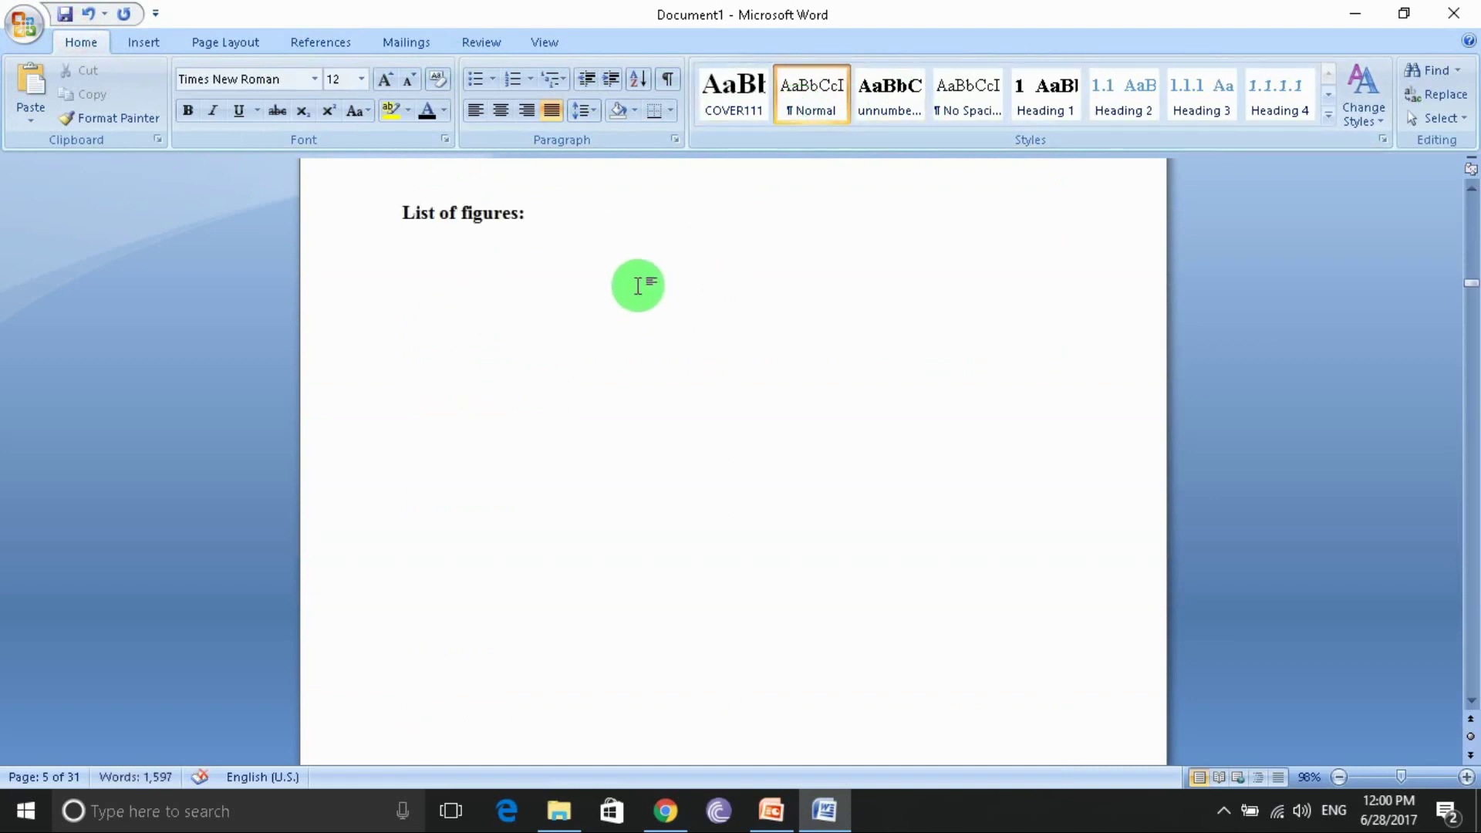
{"action": "left_click", "coordinate": [455, 322]}
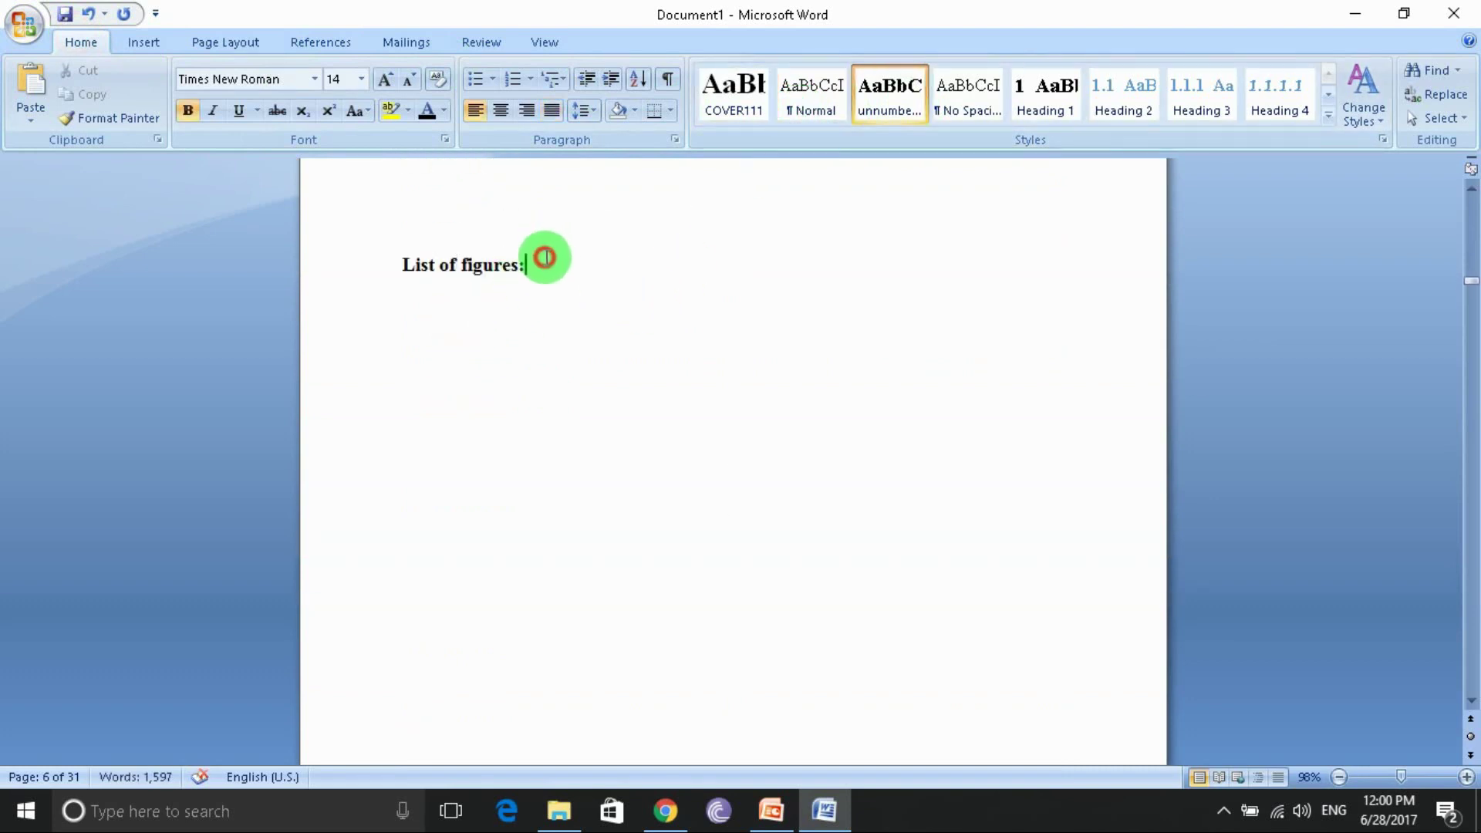
{"action": "scroll", "coordinate": [540, 513], "scroll_direction": "down", "scroll_amount": 3}
{"action": "scroll", "coordinate": [544, 515], "scroll_direction": "down", "scroll_amount": 3}
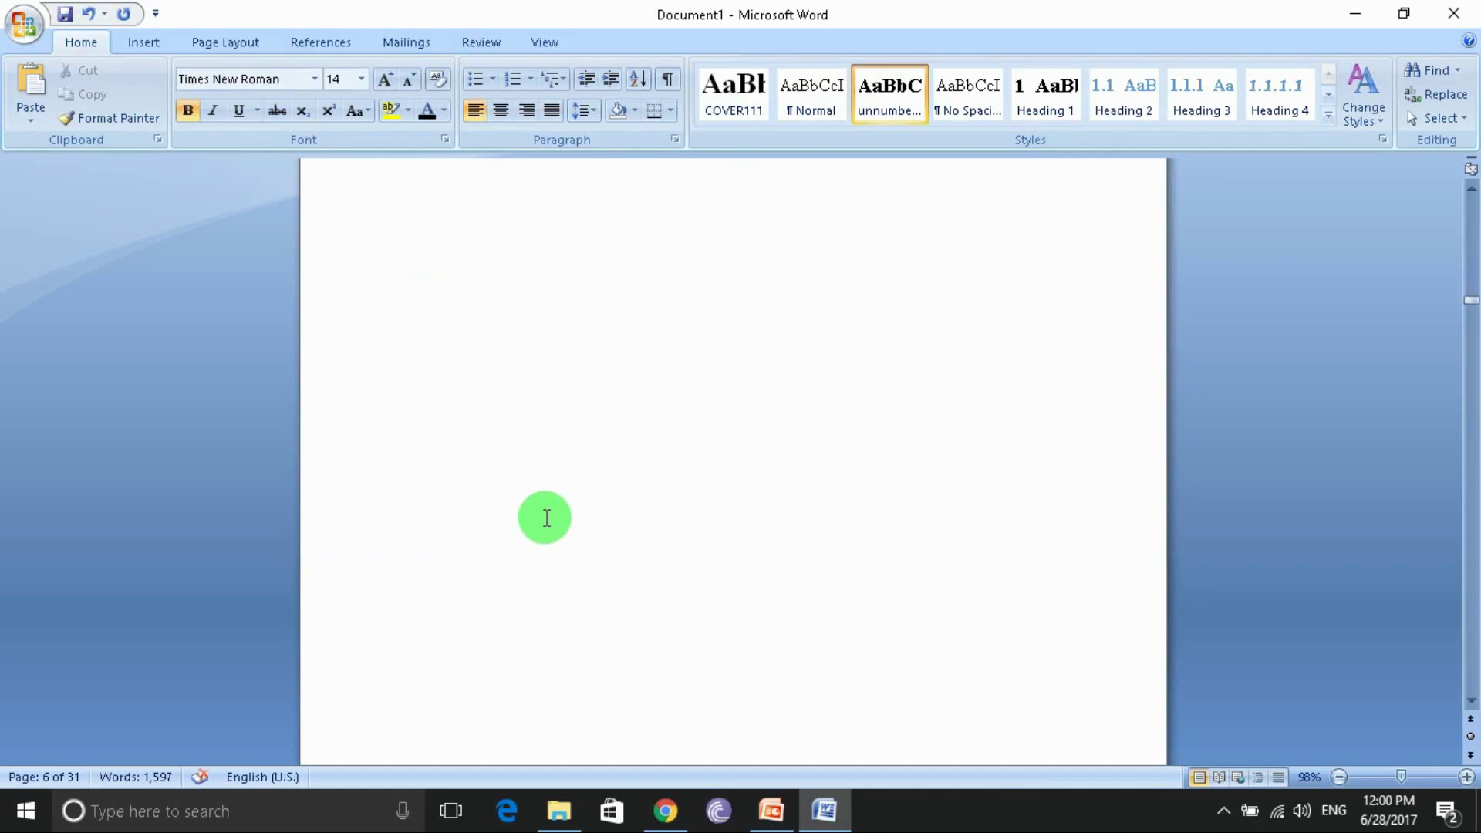
{"action": "scroll", "coordinate": [546, 516], "scroll_direction": "down", "scroll_amount": 2}
- Undo that, then add a Normal-style blank line directly under the heading, removing the stray heading page
{"action": "key", "text": "ctrl+z"}
{"action": "key", "text": "ctrl+z"}
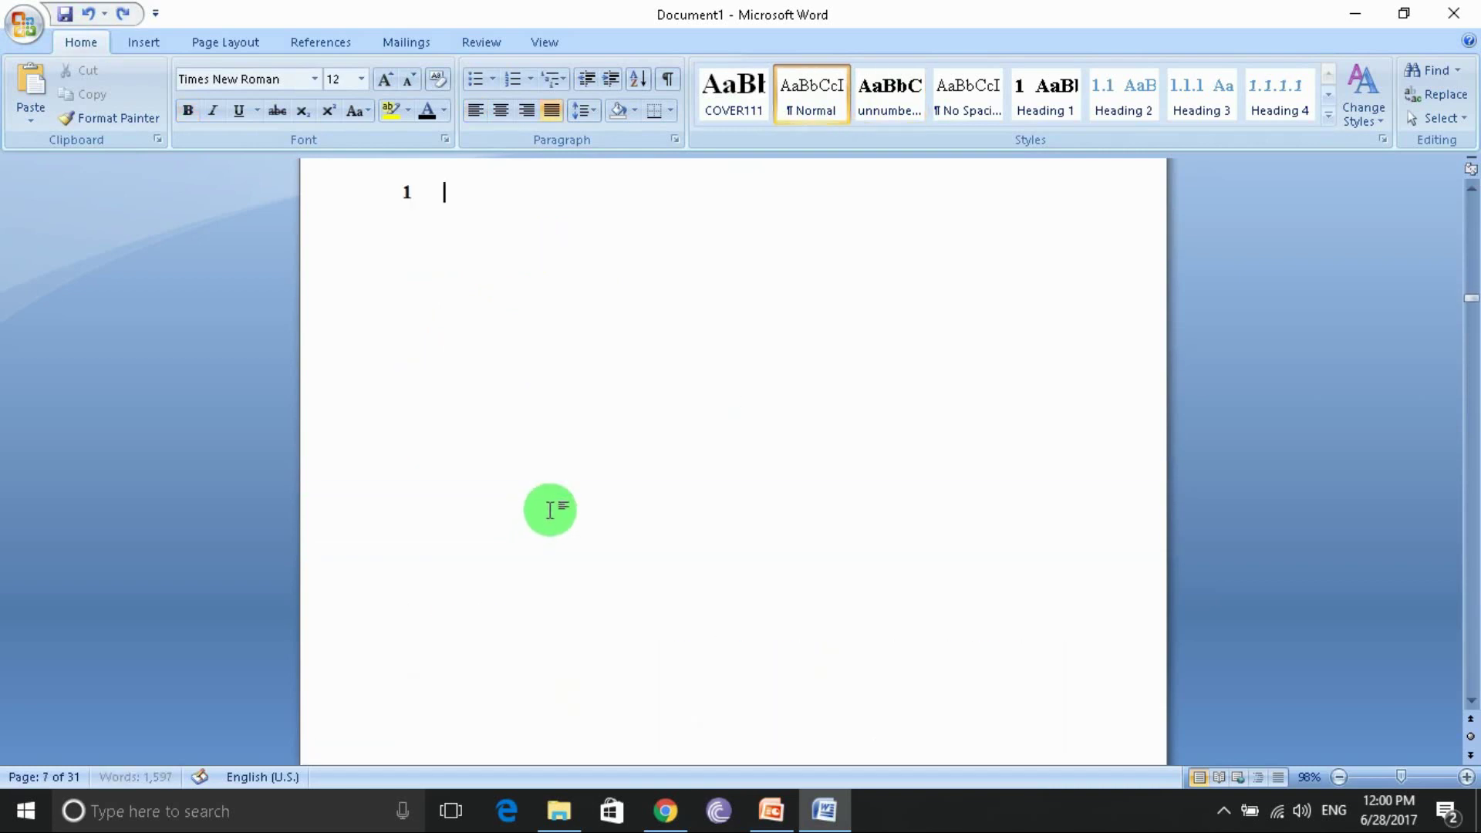
{"action": "key", "text": "ctrl+z"}
{"action": "scroll", "coordinate": [545, 455], "scroll_direction": "up", "scroll_amount": 3}
{"action": "key", "text": "Return"}
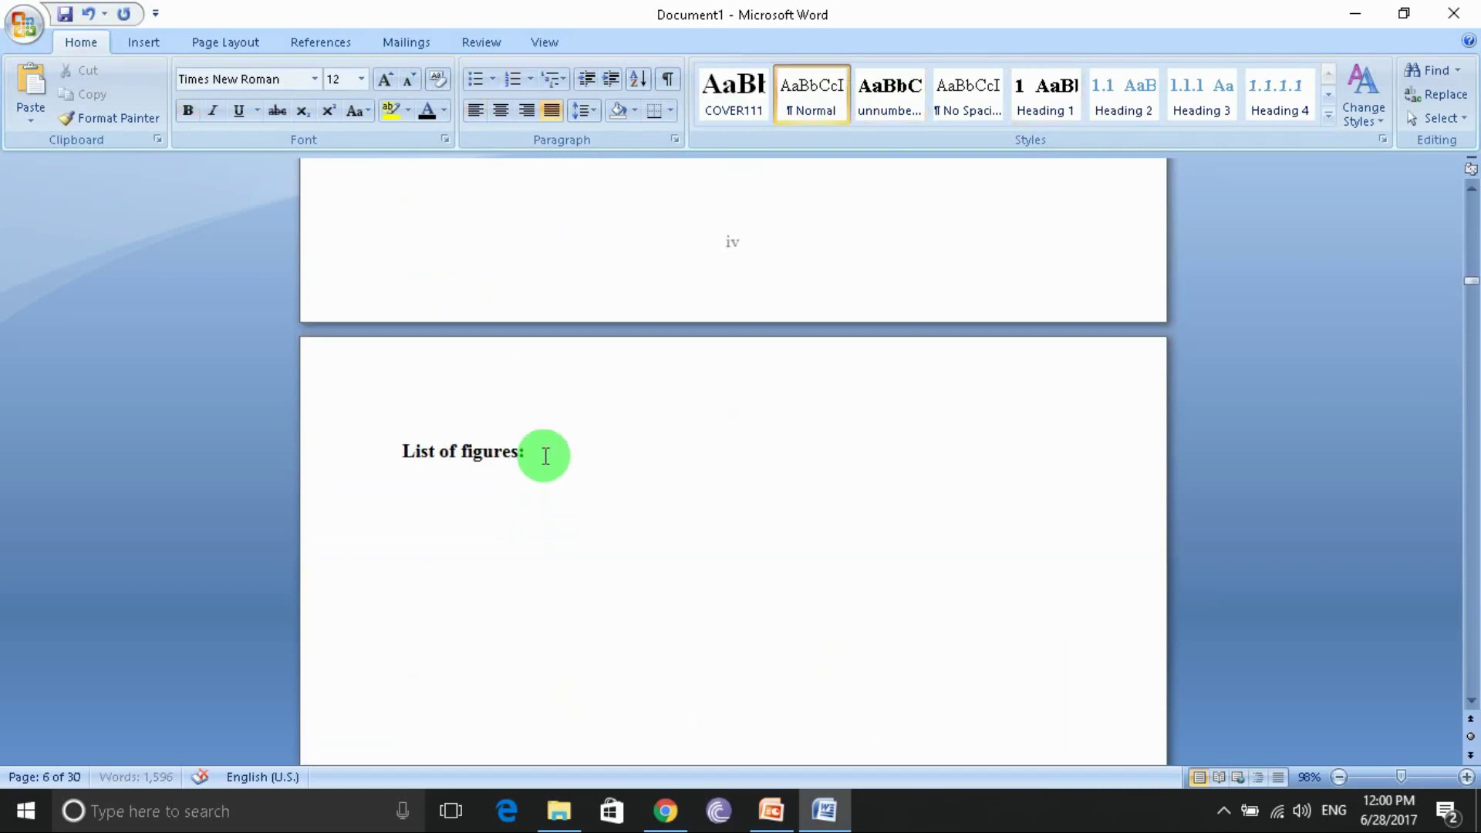
{"action": "left_click", "coordinate": [814, 115]}
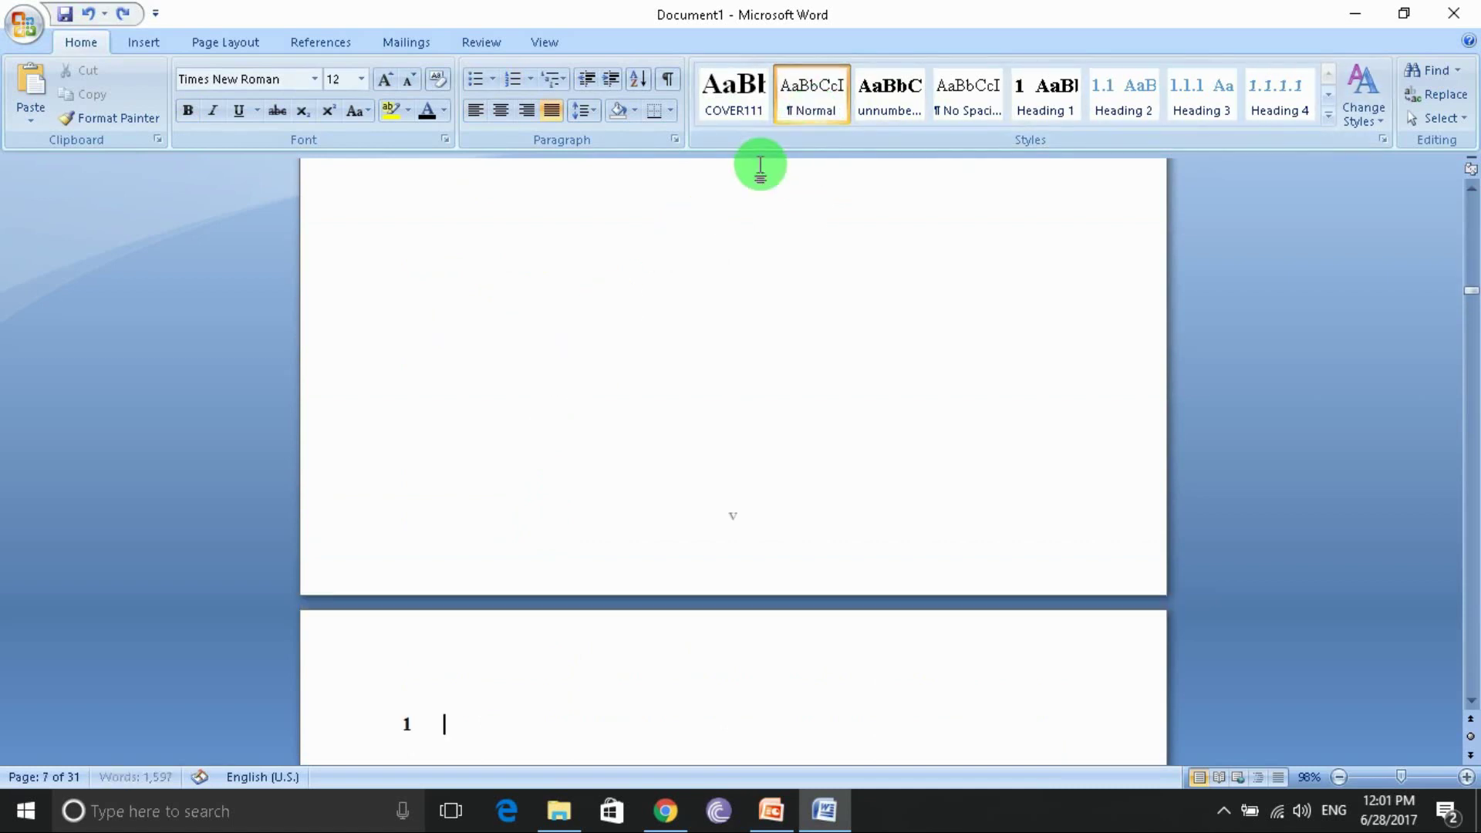
{"action": "key", "text": "BackSpace"}
{"action": "left_click", "coordinate": [416, 236]}
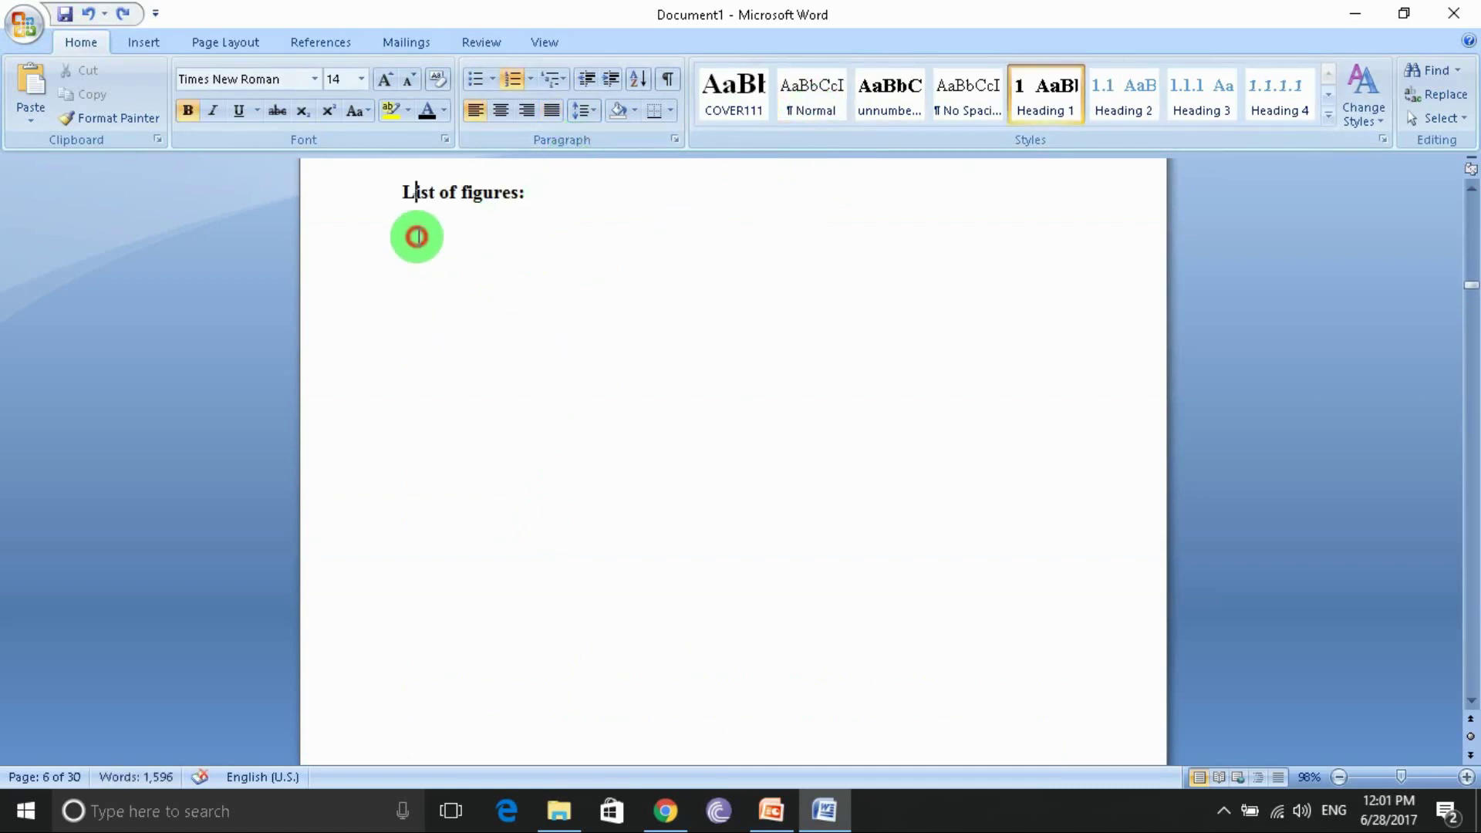
{"action": "left_click", "coordinate": [398, 238]}
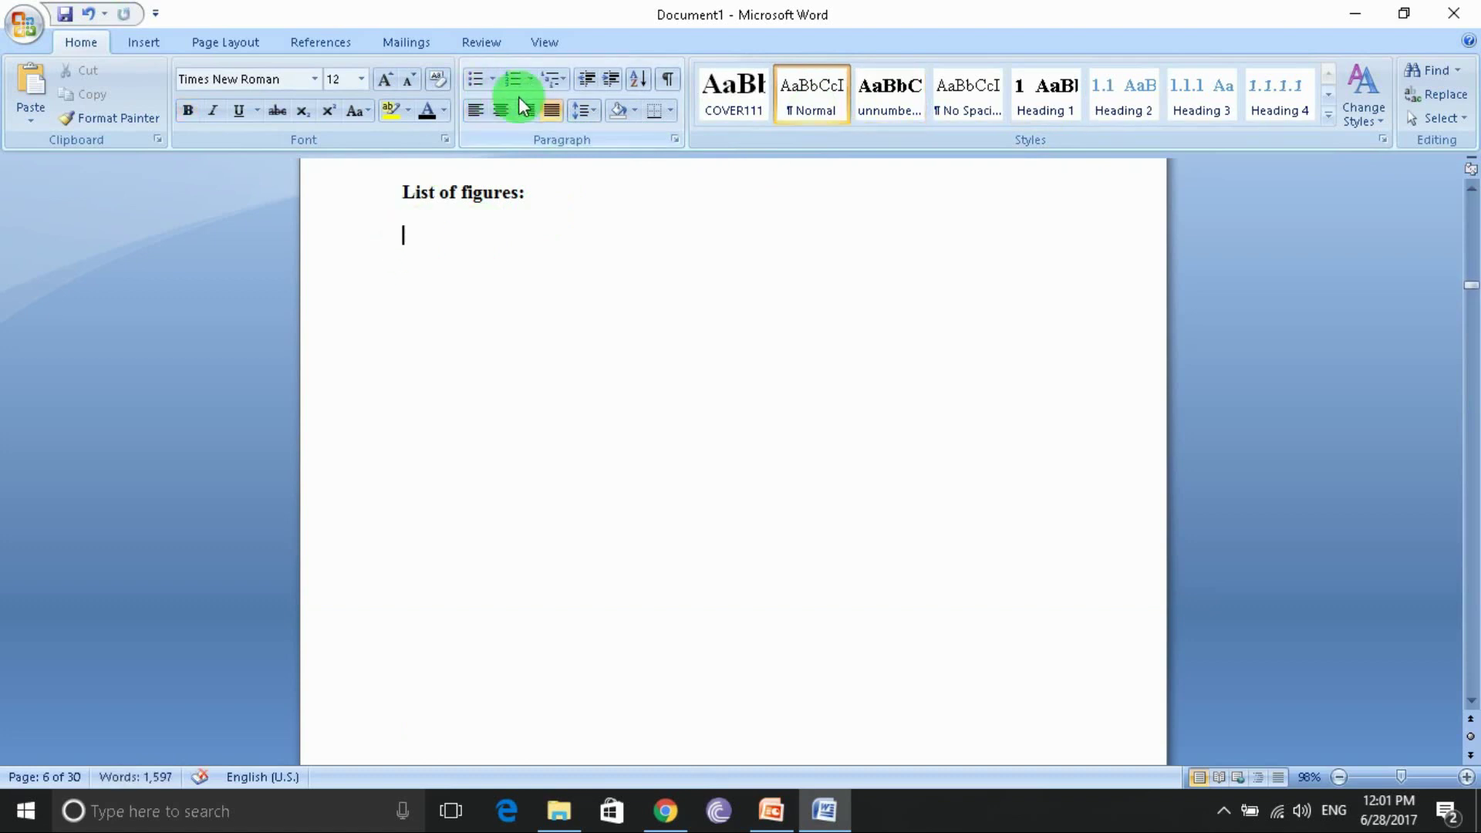
{"action": "left_click", "coordinate": [320, 42]}
{"action": "left_click", "coordinate": [144, 41]}
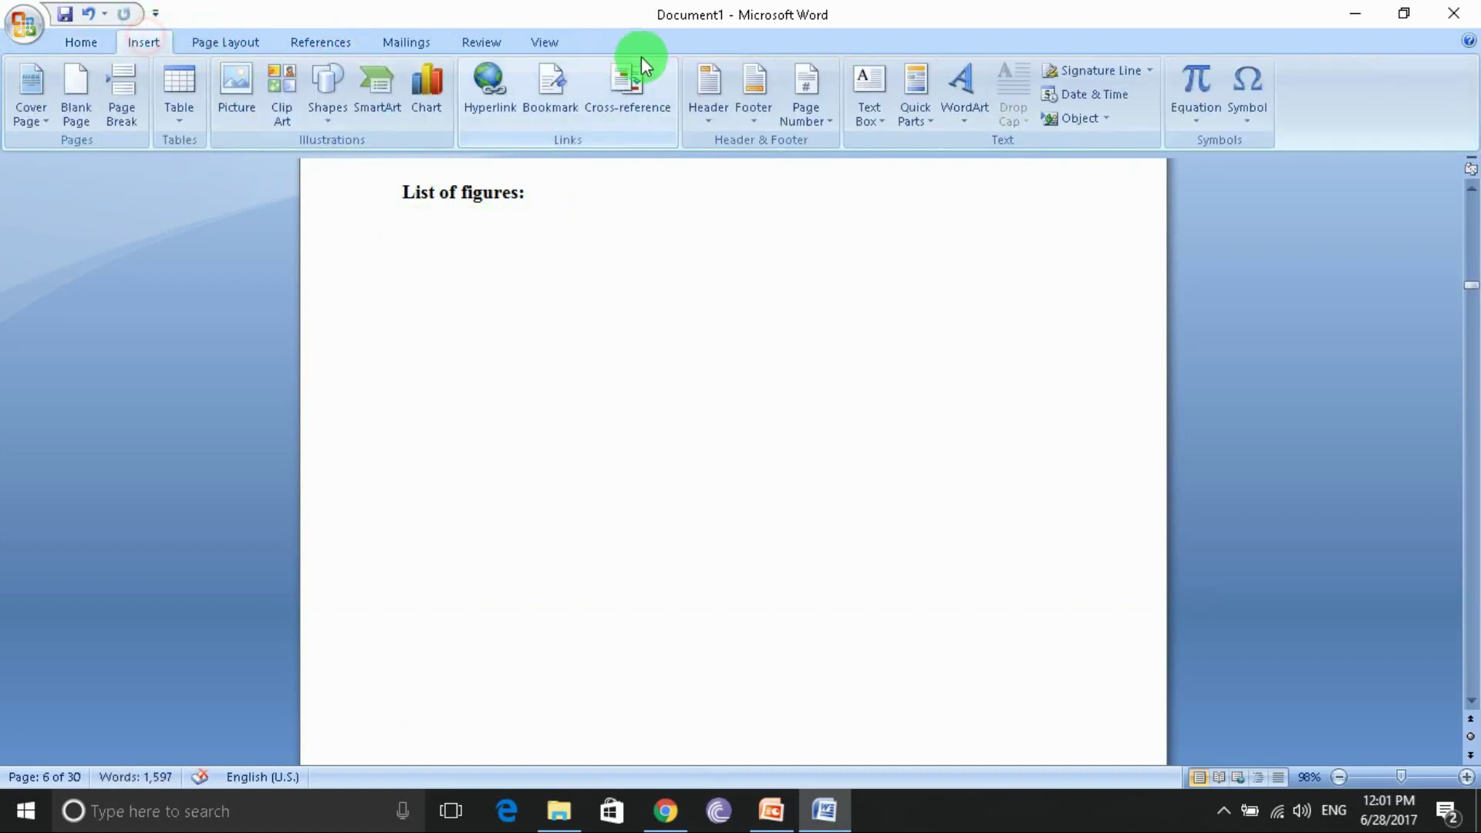
- Insert a table of figures using the Figure caption label under the List of figures heading
{"action": "left_click", "coordinate": [333, 46]}
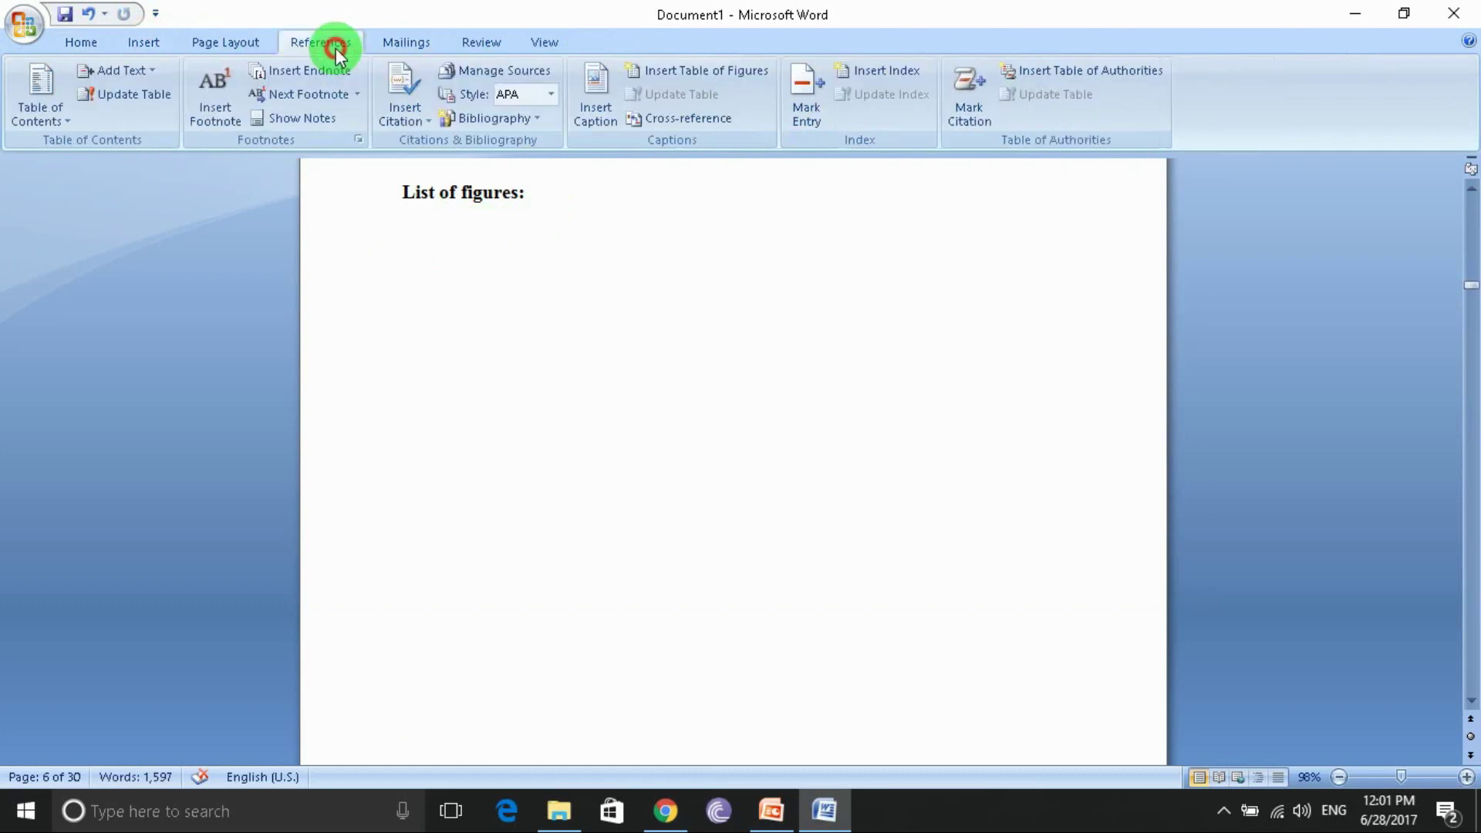
{"action": "left_click", "coordinate": [738, 80]}
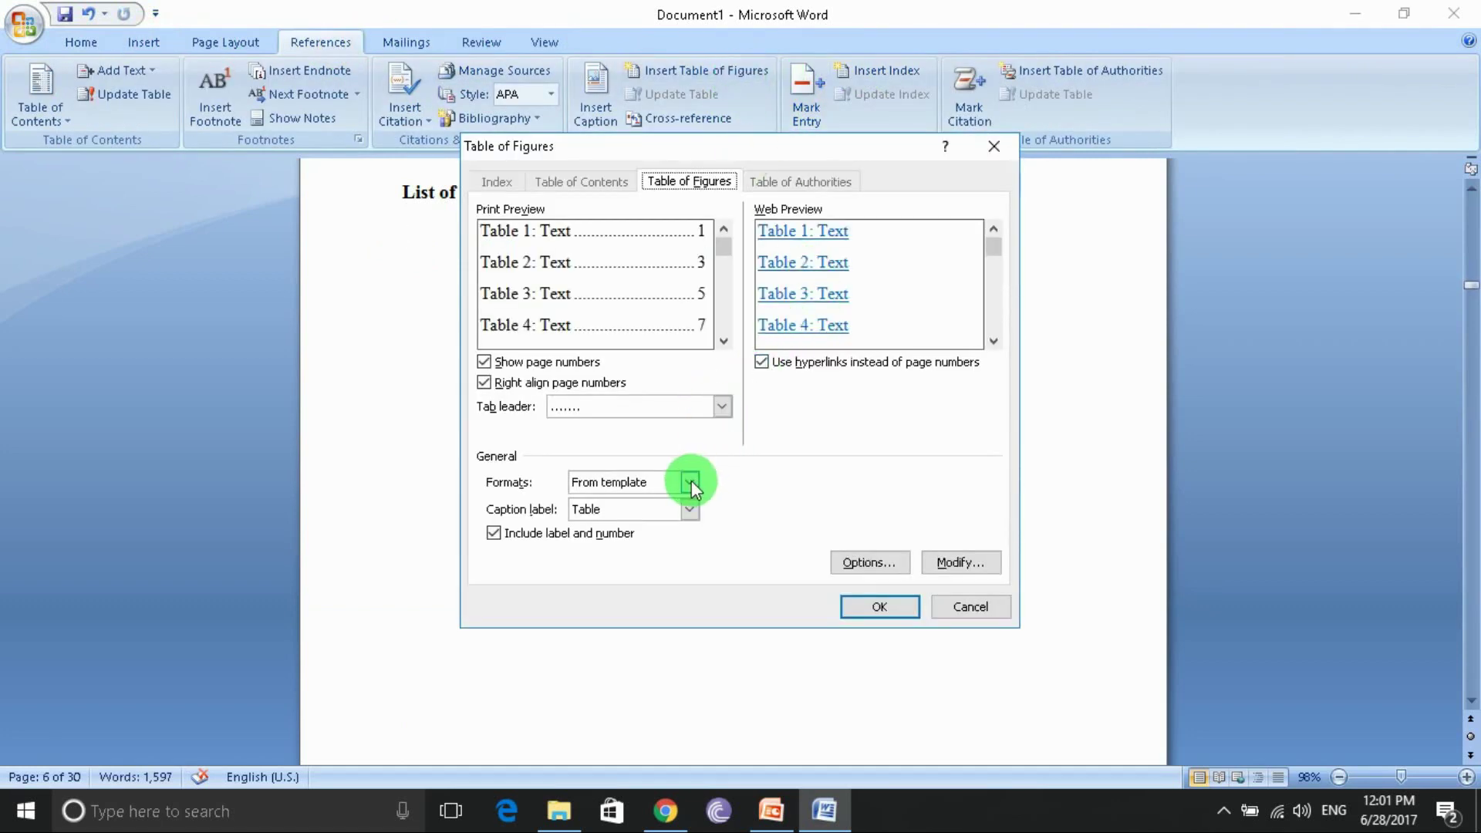
{"action": "left_click", "coordinate": [723, 407]}
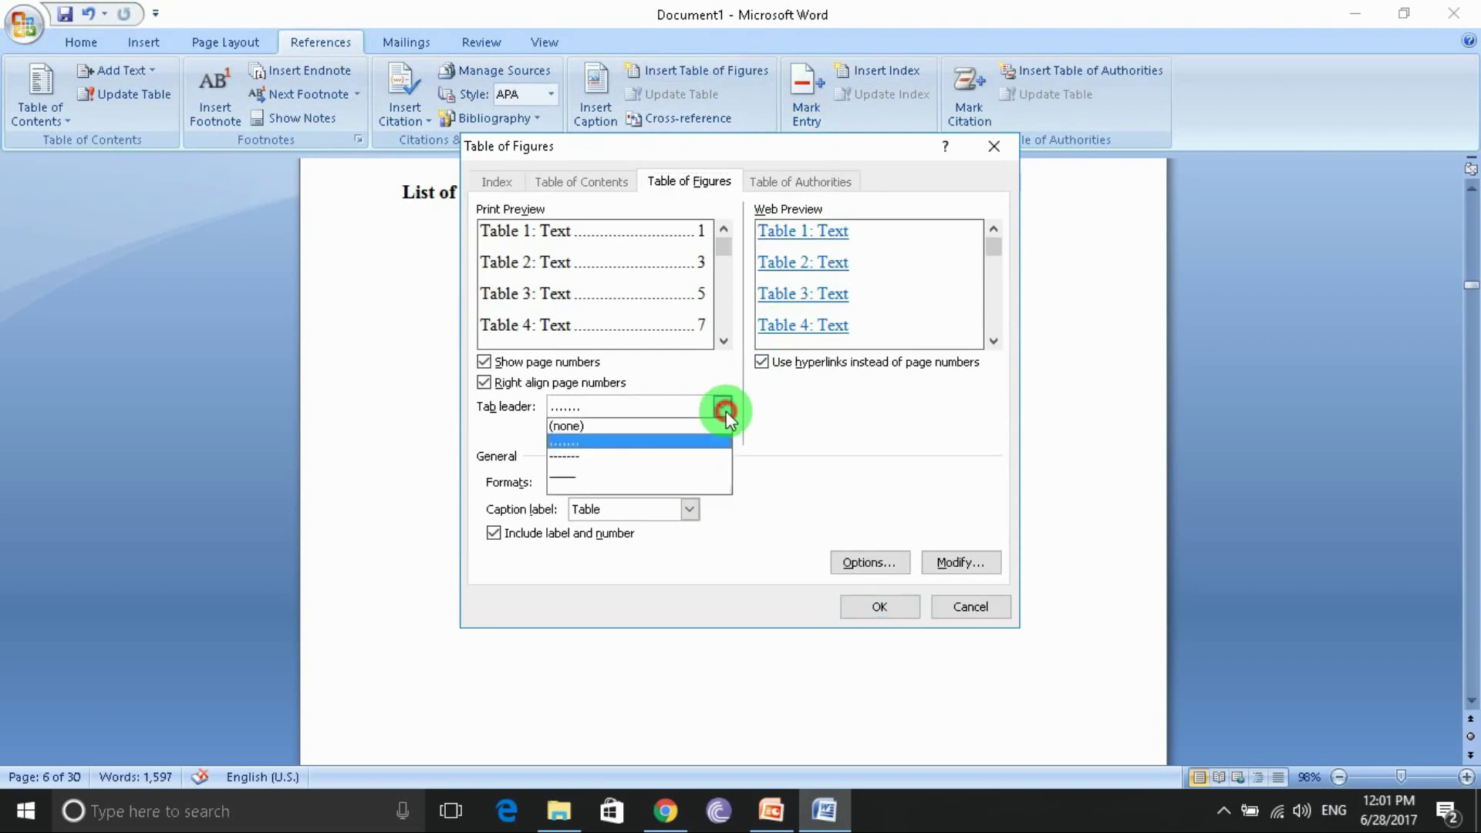
{"action": "left_click", "coordinate": [776, 484]}
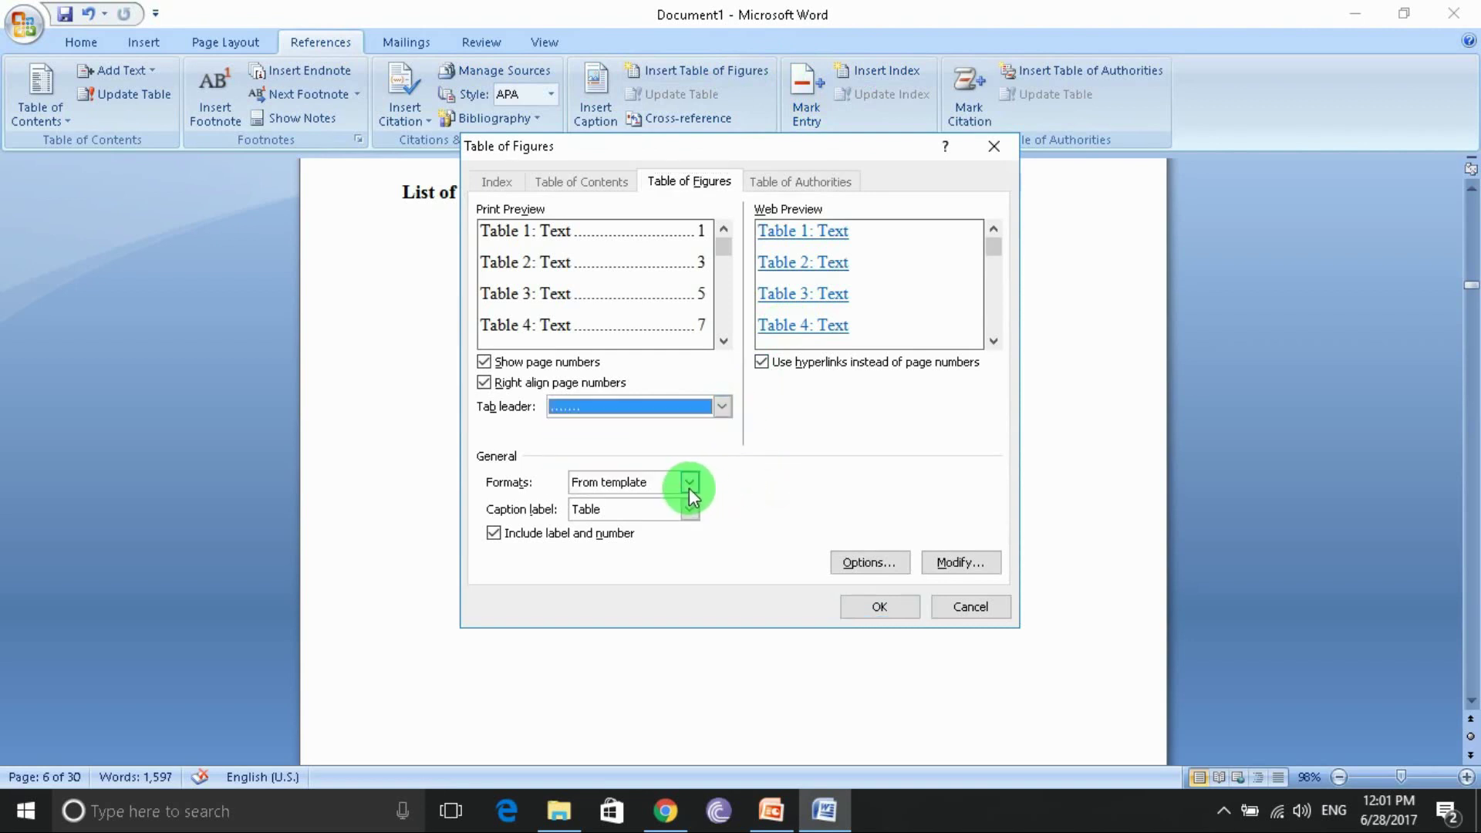
{"action": "left_click", "coordinate": [689, 509]}
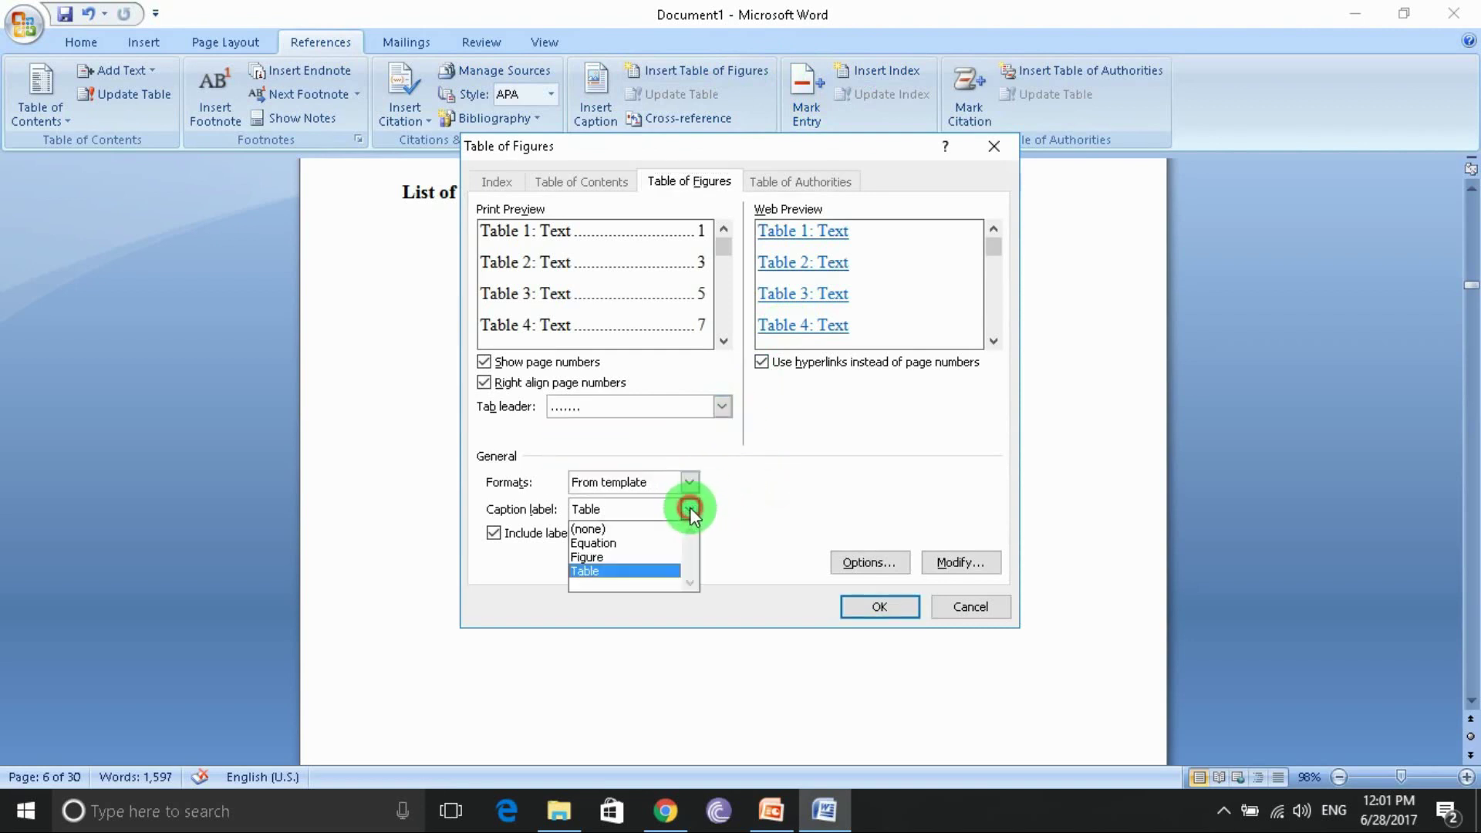
{"action": "left_click", "coordinate": [638, 556]}
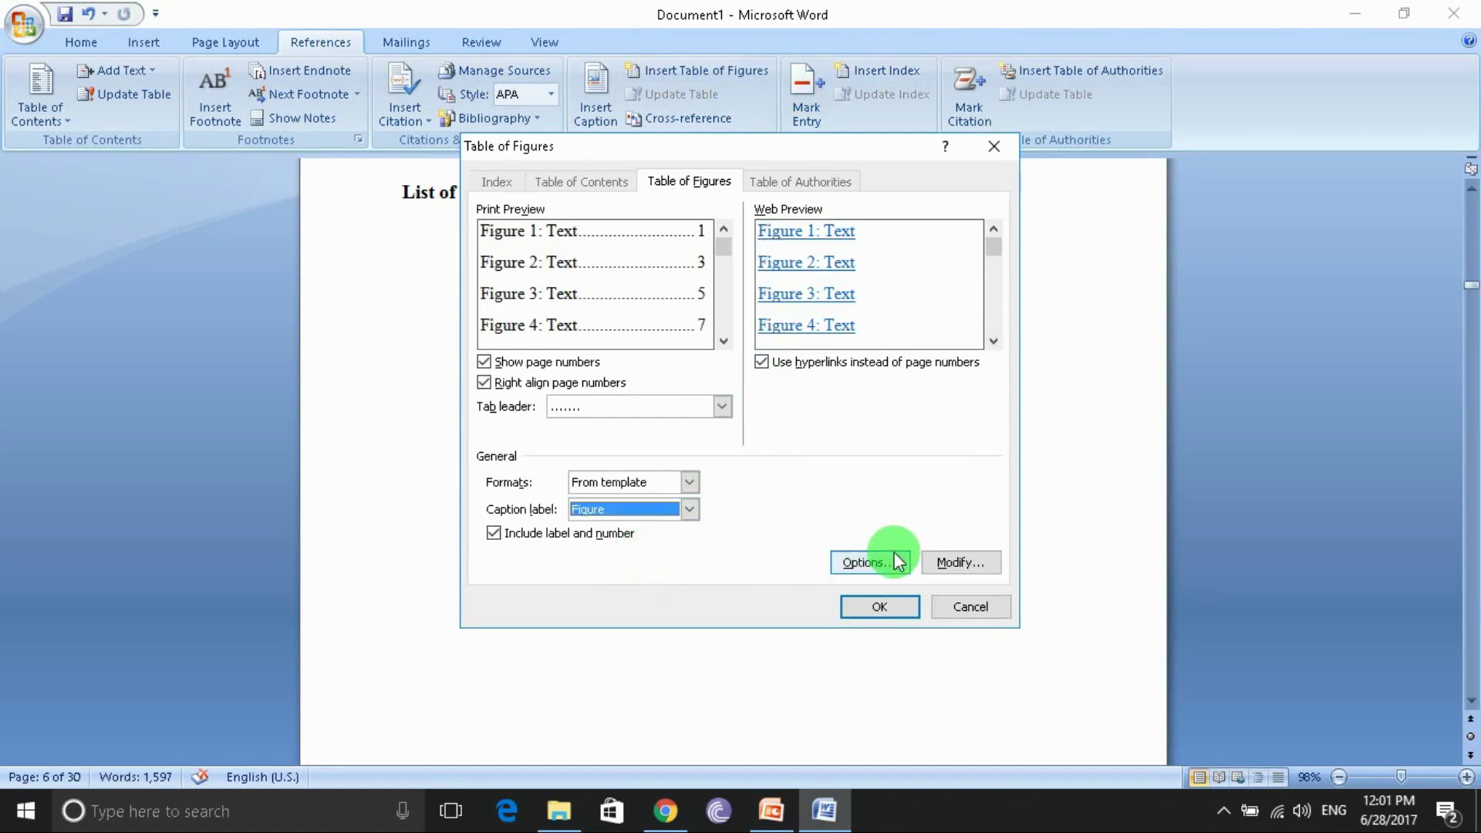
{"action": "left_click", "coordinate": [890, 604]}
- Place the insertion point on the empty line below the Tables of contents heading
{"action": "scroll", "coordinate": [671, 364], "scroll_direction": "up", "scroll_amount": 2}
{"action": "scroll", "coordinate": [671, 359], "scroll_direction": "up", "scroll_amount": 8}
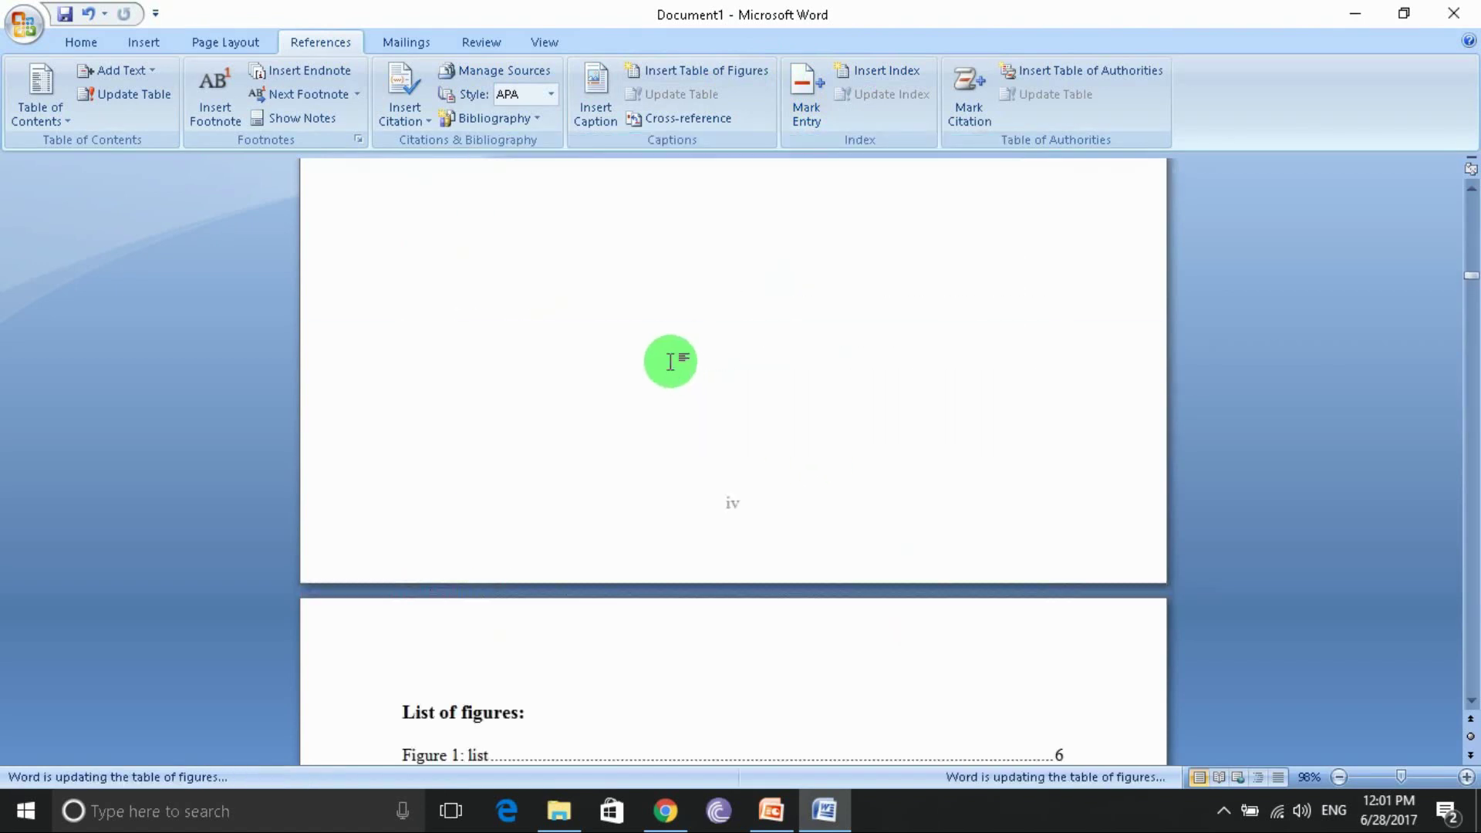
{"action": "scroll", "coordinate": [676, 382], "scroll_direction": "down", "scroll_amount": 4}
{"action": "scroll", "coordinate": [677, 381], "scroll_direction": "up", "scroll_amount": 5}
{"action": "left_click", "coordinate": [661, 357]}
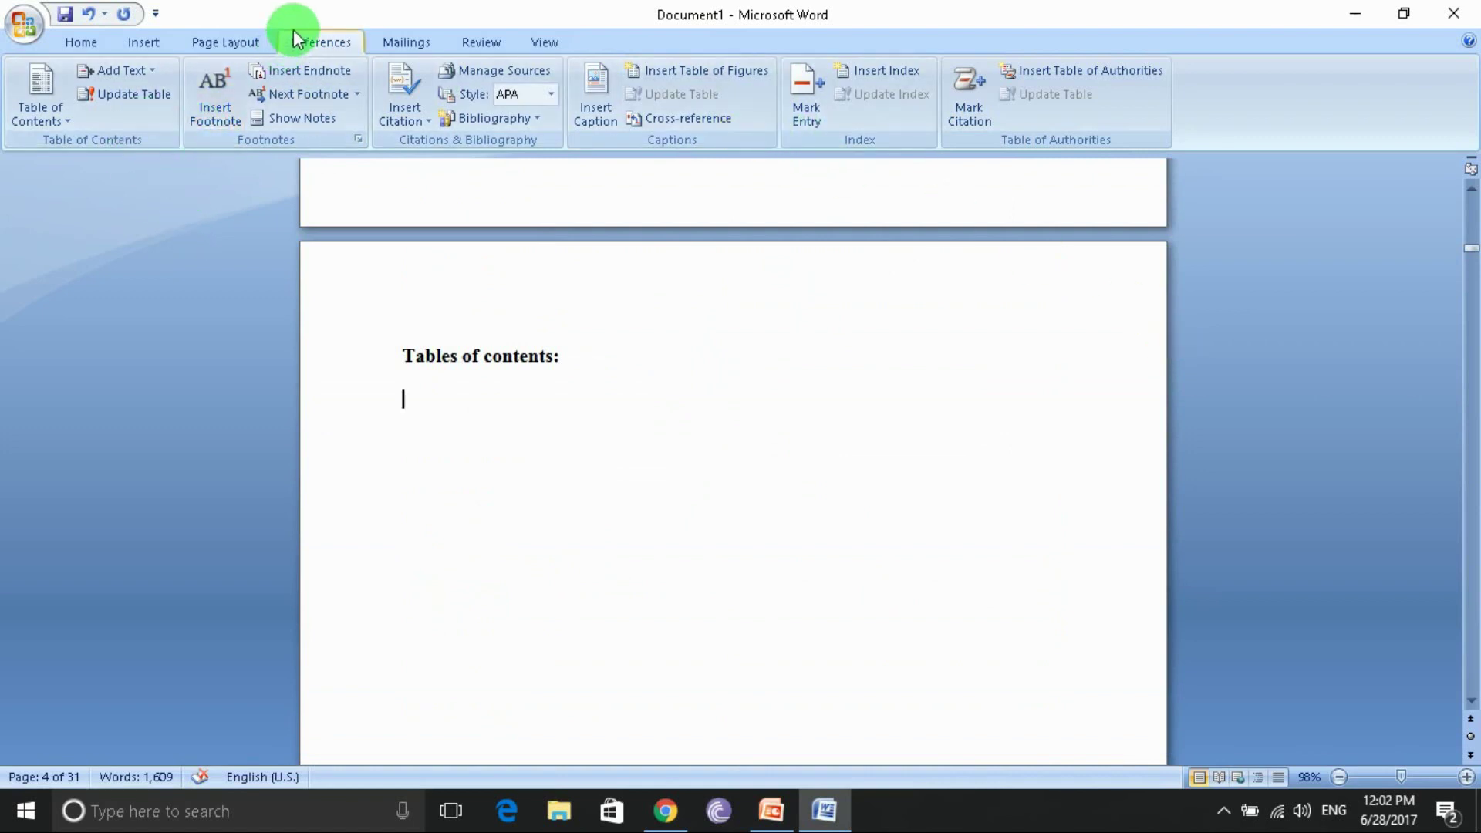
- Insert Automatic Table 2, undo it, and return to the Table of Contents menu
{"action": "left_click", "coordinate": [46, 114]}
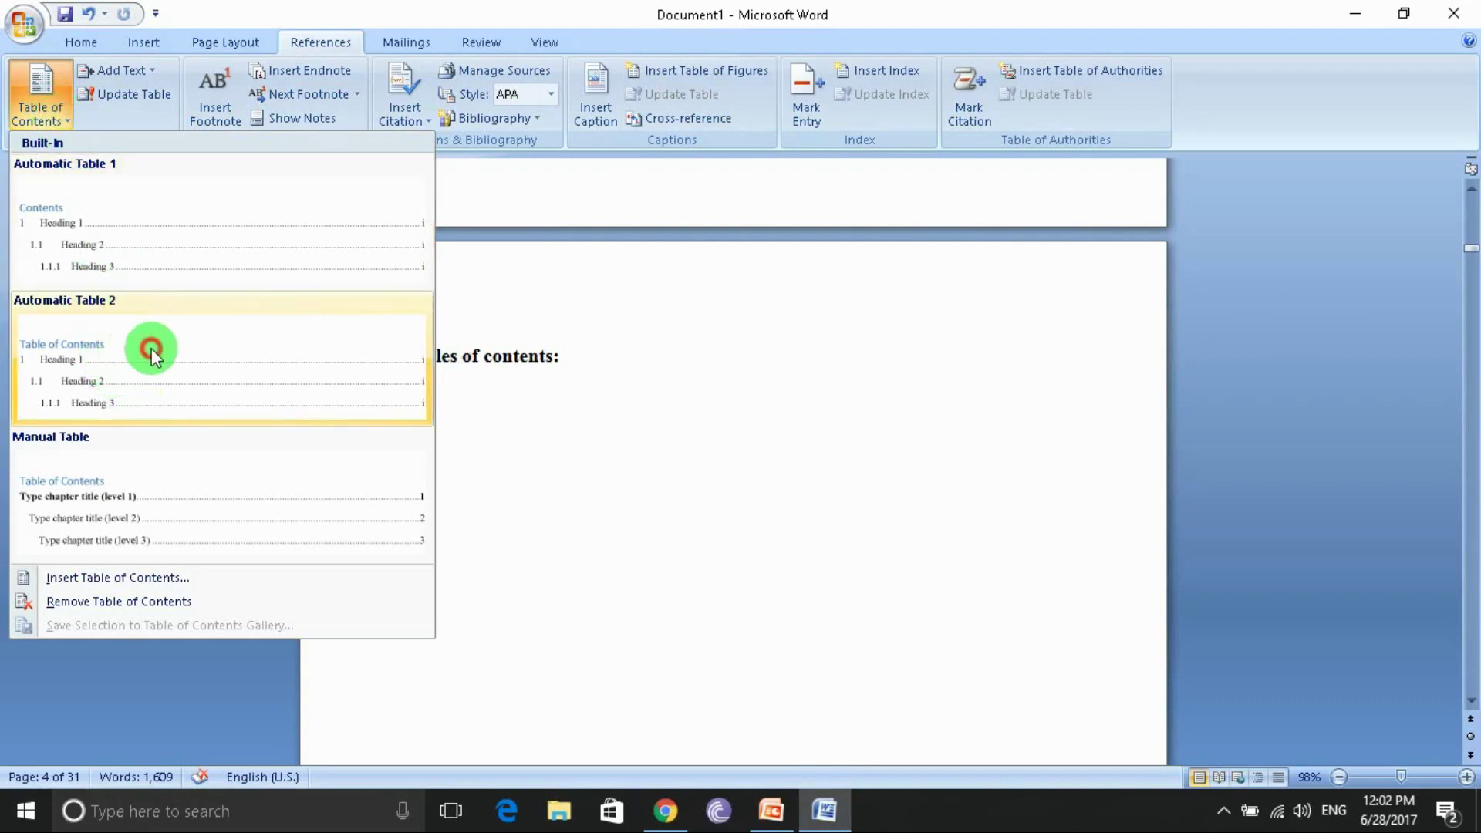
{"action": "left_click", "coordinate": [151, 349]}
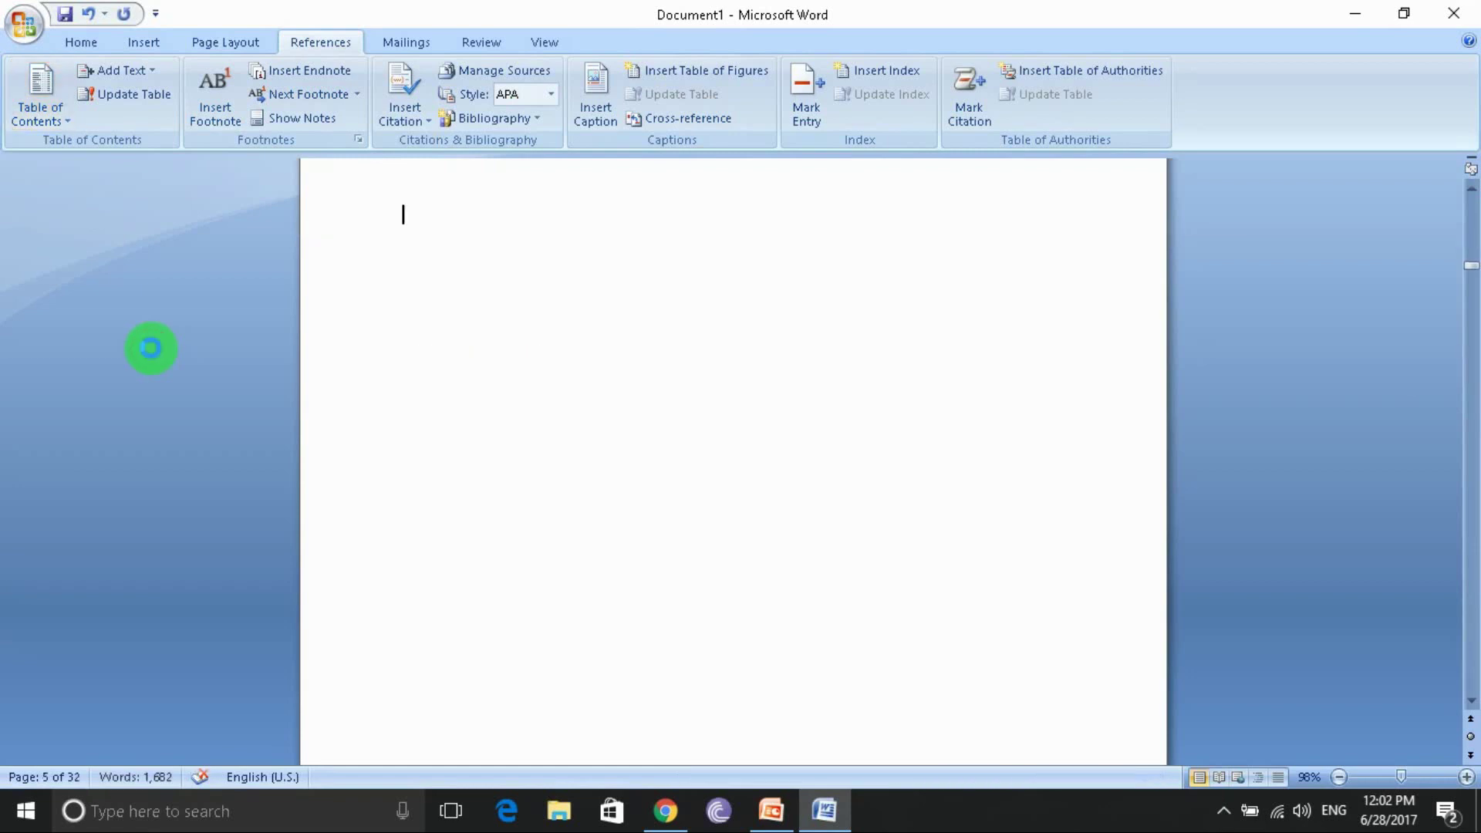
{"action": "key", "text": "ctrl+z"}
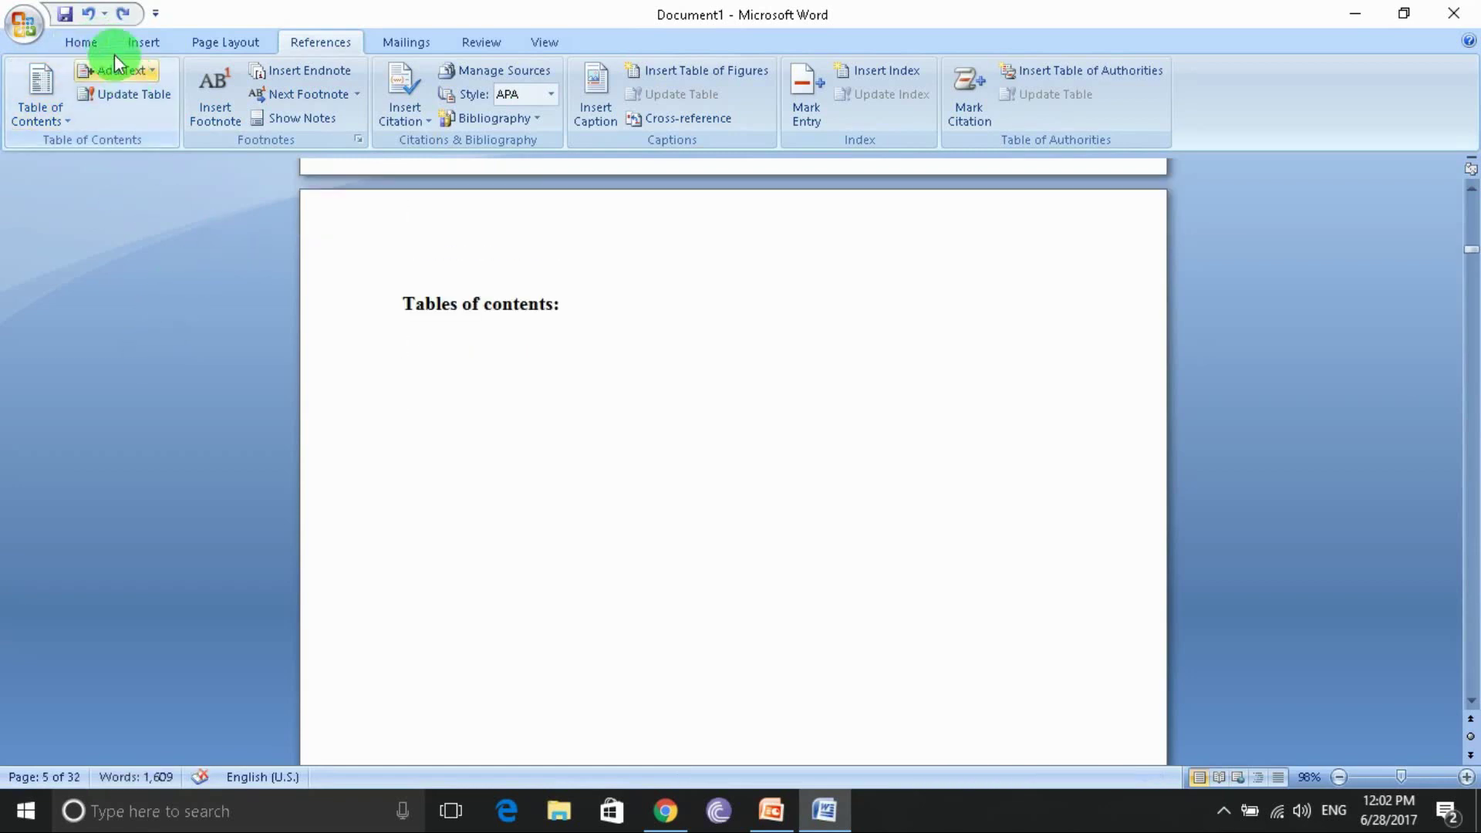
{"action": "left_click", "coordinate": [42, 92]}
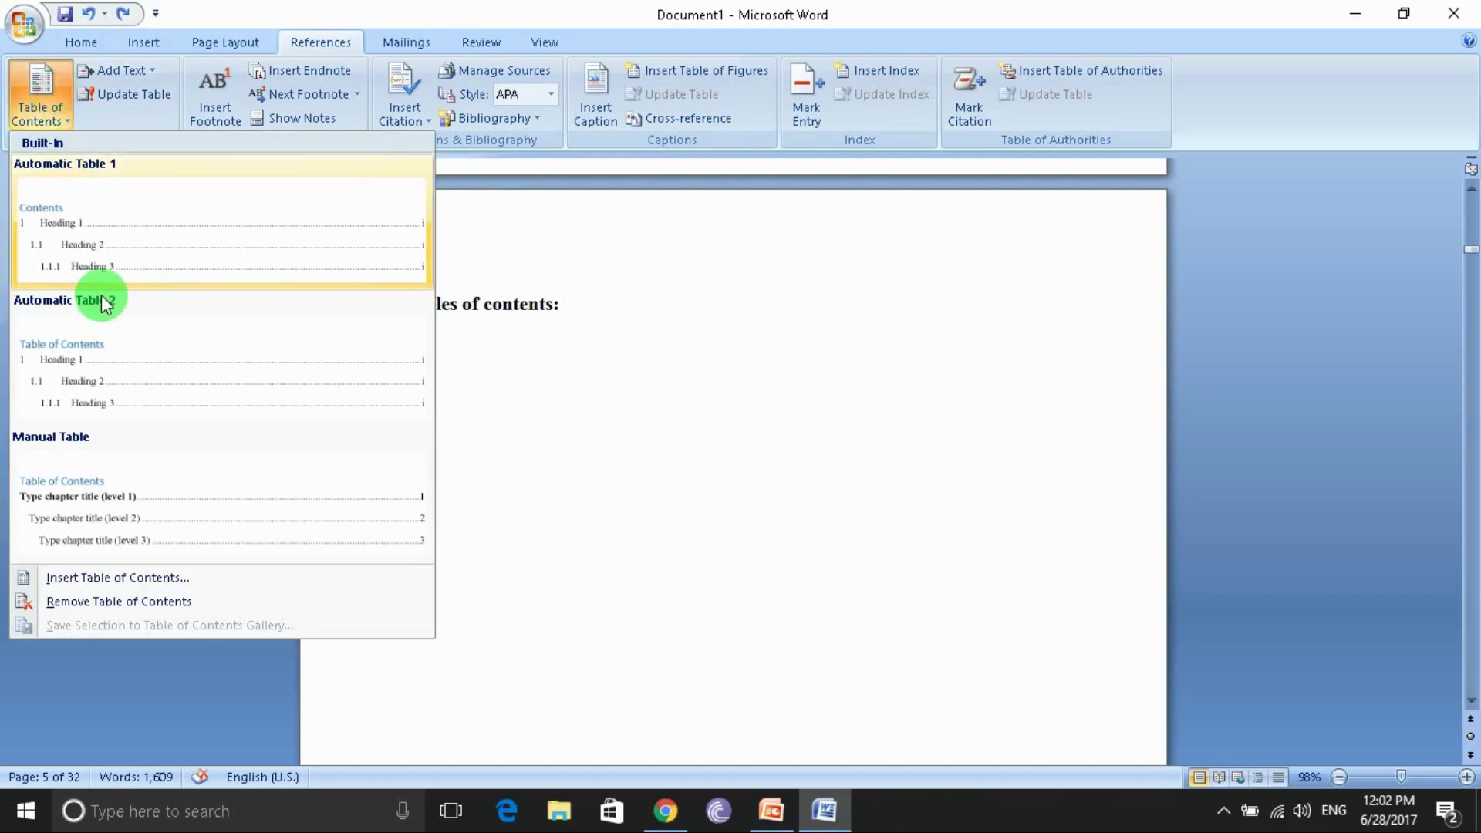
- Insert a custom table of contents, giving the unnumbered style TOC level 1
{"action": "left_click", "coordinate": [129, 579]}
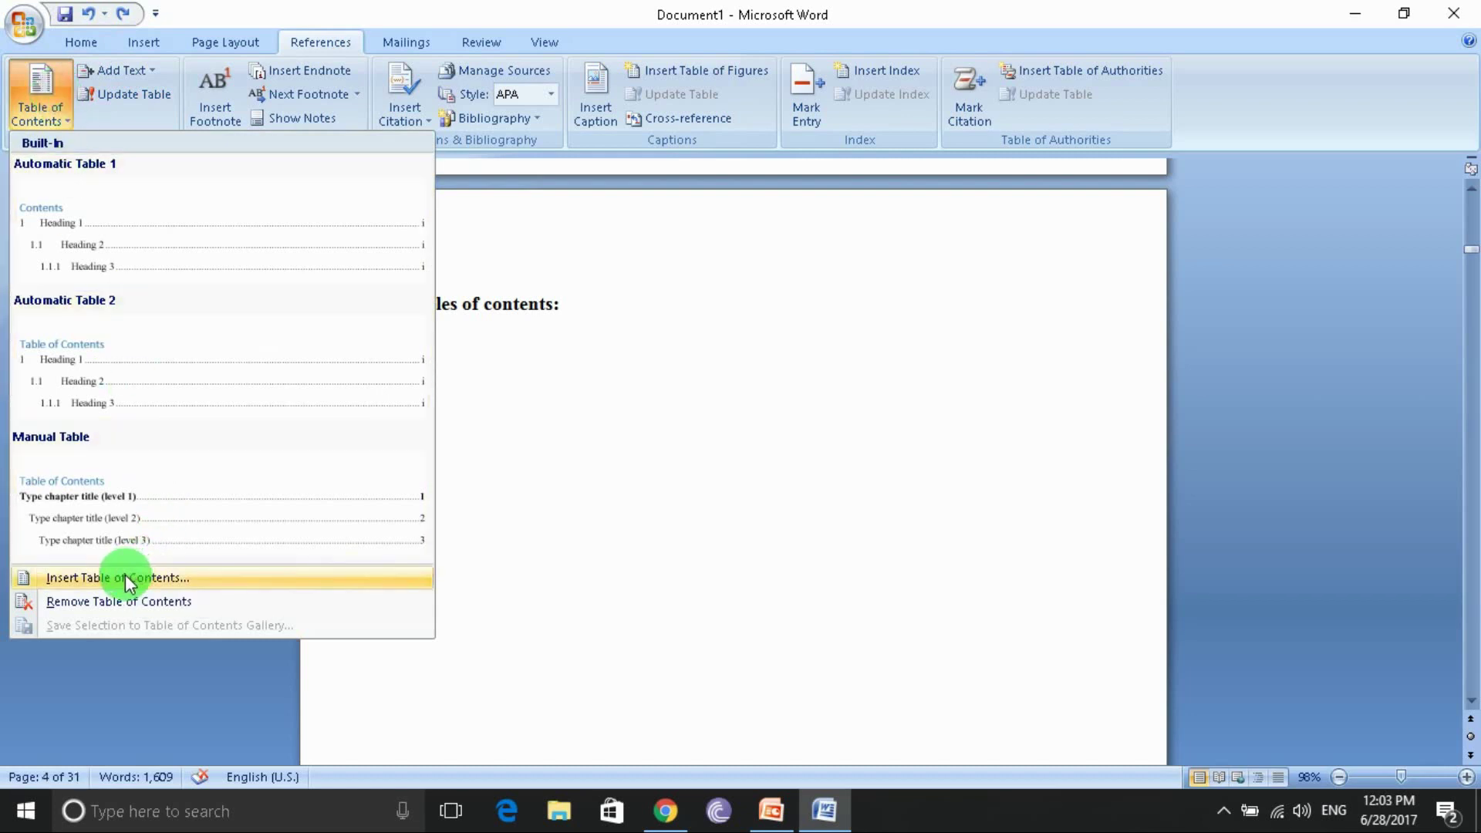
{"action": "left_click", "coordinate": [134, 578]}
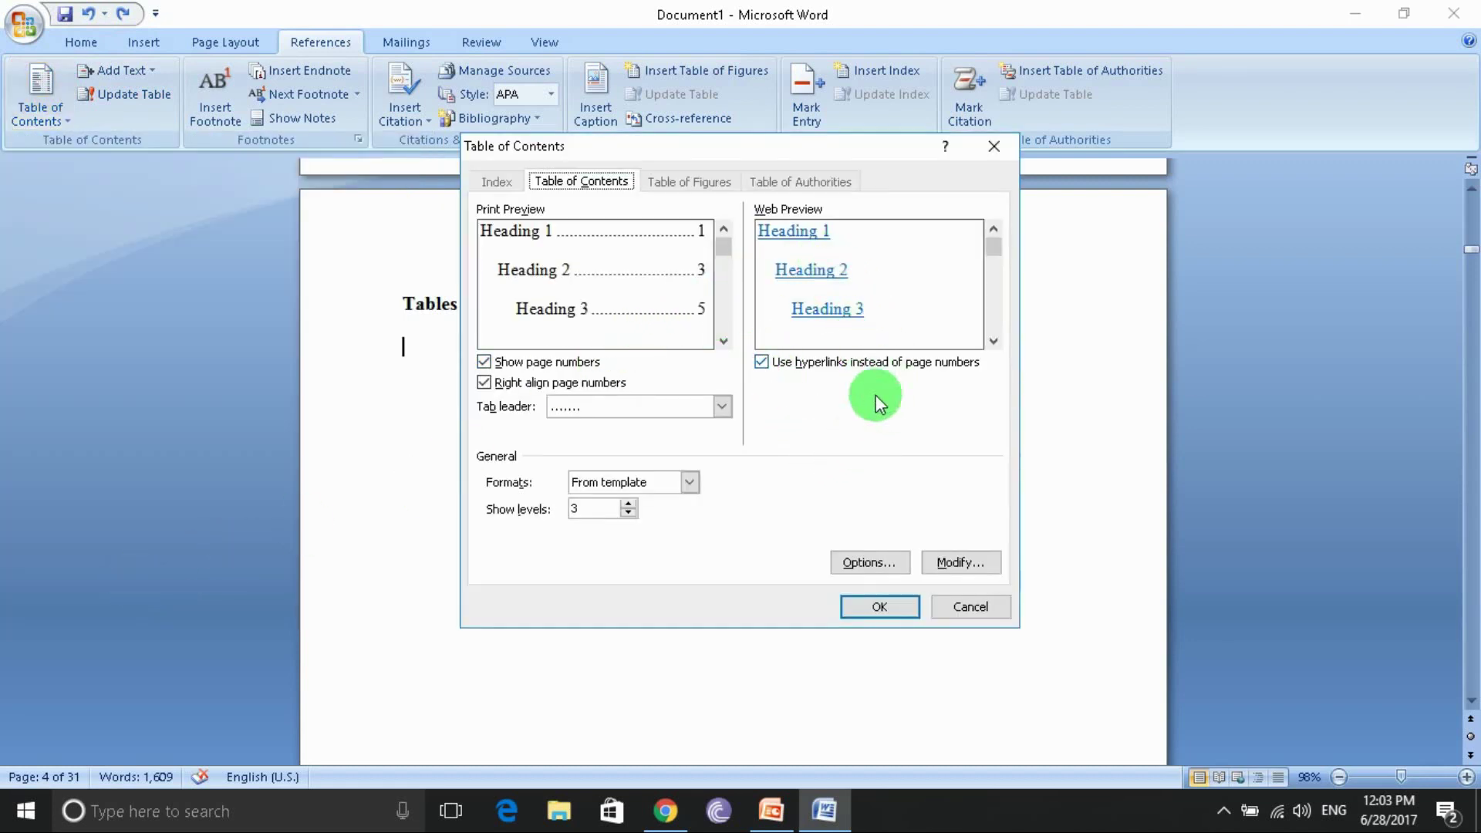
{"action": "left_click", "coordinate": [882, 561]}
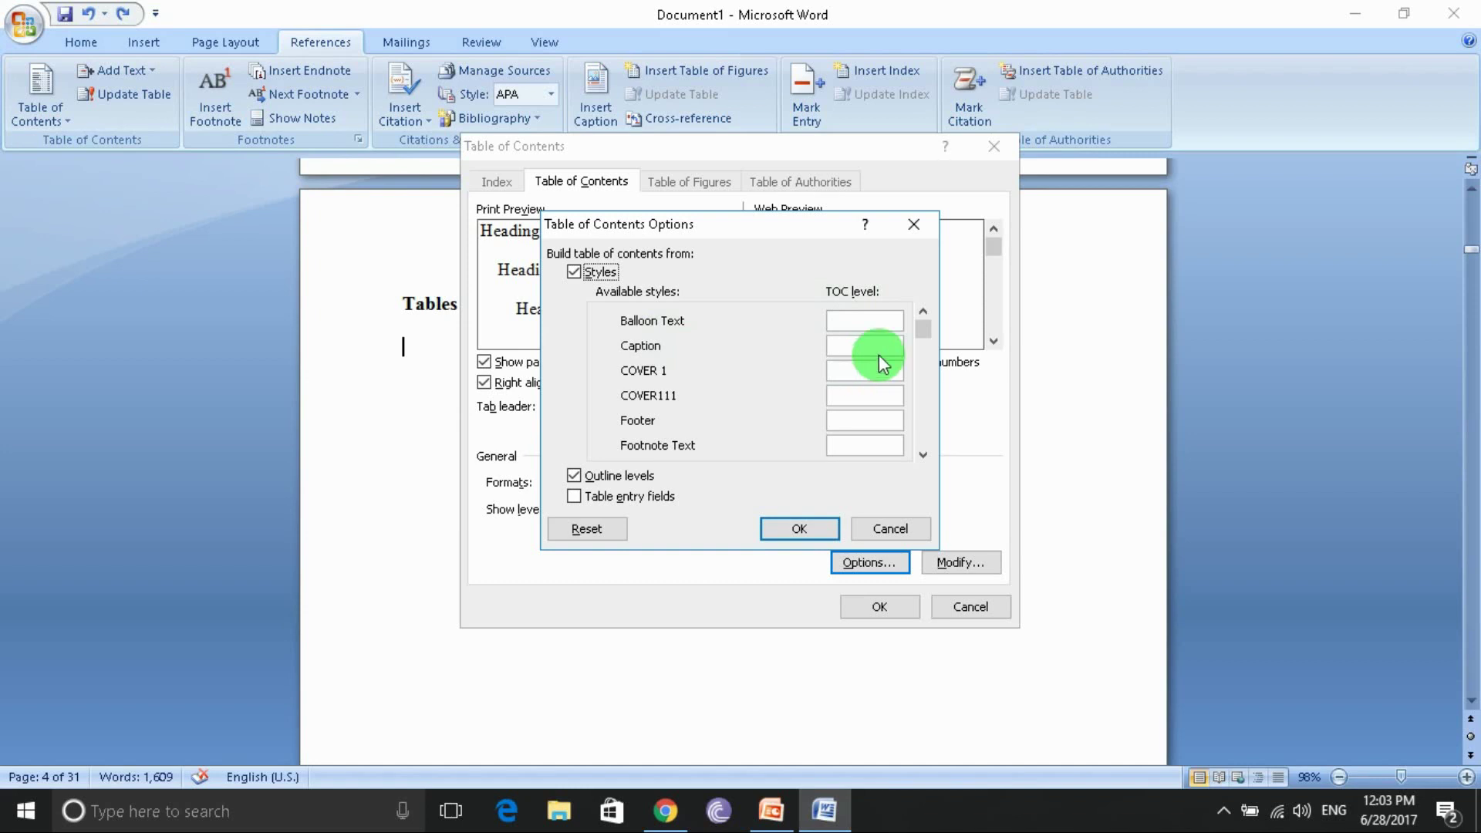
{"action": "left_click", "coordinate": [922, 328]}
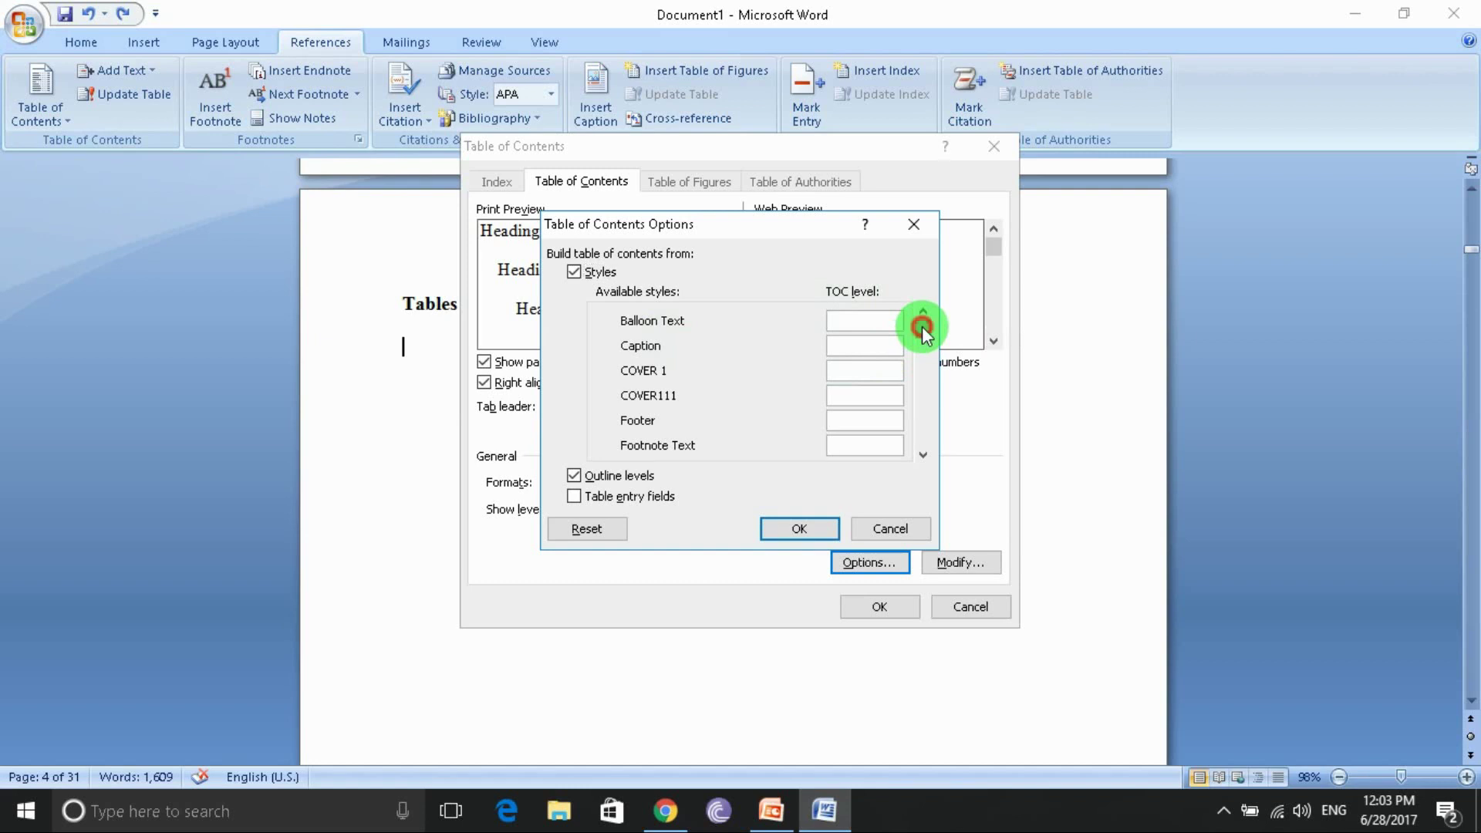
{"action": "mouse_move", "coordinate": [924, 339]}
{"action": "left_mouse_down"}
{"action": "mouse_move", "coordinate": [927, 383]}
{"action": "mouse_move", "coordinate": [823, 392]}
{"action": "left_mouse_up"}
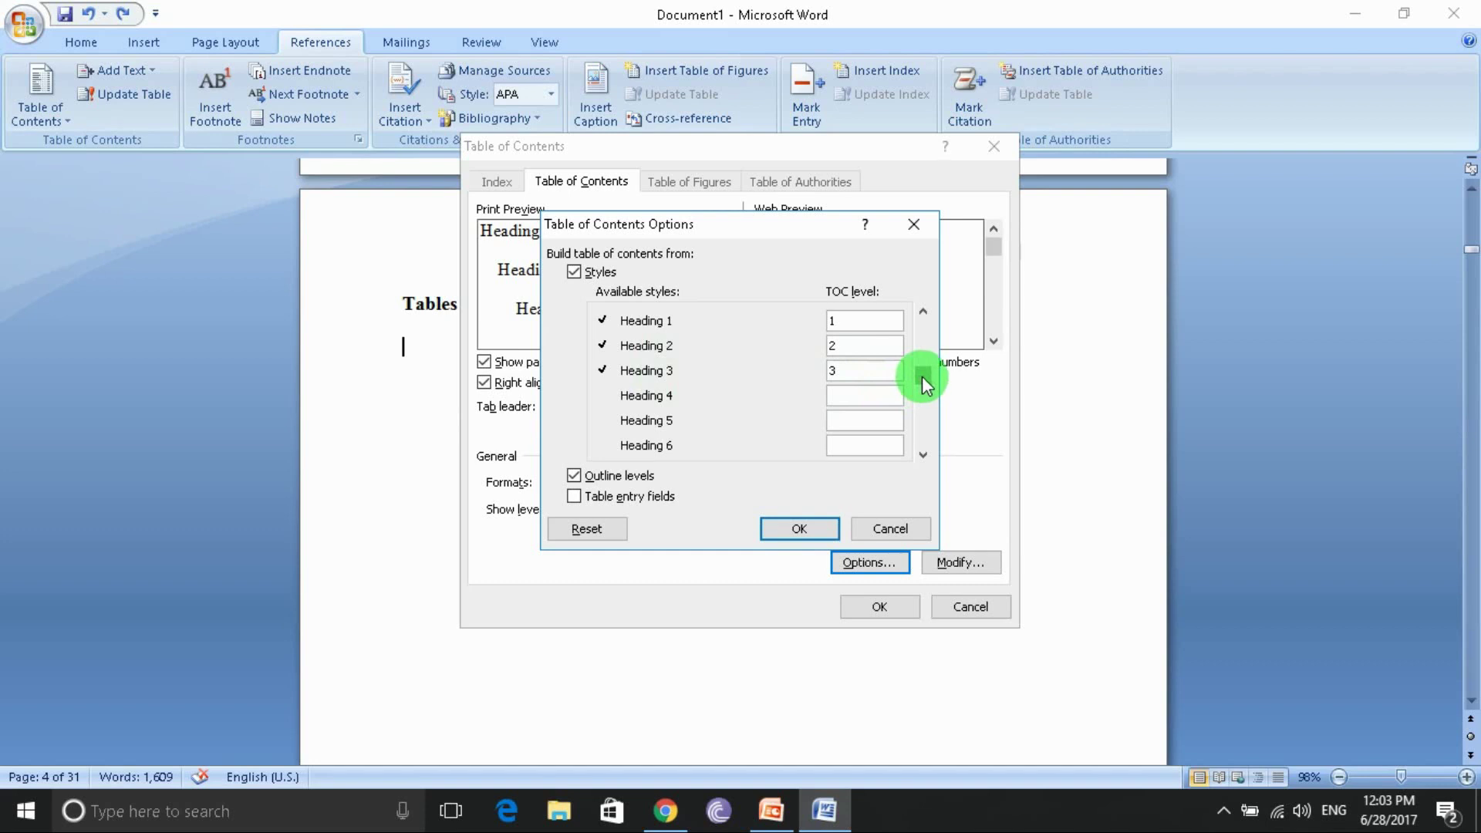
{"action": "left_click_drag", "start_coordinate": [923, 377], "coordinate": [922, 404]}
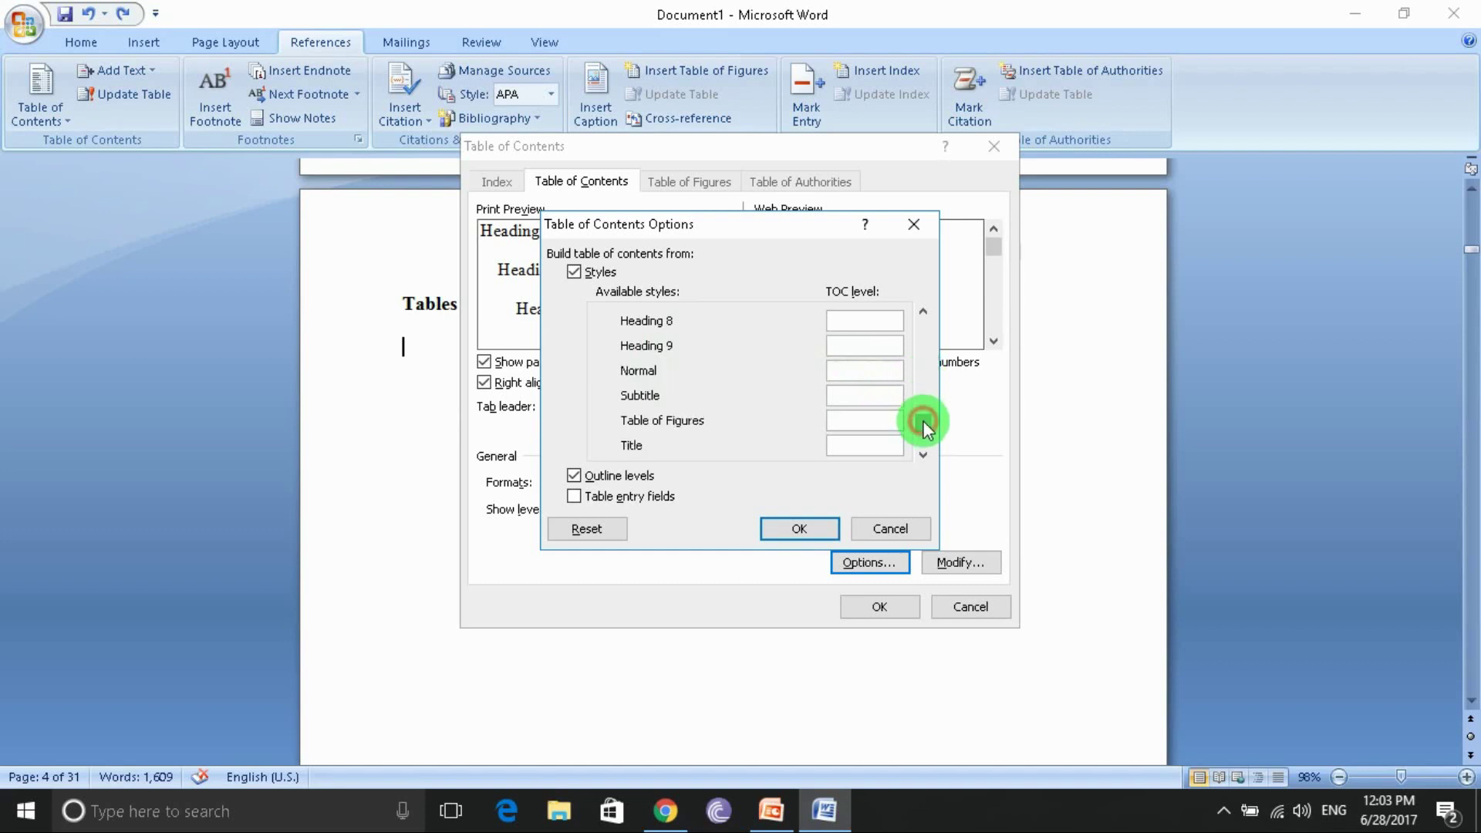
{"action": "scroll", "coordinate": [785, 417], "scroll_direction": "down", "scroll_amount": 1}
{"action": "left_click", "coordinate": [851, 445]}
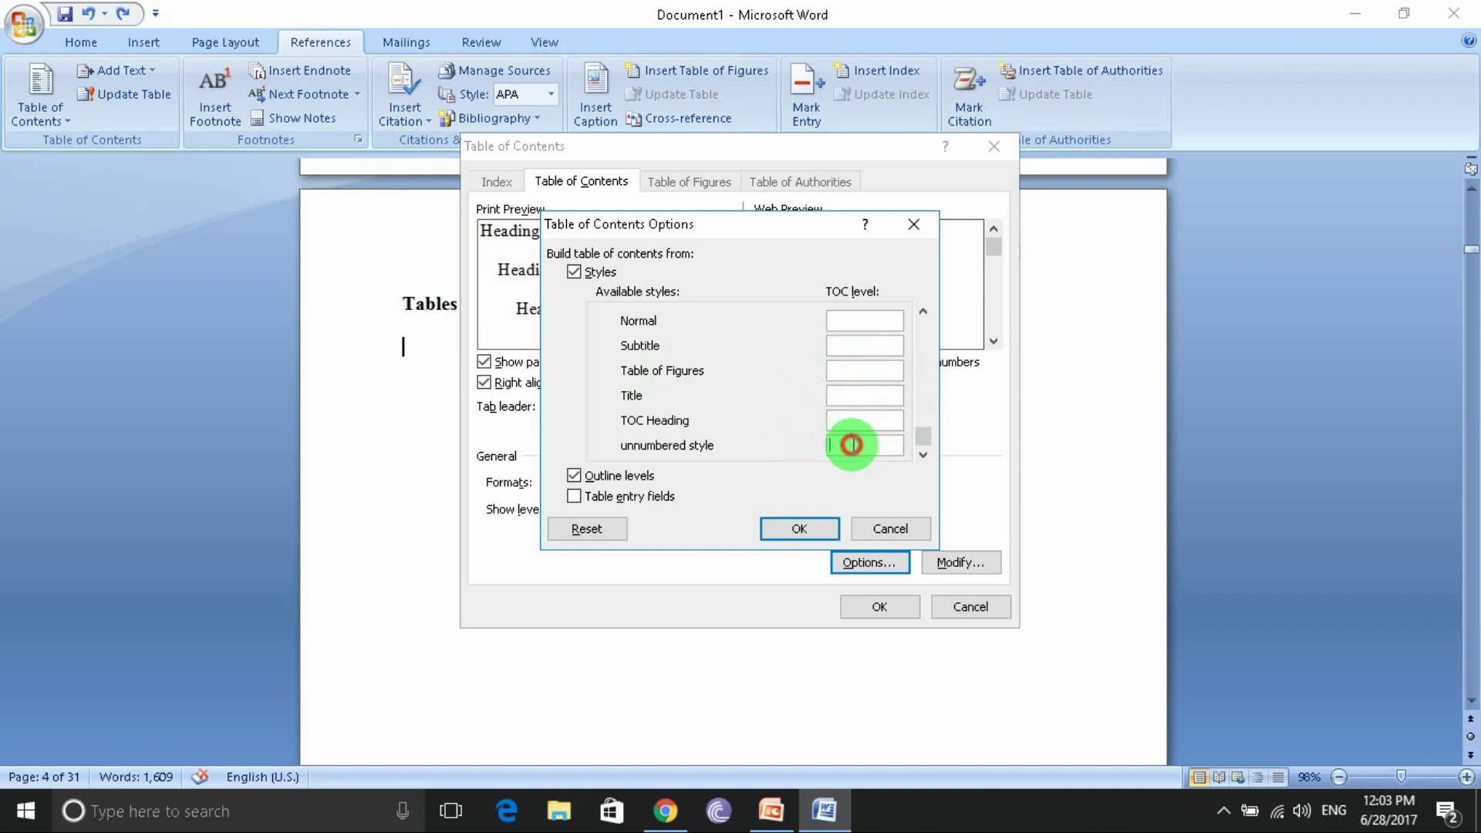
{"action": "type", "text": "1"}
{"action": "left_click", "coordinate": [807, 522]}
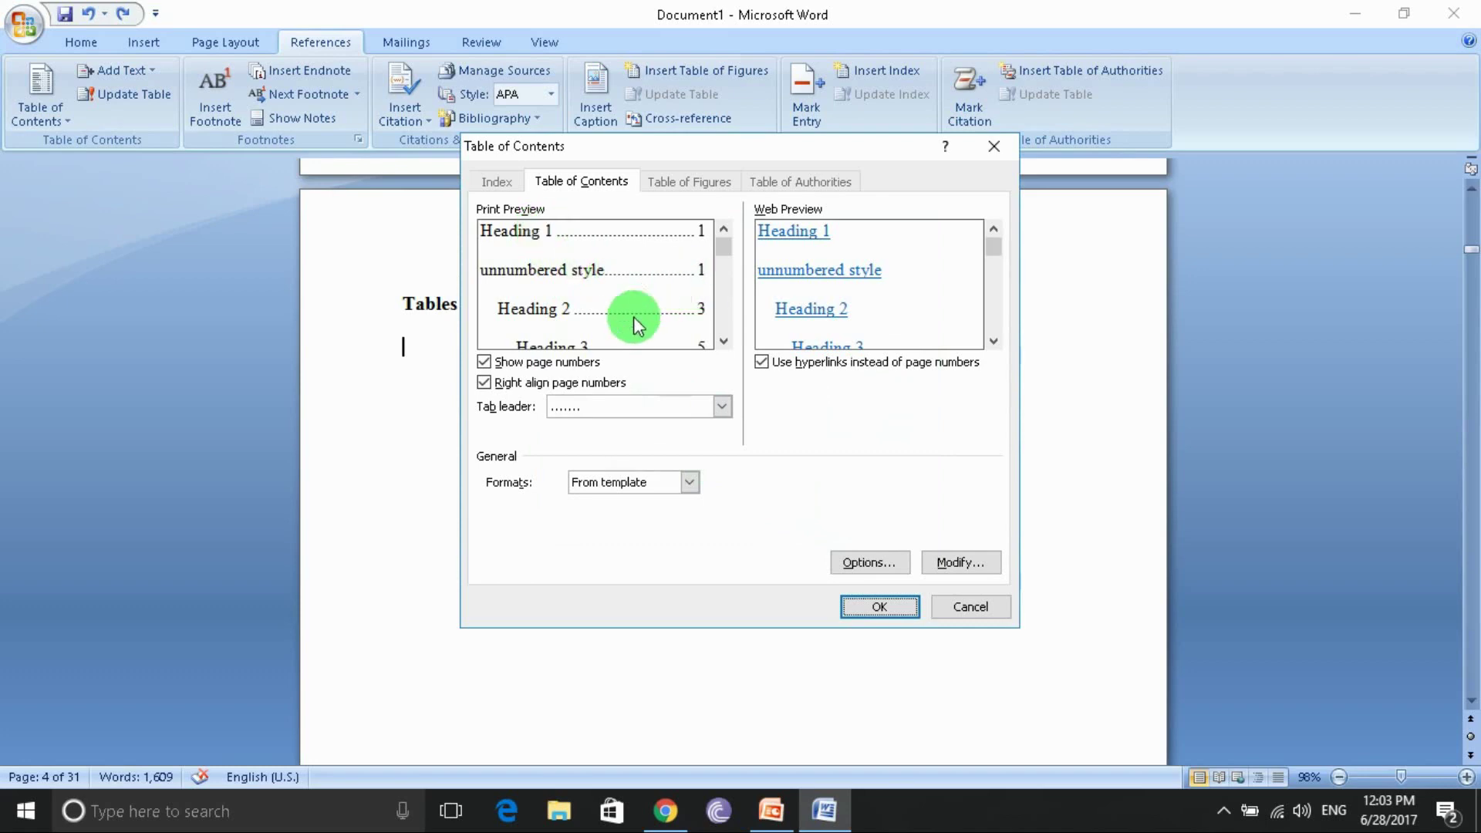
{"action": "left_click", "coordinate": [879, 606]}
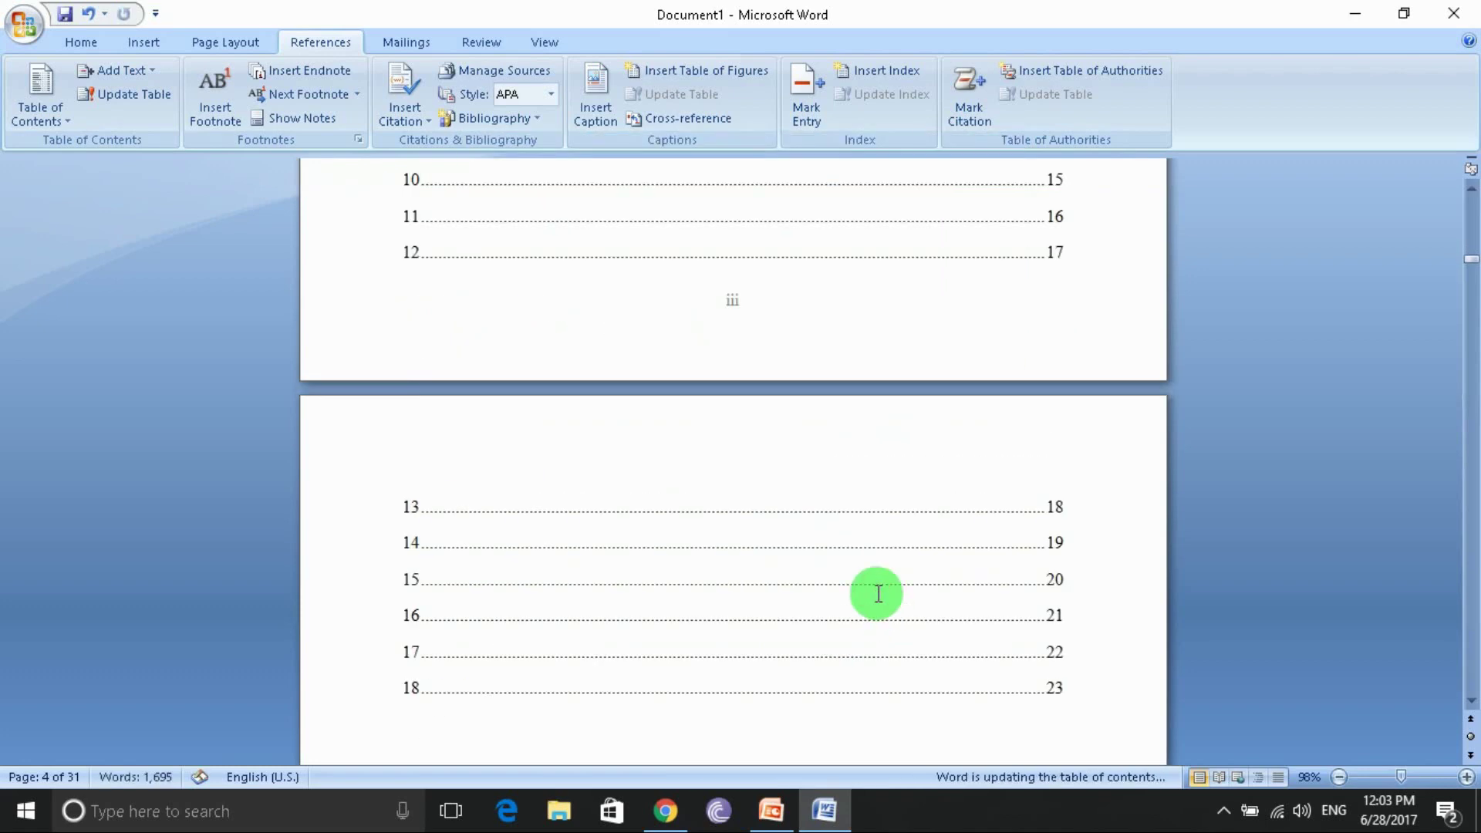
- Scroll through the new table of contents and list of figures to check them
{"action": "scroll", "coordinate": [963, 454], "scroll_direction": "up", "scroll_amount": 4}
{"action": "scroll", "coordinate": [963, 454], "scroll_direction": "up", "scroll_amount": 1}
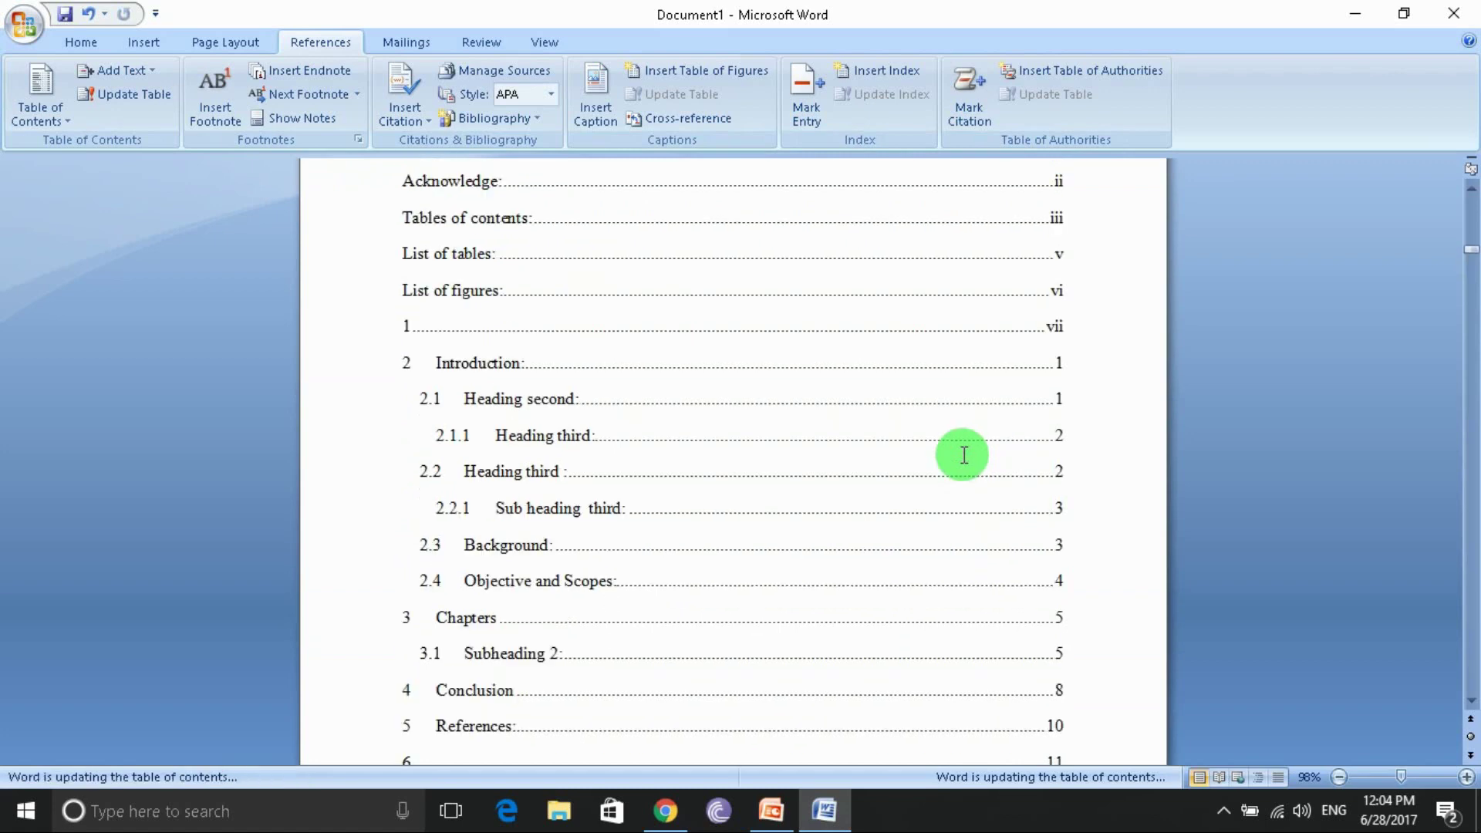
{"action": "scroll", "coordinate": [964, 454], "scroll_direction": "up", "scroll_amount": 2}
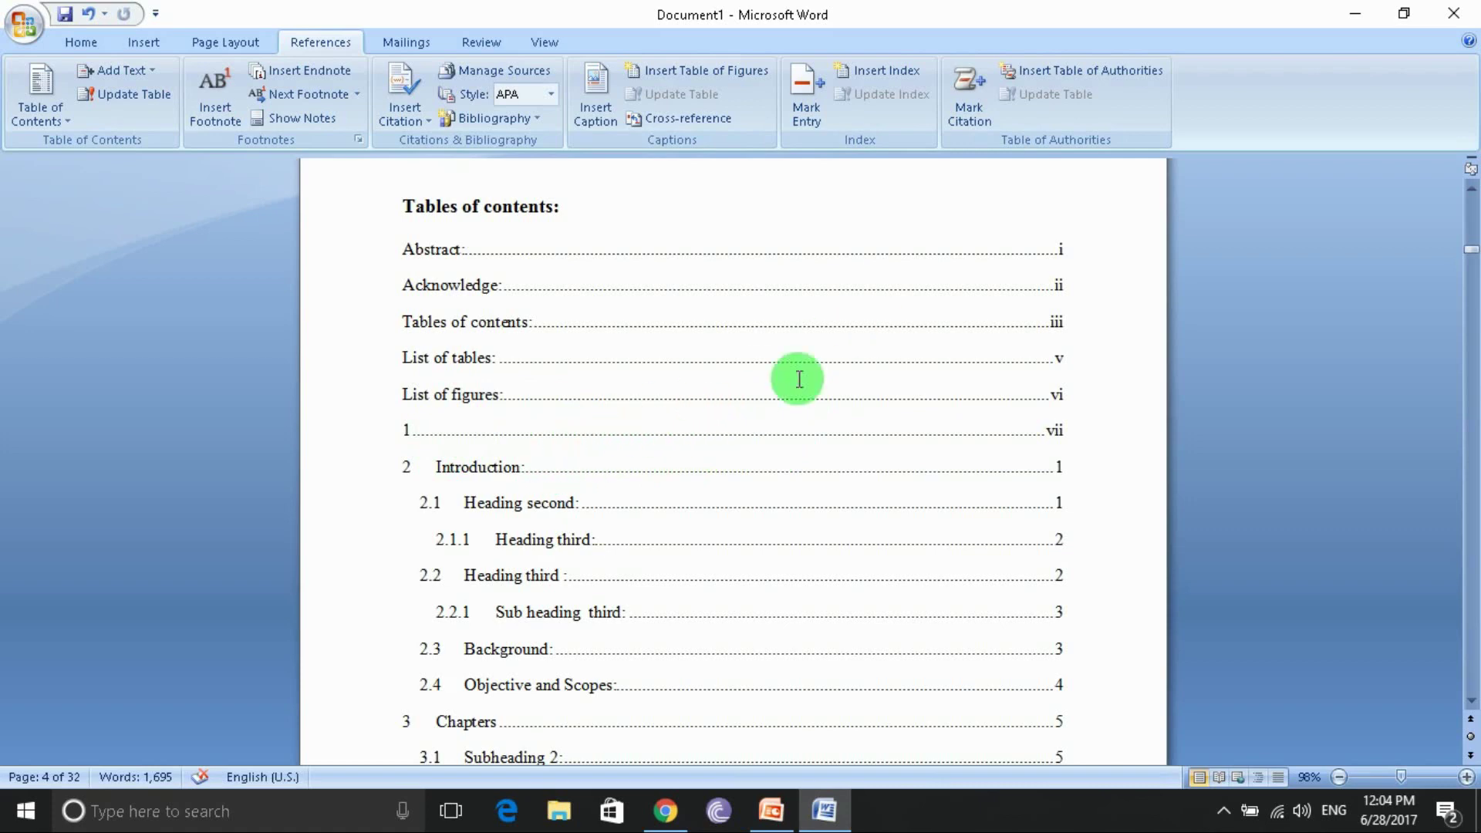
{"action": "scroll", "coordinate": [612, 419], "scroll_direction": "down", "scroll_amount": 10}
{"action": "scroll", "coordinate": [630, 415], "scroll_direction": "down", "scroll_amount": 8}
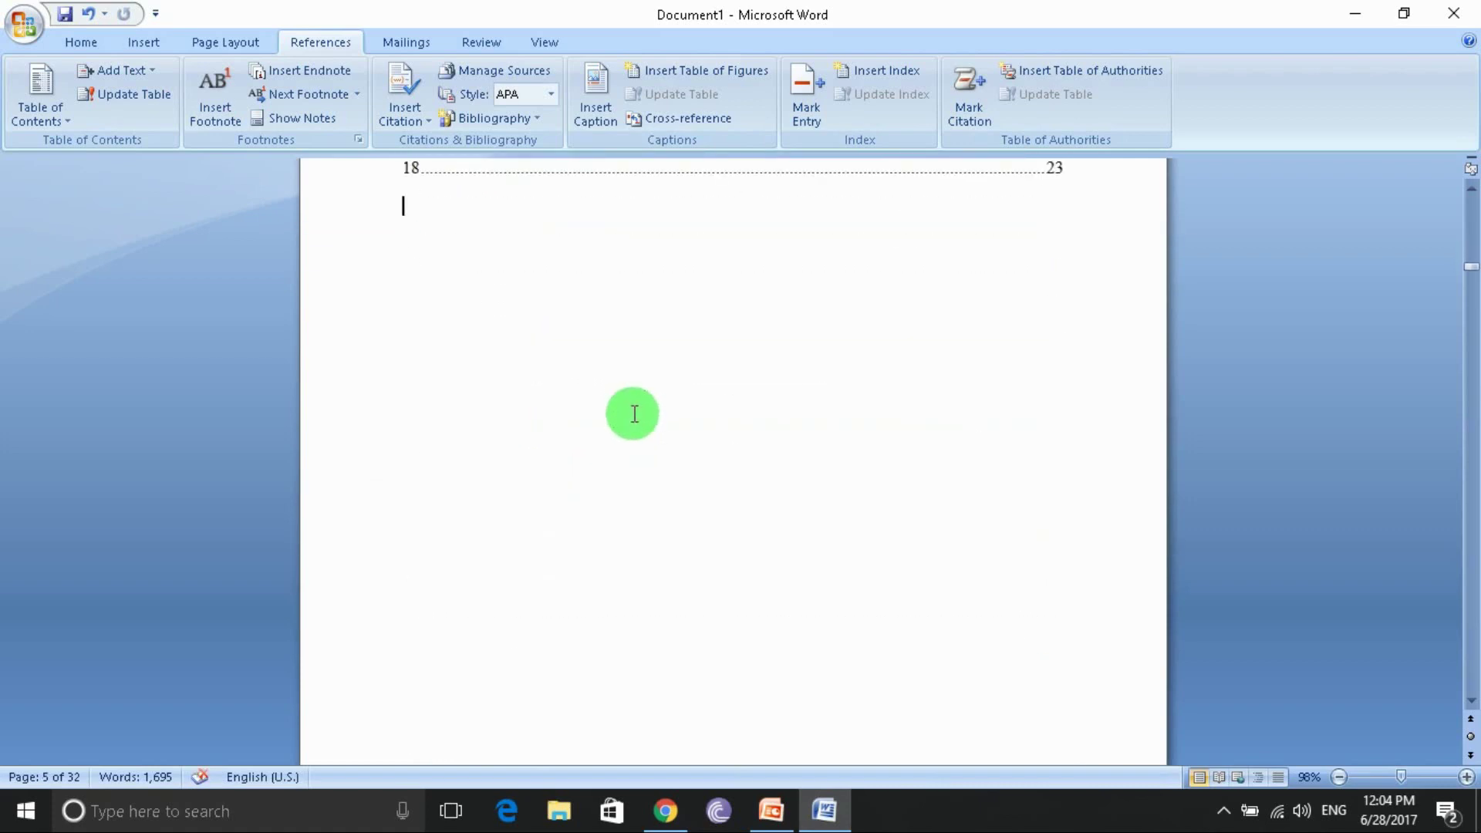
{"action": "scroll", "coordinate": [632, 413], "scroll_direction": "down", "scroll_amount": 5}
{"action": "scroll", "coordinate": [632, 412], "scroll_direction": "down", "scroll_amount": 5}
{"action": "scroll", "coordinate": [634, 410], "scroll_direction": "down", "scroll_amount": 5}
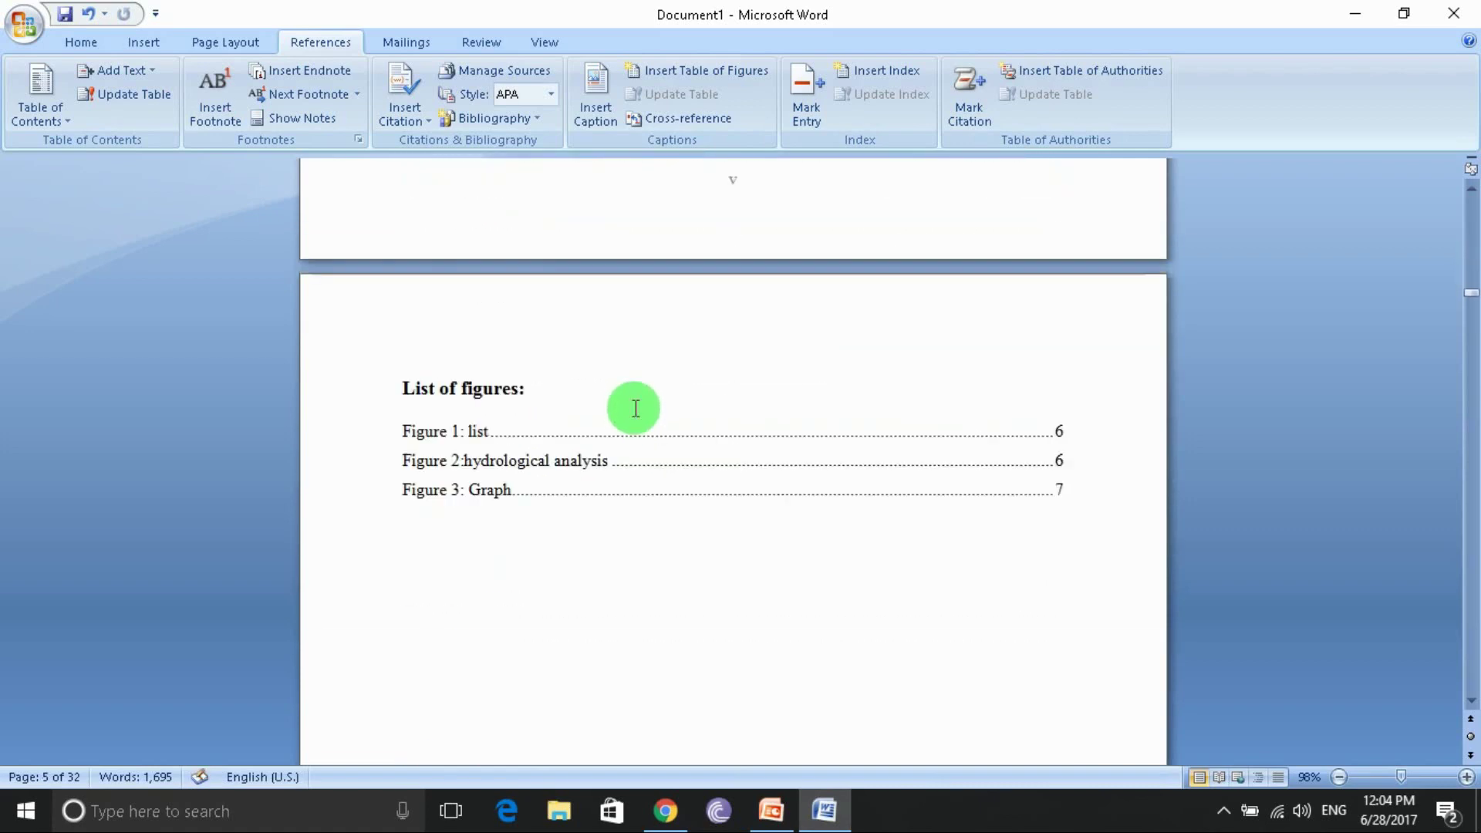
{"action": "scroll", "coordinate": [634, 409], "scroll_direction": "down", "scroll_amount": 5}
{"action": "scroll", "coordinate": [634, 409], "scroll_direction": "down", "scroll_amount": 5}
{"action": "scroll", "coordinate": [634, 408], "scroll_direction": "down", "scroll_amount": 5}
{"action": "scroll", "coordinate": [634, 408], "scroll_direction": "down", "scroll_amount": 5}
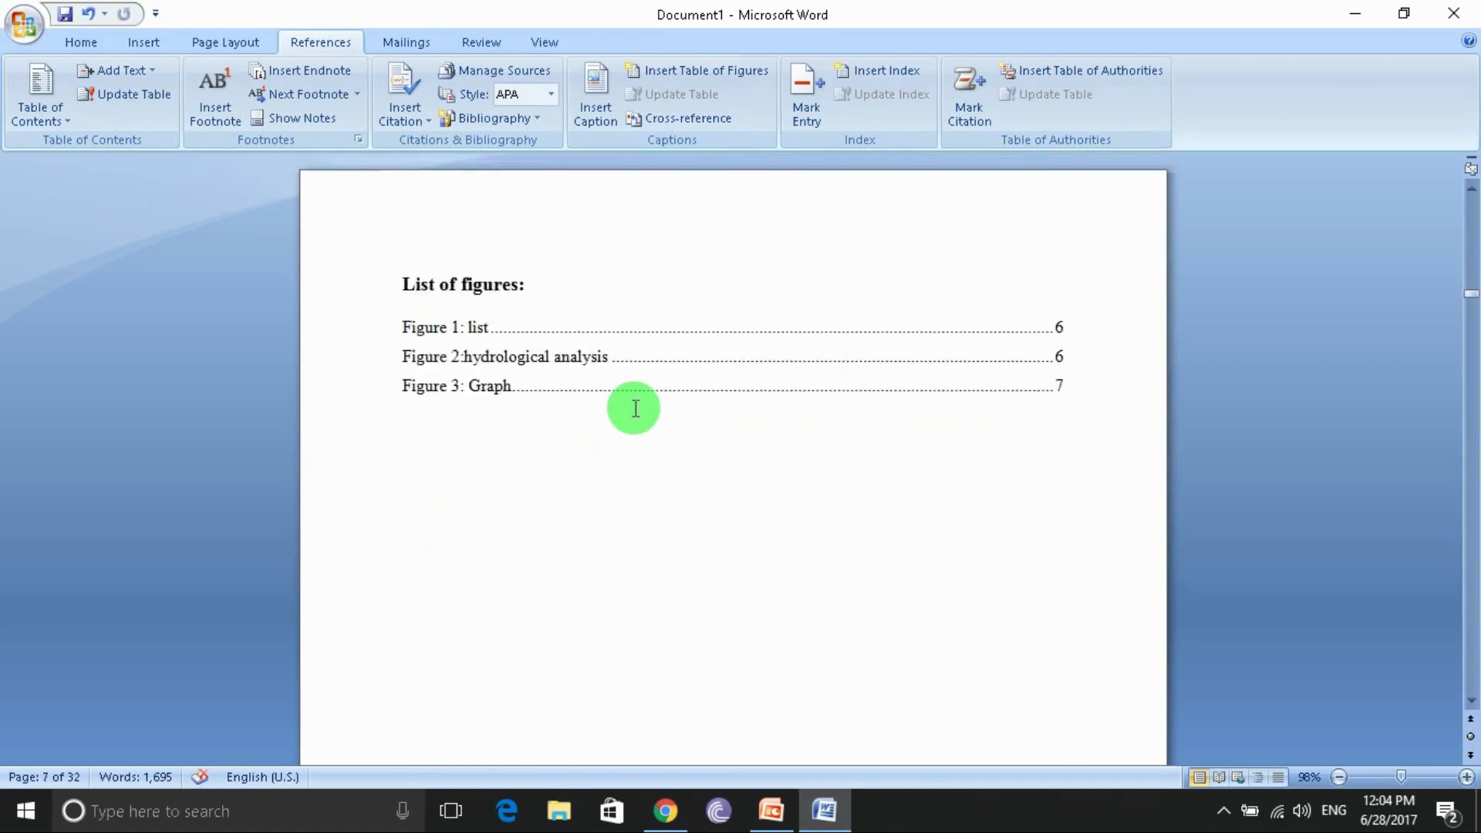
{"action": "scroll", "coordinate": [635, 409], "scroll_direction": "down", "scroll_amount": 5}
{"action": "scroll", "coordinate": [634, 408], "scroll_direction": "down", "scroll_amount": 5}
{"action": "scroll", "coordinate": [634, 409], "scroll_direction": "down", "scroll_amount": 3}
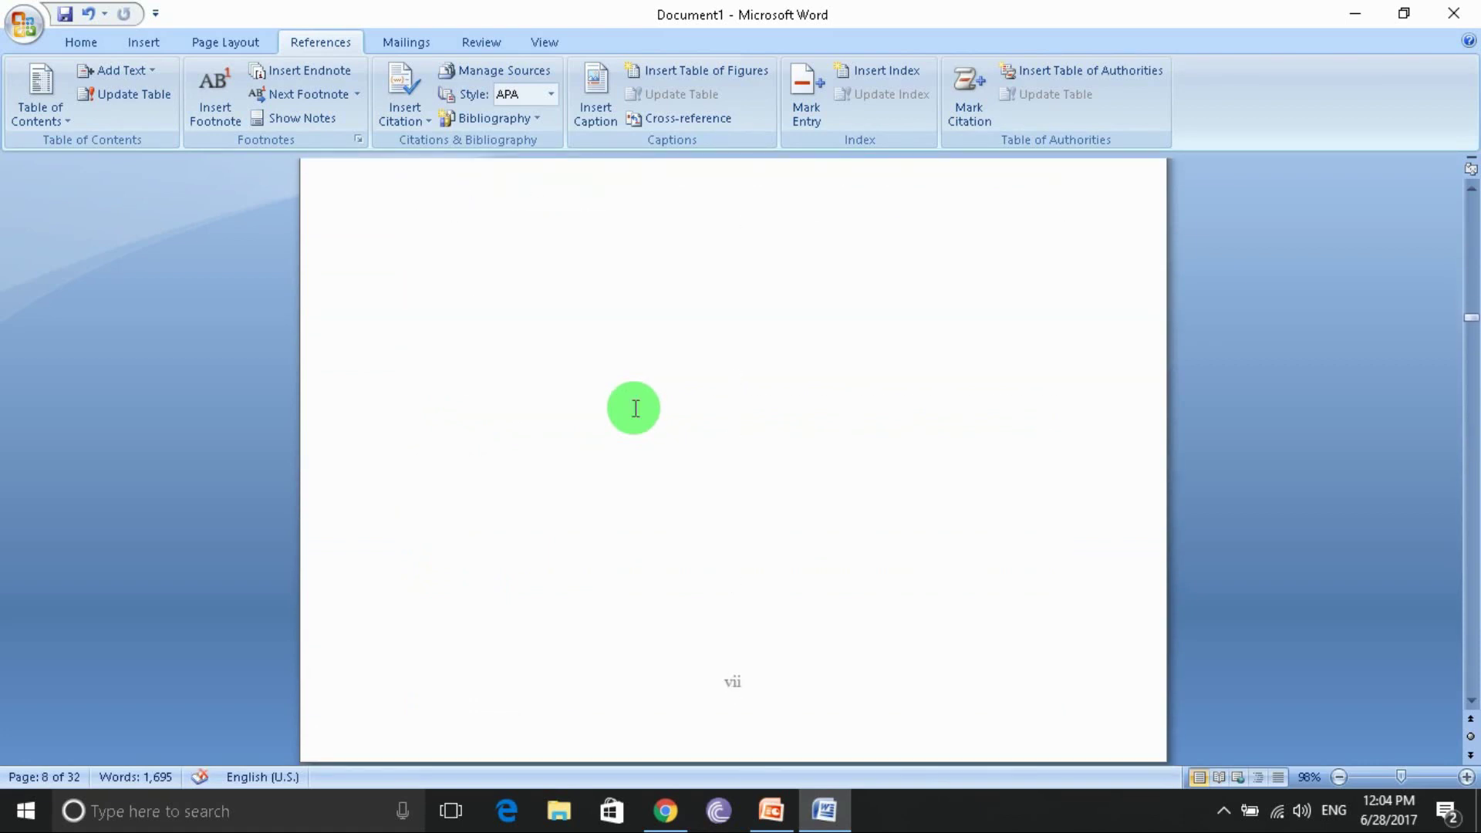
{"action": "scroll", "coordinate": [406, 388], "scroll_direction": "up", "scroll_amount": 9}
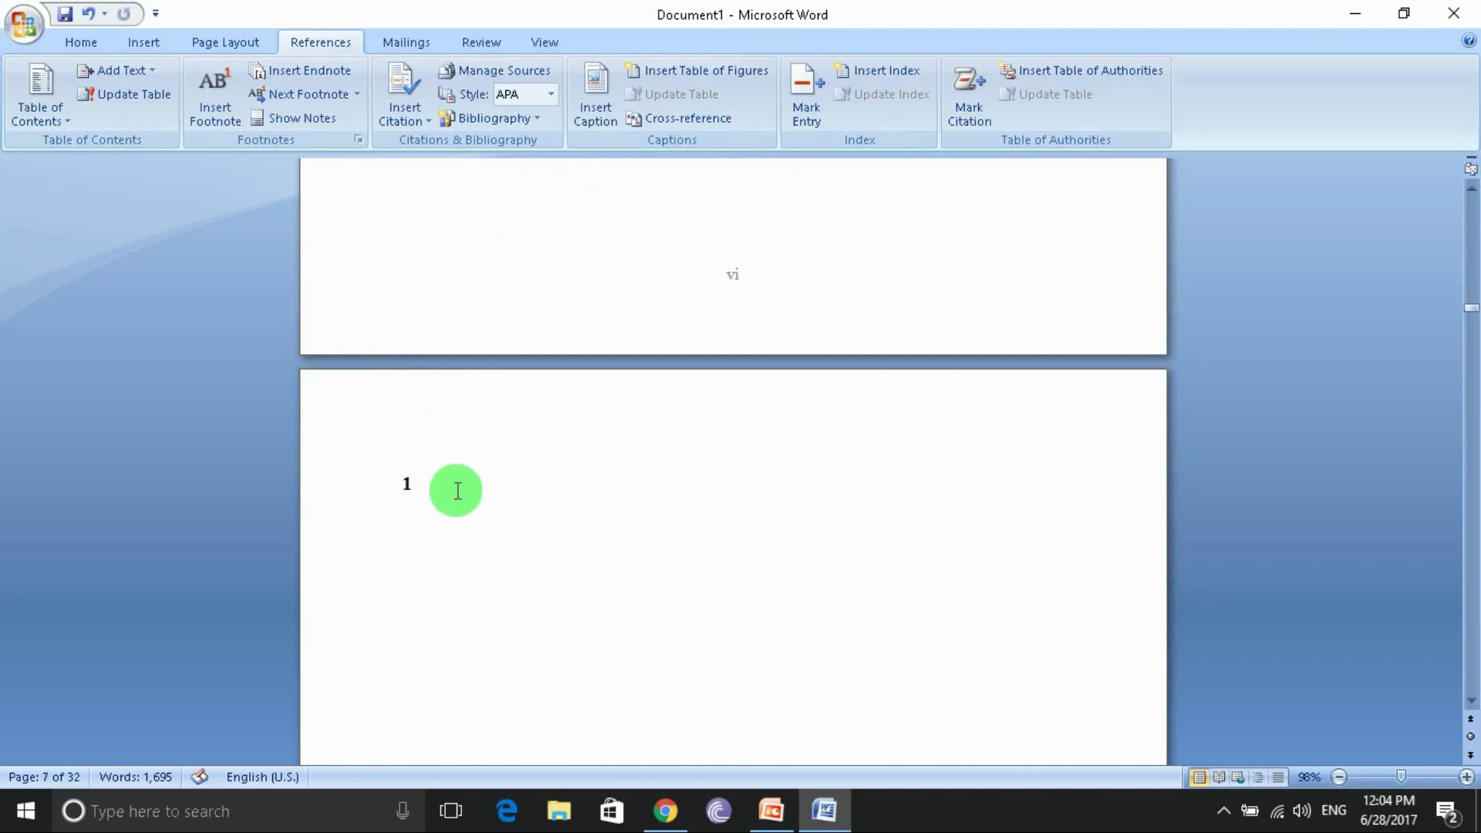
{"action": "scroll", "coordinate": [430, 476], "scroll_direction": "down", "scroll_amount": 5}
{"action": "scroll", "coordinate": [423, 462], "scroll_direction": "down", "scroll_amount": 5}
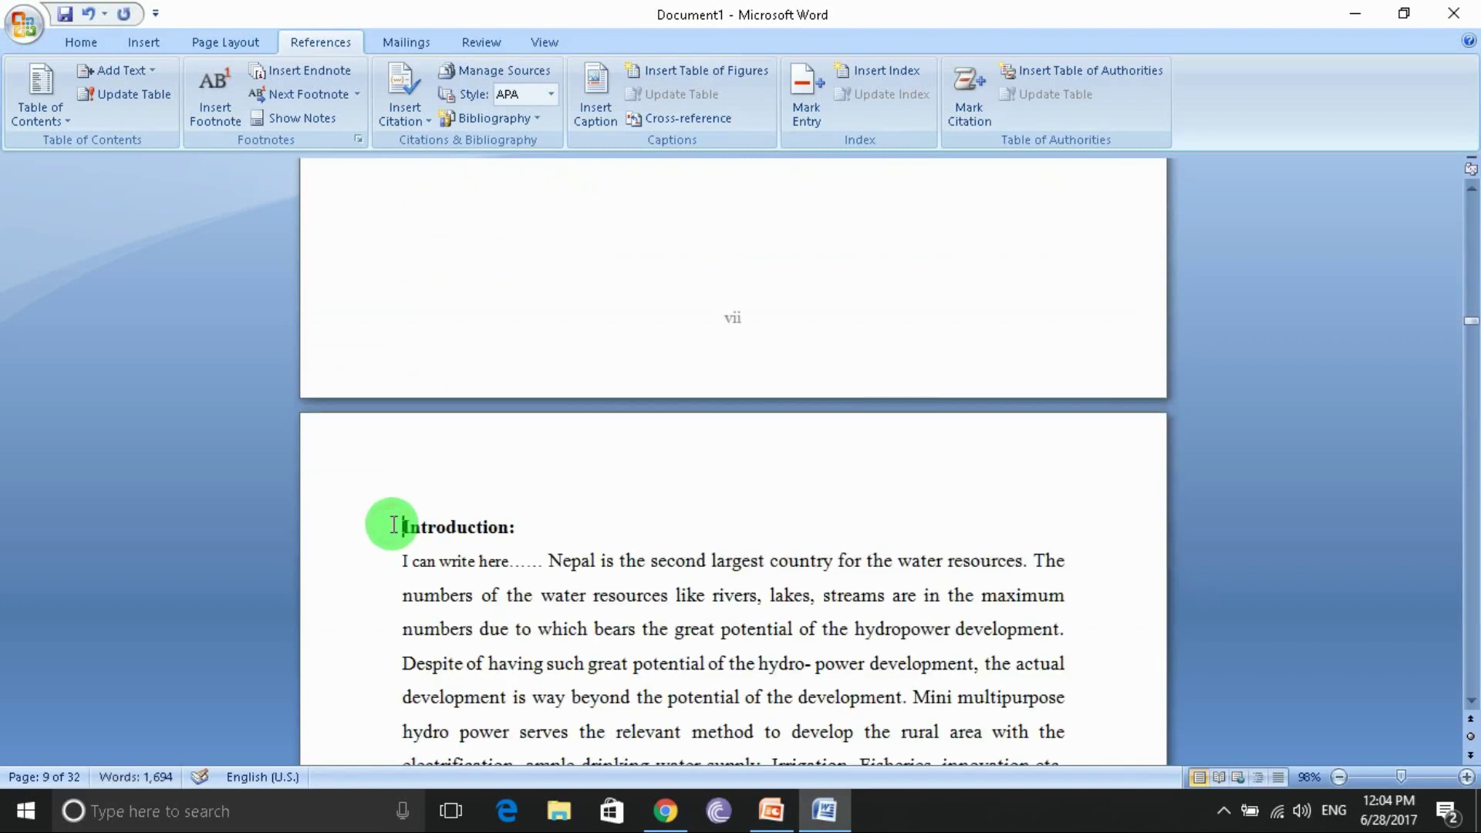
- Delete the empty page holding only the lone '1' heading before the Introduction
{"action": "key", "text": "Up"}
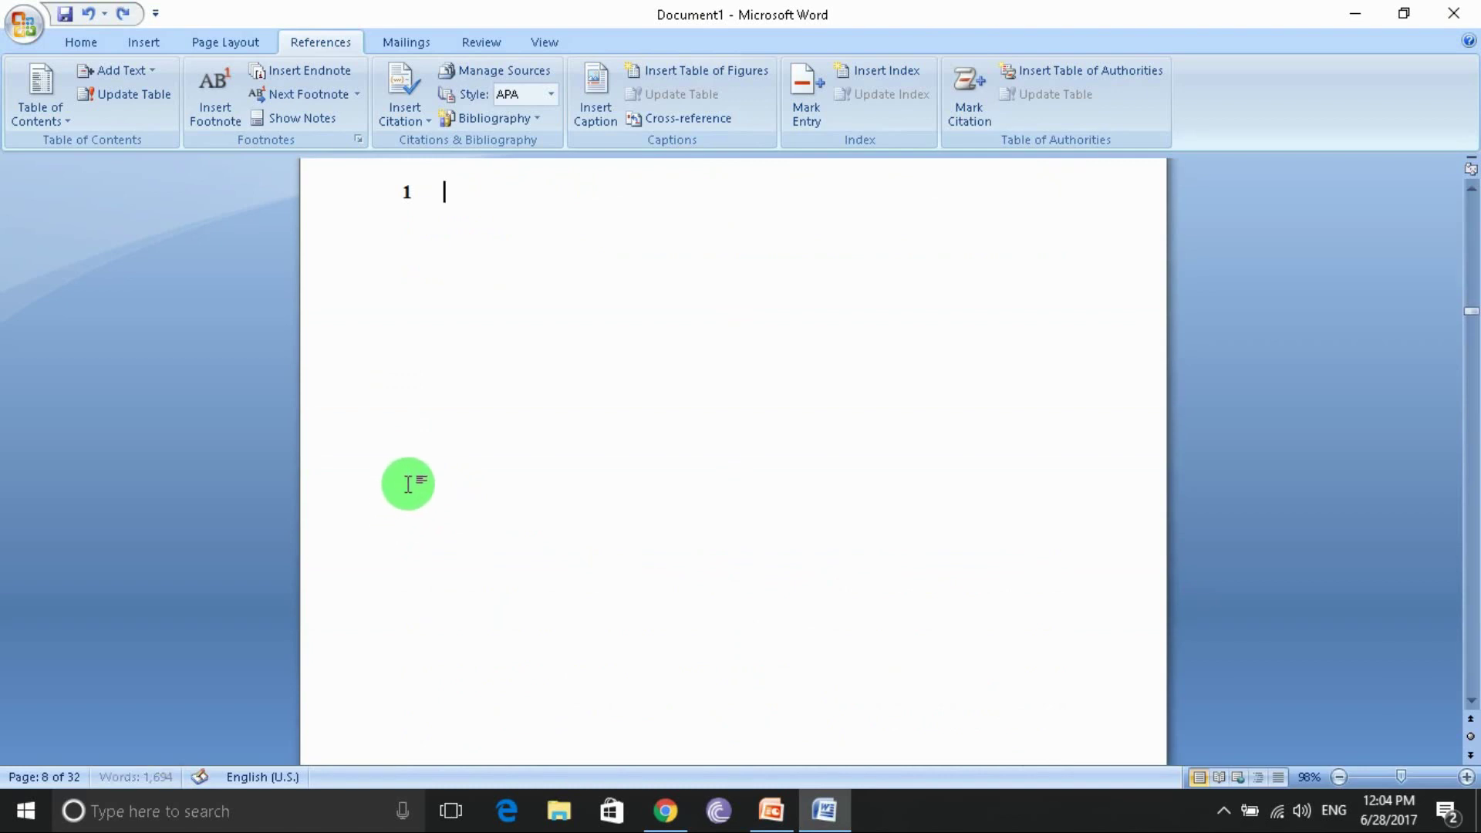
{"action": "key", "text": "Down"}
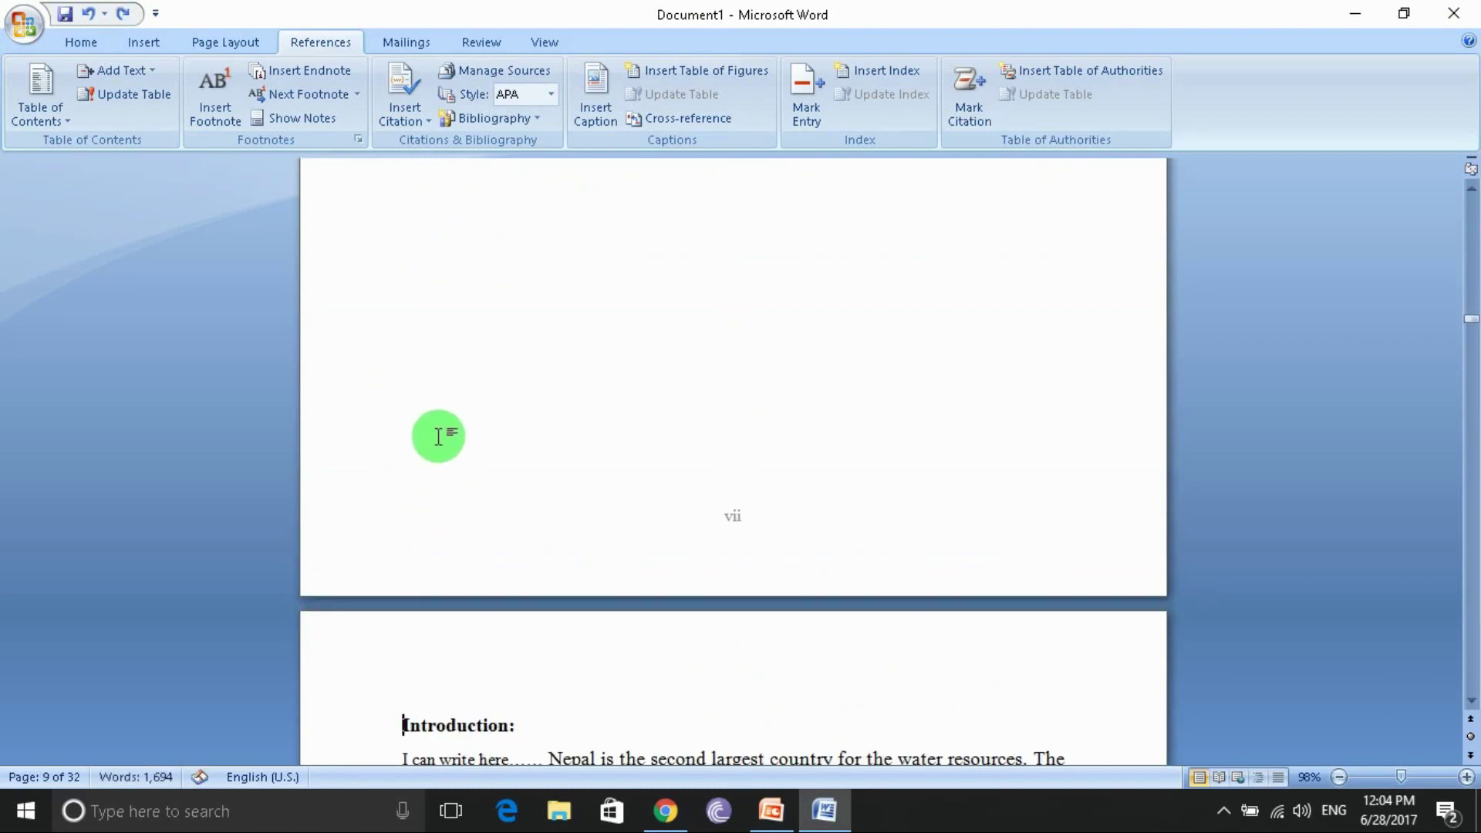
{"action": "scroll", "coordinate": [480, 424], "scroll_direction": "up", "scroll_amount": 5}
{"action": "scroll", "coordinate": [479, 424], "scroll_direction": "up", "scroll_amount": 5}
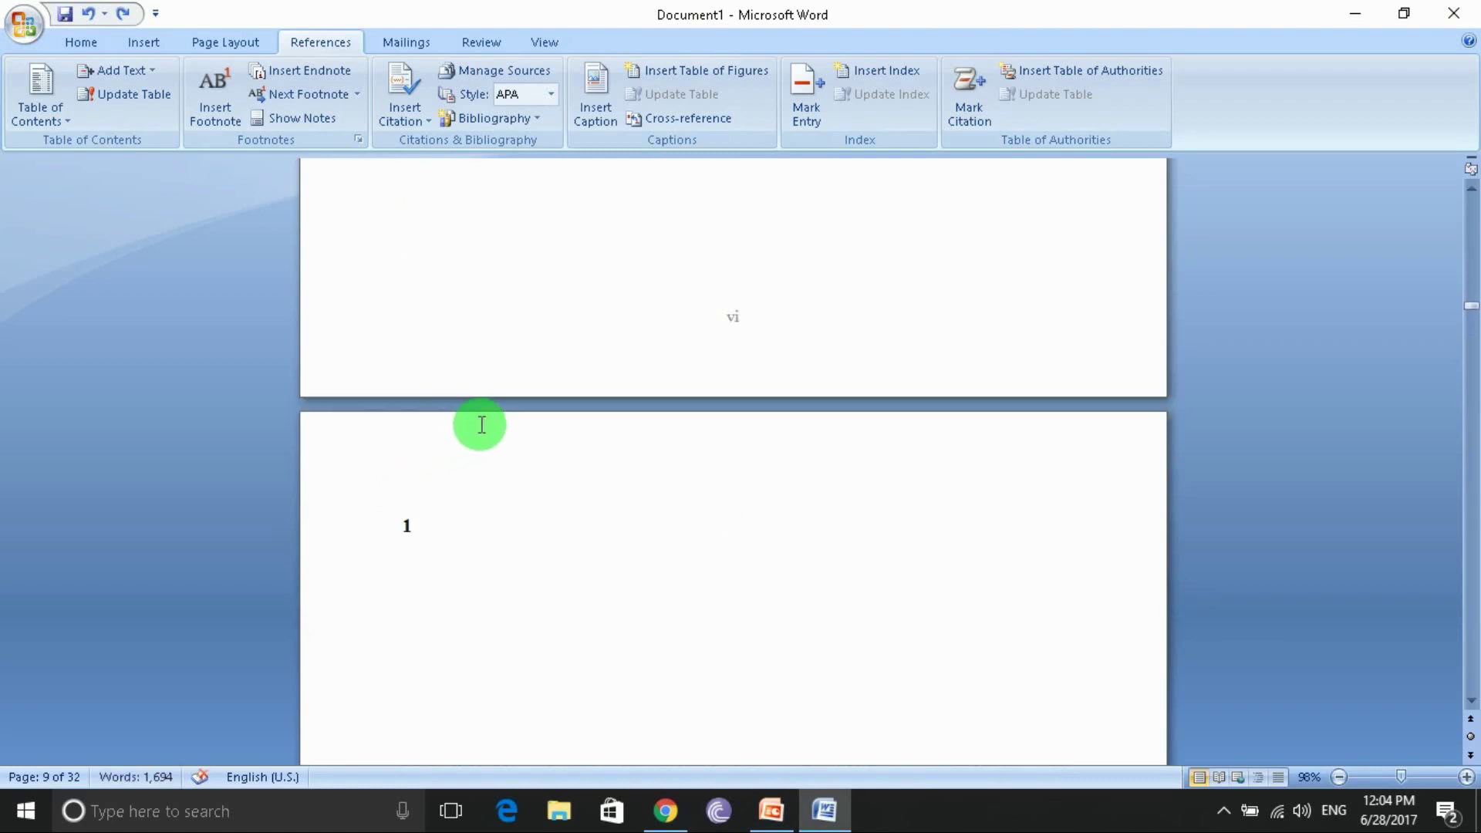
{"action": "key", "text": "BackSpace"}
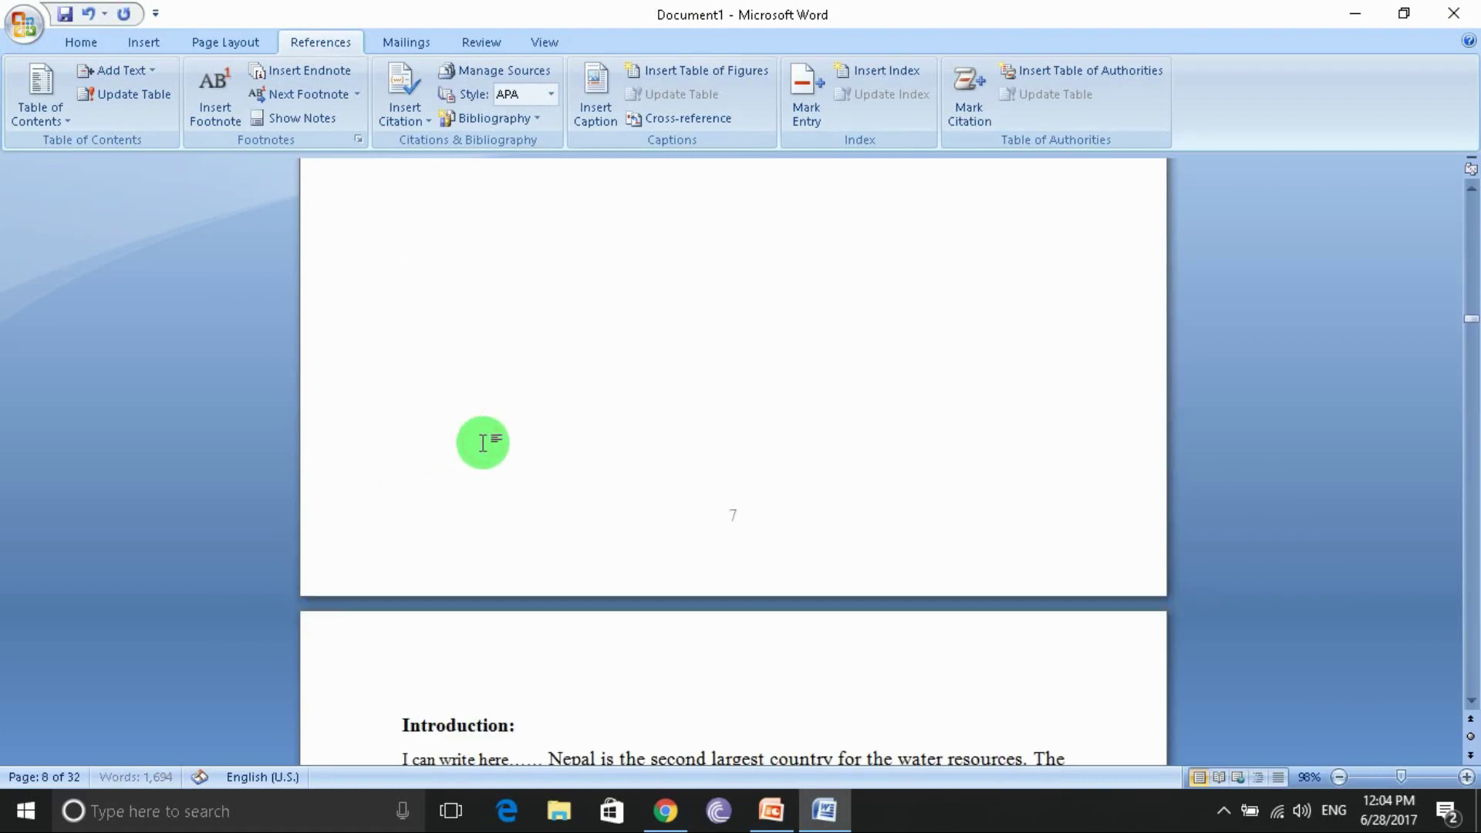
- Apply multilevel heading numbering to the Introduction heading so it becomes chapter 1
{"action": "right_click", "coordinate": [397, 718]}
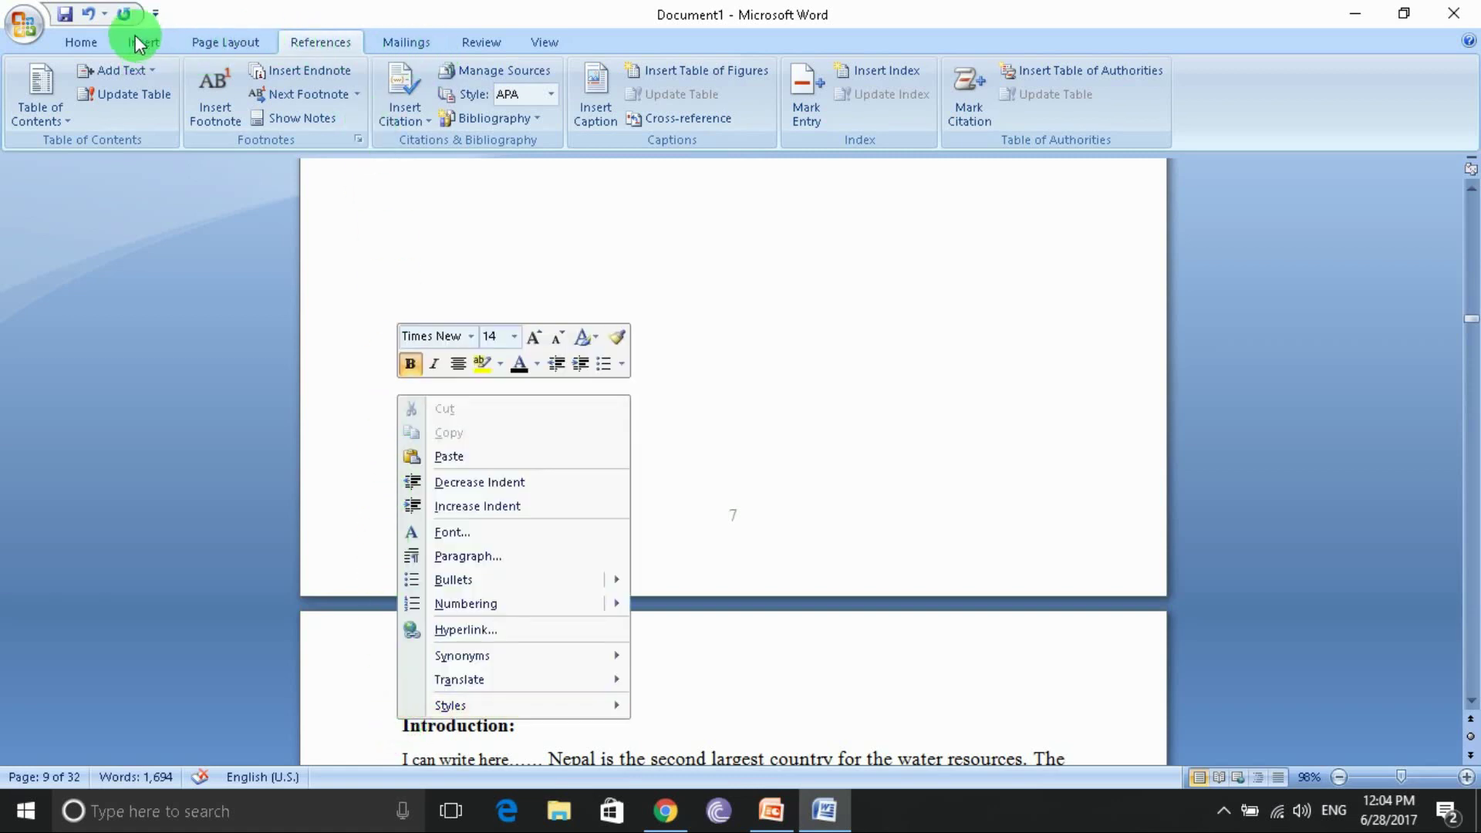
{"action": "left_click", "coordinate": [83, 42]}
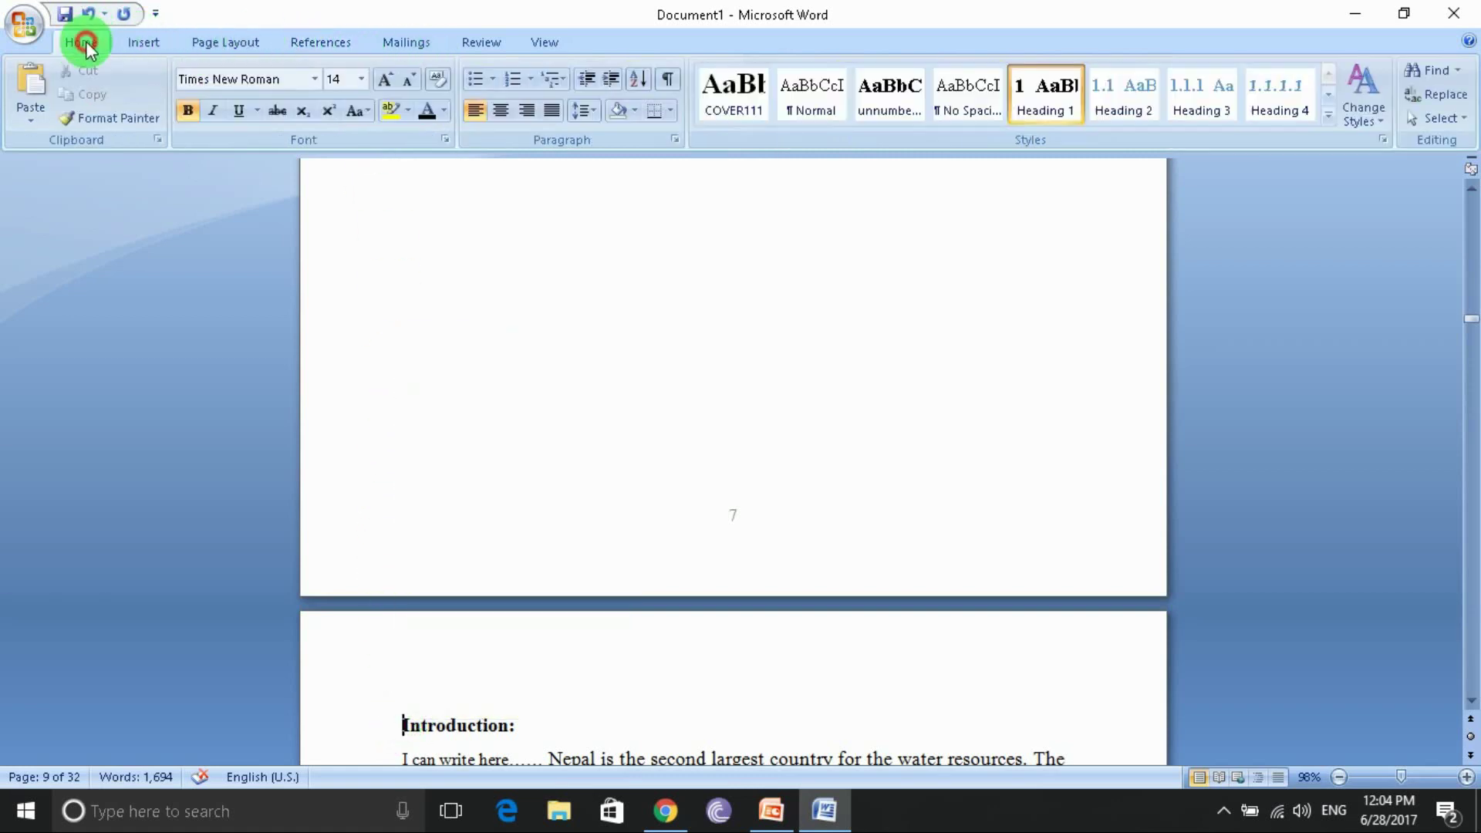
{"action": "left_click", "coordinate": [558, 80]}
{"action": "mouse_move", "coordinate": [766, 284]}
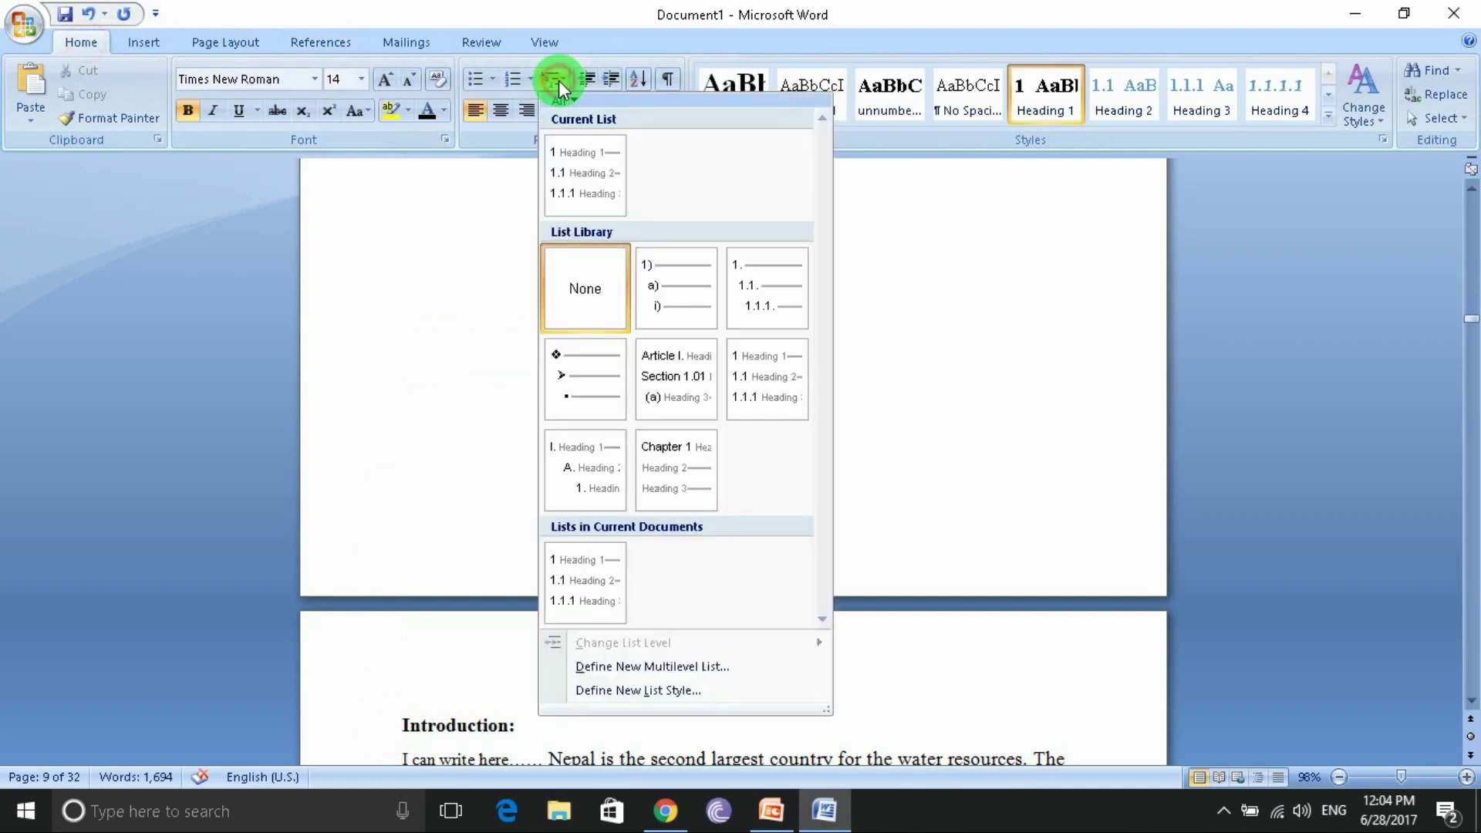
{"action": "left_click", "coordinate": [746, 364]}
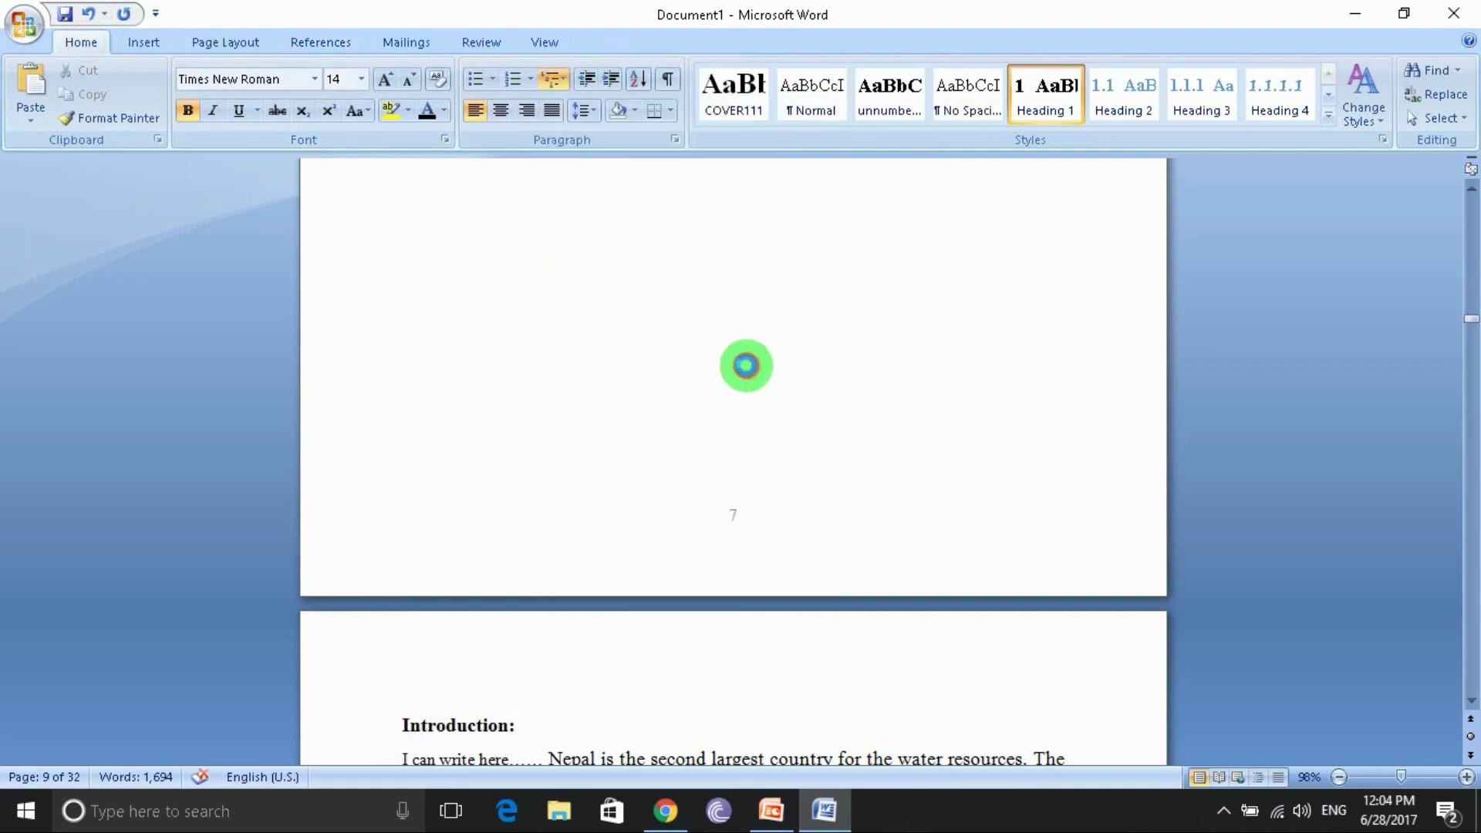
- Scroll back up to the Tables of contents page at the front of the thesis
{"action": "scroll", "coordinate": [684, 405], "scroll_direction": "up", "scroll_amount": 5}
{"action": "left_click", "coordinate": [701, 403]}
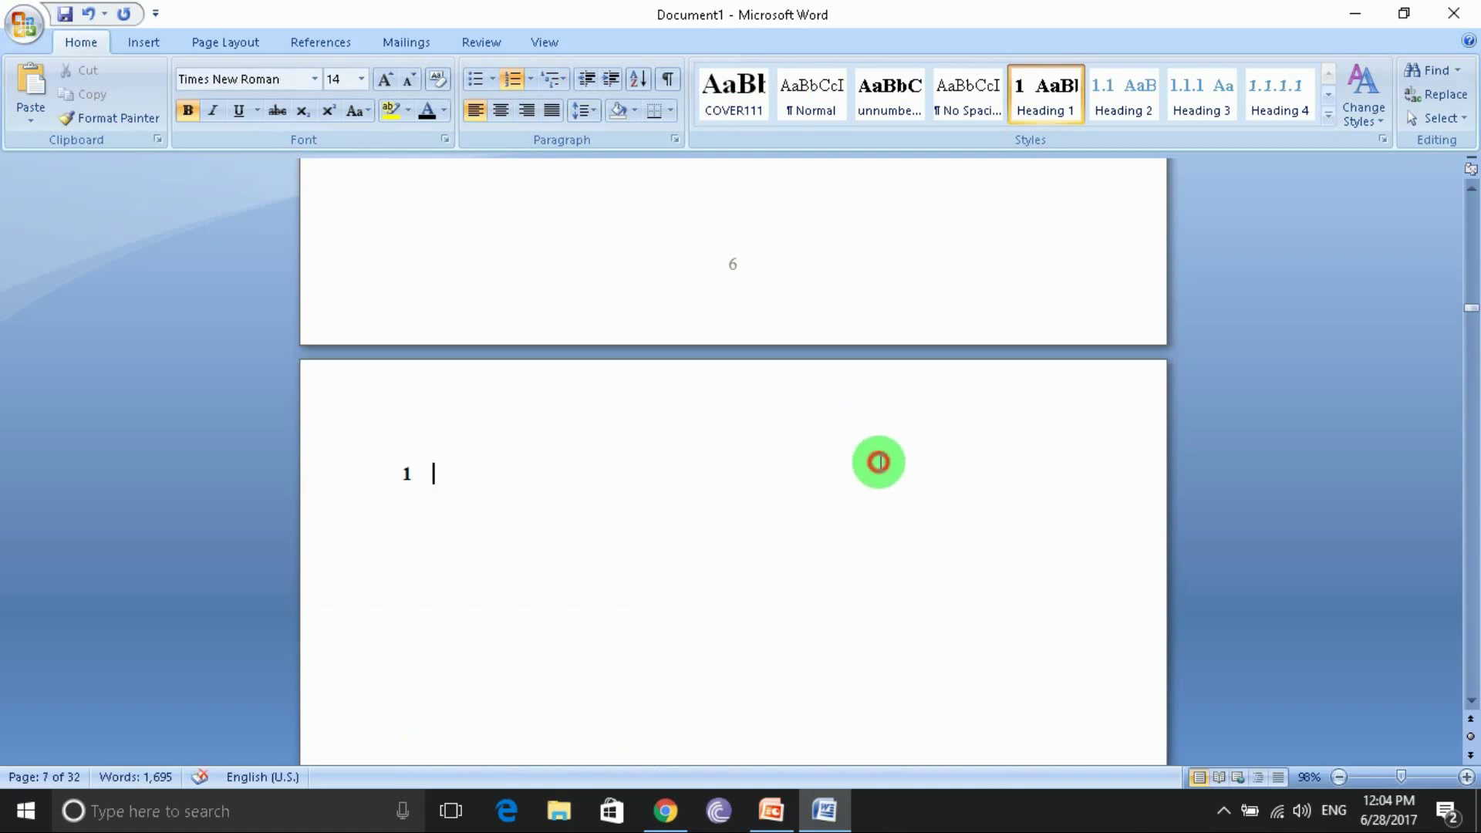
{"action": "scroll", "coordinate": [681, 456], "scroll_direction": "up", "scroll_amount": 3}
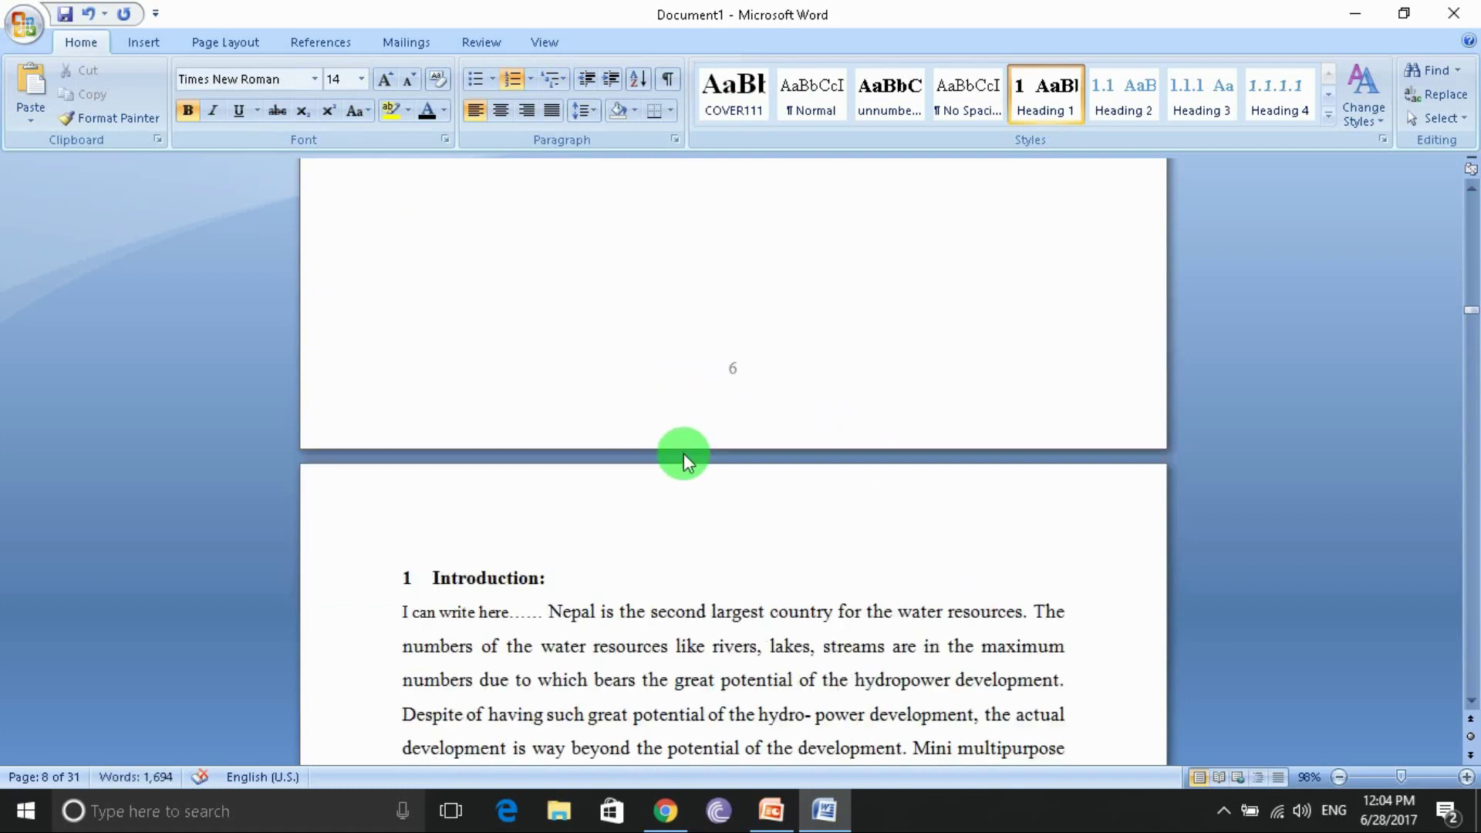
{"action": "scroll", "coordinate": [682, 447], "scroll_direction": "up", "scroll_amount": 10}
{"action": "scroll", "coordinate": [682, 440], "scroll_direction": "up", "scroll_amount": 6}
{"action": "scroll", "coordinate": [578, 349], "scroll_direction": "up", "scroll_amount": 3}
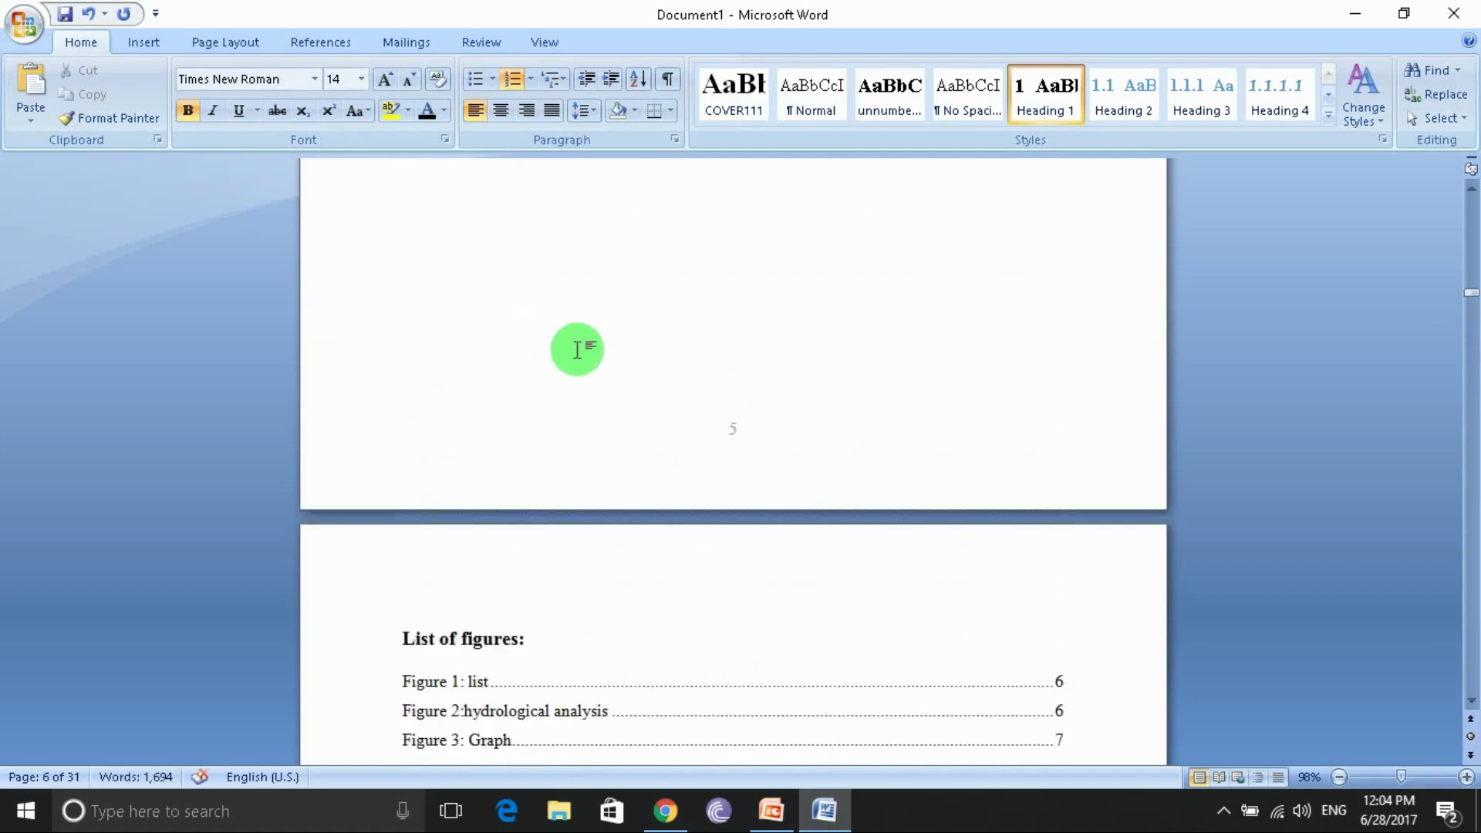
{"action": "scroll", "coordinate": [578, 349], "scroll_direction": "up", "scroll_amount": 10}
{"action": "scroll", "coordinate": [578, 348], "scroll_direction": "up", "scroll_amount": 8}
{"action": "scroll", "coordinate": [577, 349], "scroll_direction": "up", "scroll_amount": 10}
{"action": "scroll", "coordinate": [577, 349], "scroll_direction": "up", "scroll_amount": 3}
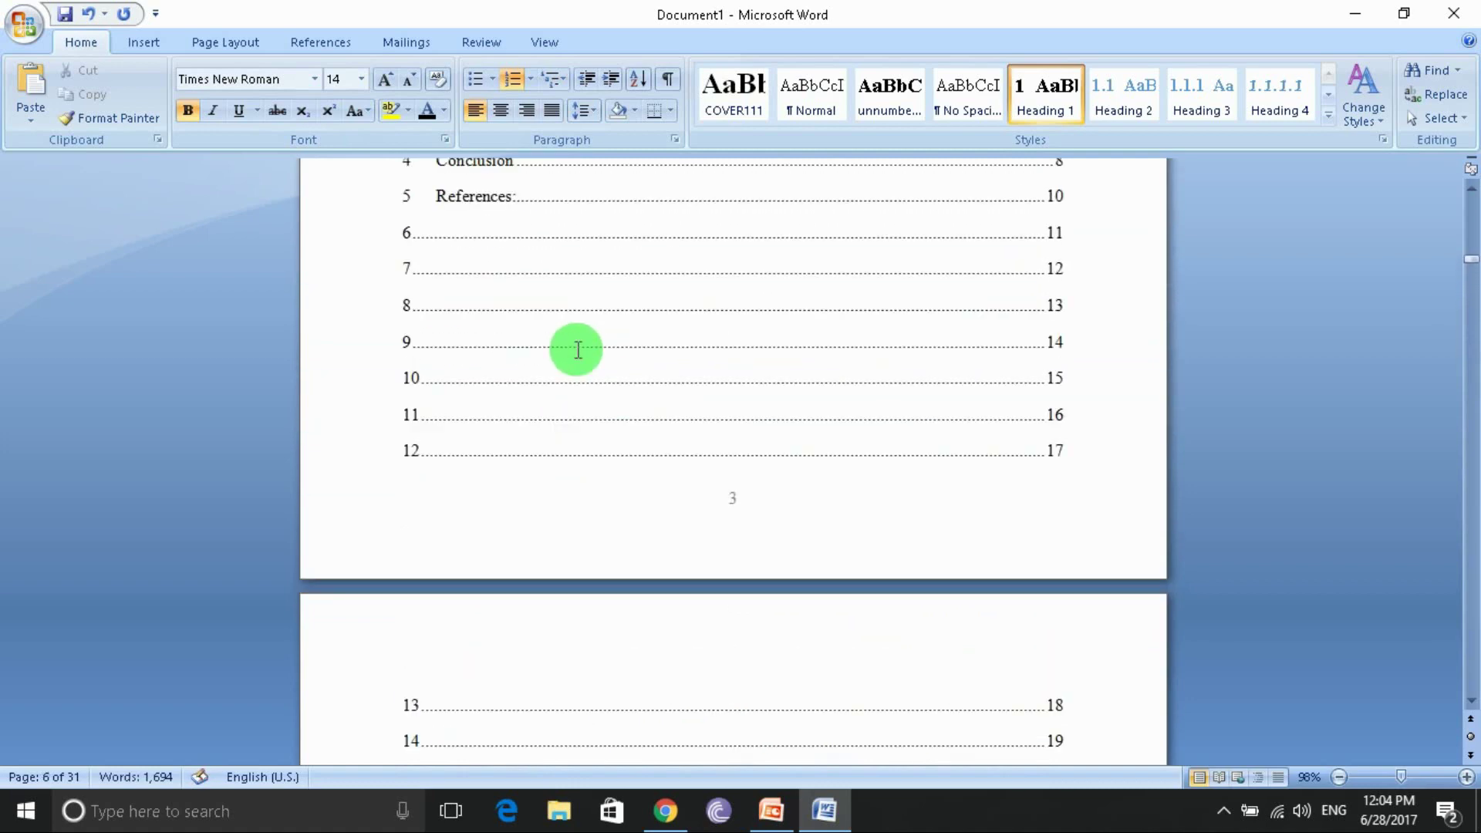
{"action": "scroll", "coordinate": [578, 350], "scroll_direction": "up", "scroll_amount": 5}
{"action": "scroll", "coordinate": [933, 327], "scroll_direction": "up", "scroll_amount": 3}
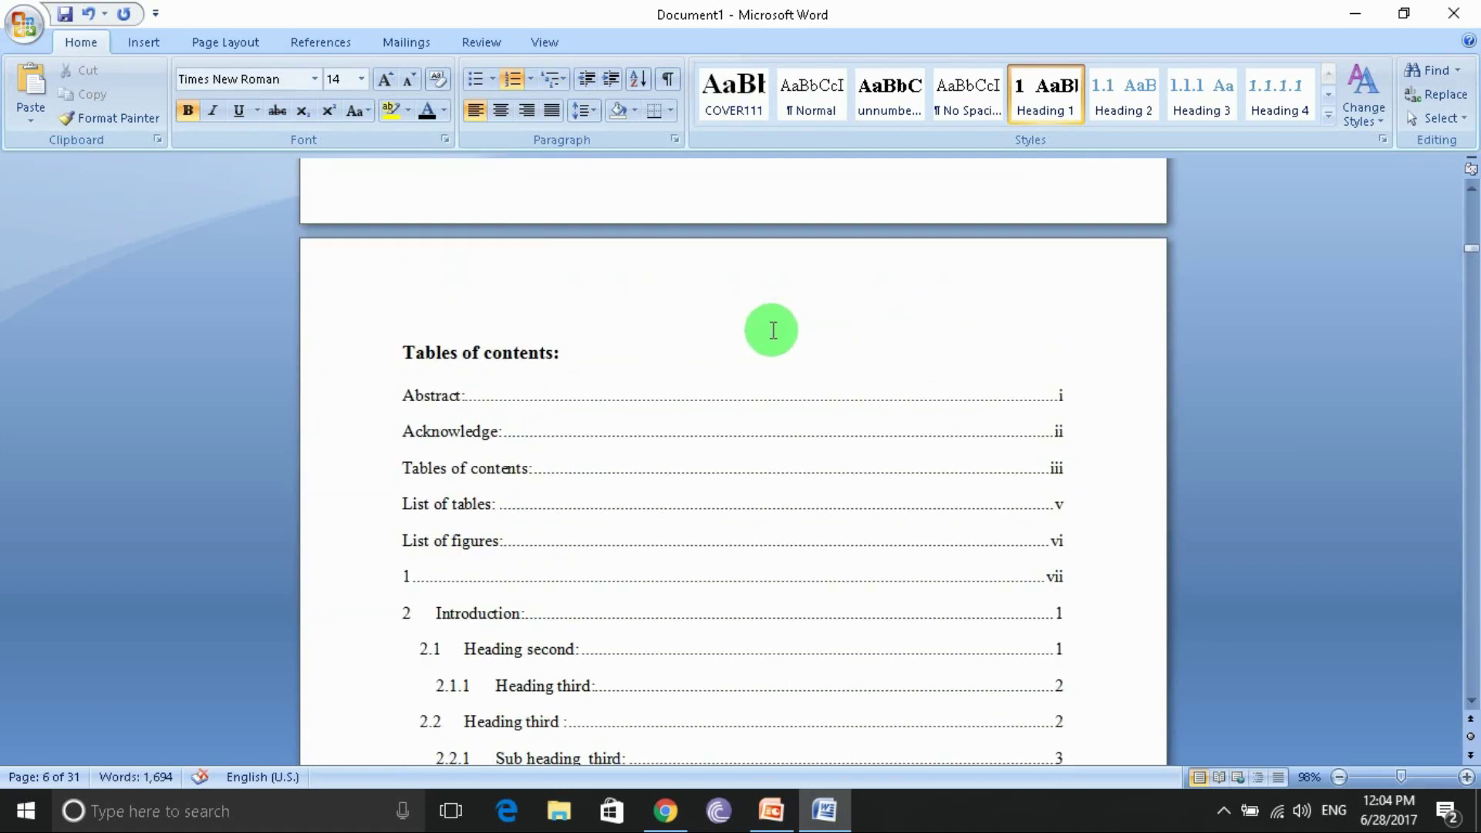
- Update the entire table of contents field and review the rebuilt entries
{"action": "right_click", "coordinate": [454, 388]}
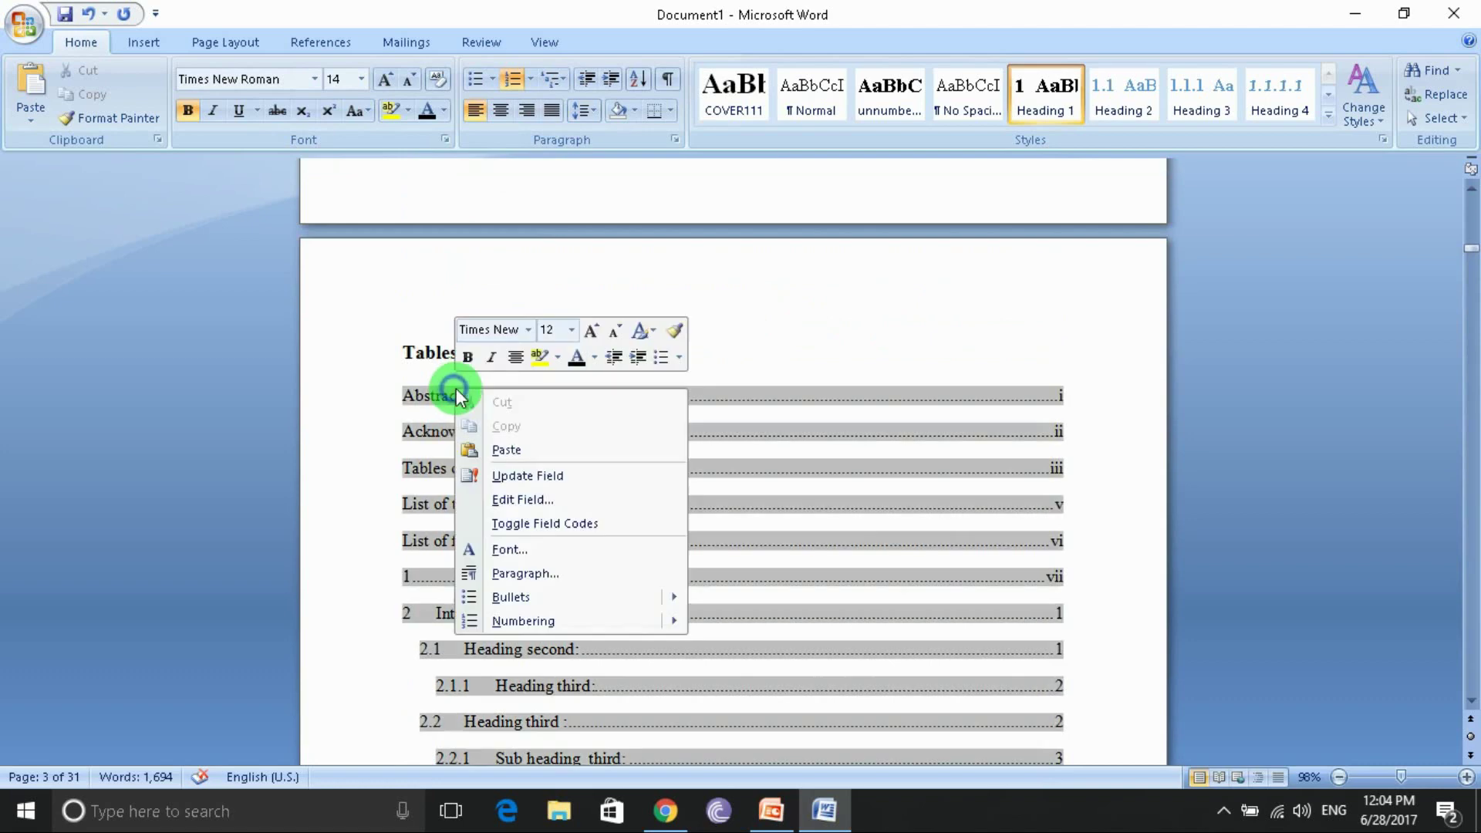
{"action": "left_click", "coordinate": [524, 475]}
{"action": "left_click", "coordinate": [628, 403]}
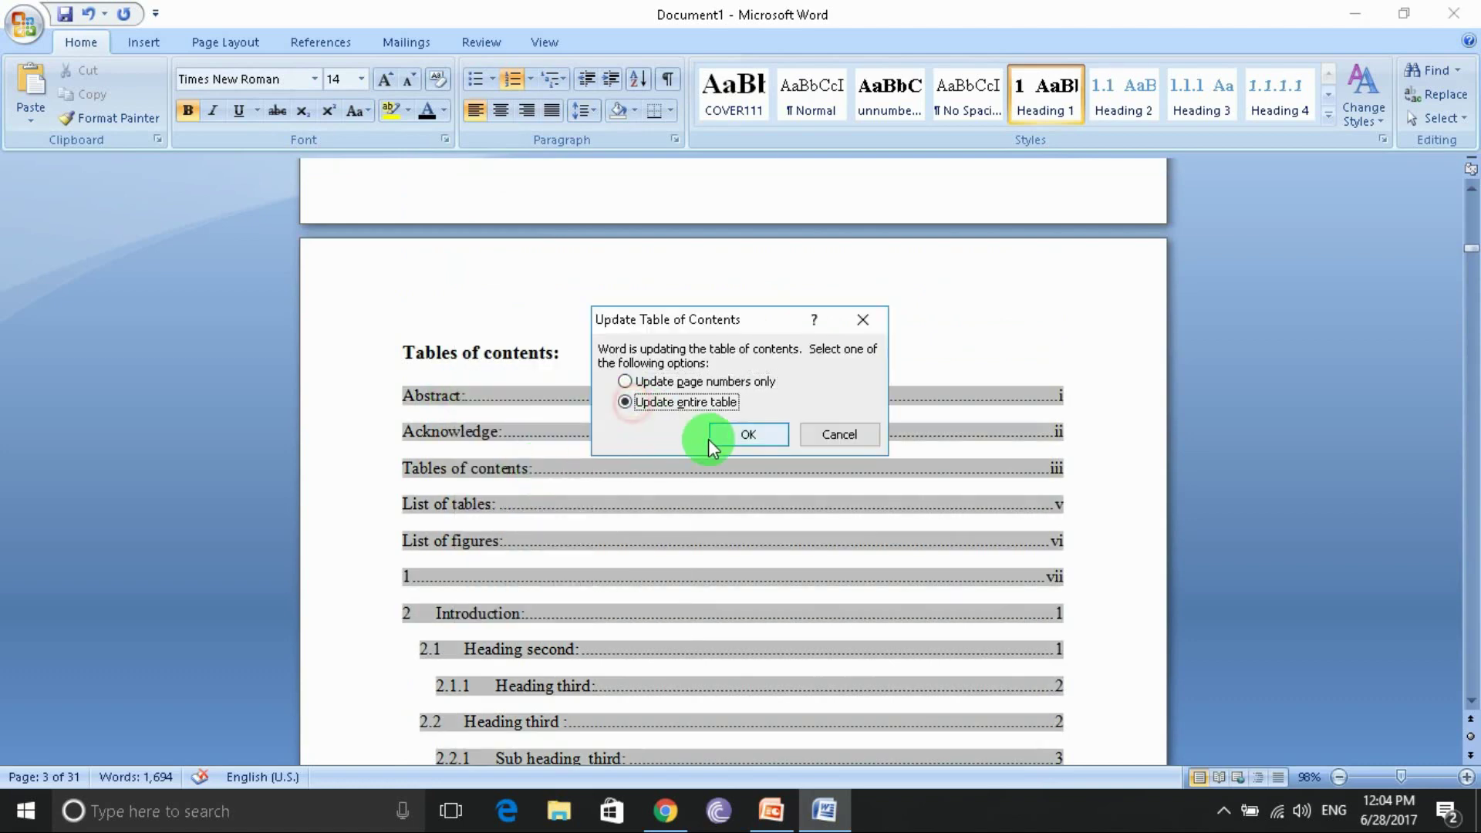
{"action": "left_click", "coordinate": [733, 434]}
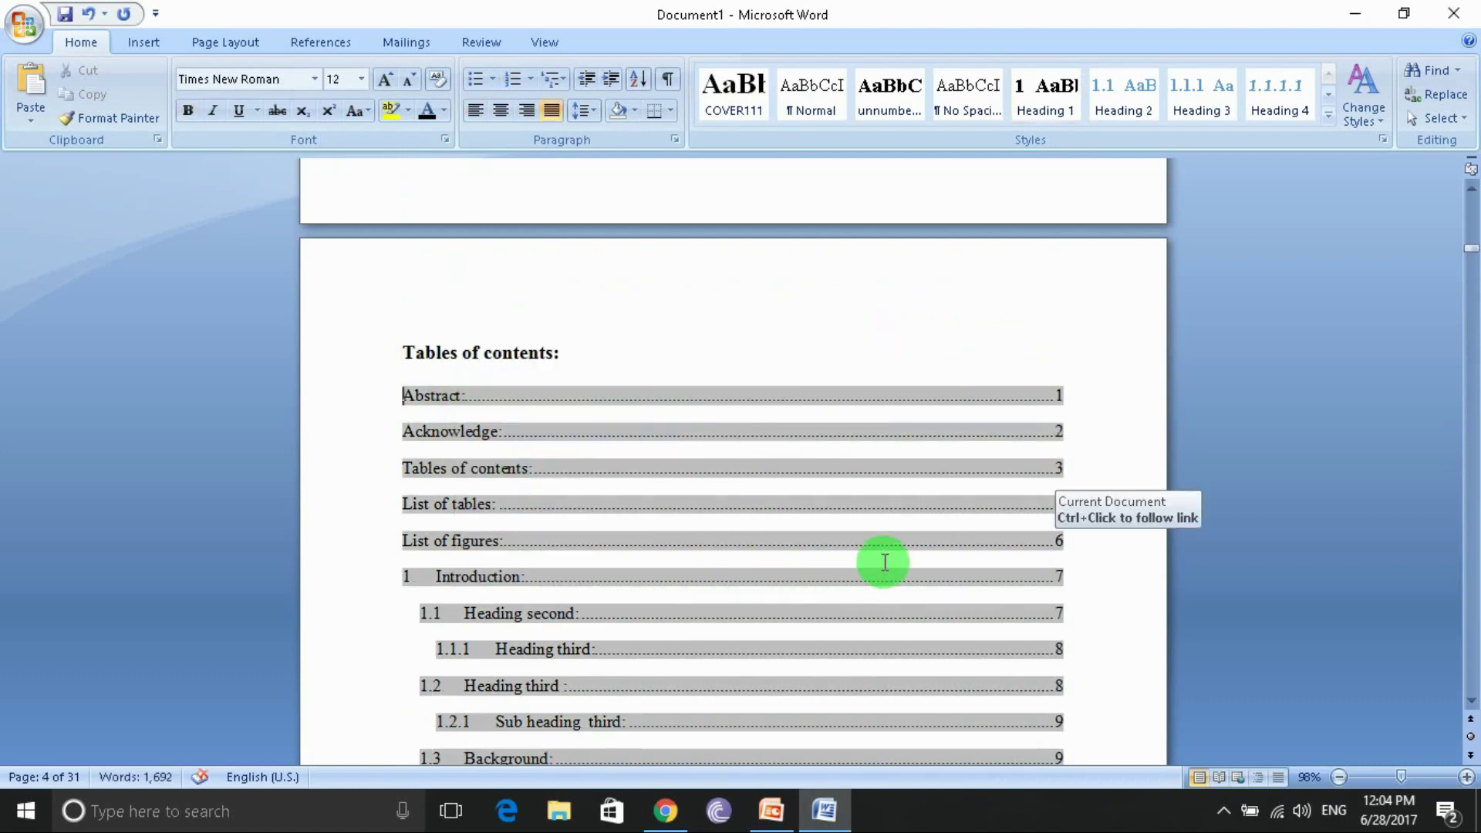
{"action": "scroll", "coordinate": [1079, 507], "scroll_direction": "down", "scroll_amount": 6}
{"action": "scroll", "coordinate": [995, 497], "scroll_direction": "down", "scroll_amount": 2}
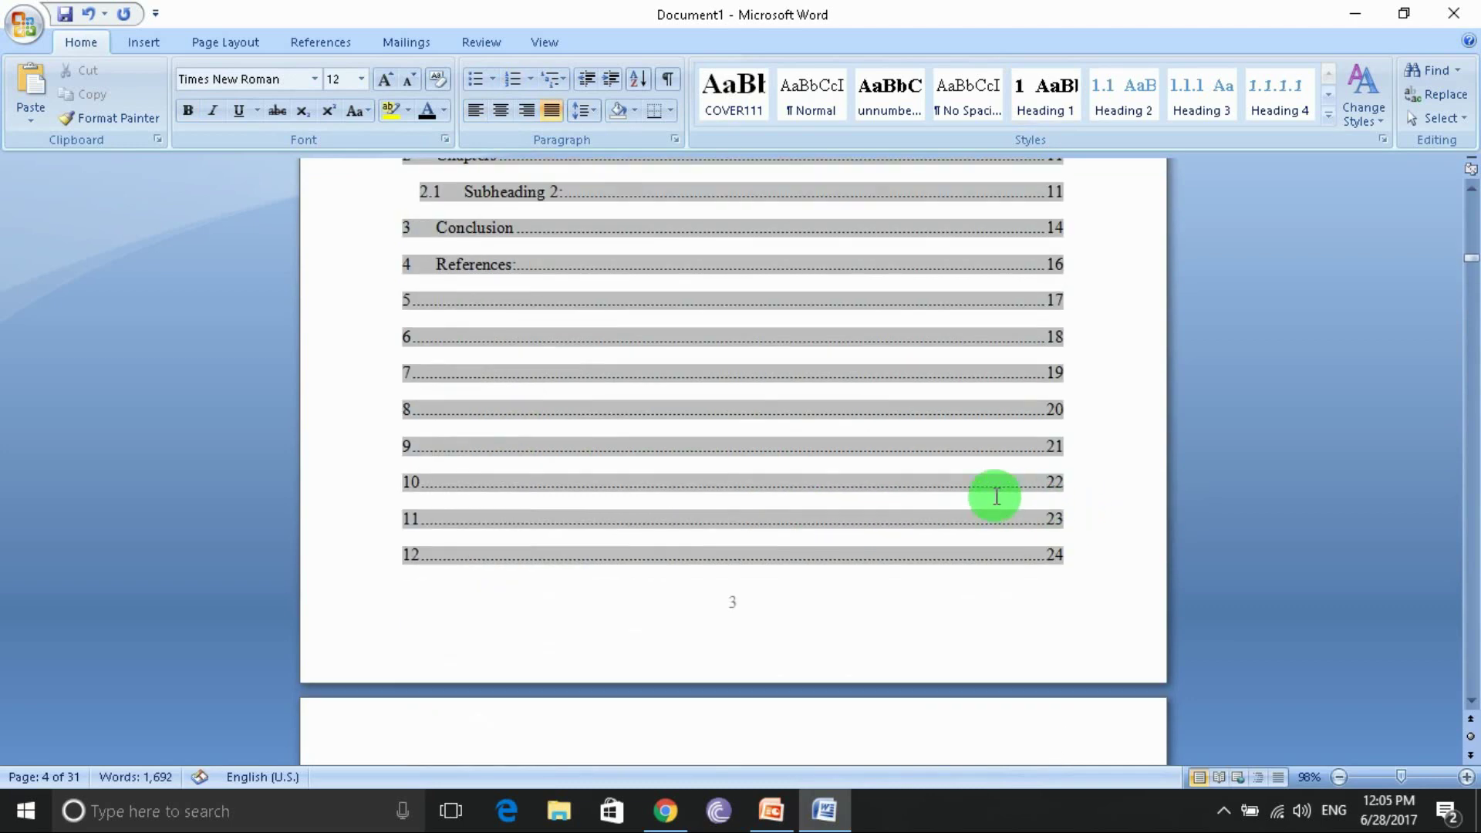
{"action": "scroll", "coordinate": [896, 553], "scroll_direction": "down", "scroll_amount": 2}
{"action": "scroll", "coordinate": [894, 551], "scroll_direction": "down", "scroll_amount": 6}
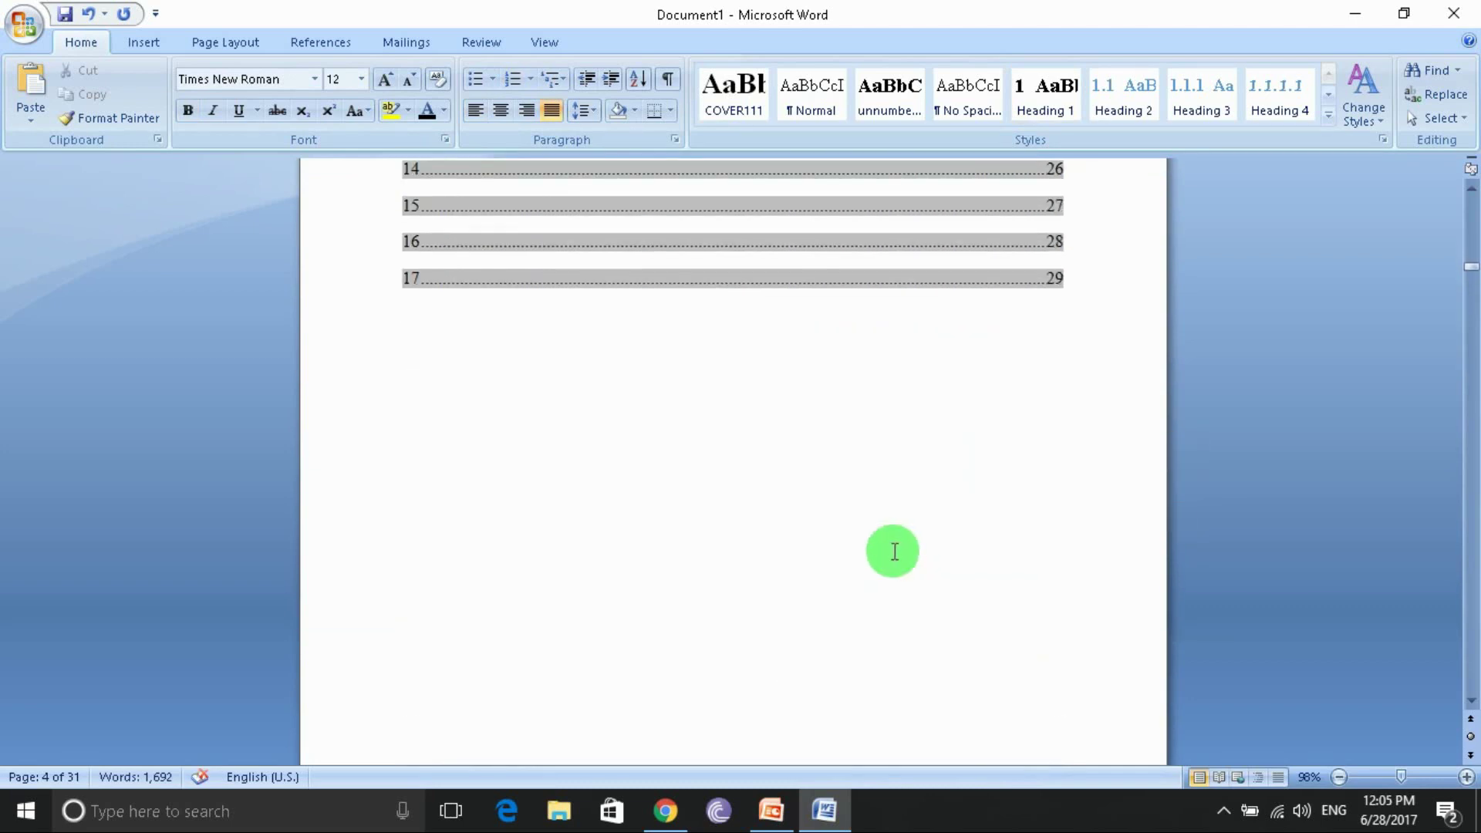
{"action": "scroll", "coordinate": [893, 546], "scroll_direction": "up", "scroll_amount": 6}
{"action": "scroll", "coordinate": [893, 546], "scroll_direction": "down", "scroll_amount": 6}
{"action": "scroll", "coordinate": [672, 487], "scroll_direction": "up", "scroll_amount": 8}
{"action": "scroll", "coordinate": [454, 393], "scroll_direction": "up", "scroll_amount": 7}
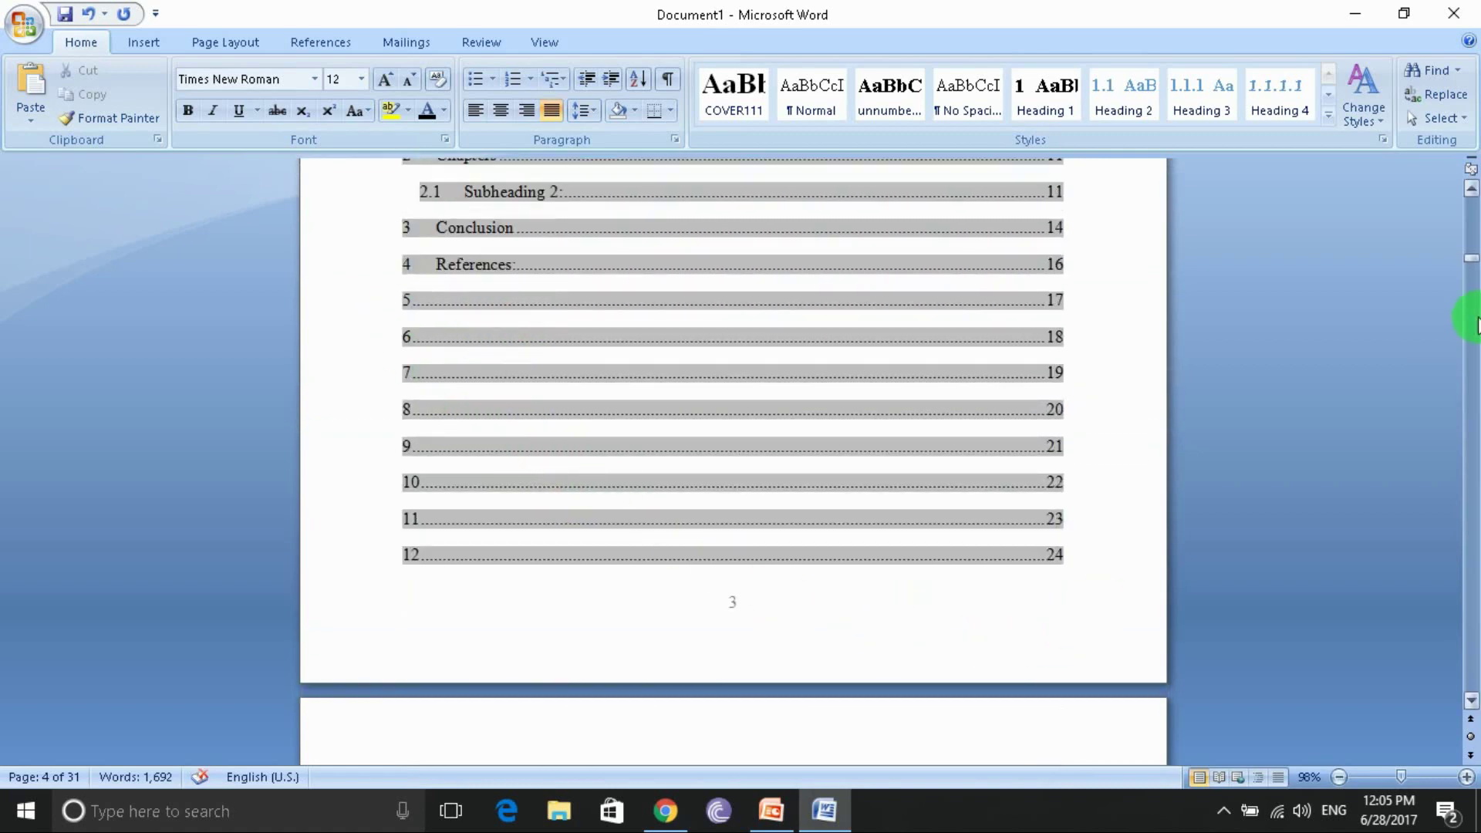
{"action": "mouse_move", "coordinate": [1472, 261]}
{"action": "left_mouse_down"}
{"action": "mouse_move", "coordinate": [1472, 538]}
{"action": "mouse_move", "coordinate": [1463, 475]}
{"action": "left_mouse_up"}
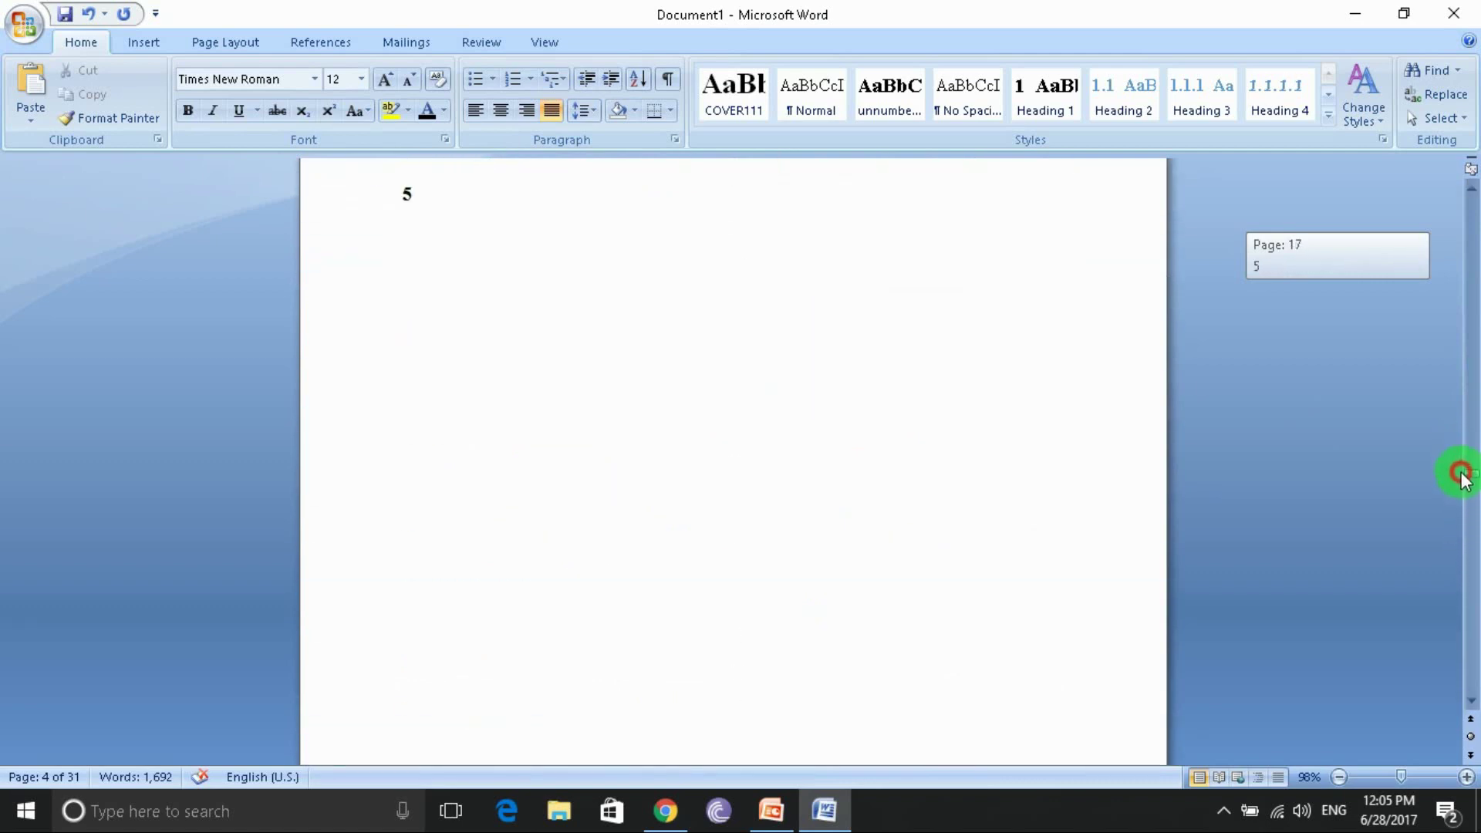
- Insert a bibliography of the cited sources under the References heading
{"action": "scroll", "coordinate": [777, 410], "scroll_direction": "up", "scroll_amount": 5}
{"action": "scroll", "coordinate": [777, 411], "scroll_direction": "up", "scroll_amount": 5}
{"action": "scroll", "coordinate": [777, 410], "scroll_direction": "up", "scroll_amount": 5}
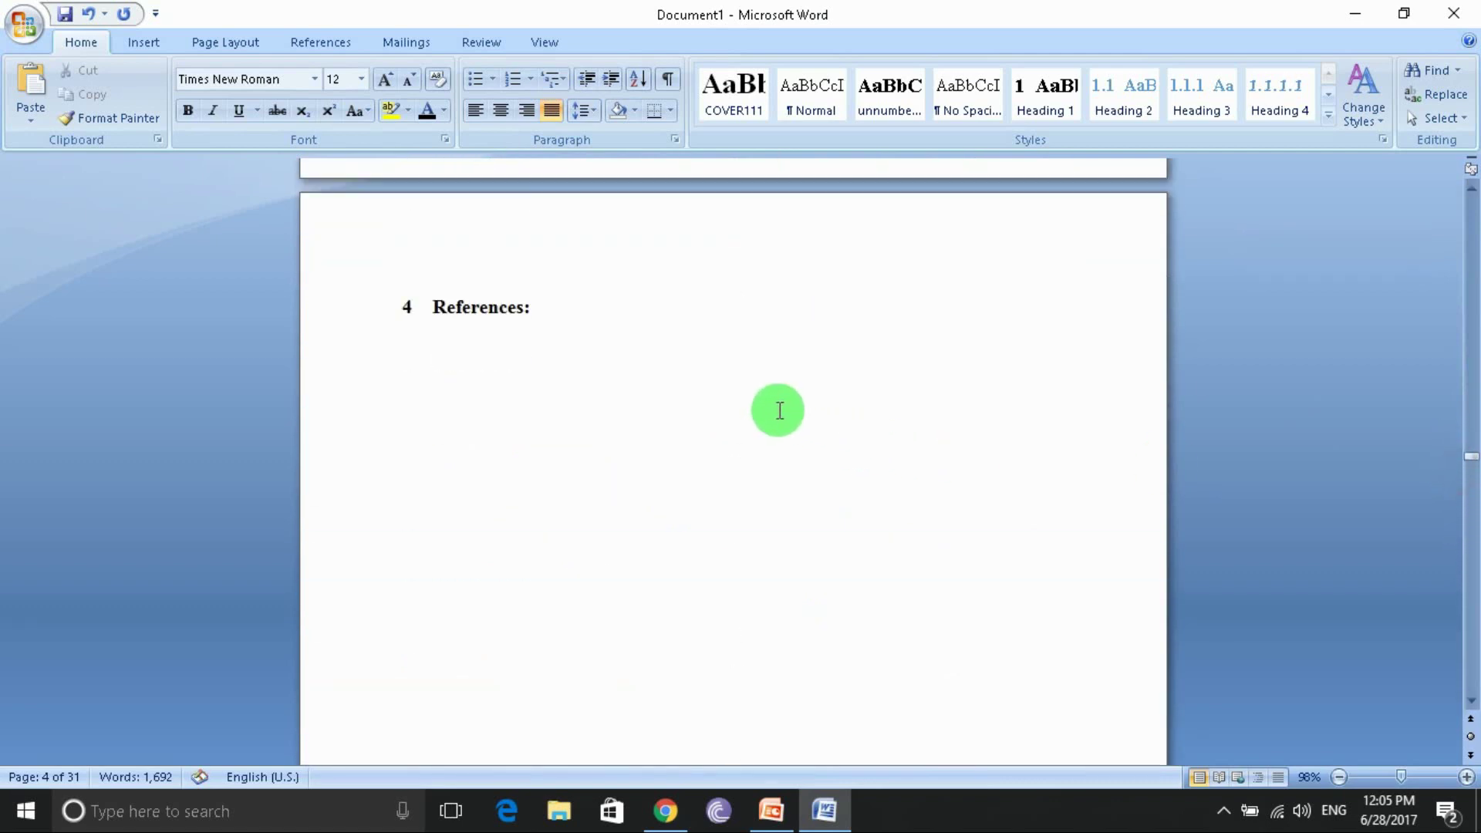
{"action": "scroll", "coordinate": [779, 410], "scroll_direction": "down", "scroll_amount": 8}
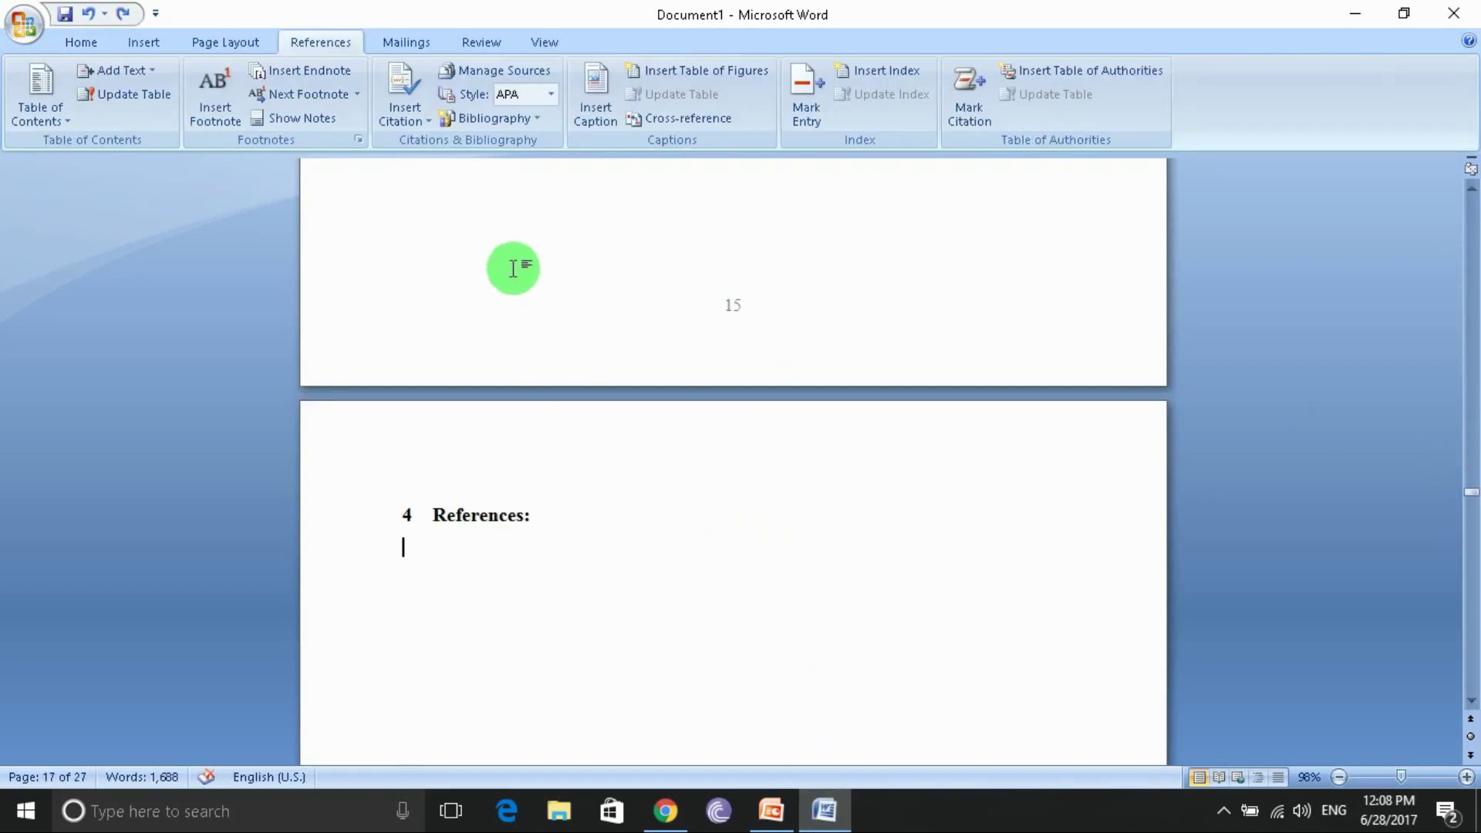
{"action": "left_click", "coordinate": [236, 42]}
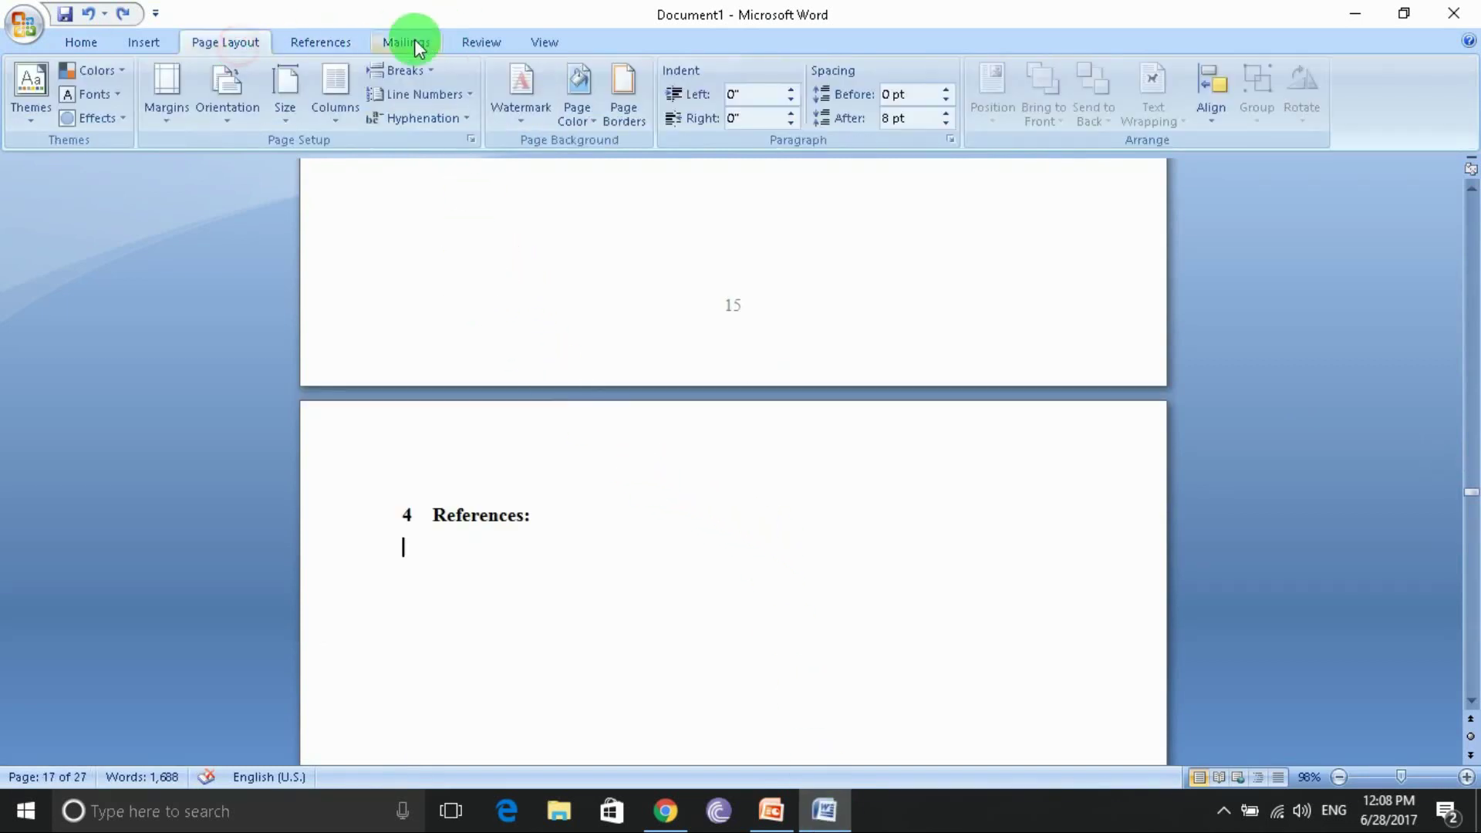
{"action": "left_click", "coordinate": [340, 46]}
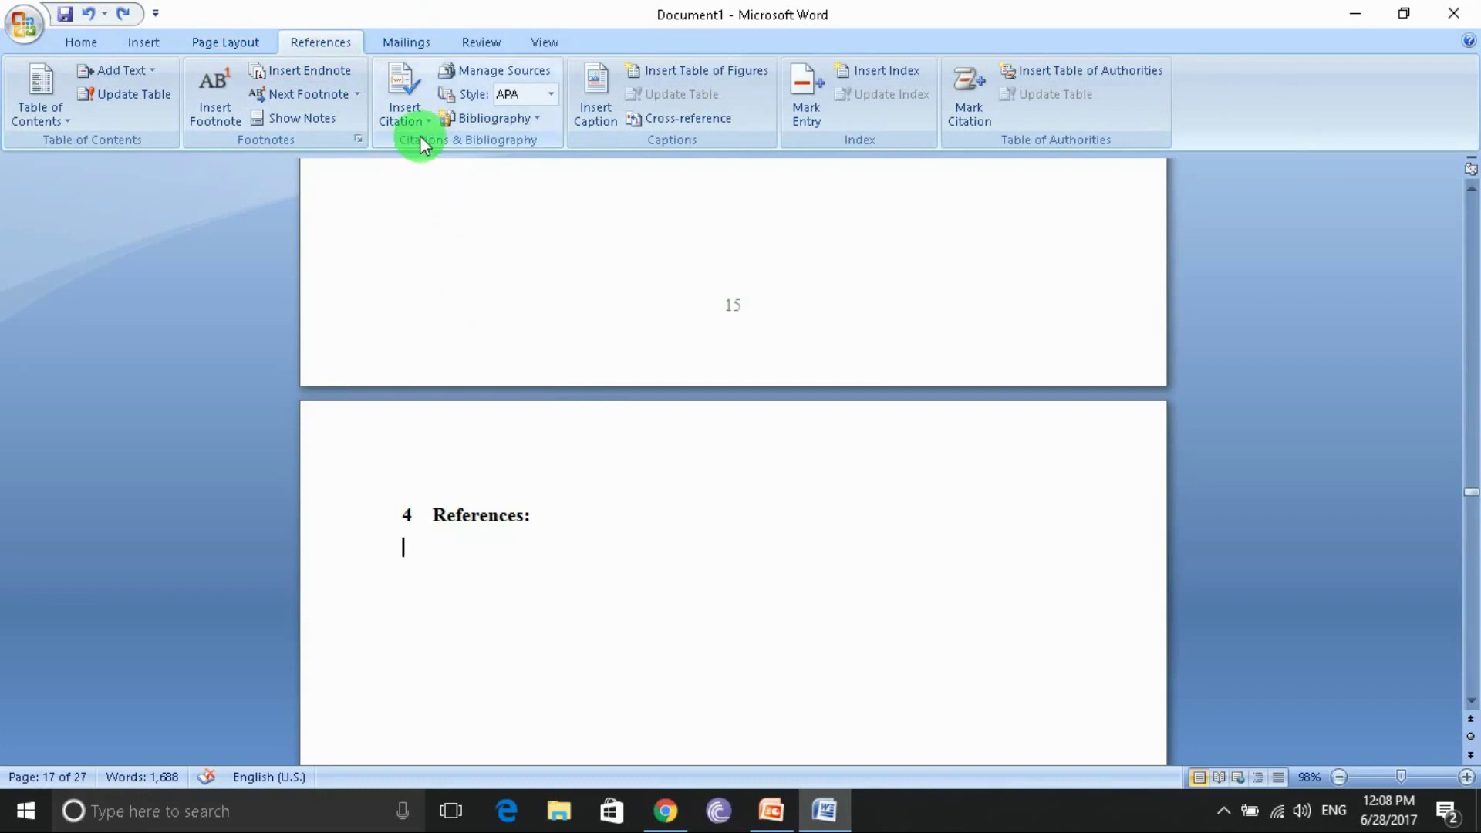
{"action": "left_click", "coordinate": [478, 118]}
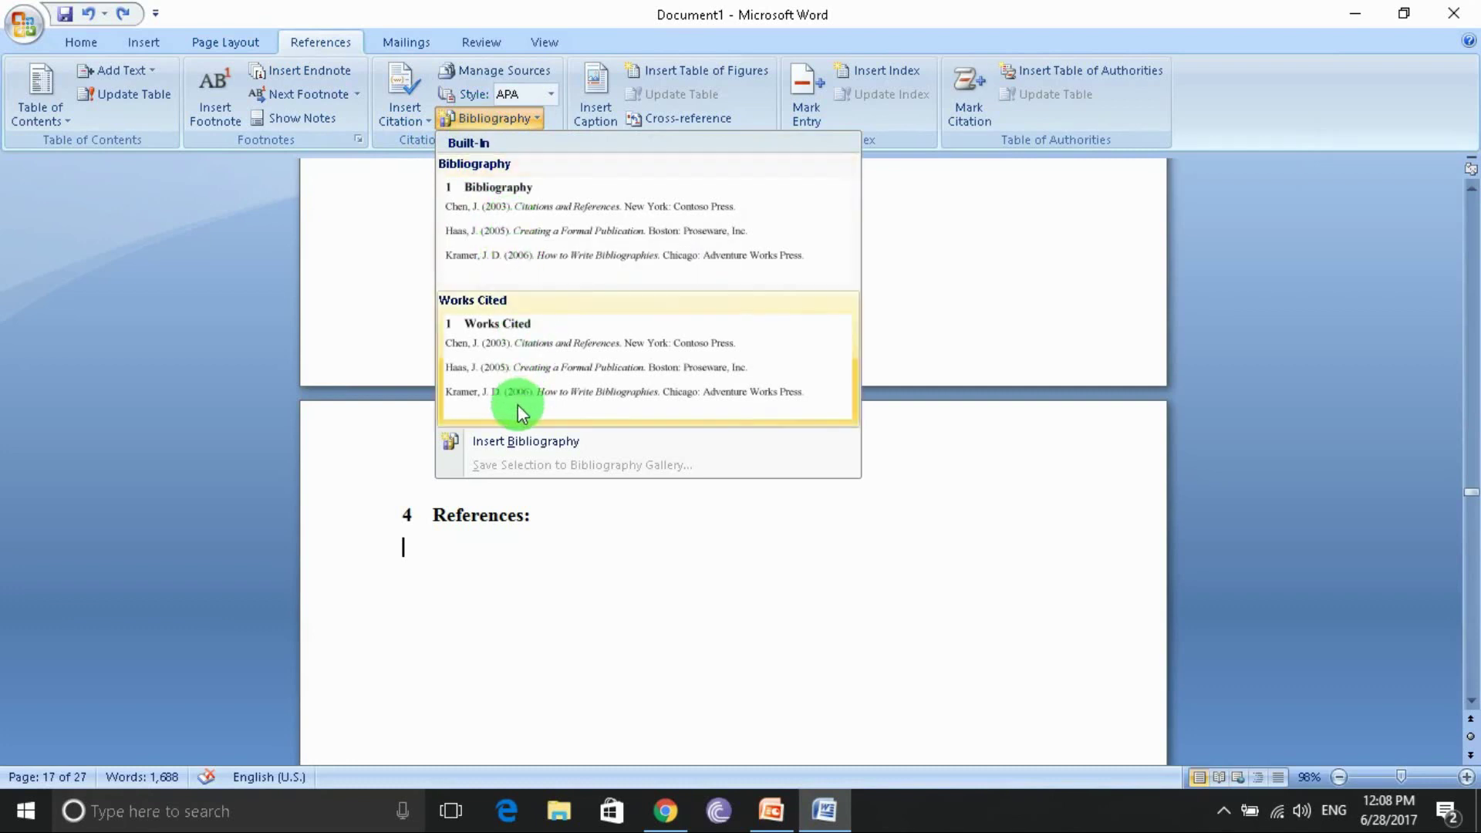
{"action": "left_click", "coordinate": [529, 440]}
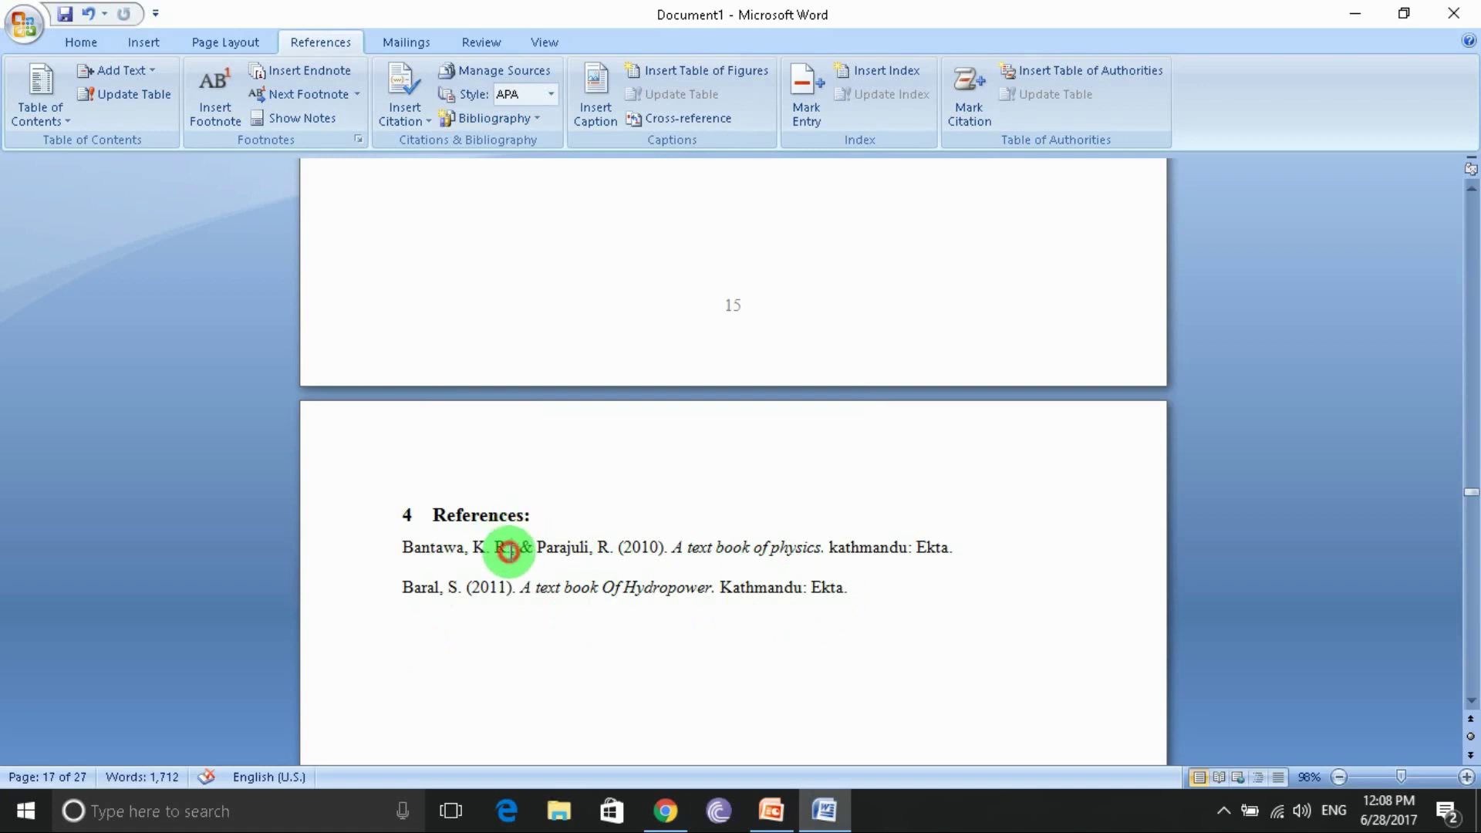
- Add a comma after the first author's initials and update the bibliography field
{"action": "left_click", "coordinate": [511, 548]}
{"action": "type", "text": ","}
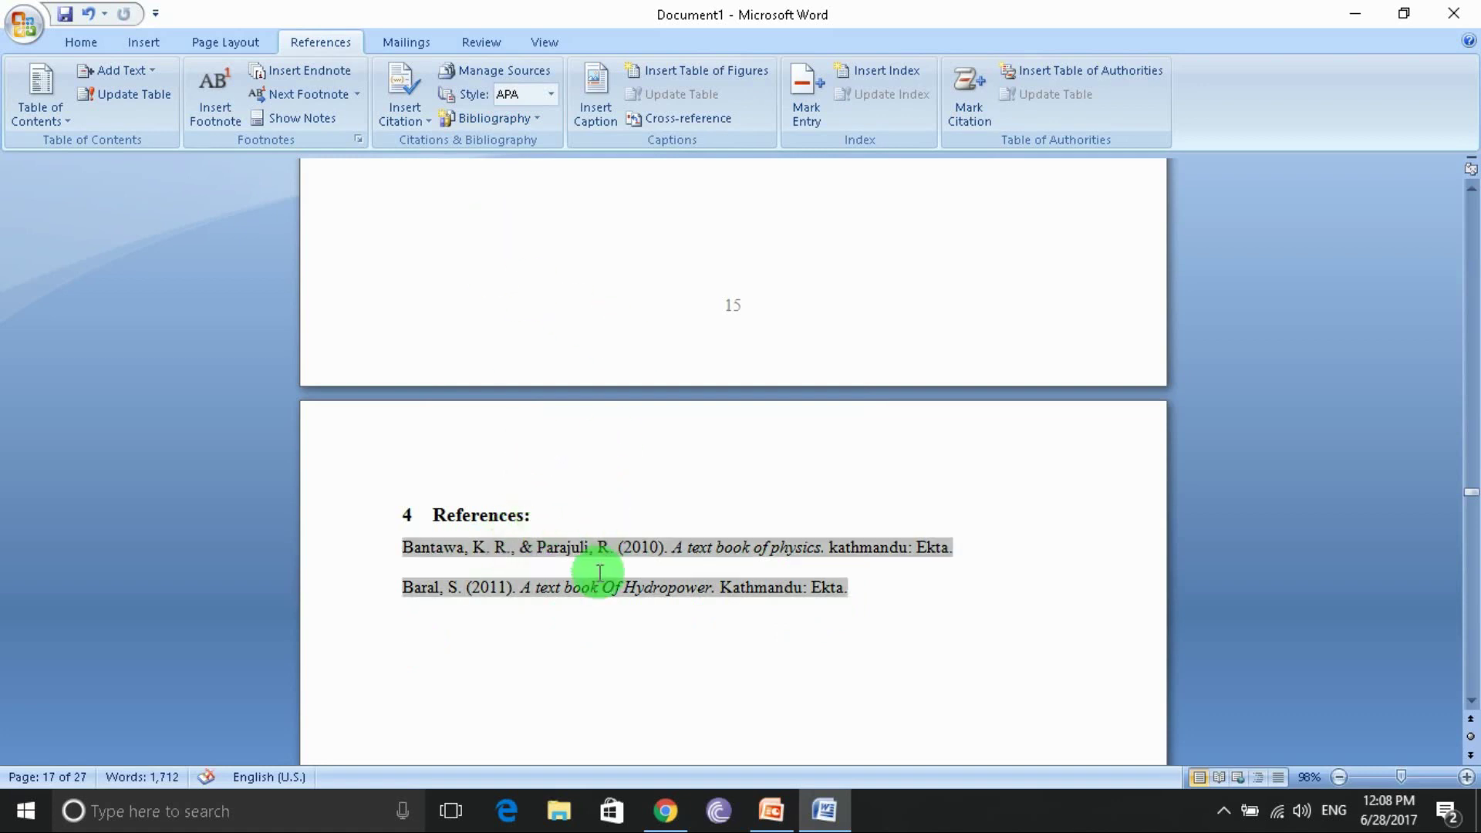
{"action": "right_click", "coordinate": [591, 557]}
{"action": "left_click", "coordinate": [648, 392]}
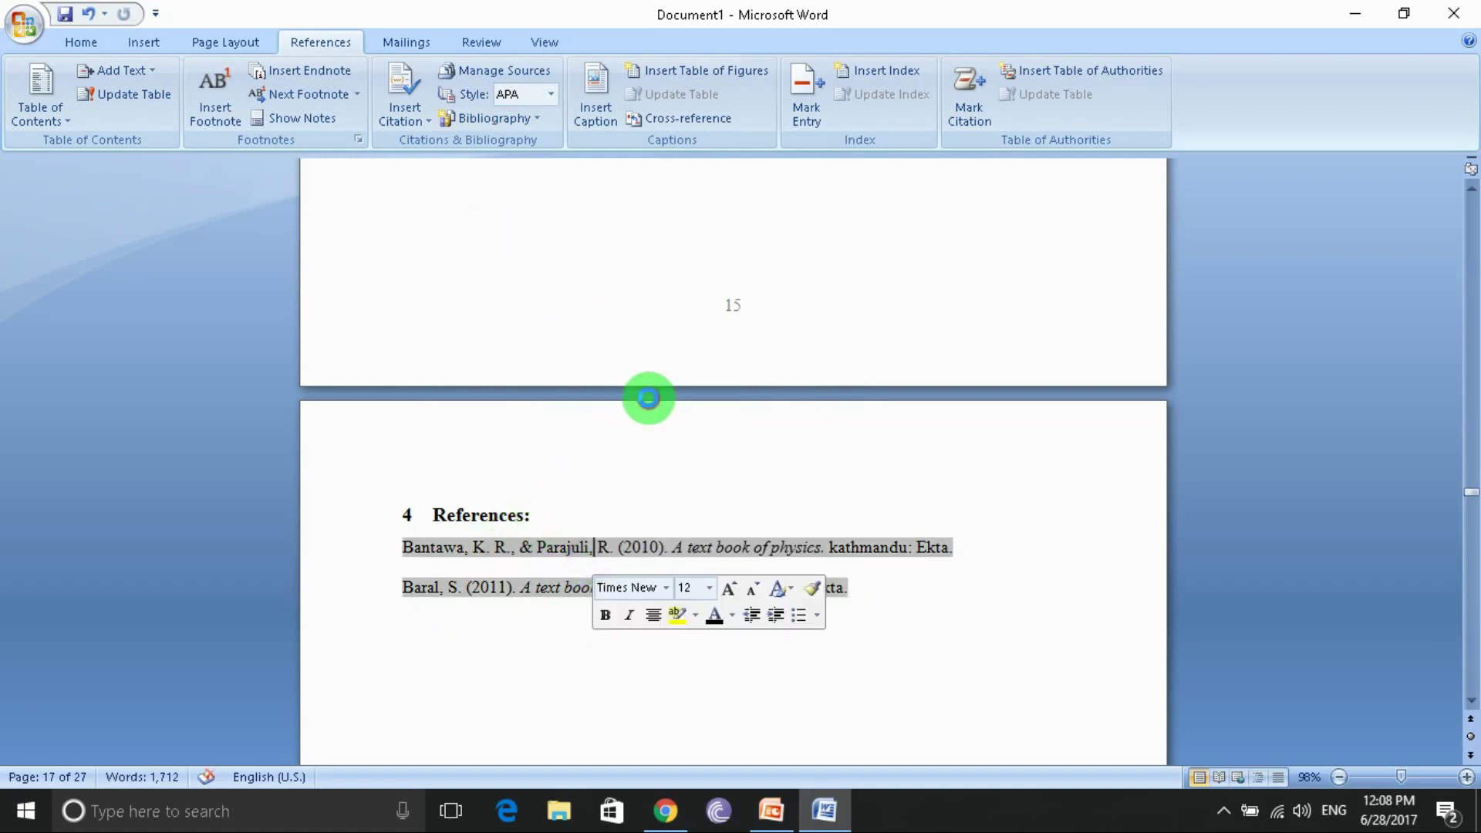
{"action": "left_click", "coordinate": [864, 586]}
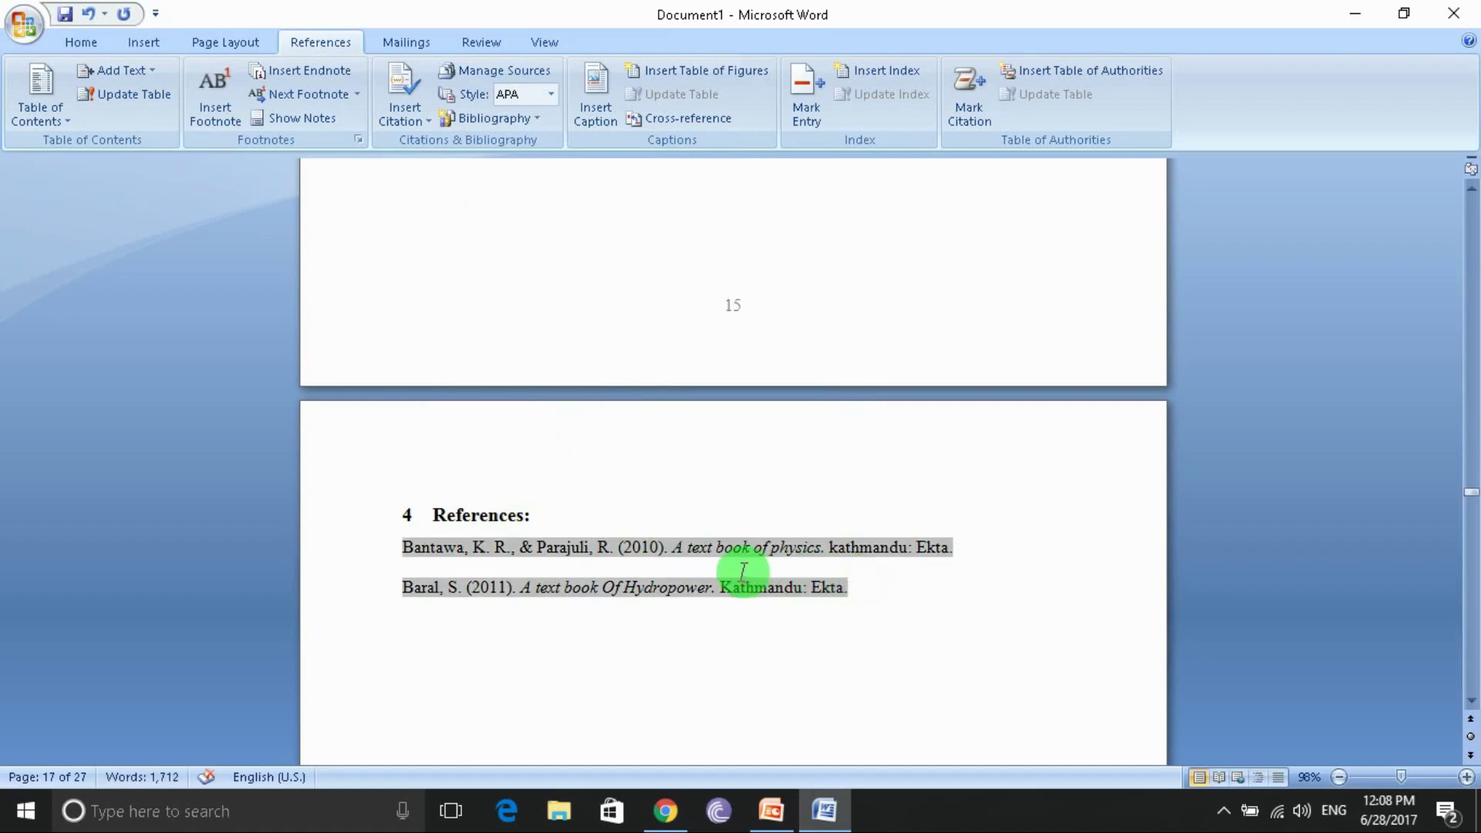
{"action": "scroll", "coordinate": [744, 570], "scroll_direction": "up", "scroll_amount": 5}
{"action": "scroll", "coordinate": [744, 571], "scroll_direction": "up", "scroll_amount": 5}
{"action": "scroll", "coordinate": [745, 570], "scroll_direction": "up", "scroll_amount": 5}
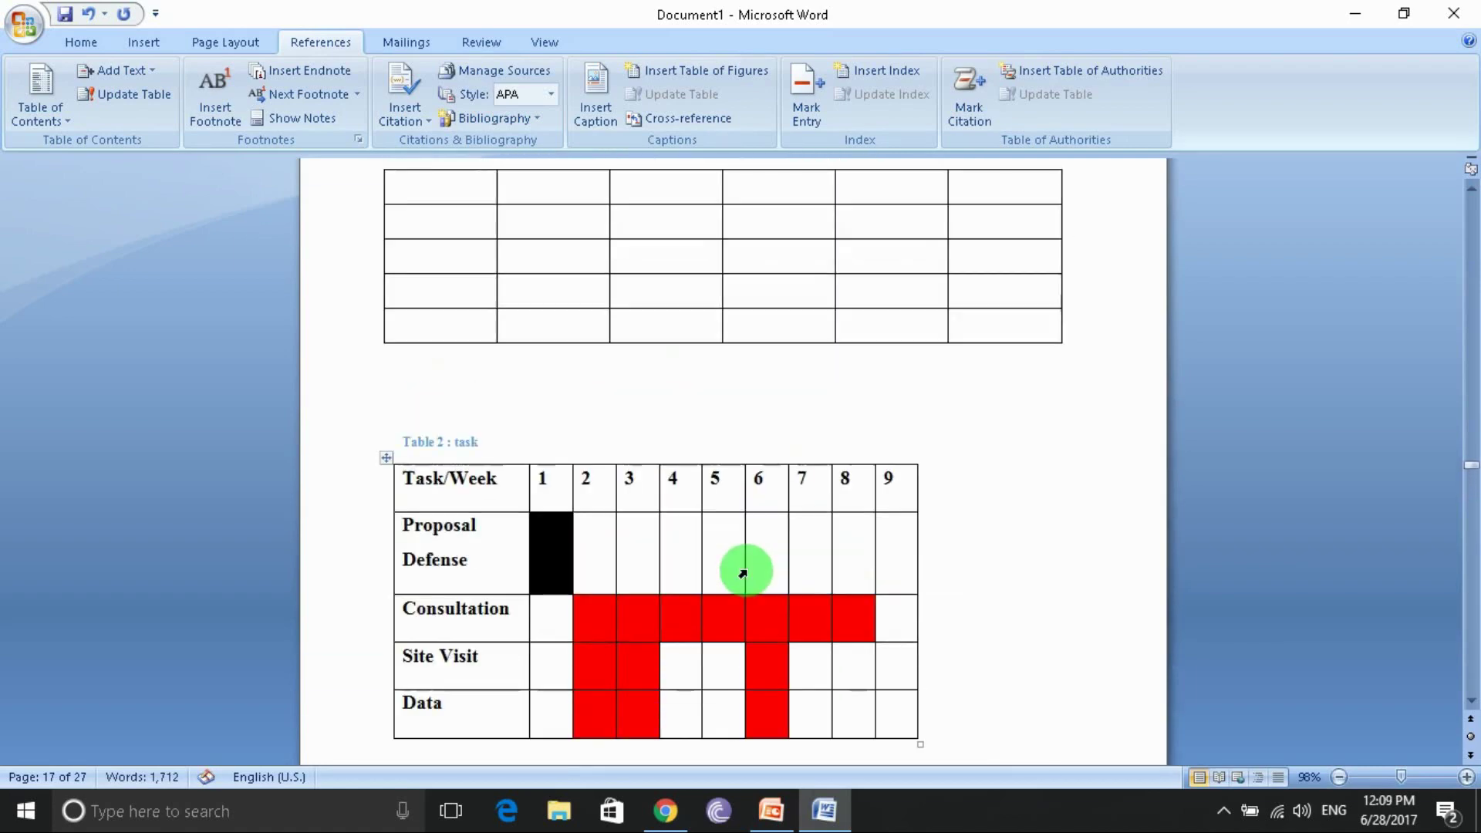
{"action": "scroll", "coordinate": [746, 569], "scroll_direction": "up", "scroll_amount": 5}
{"action": "scroll", "coordinate": [662, 437], "scroll_direction": "down", "scroll_amount": 3}
{"action": "scroll", "coordinate": [662, 351], "scroll_direction": "up", "scroll_amount": 3}
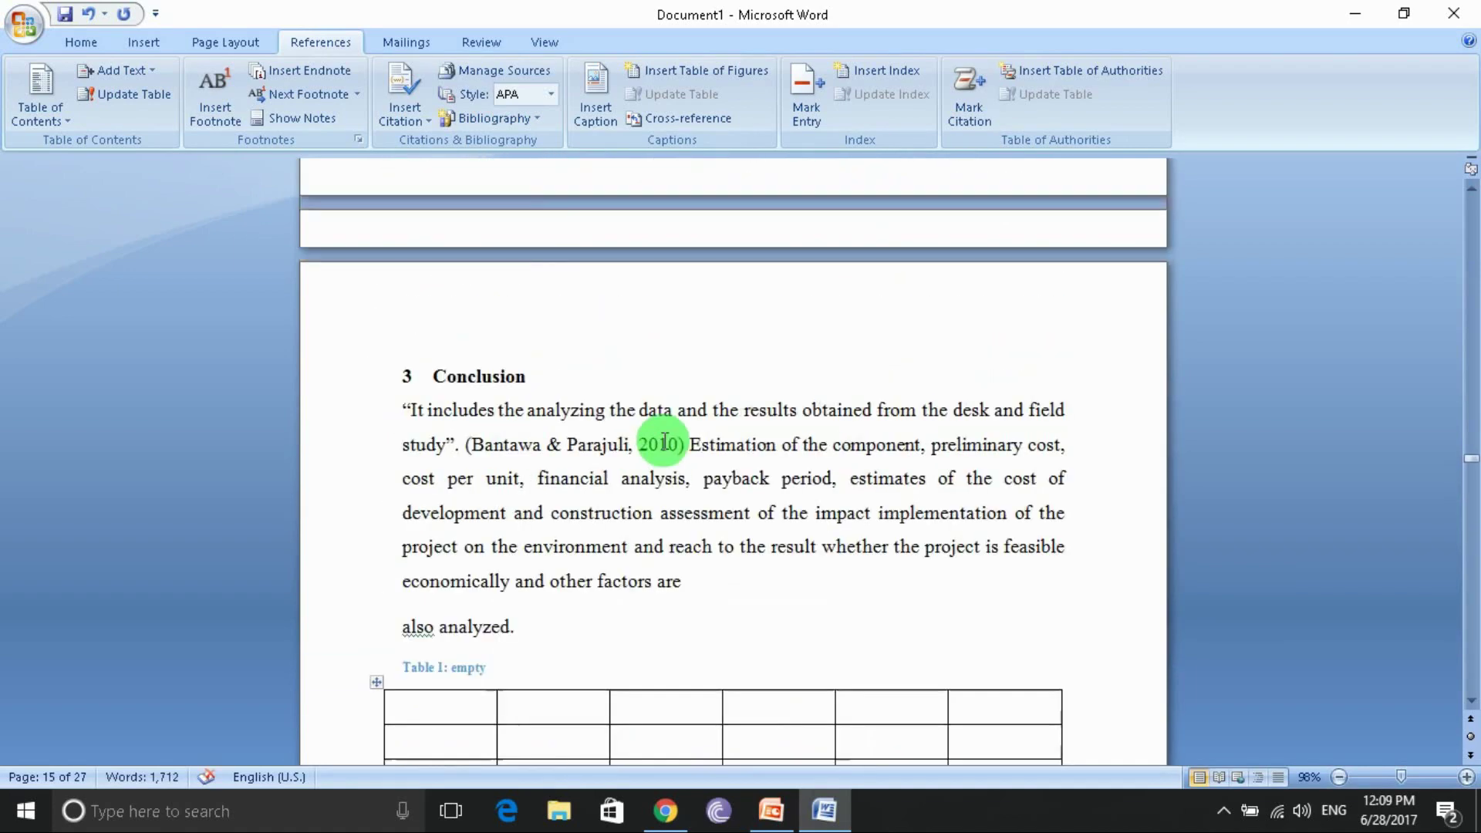
{"action": "scroll", "coordinate": [662, 440], "scroll_direction": "up", "scroll_amount": 10}
{"action": "scroll", "coordinate": [662, 440], "scroll_direction": "down", "scroll_amount": 3}
{"action": "scroll", "coordinate": [663, 440], "scroll_direction": "up", "scroll_amount": 10}
{"action": "scroll", "coordinate": [663, 440], "scroll_direction": "up", "scroll_amount": 5}
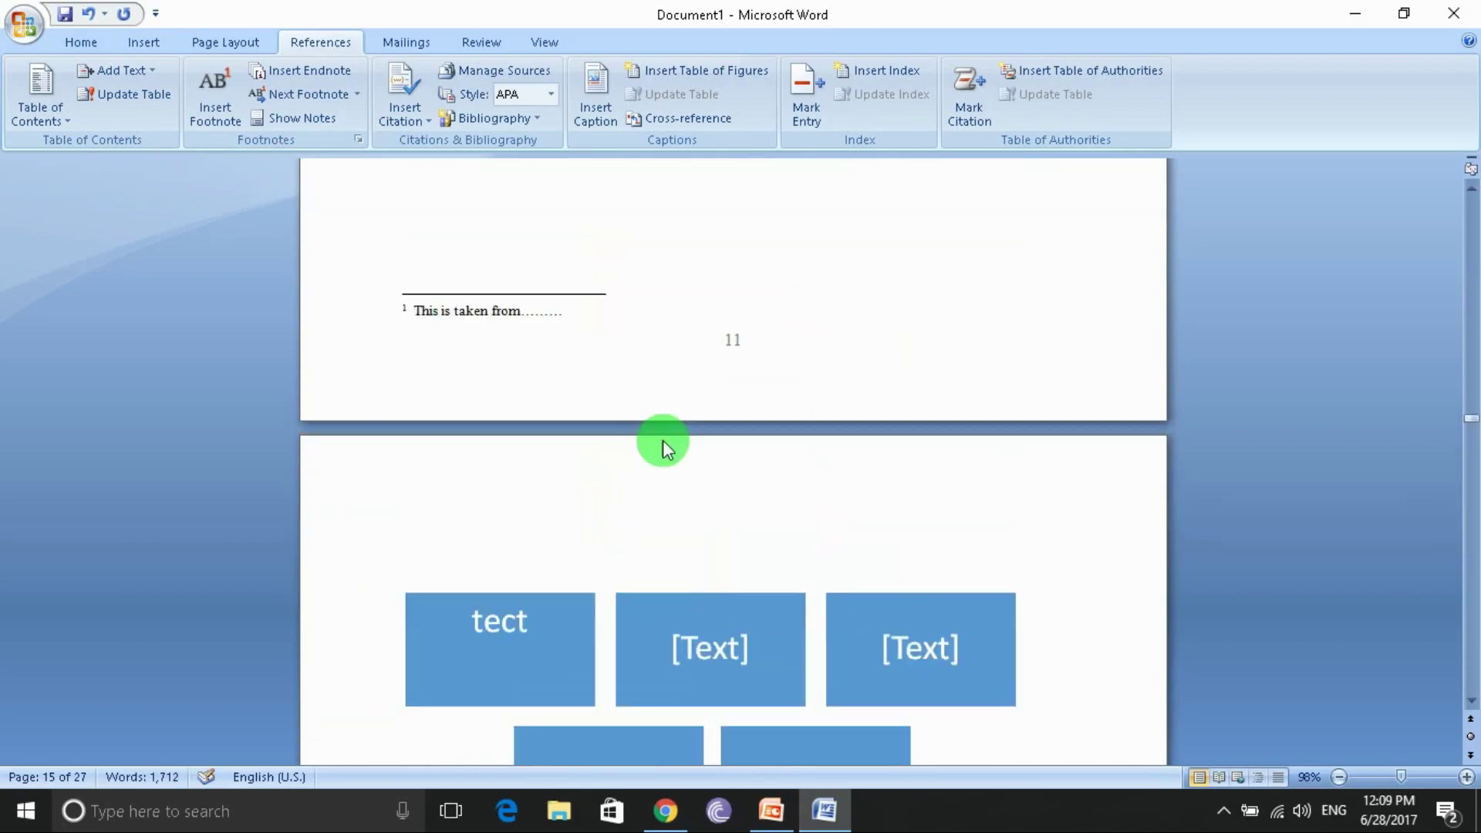
{"action": "scroll", "coordinate": [663, 439], "scroll_direction": "up", "scroll_amount": 5}
{"action": "scroll", "coordinate": [664, 441], "scroll_direction": "up", "scroll_amount": 5}
{"action": "scroll", "coordinate": [664, 441], "scroll_direction": "up", "scroll_amount": 1}
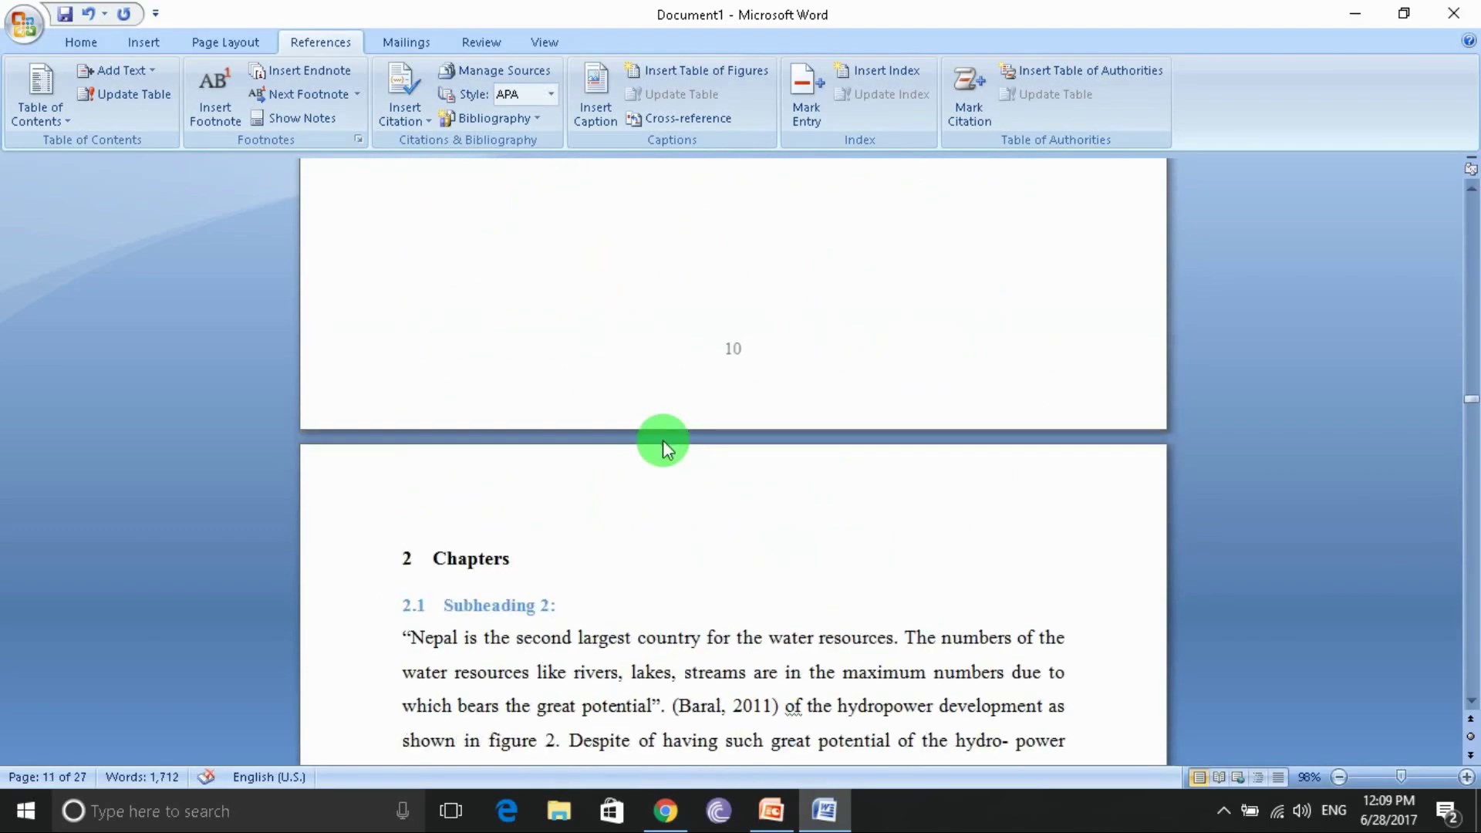
{"action": "scroll", "coordinate": [664, 440], "scroll_direction": "up", "scroll_amount": 4}
{"action": "scroll", "coordinate": [664, 441], "scroll_direction": "up", "scroll_amount": 3}
{"action": "scroll", "coordinate": [664, 440], "scroll_direction": "up", "scroll_amount": 5}
{"action": "scroll", "coordinate": [664, 441], "scroll_direction": "up", "scroll_amount": 1}
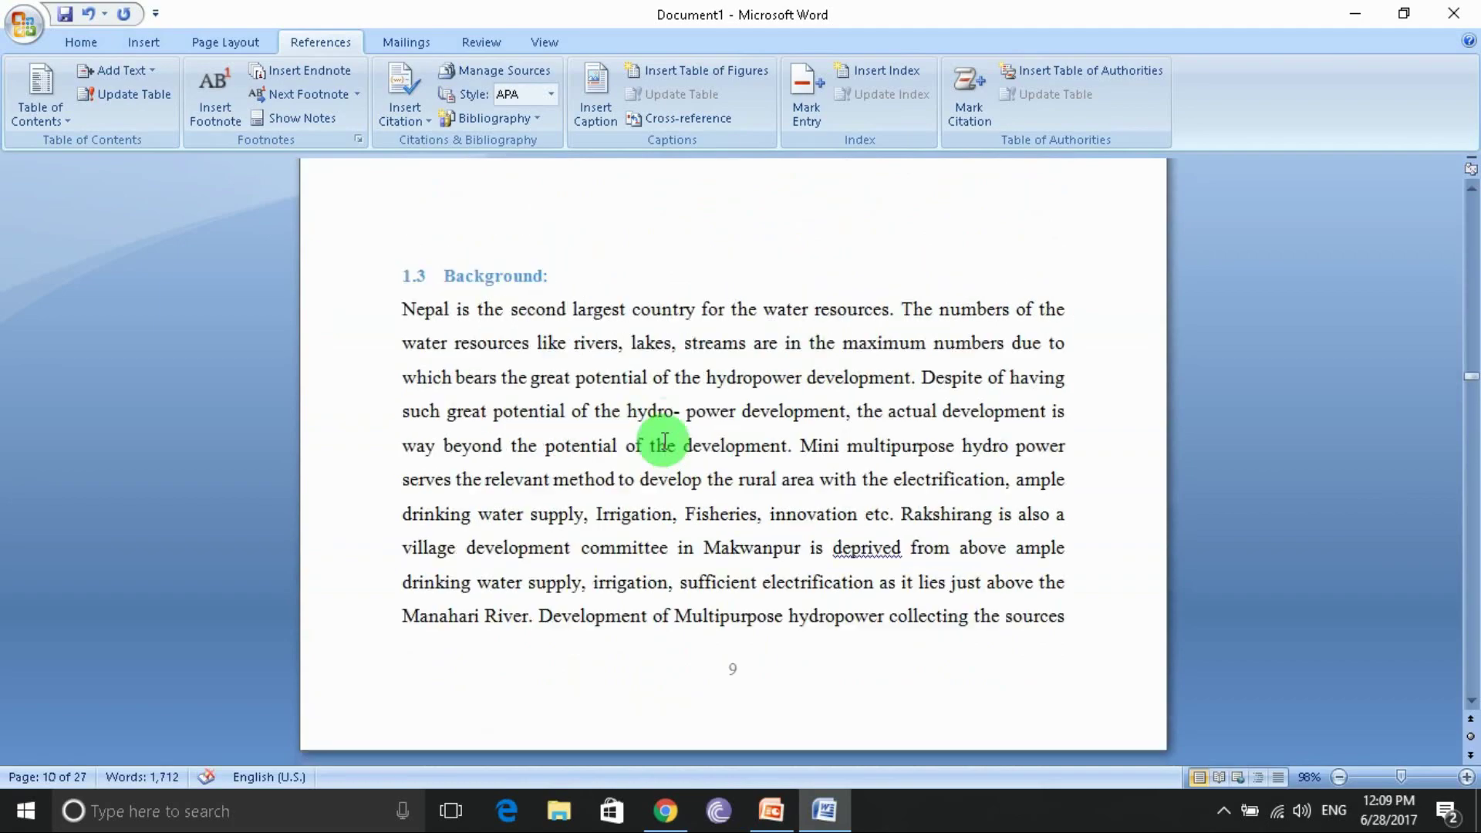
{"action": "scroll", "coordinate": [663, 441], "scroll_direction": "up", "scroll_amount": 2}
{"action": "scroll", "coordinate": [664, 440], "scroll_direction": "up", "scroll_amount": 5}
{"action": "scroll", "coordinate": [664, 440], "scroll_direction": "up", "scroll_amount": 5}
{"action": "scroll", "coordinate": [664, 440], "scroll_direction": "up", "scroll_amount": 5}
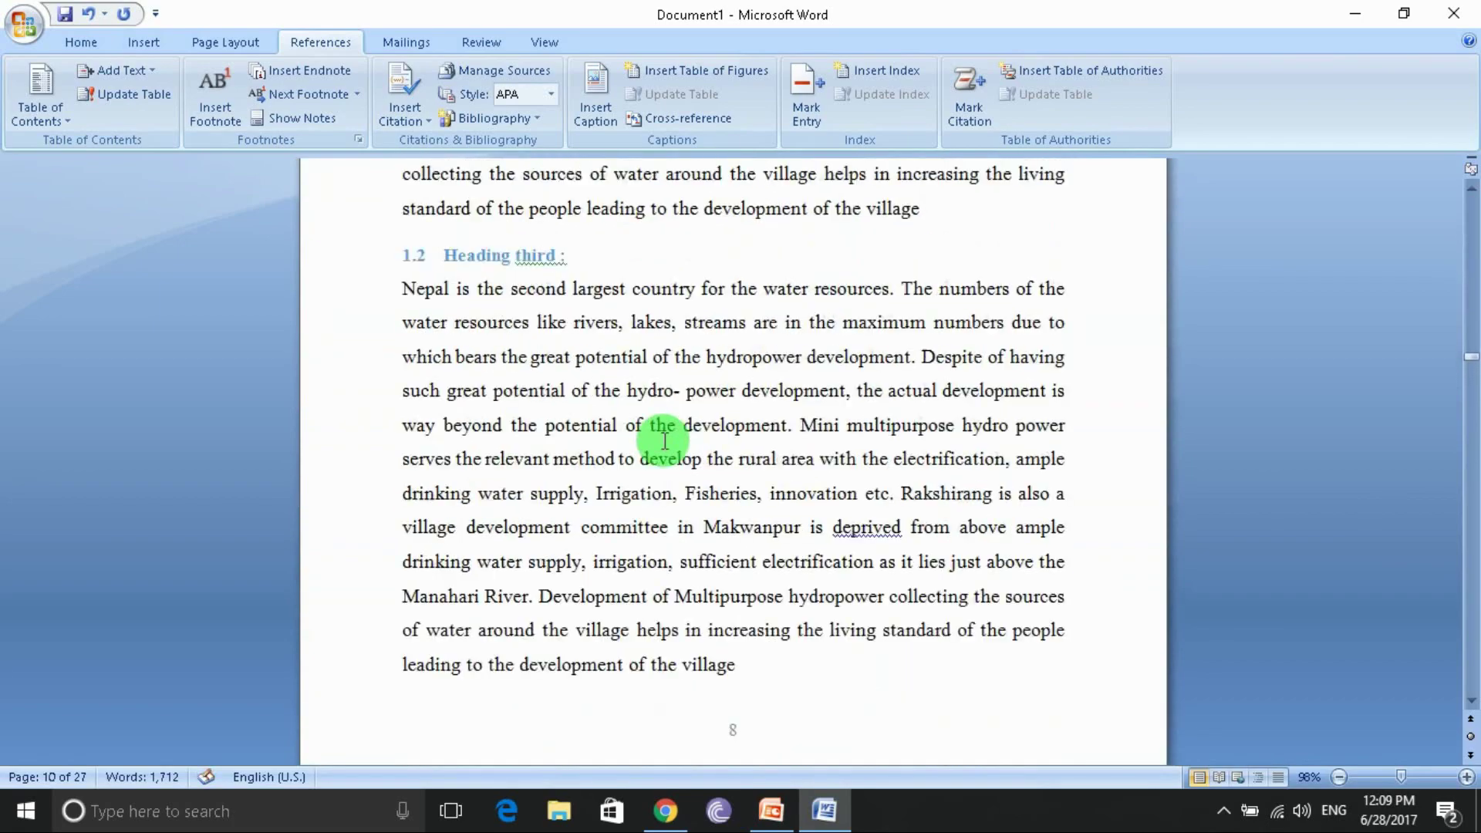
{"action": "scroll", "coordinate": [663, 440], "scroll_direction": "up", "scroll_amount": 5}
{"action": "scroll", "coordinate": [664, 440], "scroll_direction": "up", "scroll_amount": 1}
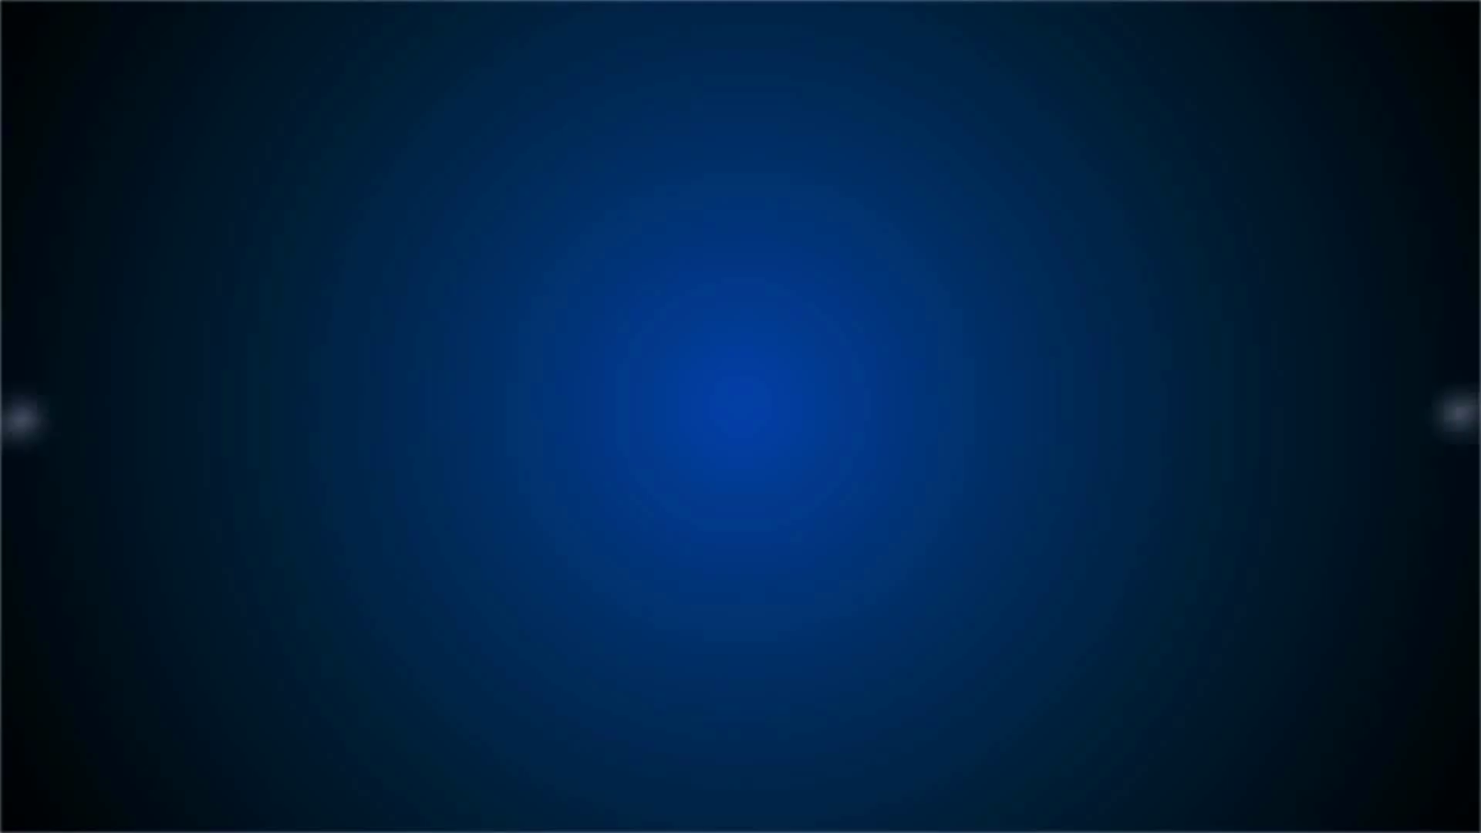